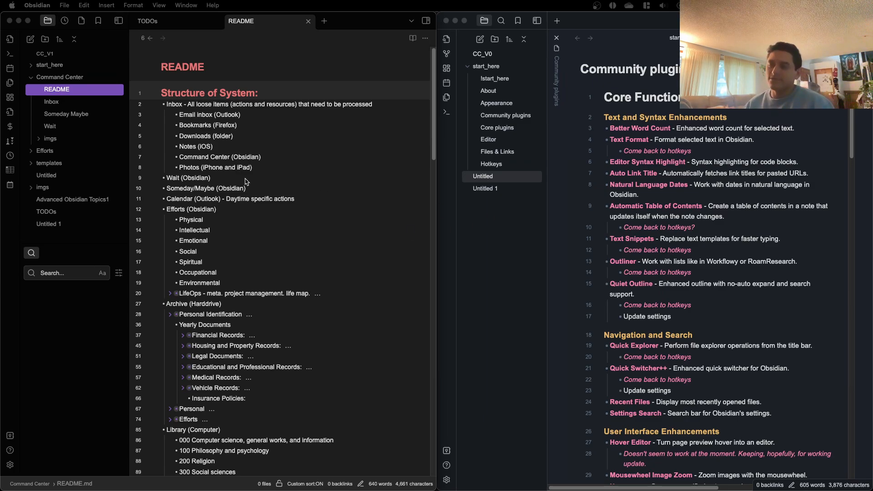
Step: Look over the Structure of System outline in the README note, from the Inbox entries through the Library categories
{"action": "scroll", "coordinate": [244, 172], "scroll_direction": "down", "scroll_amount": 1}
{"action": "scroll", "coordinate": [245, 172], "scroll_direction": "down", "scroll_amount": 4}
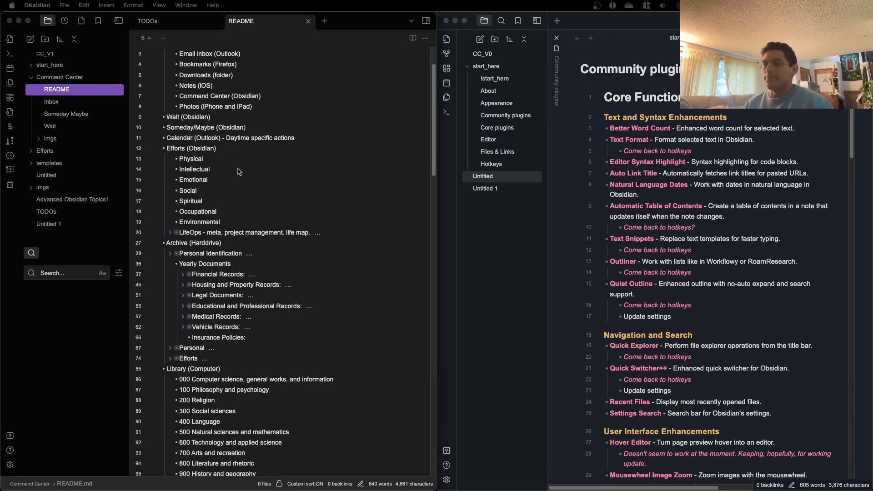
{"action": "scroll", "coordinate": [240, 172], "scroll_direction": "up", "scroll_amount": 5}
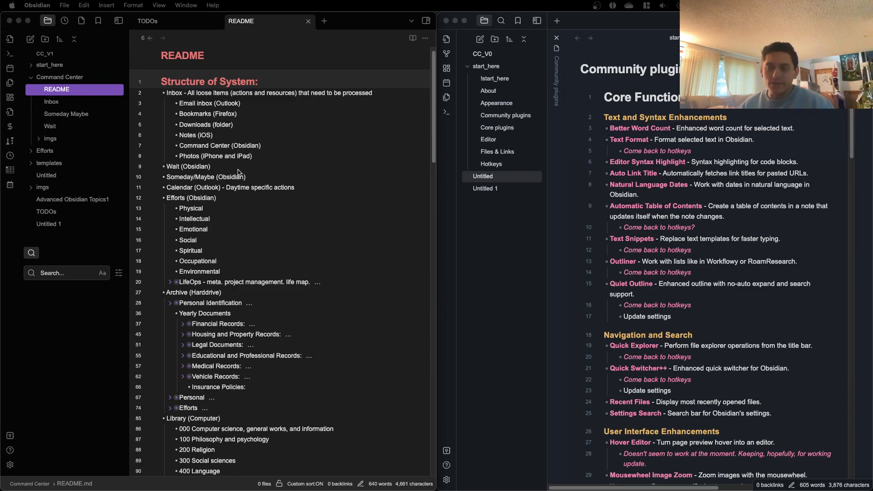
{"action": "scroll", "coordinate": [269, 148], "scroll_direction": "down", "scroll_amount": 1}
{"action": "scroll", "coordinate": [255, 155], "scroll_direction": "down", "scroll_amount": 3}
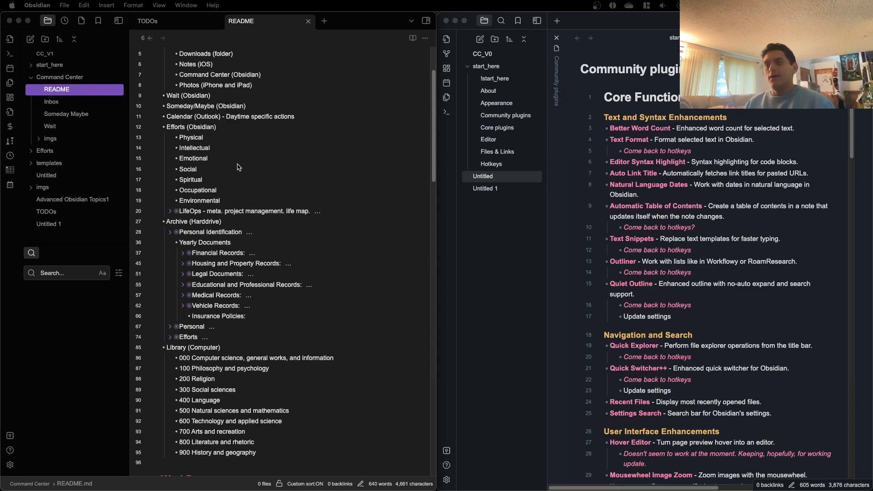
{"action": "scroll", "coordinate": [231, 162], "scroll_direction": "down", "scroll_amount": 10}
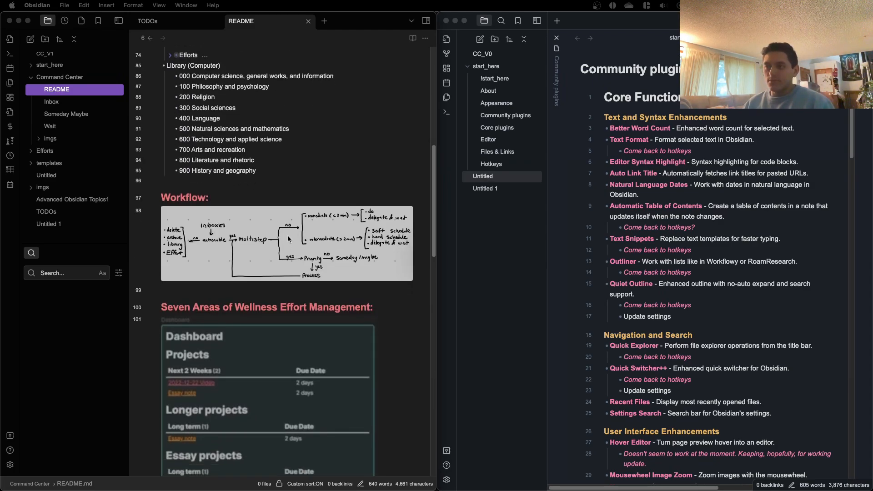
Step: Enlarge the Workflow diagram in the README, close the enlarged view, and examine how inbox items are processed
{"action": "left_click", "coordinate": [274, 235]}
{"action": "left_click", "coordinate": [275, 234]}
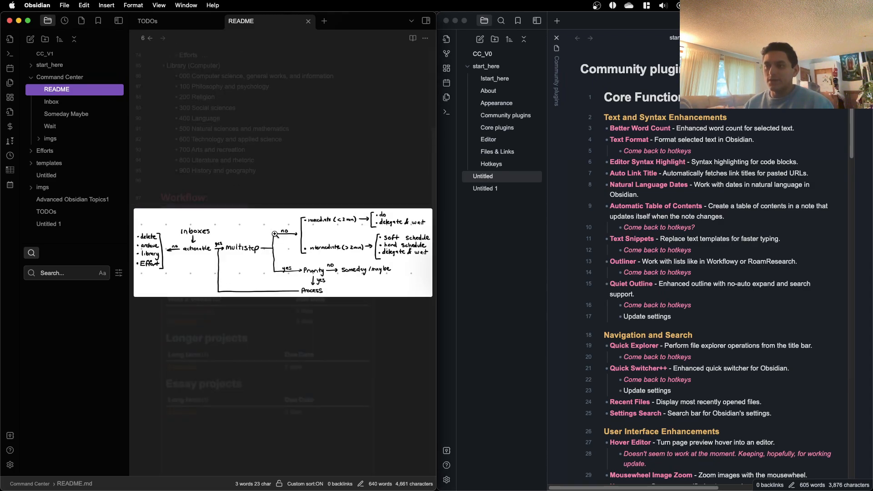
{"action": "left_click", "coordinate": [275, 234]}
{"action": "scroll", "coordinate": [255, 228], "scroll_direction": "down", "scroll_amount": 1}
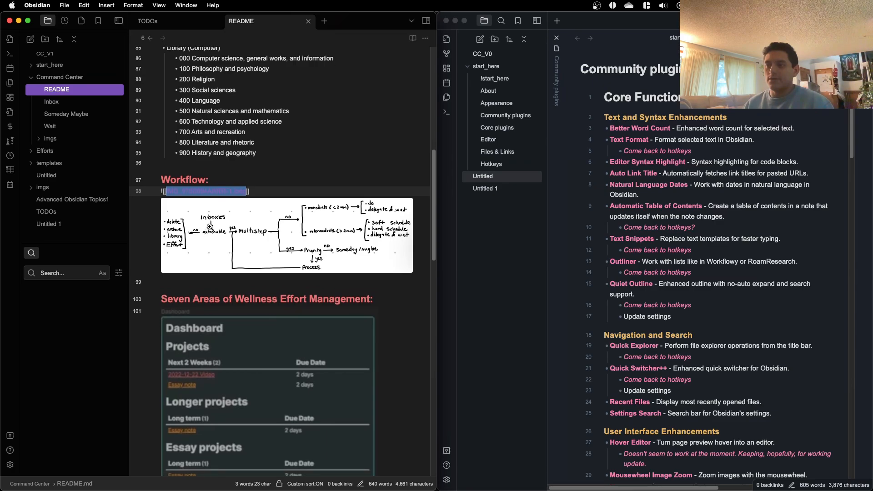
{"action": "left_click", "coordinate": [274, 177]}
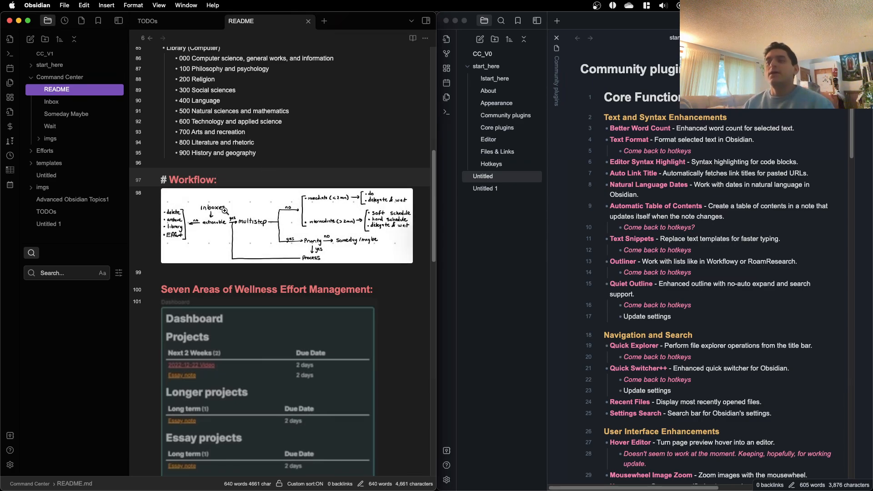
{"action": "scroll", "coordinate": [222, 200], "scroll_direction": "down", "scroll_amount": 2}
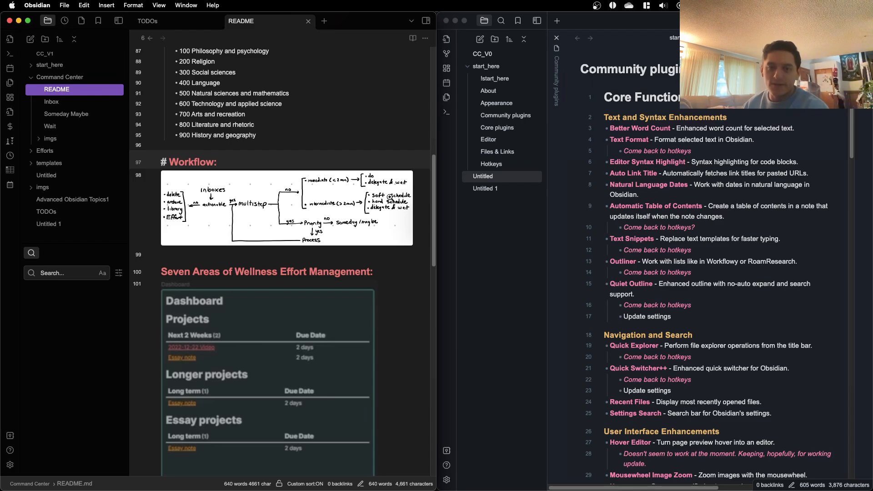
{"action": "scroll", "coordinate": [390, 197], "scroll_direction": "down", "scroll_amount": 1}
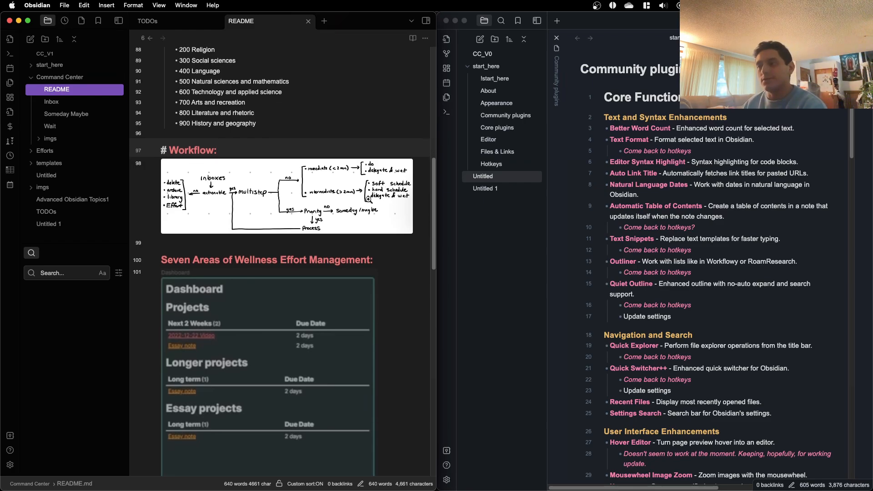
{"action": "scroll", "coordinate": [358, 196], "scroll_direction": "down", "scroll_amount": 1}
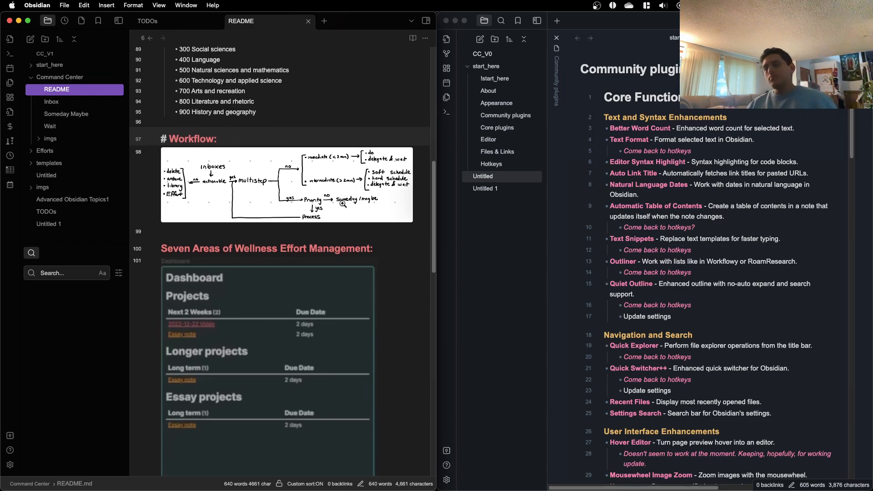
Step: Return to the Structure of System outline and review its Wait, Someday/Maybe and Calendar entries, highlighting where items are kept
{"action": "scroll", "coordinate": [283, 223], "scroll_direction": "up", "scroll_amount": 5}
{"action": "scroll", "coordinate": [284, 223], "scroll_direction": "up", "scroll_amount": 5}
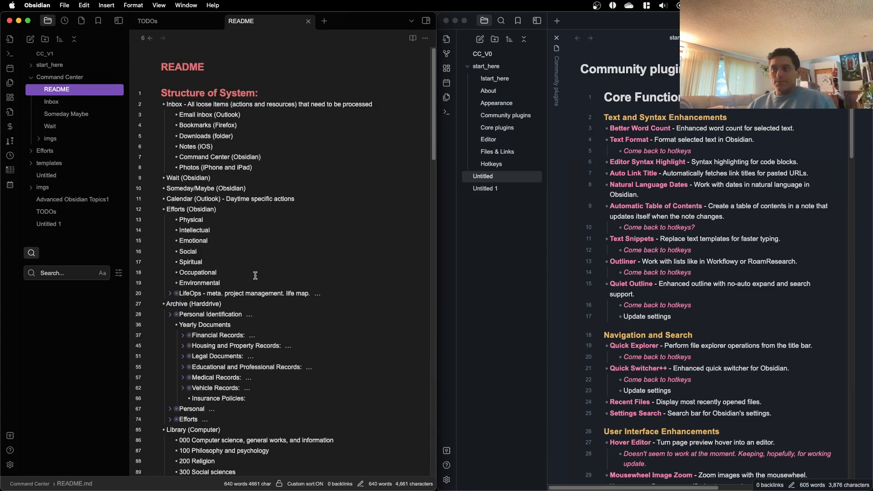
{"action": "scroll", "coordinate": [217, 165], "scroll_direction": "down", "scroll_amount": 1}
{"action": "left_click", "coordinate": [210, 157]}
{"action": "key", "text": "alt+shift+Left"}
{"action": "key", "text": "alt+shift+Left"}
{"action": "key", "text": "alt+shift+Left"}
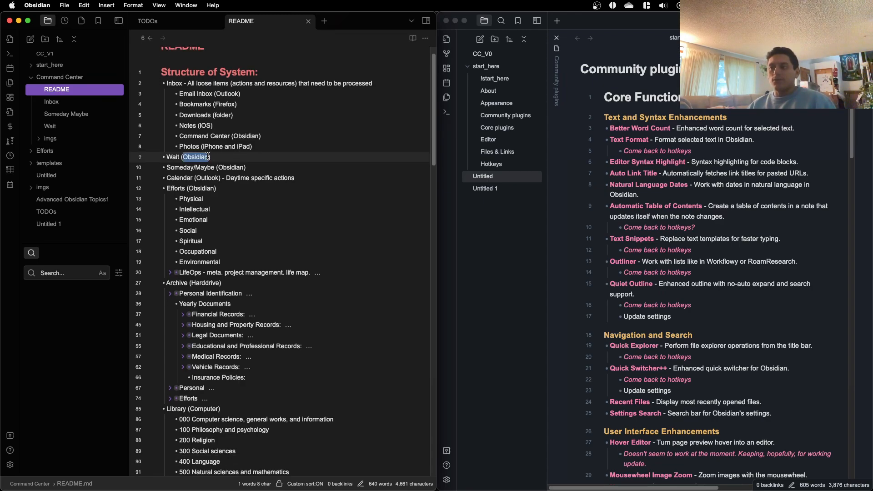
{"action": "left_click", "coordinate": [247, 168]}
{"action": "key", "text": "alt+shift+Left"}
{"action": "key", "text": "alt+shift+Left"}
{"action": "key", "text": "alt+shift+Left"}
{"action": "key", "text": "alt+shift+Left"}
{"action": "left_click", "coordinate": [255, 178]}
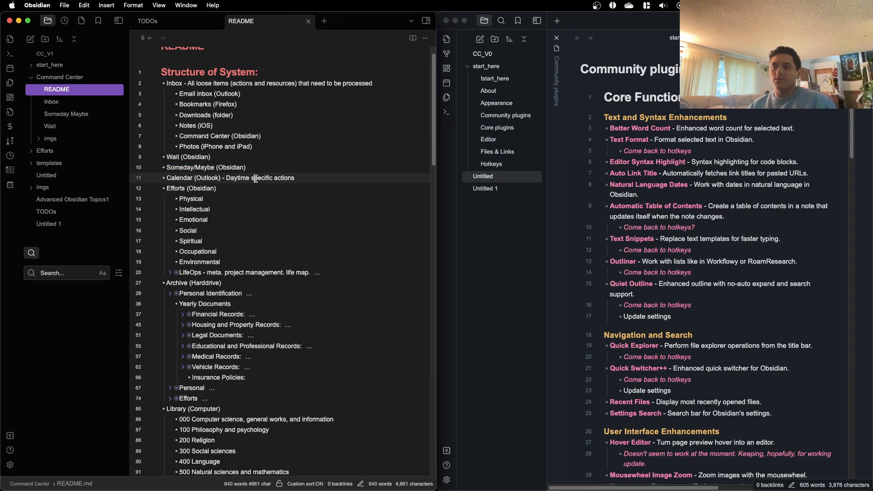
Step: Review the Efforts list by highlighting its areas from Physical to Environmental and the Occupational entry
{"action": "scroll", "coordinate": [205, 176], "scroll_direction": "down", "scroll_amount": 2}
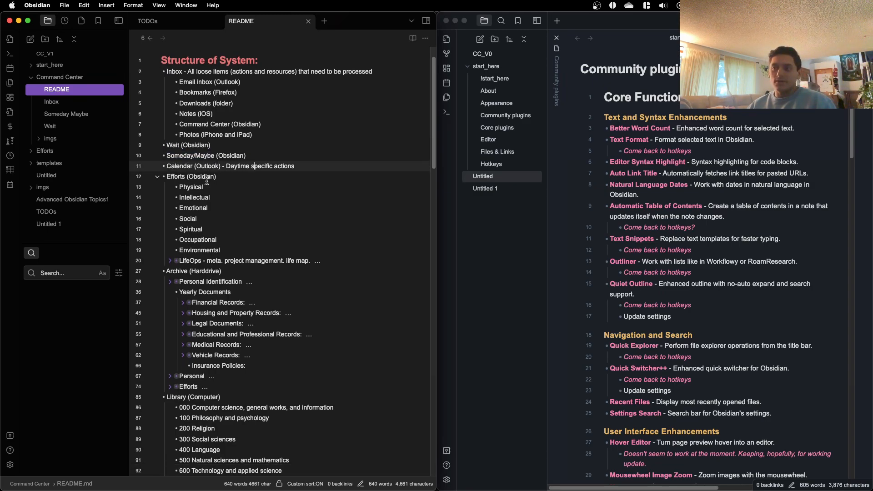
{"action": "left_click_drag", "start_coordinate": [178, 165], "coordinate": [264, 236]}
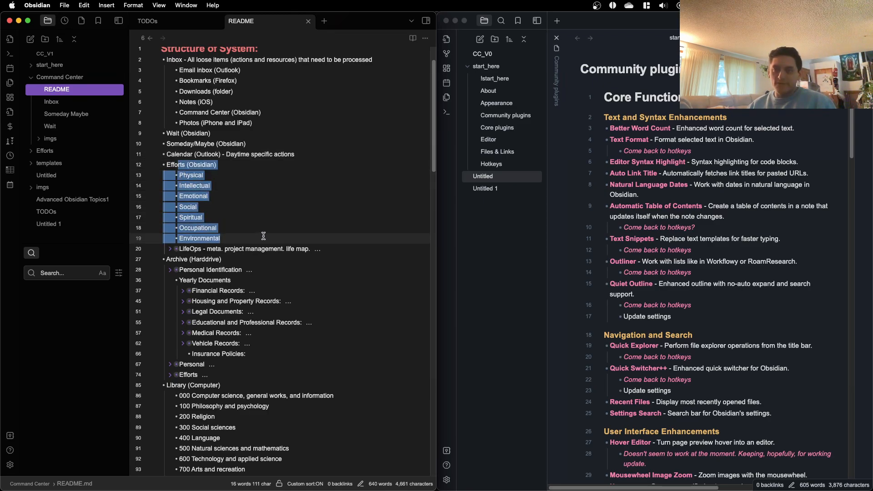
{"action": "left_click", "coordinate": [235, 174]}
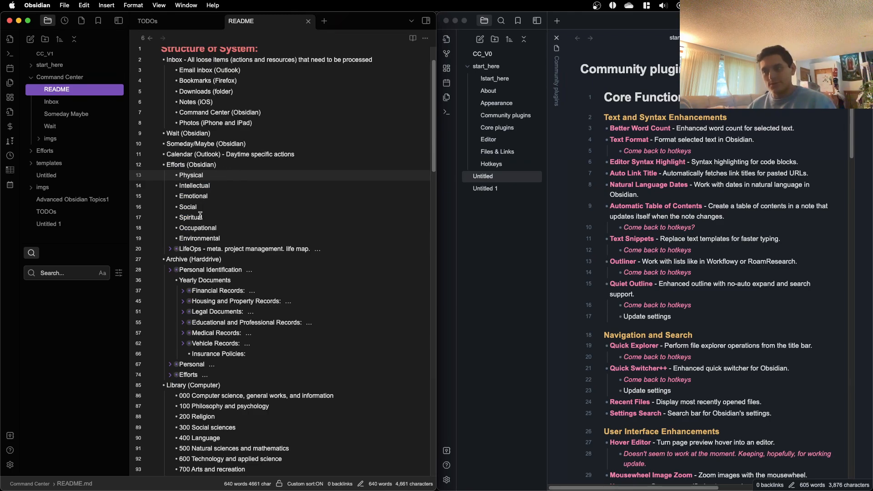
{"action": "double_click", "coordinate": [206, 228]}
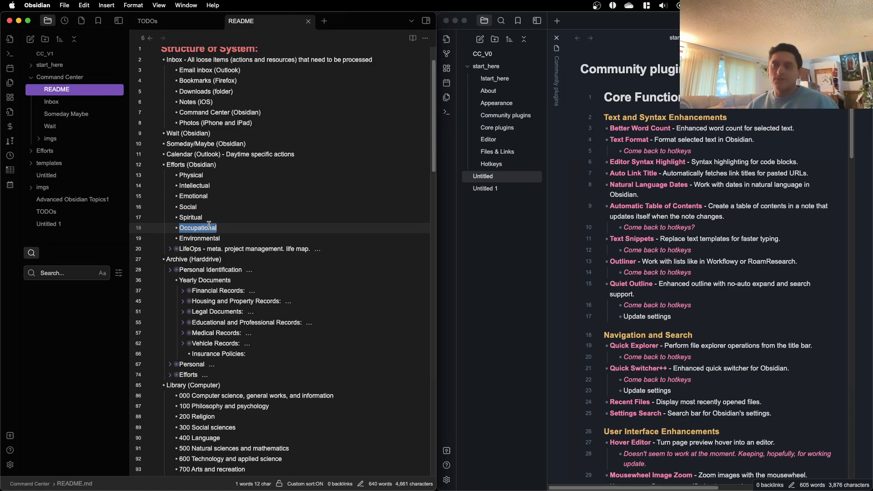
Step: Examine the Archive entries and the Library categories in the outline, highlighting the word Computer beside Library
{"action": "scroll", "coordinate": [206, 218], "scroll_direction": "down", "scroll_amount": 1}
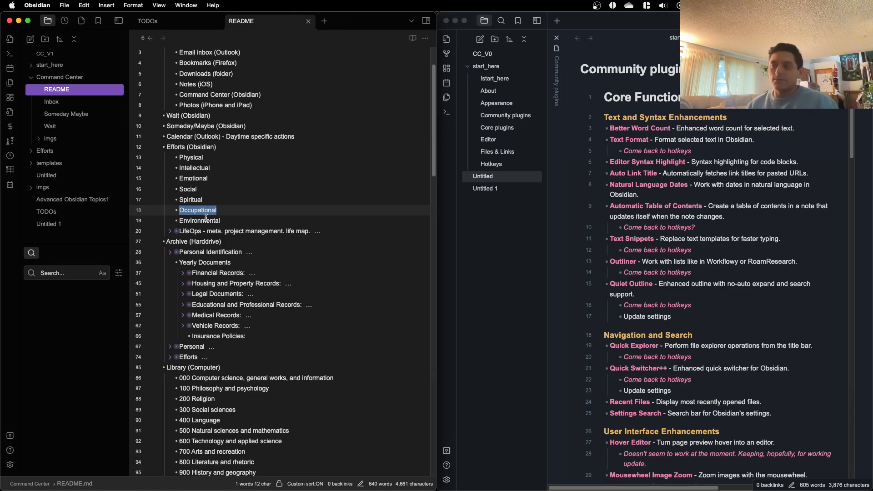
{"action": "scroll", "coordinate": [206, 218], "scroll_direction": "down", "scroll_amount": 3}
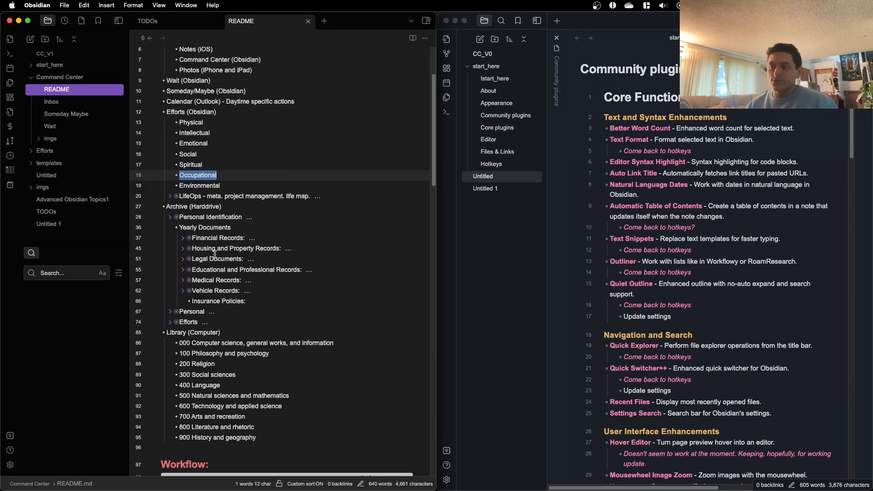
{"action": "scroll", "coordinate": [223, 285], "scroll_direction": "down", "scroll_amount": 1}
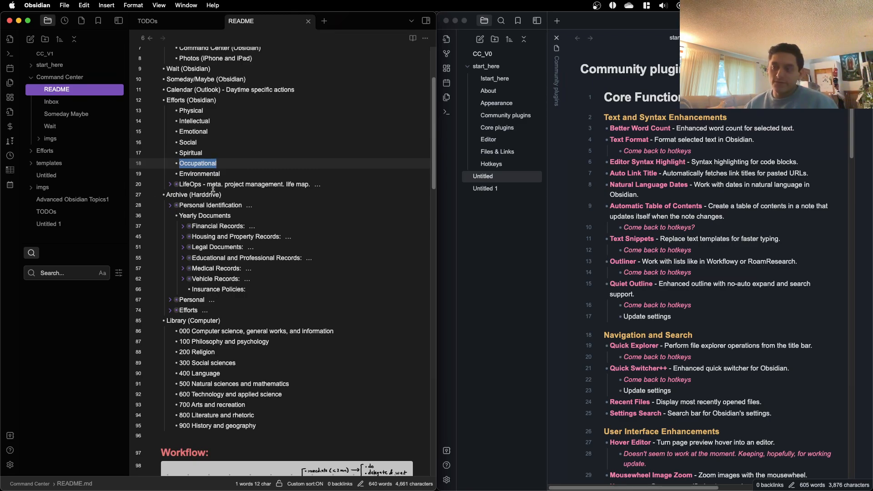
{"action": "scroll", "coordinate": [210, 193], "scroll_direction": "down", "scroll_amount": 5}
{"action": "double_click", "coordinate": [204, 149]}
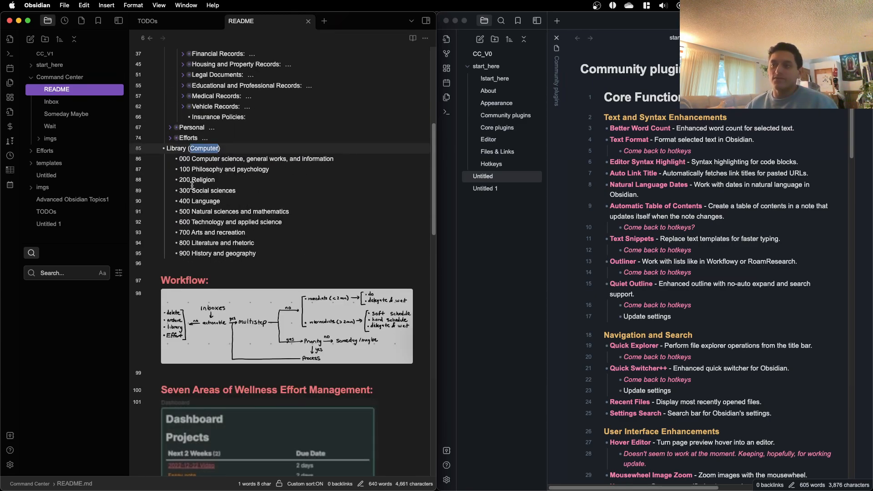
{"action": "scroll", "coordinate": [180, 234], "scroll_direction": "down", "scroll_amount": 1}
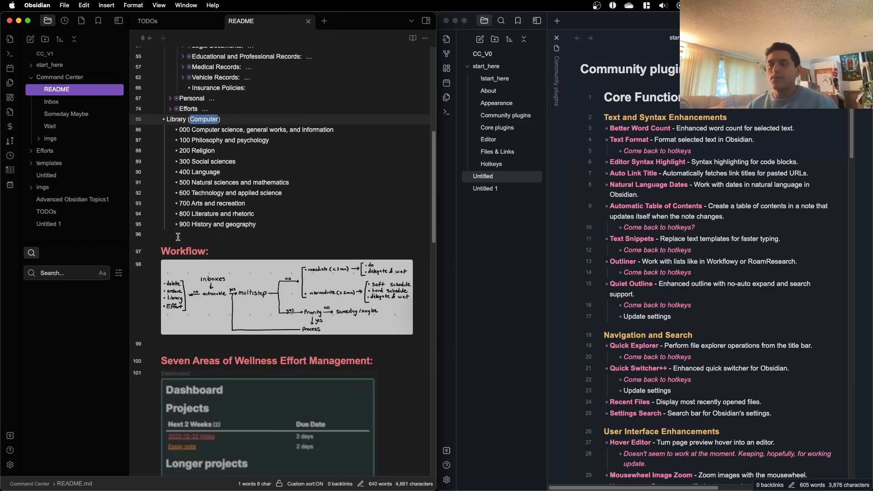
Step: View the dashboard image under the Seven Areas of Wellness Effort Management heading
{"action": "scroll", "coordinate": [184, 251], "scroll_direction": "down", "scroll_amount": 5}
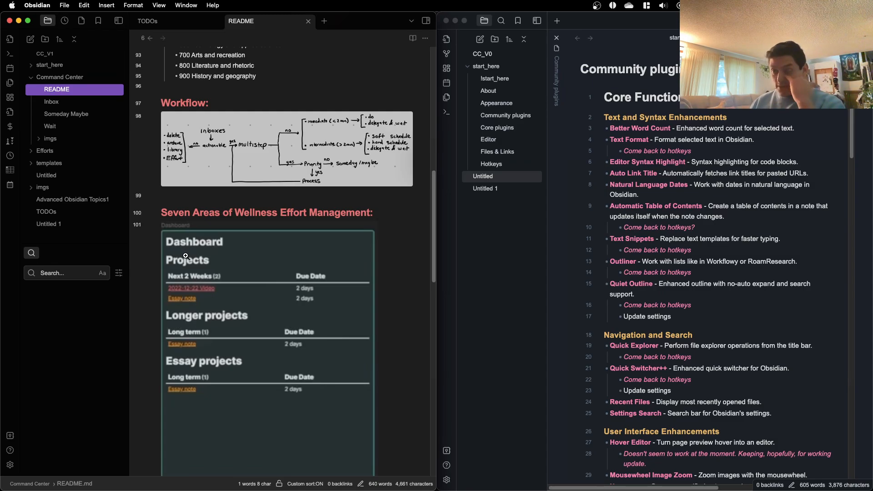
{"action": "scroll", "coordinate": [185, 256], "scroll_direction": "down", "scroll_amount": 4}
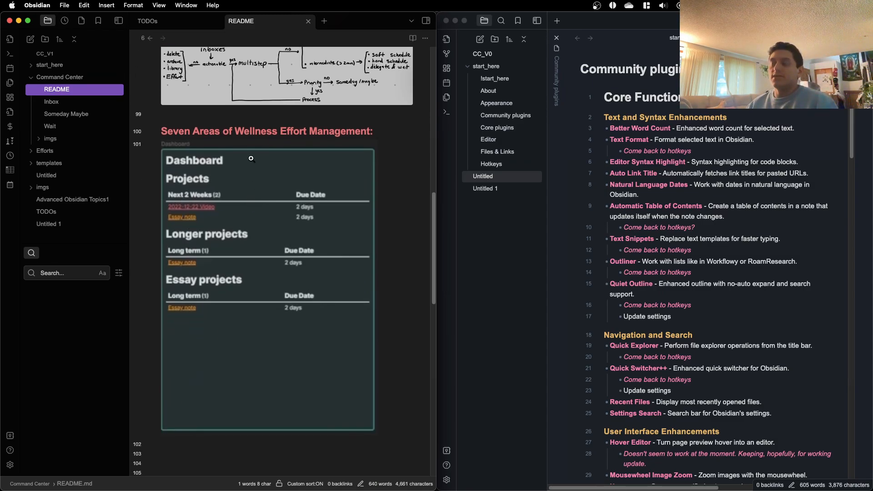
{"action": "scroll", "coordinate": [232, 165], "scroll_direction": "up", "scroll_amount": 3}
{"action": "scroll", "coordinate": [228, 172], "scroll_direction": "down", "scroll_amount": 4}
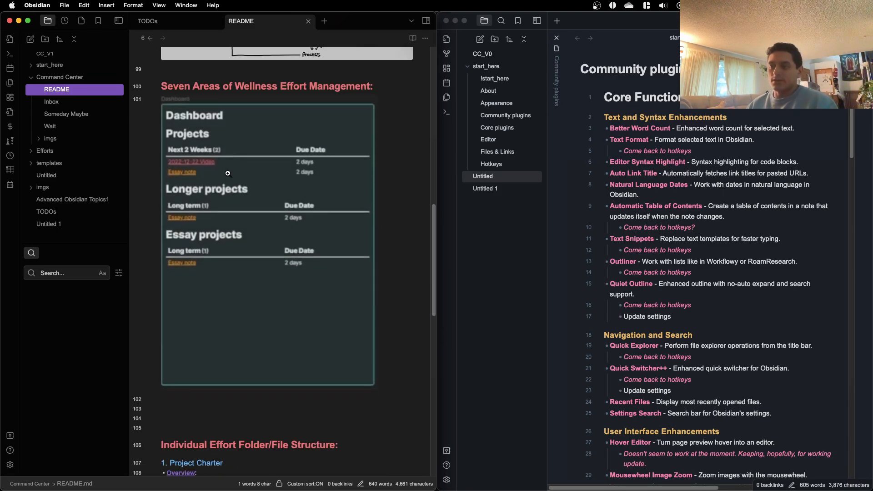
Step: Read the Individual Effort Folder/File Structure section, from Project Charter through Finalization & Archiving
{"action": "scroll", "coordinate": [228, 173], "scroll_direction": "down", "scroll_amount": 10}
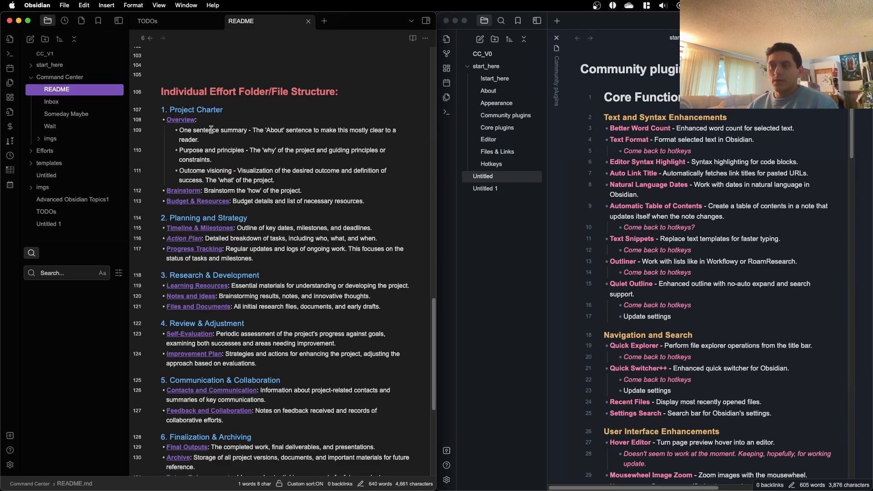
{"action": "left_click", "coordinate": [218, 92]}
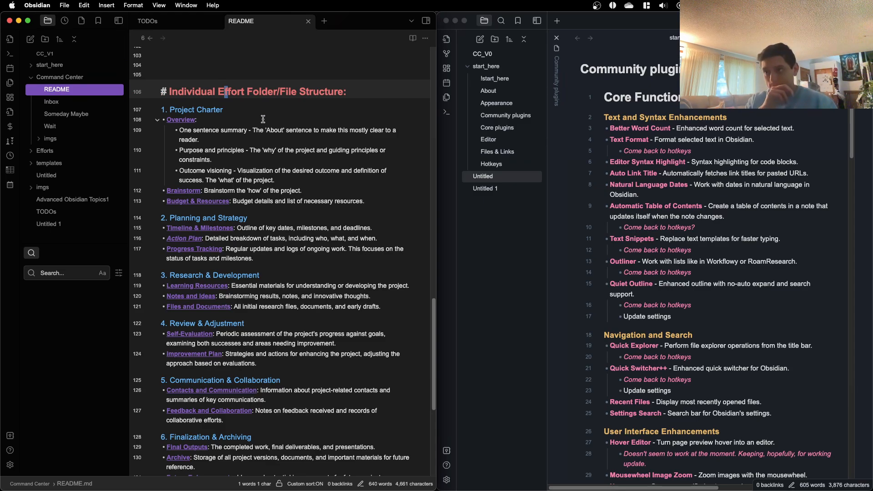
{"action": "left_click", "coordinate": [247, 109]}
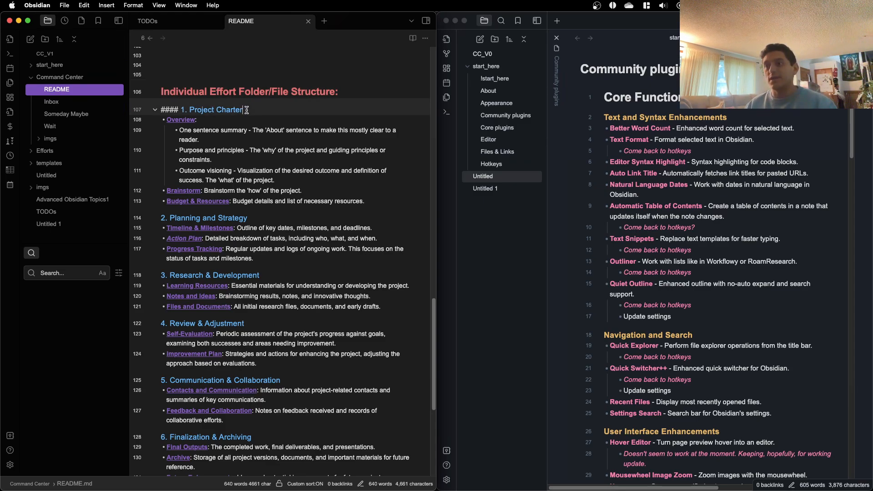
{"action": "left_click", "coordinate": [259, 122]}
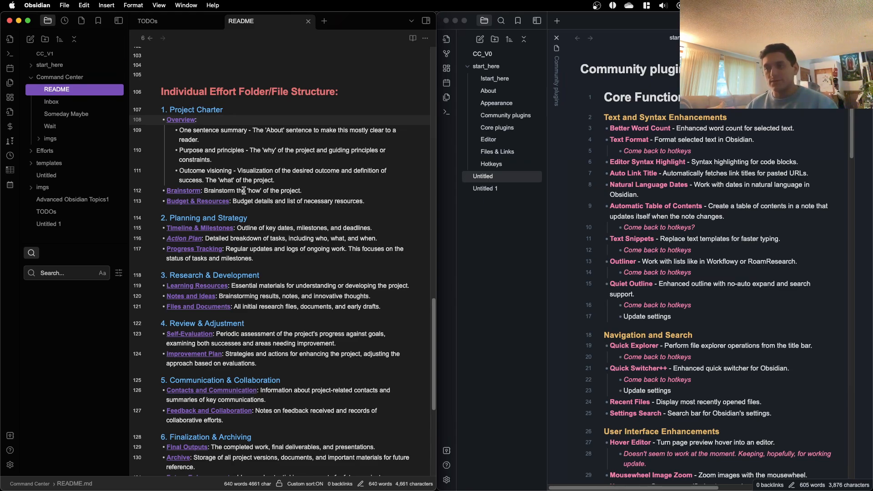
{"action": "scroll", "coordinate": [235, 194], "scroll_direction": "down", "scroll_amount": 1}
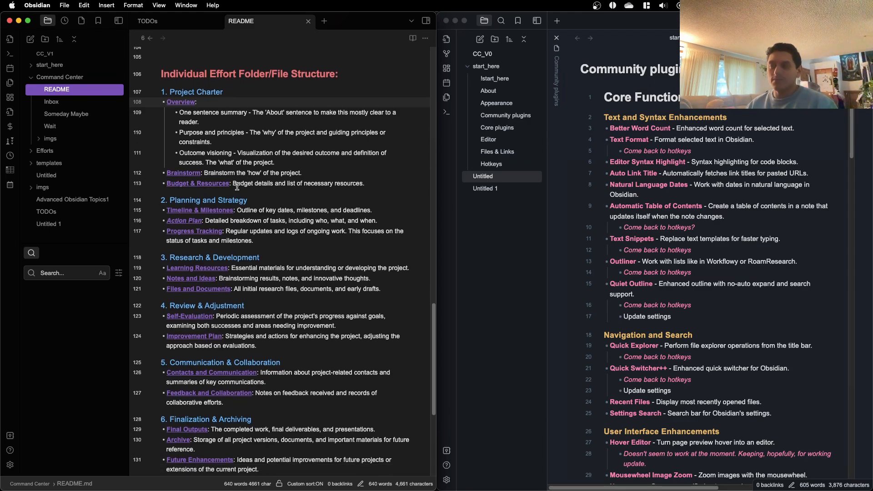
{"action": "scroll", "coordinate": [230, 185], "scroll_direction": "down", "scroll_amount": 1}
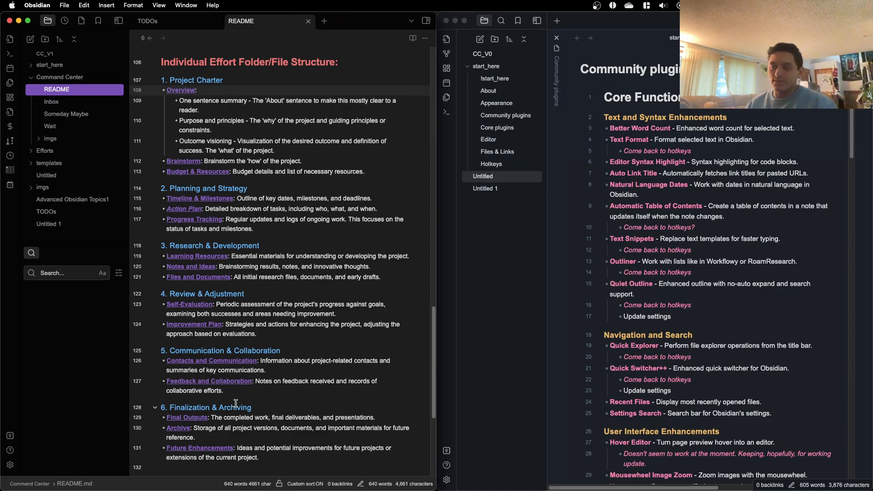
{"action": "scroll", "coordinate": [219, 391], "scroll_direction": "down", "scroll_amount": 1}
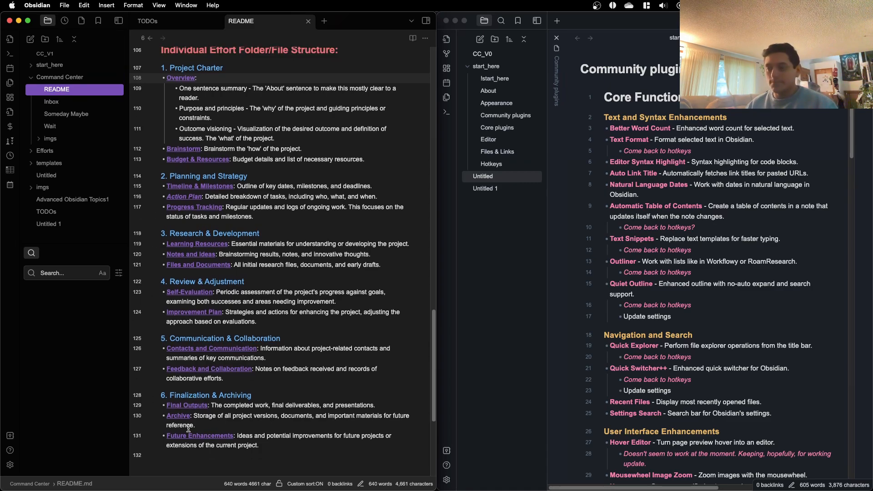
{"action": "scroll", "coordinate": [216, 437], "scroll_direction": "up", "scroll_amount": 10}
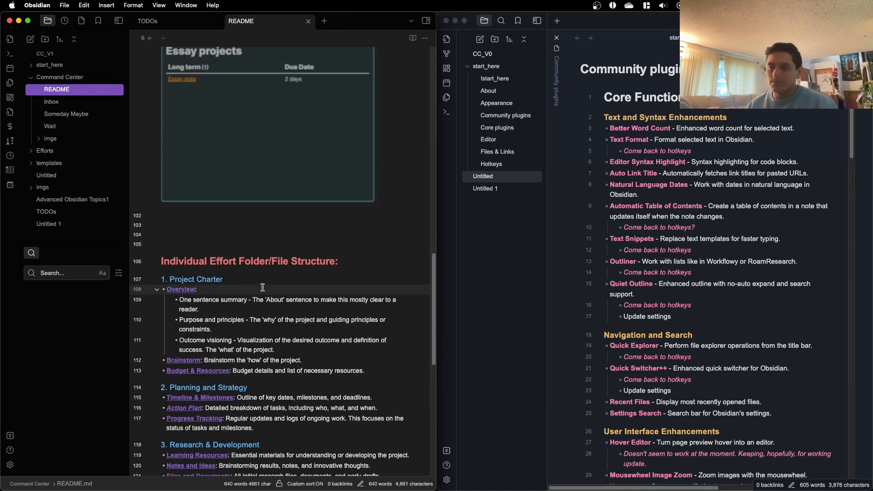
{"action": "scroll", "coordinate": [270, 285], "scroll_direction": "down", "scroll_amount": 2}
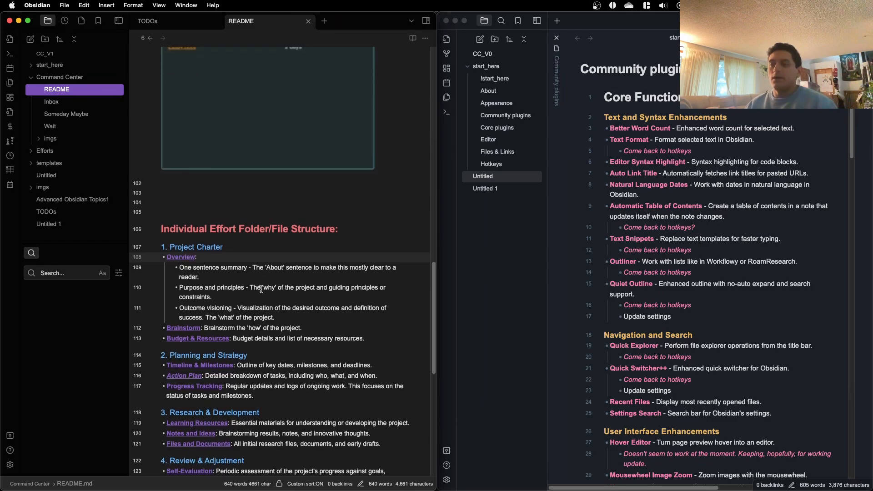
{"action": "scroll", "coordinate": [212, 272], "scroll_direction": "down", "scroll_amount": 10}
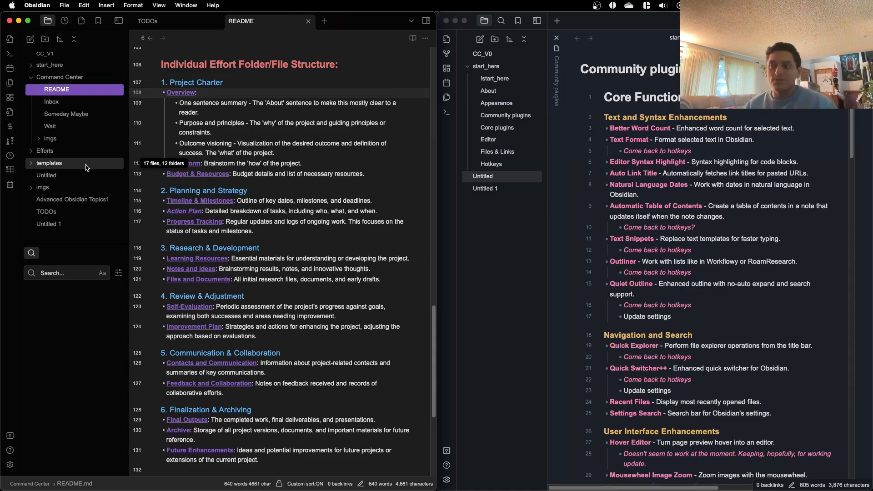
Step: Examine the dashboard image alongside the Individual Effort Folder/File Structure section, from Project Charter through Review & Adjustment
{"action": "scroll", "coordinate": [293, 293], "scroll_direction": "up", "scroll_amount": 5}
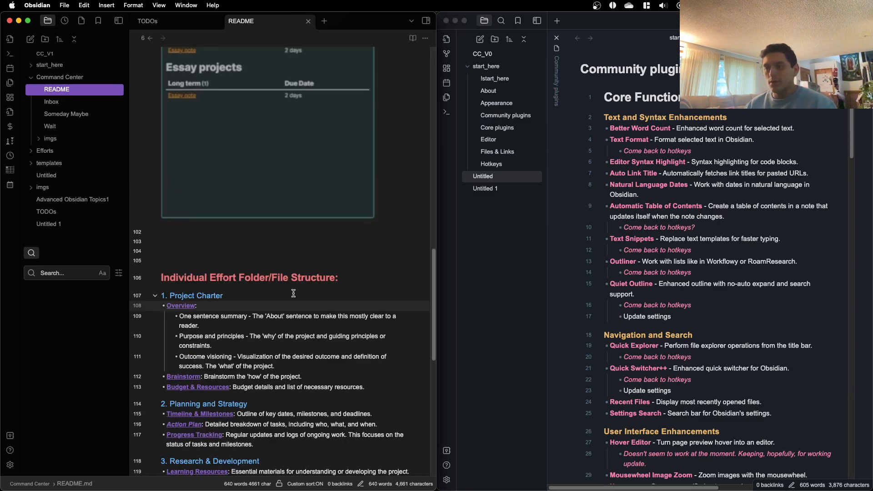
{"action": "scroll", "coordinate": [293, 293], "scroll_direction": "up", "scroll_amount": 7}
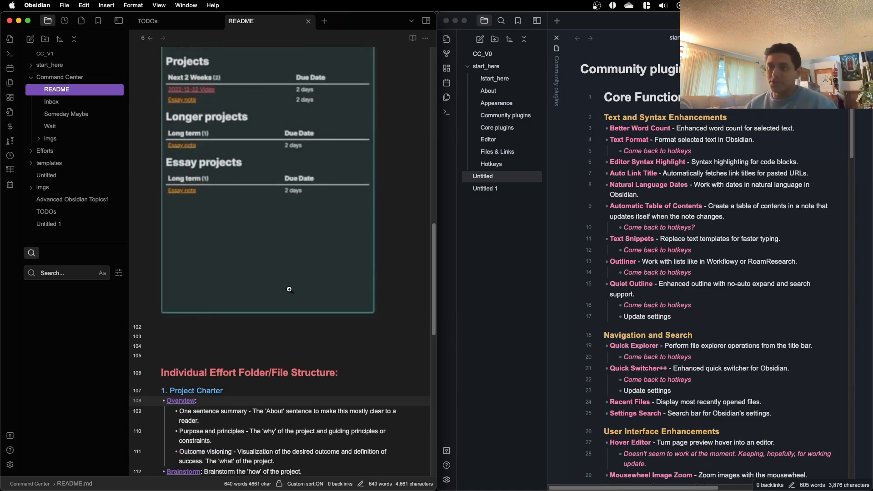
{"action": "scroll", "coordinate": [235, 272], "scroll_direction": "down", "scroll_amount": 2}
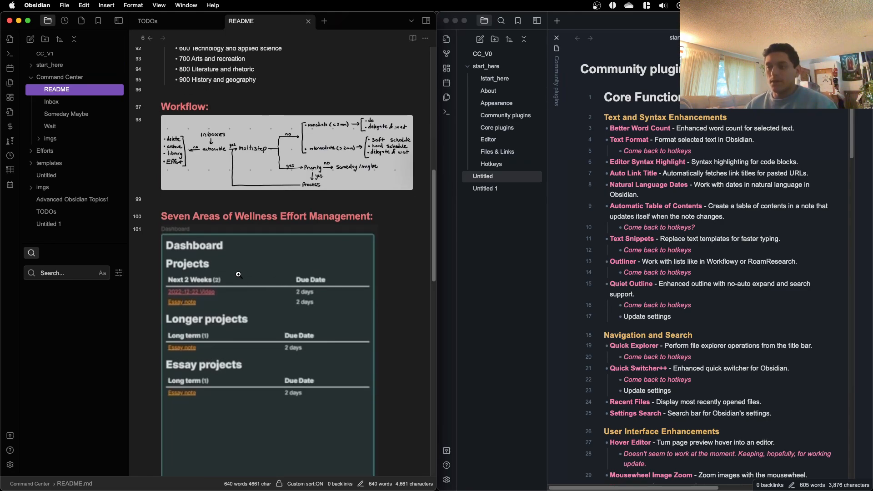
{"action": "scroll", "coordinate": [235, 271], "scroll_direction": "down", "scroll_amount": 5}
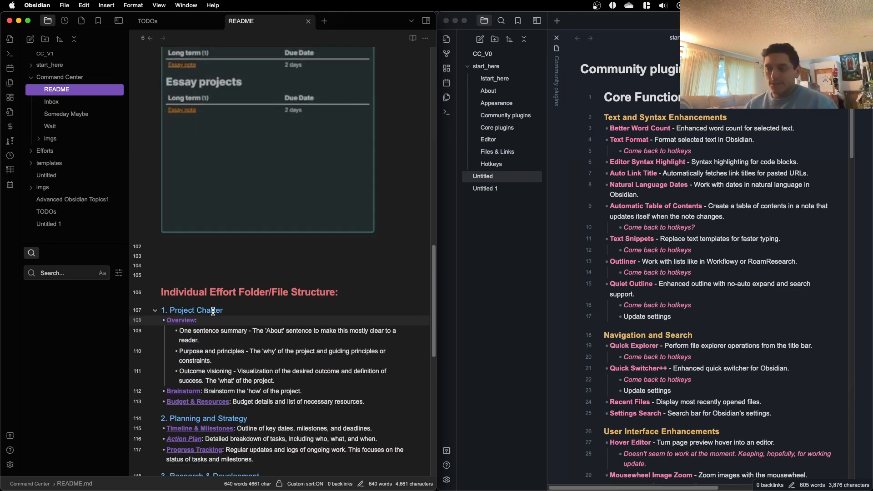
{"action": "scroll", "coordinate": [196, 316], "scroll_direction": "down", "scroll_amount": 2}
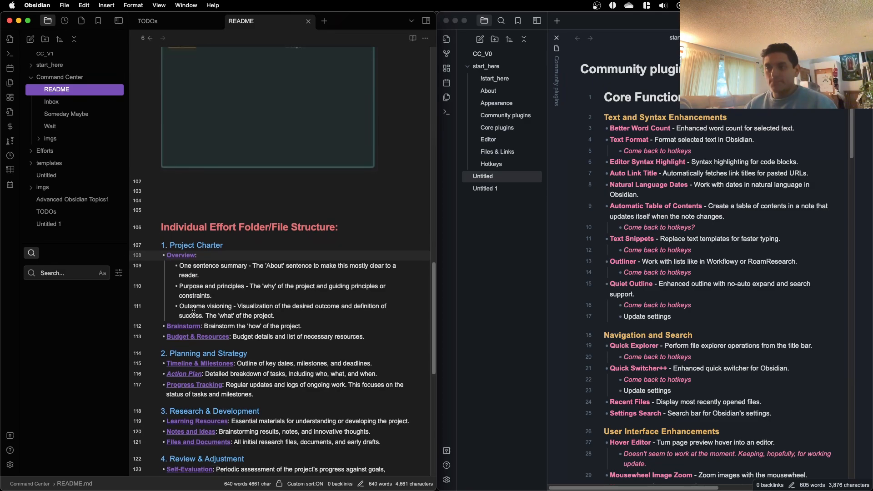
{"action": "scroll", "coordinate": [200, 320], "scroll_direction": "down", "scroll_amount": 1}
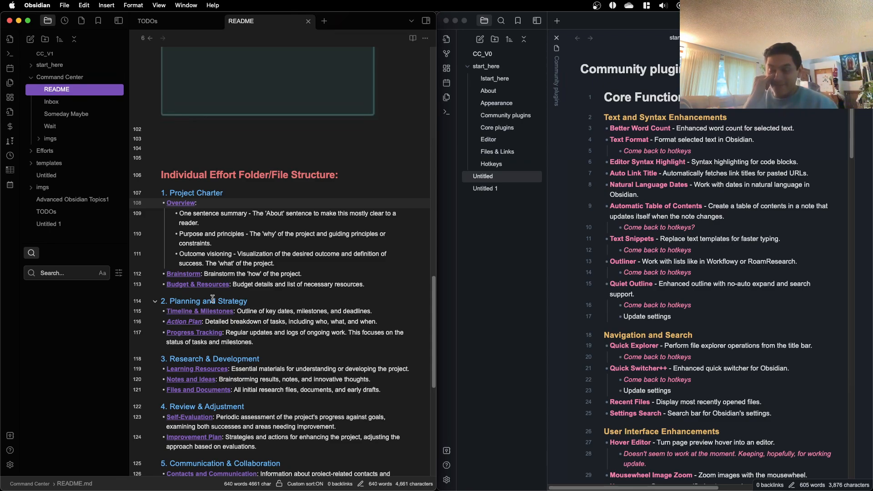
{"action": "scroll", "coordinate": [220, 299], "scroll_direction": "down", "scroll_amount": 2}
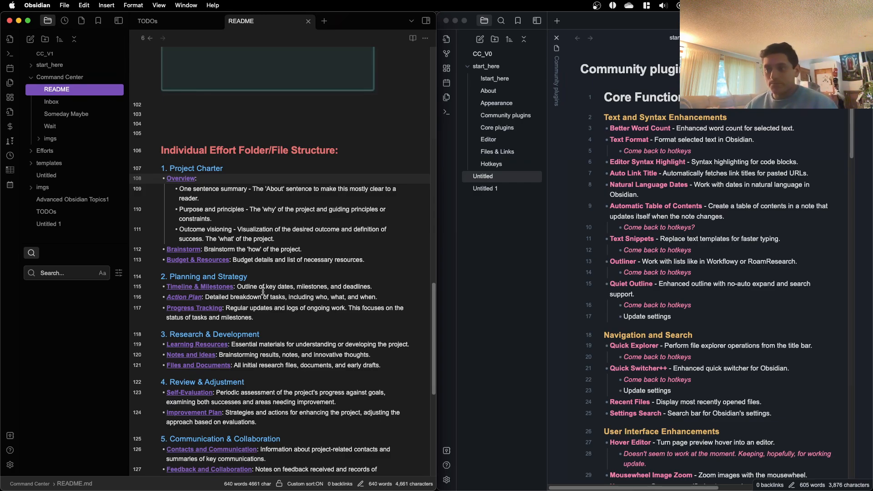
{"action": "scroll", "coordinate": [263, 291], "scroll_direction": "up", "scroll_amount": 2}
{"action": "scroll", "coordinate": [258, 351], "scroll_direction": "down", "scroll_amount": 1}
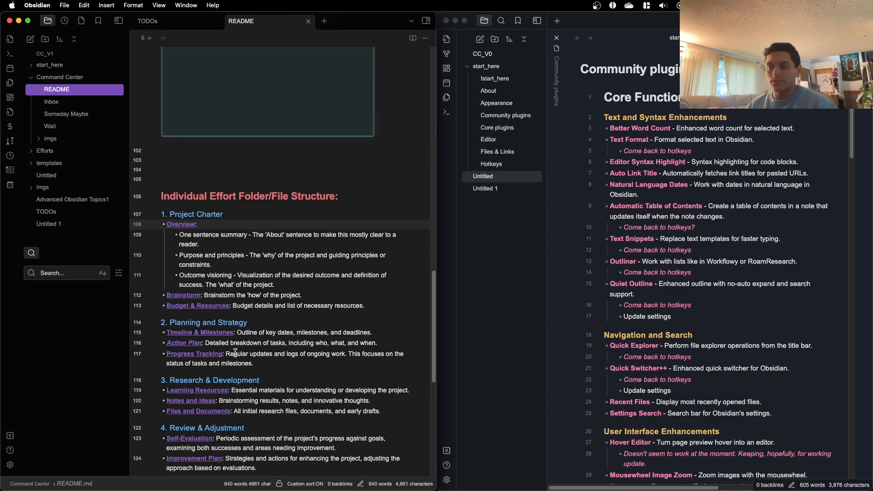
Step: Return to the dashboard image and place the cursor in the Seven Areas of Wellness Effort Management heading
{"action": "scroll", "coordinate": [235, 353], "scroll_direction": "up", "scroll_amount": 10}
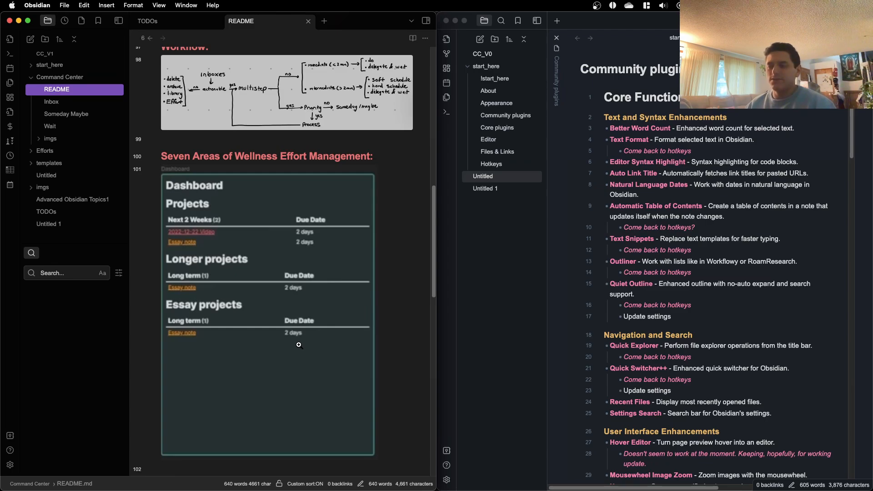
{"action": "scroll", "coordinate": [301, 288], "scroll_direction": "up", "scroll_amount": 3}
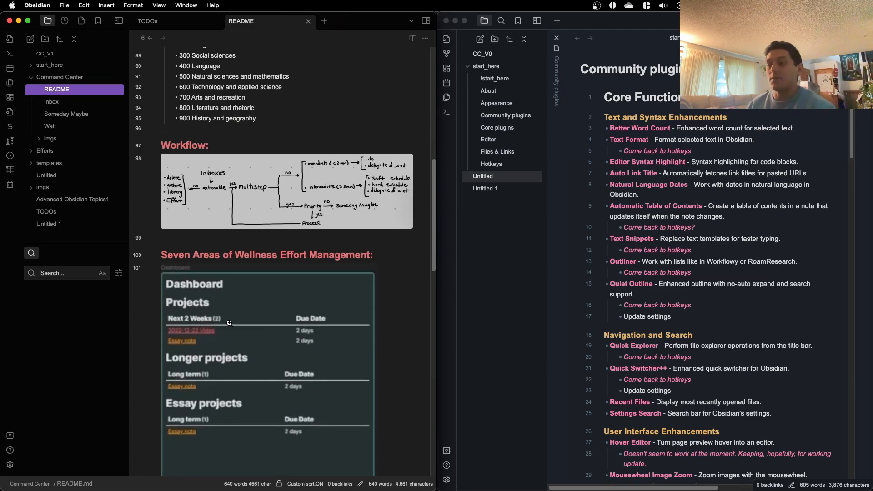
{"action": "left_click", "coordinate": [228, 251]}
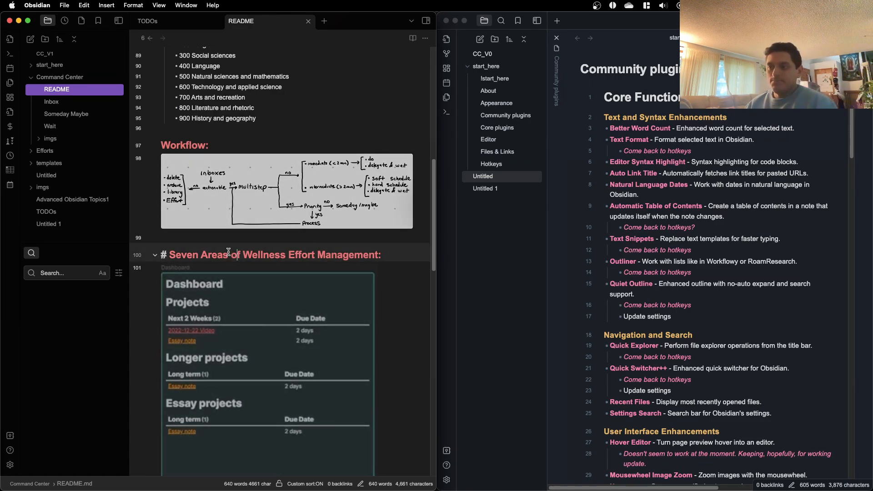
Step: Open the Inbox note and point out the Finalize obsidian settings task and its Hotkeys subtask
{"action": "left_click", "coordinate": [86, 102]}
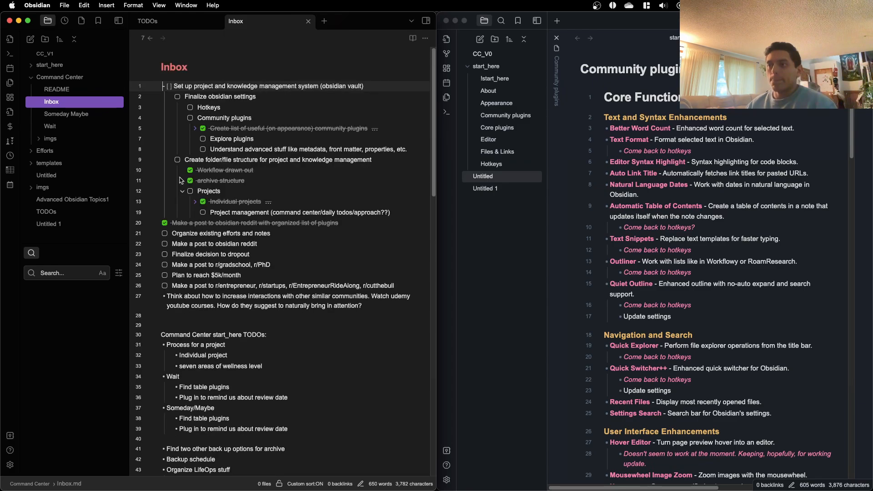
{"action": "left_click", "coordinate": [197, 98]}
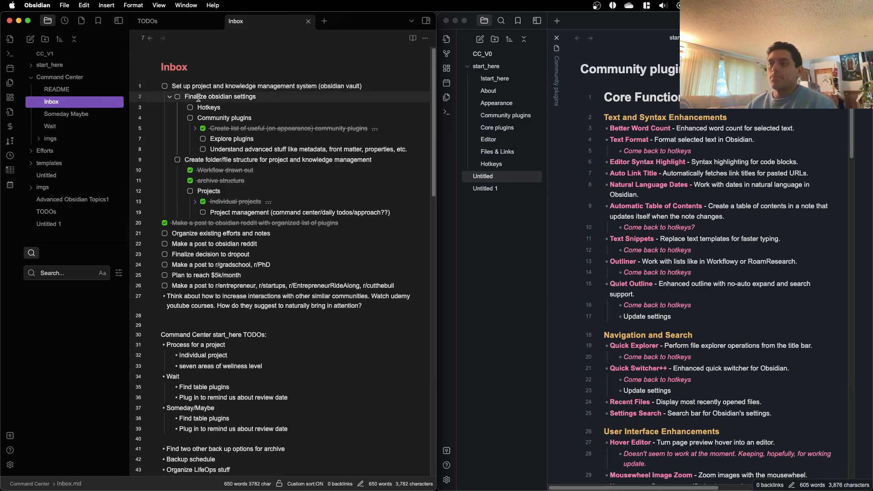
{"action": "left_click", "coordinate": [223, 109]}
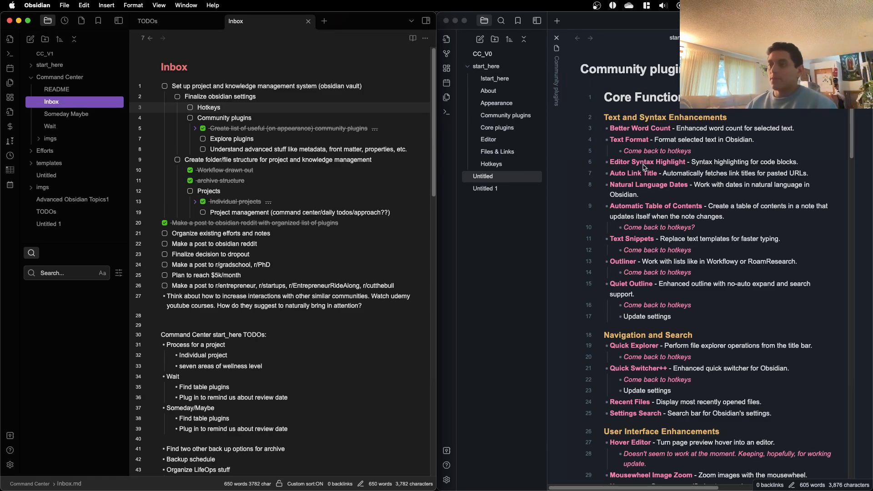
Step: Look through the Community plugins list in the CC_V0 vault and place the cursor in the comment under Shortcut Launcher
{"action": "scroll", "coordinate": [636, 165], "scroll_direction": "down", "scroll_amount": 10}
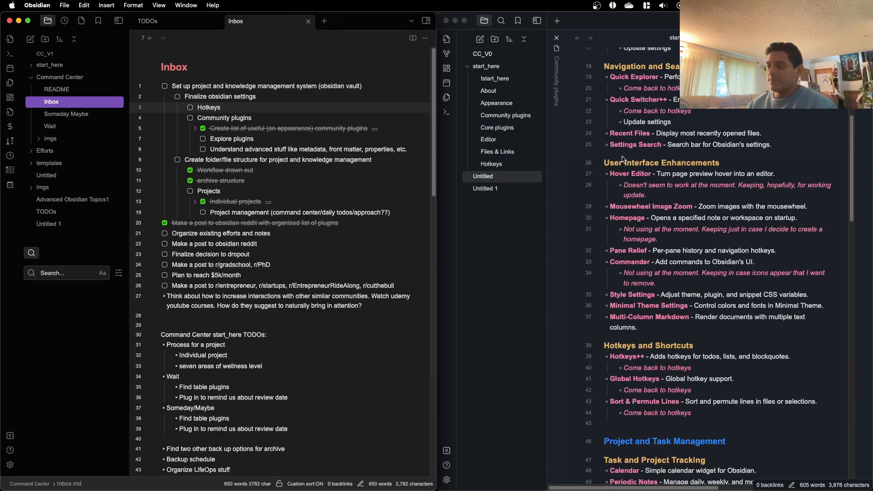
{"action": "scroll", "coordinate": [624, 159], "scroll_direction": "down", "scroll_amount": 20}
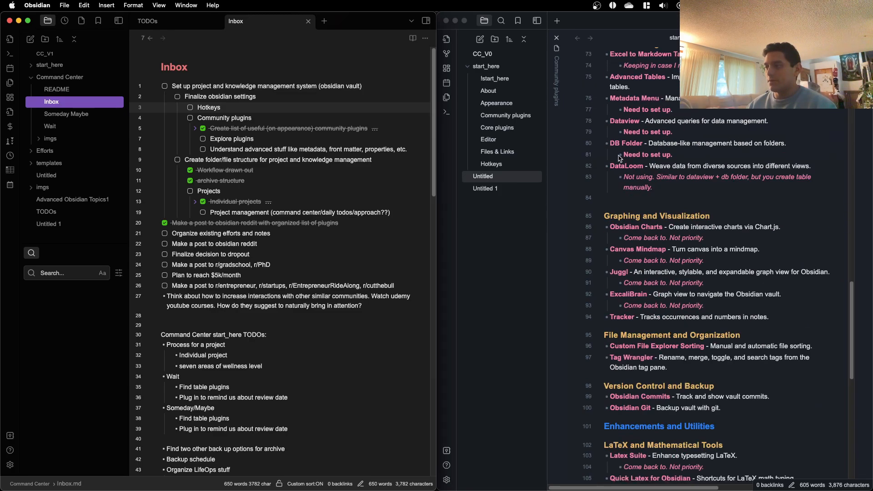
{"action": "scroll", "coordinate": [616, 155], "scroll_direction": "up", "scroll_amount": 20}
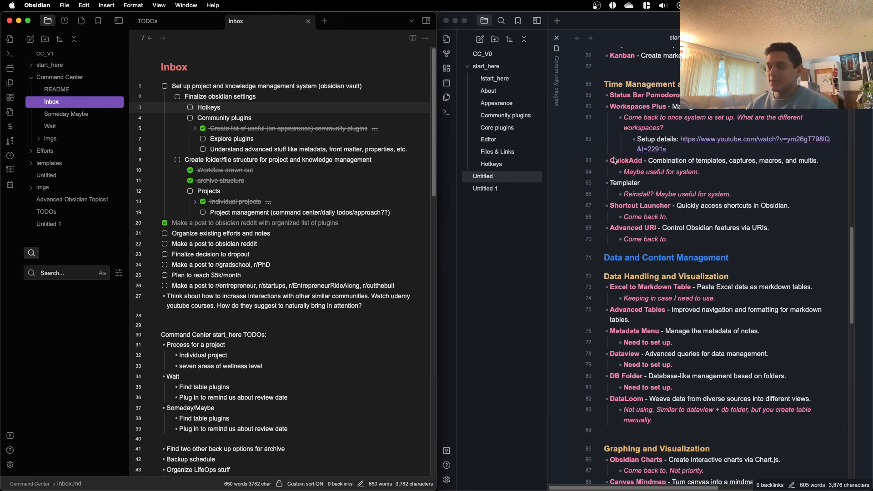
{"action": "scroll", "coordinate": [613, 154], "scroll_direction": "down", "scroll_amount": 9}
{"action": "scroll", "coordinate": [612, 158], "scroll_direction": "down", "scroll_amount": 10}
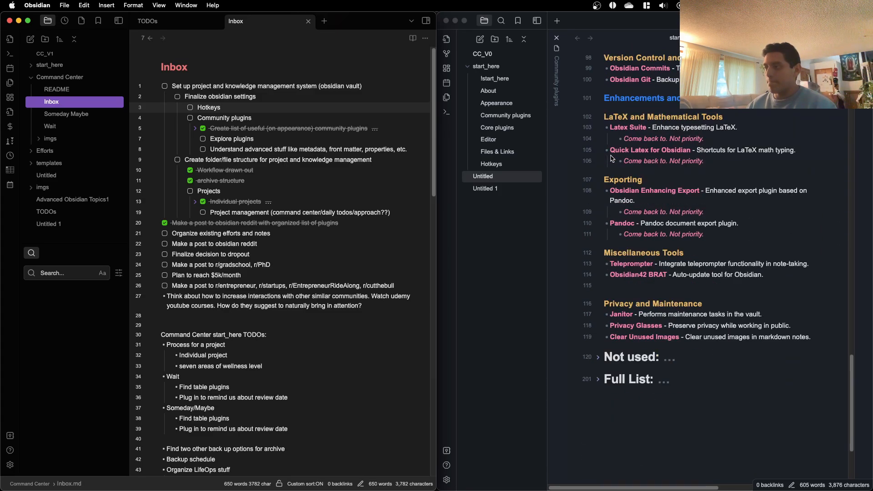
{"action": "scroll", "coordinate": [612, 159], "scroll_direction": "up", "scroll_amount": 20}
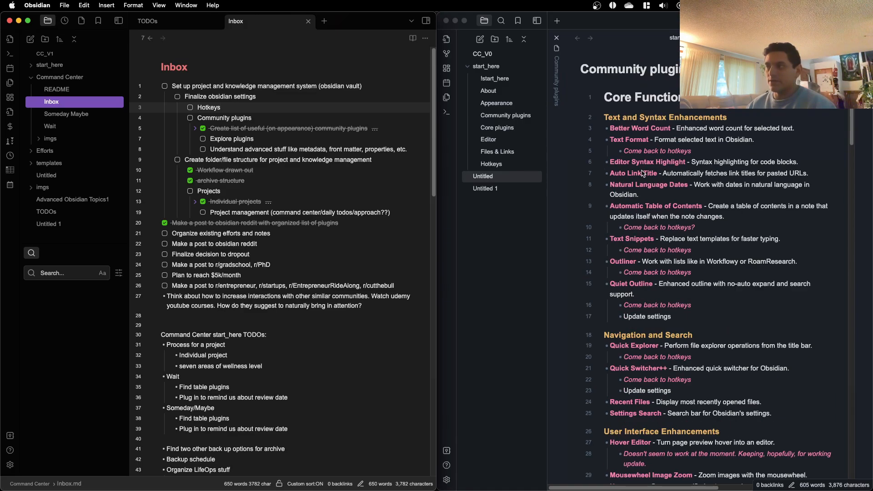
{"action": "scroll", "coordinate": [623, 164], "scroll_direction": "down", "scroll_amount": 10}
{"action": "scroll", "coordinate": [641, 171], "scroll_direction": "down", "scroll_amount": 5}
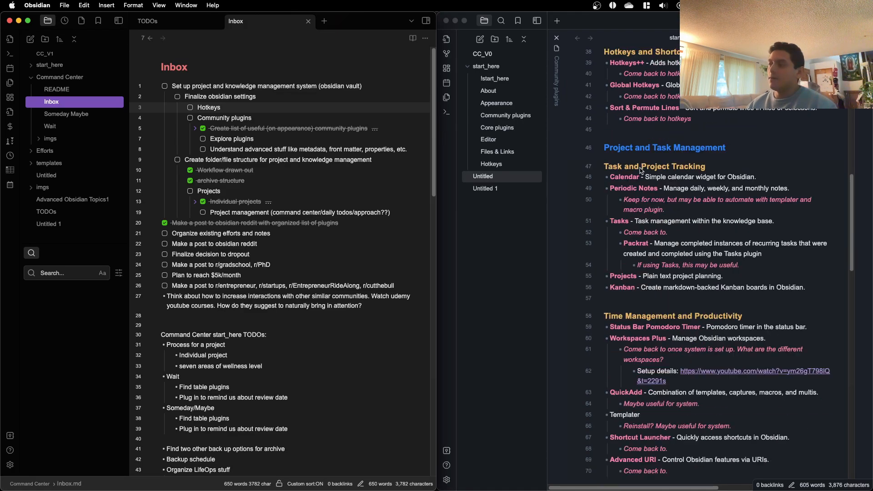
{"action": "scroll", "coordinate": [641, 171], "scroll_direction": "down", "scroll_amount": 5}
{"action": "scroll", "coordinate": [641, 169], "scroll_direction": "down", "scroll_amount": 5}
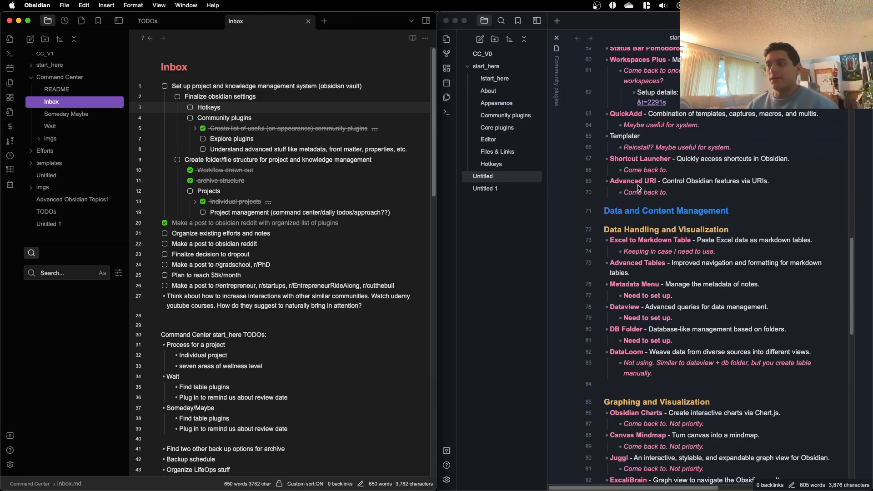
{"action": "left_click", "coordinate": [485, 188]}
{"action": "left_click", "coordinate": [487, 188]}
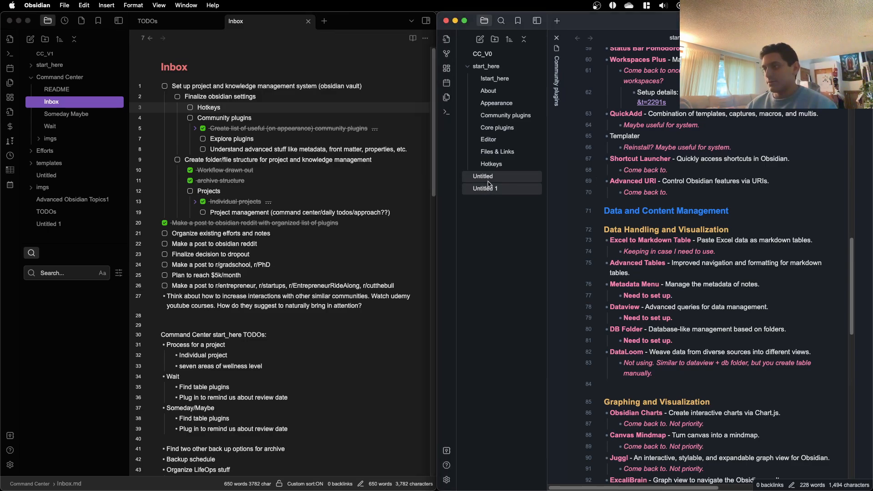
{"action": "left_click", "coordinate": [659, 169]}
Step: Go over the Inbox's Community plugins task and its subtasks on exploring plugins and understanding advanced features such as metadata
{"action": "scroll", "coordinate": [279, 179], "scroll_direction": "down", "scroll_amount": 1}
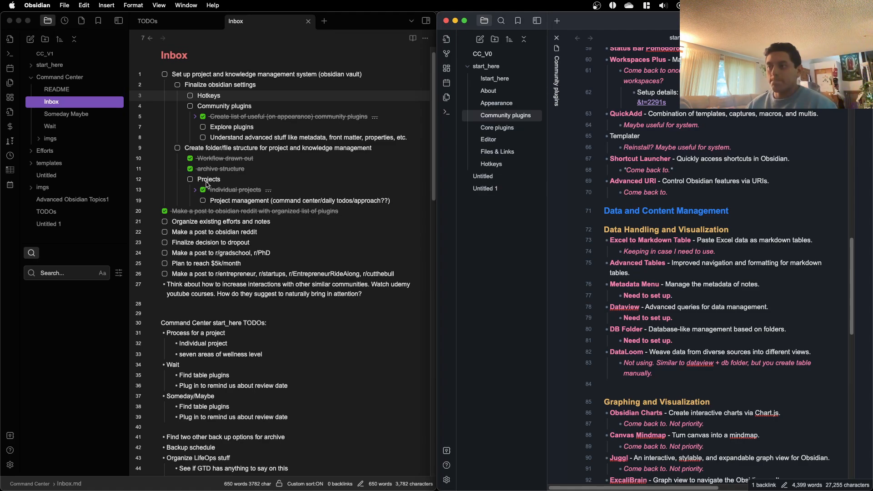
{"action": "type", "text": "*"}
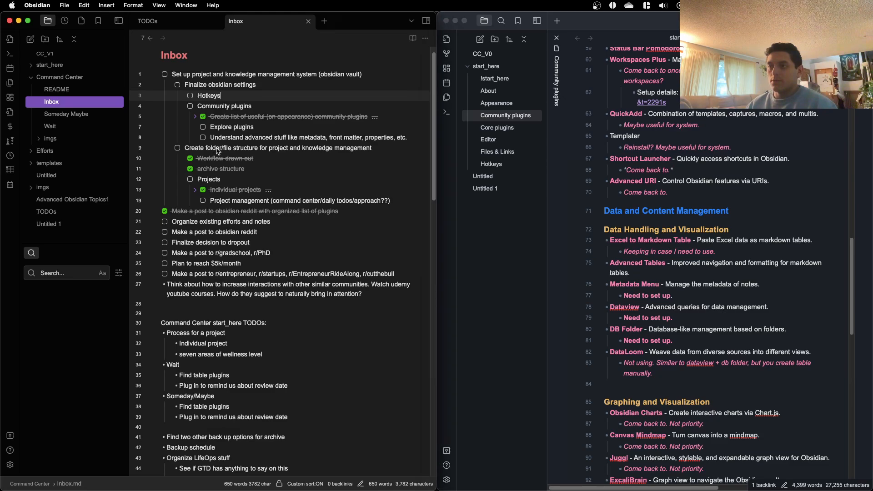
{"action": "left_click", "coordinate": [217, 152]}
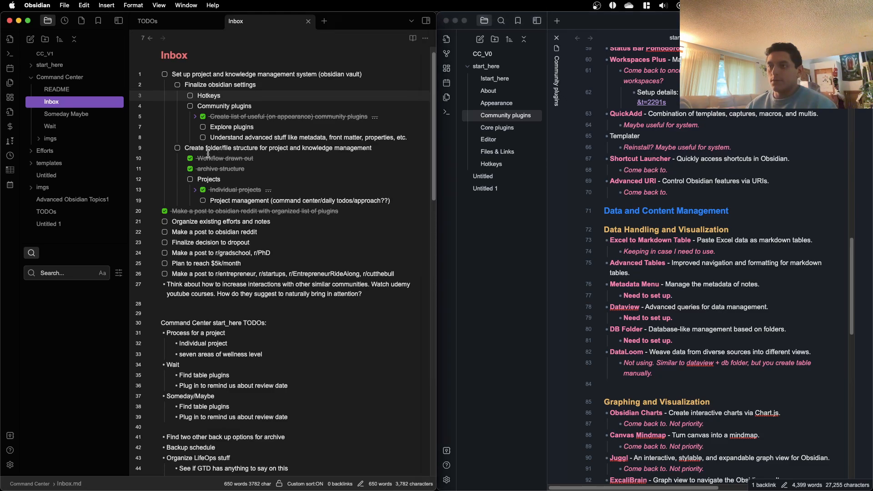
{"action": "left_click", "coordinate": [226, 106]}
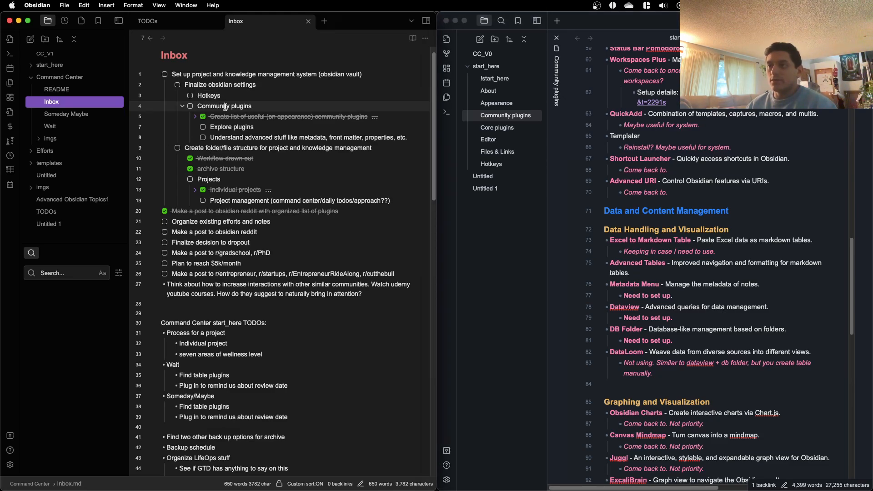
{"action": "left_click", "coordinate": [249, 126]}
{"action": "left_click", "coordinate": [250, 138]}
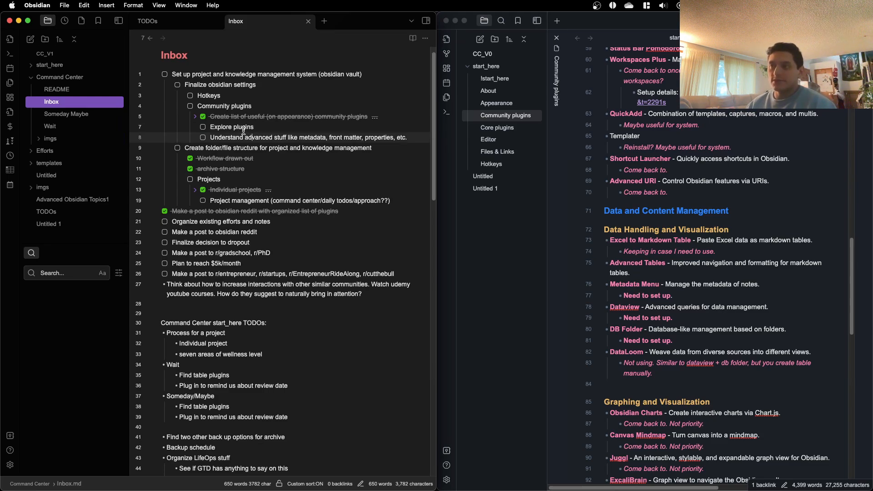
Step: Go over the Create folder/file structure task, highlighting its Projects entry and the Project management (command center/daily todos/approach??) subtask
{"action": "left_click", "coordinate": [208, 145]}
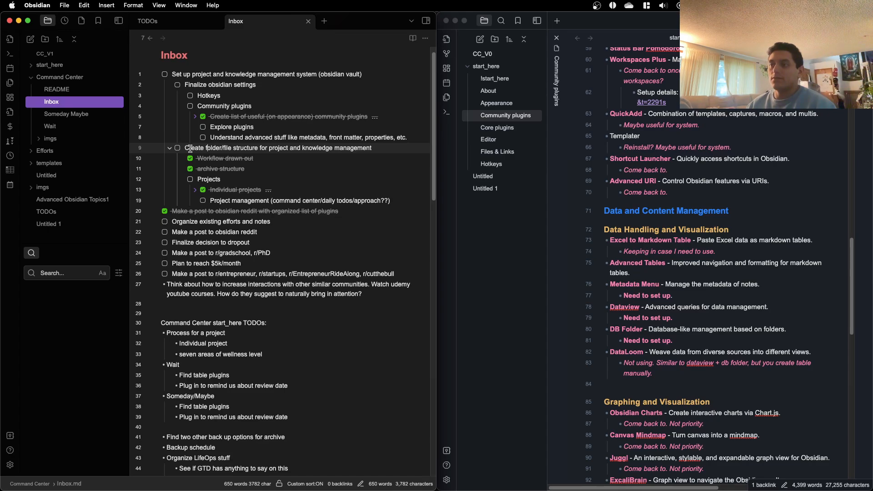
{"action": "triple_click", "coordinate": [187, 148]}
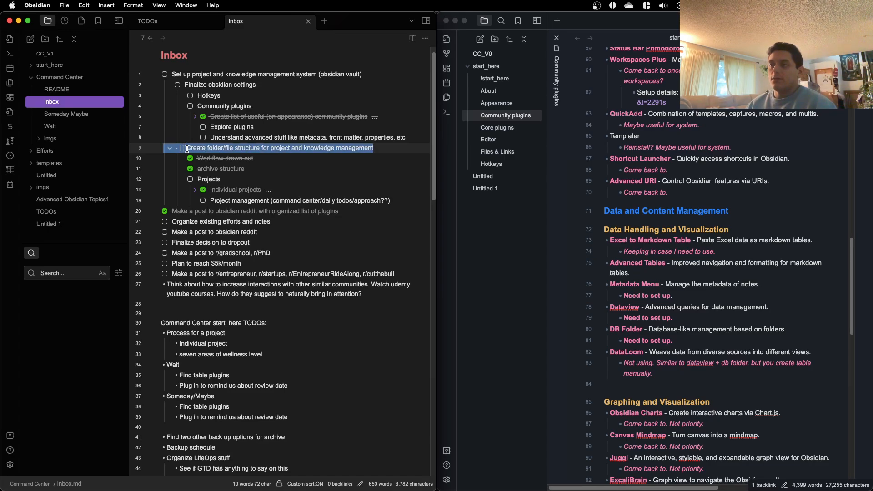
{"action": "triple_click", "coordinate": [222, 179]}
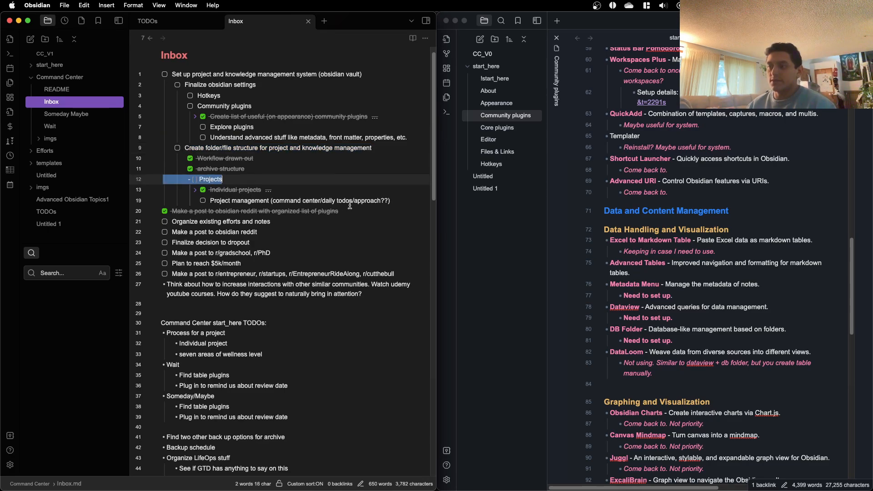
{"action": "left_click_drag", "start_coordinate": [402, 200], "coordinate": [191, 202]}
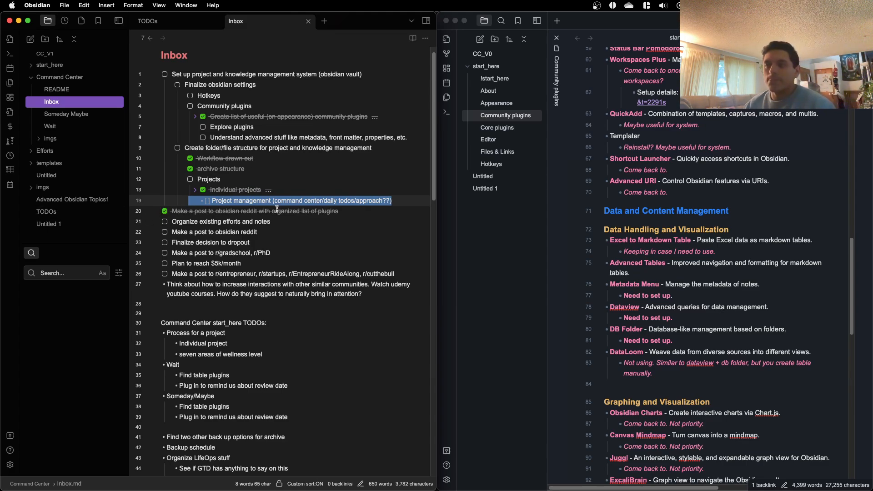
{"action": "left_click", "coordinate": [265, 201]}
{"action": "double_click", "coordinate": [265, 201]}
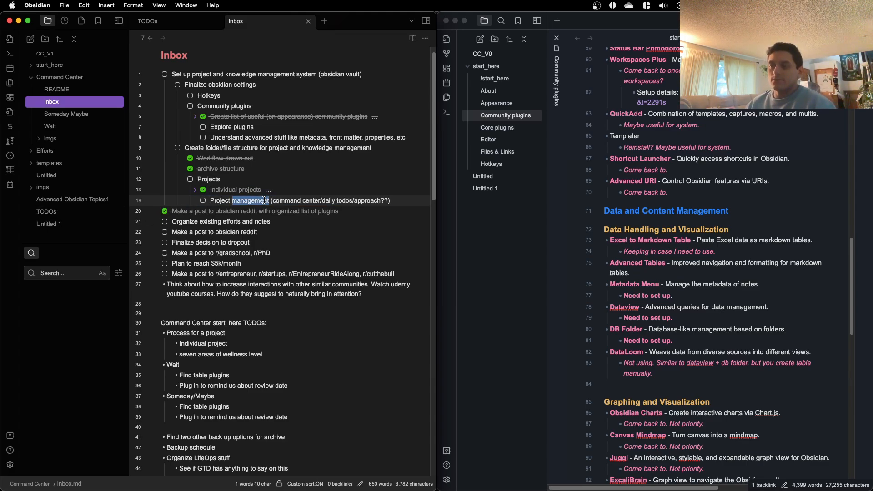
{"action": "left_click", "coordinate": [265, 201]}
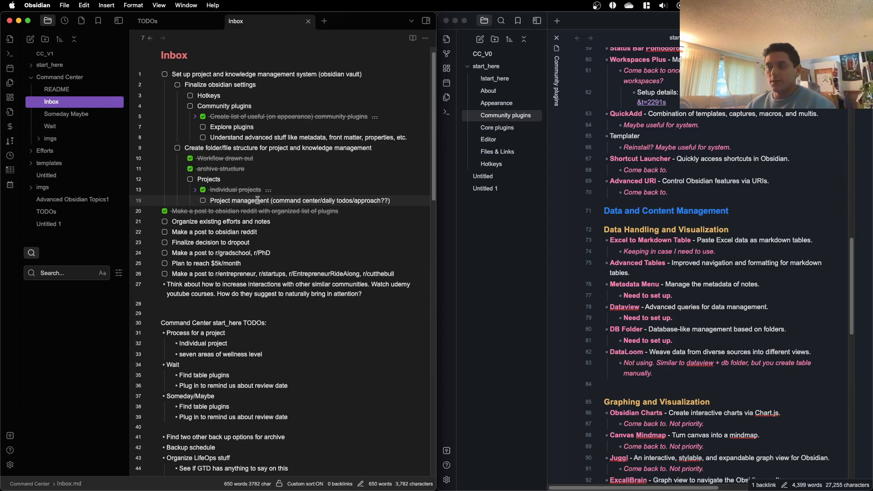
Step: Check the Inbox list once more and open the TODOs note
{"action": "scroll", "coordinate": [250, 202], "scroll_direction": "down", "scroll_amount": 1}
{"action": "scroll", "coordinate": [214, 213], "scroll_direction": "up", "scroll_amount": 2}
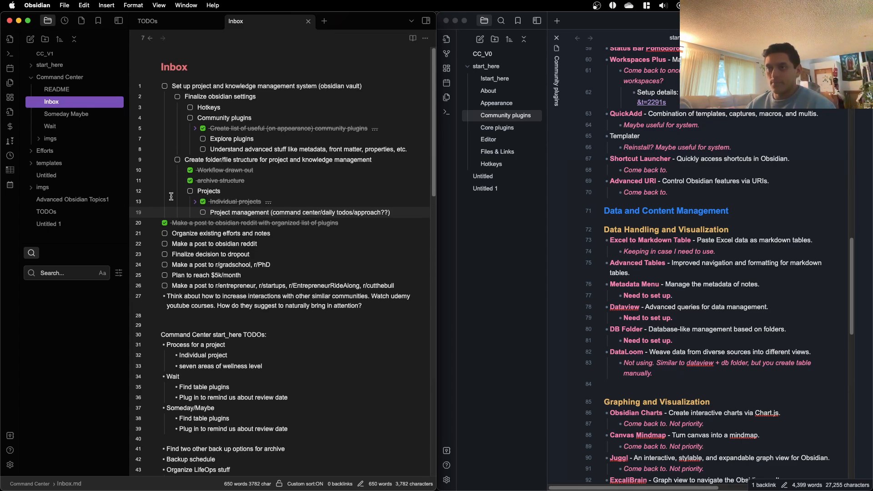
{"action": "left_click", "coordinate": [48, 212]}
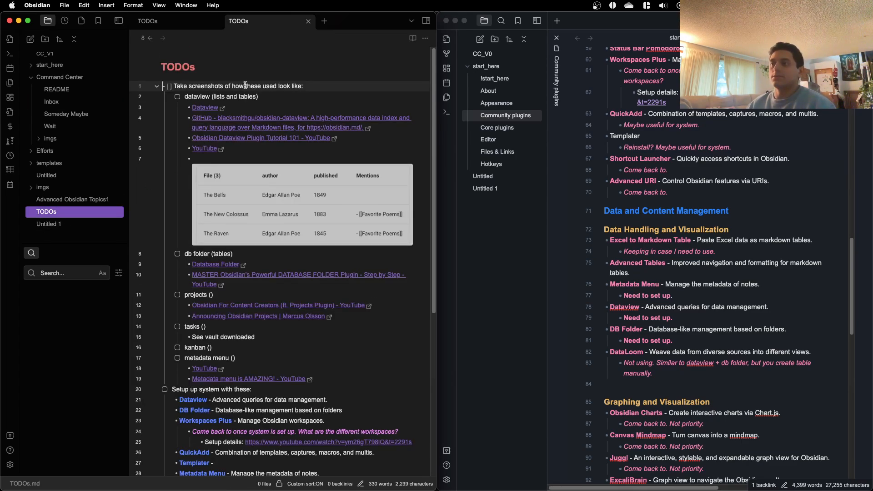
Step: Look over the screenshot and setup tasks in the TODOs note and return to the start of the Community plugins list
{"action": "scroll", "coordinate": [231, 103], "scroll_direction": "down", "scroll_amount": 1}
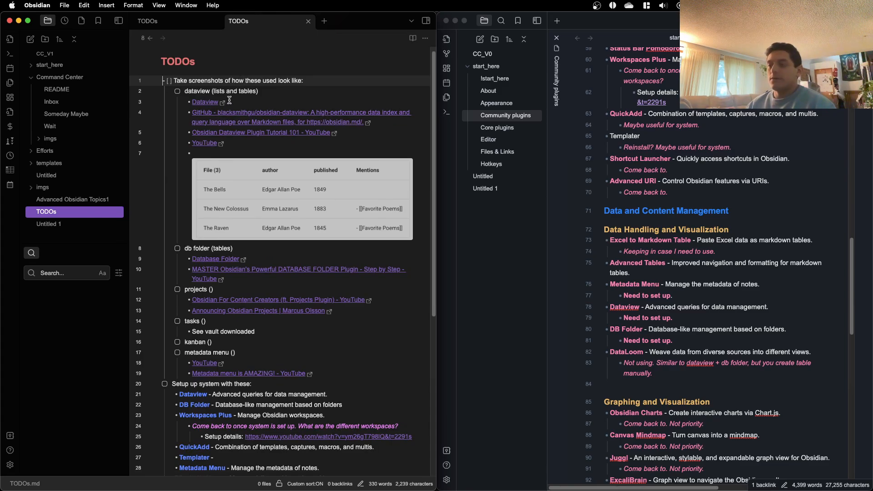
{"action": "scroll", "coordinate": [313, 225], "scroll_direction": "down", "scroll_amount": 2}
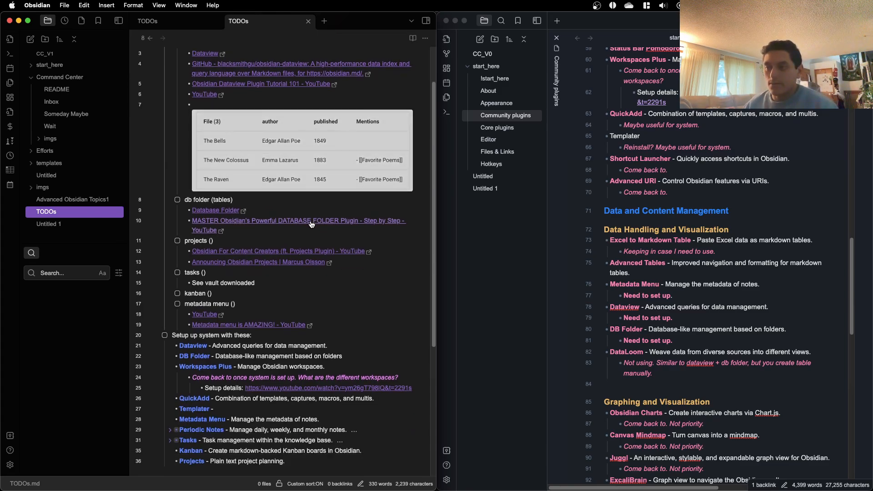
{"action": "scroll", "coordinate": [655, 277], "scroll_direction": "up", "scroll_amount": 10}
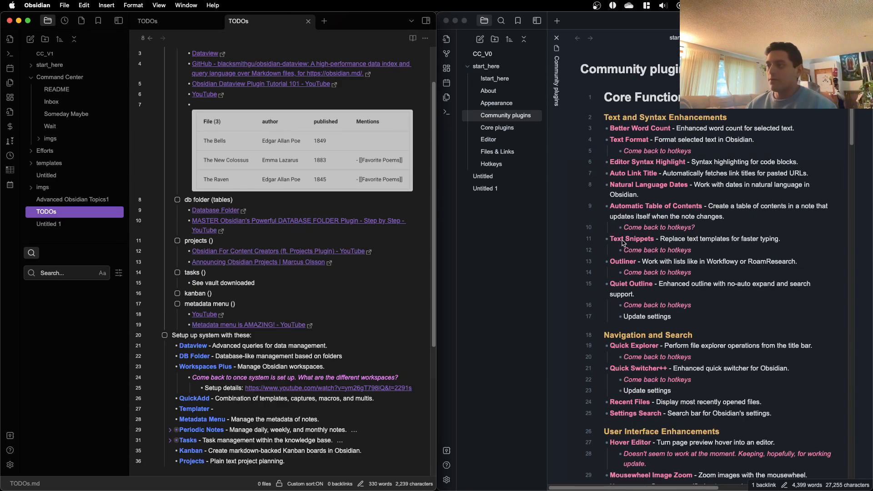
Step: Review the Community plugins sections on text and syntax, navigation and search, user interface, and hotkeys, including their come-back comments
{"action": "scroll", "coordinate": [607, 224], "scroll_direction": "down", "scroll_amount": 4}
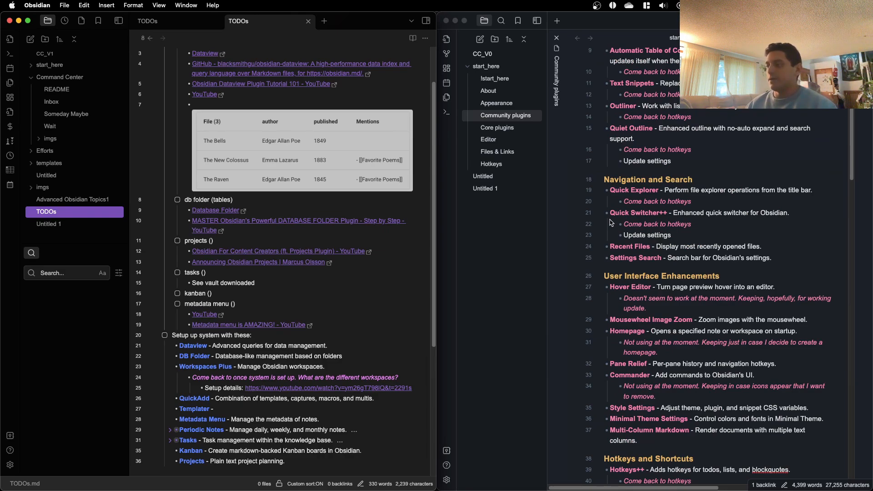
{"action": "scroll", "coordinate": [612, 223], "scroll_direction": "up", "scroll_amount": 3}
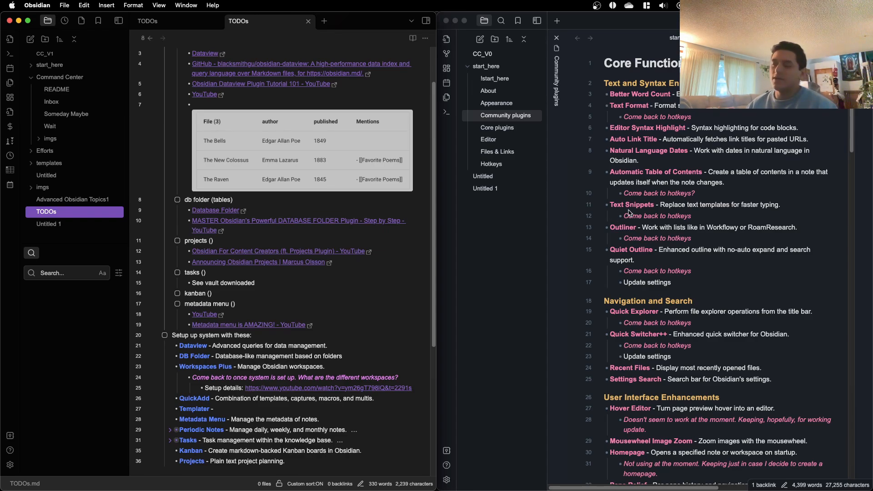
{"action": "scroll", "coordinate": [629, 212], "scroll_direction": "down", "scroll_amount": 5}
{"action": "scroll", "coordinate": [653, 165], "scroll_direction": "up", "scroll_amount": 5}
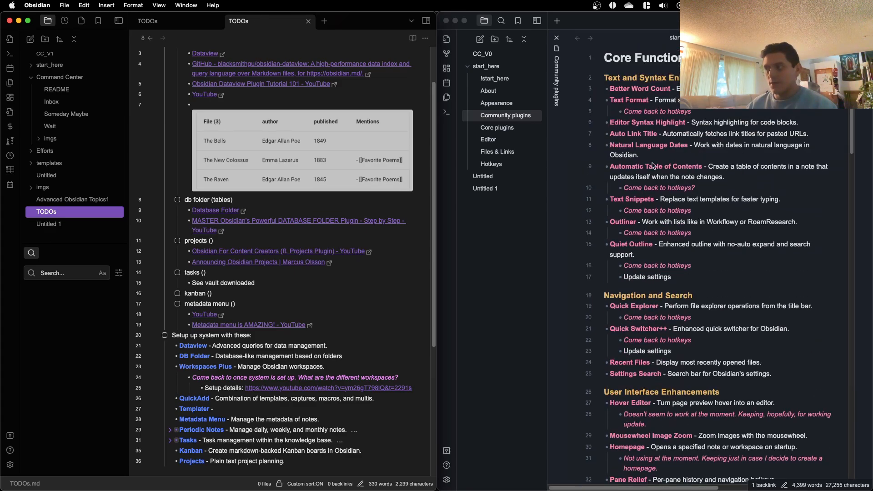
{"action": "scroll", "coordinate": [633, 256], "scroll_direction": "down", "scroll_amount": 1}
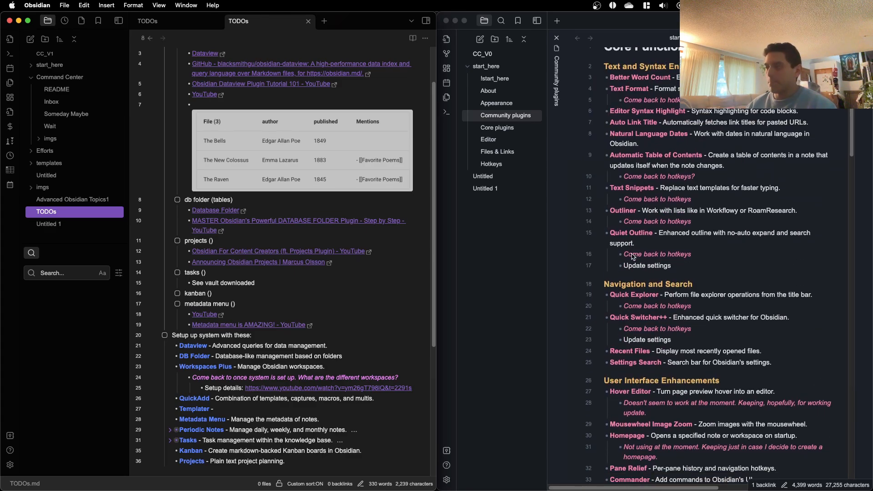
{"action": "scroll", "coordinate": [633, 255], "scroll_direction": "down", "scroll_amount": 5}
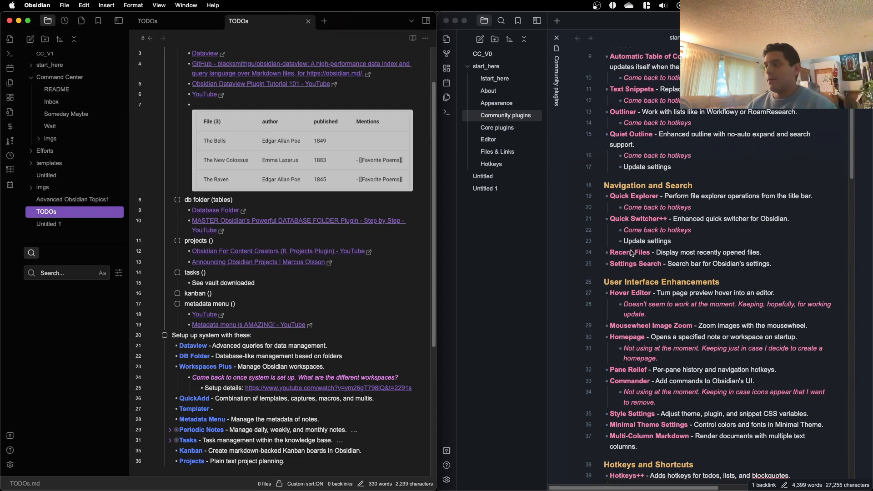
{"action": "scroll", "coordinate": [632, 253], "scroll_direction": "down", "scroll_amount": 1}
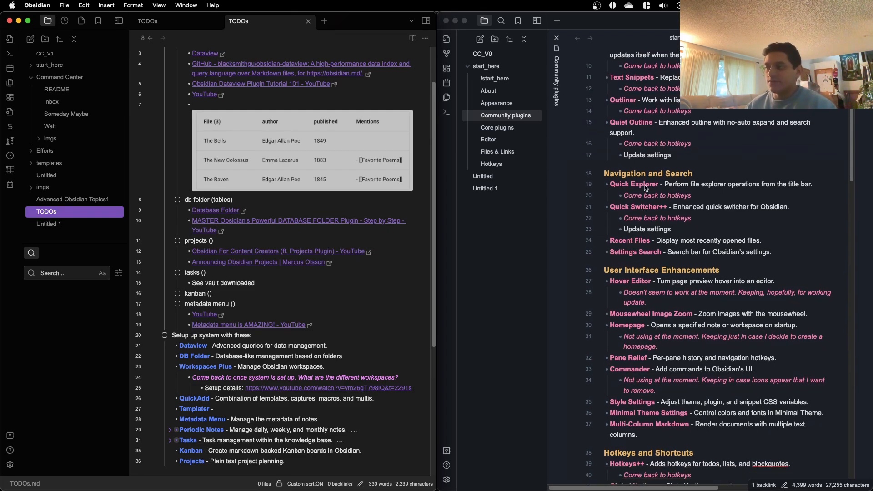
{"action": "scroll", "coordinate": [633, 205], "scroll_direction": "down", "scroll_amount": 5}
{"action": "scroll", "coordinate": [623, 201], "scroll_direction": "down", "scroll_amount": 2}
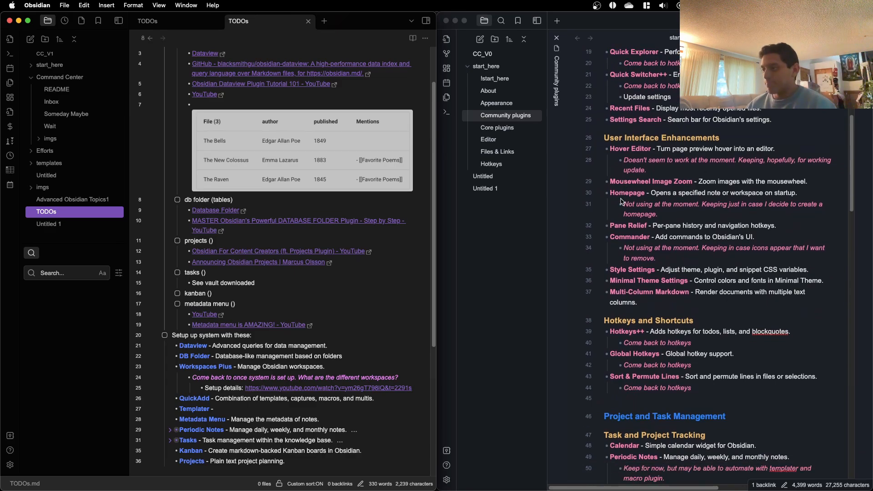
Step: Review the Community plugins sections from Project and Task Management through Privacy and Maintenance, and return to the start of both notes
{"action": "scroll", "coordinate": [622, 202], "scroll_direction": "down", "scroll_amount": 11}
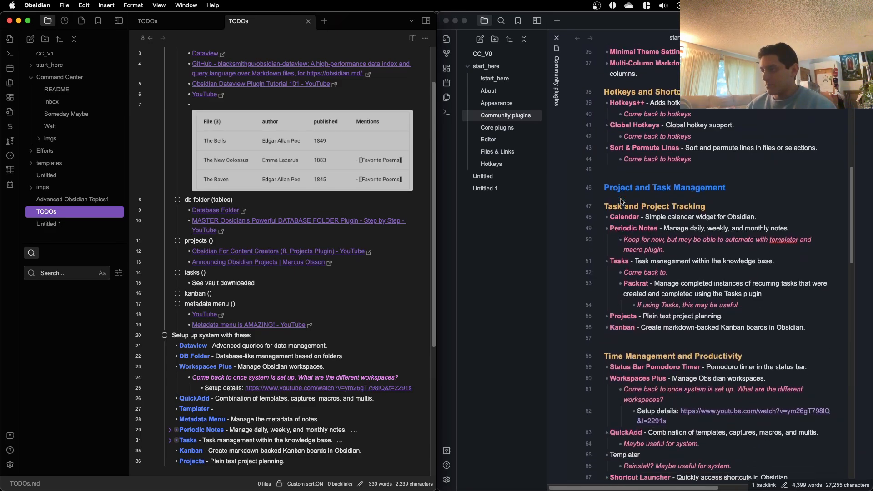
{"action": "scroll", "coordinate": [622, 201], "scroll_direction": "down", "scroll_amount": 3}
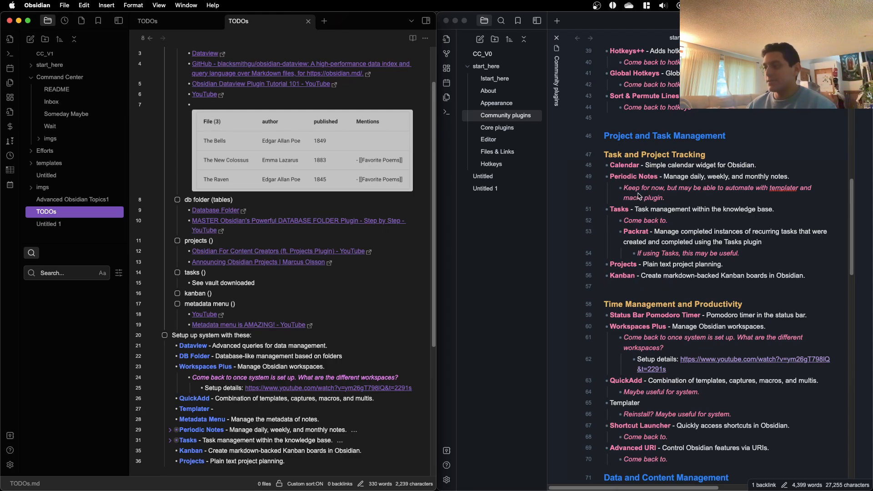
{"action": "scroll", "coordinate": [639, 195], "scroll_direction": "down", "scroll_amount": 5}
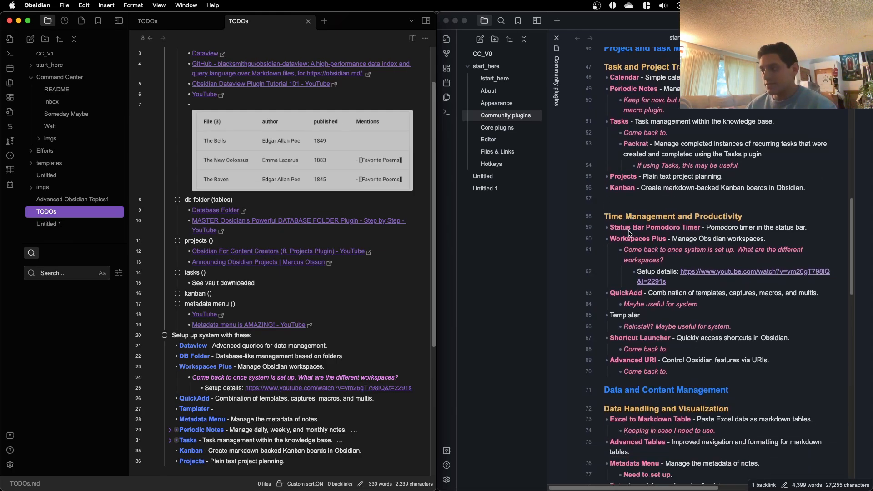
{"action": "scroll", "coordinate": [618, 234], "scroll_direction": "down", "scroll_amount": 5}
{"action": "scroll", "coordinate": [614, 262], "scroll_direction": "down", "scroll_amount": 3}
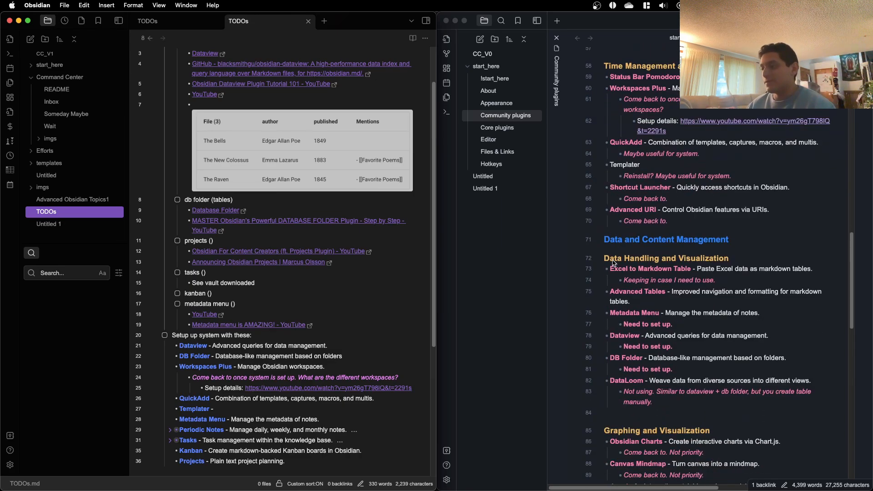
{"action": "scroll", "coordinate": [614, 263], "scroll_direction": "down", "scroll_amount": 9}
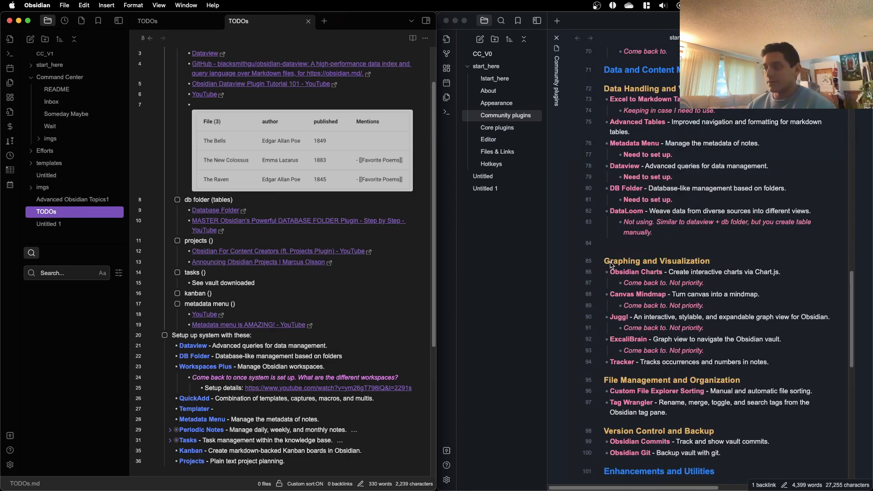
{"action": "scroll", "coordinate": [612, 266], "scroll_direction": "down", "scroll_amount": 1}
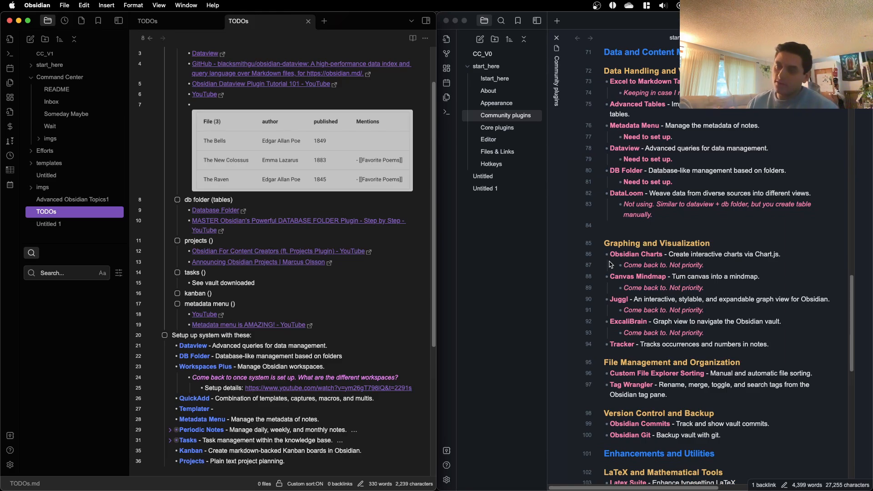
{"action": "scroll", "coordinate": [611, 264], "scroll_direction": "down", "scroll_amount": 5}
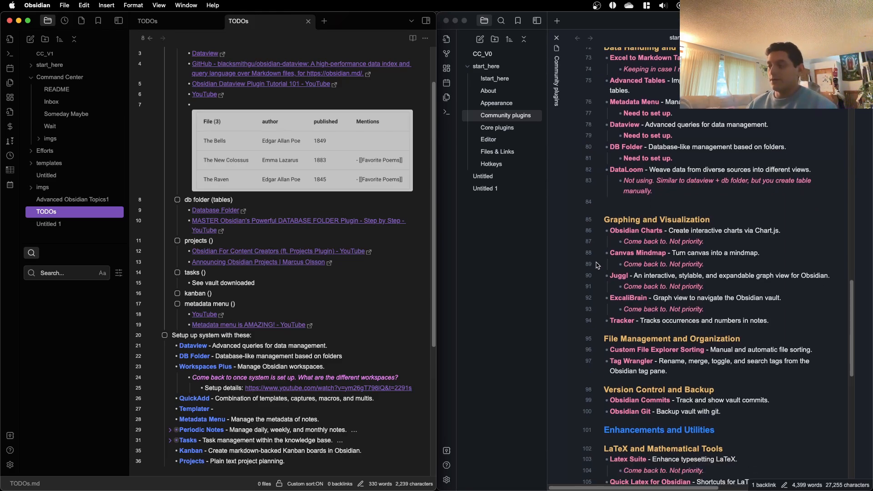
{"action": "scroll", "coordinate": [597, 264], "scroll_direction": "down", "scroll_amount": 8}
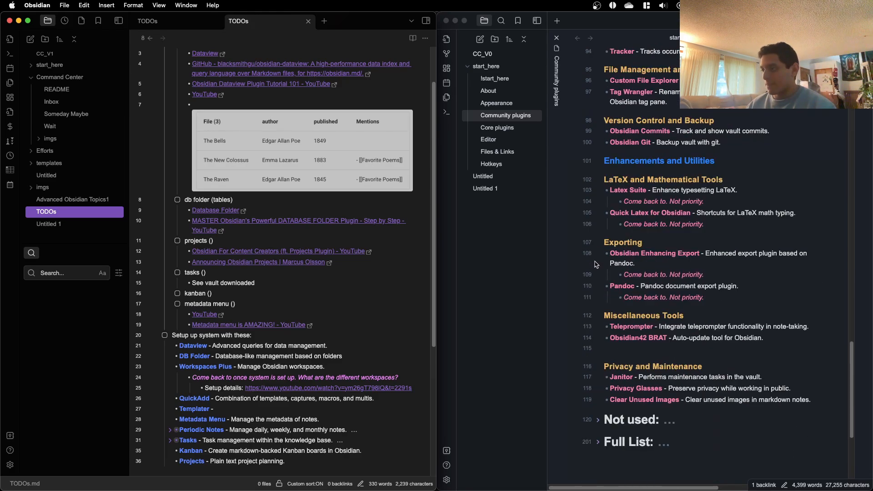
{"action": "scroll", "coordinate": [593, 264], "scroll_direction": "up", "scroll_amount": 20}
{"action": "scroll", "coordinate": [182, 280], "scroll_direction": "up", "scroll_amount": 5}
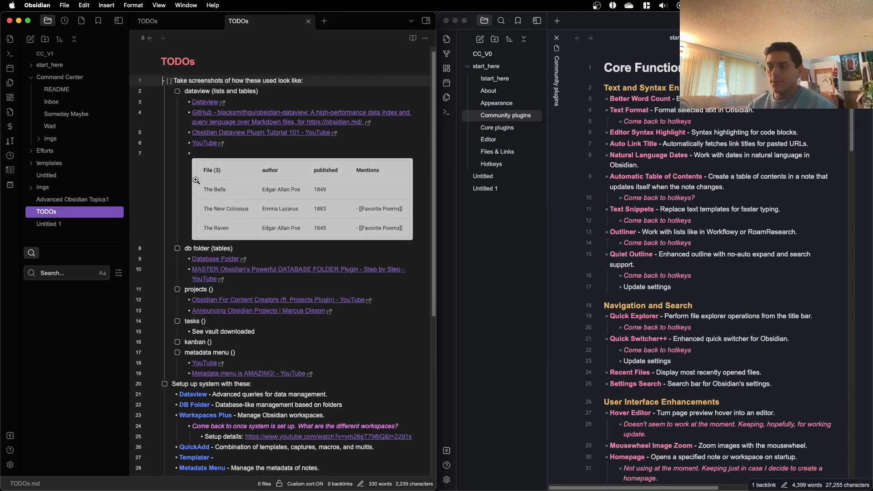
Step: Highlight the plugin list under "Setup up system with these" in TODOs, from Dataview to Projects, and clear the selection at the metadata menu line
{"action": "scroll", "coordinate": [182, 279], "scroll_direction": "down", "scroll_amount": 8}
{"action": "left_click_drag", "start_coordinate": [182, 280], "coordinate": [293, 269]}
{"action": "left_click", "coordinate": [367, 401]}
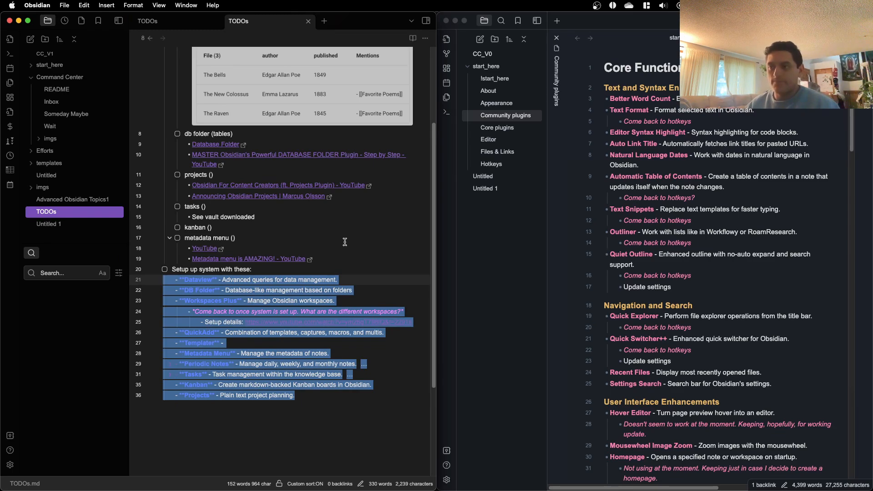
{"action": "scroll", "coordinate": [327, 237], "scroll_direction": "up", "scroll_amount": 3}
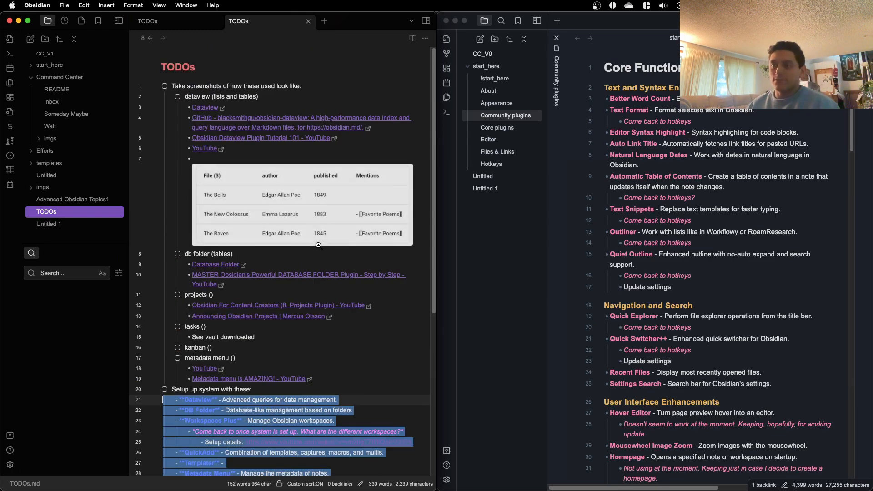
{"action": "left_click", "coordinate": [264, 369]}
{"action": "left_click", "coordinate": [262, 359]}
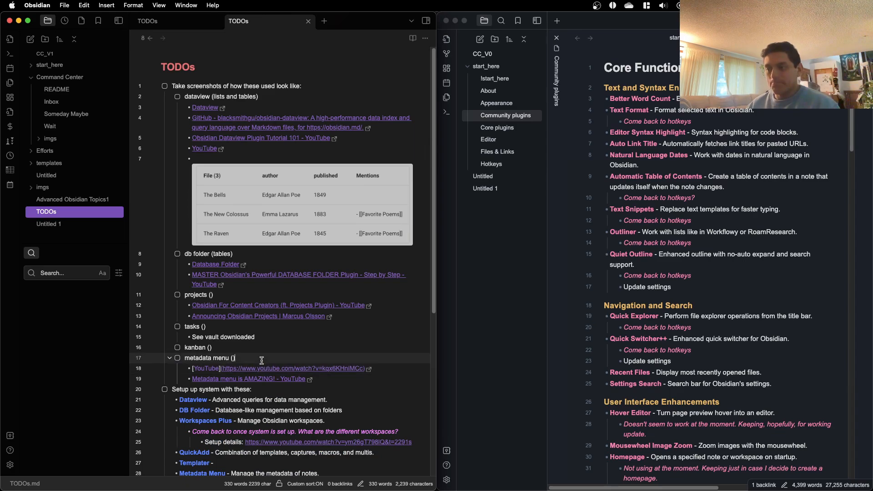
Step: Go over the TODOs plugin lists again and place the cursor on the "See vault downloaded" and tasks lines
{"action": "scroll", "coordinate": [262, 360], "scroll_direction": "down", "scroll_amount": 1}
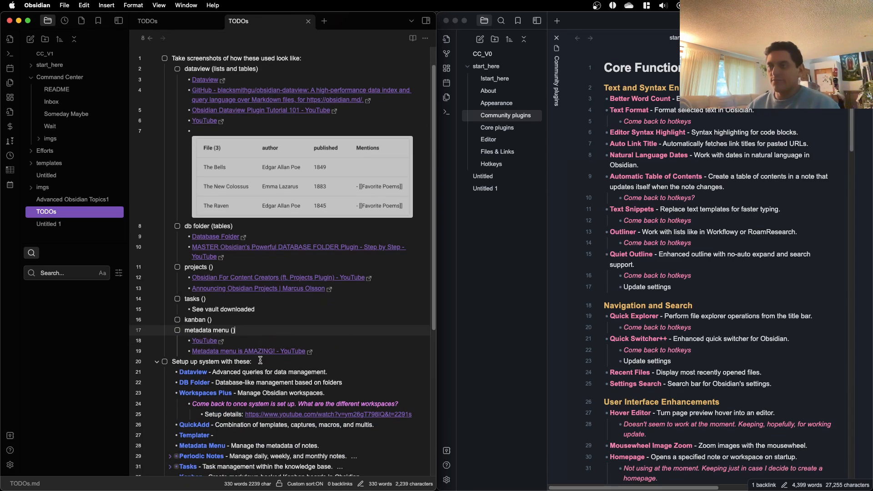
{"action": "scroll", "coordinate": [260, 361], "scroll_direction": "down", "scroll_amount": 5}
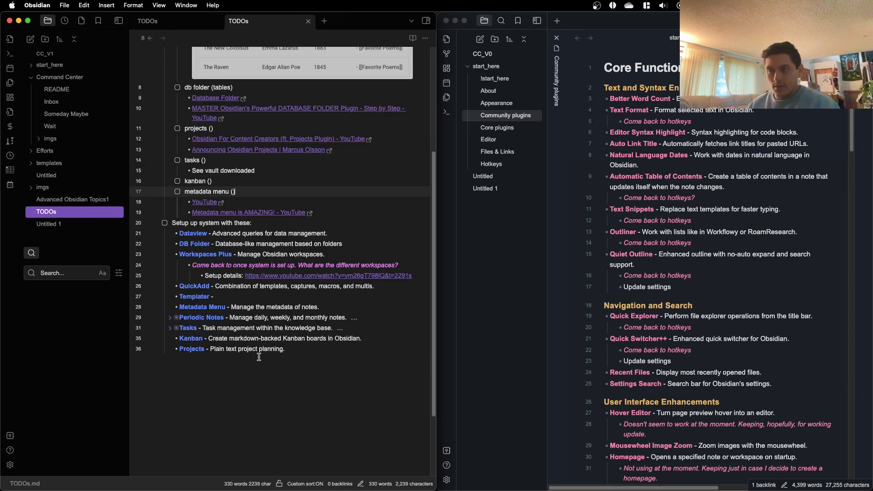
{"action": "scroll", "coordinate": [259, 357], "scroll_direction": "up", "scroll_amount": 6}
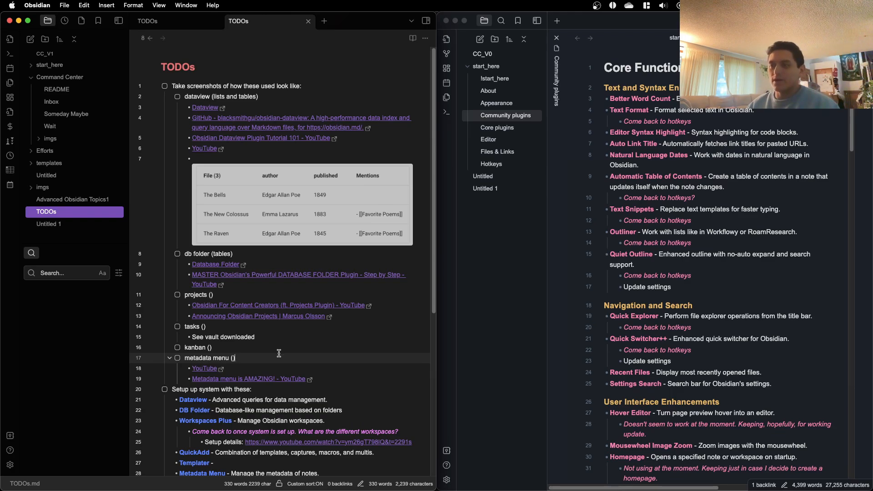
{"action": "left_click", "coordinate": [296, 339]}
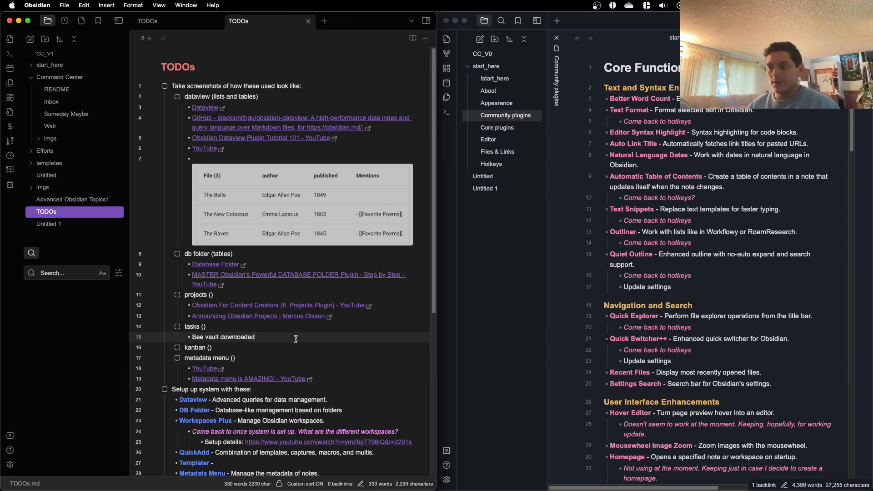
{"action": "left_click", "coordinate": [294, 342]}
{"action": "left_click", "coordinate": [308, 327]}
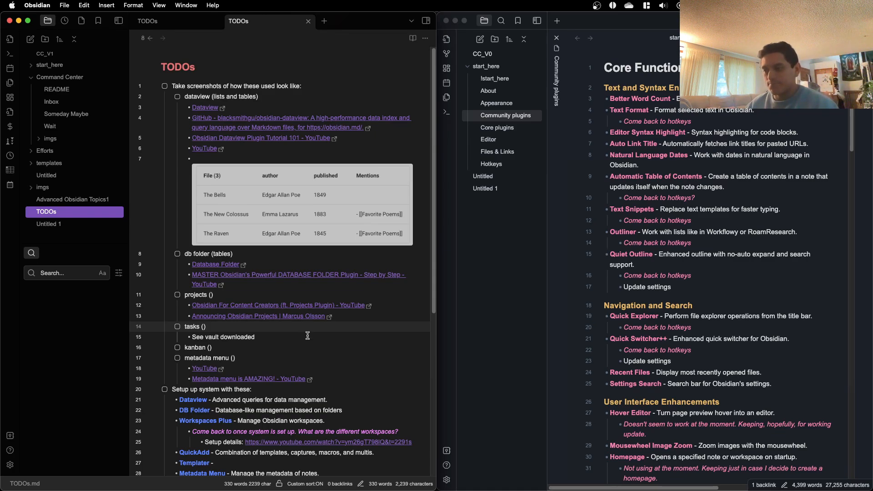
{"action": "scroll", "coordinate": [300, 339], "scroll_direction": "down", "scroll_amount": 5}
{"action": "scroll", "coordinate": [295, 348], "scroll_direction": "up", "scroll_amount": 5}
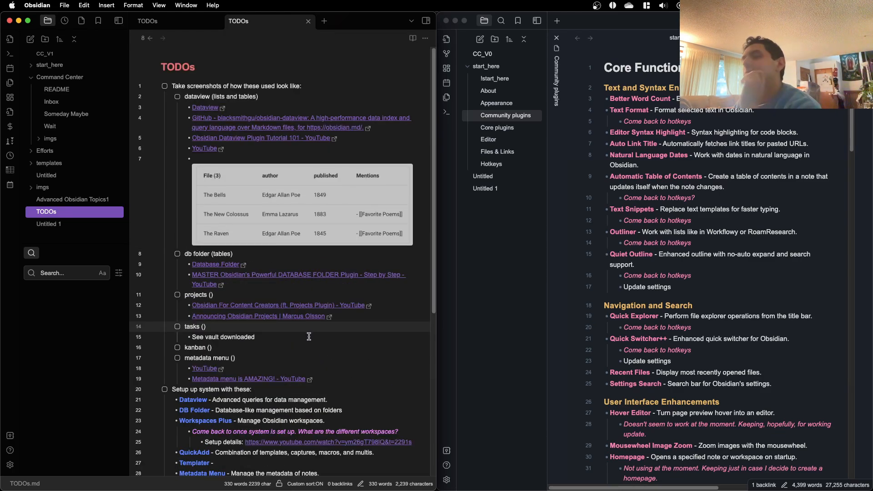
Step: Create a folder named "Project 1" in the CC_V0 vault
{"action": "left_click", "coordinate": [660, 158]}
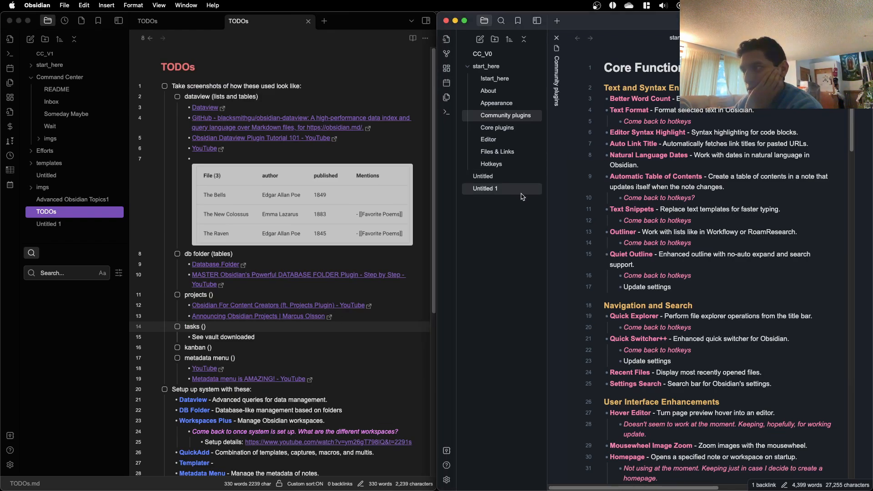
{"action": "left_click", "coordinate": [495, 39]}
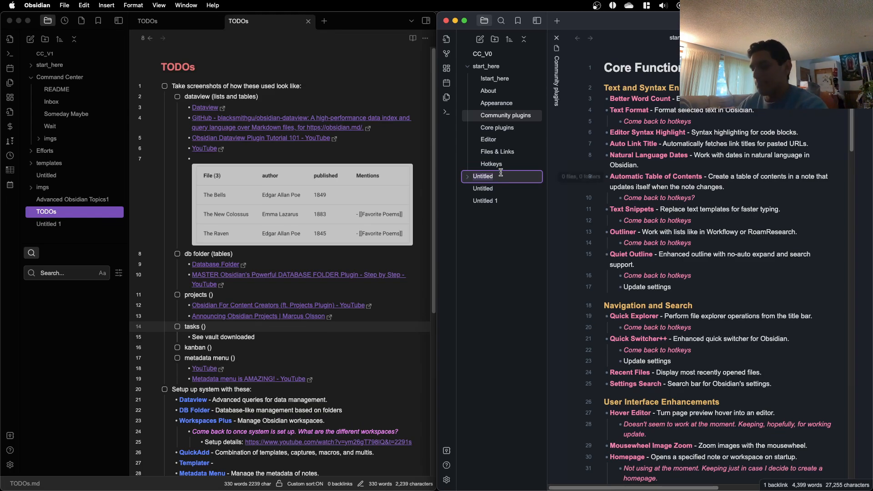
{"action": "type", "text": "Project 1"}
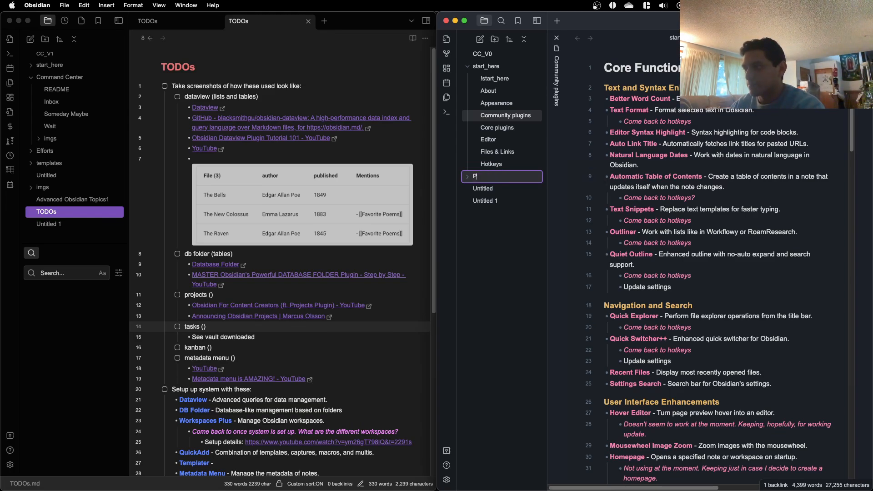
{"action": "key", "text": "Return"}
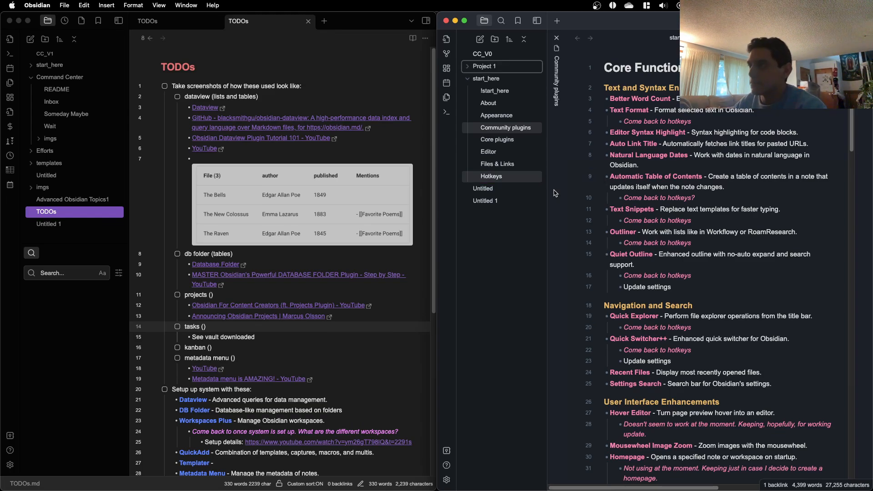
{"action": "left_click", "coordinate": [494, 40]}
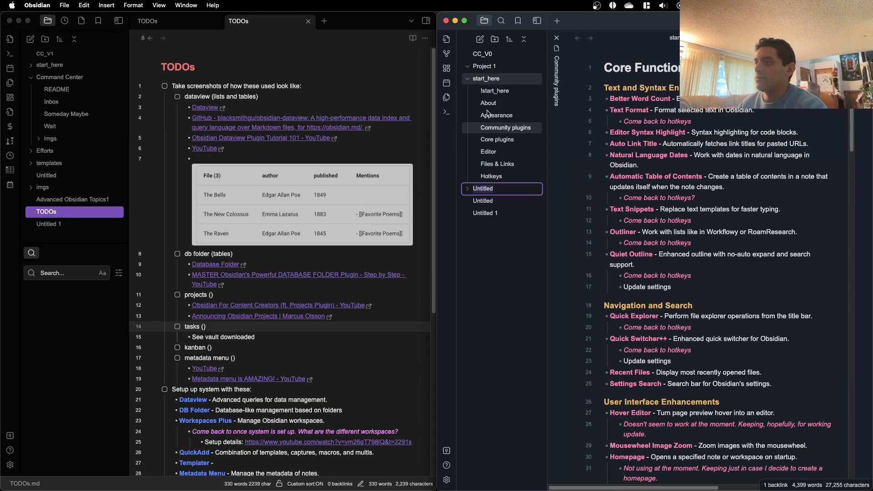
{"action": "left_click", "coordinate": [495, 212]}
{"action": "right_click", "coordinate": [496, 190]}
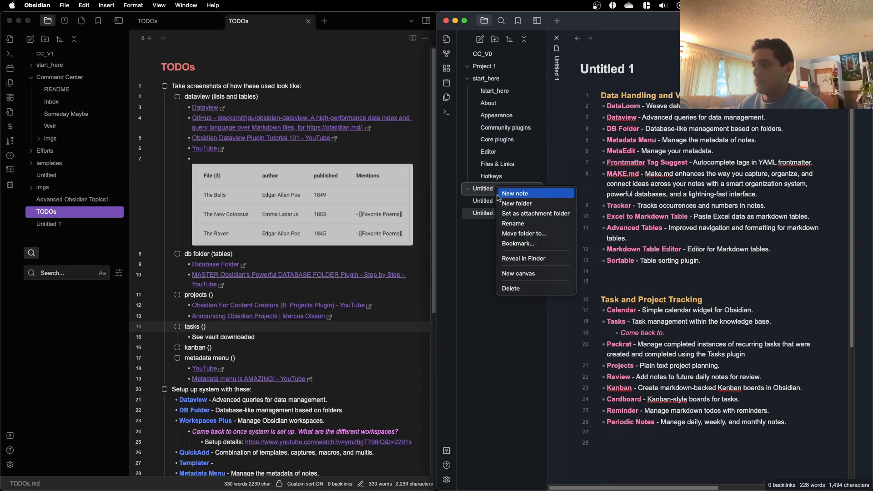
{"action": "left_click", "coordinate": [523, 289]}
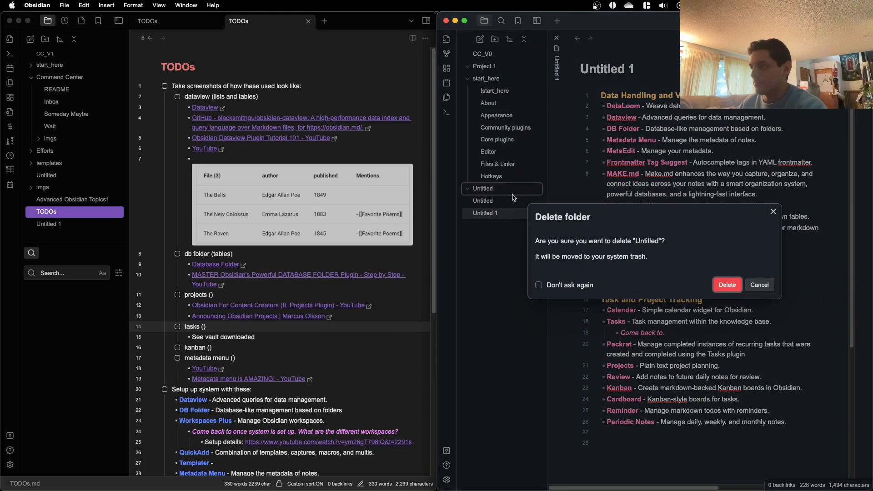
{"action": "key", "text": "Return"}
Step: Create a note named "Project 1", move it into the Project 1 folder and expand that folder
{"action": "left_click", "coordinate": [485, 67]}
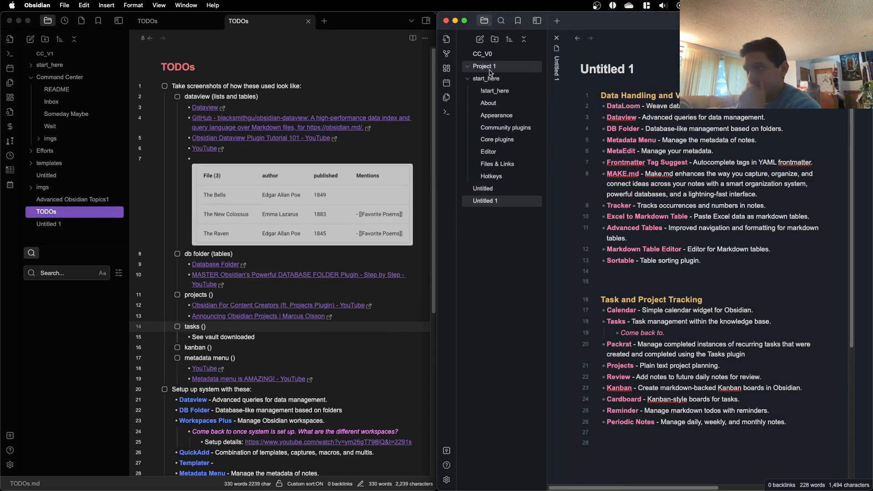
{"action": "left_click", "coordinate": [483, 40]}
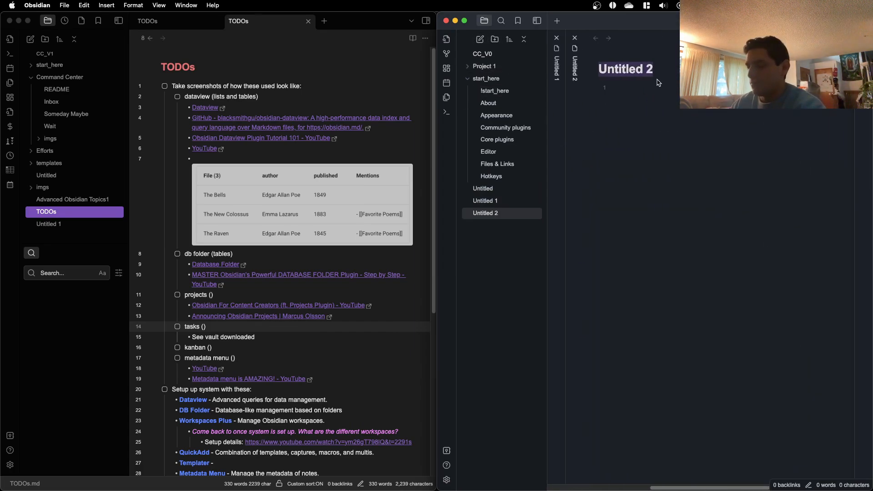
{"action": "type", "text": "Project 1"}
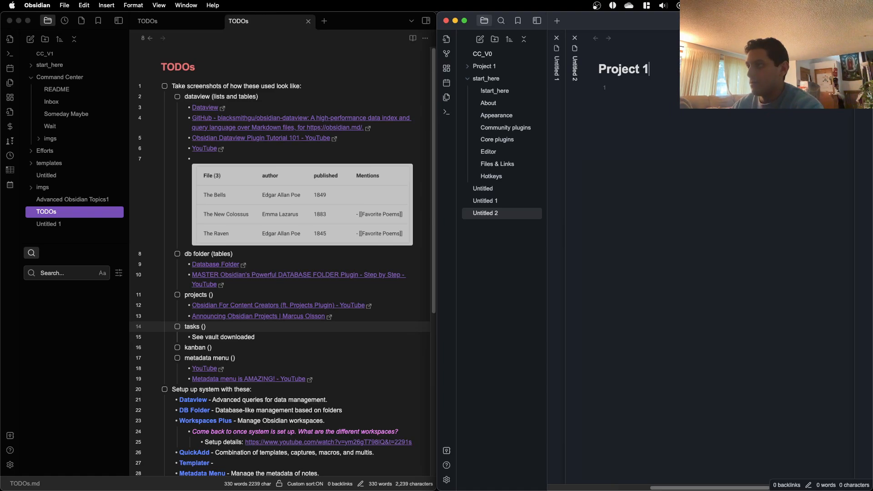
{"action": "key", "text": "Return"}
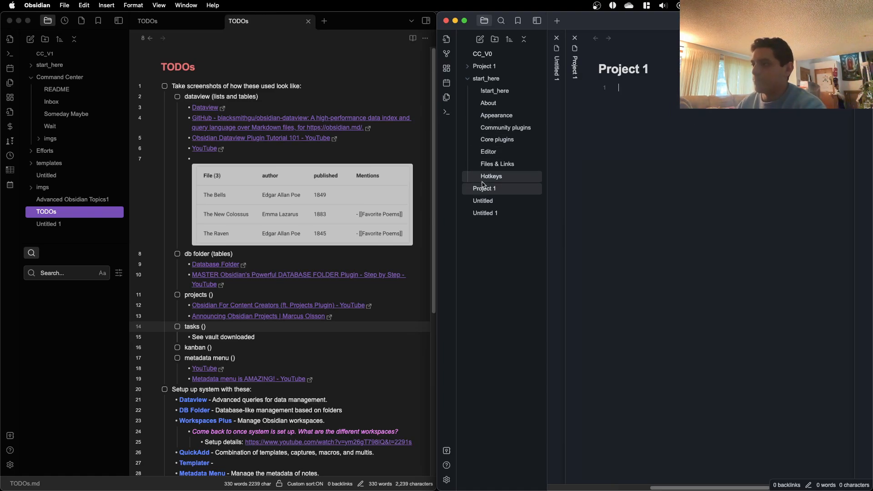
{"action": "left_click_drag", "start_coordinate": [484, 188], "coordinate": [486, 68]}
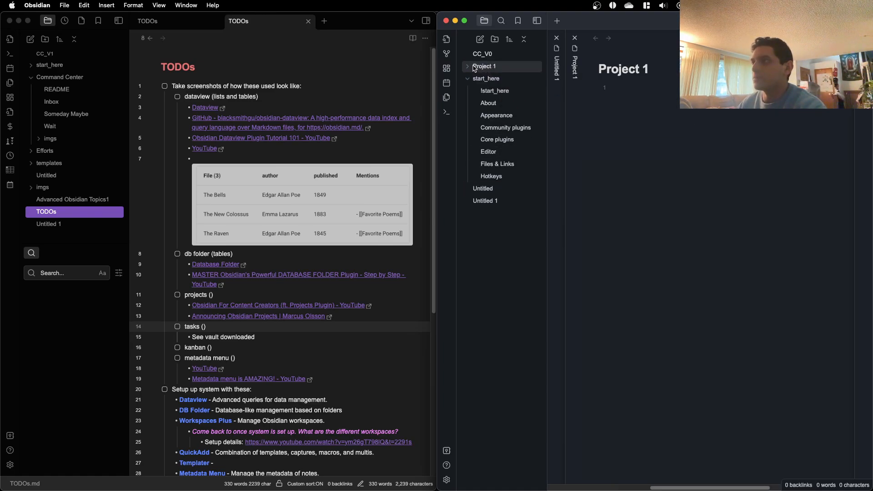
{"action": "left_click", "coordinate": [484, 67]}
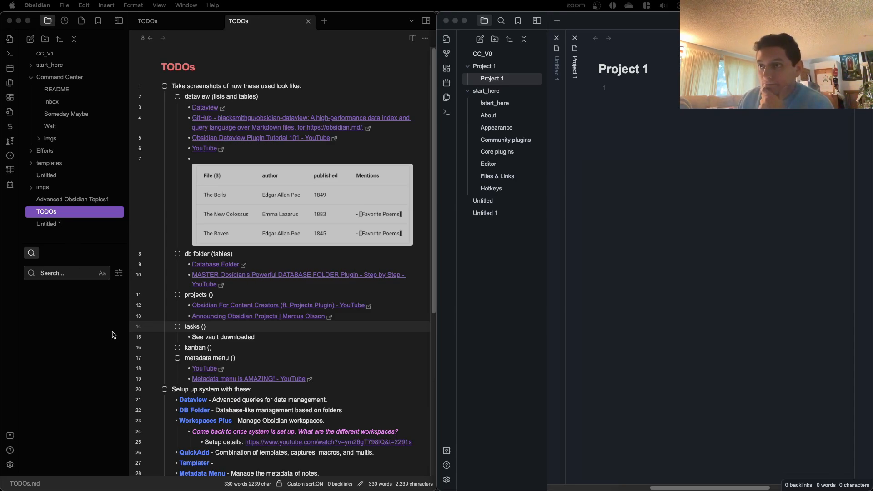
Step: Switch to the Zoom window showing the shared iPad's project management notes
{"action": "left_click", "coordinate": [89, 311]}
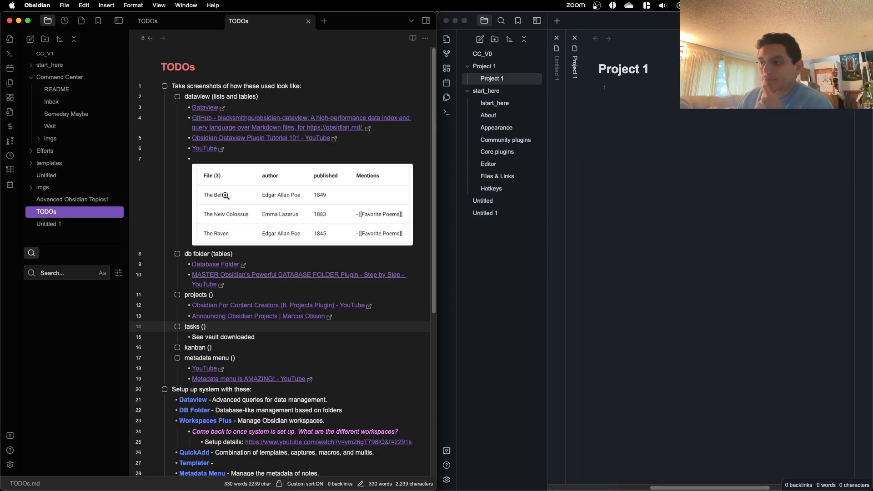
{"action": "key", "text": "ctrl+Up"}
{"action": "left_click", "coordinate": [717, 380]}
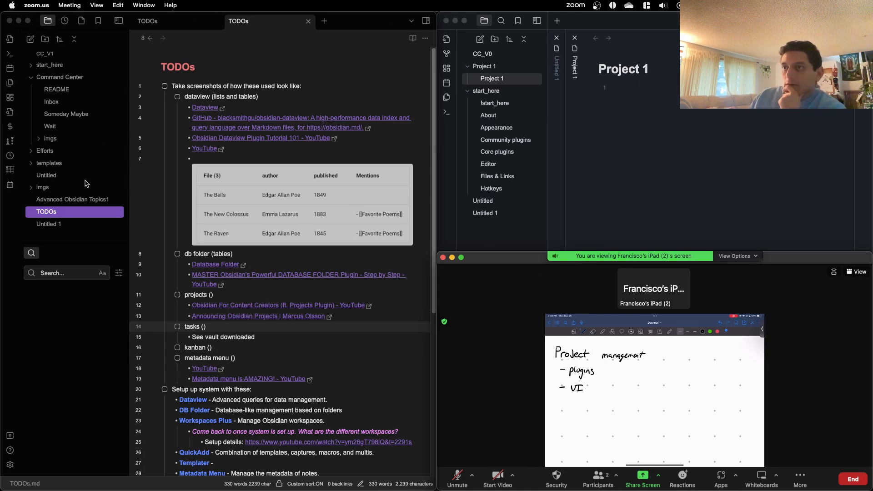
Step: Open the Inbox note from Command Center and skim its start_here and system operational TODOs
{"action": "left_click", "coordinate": [176, 21]}
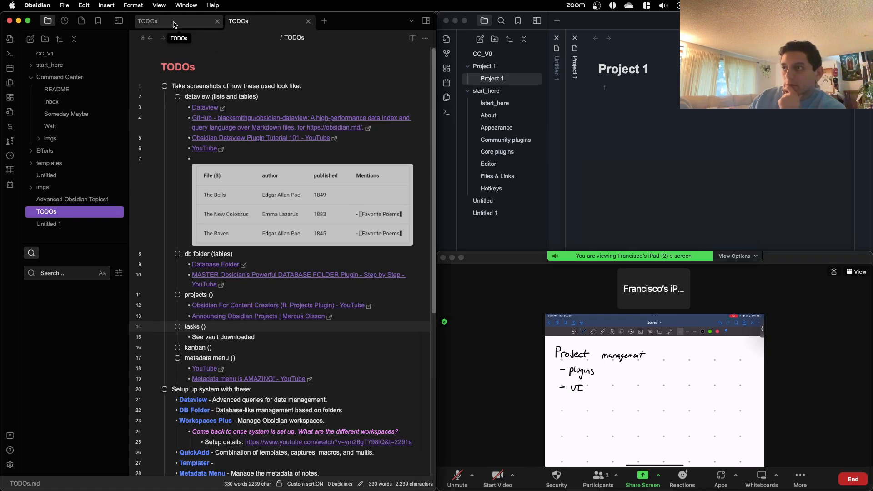
{"action": "left_click", "coordinate": [236, 25]}
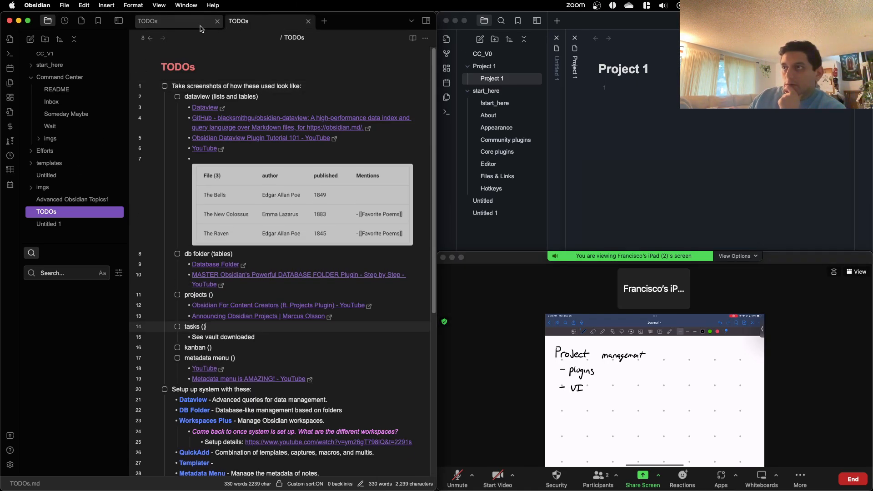
{"action": "left_click", "coordinate": [150, 21]}
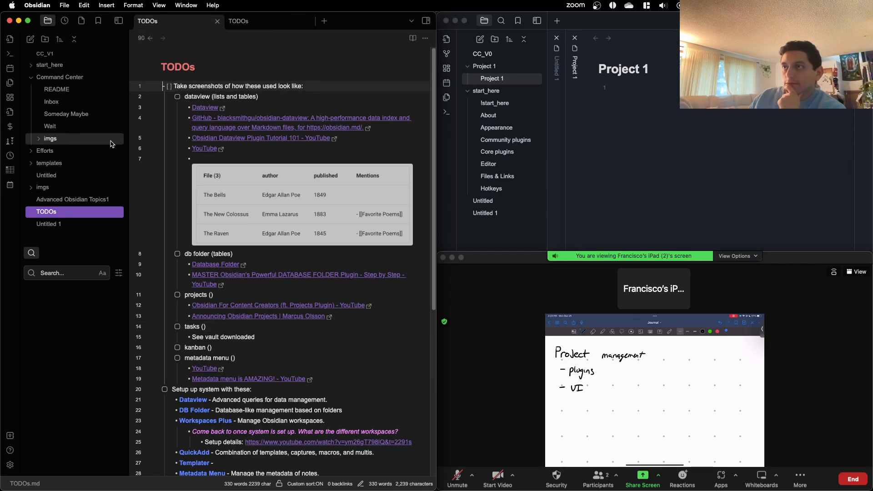
{"action": "left_click", "coordinate": [74, 102]}
{"action": "scroll", "coordinate": [219, 236], "scroll_direction": "down", "scroll_amount": 20}
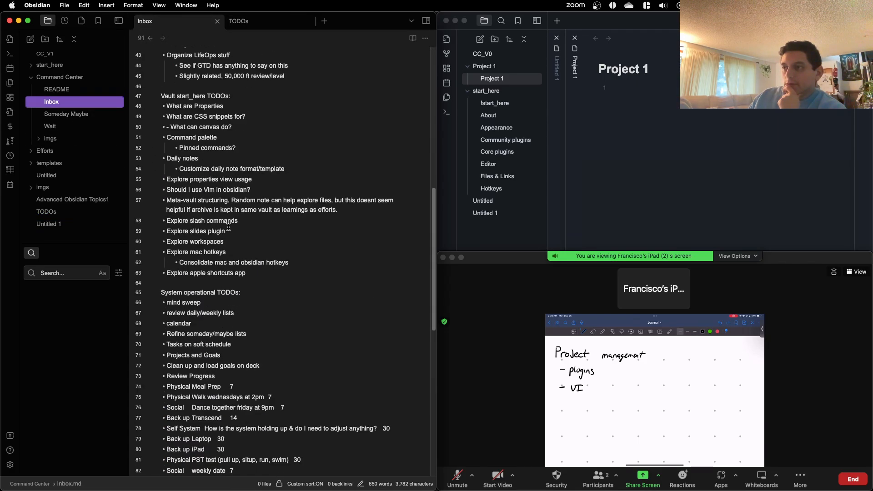
{"action": "scroll", "coordinate": [188, 226], "scroll_direction": "up", "scroll_amount": 12}
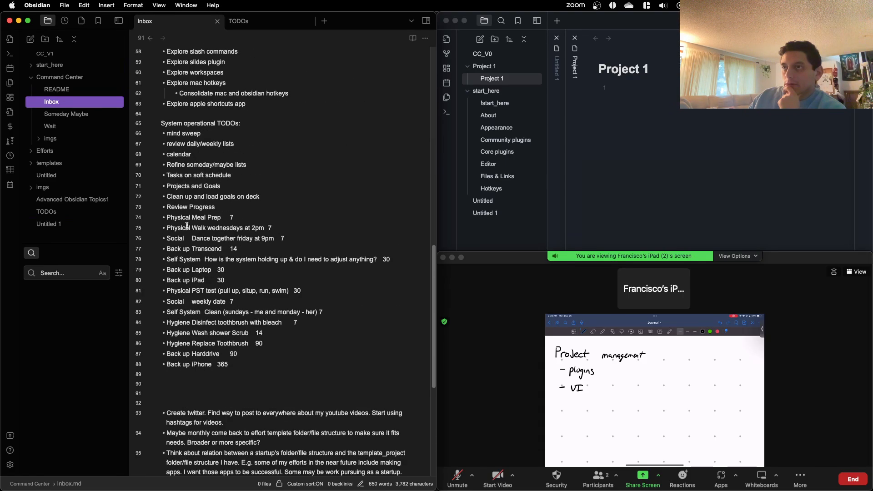
Step: Open the Command Center README at the dashboard image under "Seven Areas of Wellness Effort Management"
{"action": "left_click", "coordinate": [73, 91]}
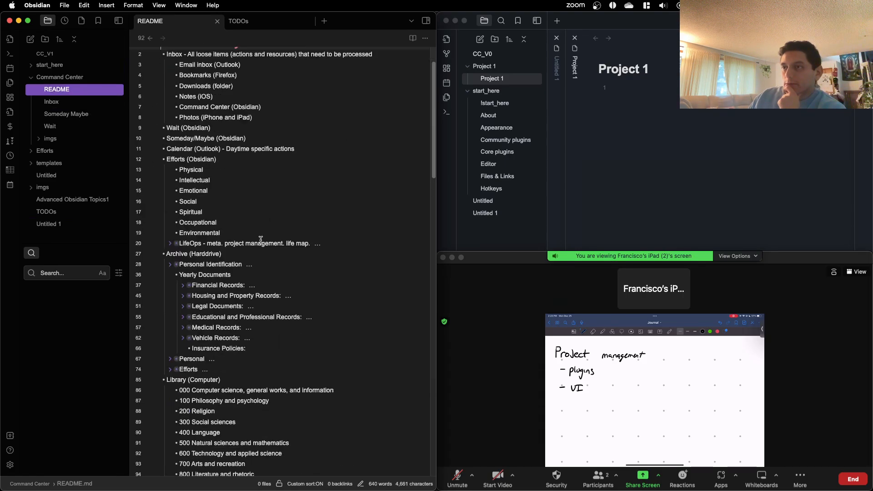
{"action": "scroll", "coordinate": [273, 250], "scroll_direction": "down", "scroll_amount": 5}
{"action": "scroll", "coordinate": [273, 250], "scroll_direction": "down", "scroll_amount": 9}
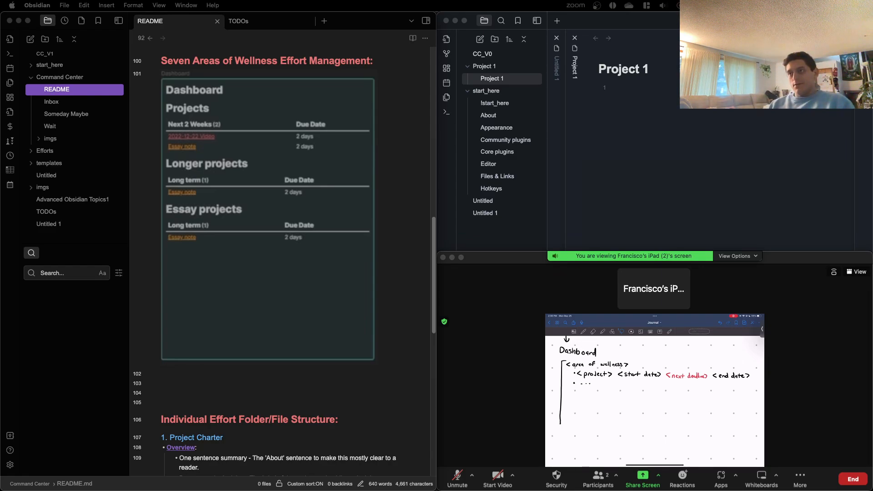
Step: Switch to the Firefox window and open chatgpt.com in a new tab
{"action": "key", "text": "ctrl+Up"}
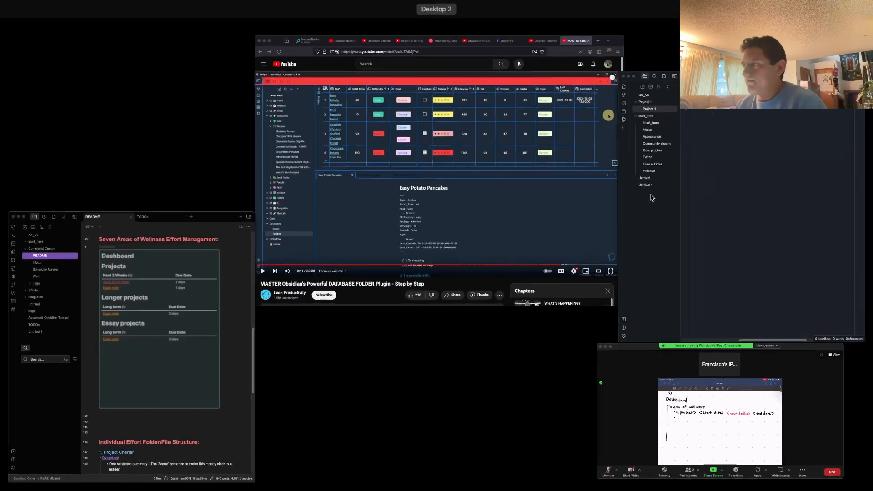
{"action": "left_click", "coordinate": [540, 191]}
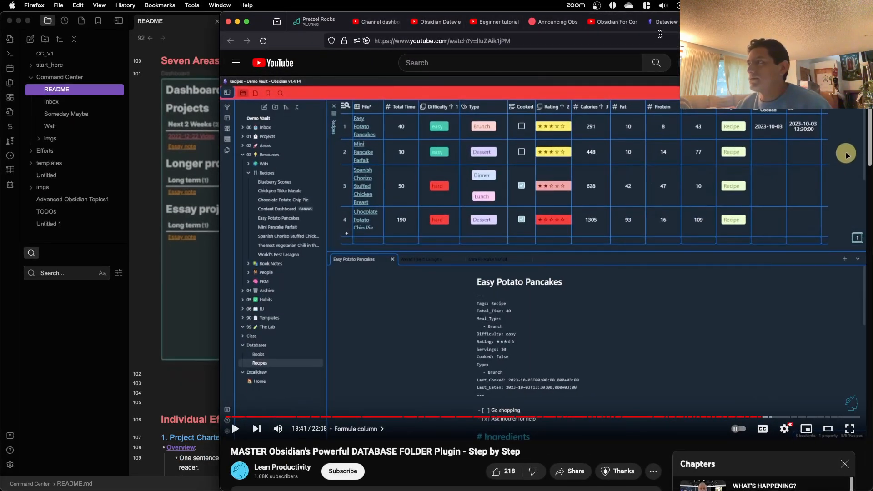
{"action": "key", "text": "ctrl+Up"}
{"action": "left_click", "coordinate": [655, 84]}
{"action": "key", "text": "ctrl+Up"}
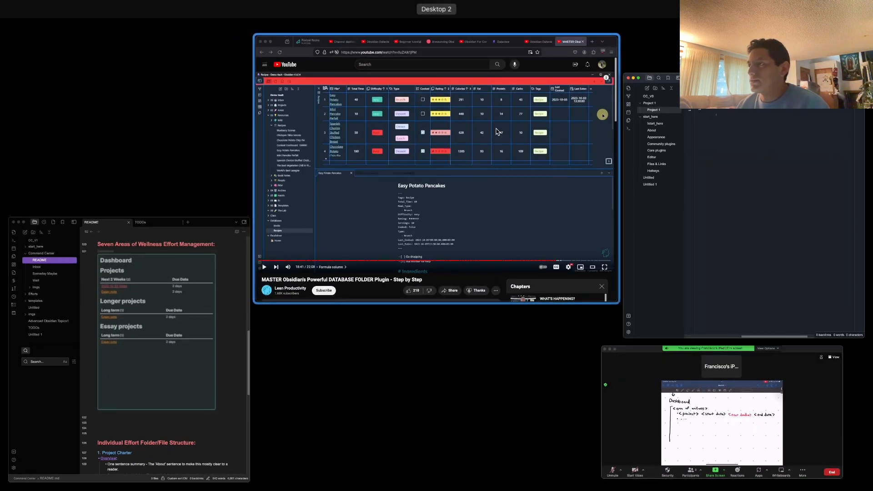
{"action": "left_click", "coordinate": [497, 132]}
{"action": "key", "text": "super+t"}
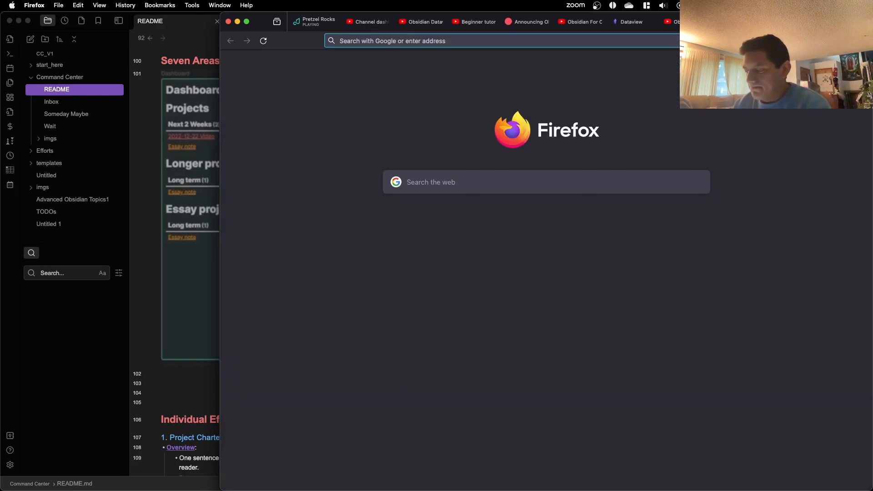
{"action": "type", "text": "chatgpt.com"}
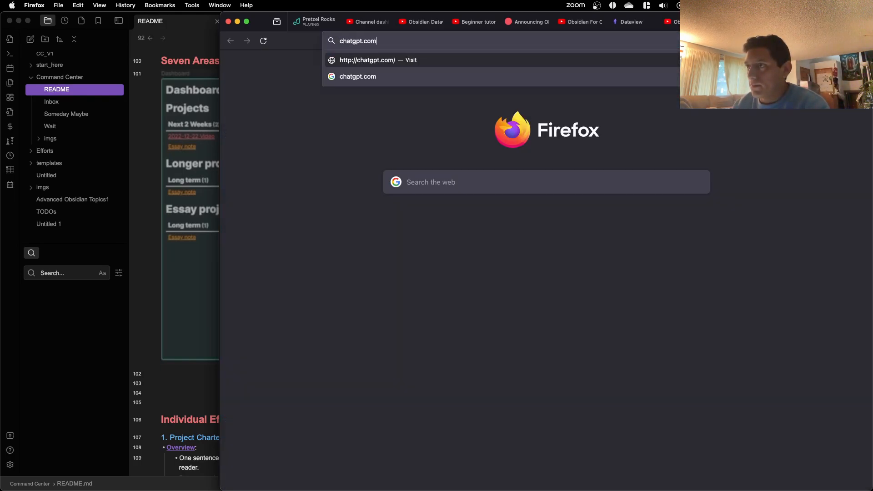
{"action": "key", "text": "Return"}
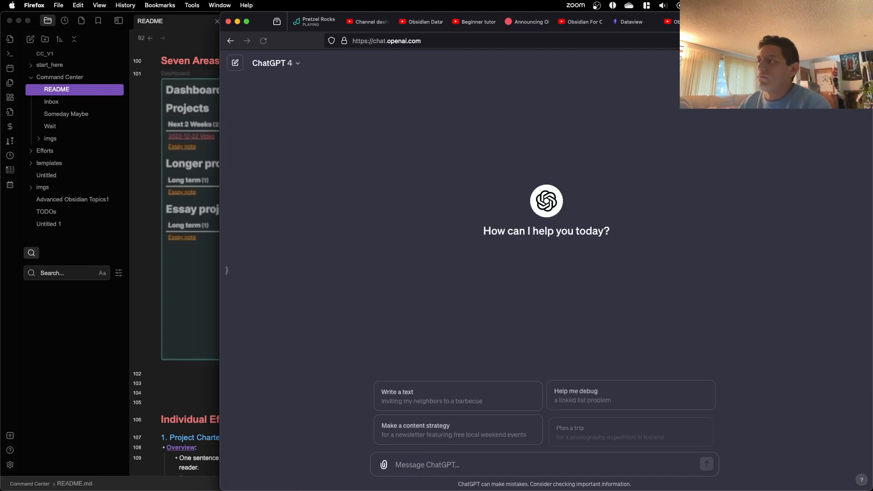
Step: Tile the Firefox window beside the README and bring up the ChatGPT conversation containing the heading CSS
{"action": "key", "text": "ctrl+alt+Right"}
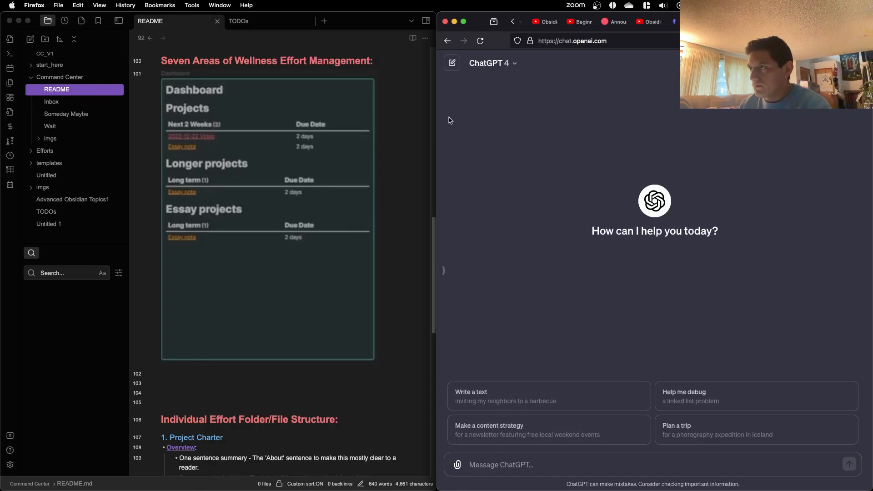
{"action": "key", "text": "ctrl+alt+super+Left"}
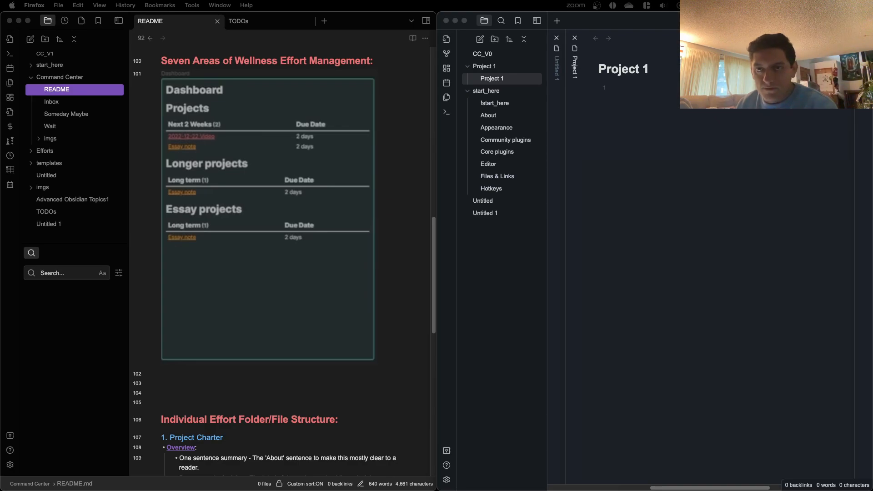
{"action": "key", "text": "super+grave"}
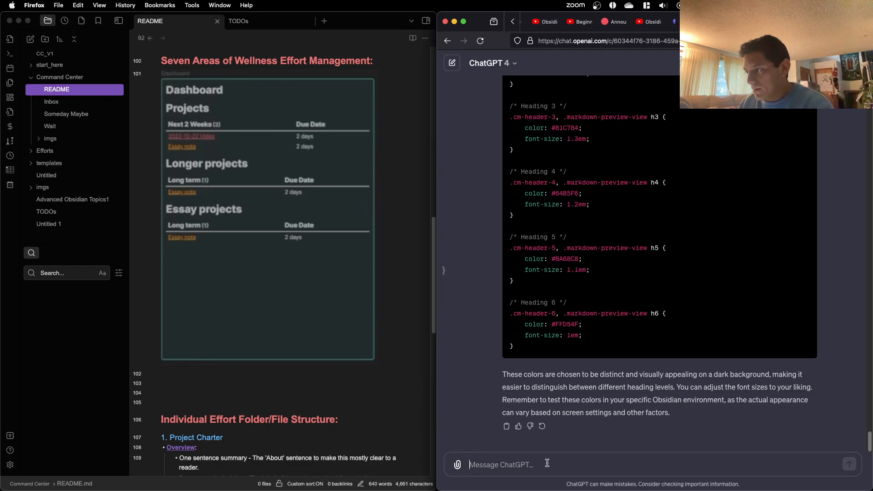
Step: Start the ChatGPT message with "Hi chat, I am working on the UI for my project management in obsidian."
{"action": "left_click", "coordinate": [478, 460]}
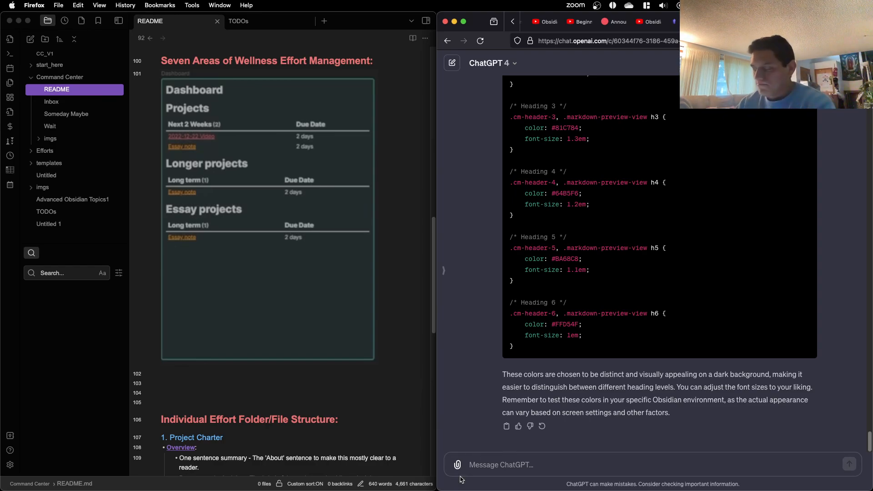
{"action": "type", "text": "H"}
{"action": "type", "text": "o"}
{"action": "key", "text": "BackSpace"}
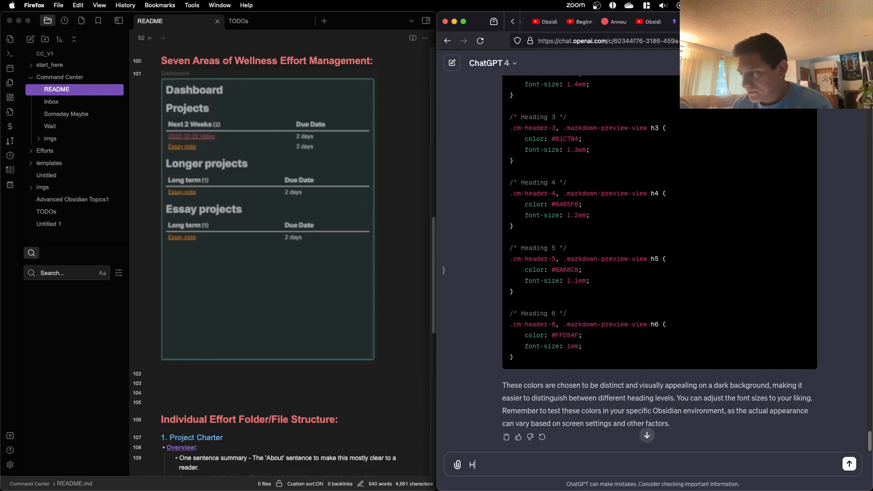
{"action": "type", "text": "i chat,"}
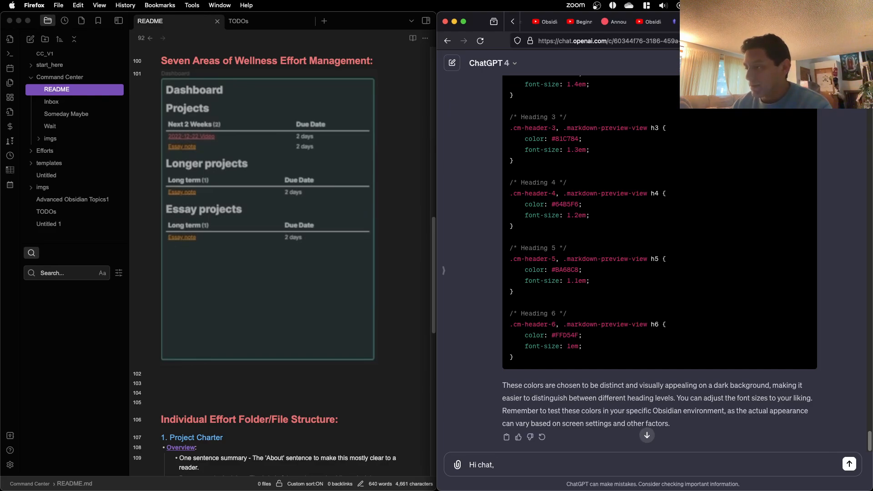
{"action": "type", "text": "am wor"}
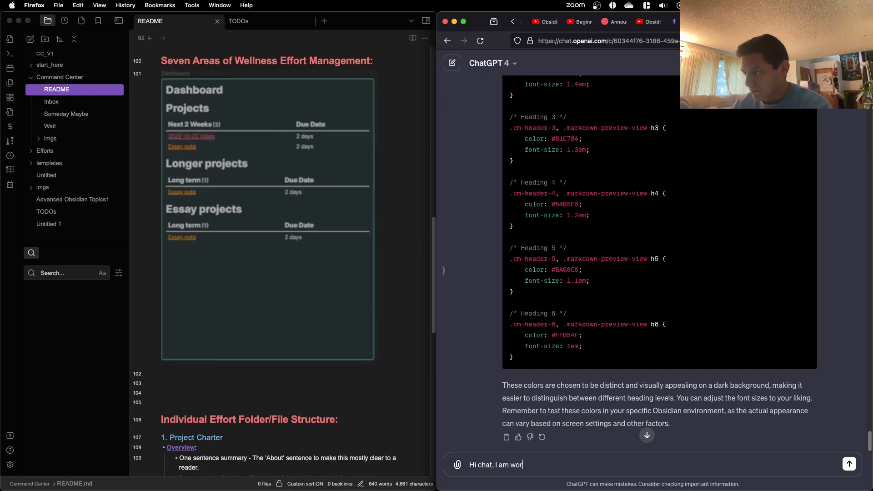
{"action": "type", "text": "king on the"}
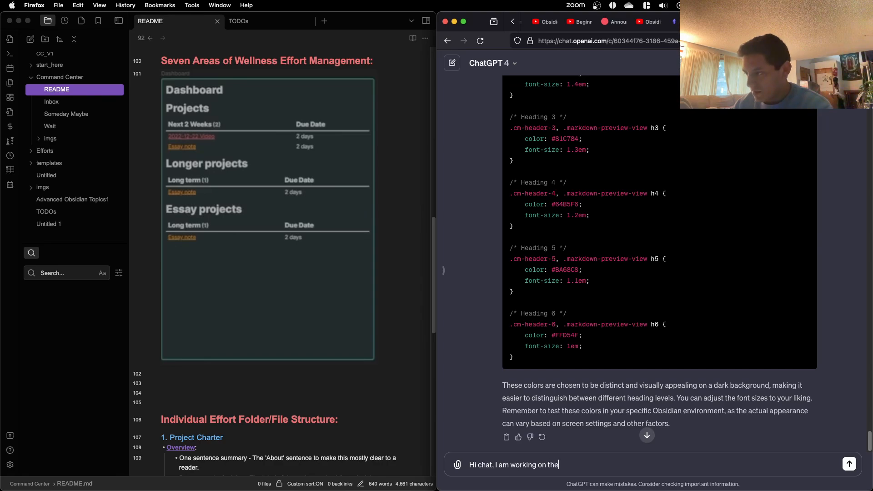
{"action": "type", "text": " UI/"}
{"action": "key", "text": "BackSpace"}
{"action": "type", "text": "for "}
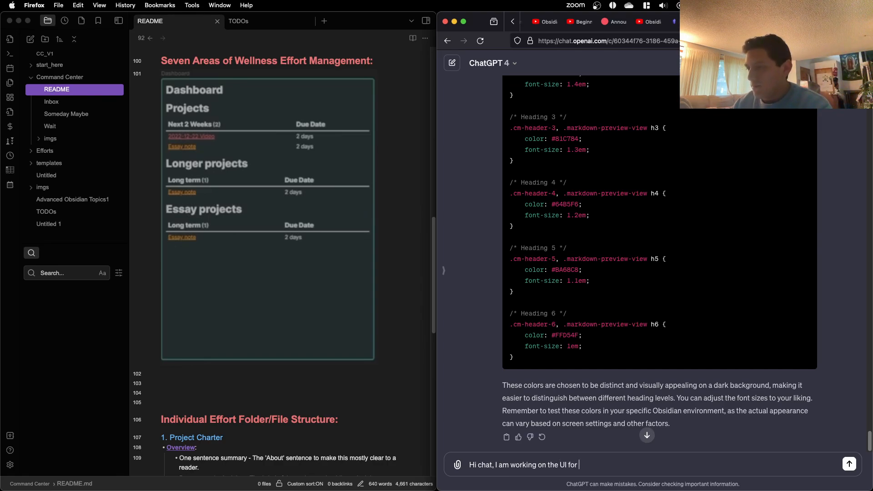
{"action": "type", "text": "my project m"}
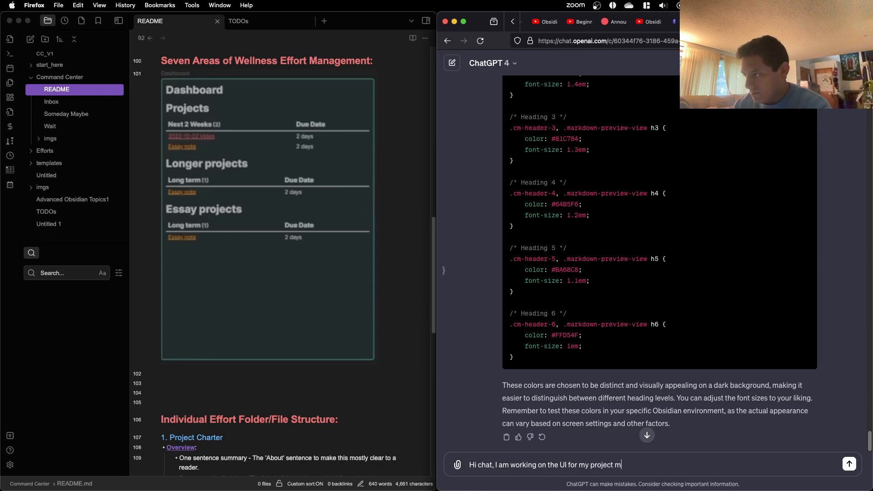
{"action": "type", "text": "anagement. "}
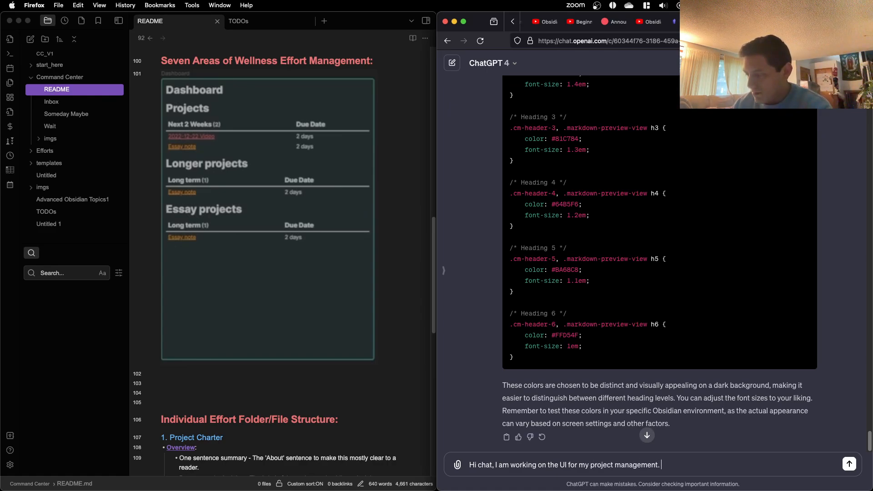
{"action": "type", "text": "My"}
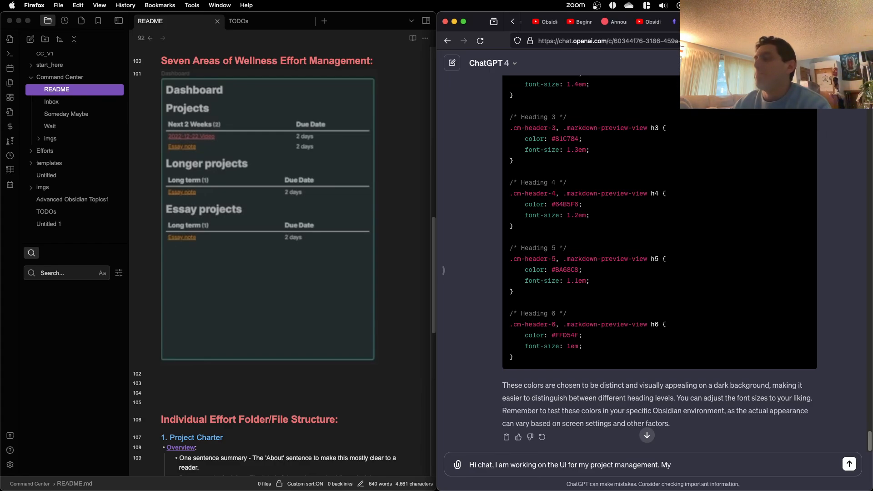
{"action": "key", "text": "BackSpace"}
{"action": "key", "text": "BackSpace"}
{"action": "type", "text": "in ob"}
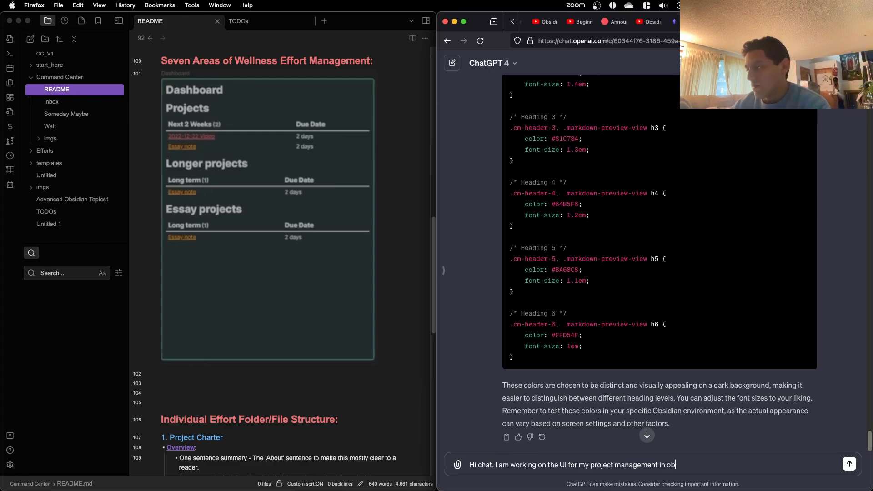
{"action": "type", "text": "sidian. I am"}
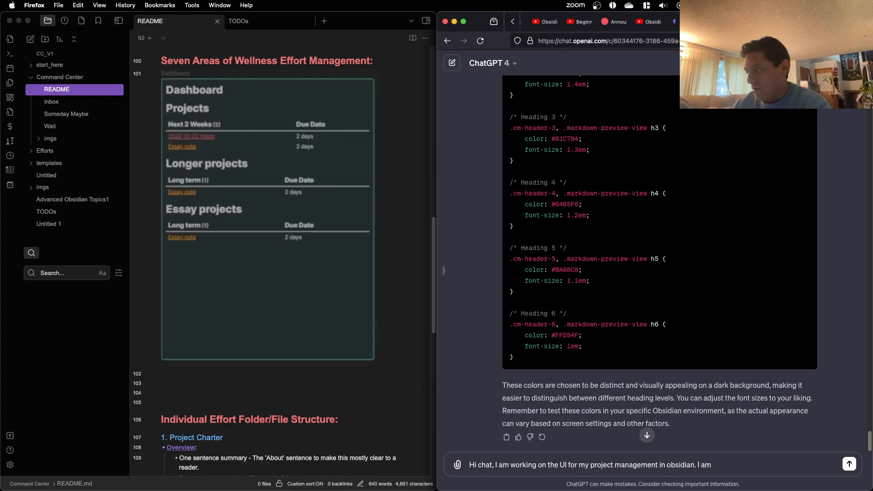
{"action": "type", "text": " curious how I s"}
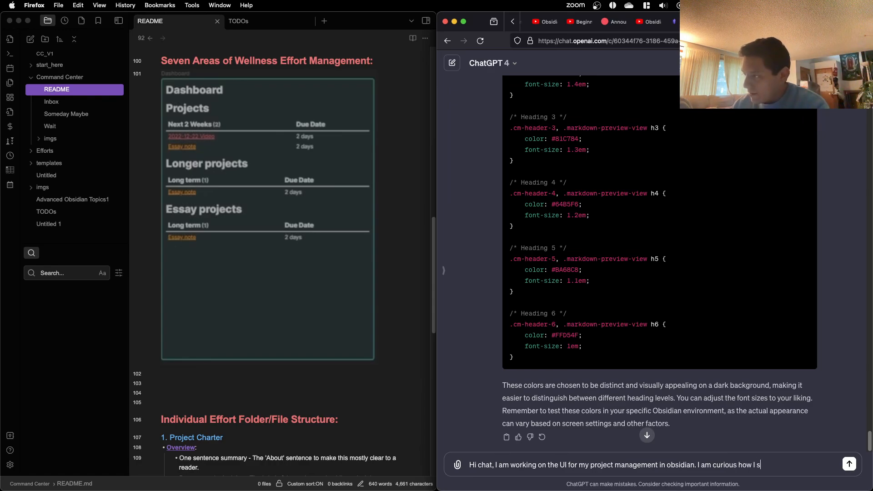
{"action": "type", "text": "hould approach this. CU"}
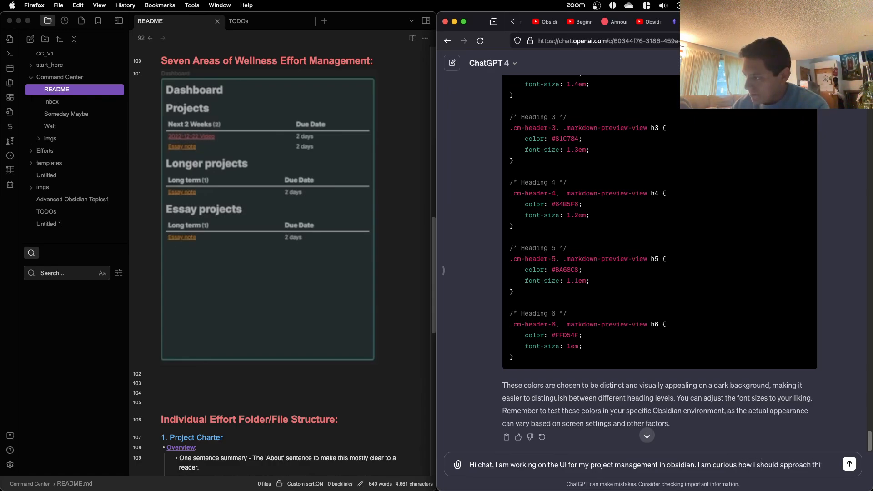
Step: Add the sentence "I am curious how I should approach this." to the ChatGPT message
{"action": "key", "text": "BackSpace"}
{"action": "key", "text": "BackSpace"}
{"action": "key", "text": "BackSpace"}
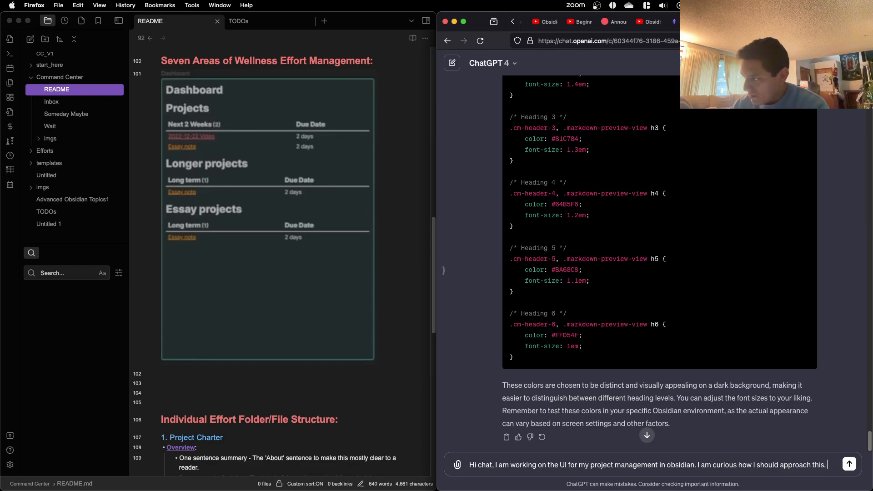
Step: Continue the message with "Currently, I envision a dashboard with a section for each area of wellness."
{"action": "type", "text": "Currently, I en"}
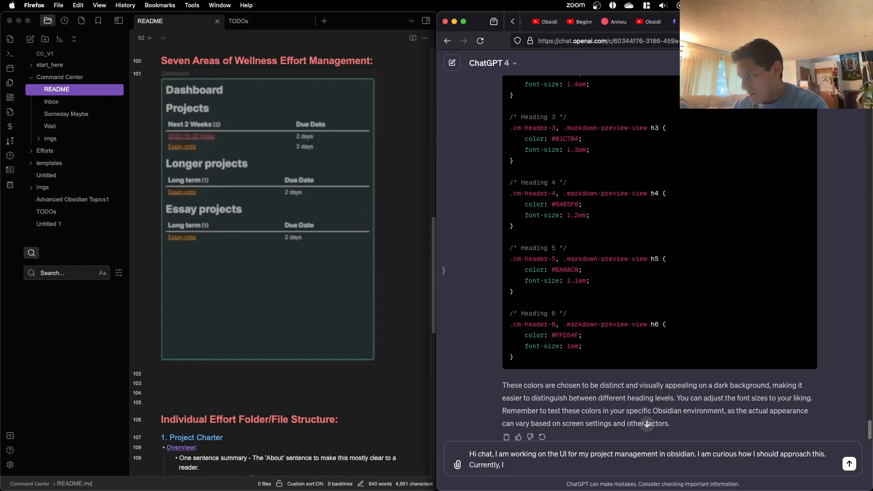
{"action": "key", "text": "BackSpace"}
{"action": "key", "text": "BackSpace"}
{"action": "type", "text": "envi"}
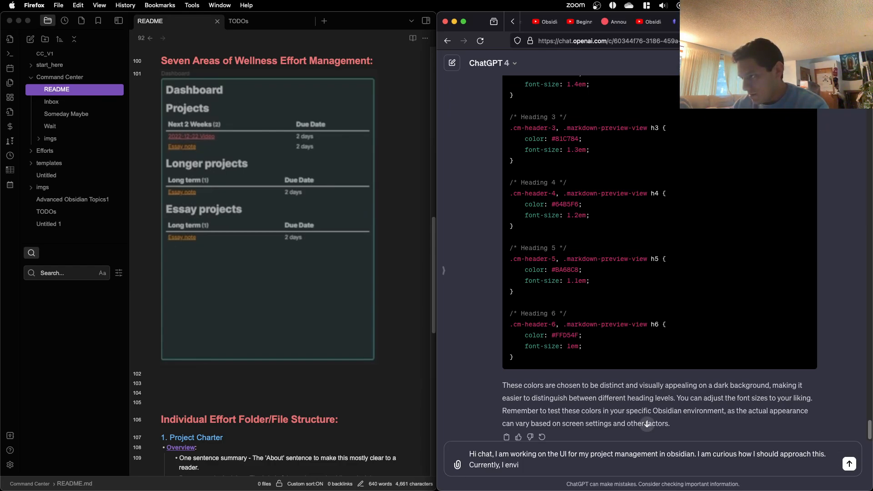
{"action": "type", "text": "sion a dash"}
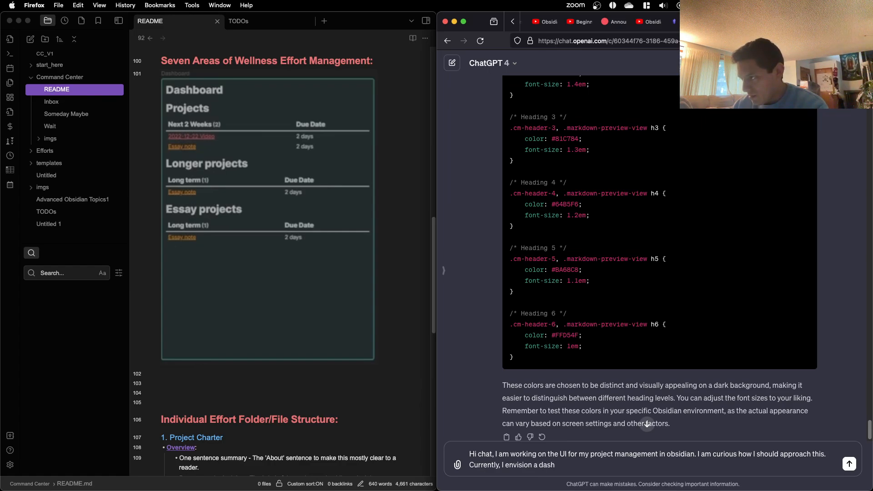
{"action": "type", "text": "board"}
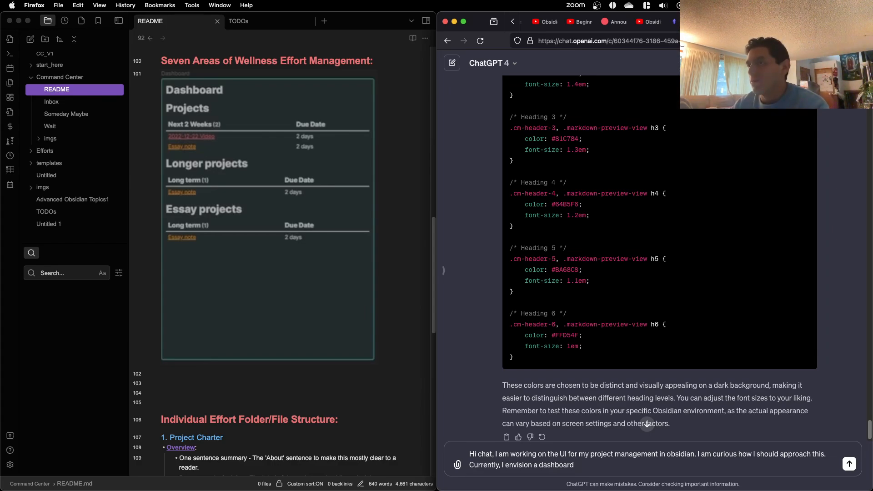
{"action": "type", "text": " with "}
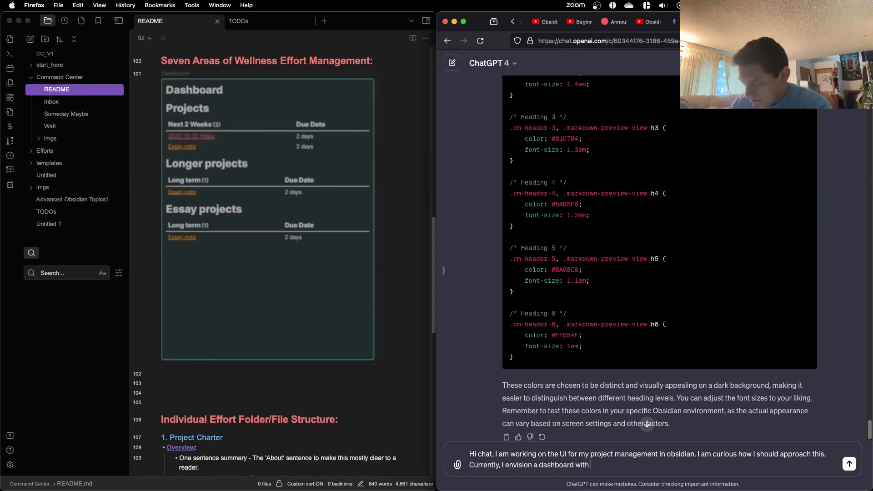
{"action": "type", "text": "an"}
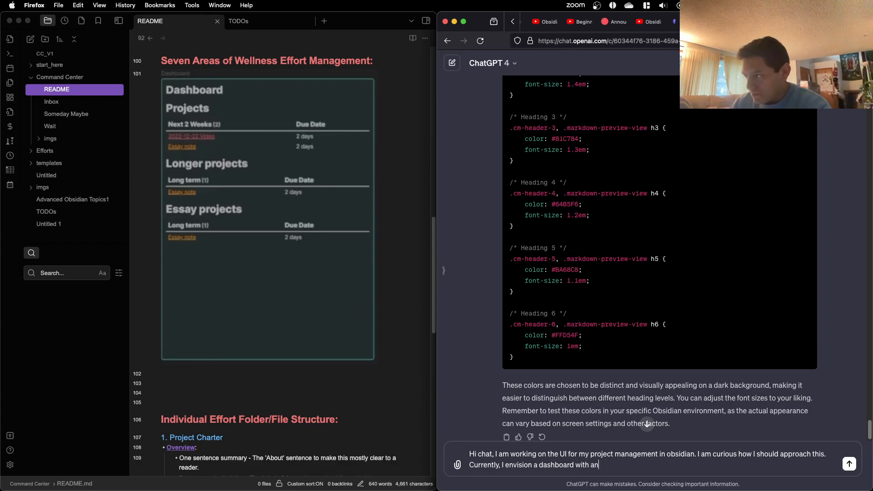
{"action": "key", "text": "BackSpace"}
{"action": "type", "text": "s"}
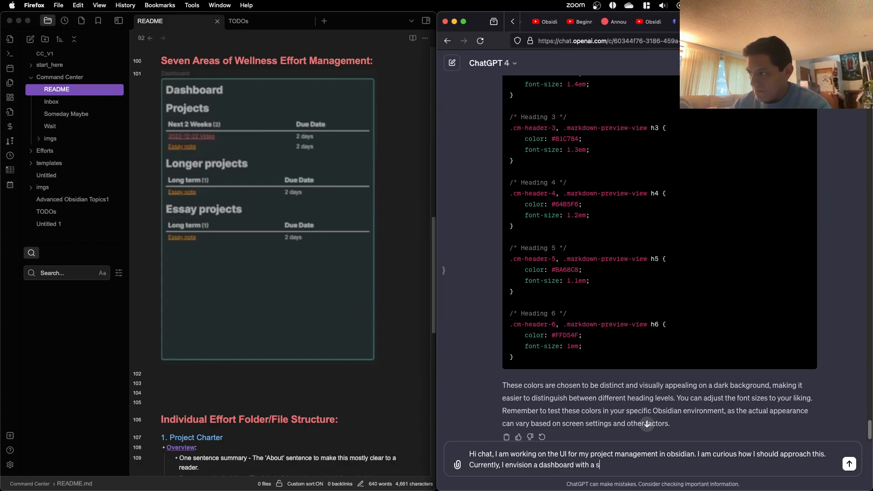
{"action": "type", "text": "ection f"}
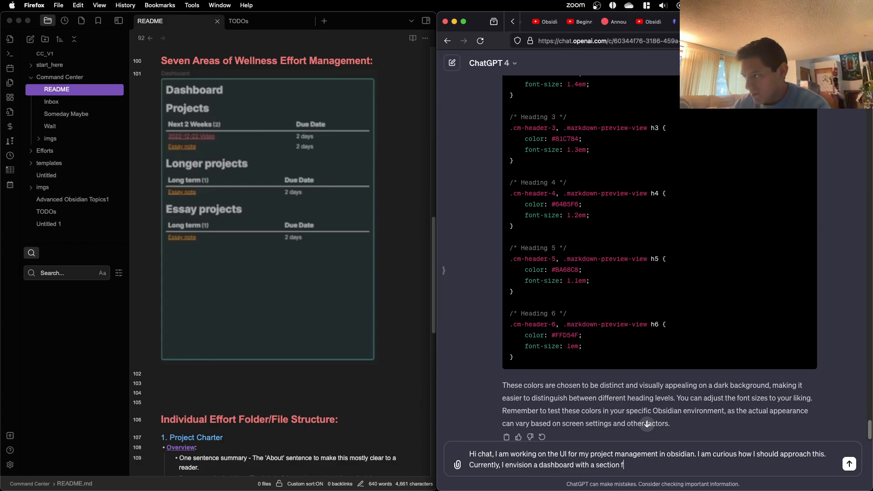
{"action": "type", "text": "or each area of wellness"}
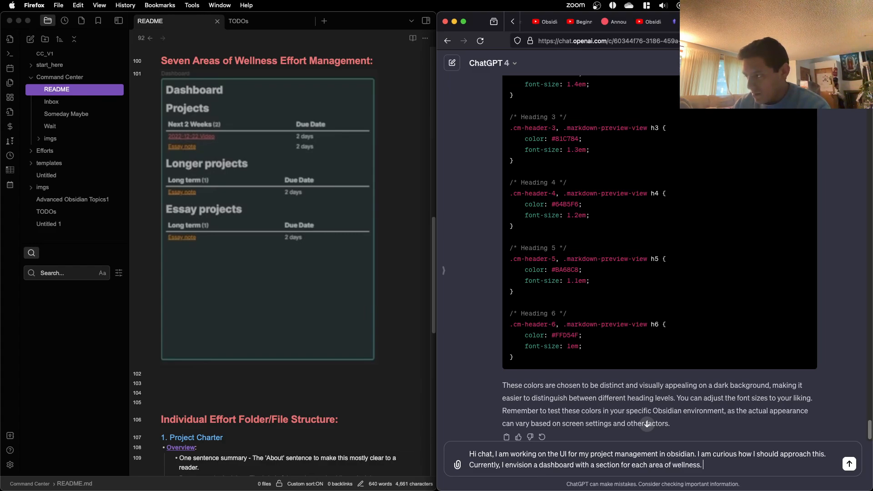
{"action": "type", "text": ". For cont"}
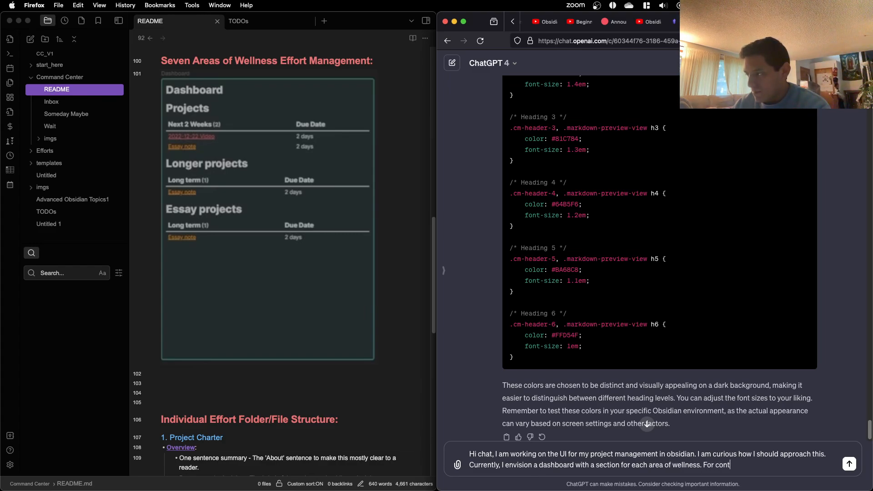
{"action": "type", "text": "ext, I am organizing projec"}
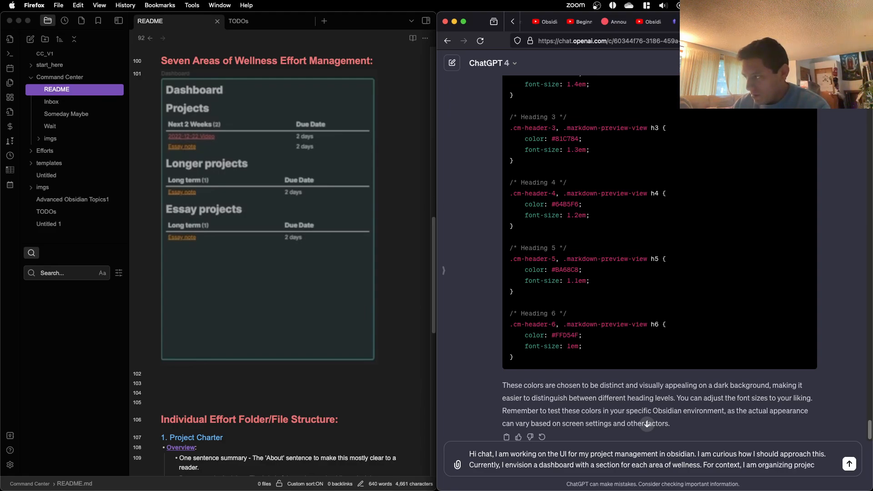
{"action": "type", "text": "ts by areas "}
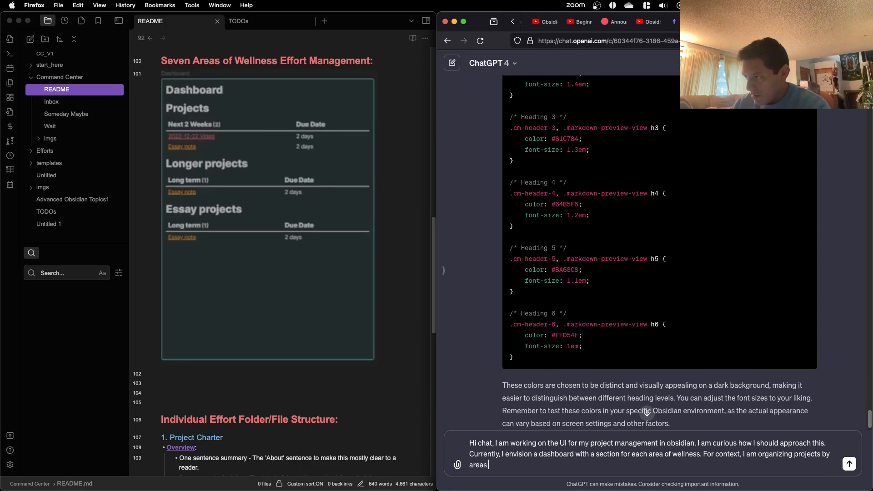
{"action": "type", "text": "of wellness ("}
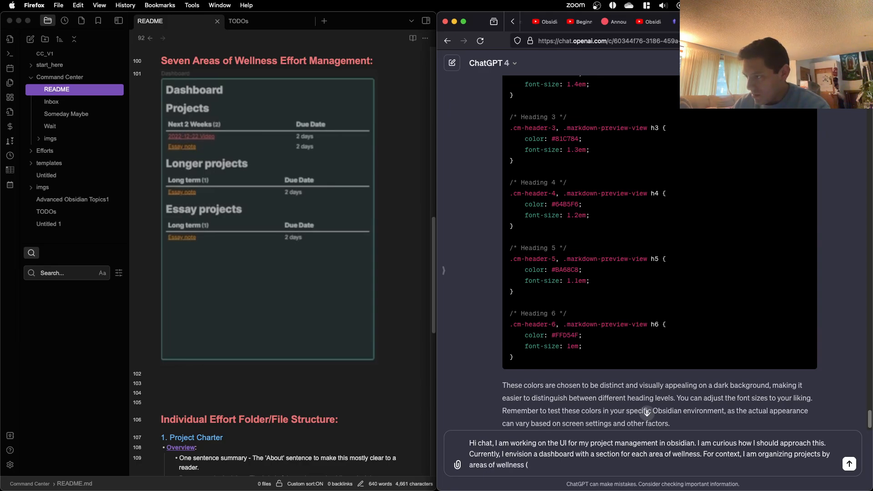
{"action": "type", "text": "emotional, spri"}
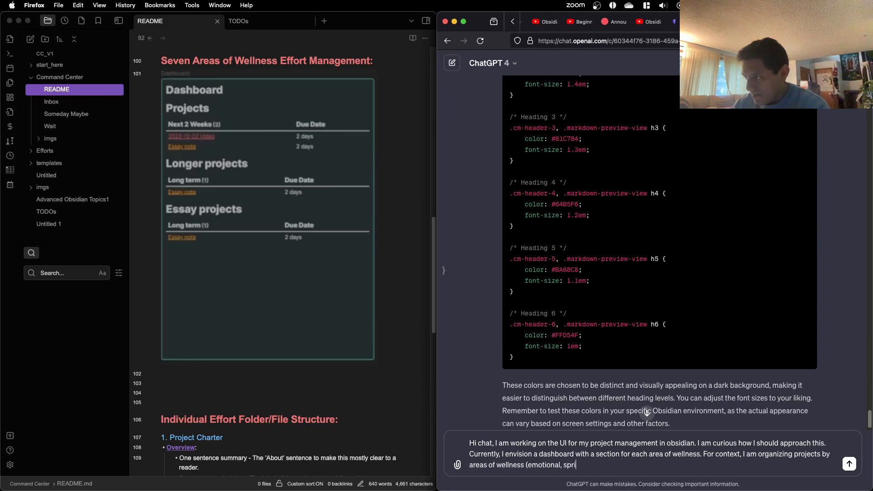
{"action": "type", "text": "ritual,"}
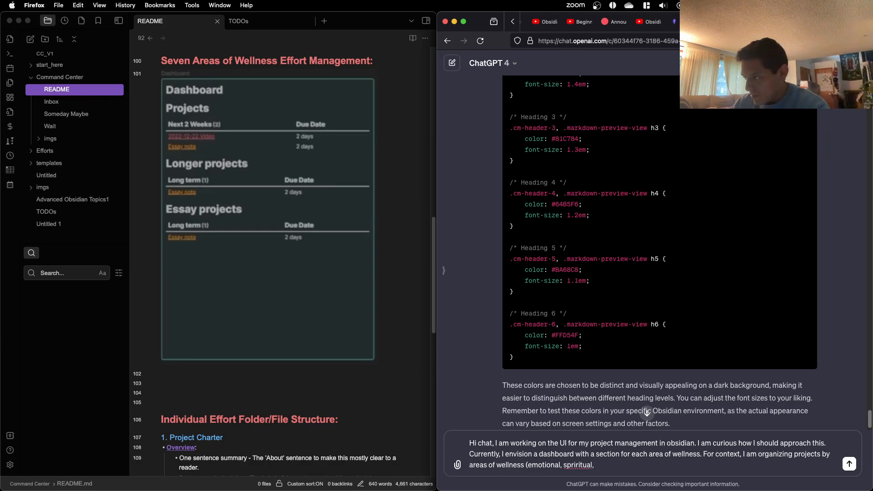
{"action": "type", "text": " social, etc)."}
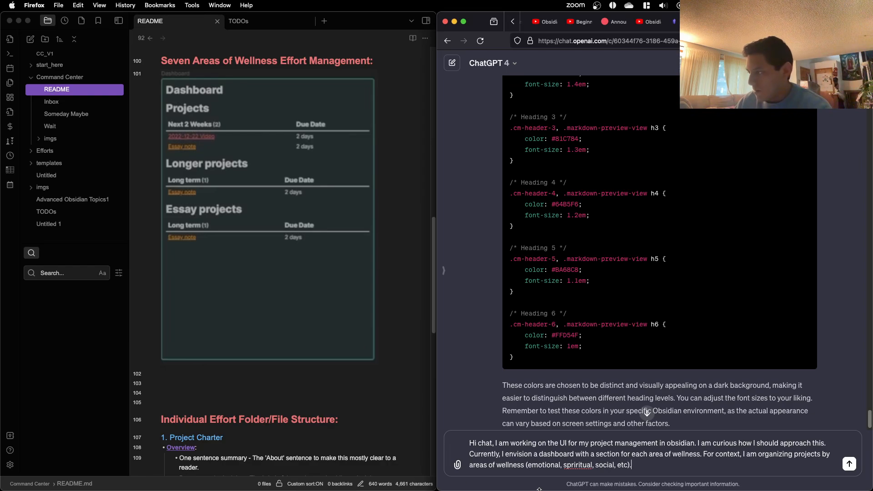
Step: Insert "the seven" before "areas of wellness" in the message's context sentence
{"action": "left_click", "coordinate": [469, 464]}
{"action": "type", "text": "the "}
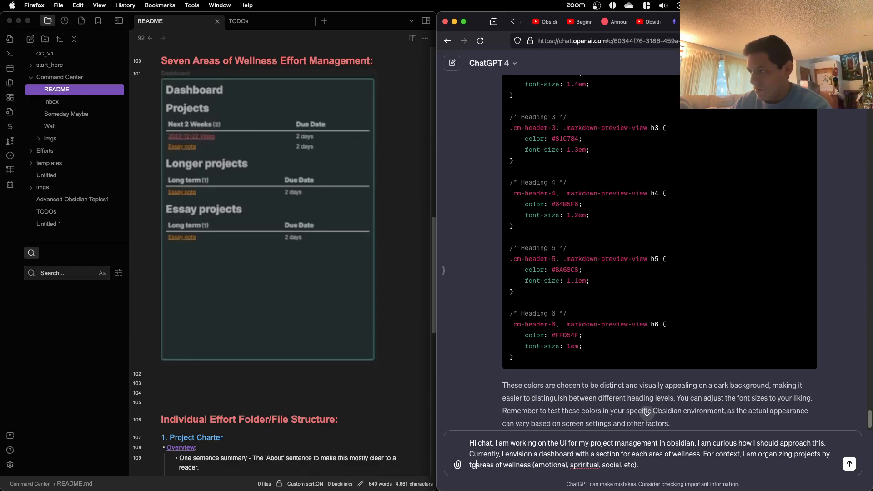
{"action": "type", "text": "seven "}
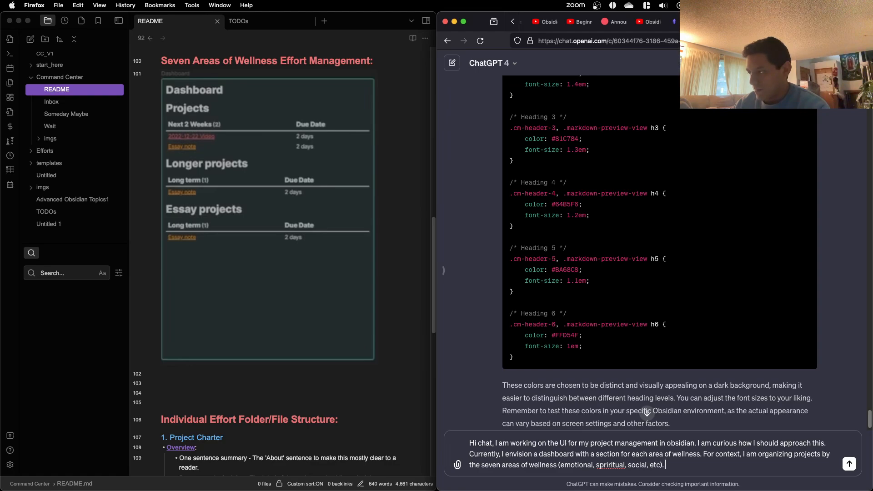
{"action": "type", "text": " So each sec"}
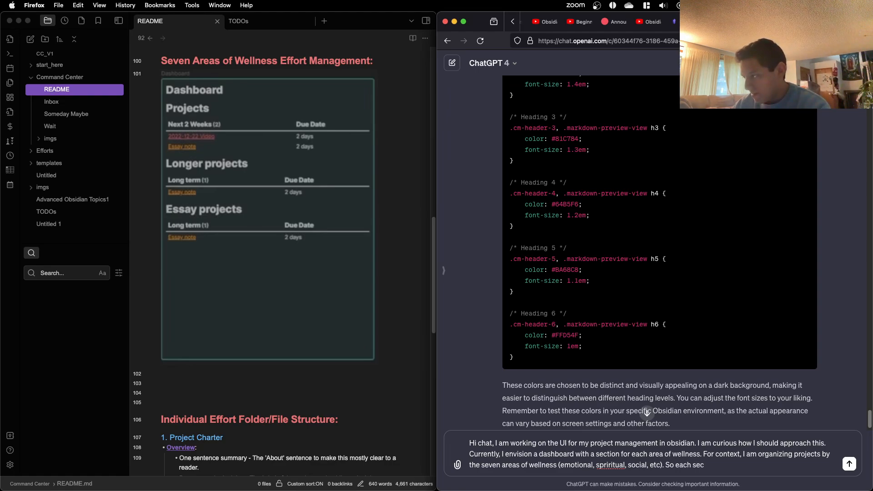
{"action": "type", "text": "tion has the"}
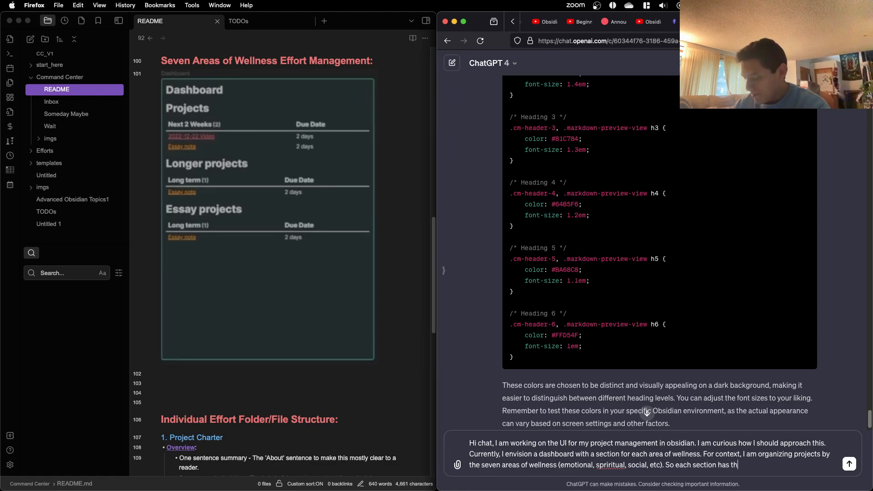
Step: Continue the ChatGPT message with "So each section has the project name, start date,"
{"action": "key", "text": "BackSpace"}
{"action": "key", "text": "BackSpace"}
{"action": "key", "text": "BackSpace"}
{"action": "key", "text": "BackSpace"}
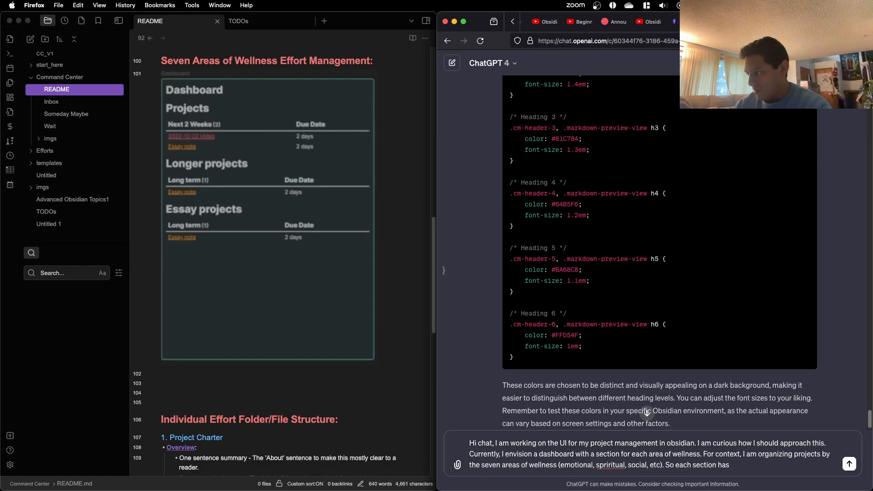
{"action": "type", "text": "the project "}
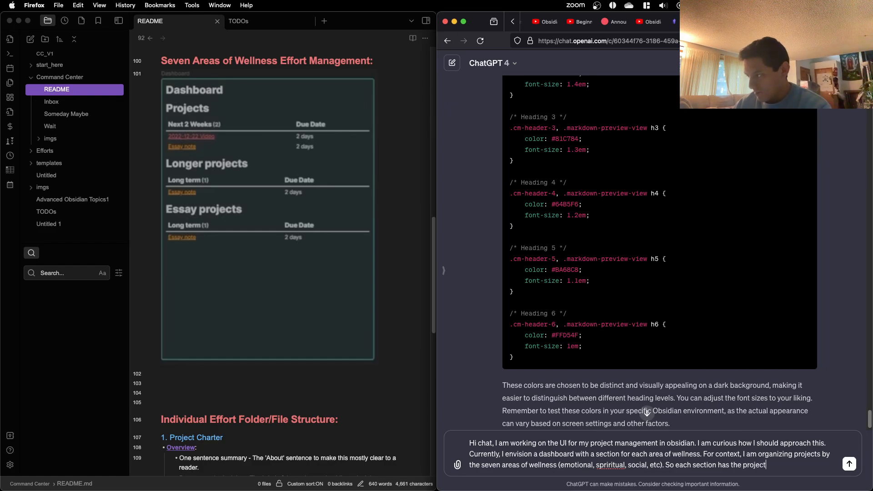
{"action": "type", "text": "name"}
{"action": "key", "text": "BackSpace"}
{"action": "type", "text": "me, start date"}
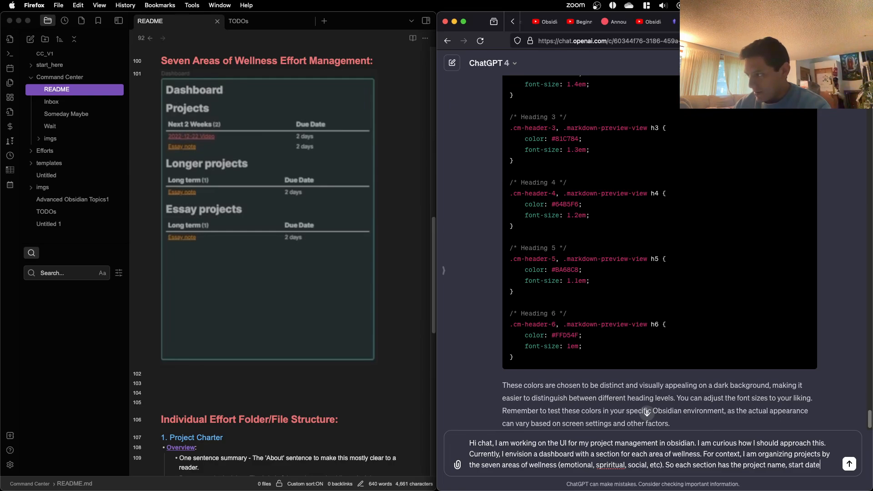
{"action": "type", "text": ", end"}
Step: Complete the list of section fields with "next deadline data, and end date."
{"action": "key", "text": "BackSpace"}
{"action": "key", "text": "BackSpace"}
{"action": "key", "text": "BackSpace"}
{"action": "type", "text": "ne"}
{"action": "type", "text": "xt ded"}
{"action": "key", "text": "BackSpace"}
{"action": "type", "text": "adli"}
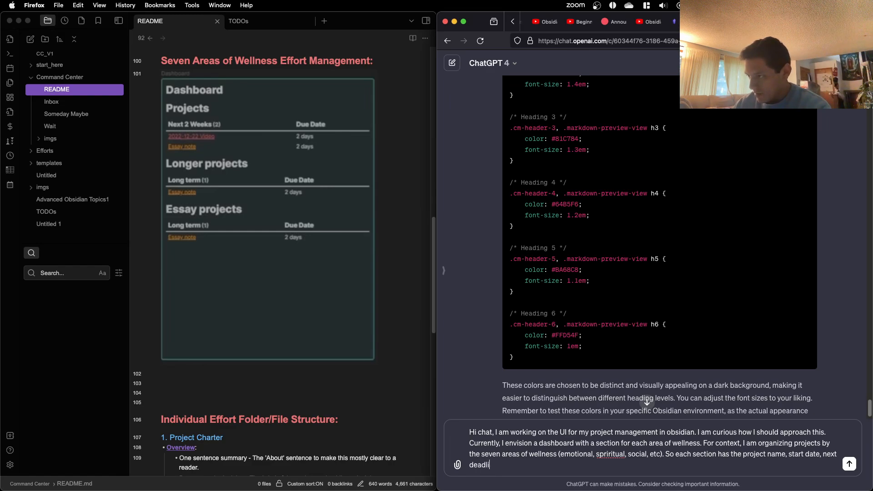
{"action": "type", "text": "ne data, and end date."}
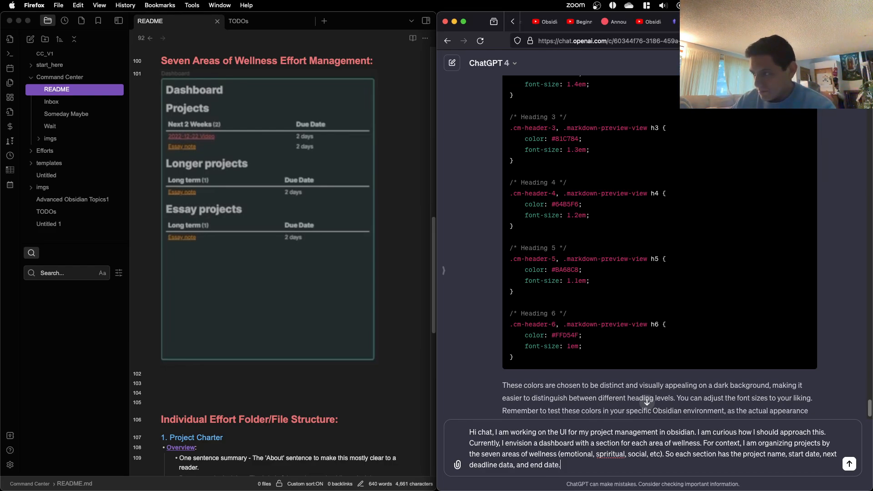
Step: Start a new paragraph in the message, separated by a blank line, with "However, I think I need another section"
{"action": "key", "text": "shift+Return"}
{"action": "key", "text": "shift+Return"}
{"action": "type", "text": "However, I thi"}
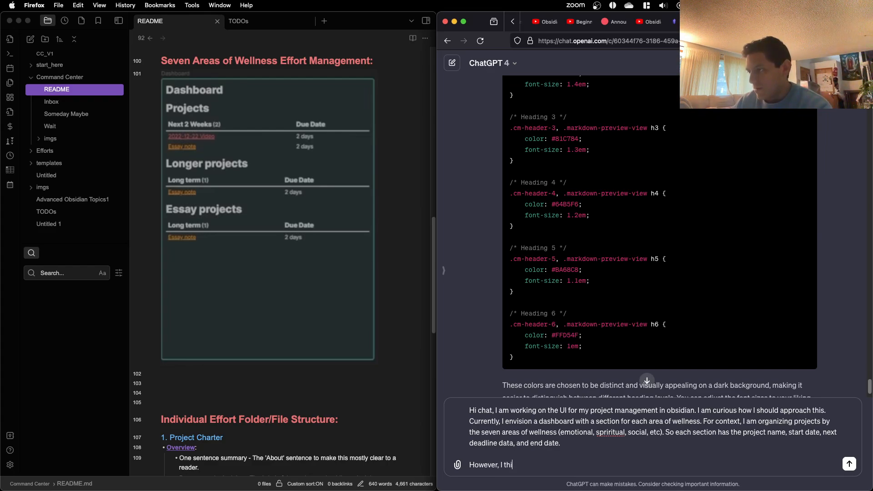
{"action": "type", "text": "nk I need"}
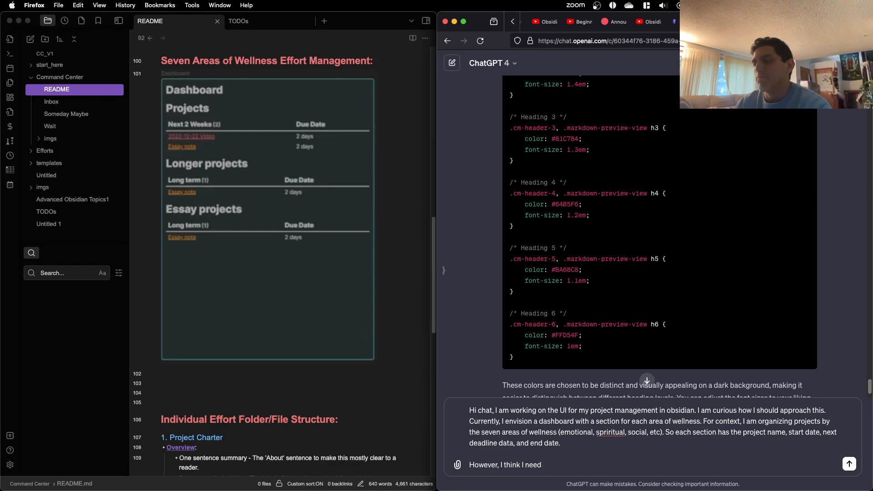
{"action": "type", "text": " about"}
{"action": "key", "text": "BackSpace"}
{"action": "key", "text": "BackSpace"}
{"action": "key", "text": "BackSpace"}
{"action": "key", "text": "BackSpace"}
{"action": "key", "text": "BackSpace"}
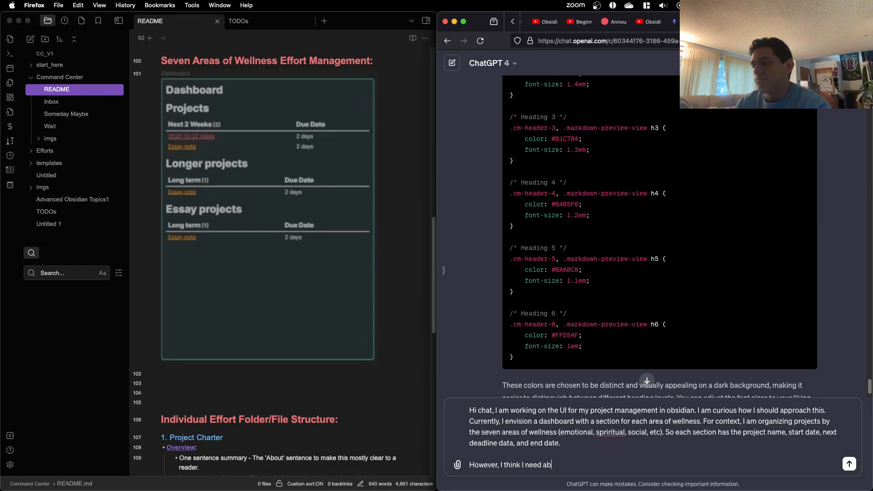
{"action": "type", "text": "another"}
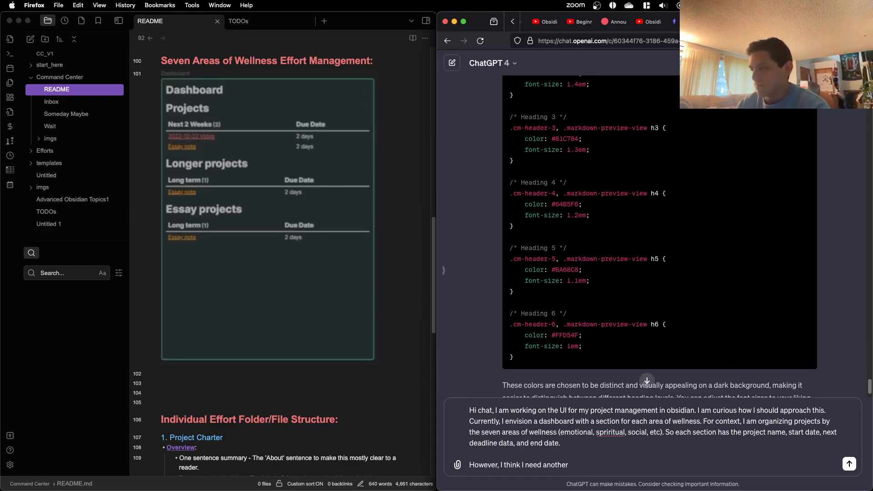
{"action": "type", "text": "section"}
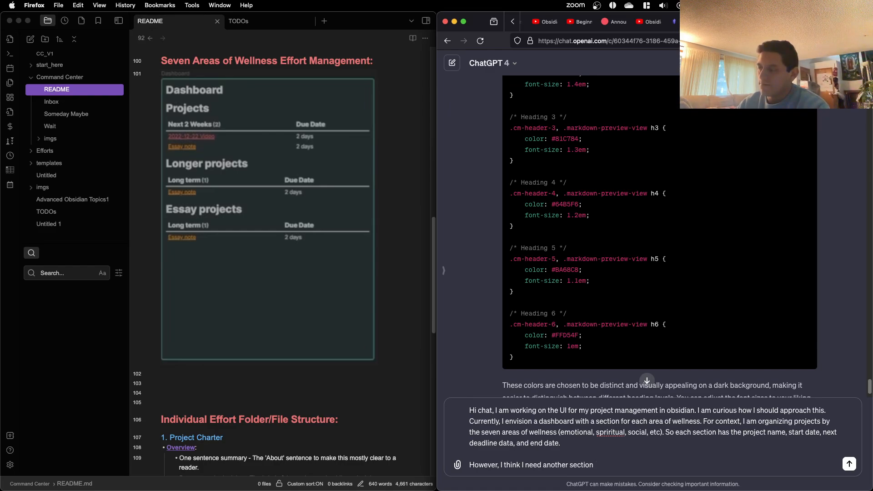
{"action": "type", "text": " where"}
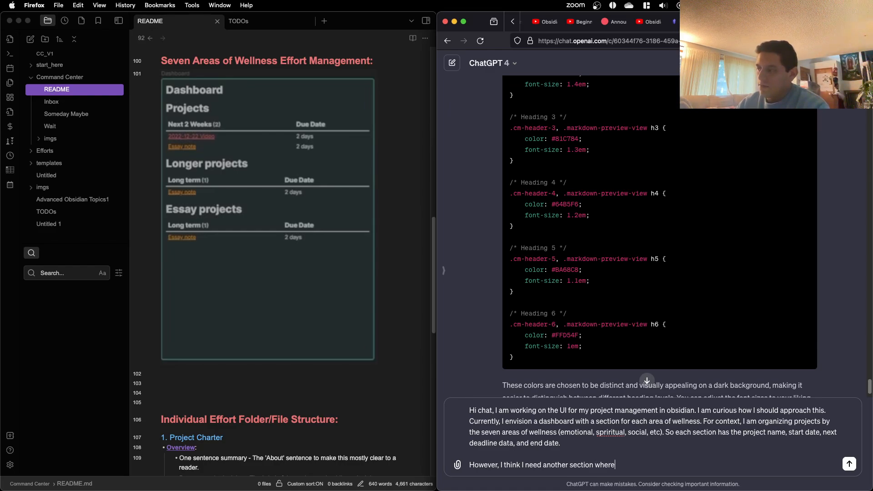
{"action": "type", "text": " I h"}
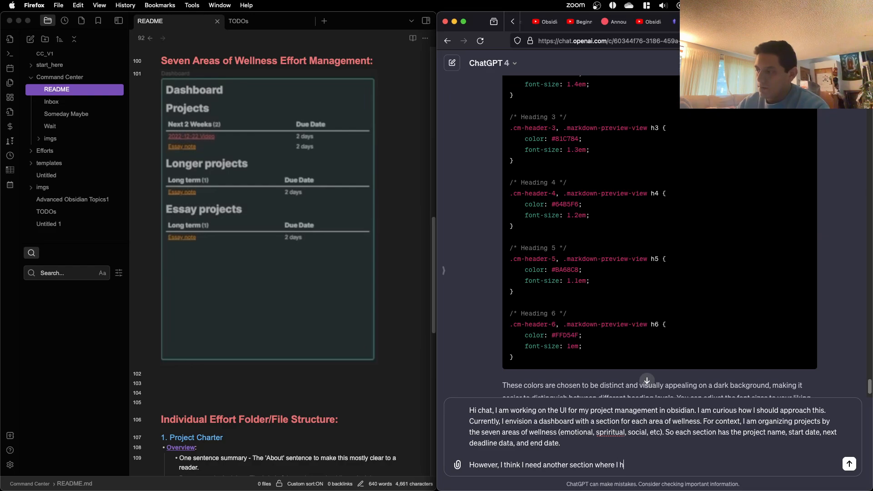
{"action": "type", "text": "ave more details "}
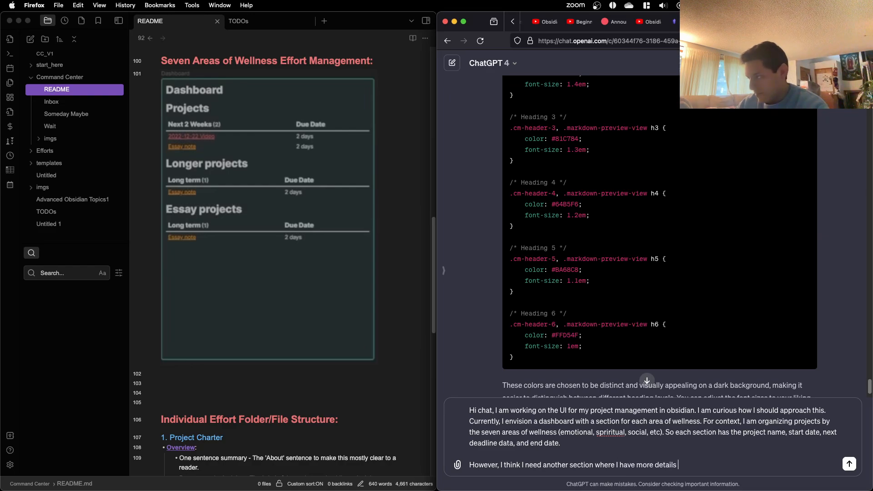
{"action": "type", "text": "about the"}
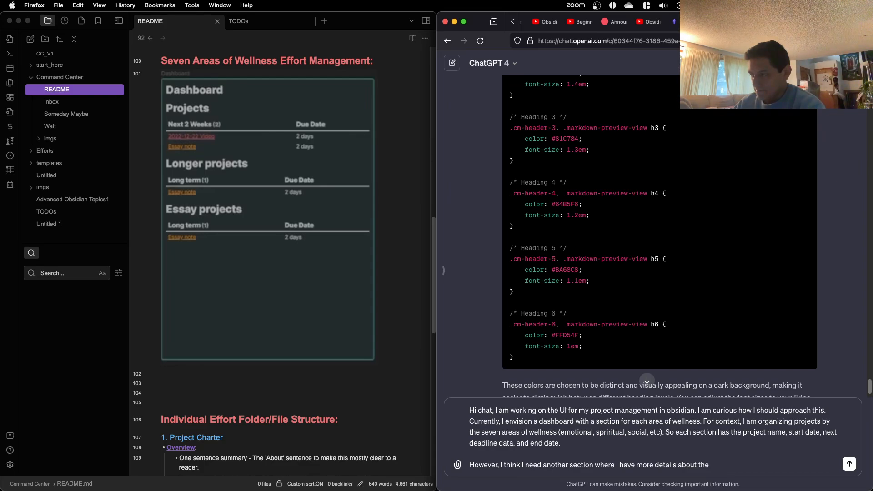
Step: Extend the new paragraph's sentence with "where I have more details about each individual project"
{"action": "key", "text": "BackSpace"}
{"action": "key", "text": "BackSpace"}
{"action": "key", "text": "BackSpace"}
{"action": "type", "text": "each i"}
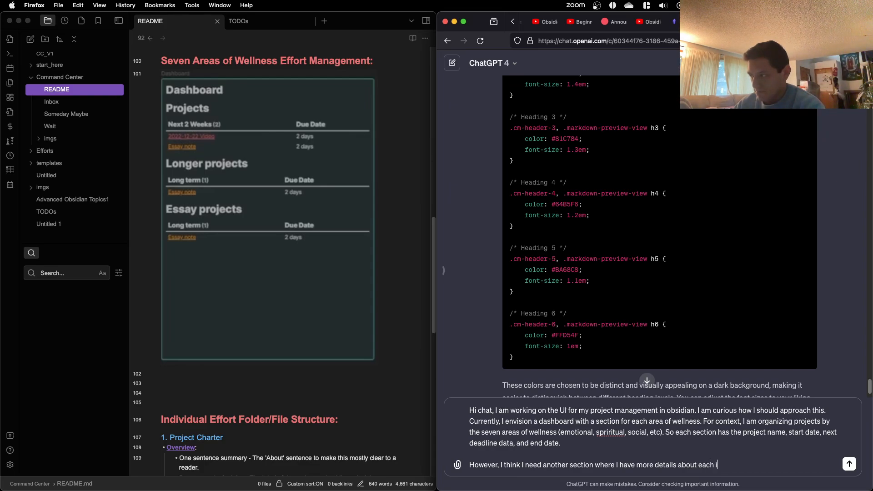
{"action": "type", "text": "ndividual project"}
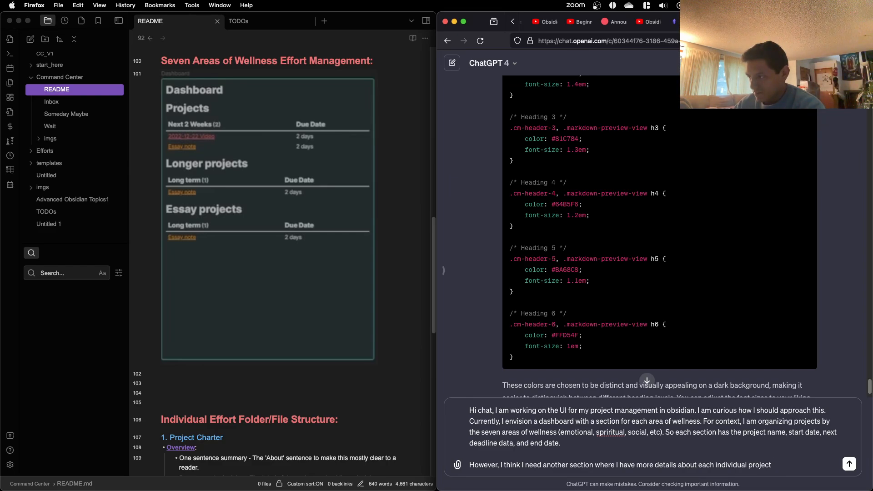
Step: Append "-- maybe a breakdown of the tasks," after "each individual project"
{"action": "key", "text": "BackSpace"}
{"action": "key", "text": "BackSpace"}
{"action": "type", "text": "-"}
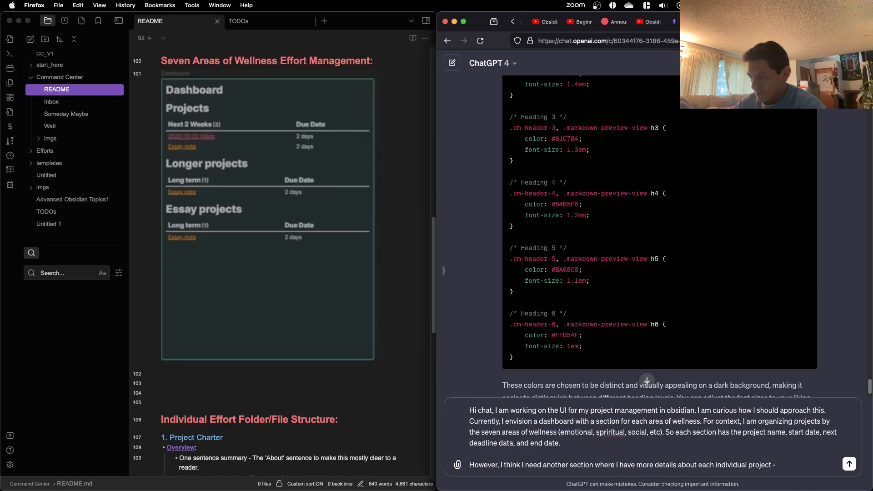
{"action": "type", "text": "- maybe a"}
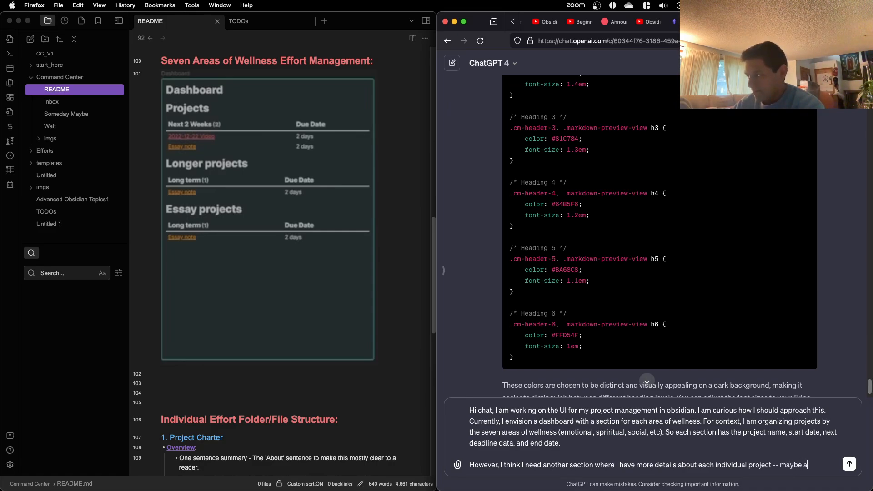
{"action": "type", "text": " breakdown o"}
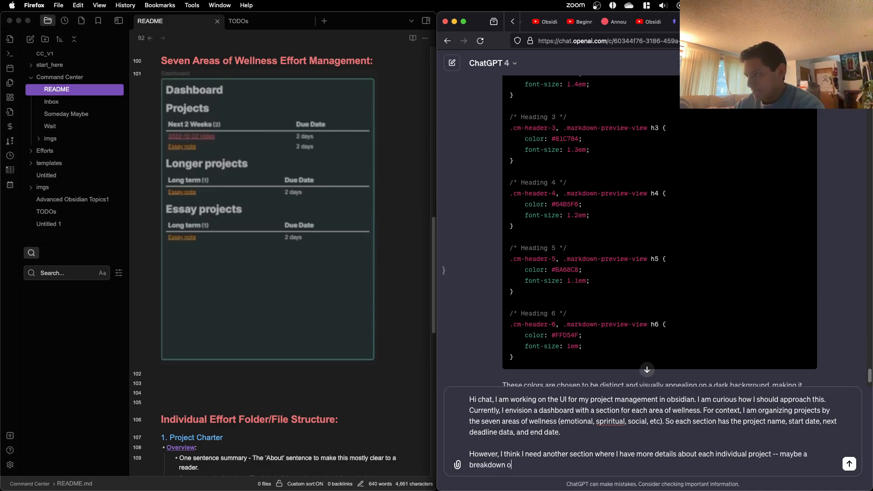
{"action": "type", "text": "f the t"}
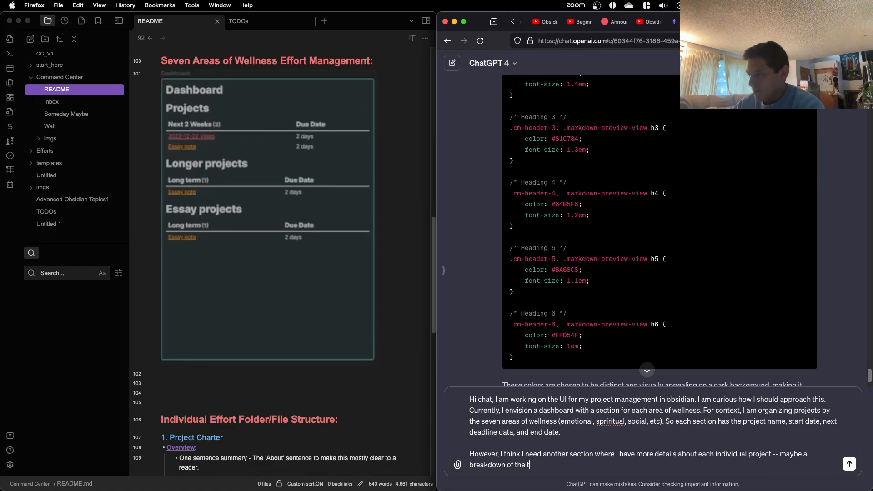
{"action": "type", "text": "asks, their"}
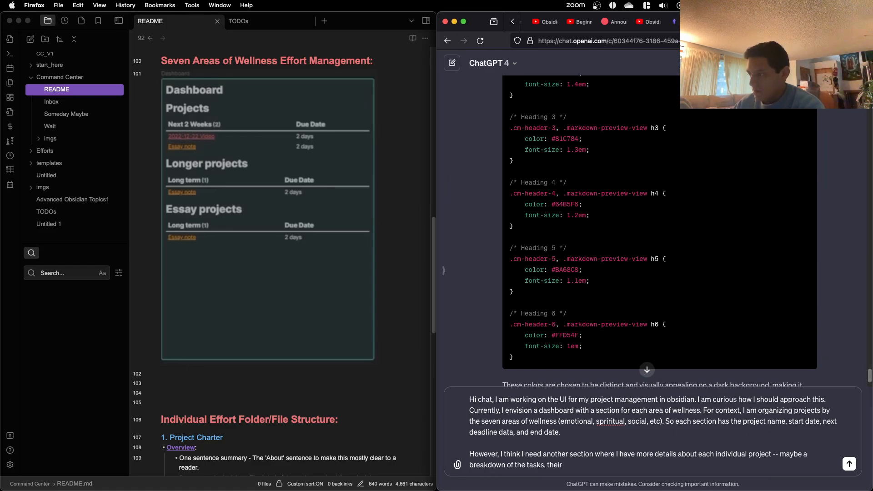
{"action": "type", "text": " current status (to"}
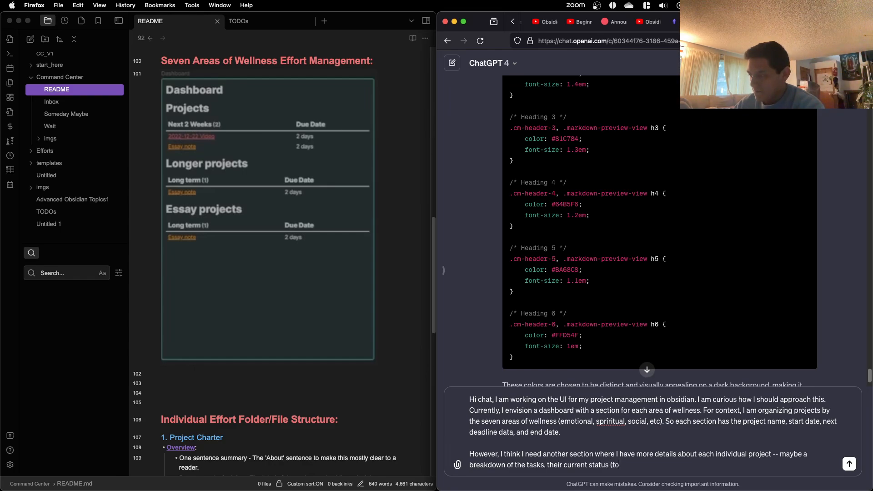
{"action": "type", "text": "do, in progress, et"}
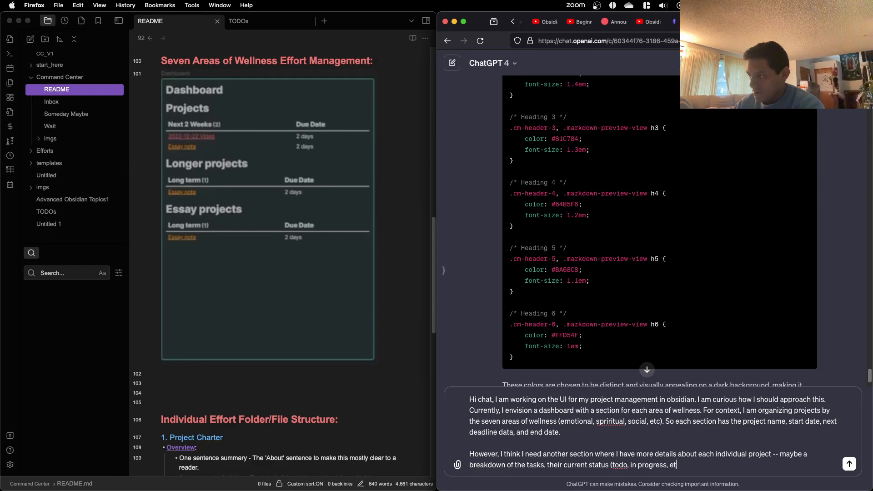
{"action": "type", "text": "c)."}
Step: Finish the project details sentence with "their current status (todo, in progress, etc), deadline."
{"action": "key", "text": "BackSpace"}
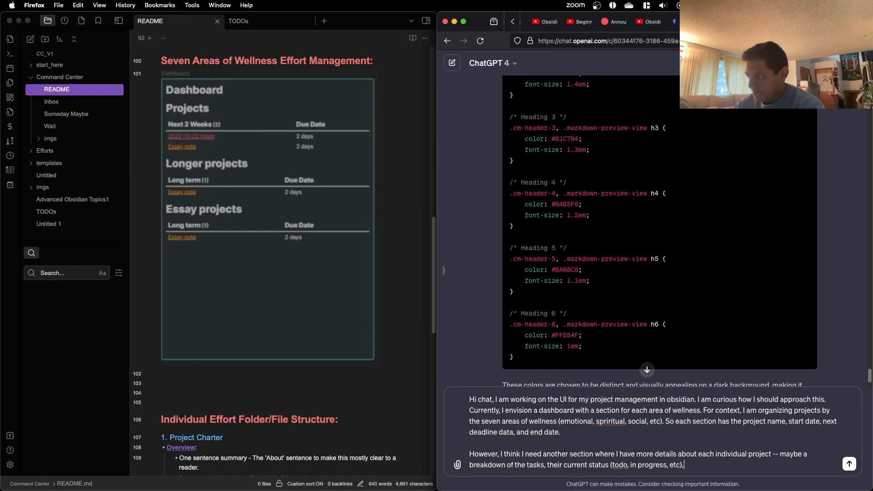
{"action": "type", "text": ", deadli"}
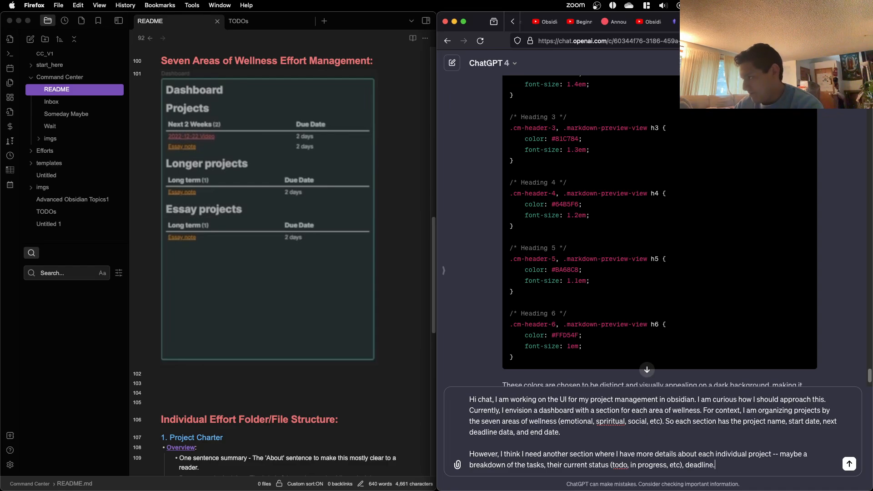
{"action": "type", "text": "ne. I am not su"}
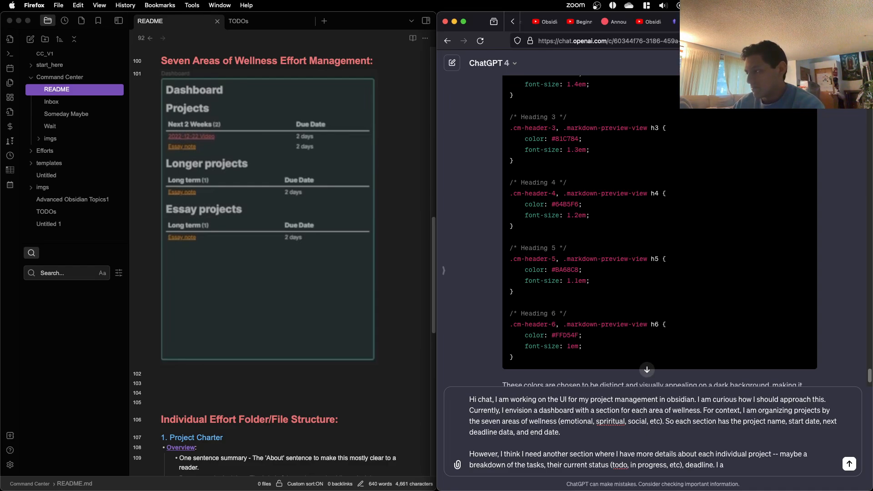
{"action": "key", "text": "BackSpace"}
{"action": "key", "text": "BackSpace"}
{"action": "key", "text": "BackSpace"}
{"action": "key", "text": "BackSpace"}
{"action": "key", "text": "BackSpace"}
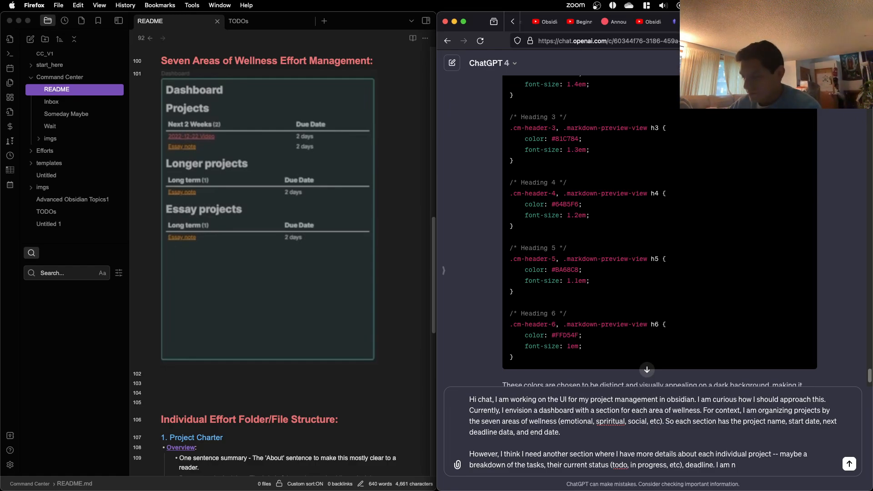
{"action": "key", "text": "BackSpace"}
{"action": "key", "text": "BackSpace"}
{"action": "key", "text": "BackSpace"}
{"action": "key", "text": "BackSpace"}
{"action": "key", "text": "BackSpace"}
{"action": "key", "text": "BackSpace"}
{"action": "key", "text": "BackSpace"}
Step: Add the question "And where should this section go?" to the end of the message
{"action": "type", "text": "Andw"}
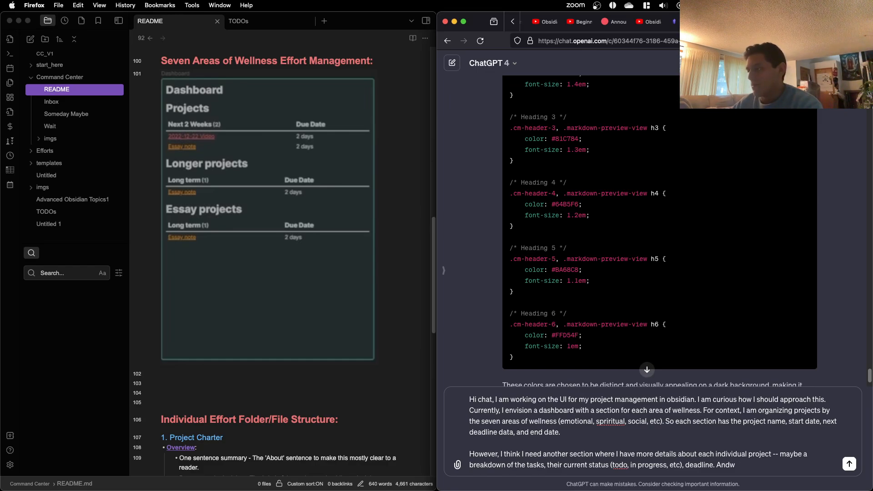
{"action": "key", "text": "BackSpace"}
{"action": "type", "text": "where should this"}
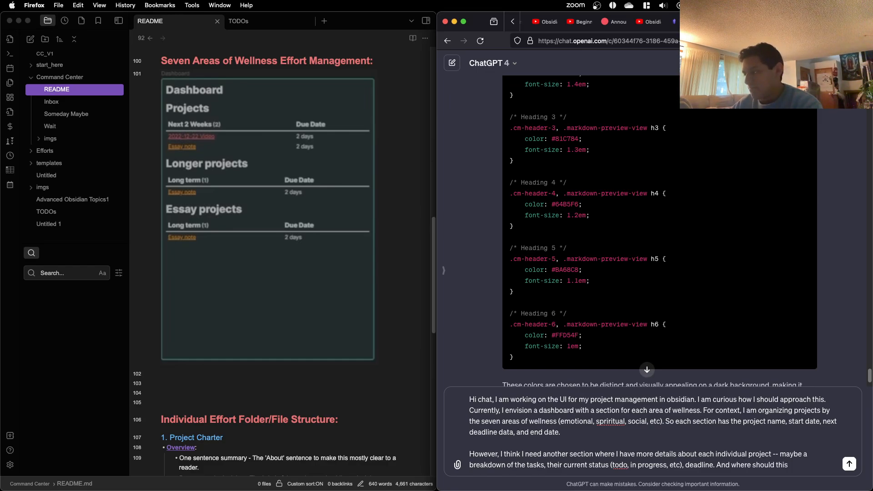
{"action": "type", "text": " section go? in"}
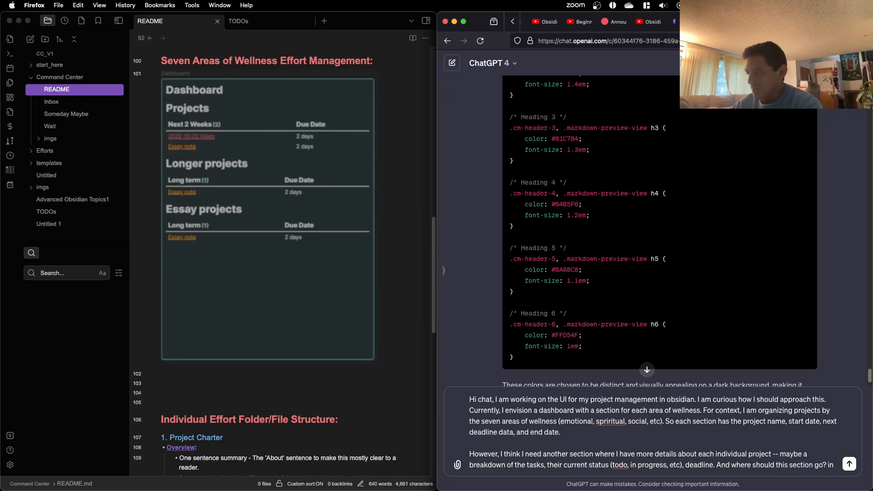
Step: Continue the message after the question with "I could see it going in the same file or"
{"action": "key", "text": "BackSpace"}
{"action": "key", "text": "BackSpace"}
{"action": "key", "text": "BackSpace"}
{"action": "type", "text": "It"}
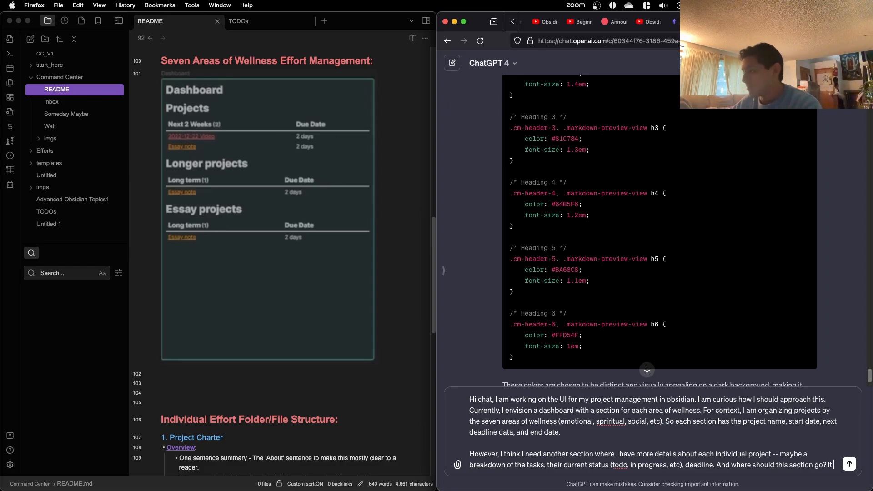
{"action": "key", "text": "BackSpace"}
{"action": "type", "text": "could s"}
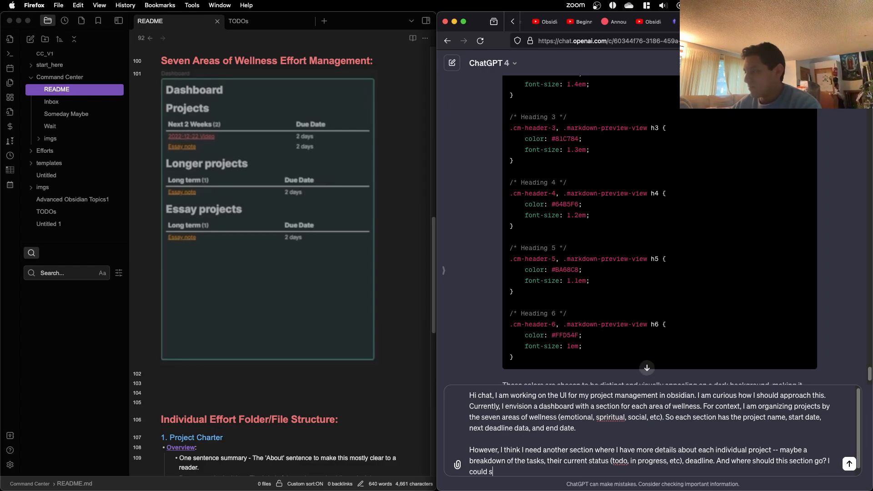
{"action": "type", "text": "ee it going in "}
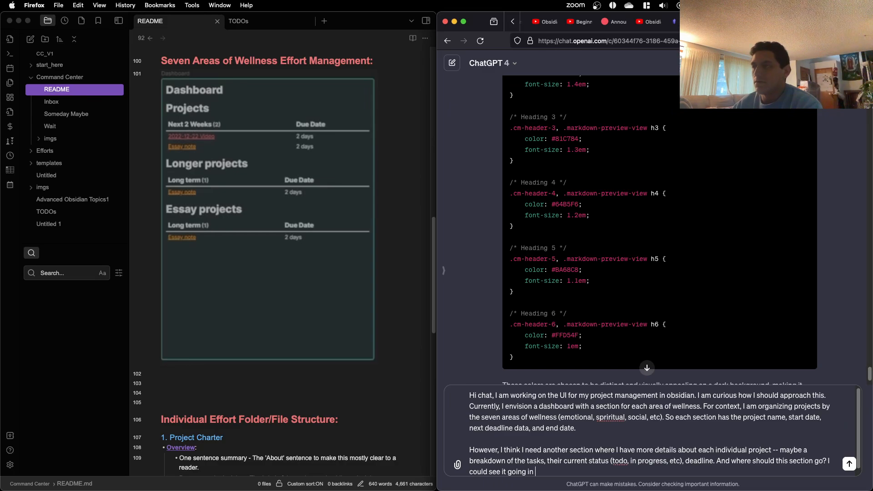
{"action": "type", "text": "the"}
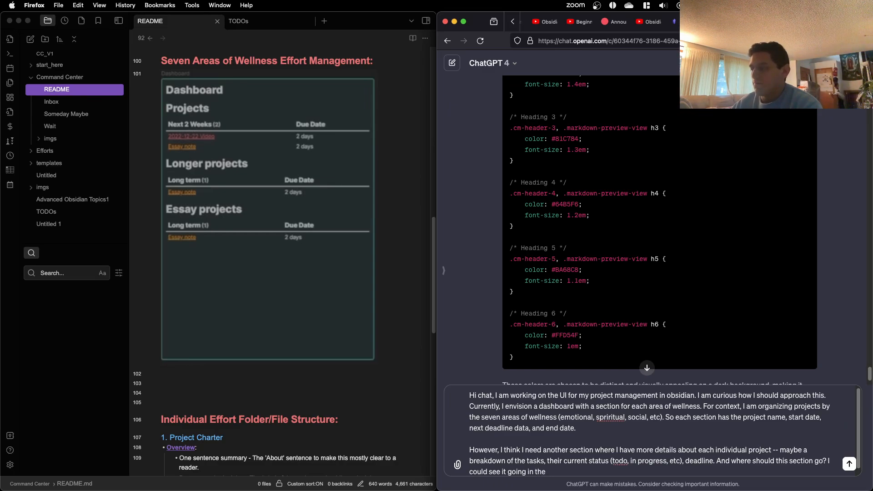
{"action": "type", "text": " same file or the"}
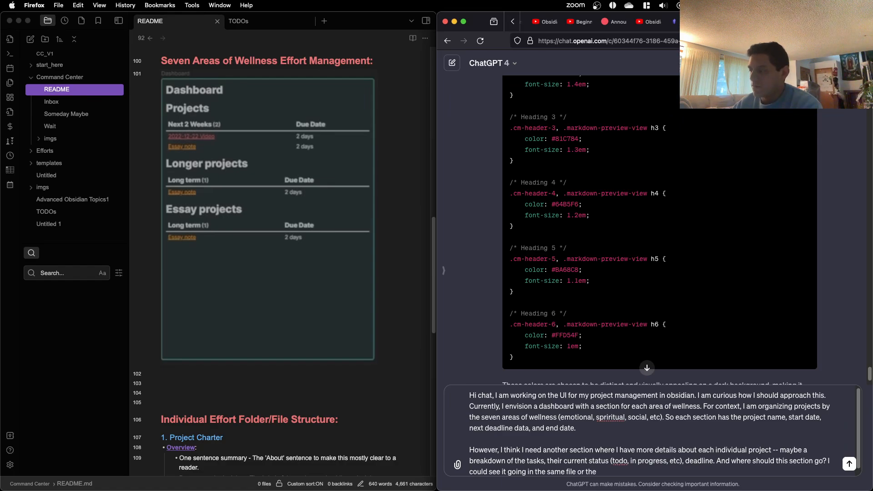
Step: Complete the sentence with "a "folder note" for each area of wellness."
{"action": "key", "text": "BackSpace"}
{"action": "key", "text": "BackSpace"}
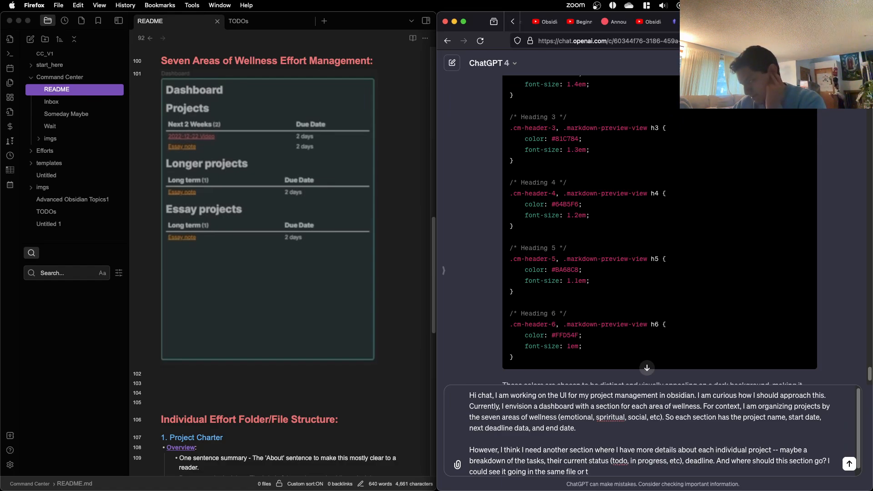
{"action": "type", "text": "a"}
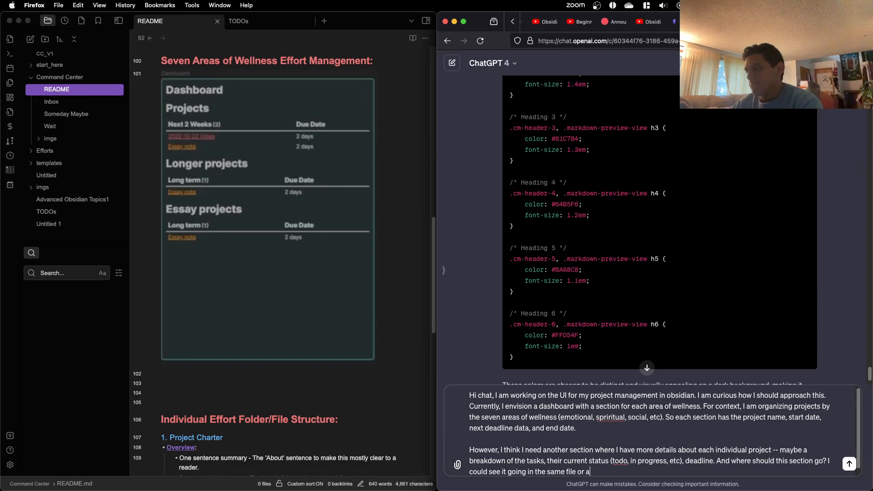
{"action": "type", "text": " \"folder note\""}
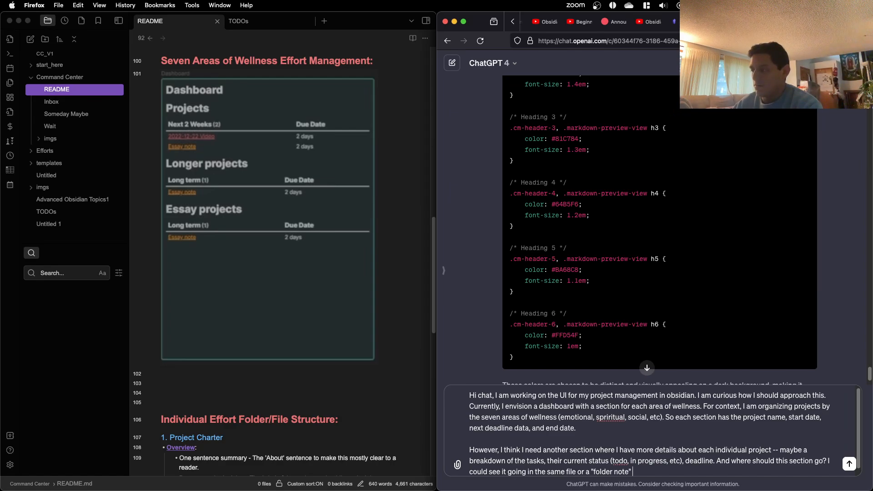
{"action": "type", "text": "for each areas"}
{"action": "key", "text": "BackSpace"}
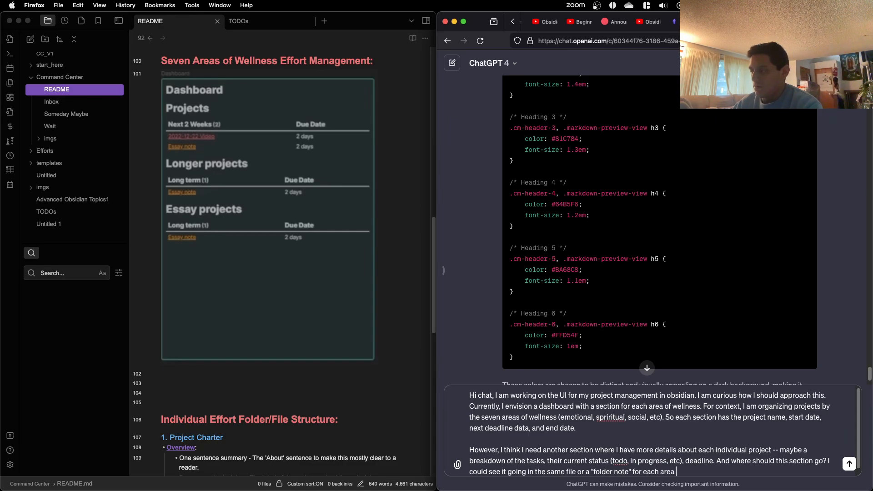
{"action": "type", "text": "of wellness."}
Step: Add a closing paragraph reading "What do you think?" and send the message to ChatGPT
{"action": "key", "text": "shift+Return"}
{"action": "key", "text": "shift+Return"}
{"action": "type", "text": "What do yo"}
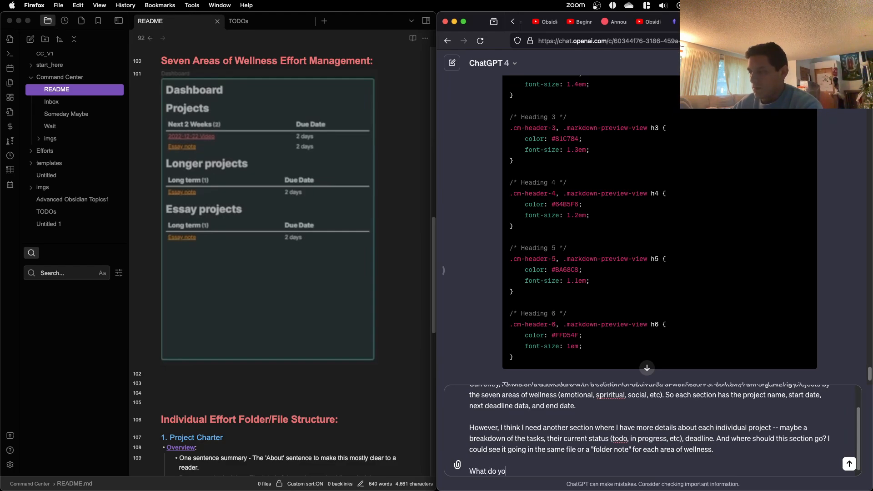
{"action": "type", "text": "u think?"}
{"action": "key", "text": "Return"}
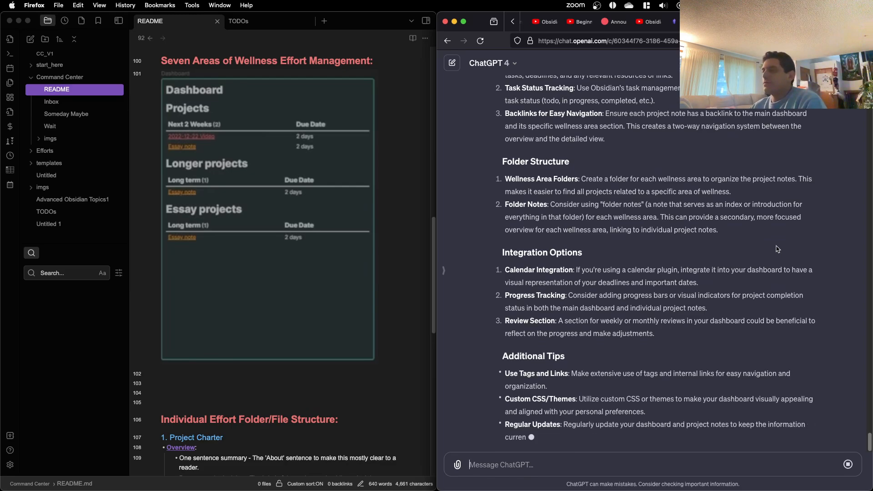
Step: Read through ChatGPT's reply on dashboard design, detailed project notes, folder structure, integration options and additional tips
{"action": "scroll", "coordinate": [762, 256], "scroll_direction": "up", "scroll_amount": 3}
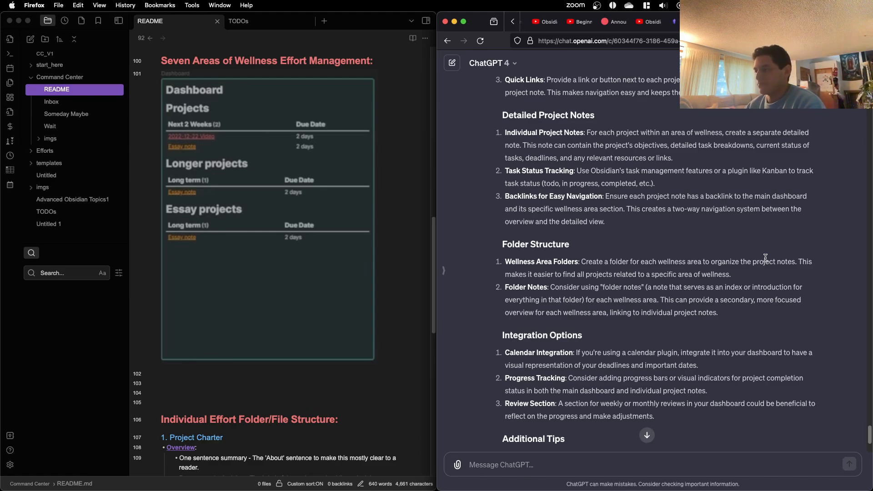
{"action": "scroll", "coordinate": [635, 327], "scroll_direction": "down", "scroll_amount": 5}
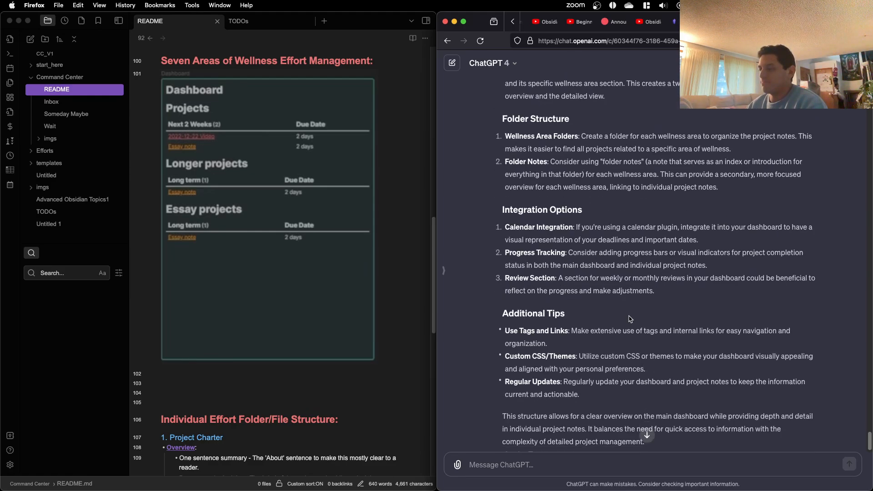
{"action": "scroll", "coordinate": [630, 319], "scroll_direction": "down", "scroll_amount": 2}
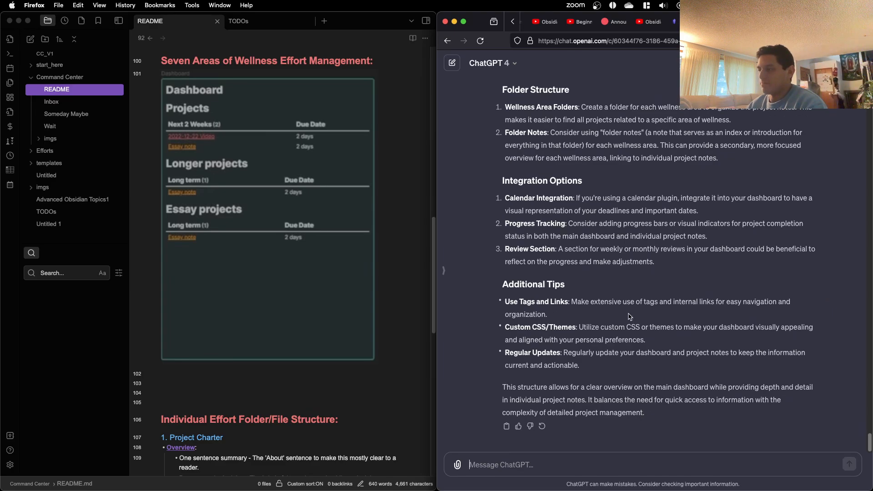
{"action": "scroll", "coordinate": [630, 317], "scroll_direction": "up", "scroll_amount": 12}
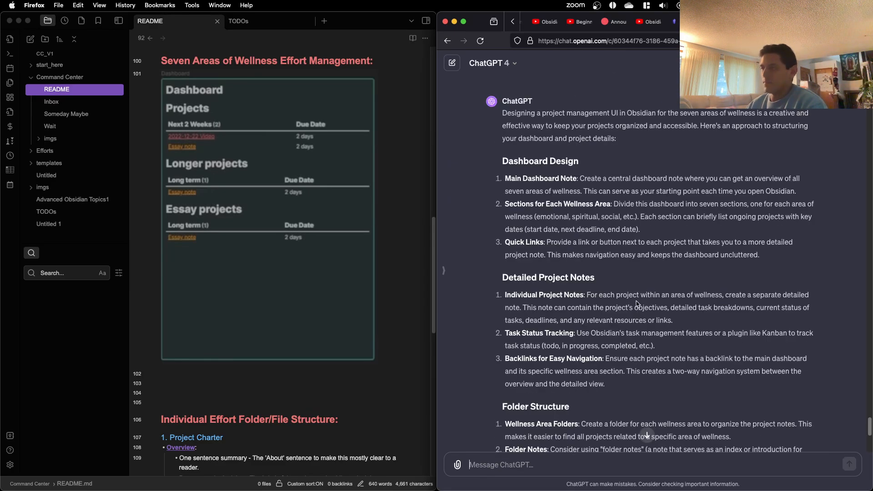
{"action": "scroll", "coordinate": [637, 304], "scroll_direction": "down", "scroll_amount": 1}
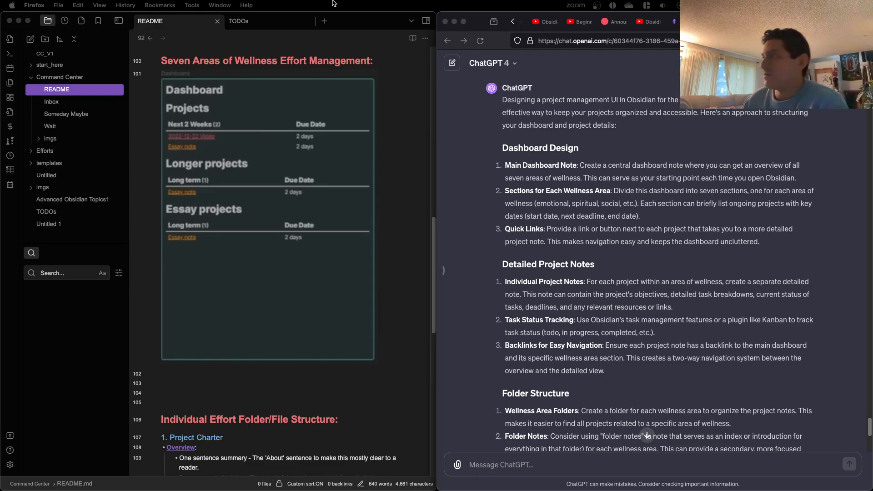
Step: Skip to the next track in the Pretzel music player and return to the ChatGPT conversation
{"action": "scroll", "coordinate": [692, 21], "scroll_direction": "left", "scroll_amount": 2}
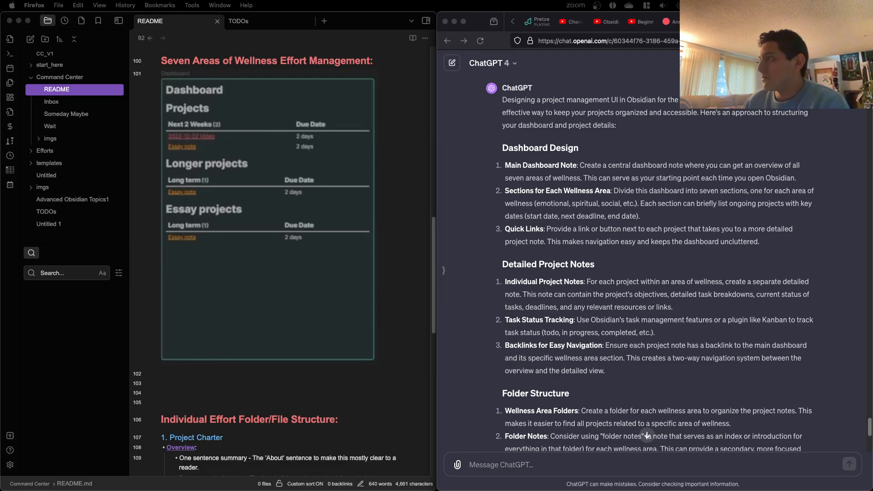
{"action": "left_click", "coordinate": [539, 22]}
{"action": "left_click", "coordinate": [609, 469]}
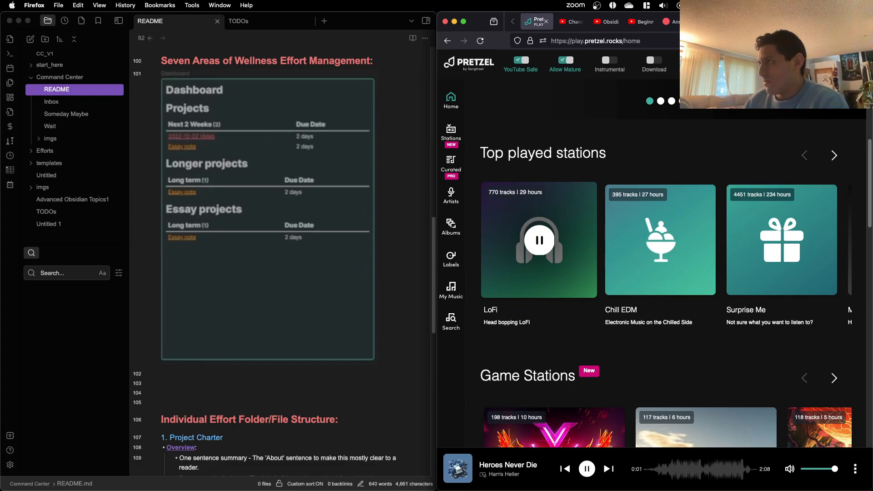
{"action": "scroll", "coordinate": [591, 21], "scroll_direction": "right", "scroll_amount": 2}
{"action": "left_click", "coordinate": [718, 22]}
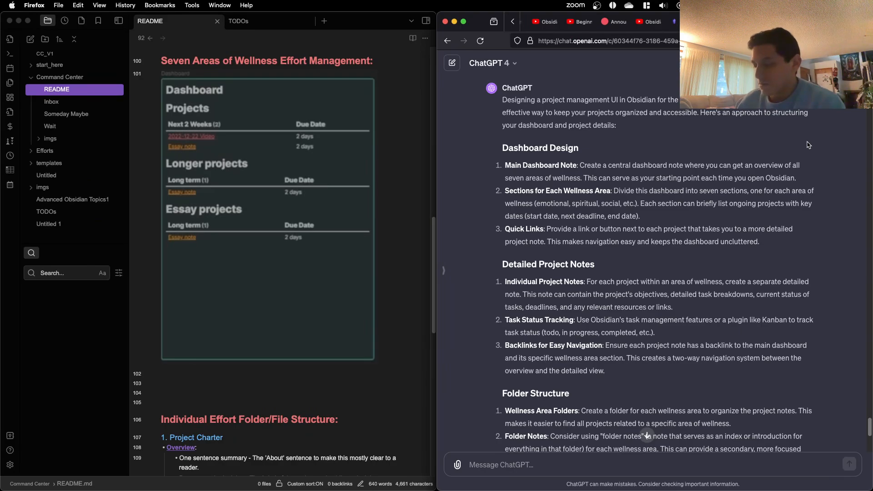
Step: Tile the ChatGPT window above the Zoom window with the shared iPad screen and review the Dashboard Design advice
{"action": "key", "text": "ctrl+alt+i"}
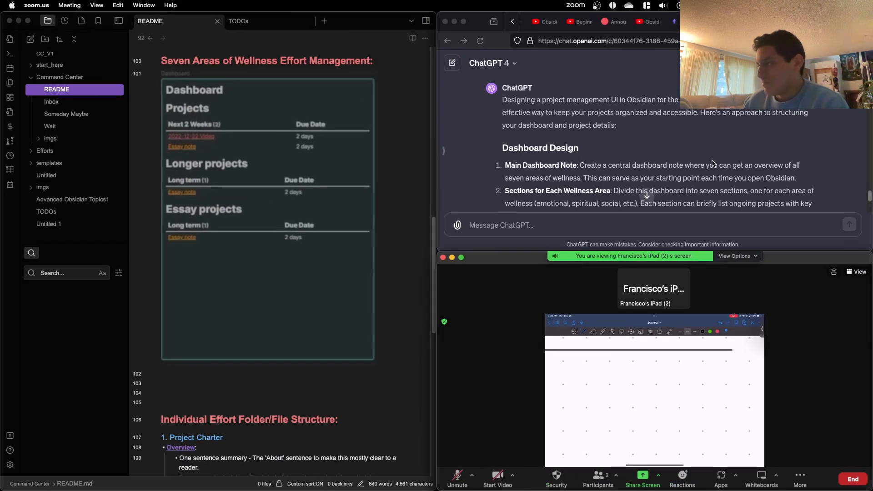
{"action": "scroll", "coordinate": [627, 114], "scroll_direction": "down", "scroll_amount": 1}
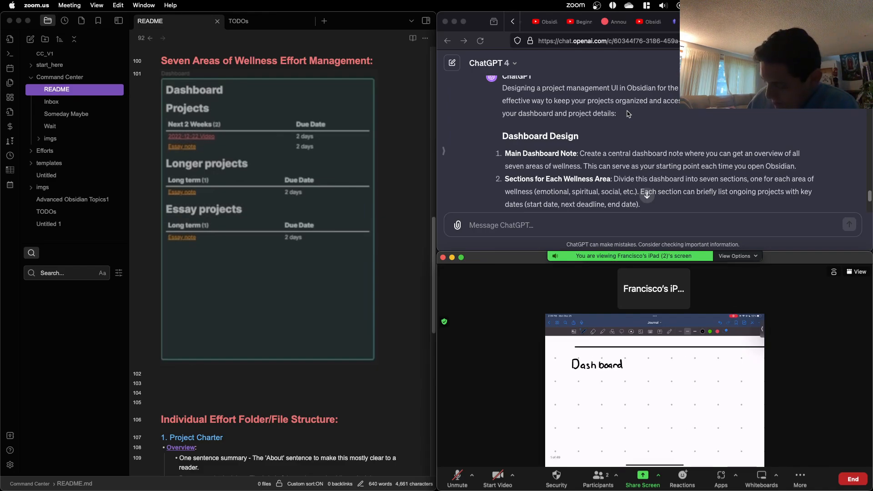
{"action": "scroll", "coordinate": [625, 133], "scroll_direction": "down", "scroll_amount": 1}
{"action": "scroll", "coordinate": [624, 134], "scroll_direction": "down", "scroll_amount": 1}
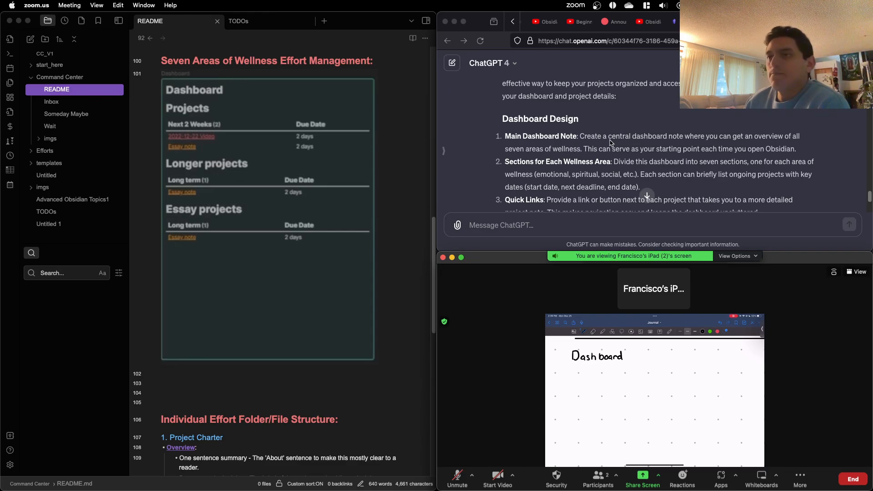
{"action": "left_click", "coordinate": [80, 102]}
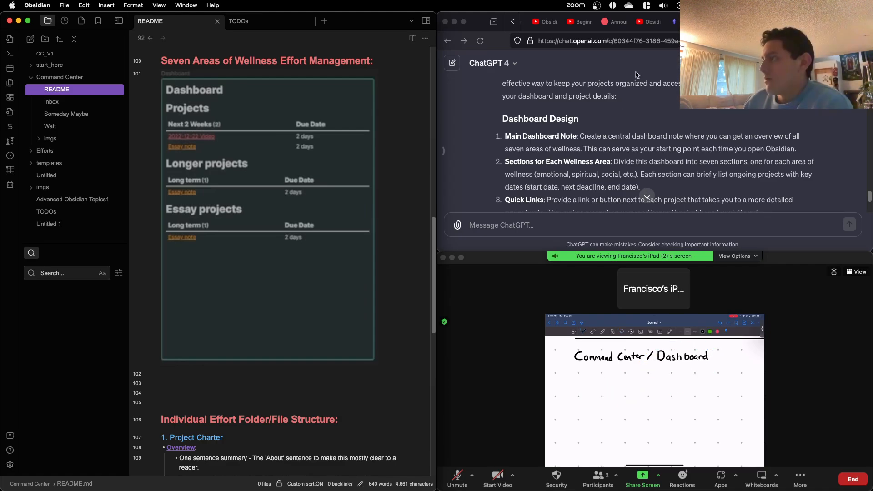
{"action": "scroll", "coordinate": [630, 94], "scroll_direction": "down", "scroll_amount": 1}
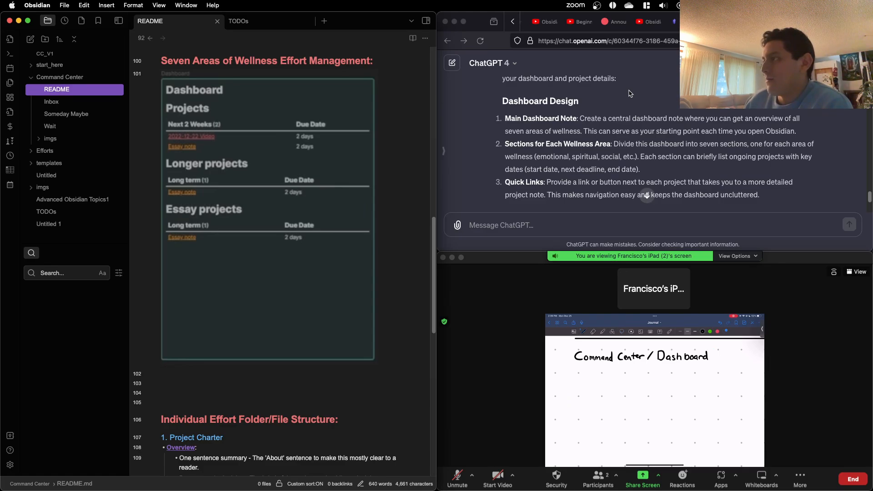
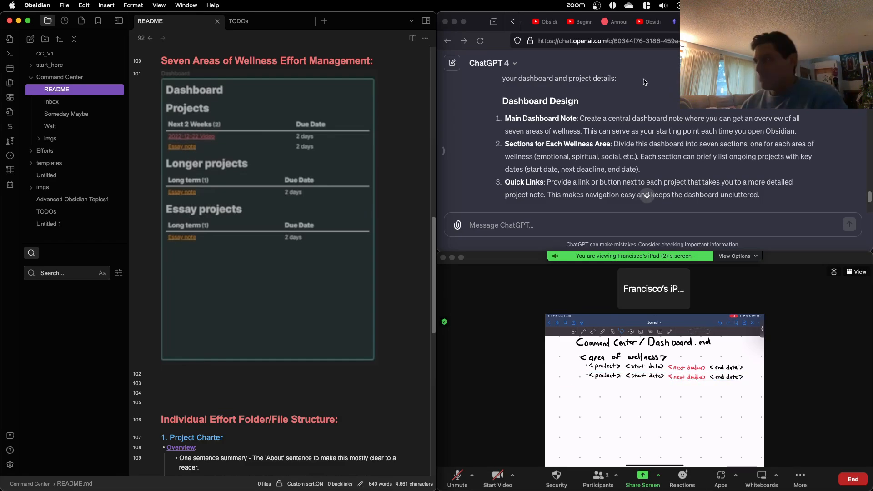
Step: Draft the ChatGPT question "What information do you think is more important for the projects listed in the main dashboard note?"
{"action": "left_click", "coordinate": [600, 227]}
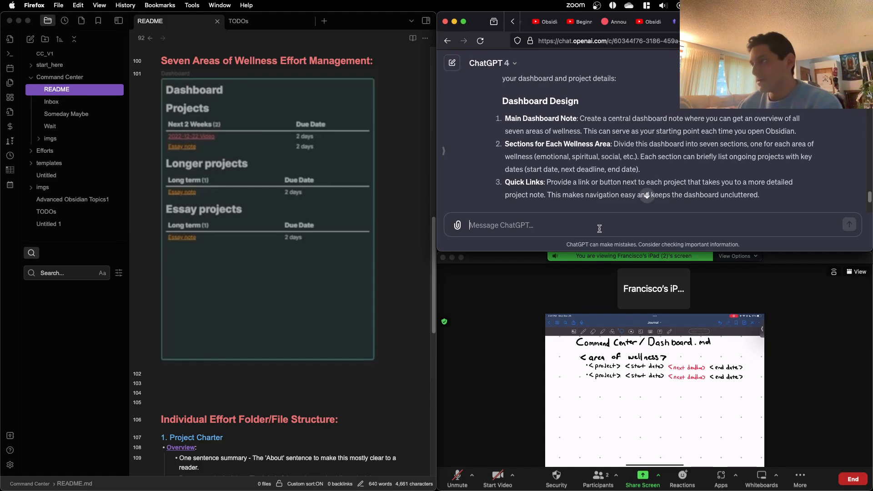
{"action": "type", "text": "What inform"}
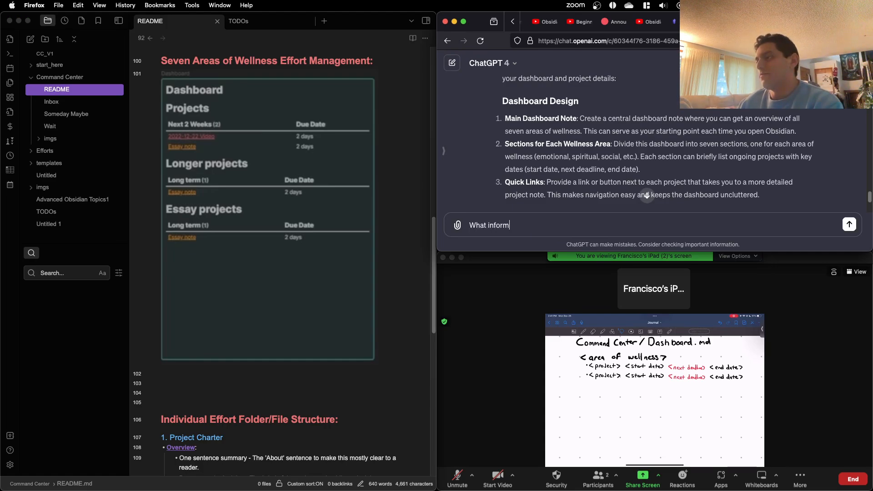
{"action": "type", "text": "ation do you think is"}
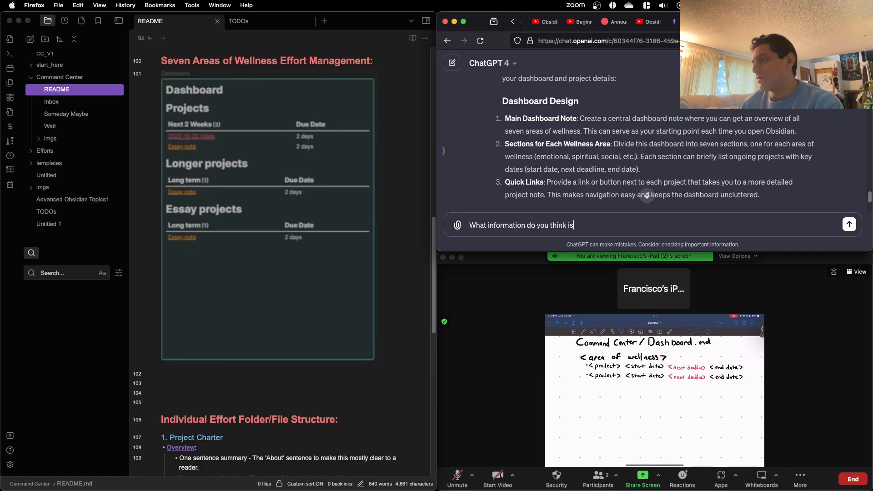
{"action": "type", "text": " more important for"}
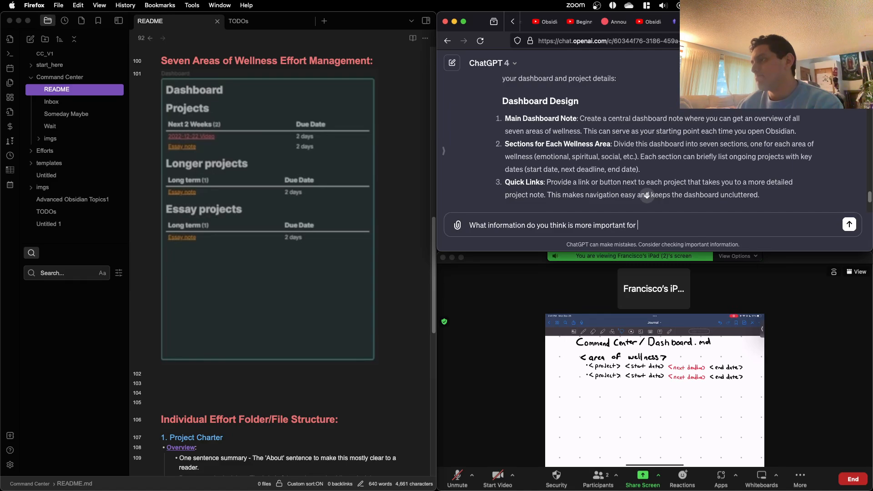
{"action": "type", "text": " t"}
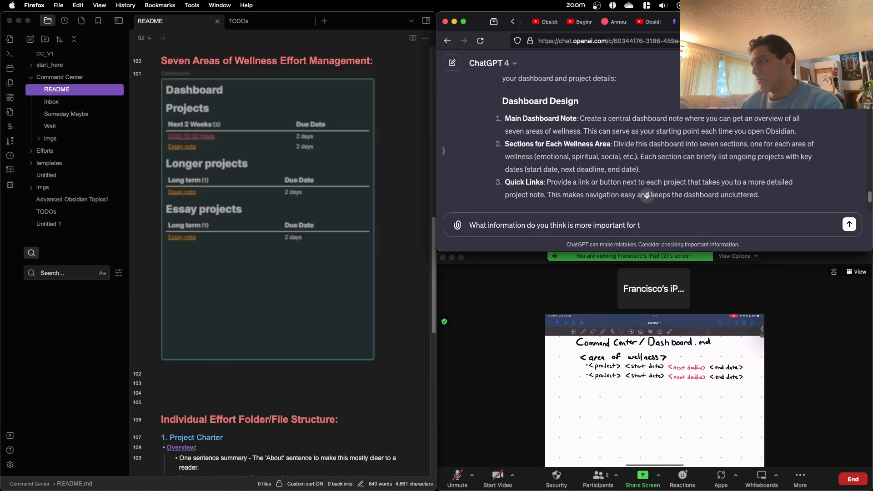
{"action": "type", "text": "he main d"}
{"action": "key", "text": "BackSpace"}
{"action": "key", "text": "BackSpace"}
{"action": "key", "text": "BackSpace"}
{"action": "key", "text": "BackSpace"}
{"action": "key", "text": "BackSpace"}
{"action": "key", "text": "BackSpace"}
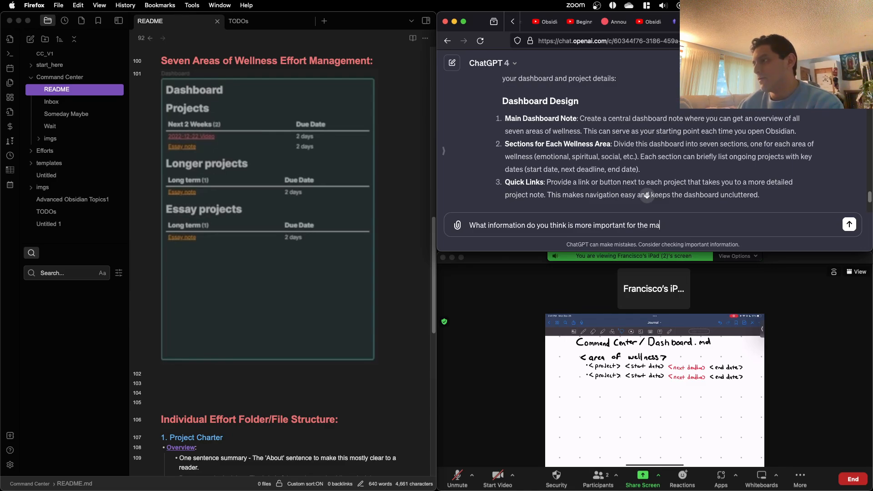
{"action": "type", "text": "projects"}
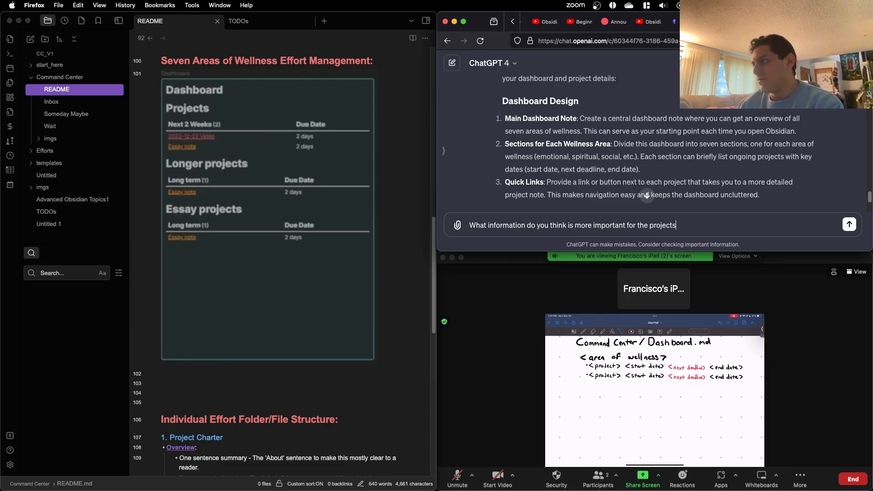
{"action": "type", "text": " listed in the main ds"}
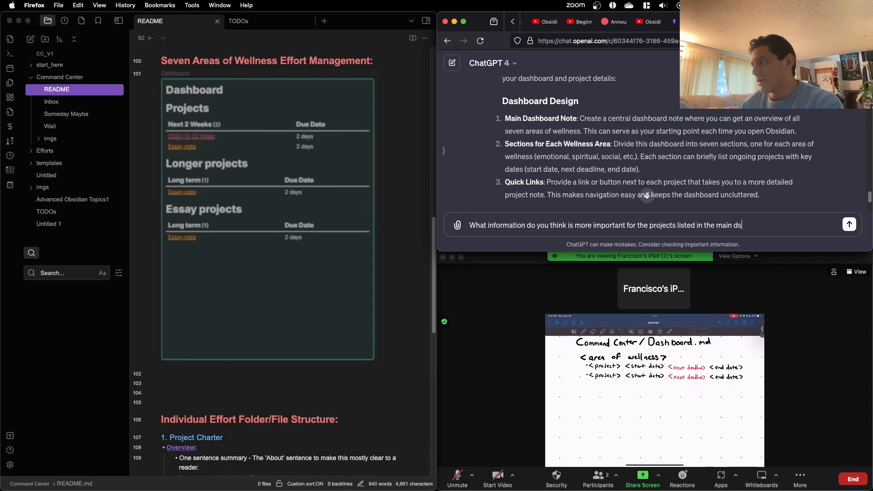
{"action": "key", "text": "BackSpace"}
{"action": "type", "text": "ashboard note?"}
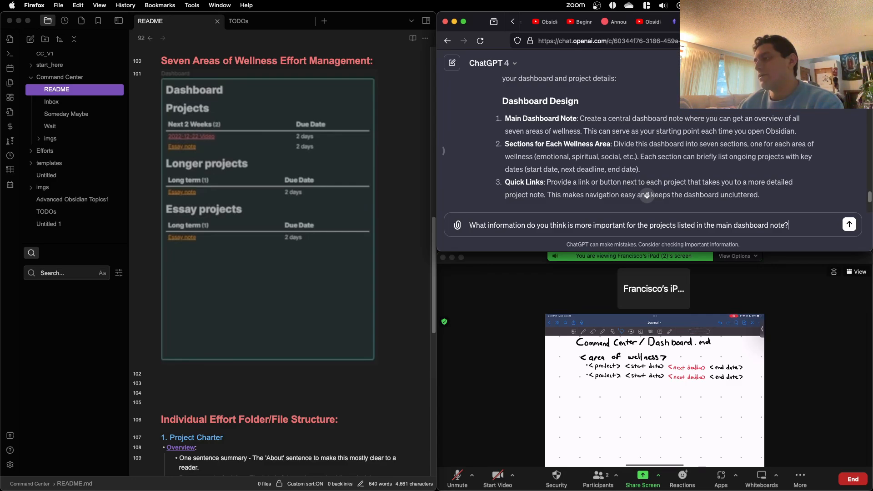
Step: Replace "more" with "most" in the drafted question and send it to ChatGPT
{"action": "double_click", "coordinate": [584, 225]}
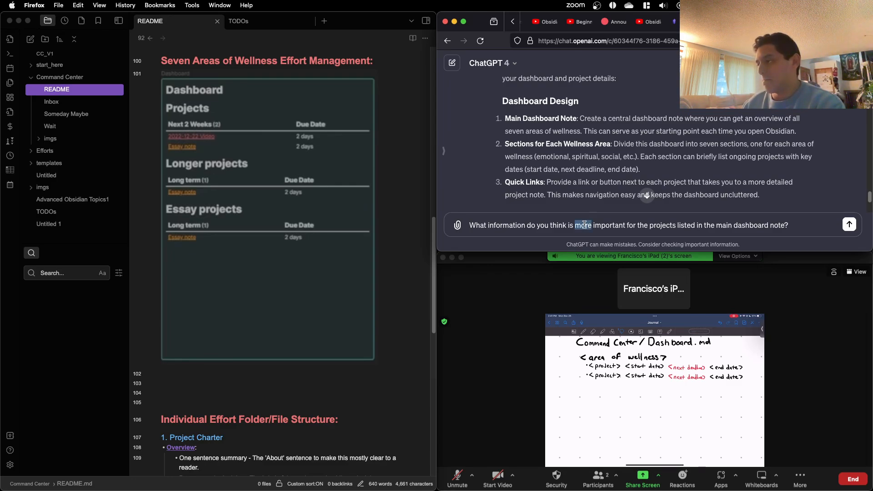
{"action": "type", "text": "most"}
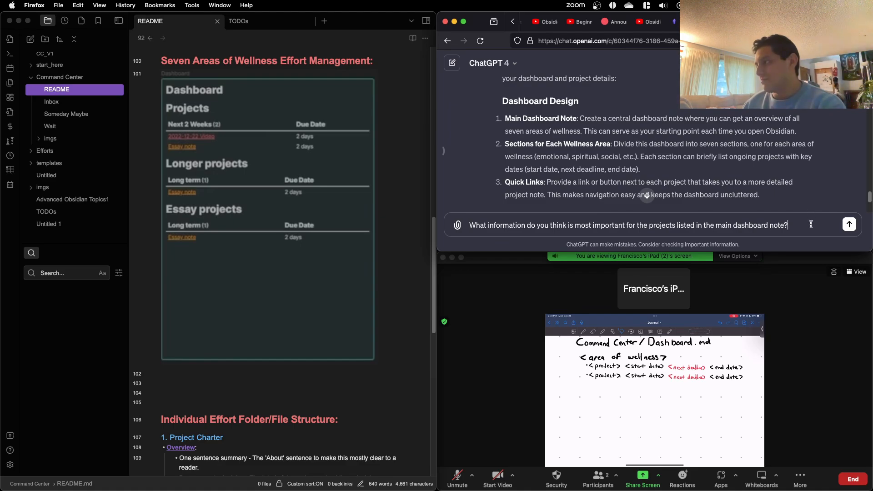
{"action": "key", "text": "Return"}
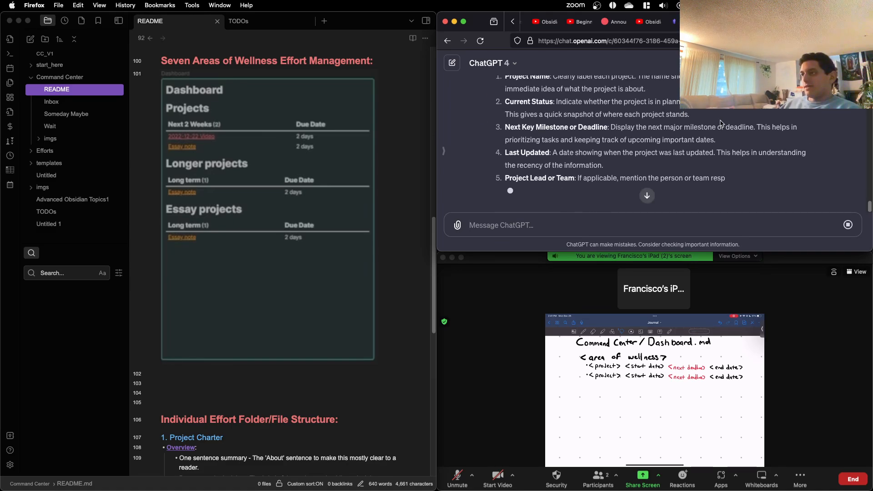
Step: Read ChatGPT's recommended project information for the dashboard, from Project Name through Action Items or Next Steps
{"action": "scroll", "coordinate": [720, 121], "scroll_direction": "up", "scroll_amount": 2}
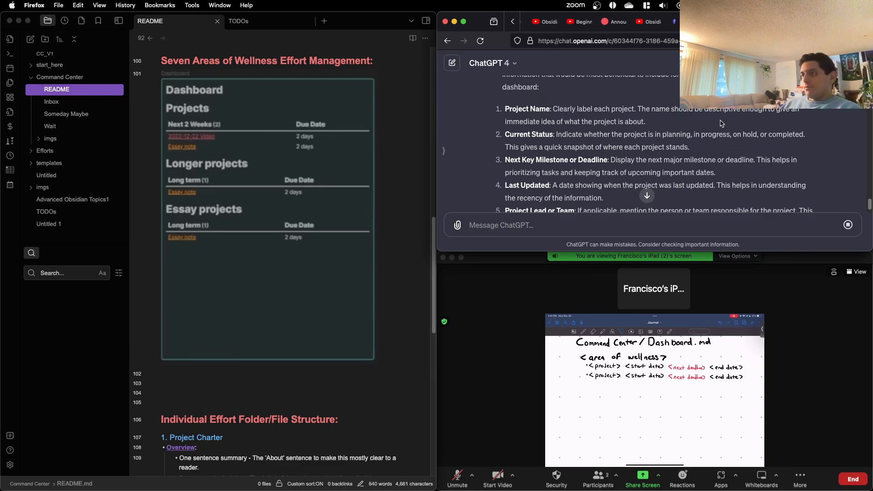
{"action": "scroll", "coordinate": [721, 123], "scroll_direction": "down", "scroll_amount": 2}
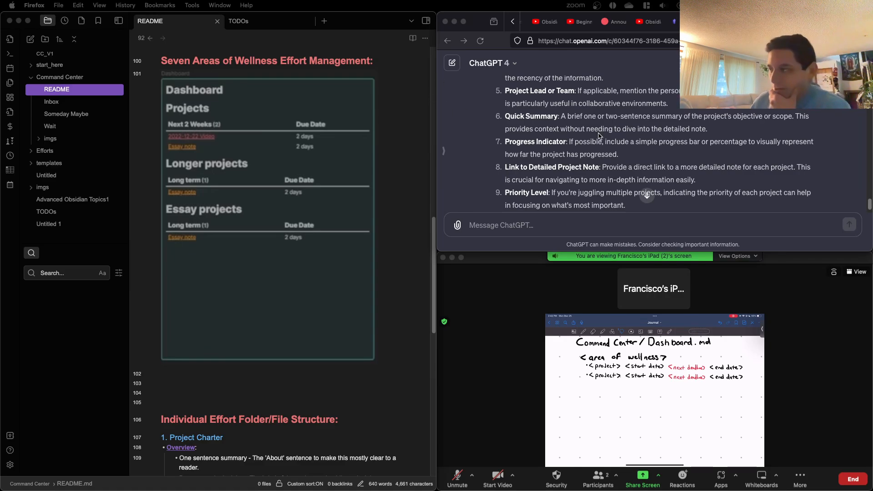
{"action": "scroll", "coordinate": [598, 137], "scroll_direction": "down", "scroll_amount": 4}
{"action": "scroll", "coordinate": [600, 139], "scroll_direction": "up", "scroll_amount": 7}
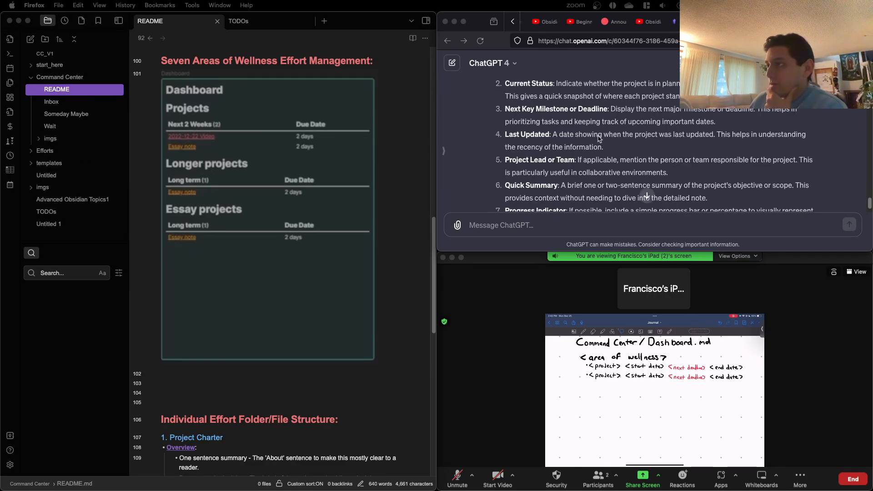
{"action": "scroll", "coordinate": [599, 137], "scroll_direction": "up", "scroll_amount": 2}
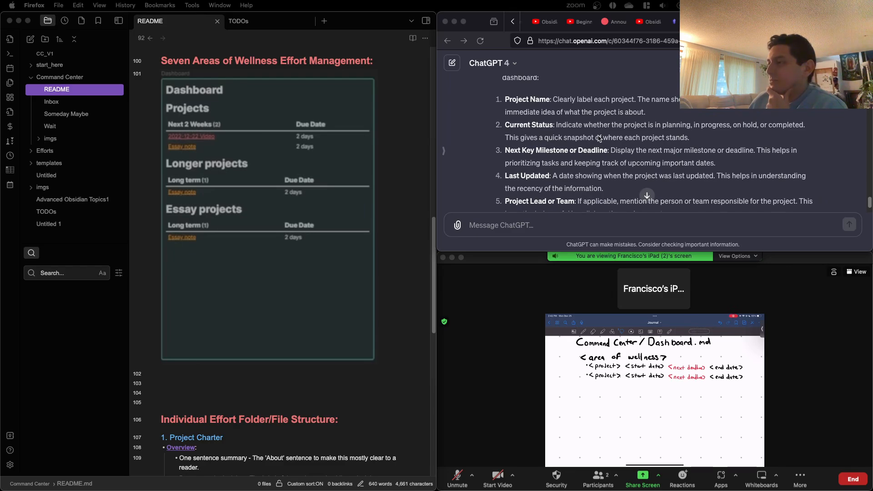
{"action": "scroll", "coordinate": [598, 138], "scroll_direction": "down", "scroll_amount": 1}
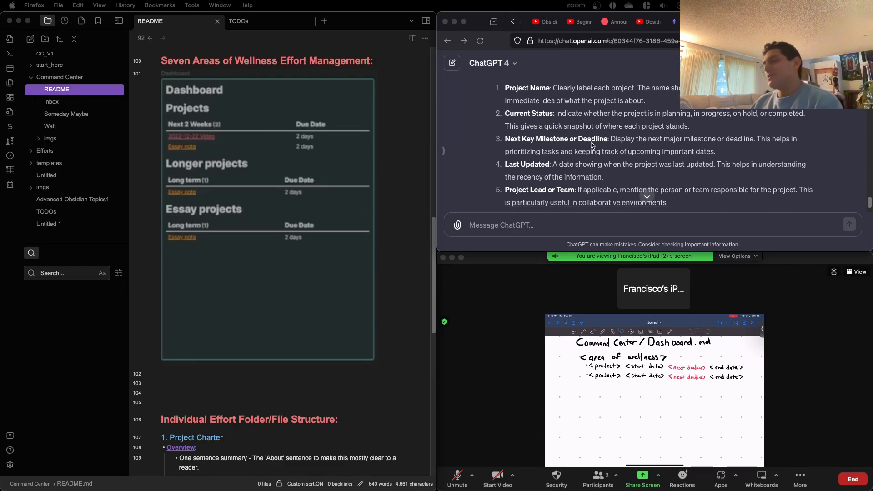
{"action": "left_click", "coordinate": [563, 139]}
{"action": "scroll", "coordinate": [555, 137], "scroll_direction": "down", "scroll_amount": 1}
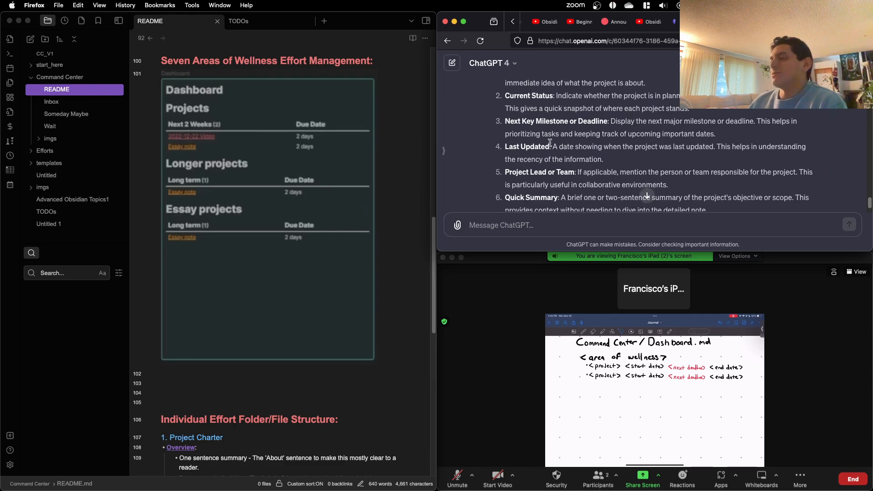
{"action": "scroll", "coordinate": [550, 151], "scroll_direction": "down", "scroll_amount": 3}
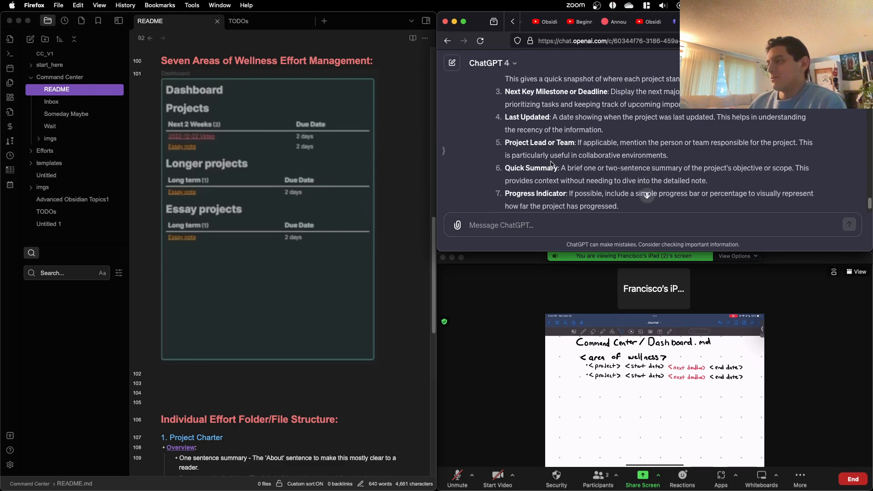
{"action": "scroll", "coordinate": [552, 163], "scroll_direction": "down", "scroll_amount": 3}
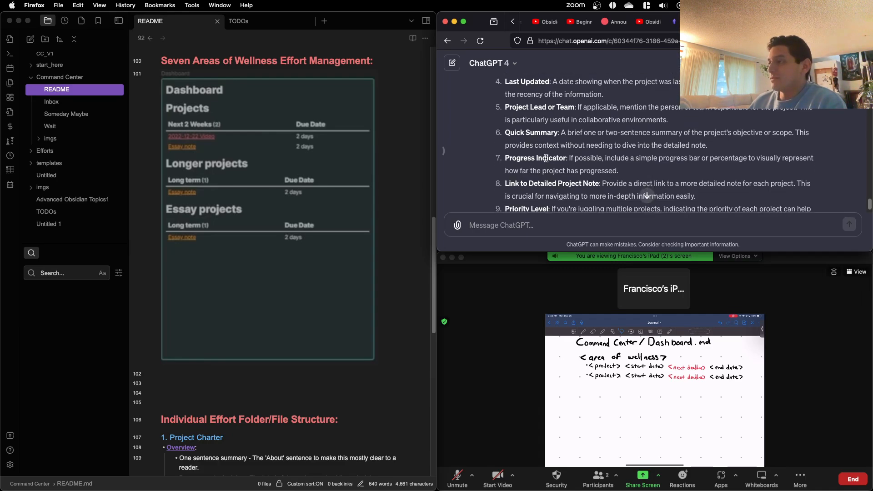
{"action": "scroll", "coordinate": [546, 158], "scroll_direction": "down", "scroll_amount": 1}
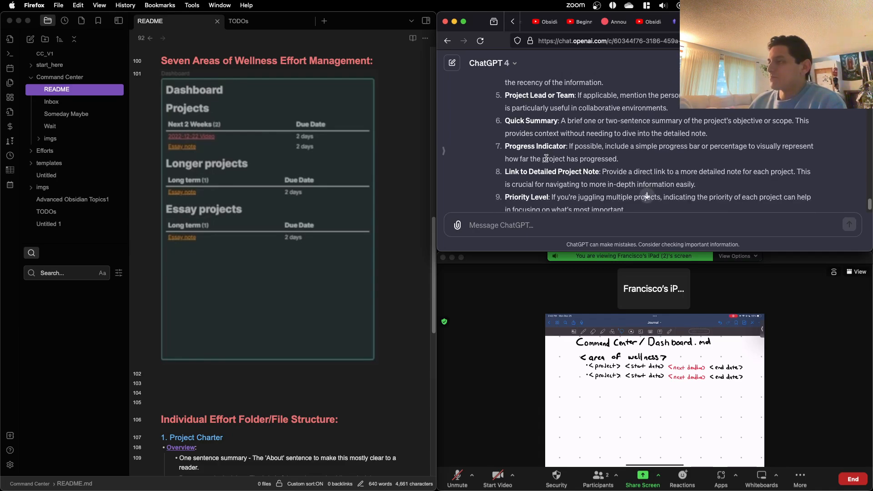
{"action": "scroll", "coordinate": [546, 158], "scroll_direction": "down", "scroll_amount": 1}
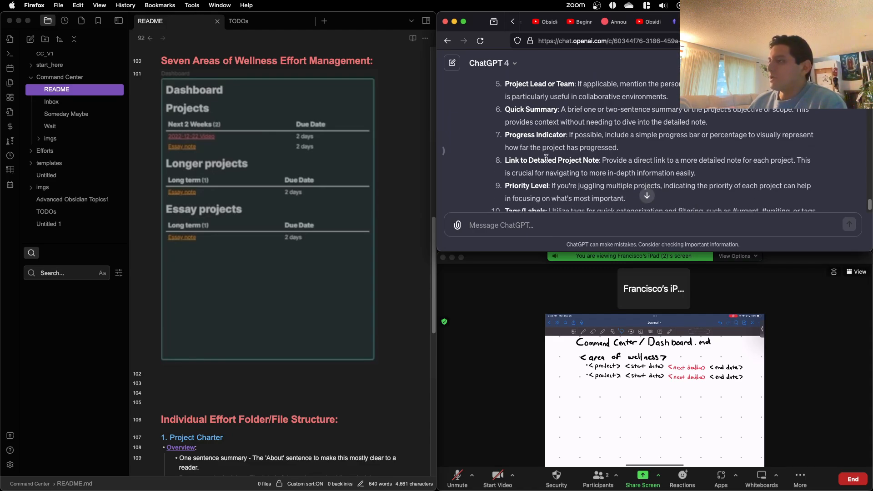
{"action": "scroll", "coordinate": [546, 158], "scroll_direction": "down", "scroll_amount": 1}
{"action": "scroll", "coordinate": [546, 158], "scroll_direction": "down", "scroll_amount": 3}
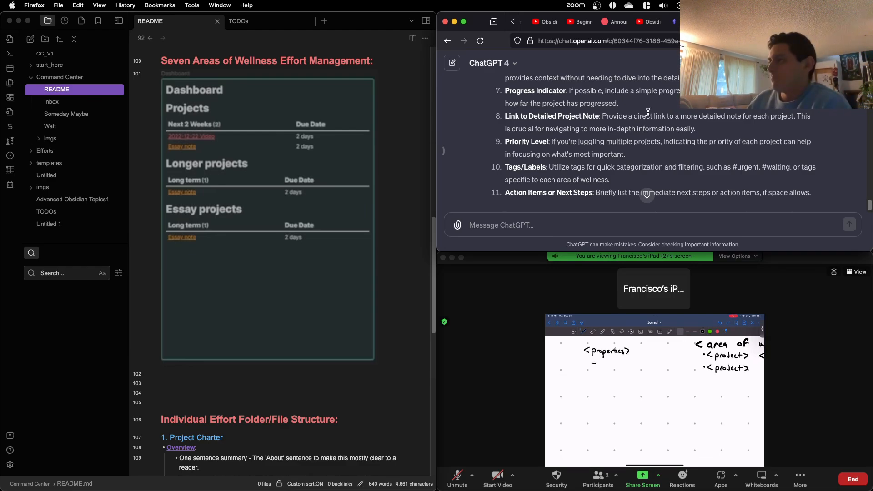
Step: Review the recommendations from Current Status through Progress Indicator as reference for the handwritten properties list
{"action": "scroll", "coordinate": [628, 141], "scroll_direction": "up", "scroll_amount": 6}
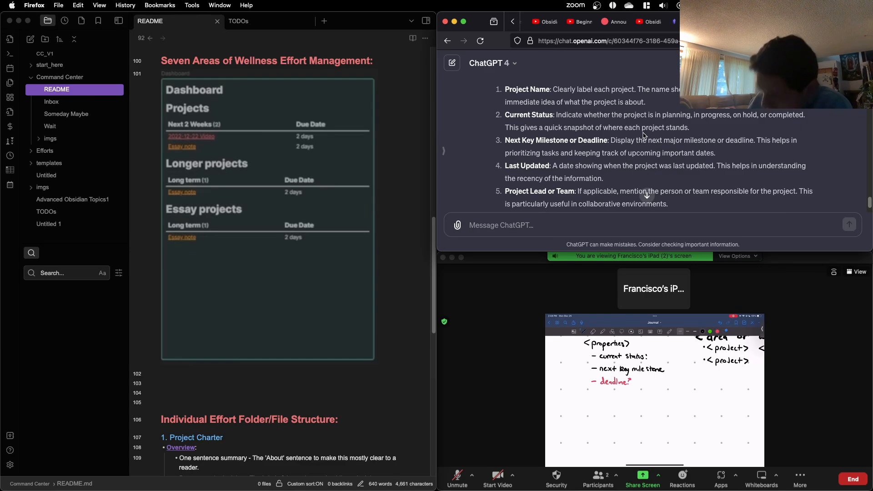
{"action": "scroll", "coordinate": [682, 109], "scroll_direction": "down", "scroll_amount": 3}
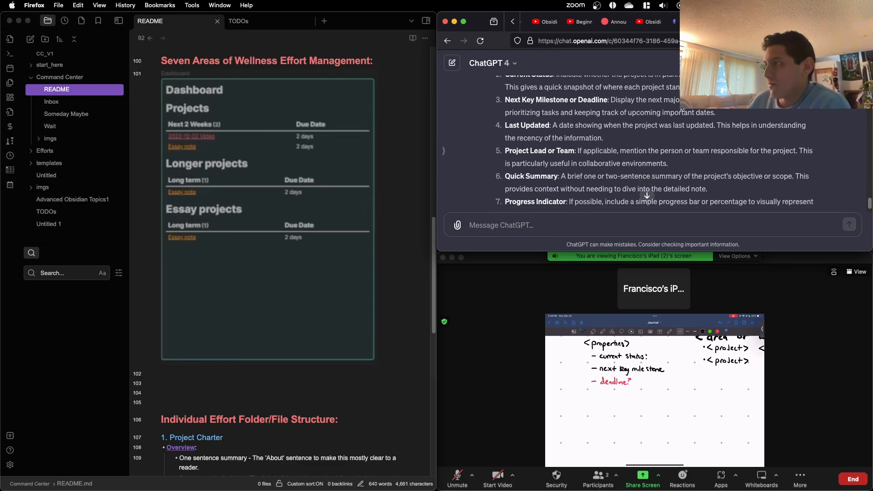
{"action": "scroll", "coordinate": [682, 109], "scroll_direction": "down", "scroll_amount": 2}
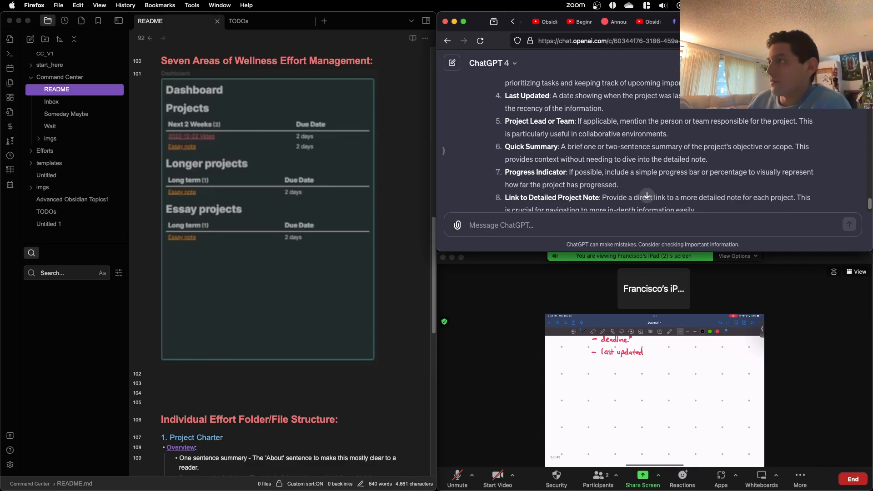
{"action": "scroll", "coordinate": [654, 145], "scroll_direction": "down", "scroll_amount": 2}
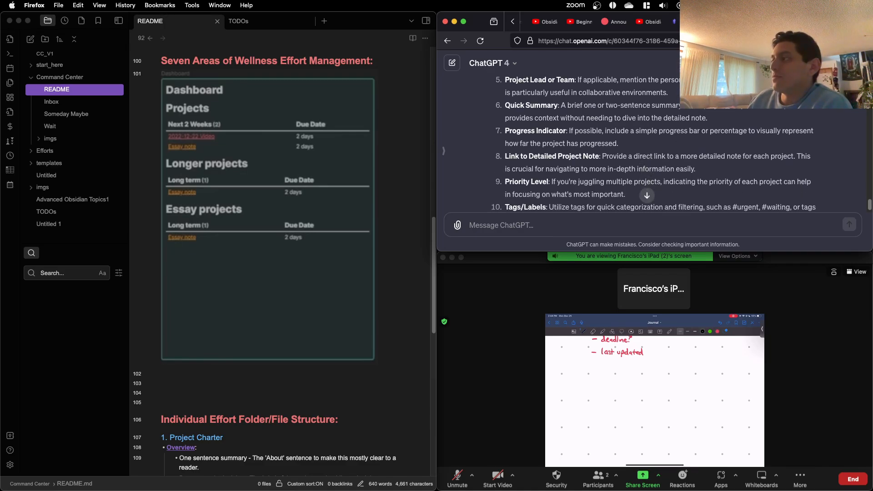
{"action": "scroll", "coordinate": [654, 144], "scroll_direction": "down", "scroll_amount": 1}
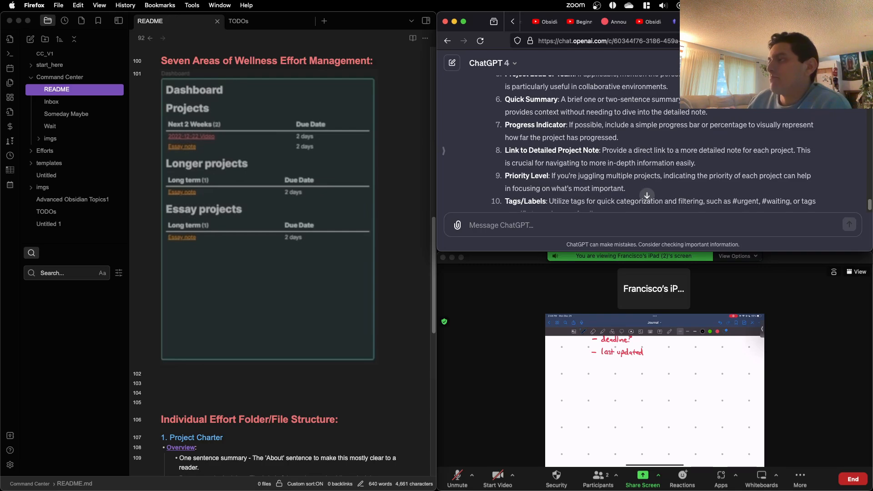
{"action": "scroll", "coordinate": [654, 144], "scroll_direction": "down", "scroll_amount": 2}
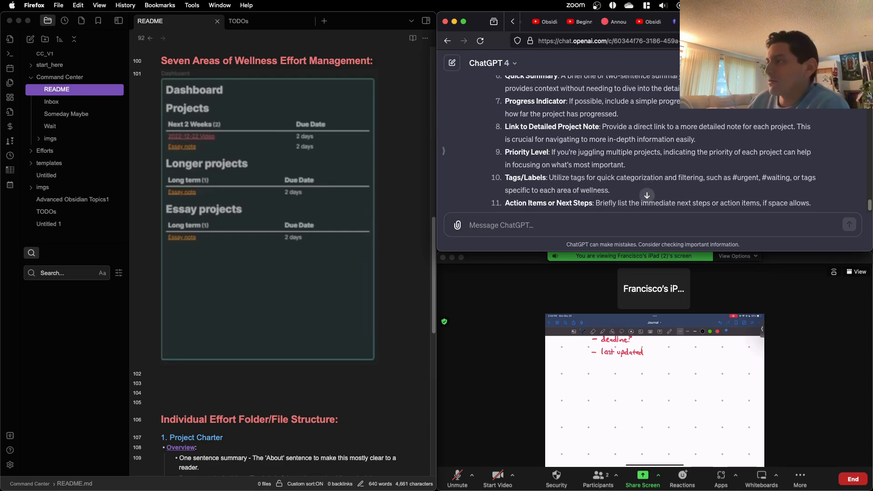
{"action": "scroll", "coordinate": [654, 143], "scroll_direction": "down", "scroll_amount": 1}
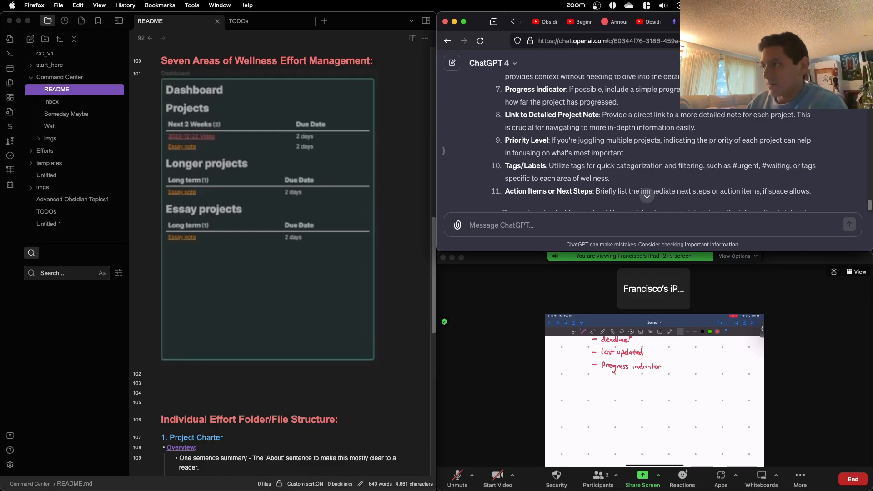
Step: Check the detailed note link, priority level, tags and action items advice against the sketched properties, and revisit the list's first items
{"action": "scroll", "coordinate": [654, 144], "scroll_direction": "down", "scroll_amount": 1}
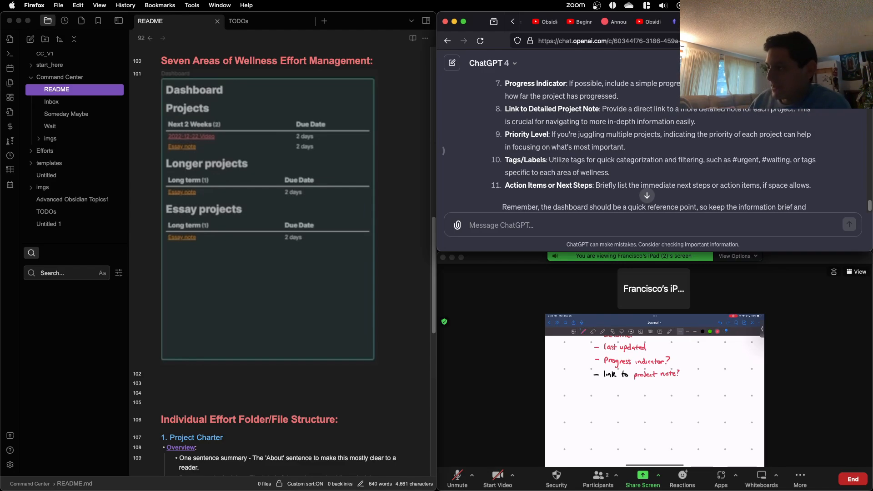
{"action": "scroll", "coordinate": [653, 146], "scroll_direction": "down", "scroll_amount": 1}
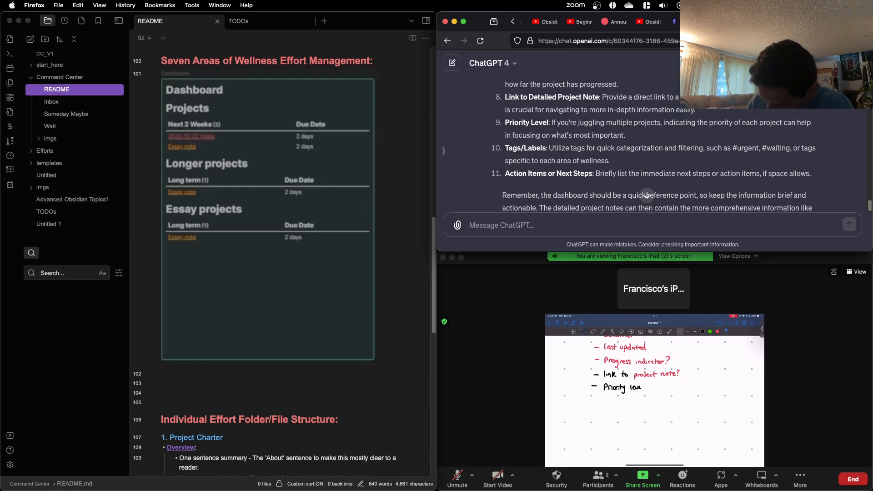
{"action": "scroll", "coordinate": [646, 195], "scroll_direction": "down", "scroll_amount": 1}
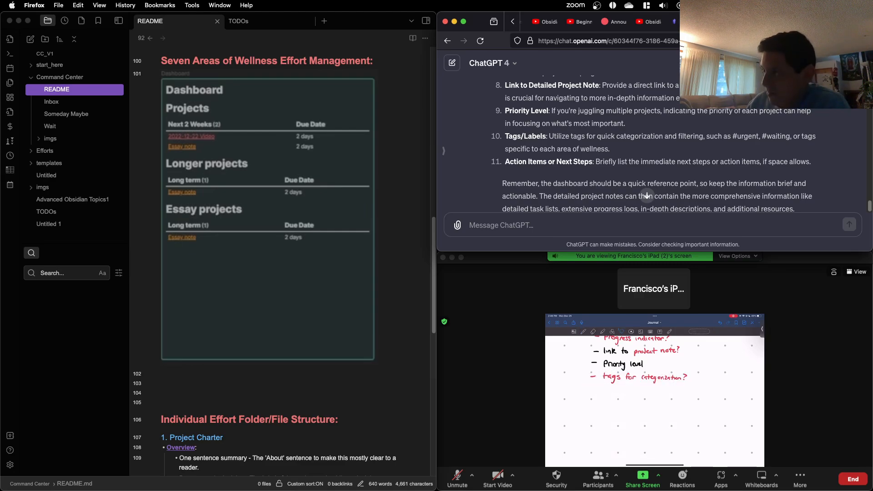
{"action": "scroll", "coordinate": [646, 195], "scroll_direction": "down", "scroll_amount": 2}
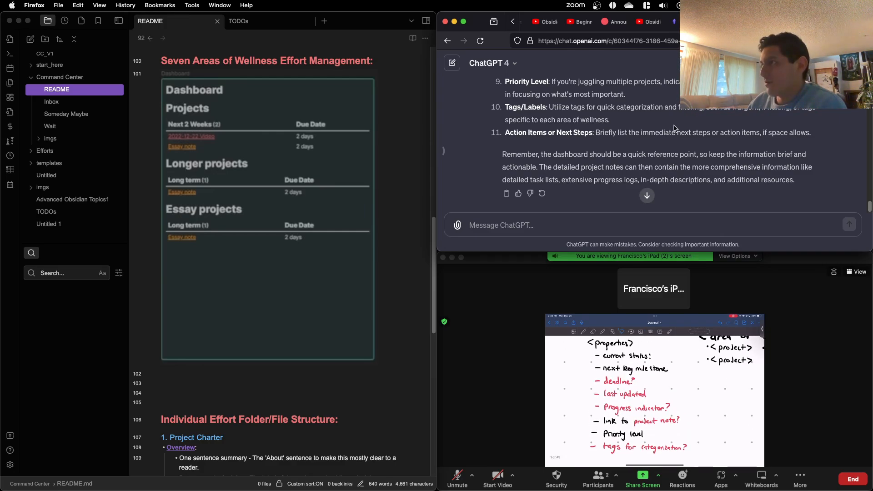
{"action": "scroll", "coordinate": [664, 125], "scroll_direction": "up", "scroll_amount": 10}
{"action": "scroll", "coordinate": [662, 125], "scroll_direction": "down", "scroll_amount": 2}
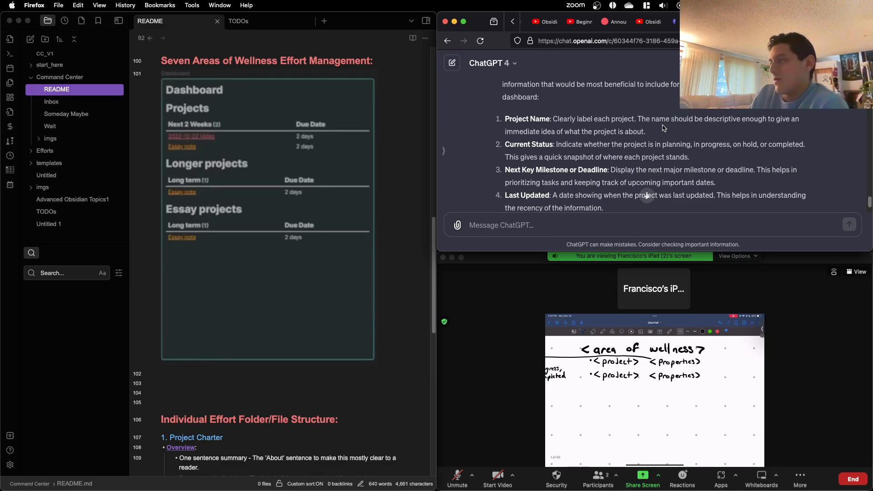
Step: Review ChatGPT's earlier Dashboard Design and Detailed Project Notes advice on wellness area sections, quick links and individual project notes
{"action": "scroll", "coordinate": [646, 165], "scroll_direction": "up", "scroll_amount": 10}
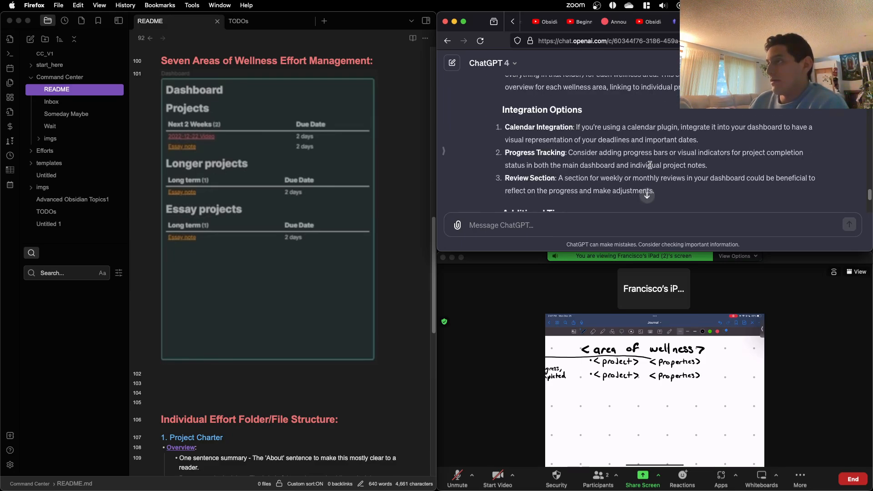
{"action": "scroll", "coordinate": [646, 165], "scroll_direction": "up", "scroll_amount": 8}
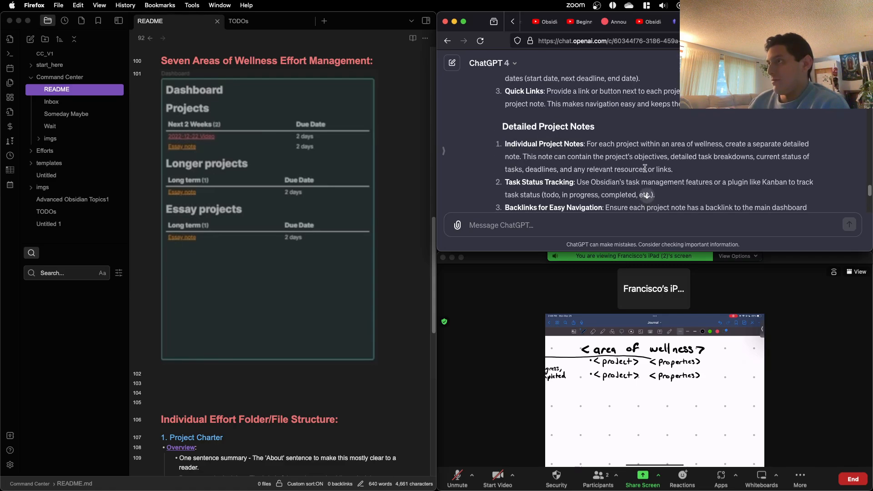
{"action": "scroll", "coordinate": [645, 171], "scroll_direction": "up", "scroll_amount": 2}
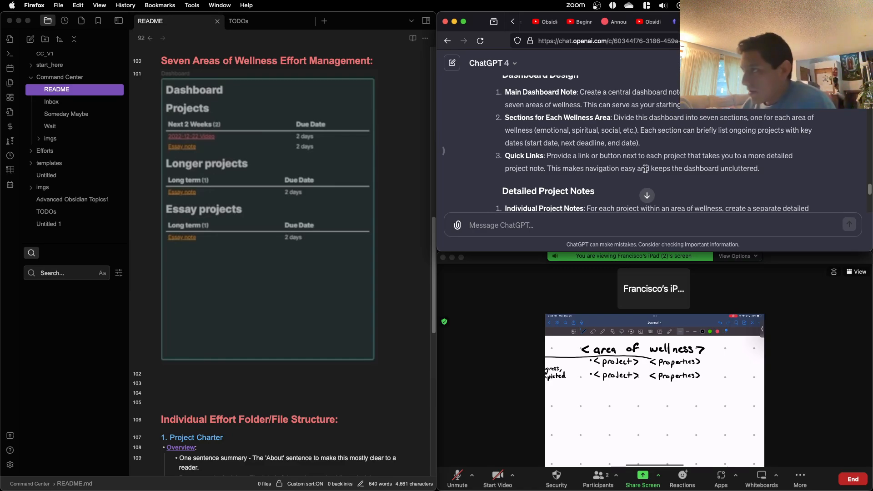
{"action": "scroll", "coordinate": [645, 168], "scroll_direction": "down", "scroll_amount": 3}
{"action": "scroll", "coordinate": [650, 172], "scroll_direction": "down", "scroll_amount": 2}
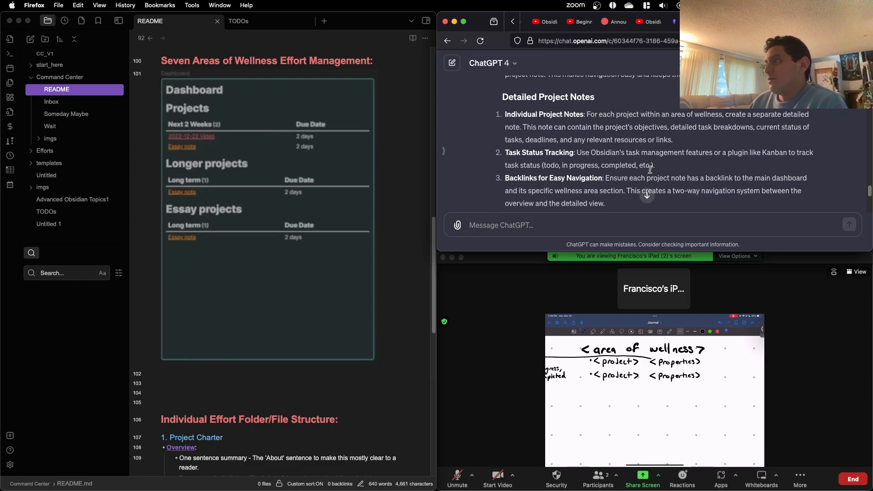
{"action": "scroll", "coordinate": [651, 170], "scroll_direction": "down", "scroll_amount": 1}
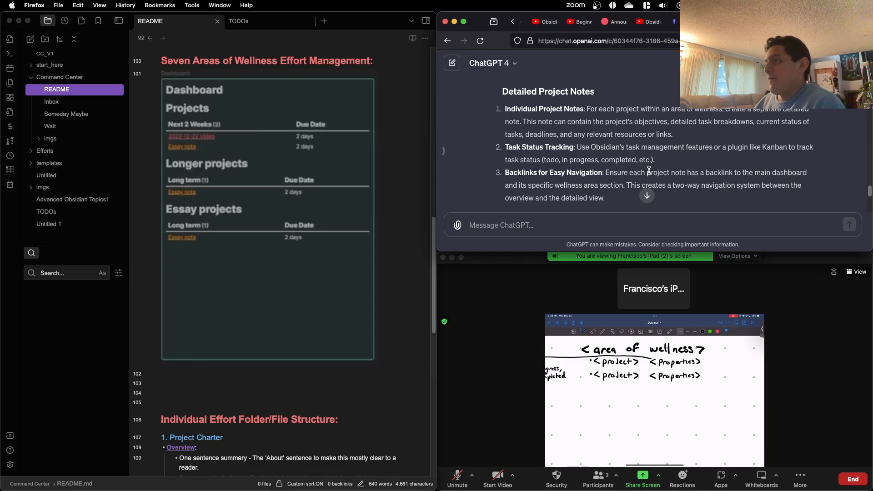
{"action": "scroll", "coordinate": [654, 157], "scroll_direction": "down", "scroll_amount": 10}
{"action": "scroll", "coordinate": [654, 154], "scroll_direction": "down", "scroll_amount": 10}
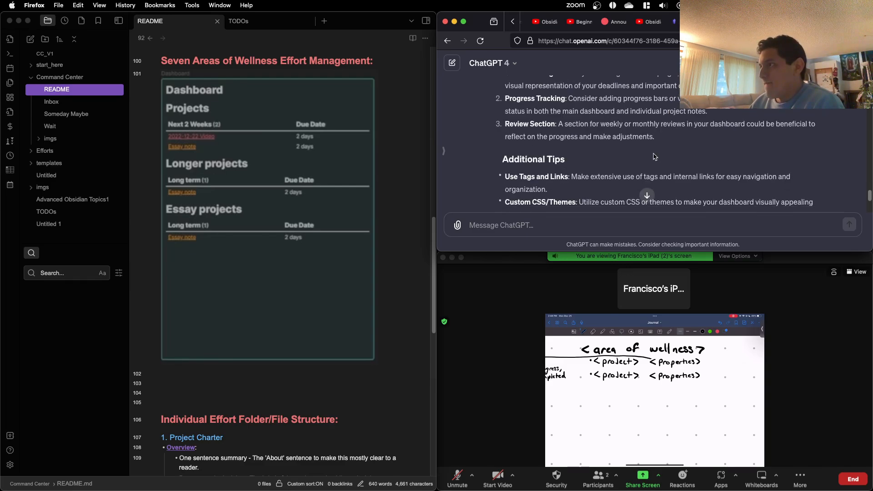
Step: Skim ChatGPT's Additional Tips and Integration Options, and return to the Folder Structure advice on wellness area folders and folder notes
{"action": "scroll", "coordinate": [653, 157], "scroll_direction": "up", "scroll_amount": 5}
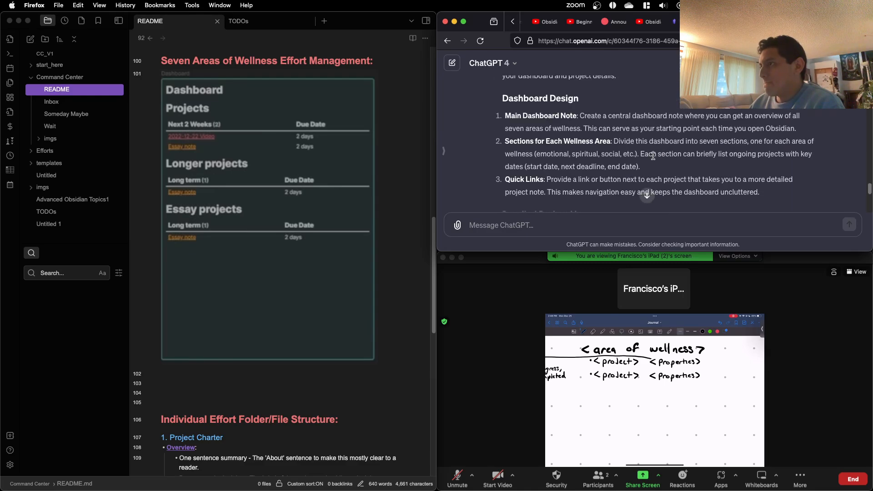
{"action": "scroll", "coordinate": [653, 156], "scroll_direction": "down", "scroll_amount": 15}
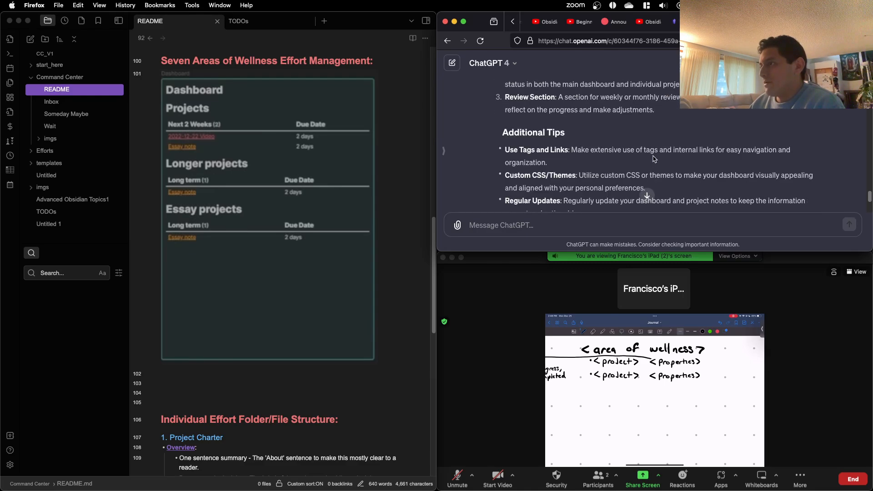
{"action": "scroll", "coordinate": [654, 158], "scroll_direction": "down", "scroll_amount": 10}
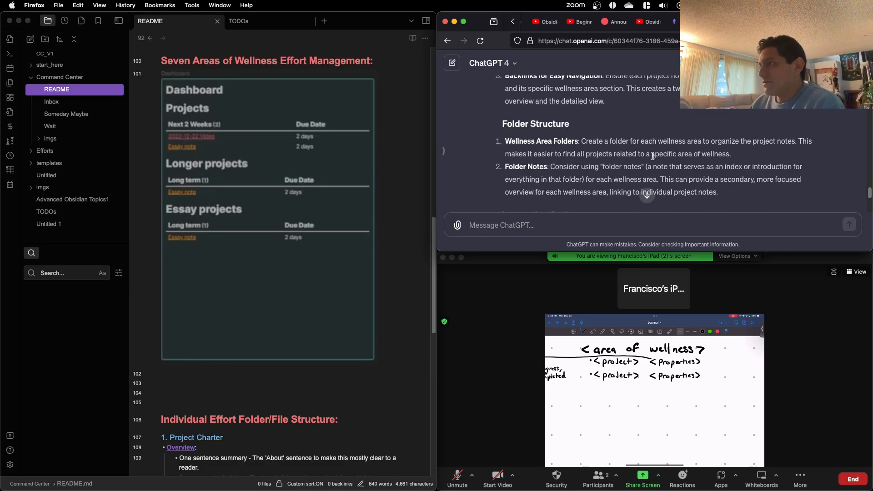
{"action": "scroll", "coordinate": [654, 156], "scroll_direction": "up", "scroll_amount": 3}
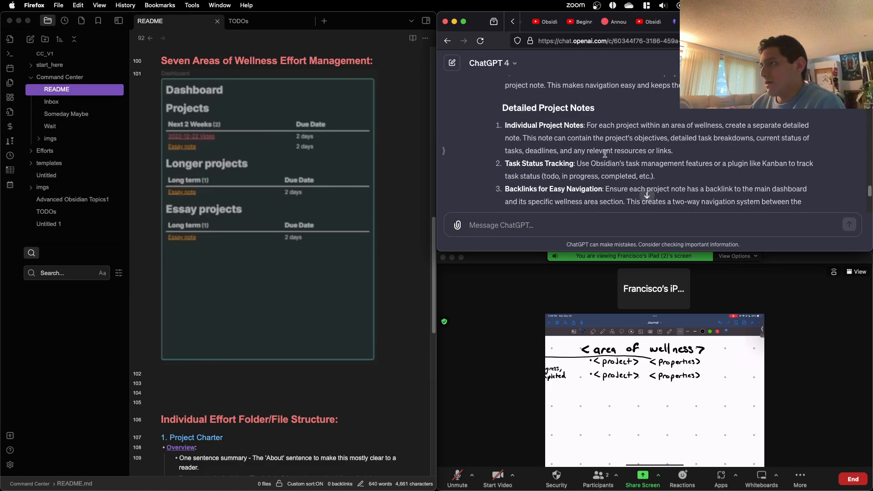
{"action": "scroll", "coordinate": [605, 154], "scroll_direction": "up", "scroll_amount": 3}
{"action": "scroll", "coordinate": [605, 155], "scroll_direction": "down", "scroll_amount": 10}
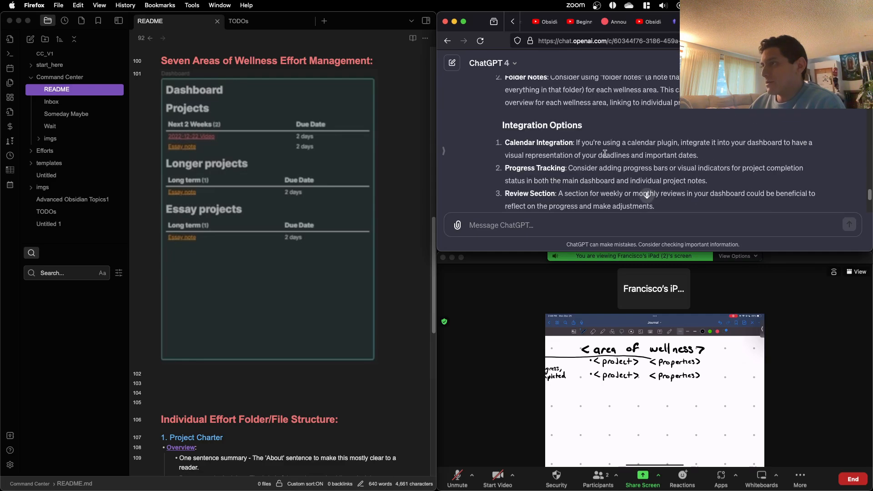
{"action": "scroll", "coordinate": [605, 156], "scroll_direction": "up", "scroll_amount": 1}
{"action": "scroll", "coordinate": [605, 156], "scroll_direction": "up", "scroll_amount": 3}
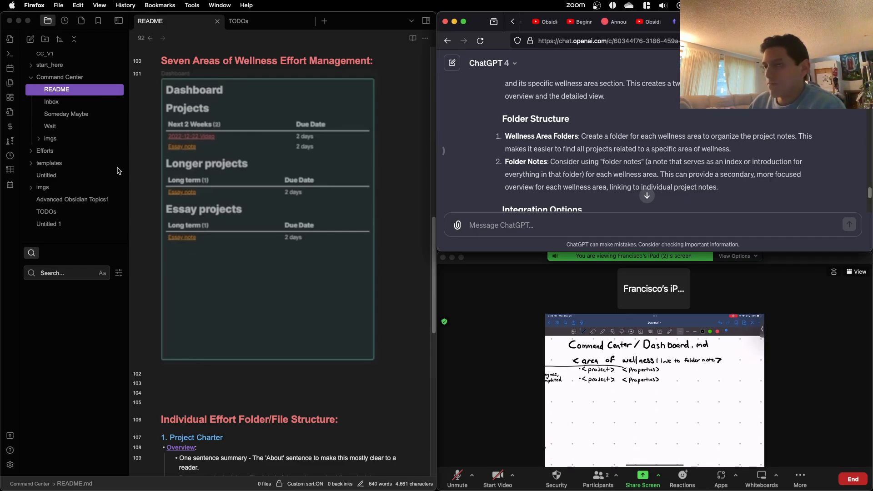
Step: Expand the Efforts folder in the vault and look through its wellness area subfolders from 0 LifeOps to 7 Spiritual
{"action": "left_click", "coordinate": [33, 157]}
{"action": "left_click", "coordinate": [32, 151]}
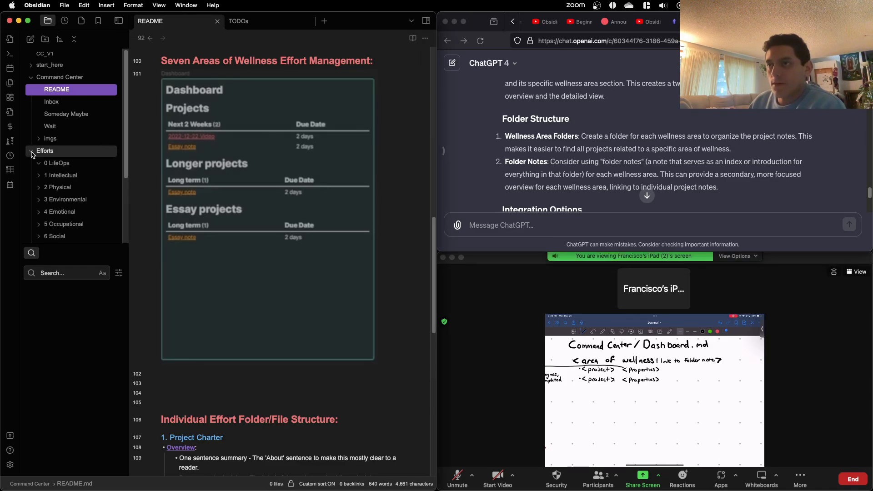
{"action": "scroll", "coordinate": [67, 176], "scroll_direction": "down", "scroll_amount": 1}
{"action": "scroll", "coordinate": [66, 176], "scroll_direction": "down", "scroll_amount": 1}
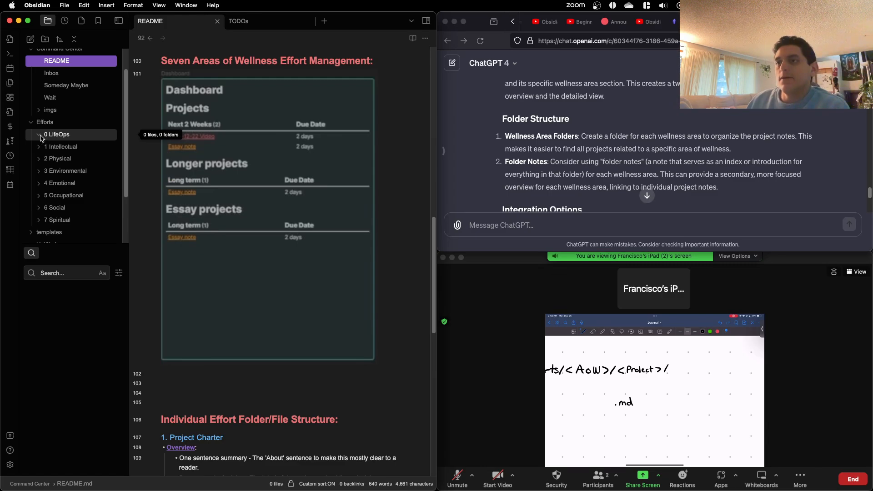
{"action": "scroll", "coordinate": [59, 173], "scroll_direction": "down", "scroll_amount": 3}
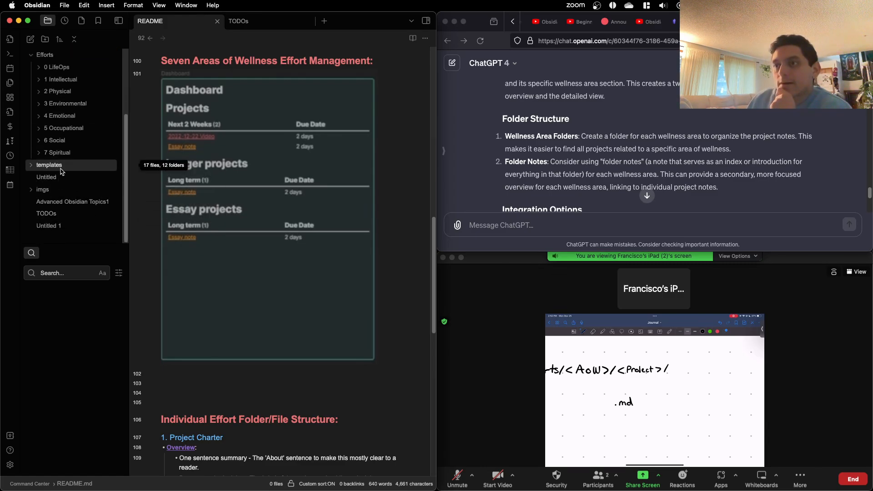
Step: Expand template_effort in the templates folder and show the notes inside its 1_charter and 2_plan_strategy subfolders
{"action": "left_click", "coordinate": [62, 165]}
{"action": "left_click", "coordinate": [63, 180]}
{"action": "scroll", "coordinate": [69, 185], "scroll_direction": "down", "scroll_amount": 2}
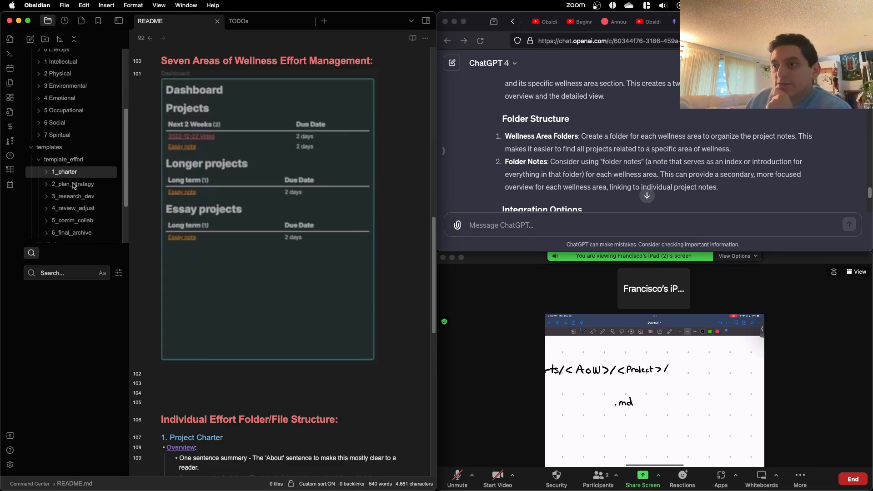
{"action": "left_click", "coordinate": [69, 154]}
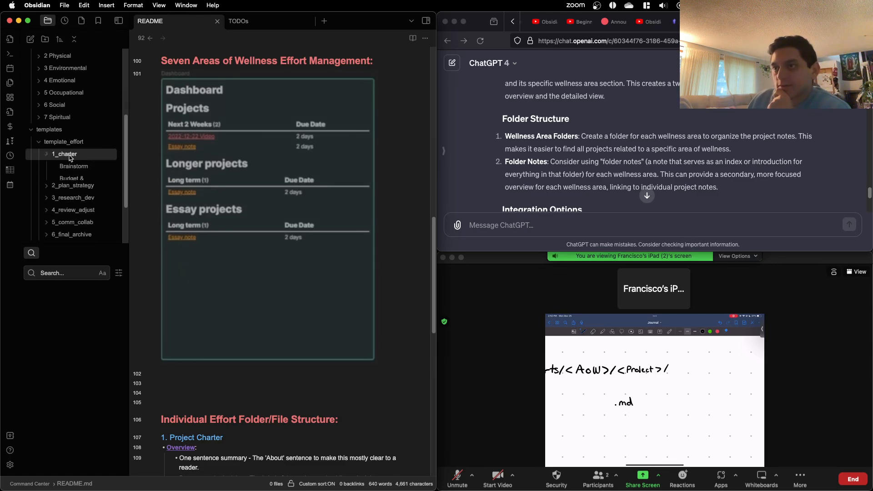
{"action": "left_click", "coordinate": [70, 156]}
{"action": "left_click", "coordinate": [71, 157]}
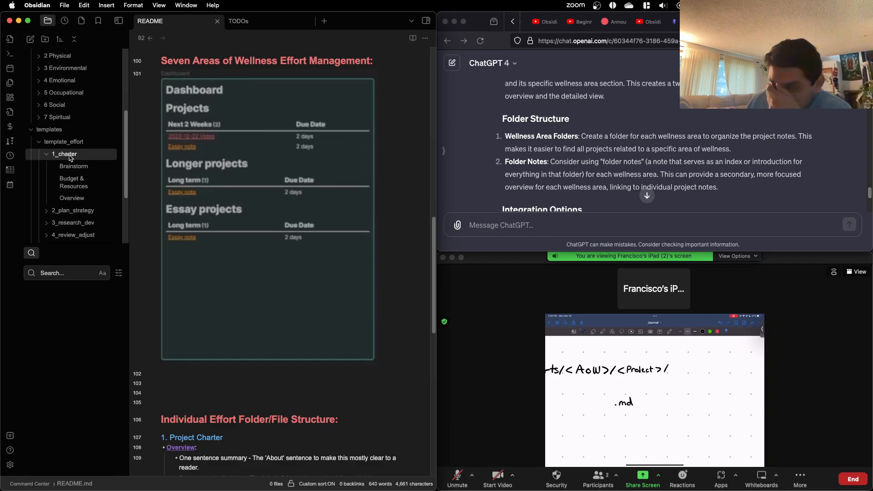
{"action": "left_click", "coordinate": [84, 211]}
{"action": "scroll", "coordinate": [83, 213], "scroll_direction": "down", "scroll_amount": 2}
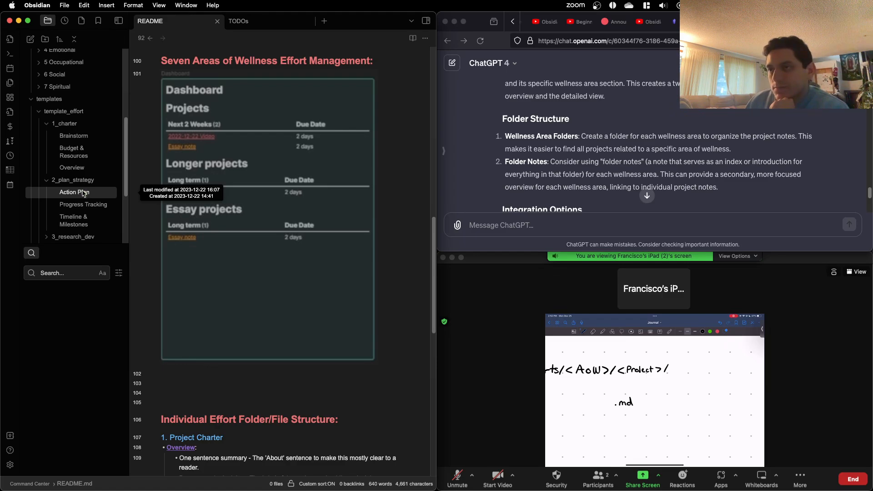
Step: Look through the Action Plan, Progress Tracking and Timeline & Milestones template notes, plus the charter's Overview note
{"action": "left_click", "coordinate": [86, 193]}
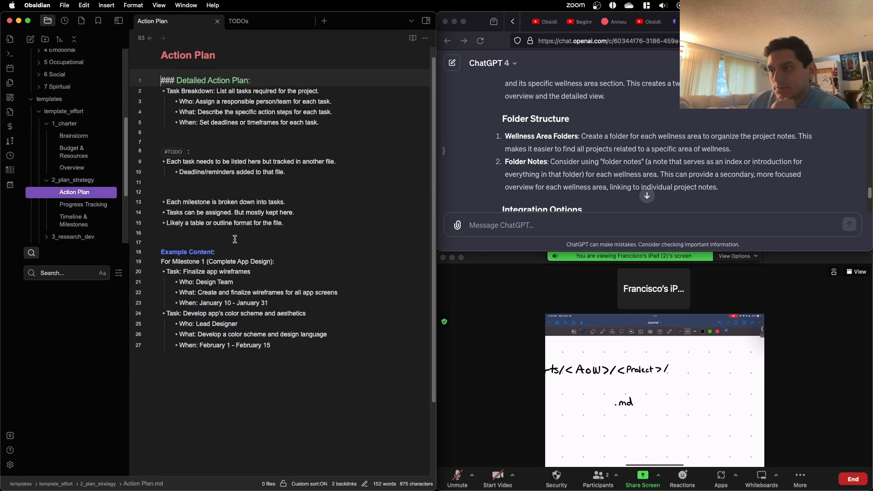
{"action": "left_click", "coordinate": [91, 203]}
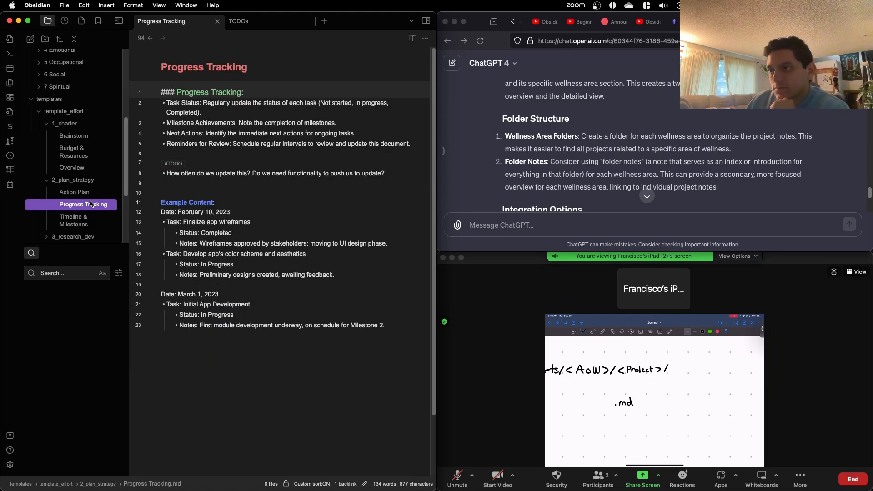
{"action": "left_click", "coordinate": [84, 221]}
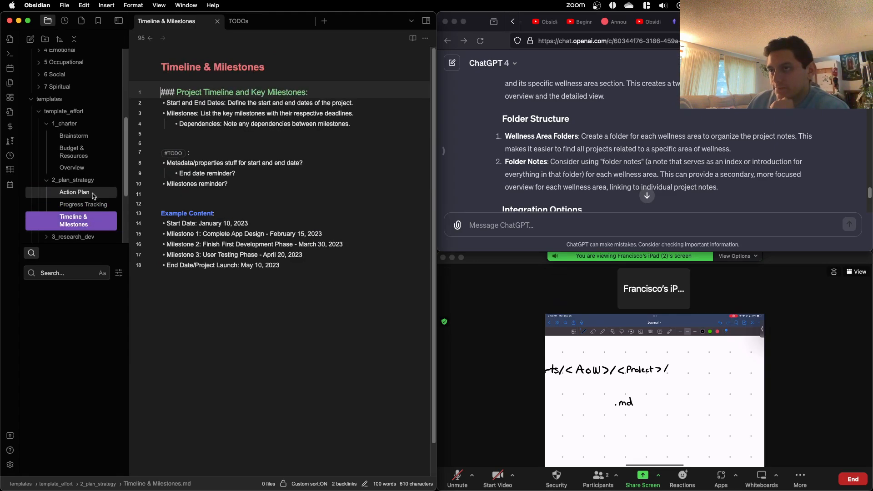
{"action": "left_click", "coordinate": [72, 167]}
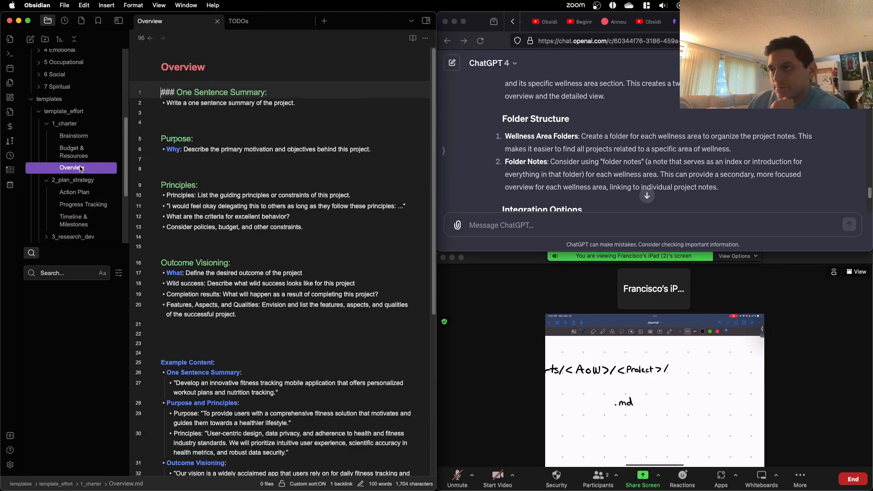
{"action": "scroll", "coordinate": [180, 244], "scroll_direction": "down", "scroll_amount": 8}
Step: Compare the three 2_plan_strategy notes as candidates for the project's main dashboard-linked note, ending on Timeline & Milestones
{"action": "left_click", "coordinate": [97, 194]}
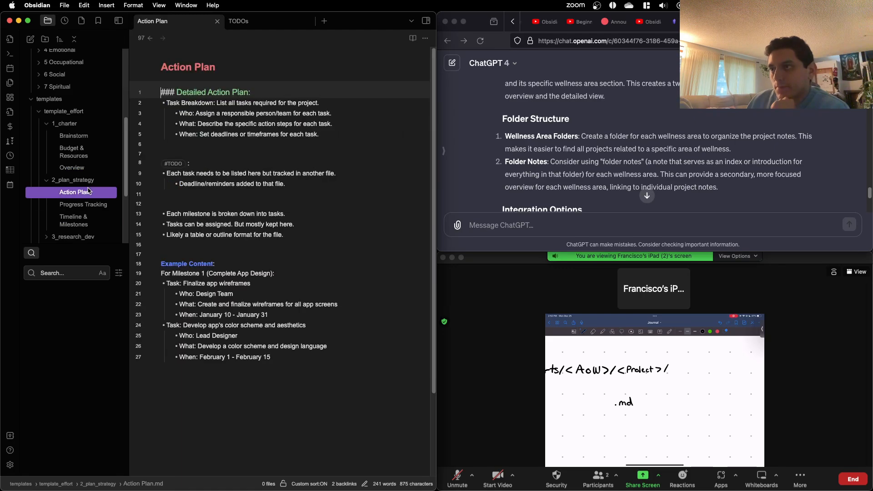
{"action": "left_click", "coordinate": [91, 207]}
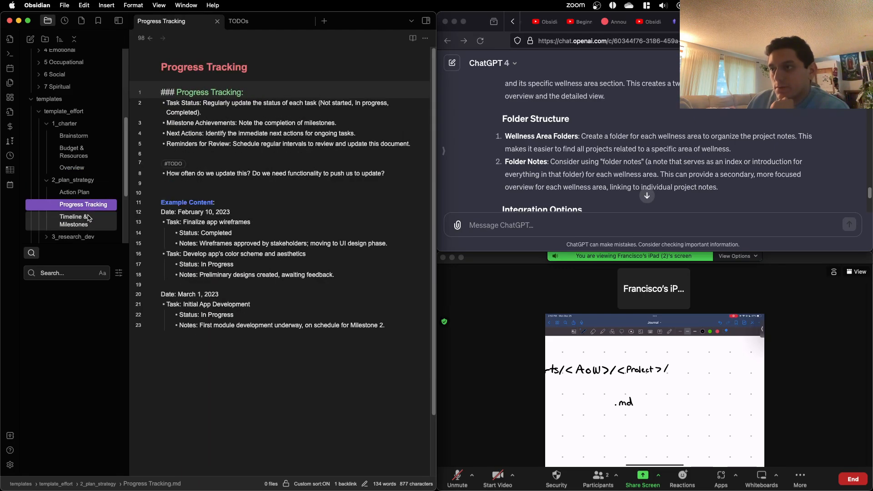
{"action": "left_click", "coordinate": [89, 219]}
{"action": "left_click", "coordinate": [91, 193]}
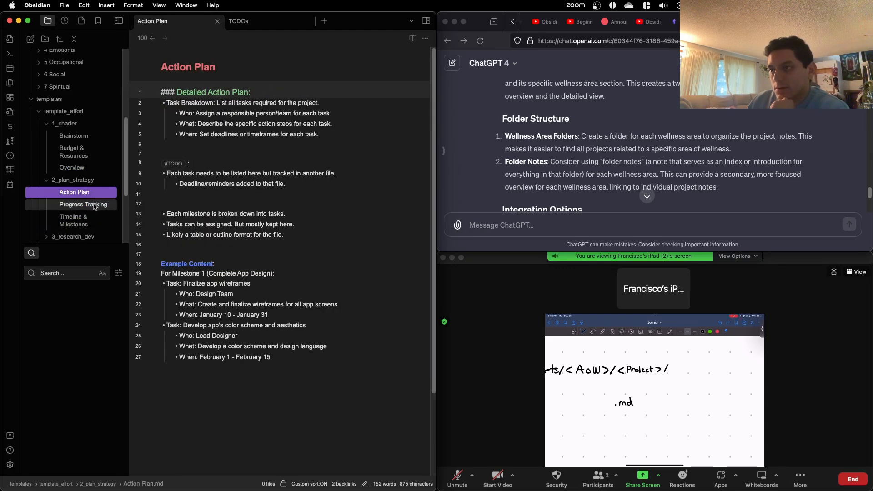
{"action": "left_click", "coordinate": [96, 206]}
{"action": "left_click", "coordinate": [95, 218]}
{"action": "left_click", "coordinate": [96, 206]}
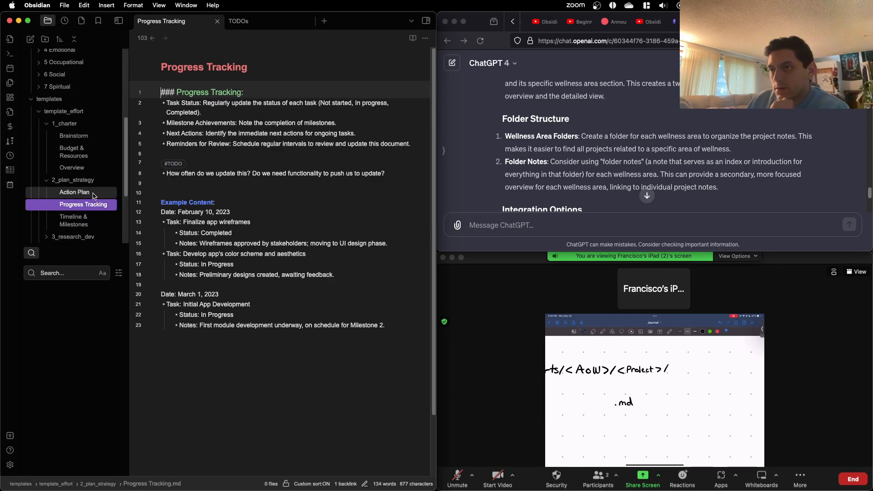
{"action": "left_click", "coordinate": [93, 195]}
{"action": "left_click", "coordinate": [96, 221]}
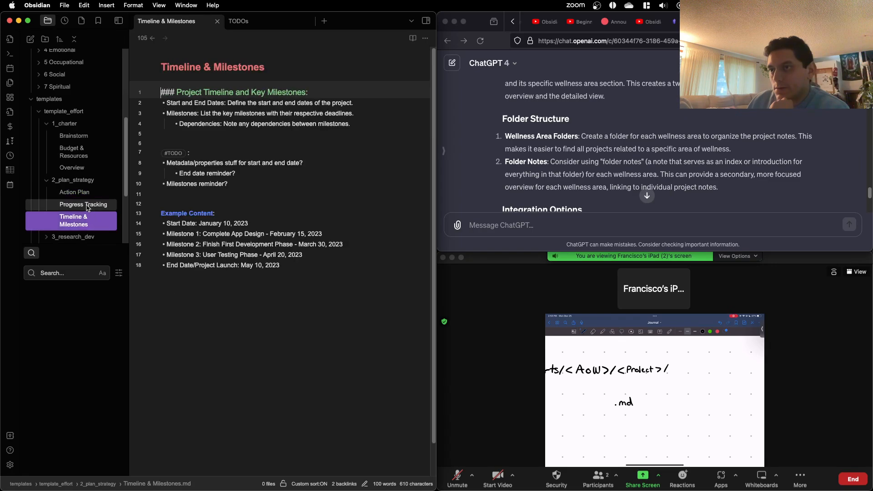
{"action": "left_click", "coordinate": [86, 194]}
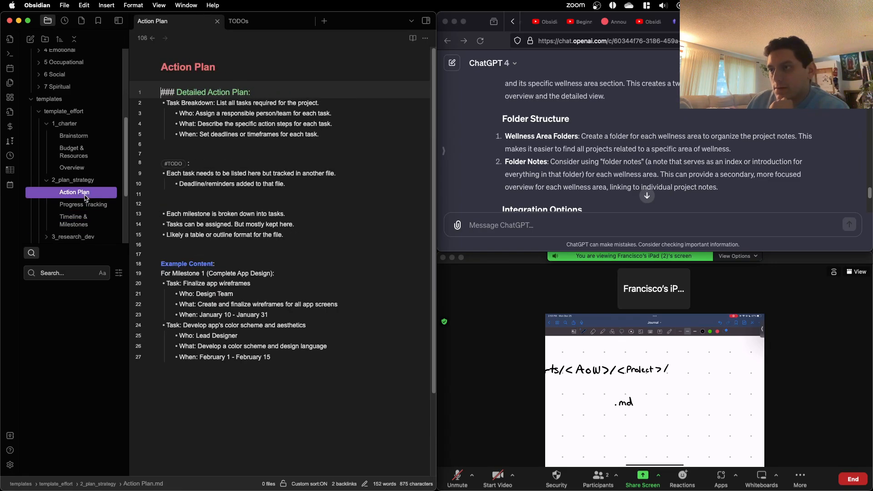
{"action": "left_click", "coordinate": [86, 218]}
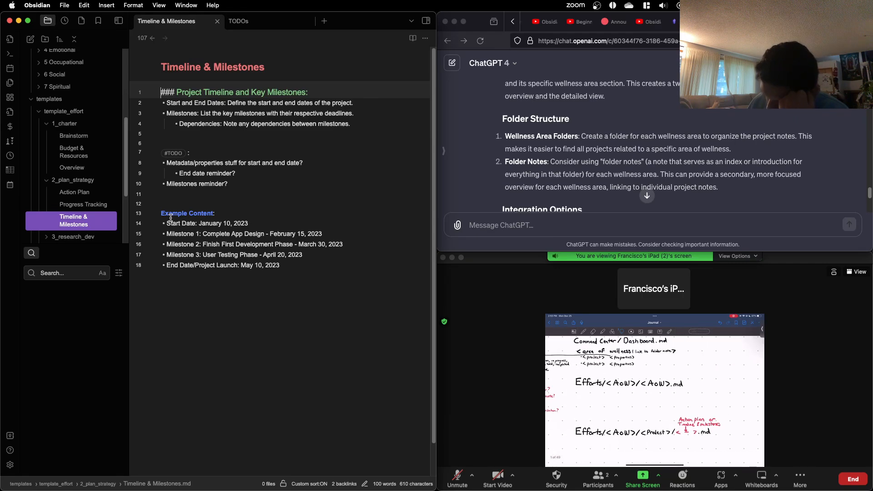
Step: Reread ChatGPT's Detailed Project Notes advice and highlight the full Backlinks for Easy Navigation item
{"action": "left_click", "coordinate": [563, 155]}
{"action": "scroll", "coordinate": [563, 154], "scroll_direction": "down", "scroll_amount": 10}
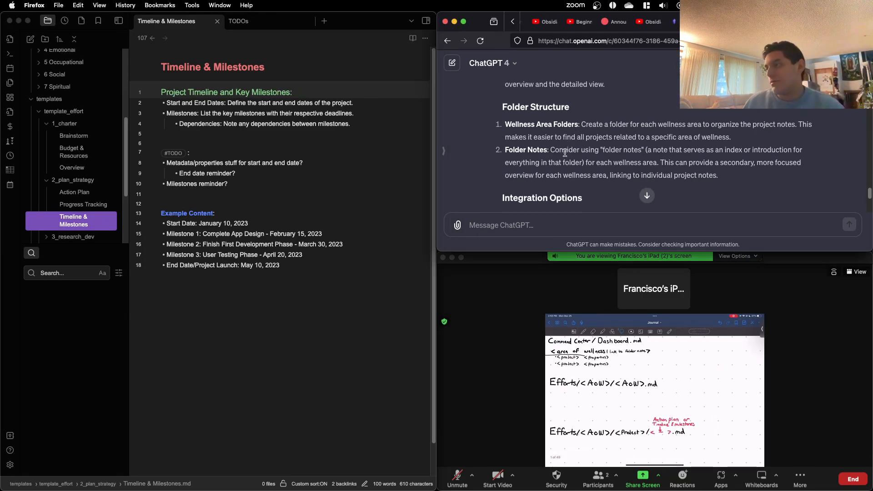
{"action": "scroll", "coordinate": [563, 155], "scroll_direction": "down", "scroll_amount": 5}
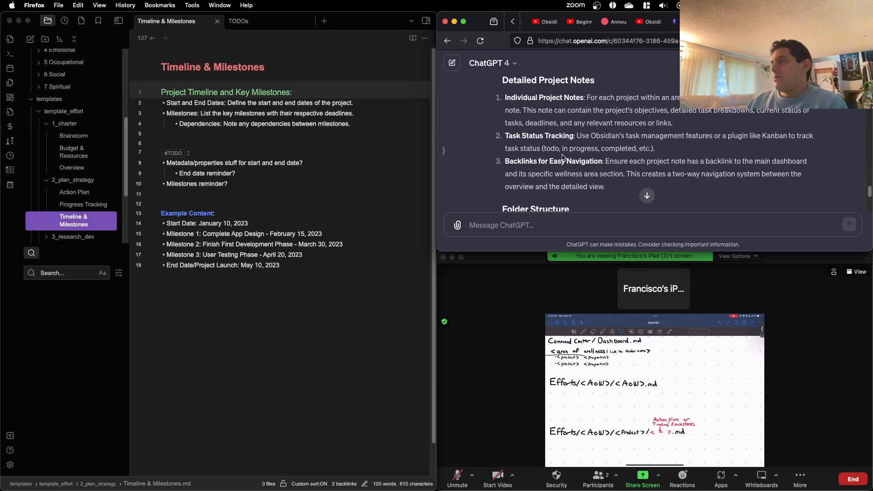
{"action": "left_click_drag", "start_coordinate": [641, 99], "coordinate": [699, 170]}
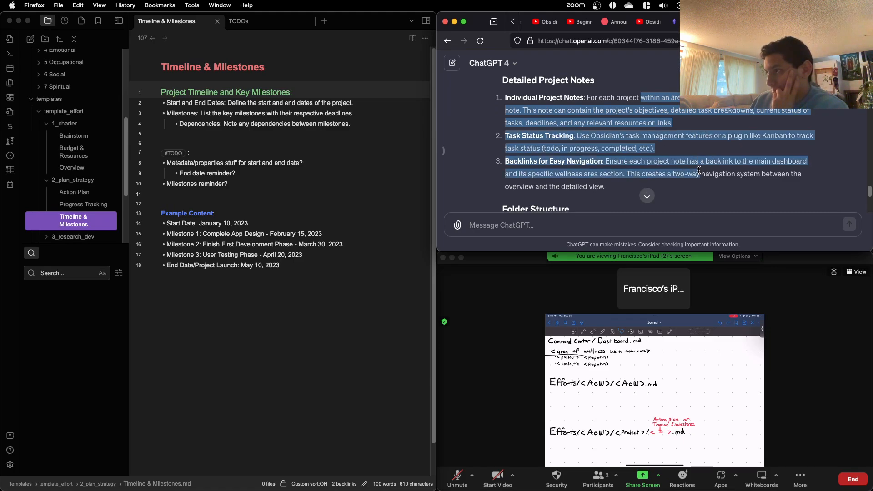
{"action": "left_click", "coordinate": [640, 184]}
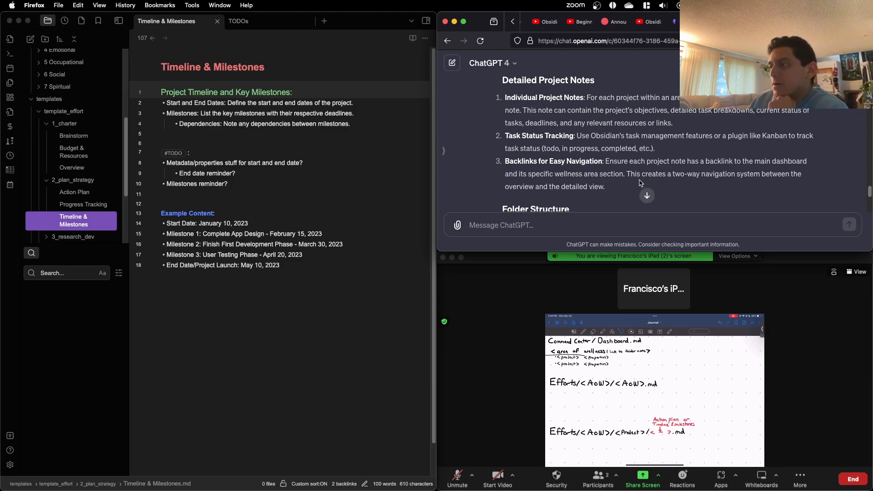
{"action": "left_click_drag", "start_coordinate": [607, 187], "coordinate": [504, 165]}
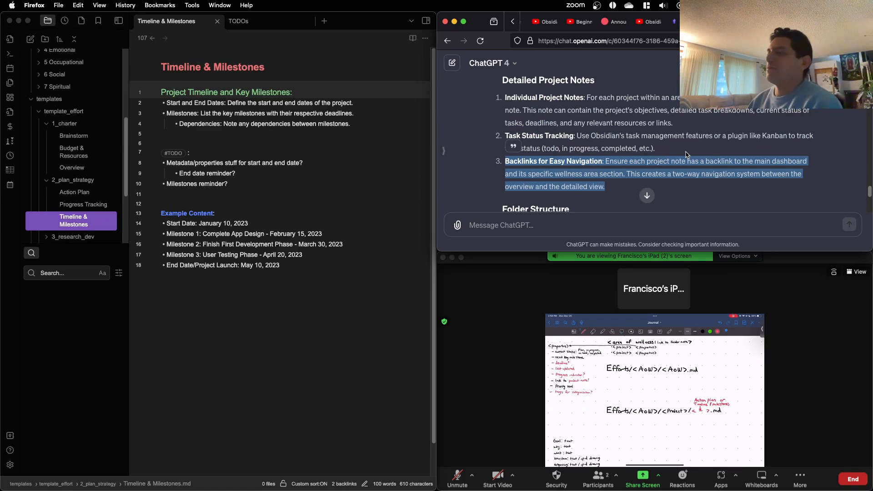
Step: Read ChatGPT's Folder Structure and Integration Options advice and highlight the full Review Section item
{"action": "scroll", "coordinate": [673, 153], "scroll_direction": "down", "scroll_amount": 5}
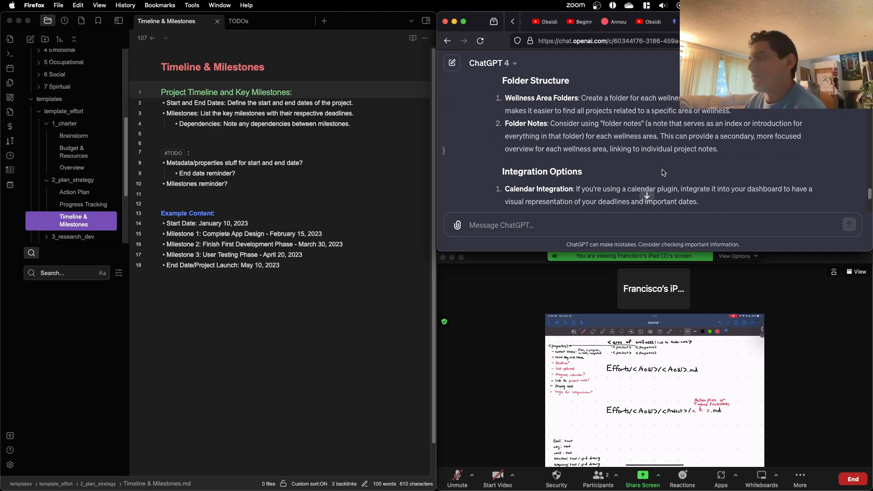
{"action": "scroll", "coordinate": [662, 174], "scroll_direction": "down", "scroll_amount": 2}
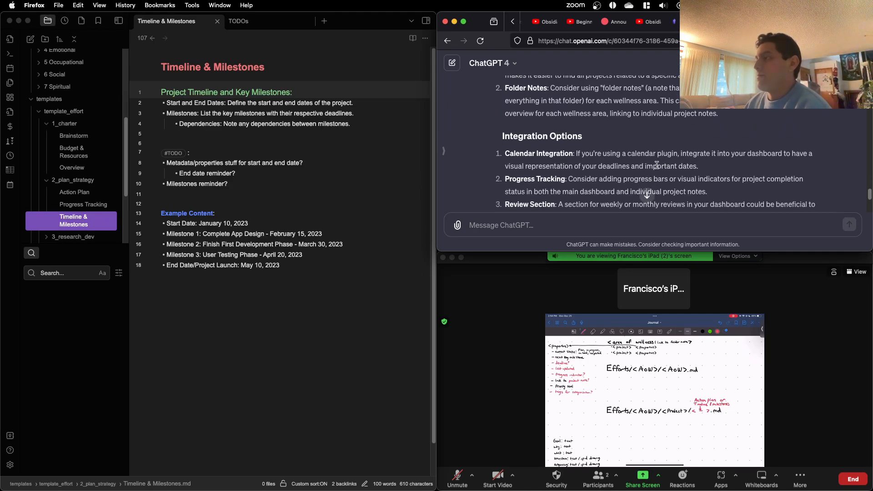
{"action": "scroll", "coordinate": [657, 165], "scroll_direction": "down", "scroll_amount": 1}
{"action": "scroll", "coordinate": [653, 167], "scroll_direction": "up", "scroll_amount": 5}
{"action": "scroll", "coordinate": [651, 168], "scroll_direction": "down", "scroll_amount": 3}
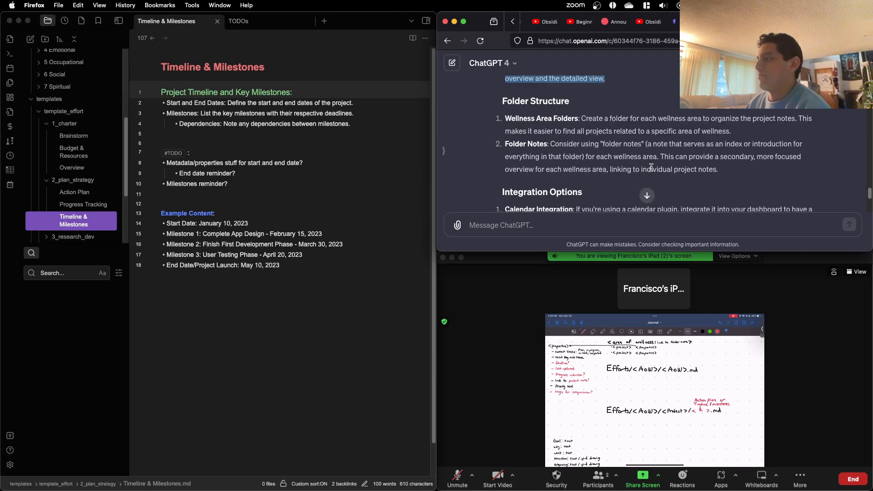
{"action": "scroll", "coordinate": [652, 168], "scroll_direction": "down", "scroll_amount": 3}
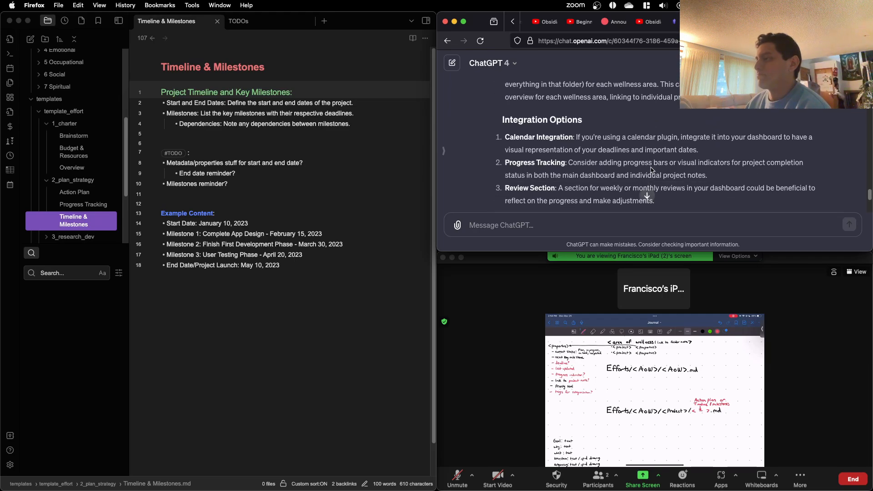
{"action": "scroll", "coordinate": [652, 170], "scroll_direction": "down", "scroll_amount": 2}
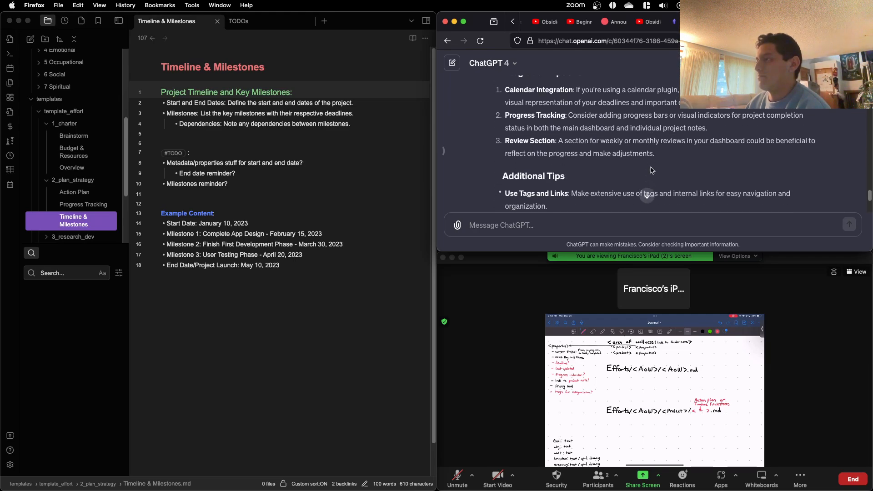
{"action": "left_click_drag", "start_coordinate": [670, 154], "coordinate": [506, 137]}
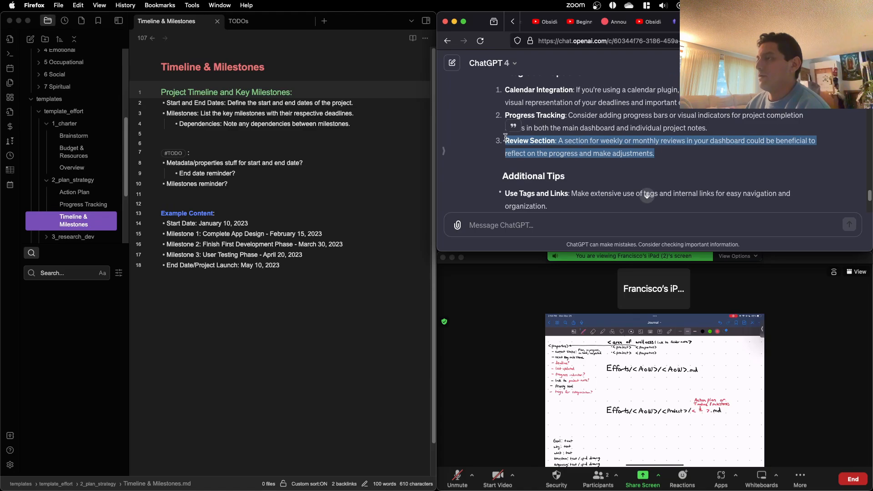
{"action": "left_click", "coordinate": [597, 176]}
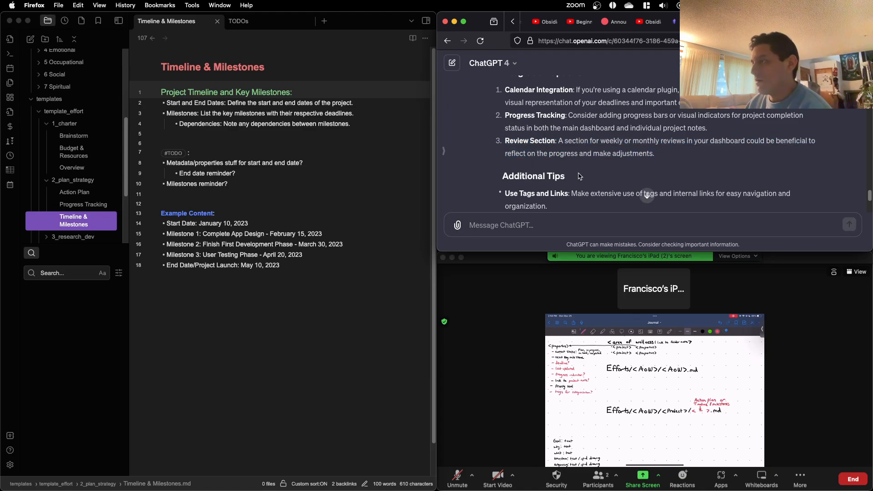
Step: Read ChatGPT's Additional Tips and return to the Dashboard Design section at the start of the answer
{"action": "scroll", "coordinate": [575, 174], "scroll_direction": "down", "scroll_amount": 1}
{"action": "scroll", "coordinate": [576, 174], "scroll_direction": "down", "scroll_amount": 1}
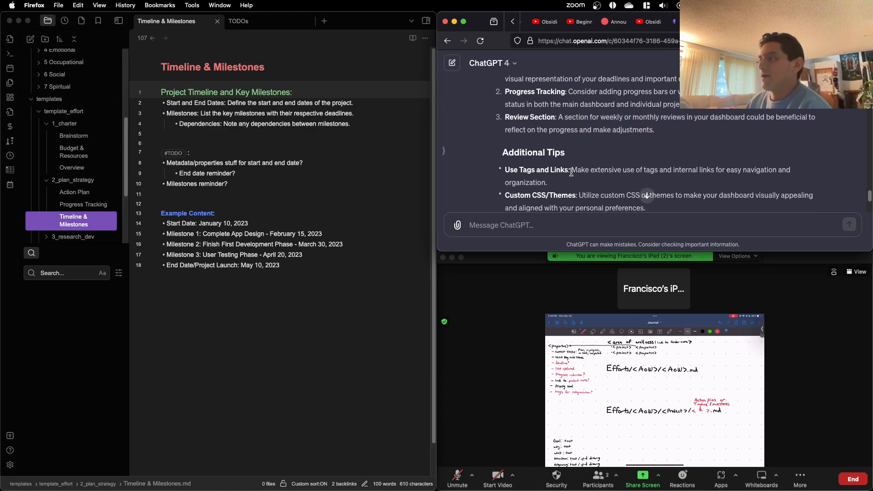
{"action": "scroll", "coordinate": [572, 171], "scroll_direction": "down", "scroll_amount": 1}
{"action": "scroll", "coordinate": [571, 172], "scroll_direction": "down", "scroll_amount": 5}
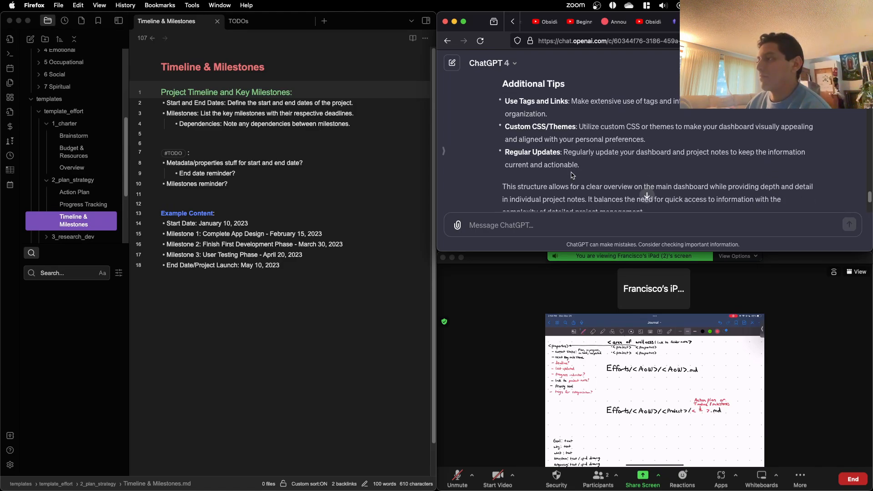
{"action": "scroll", "coordinate": [573, 174], "scroll_direction": "up", "scroll_amount": 15}
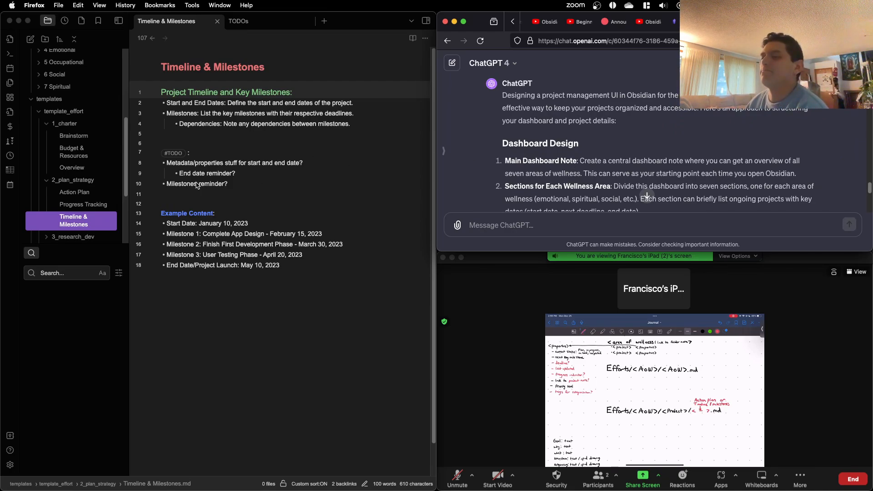
Step: Compare the Action Plan and Timeline & Milestones template notes, ending on Timeline & Milestones
{"action": "left_click", "coordinate": [91, 192]}
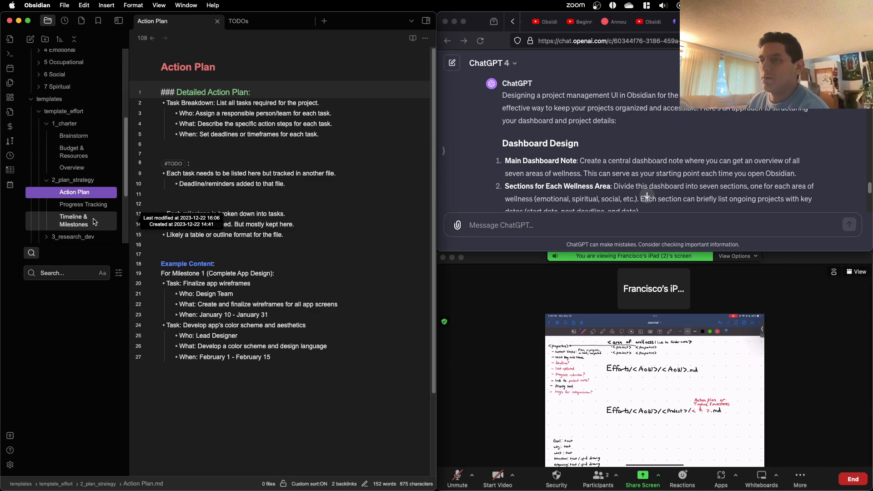
{"action": "left_click", "coordinate": [93, 223]}
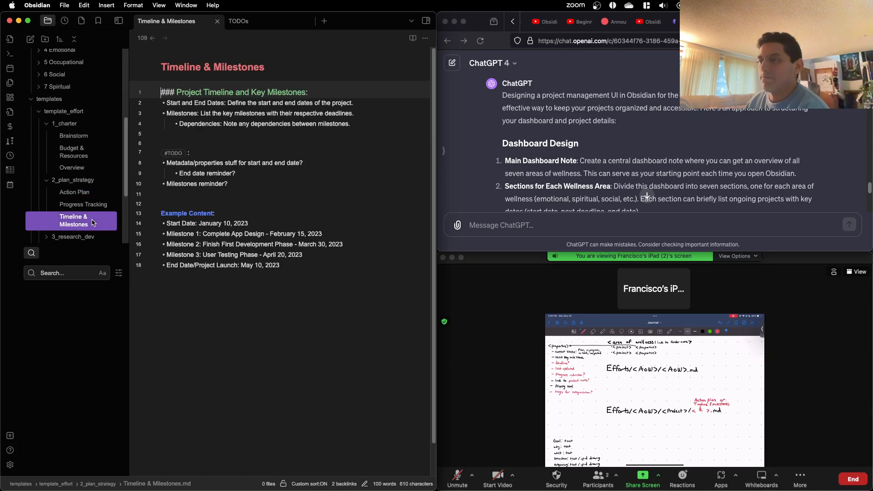
{"action": "left_click", "coordinate": [92, 194]}
{"action": "left_click", "coordinate": [87, 222]}
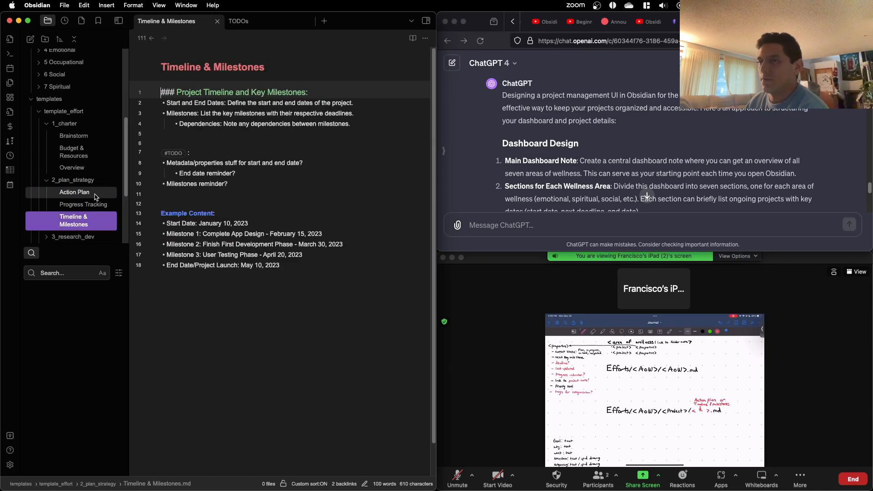
{"action": "left_click", "coordinate": [93, 194]}
{"action": "left_click", "coordinate": [86, 221]}
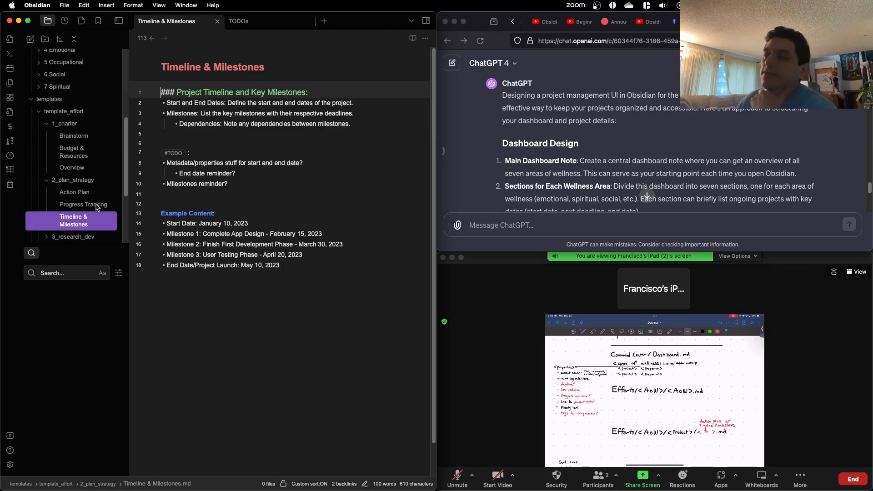
Step: Create a new note in the Command Center folder and title it Effort Dashboard
{"action": "scroll", "coordinate": [64, 122], "scroll_direction": "up", "scroll_amount": 8}
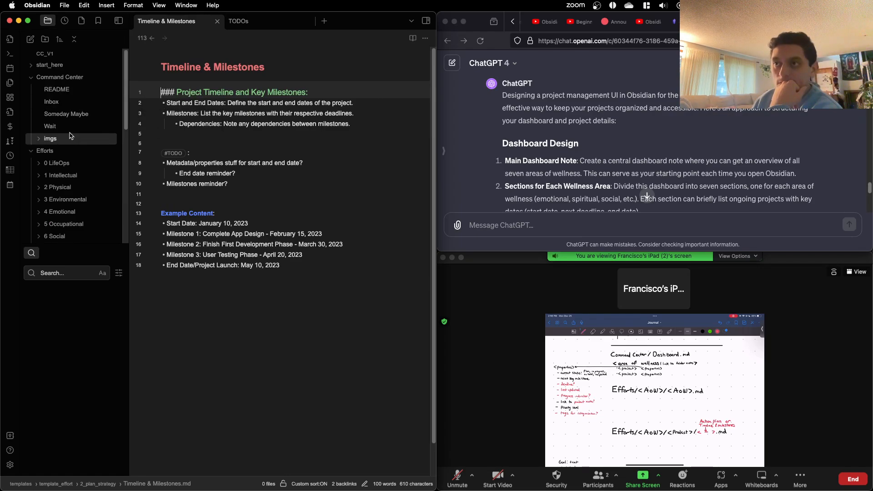
{"action": "left_click", "coordinate": [95, 81]}
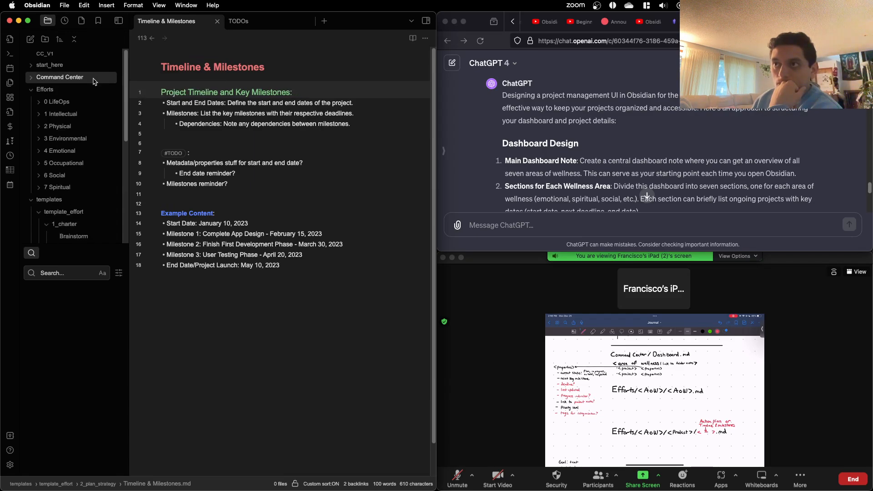
{"action": "left_click", "coordinate": [95, 81]}
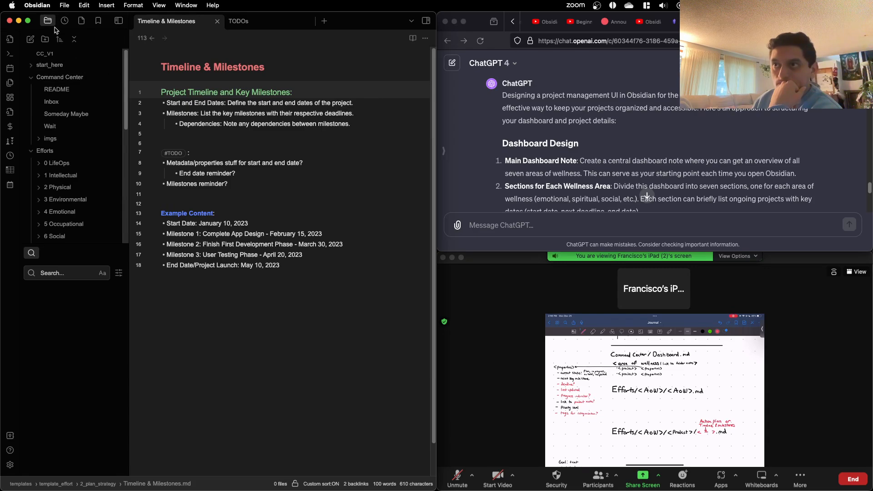
{"action": "right_click", "coordinate": [63, 78]}
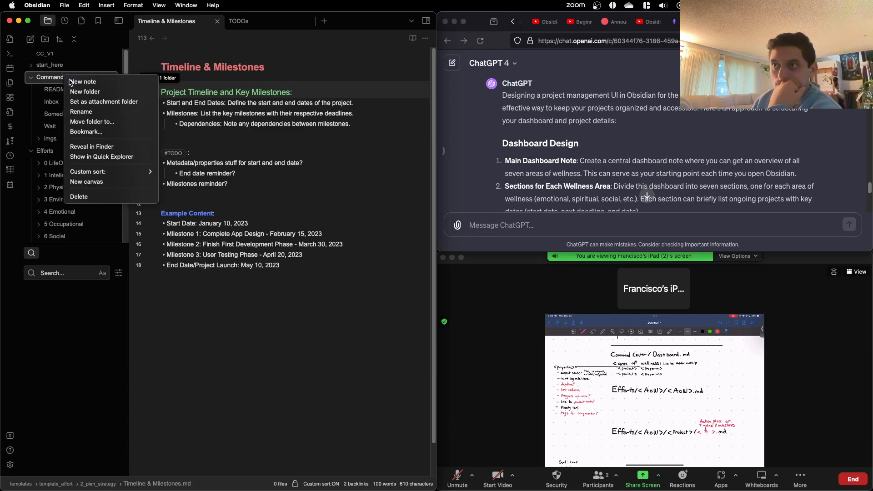
{"action": "left_click", "coordinate": [83, 82]}
{"action": "type", "text": "Effort Das"}
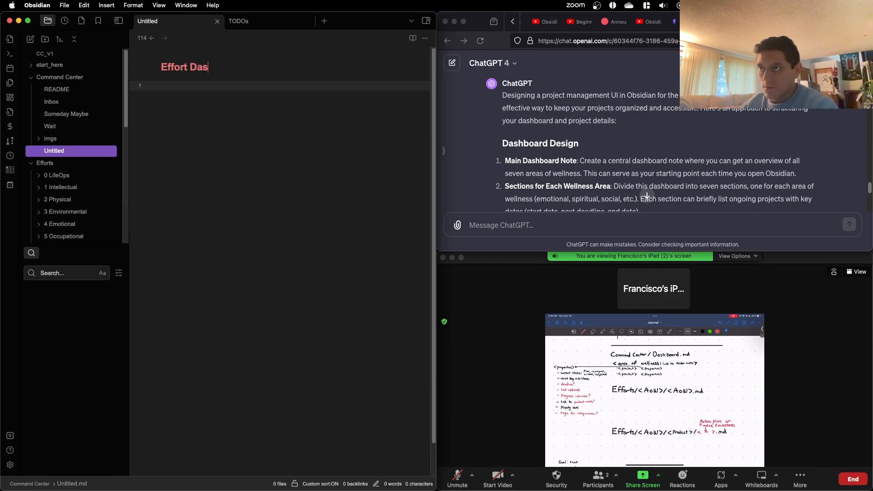
{"action": "type", "text": "hboard"}
{"action": "key", "text": "Return"}
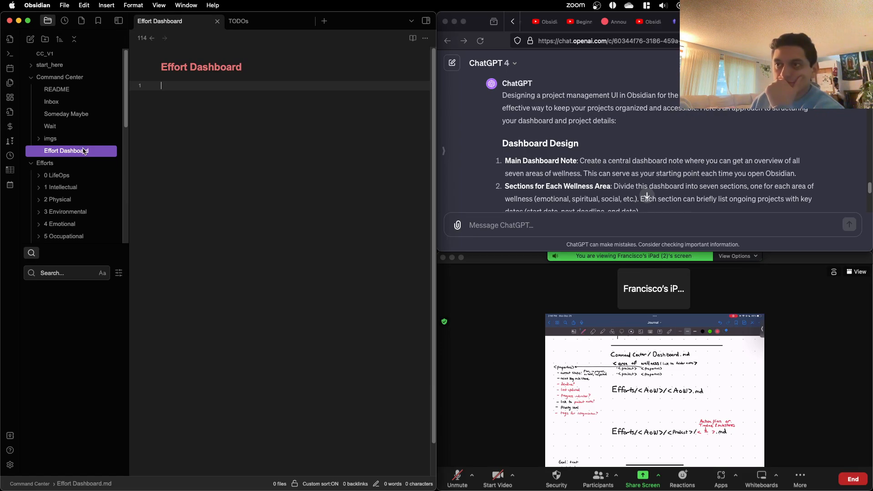
Step: Check the sorting bookmarks, and bookmark the Effort Dashboard note and its siblings for custom sorting
{"action": "left_click", "coordinate": [98, 23]}
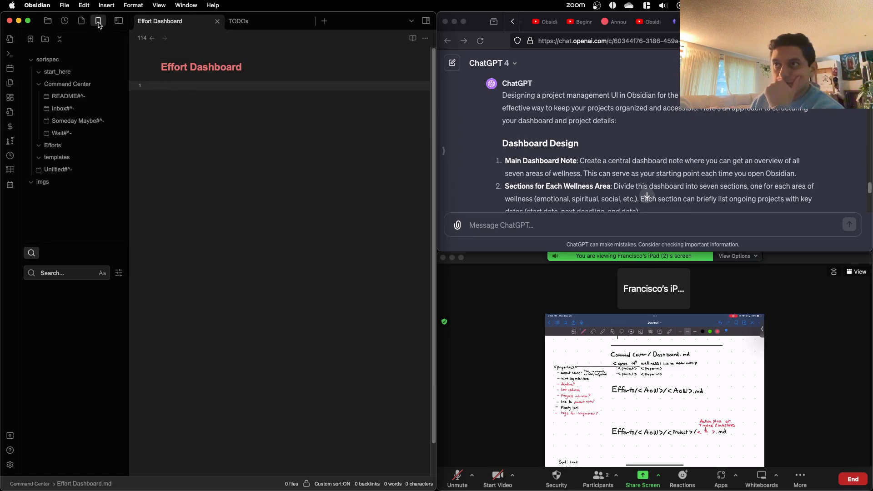
{"action": "left_click", "coordinate": [51, 23]}
{"action": "left_click", "coordinate": [57, 81]}
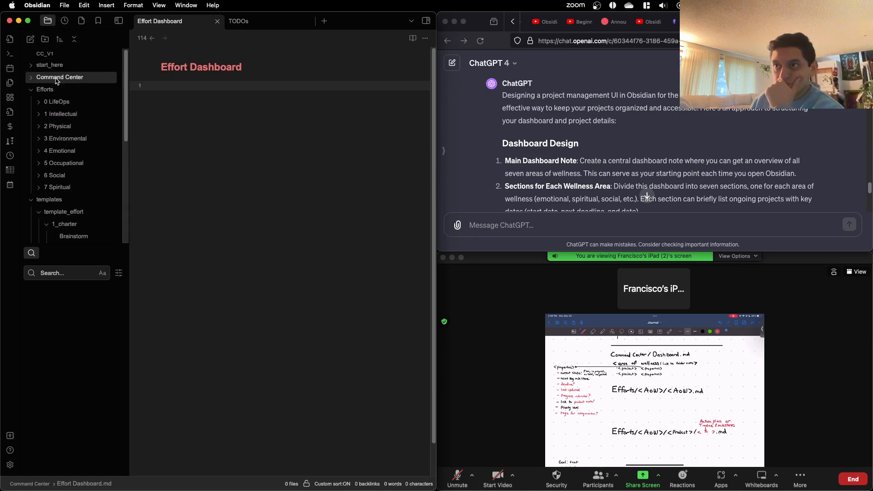
{"action": "left_click", "coordinate": [56, 80]}
{"action": "right_click", "coordinate": [74, 149]}
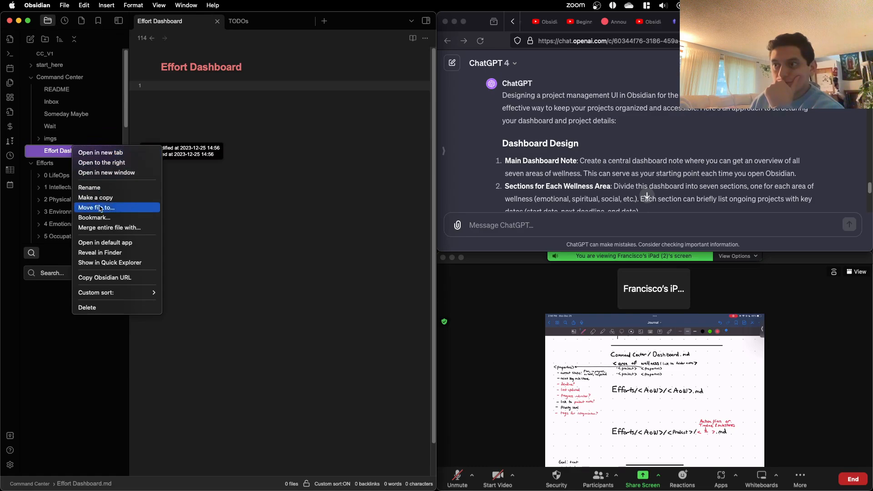
{"action": "mouse_move", "coordinate": [131, 293]}
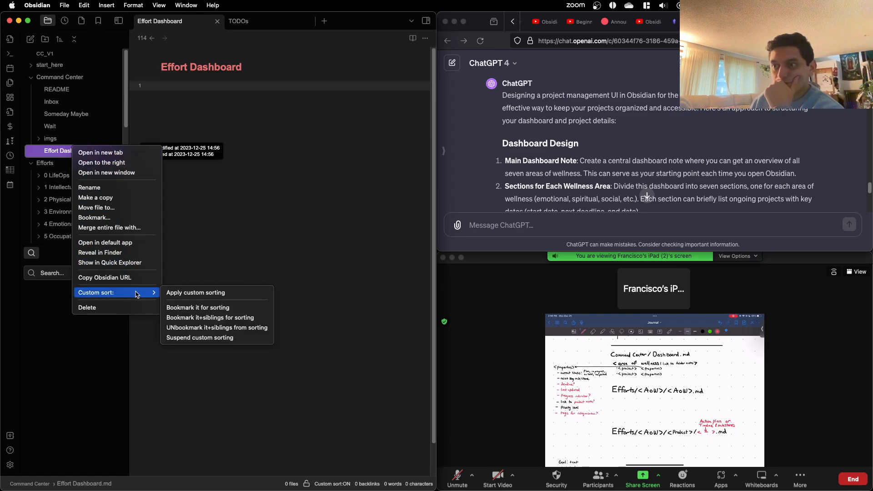
{"action": "left_click", "coordinate": [234, 317]}
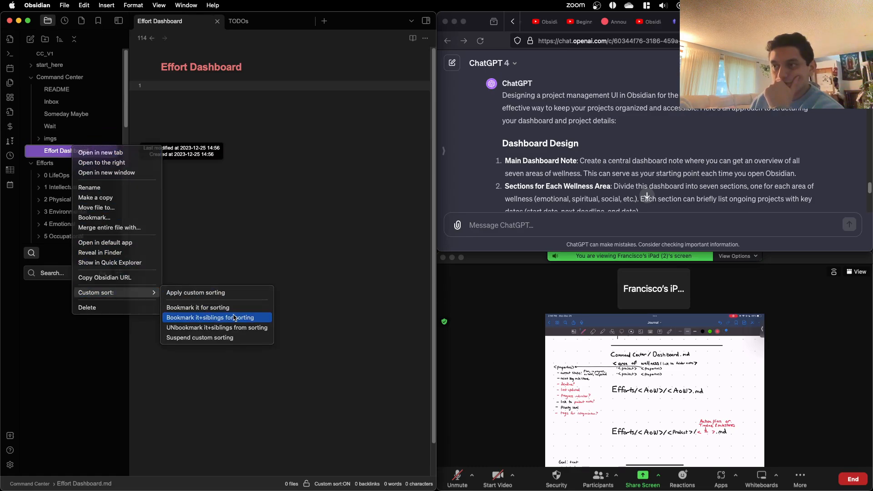
Step: Collapse all folders in the file explorer and move the Effort Dashboard bookmark above imgs in the Command Center sorting group
{"action": "left_click", "coordinate": [75, 40]}
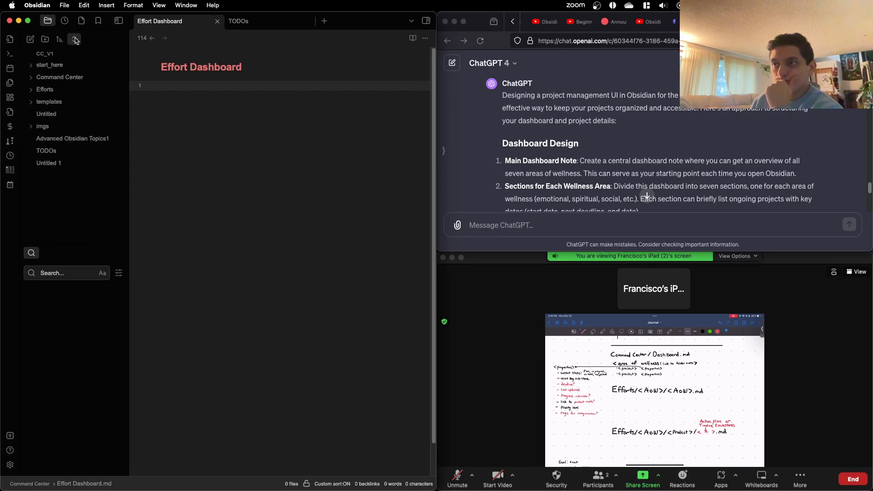
{"action": "left_click", "coordinate": [99, 21]}
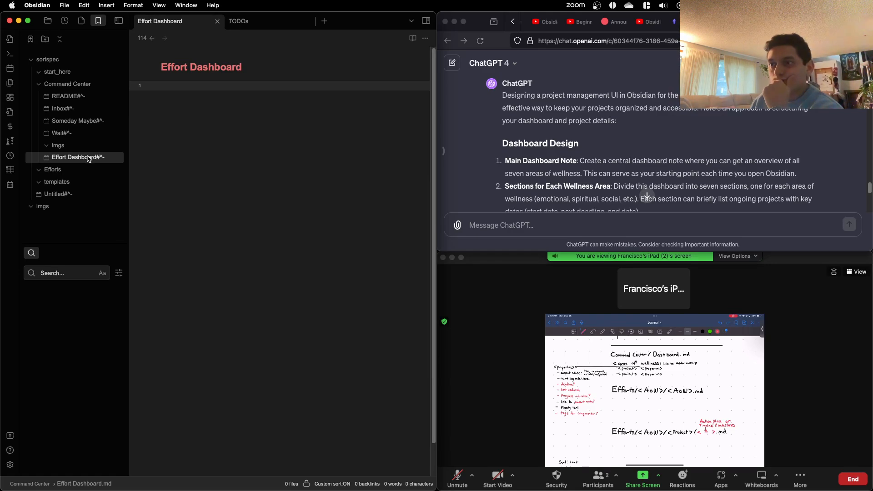
{"action": "left_click_drag", "start_coordinate": [88, 158], "coordinate": [86, 137]}
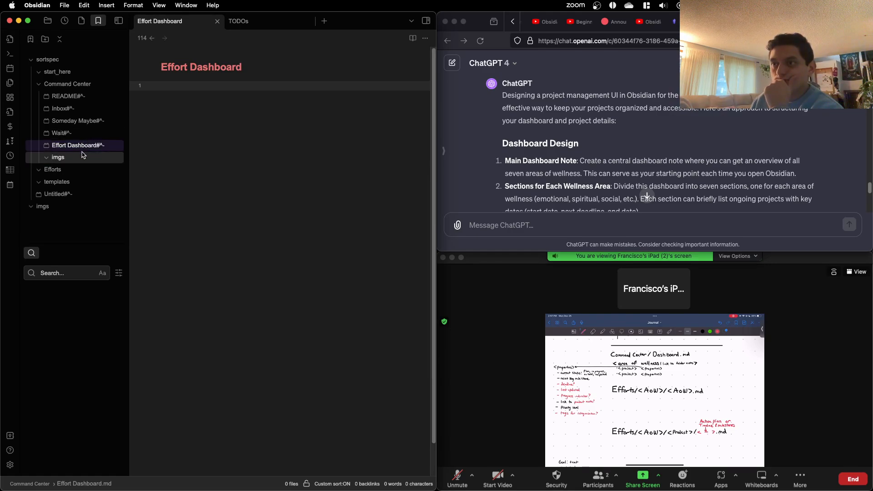
Step: Compare the Command Center folder's file order with the order of its sorting bookmarks, opening the README note along the way
{"action": "left_click", "coordinate": [47, 20]}
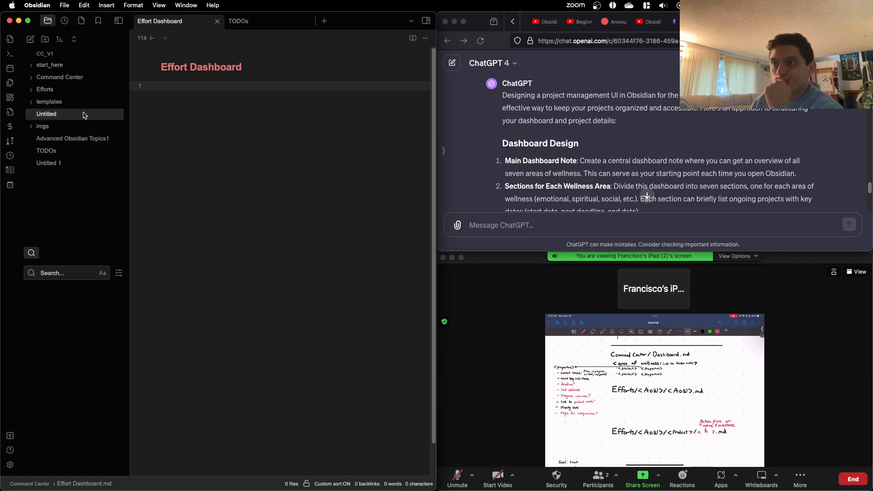
{"action": "left_click", "coordinate": [52, 65]}
{"action": "left_click", "coordinate": [52, 65]}
{"action": "left_click", "coordinate": [61, 79]}
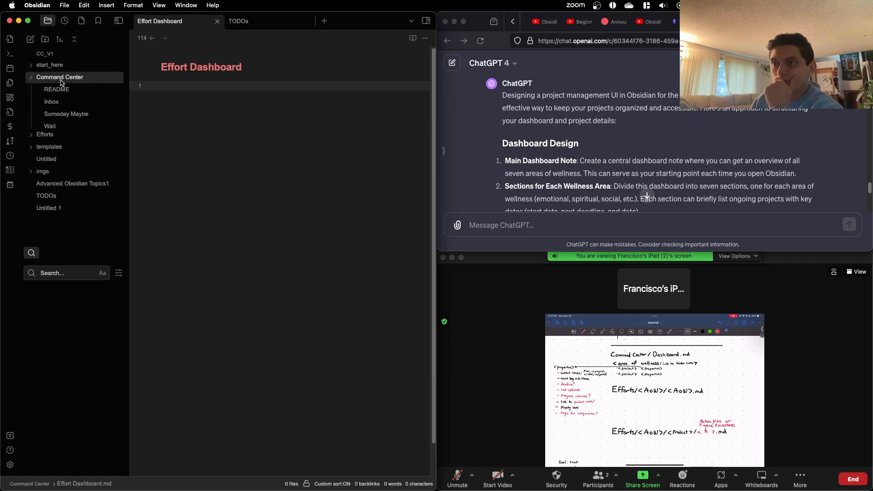
{"action": "left_click", "coordinate": [57, 89]}
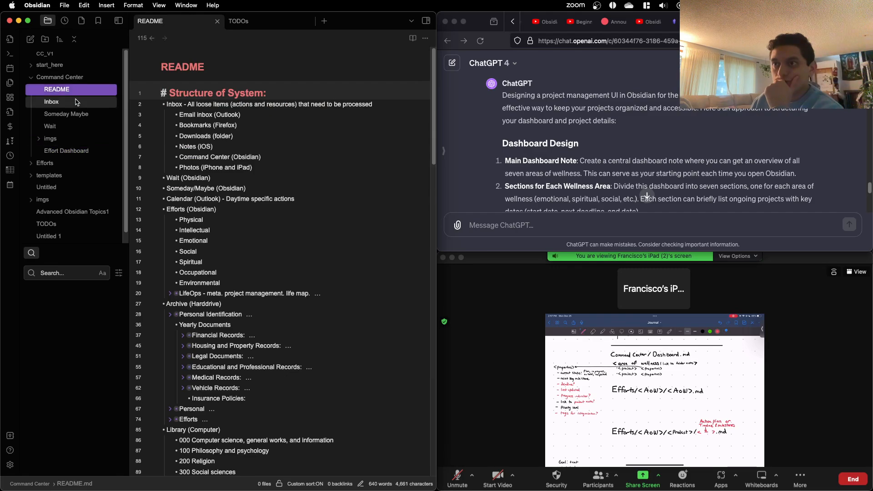
{"action": "left_click", "coordinate": [98, 20]}
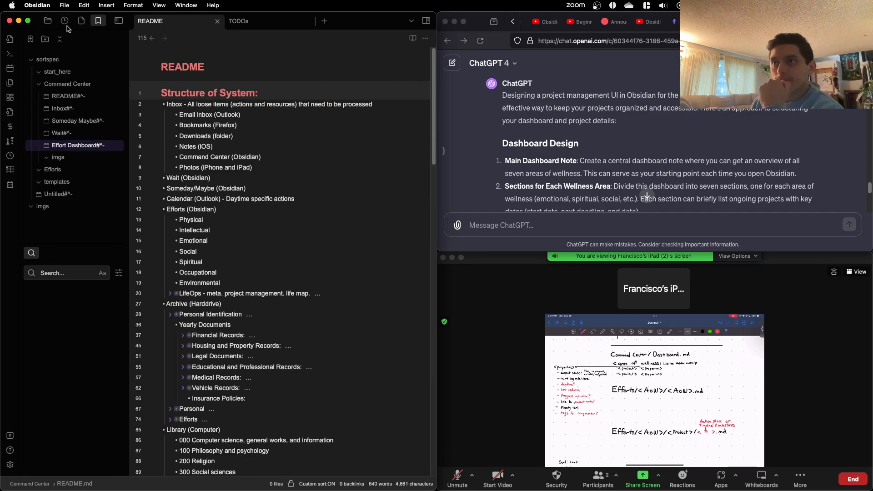
{"action": "left_click", "coordinate": [47, 20]}
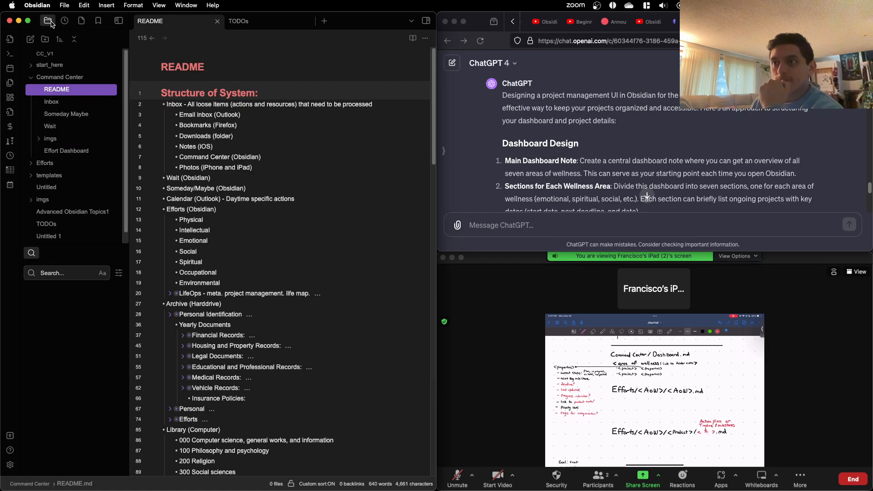
{"action": "left_click", "coordinate": [98, 20]}
Step: Enable and re-apply the custom file explorer sorting, and open the Effort Dashboard note from the Command Center folder
{"action": "left_click", "coordinate": [269, 127]}
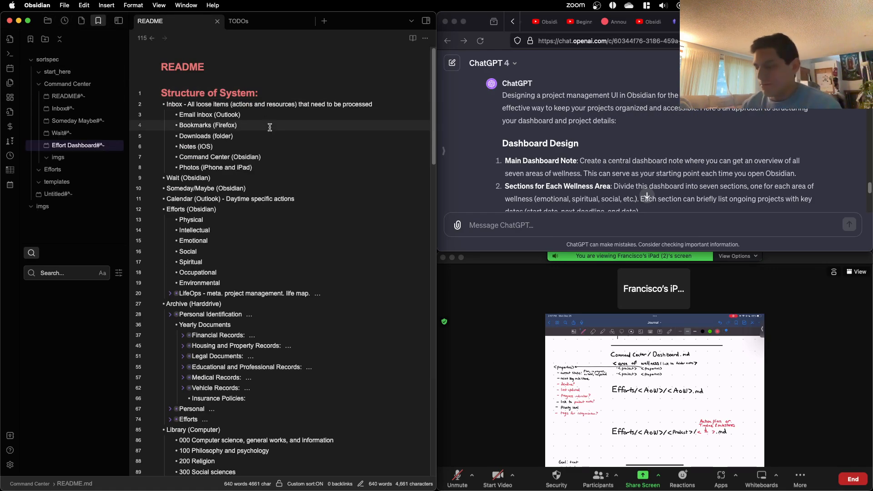
{"action": "key", "text": "super+p"}
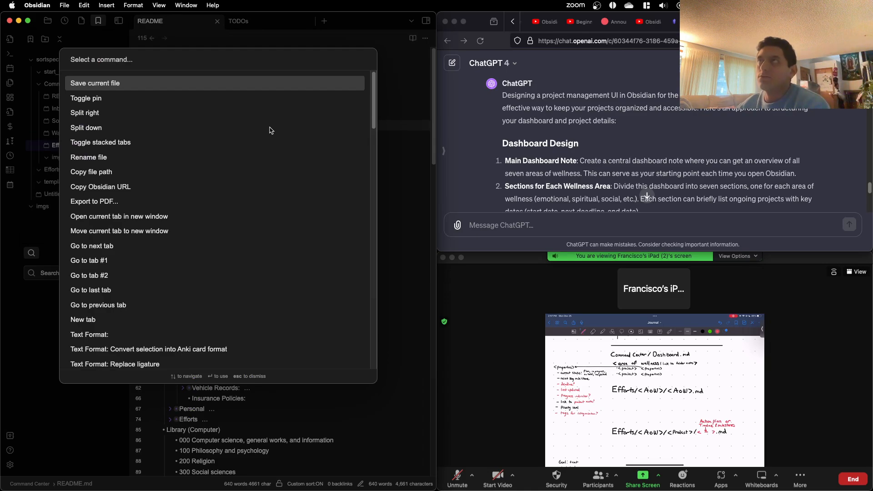
{"action": "type", "text": "custom"}
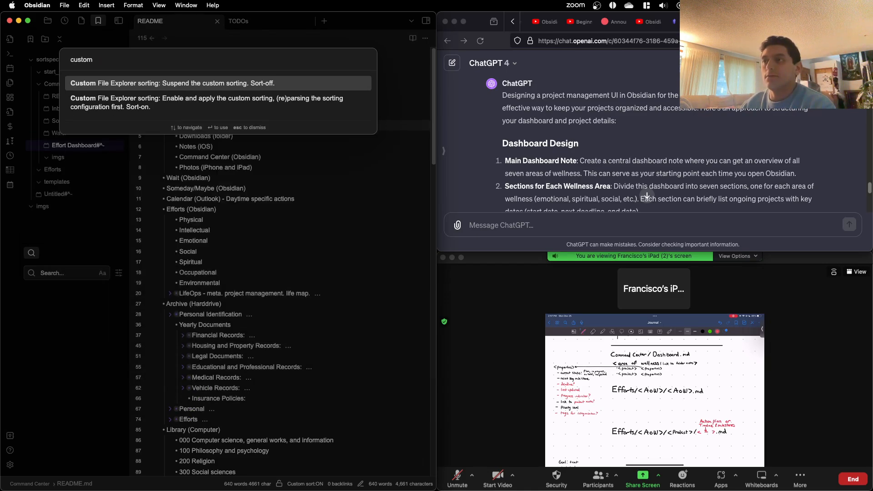
{"action": "key", "text": "Down"}
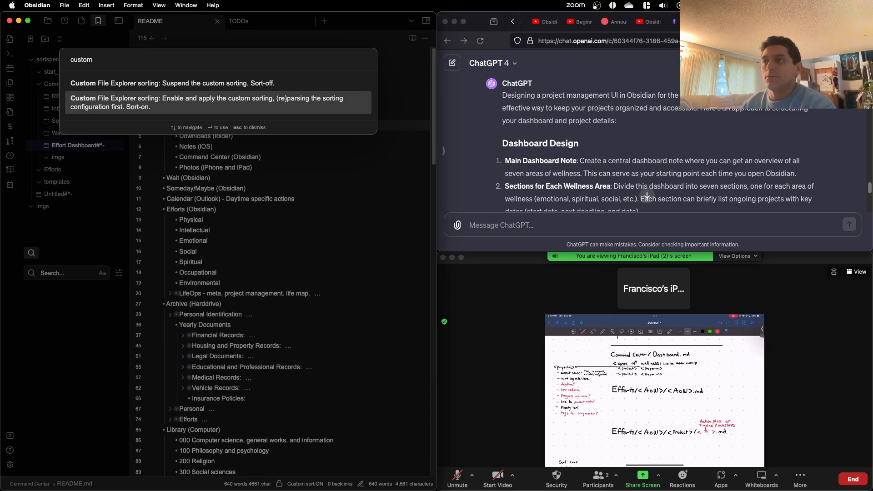
{"action": "key", "text": "Return"}
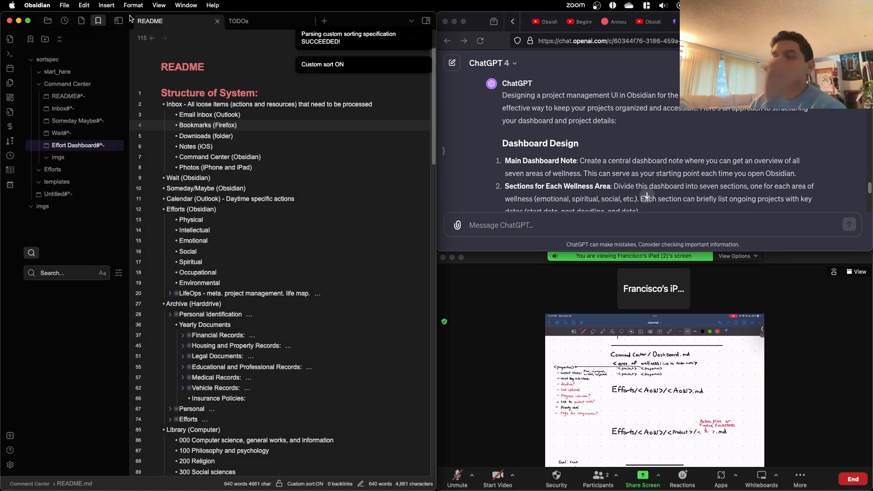
{"action": "left_click", "coordinate": [47, 21]}
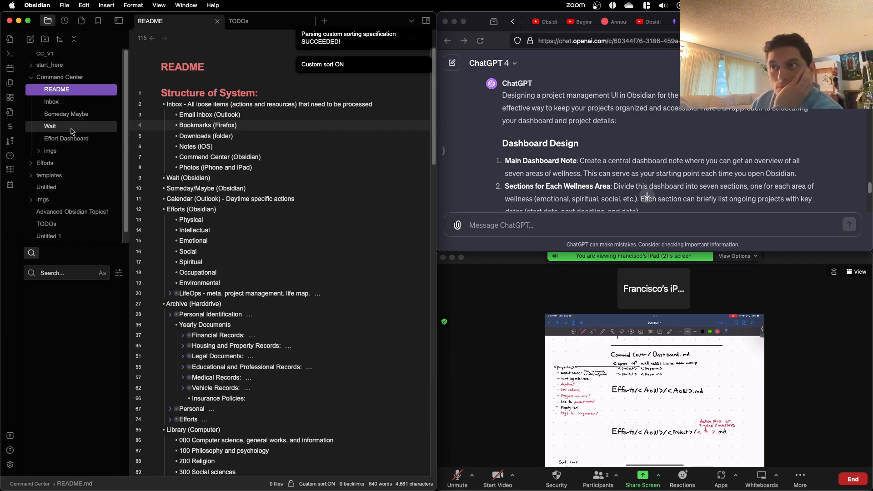
{"action": "left_click", "coordinate": [73, 143]}
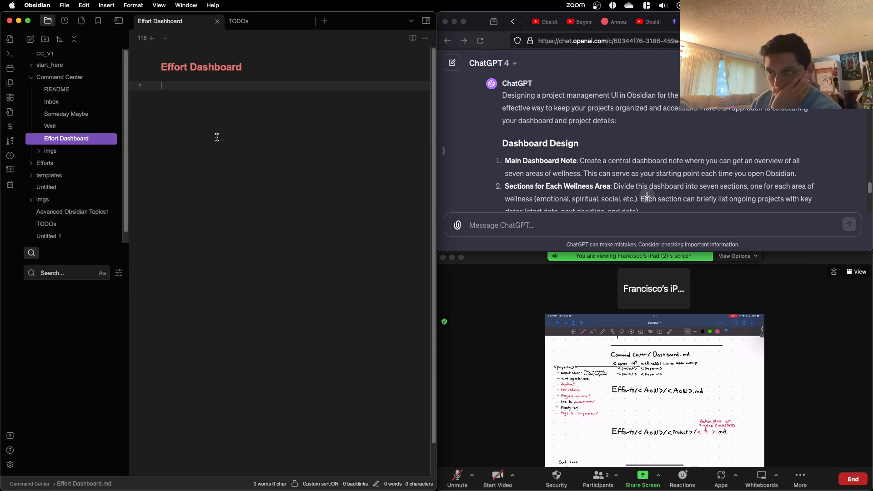
Step: Check the contents of the Untitled and Untitled 1 notes, and delete the Untitled 1 note
{"action": "scroll", "coordinate": [78, 148], "scroll_direction": "down", "scroll_amount": 1}
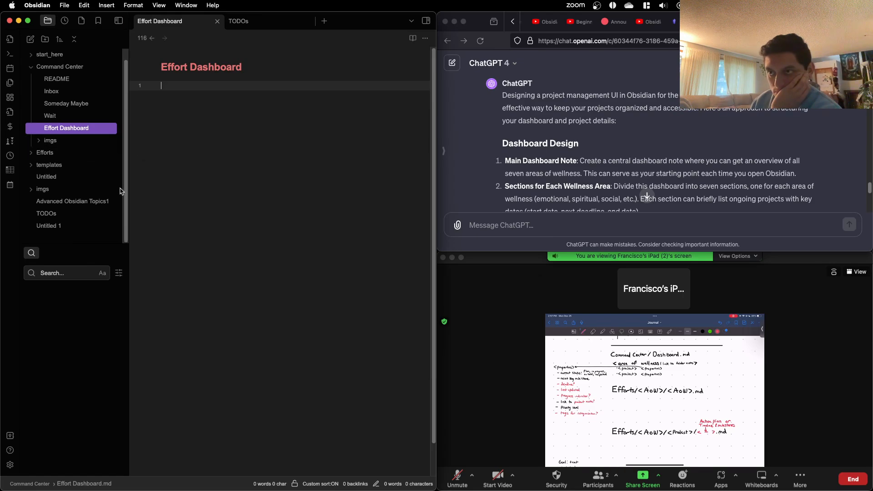
{"action": "left_click", "coordinate": [84, 181]}
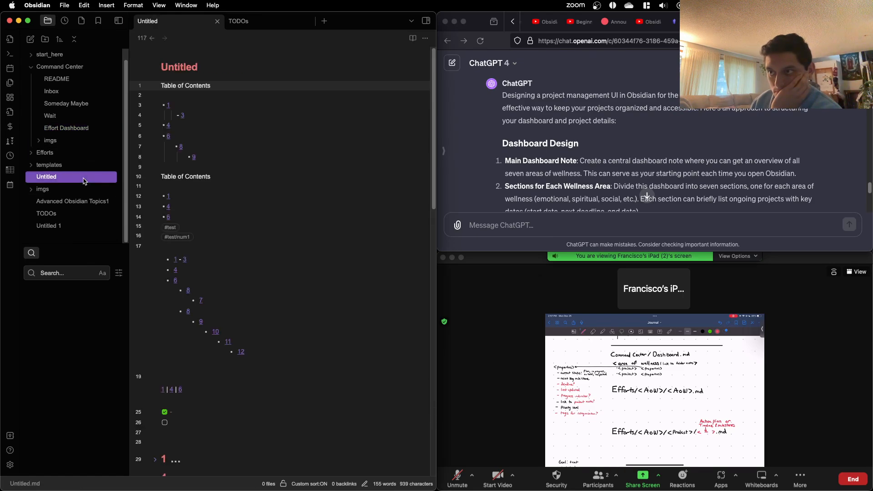
{"action": "scroll", "coordinate": [217, 182], "scroll_direction": "down", "scroll_amount": 10}
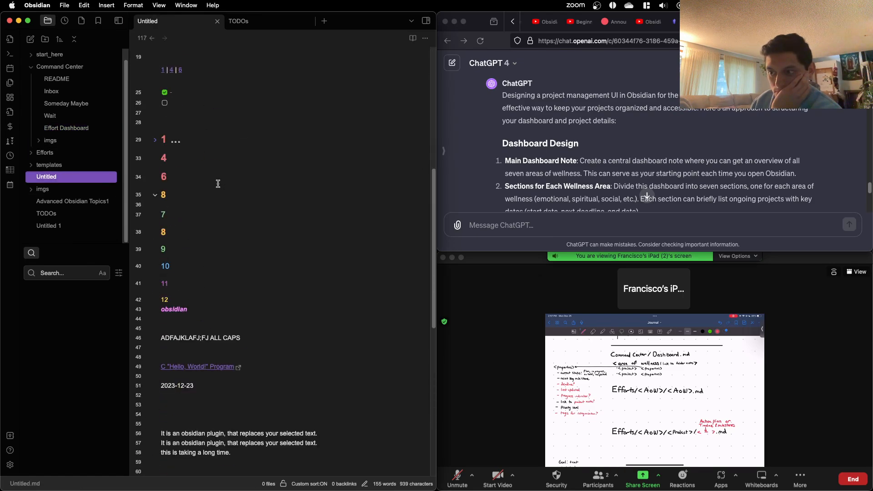
{"action": "left_click", "coordinate": [80, 190]}
{"action": "left_click", "coordinate": [79, 194]}
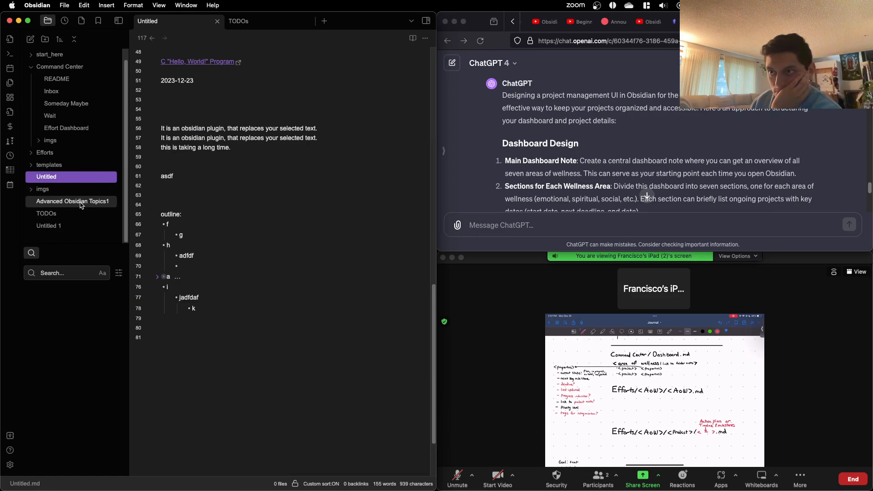
{"action": "left_click", "coordinate": [78, 228]}
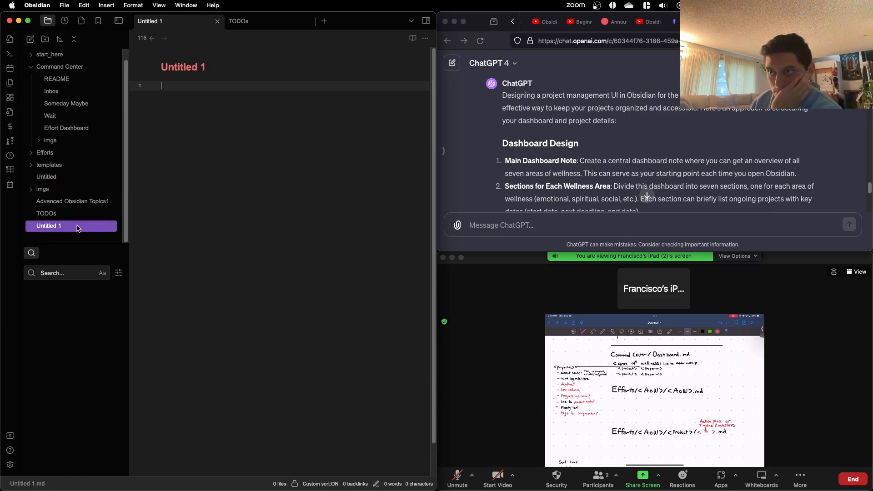
{"action": "right_click", "coordinate": [78, 230]}
{"action": "left_click", "coordinate": [108, 389]}
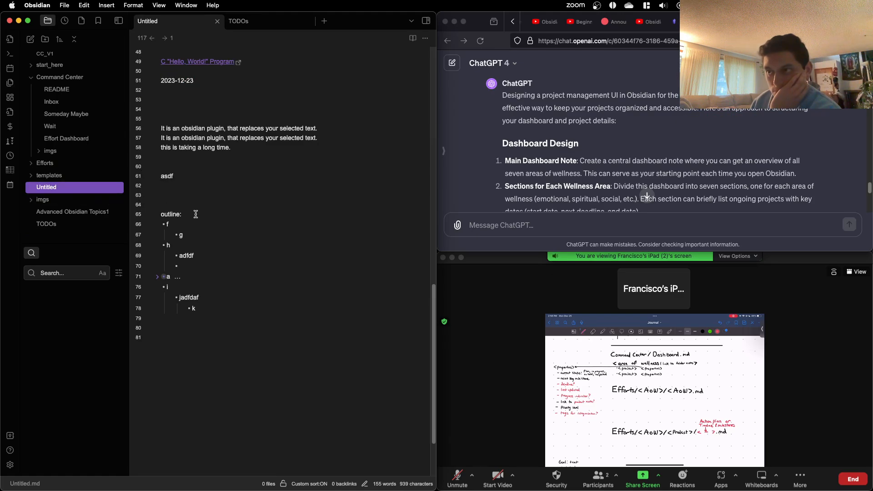
Step: Expand the Efforts folder and rename its 0 LifeOps subfolder to LifeOps
{"action": "left_click", "coordinate": [81, 163]}
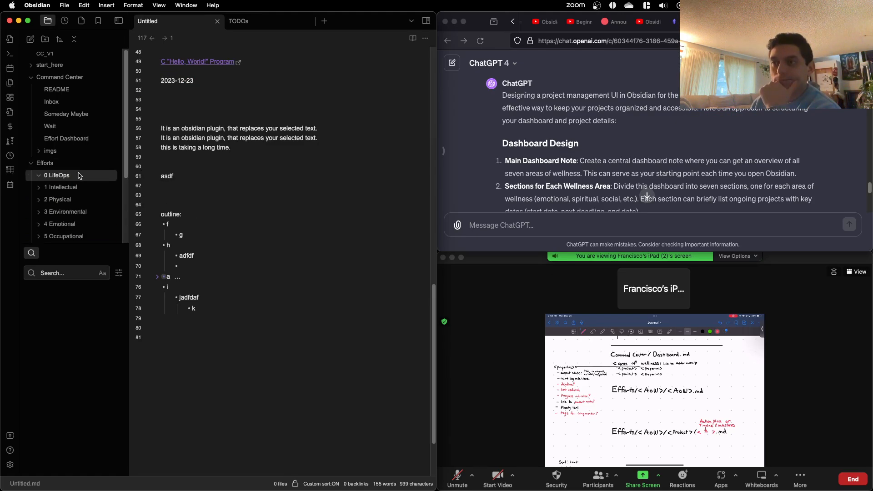
{"action": "scroll", "coordinate": [81, 173], "scroll_direction": "down", "scroll_amount": 2}
{"action": "scroll", "coordinate": [97, 189], "scroll_direction": "down", "scroll_amount": 2}
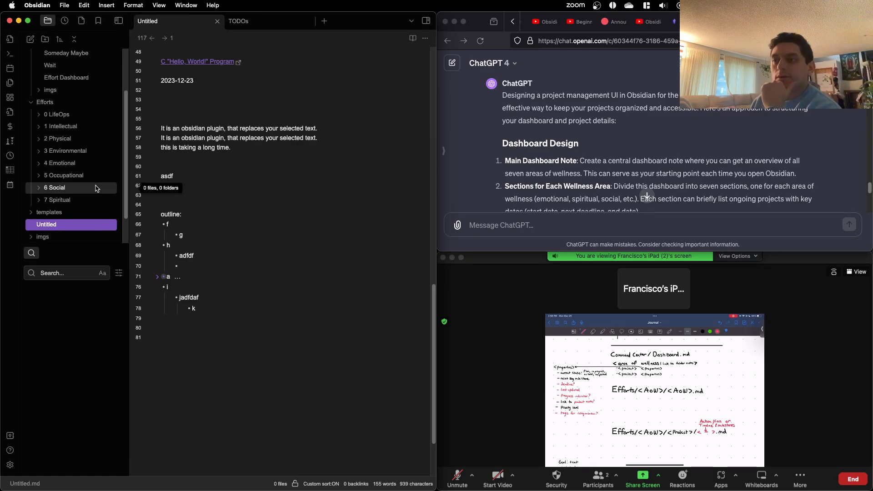
{"action": "key", "text": "ctrl+Up"}
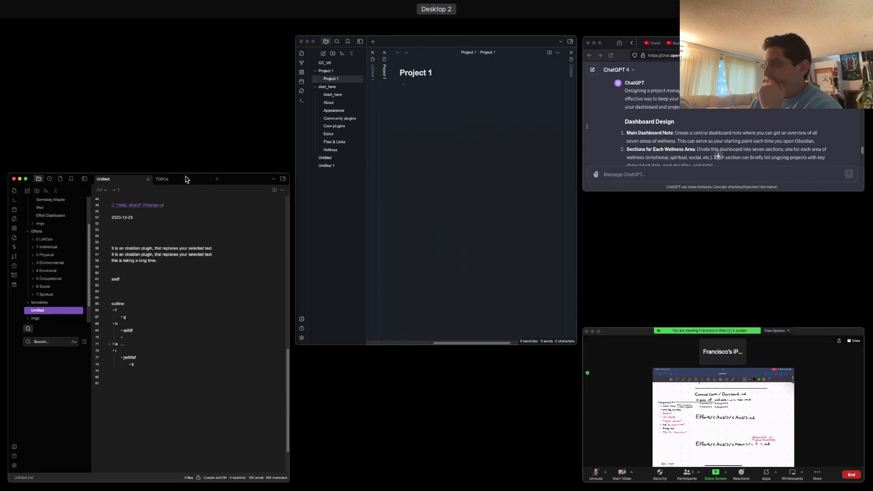
{"action": "left_click", "coordinate": [47, 250]}
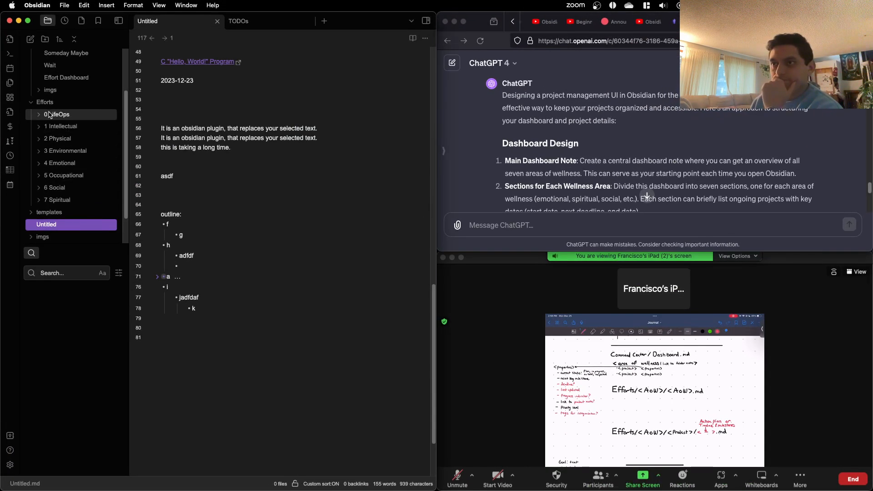
{"action": "left_click", "coordinate": [50, 114]}
{"action": "right_click", "coordinate": [50, 115]}
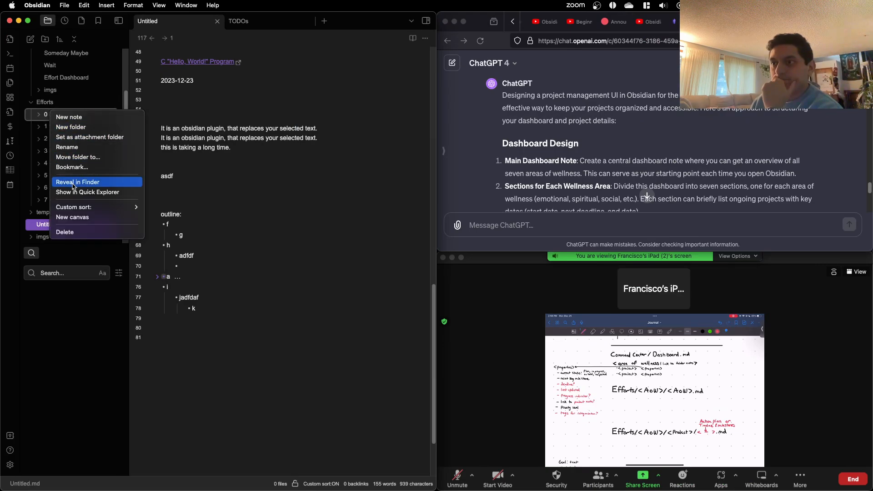
{"action": "left_click", "coordinate": [73, 148]}
{"action": "left_click", "coordinate": [49, 114]}
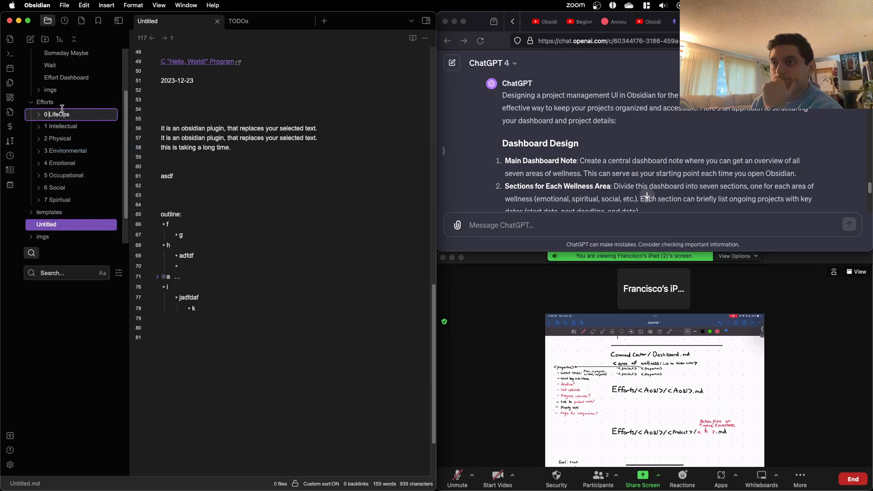
{"action": "key", "text": "BackSpace"}
{"action": "key", "text": "BackSpace"}
{"action": "key", "text": "Return"}
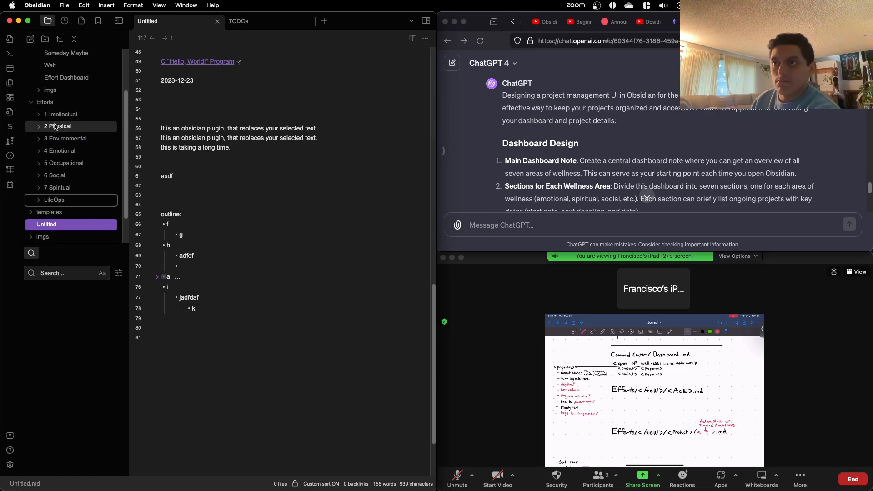
Step: Rename the 1 Intellectual subfolder of Efforts to Intellectual, without the number prefix
{"action": "right_click", "coordinate": [50, 114]}
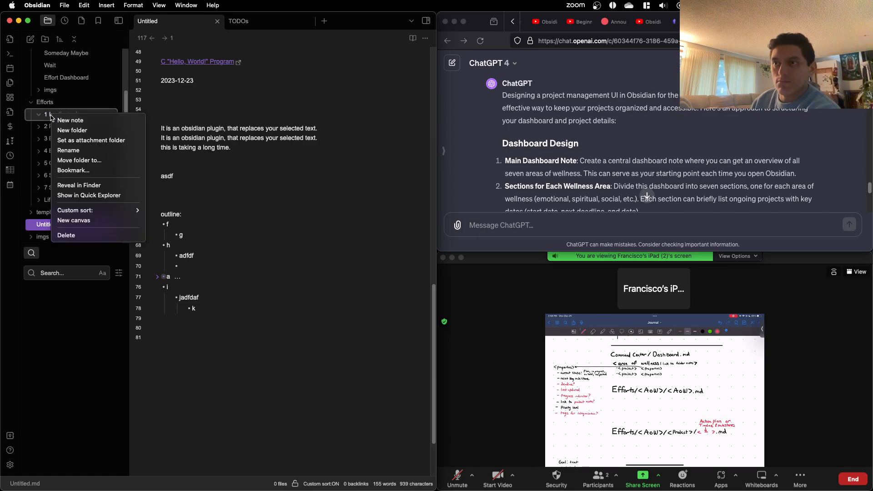
{"action": "left_click", "coordinate": [68, 150]}
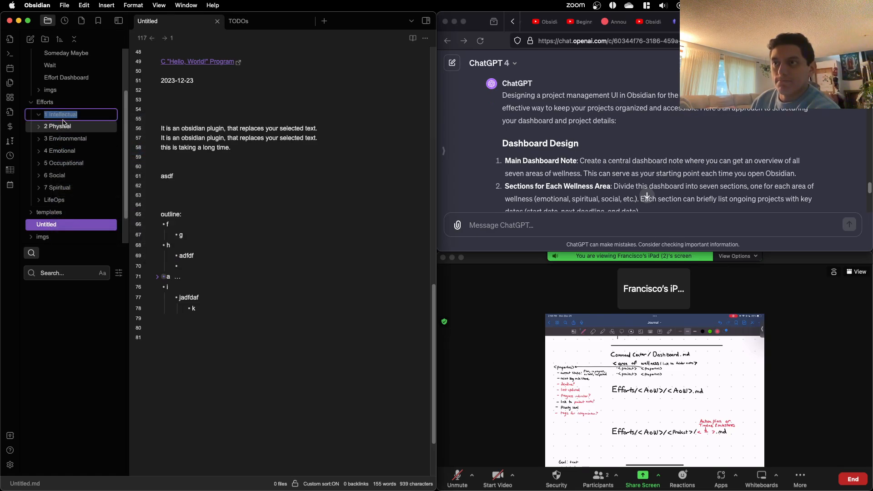
{"action": "left_click", "coordinate": [50, 114]}
{"action": "key", "text": "BackSpace"}
{"action": "key", "text": "BackSpace"}
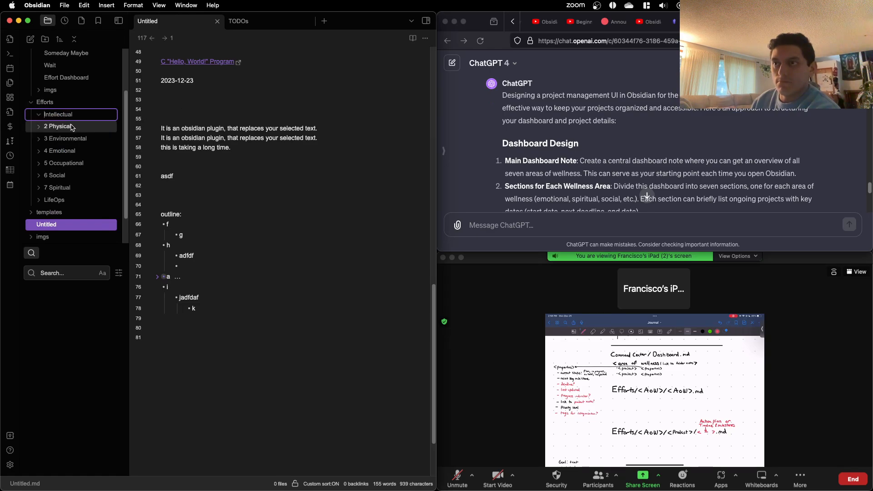
{"action": "key", "text": "Return"}
Step: Rename the 2 Physical subfolder of Efforts to Physical, without the number prefix
{"action": "right_click", "coordinate": [58, 114]}
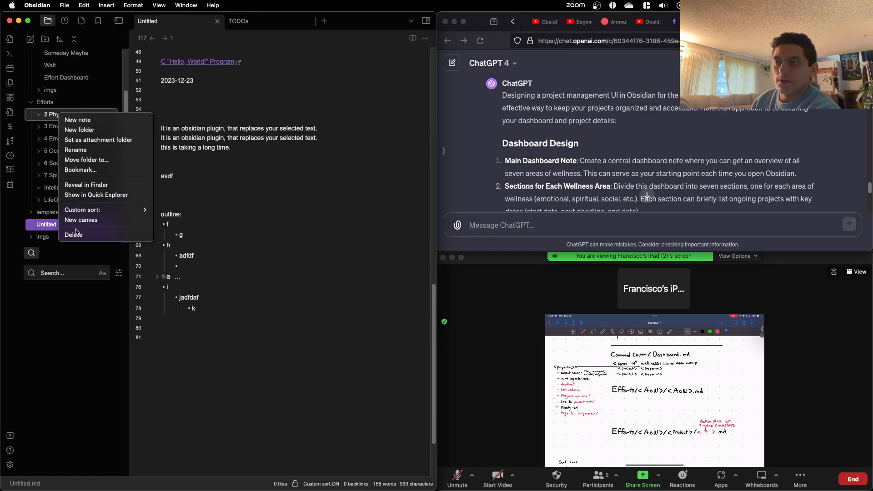
{"action": "left_click", "coordinate": [82, 150]}
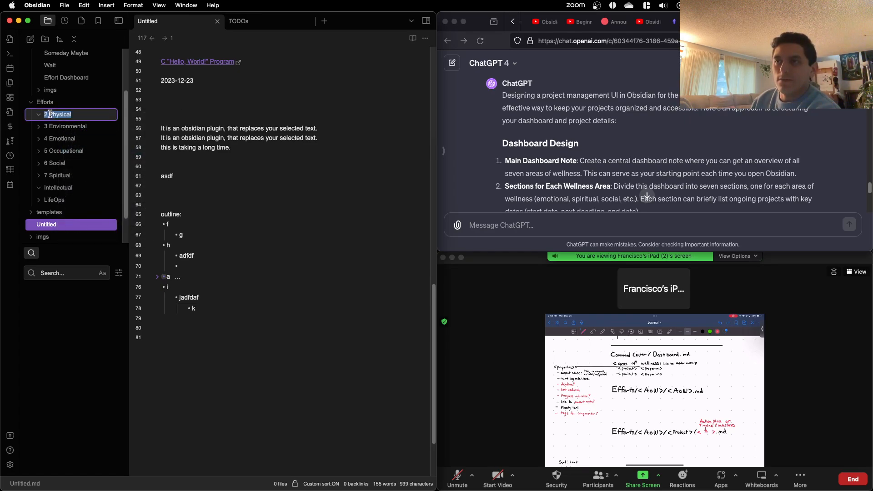
{"action": "left_click", "coordinate": [51, 114]}
{"action": "key", "text": "BackSpace"}
{"action": "key", "text": "BackSpace"}
{"action": "key", "text": "Return"}
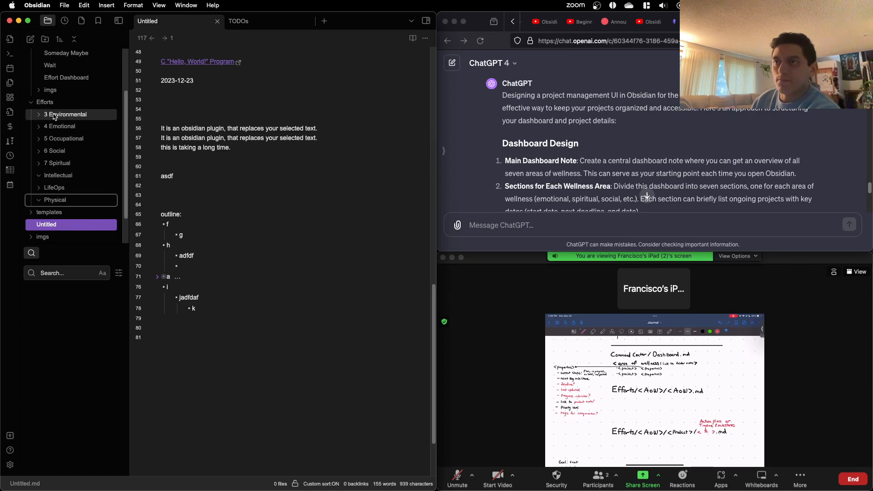
Step: Rename the 3 Environmental subfolder of Efforts to Environmental, without the number prefix
{"action": "right_click", "coordinate": [54, 117]}
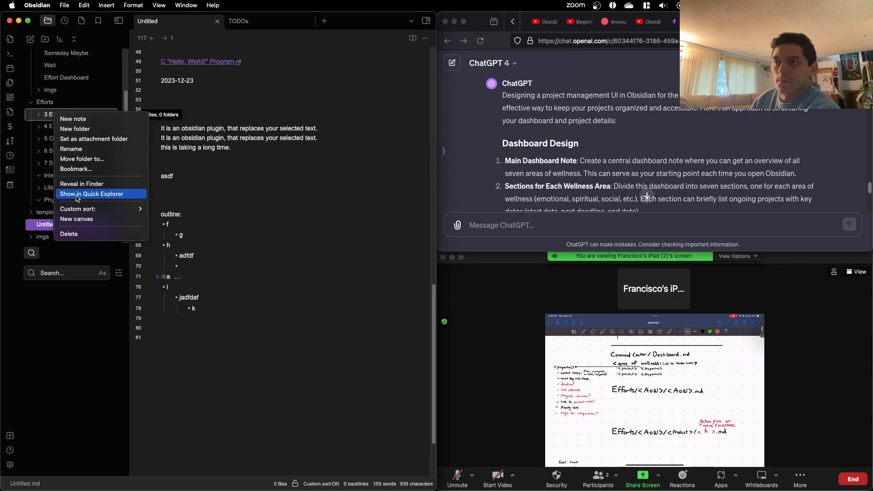
{"action": "left_click", "coordinate": [76, 151]}
{"action": "left_click", "coordinate": [49, 114]}
{"action": "key", "text": "BackSpace"}
{"action": "key", "text": "BackSpace"}
{"action": "key", "text": "Return"}
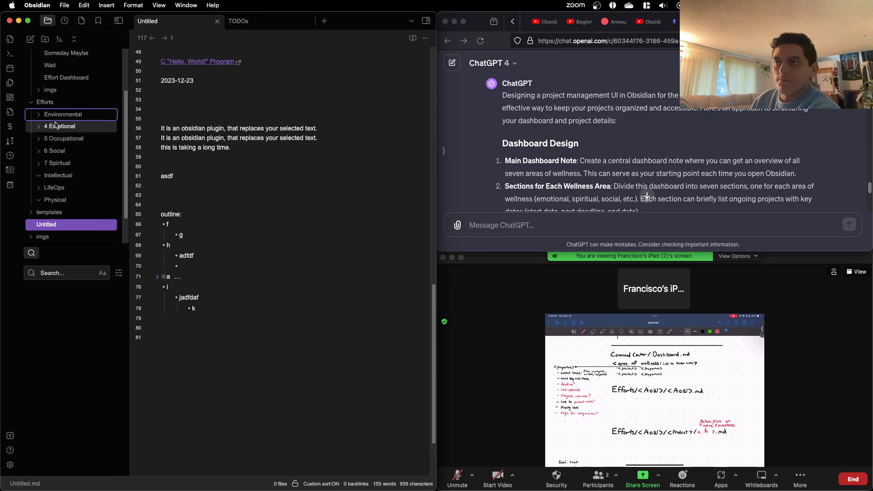
Step: Rename the 4 Emotional and 5 Occupational subfolders of Efforts to Emotional and Occupational
{"action": "right_click", "coordinate": [52, 116]}
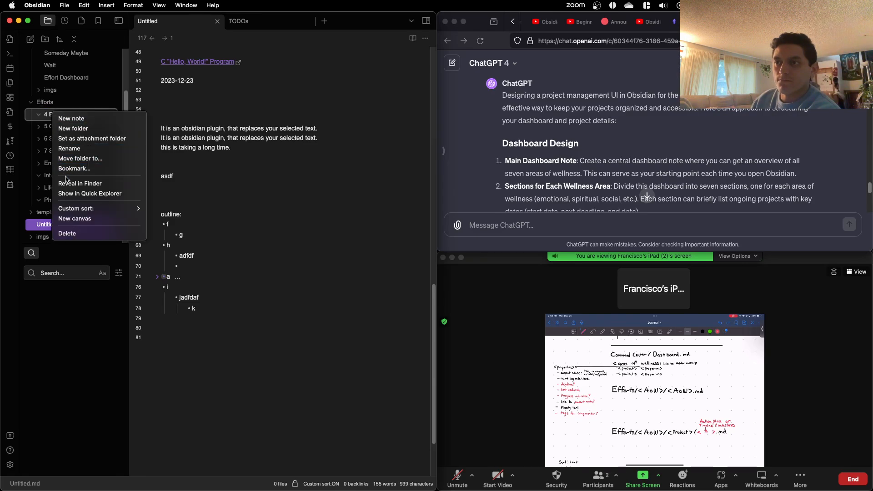
{"action": "left_click", "coordinate": [69, 149]}
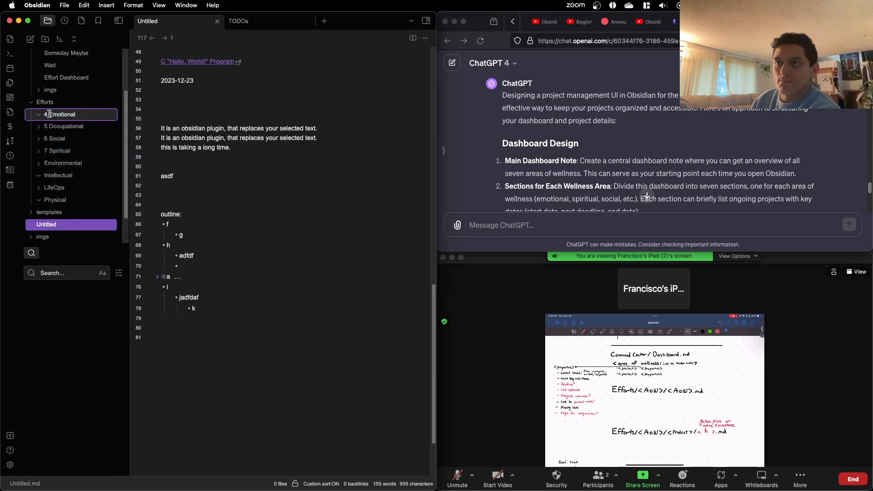
{"action": "key", "text": "Return"}
{"action": "right_click", "coordinate": [54, 117]}
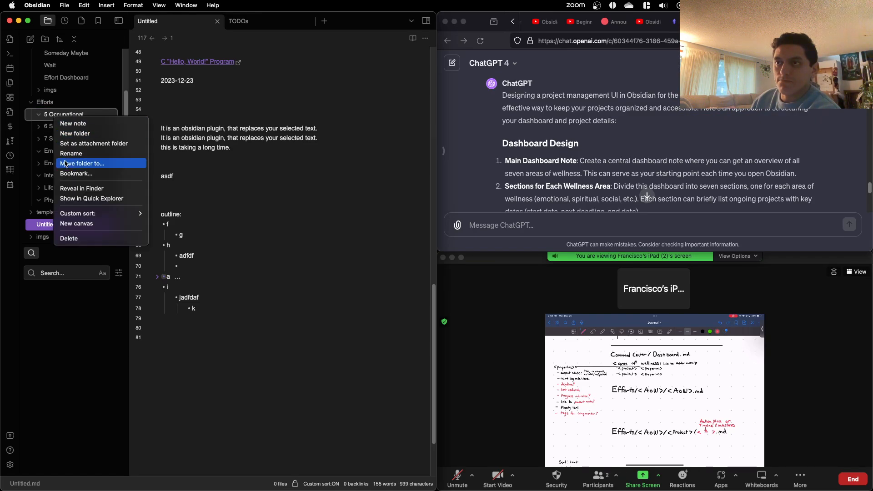
{"action": "left_click", "coordinate": [69, 153]}
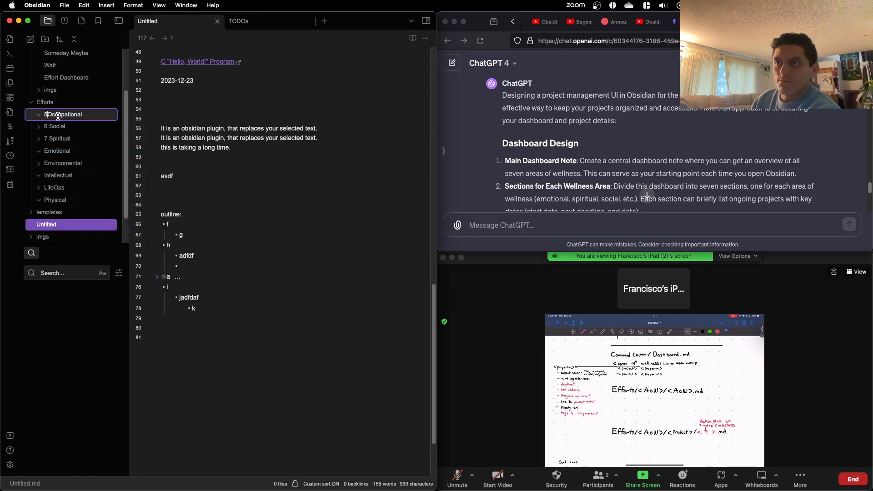
{"action": "key", "text": "BackSpace"}
{"action": "key", "text": "BackSpace"}
{"action": "key", "text": "Return"}
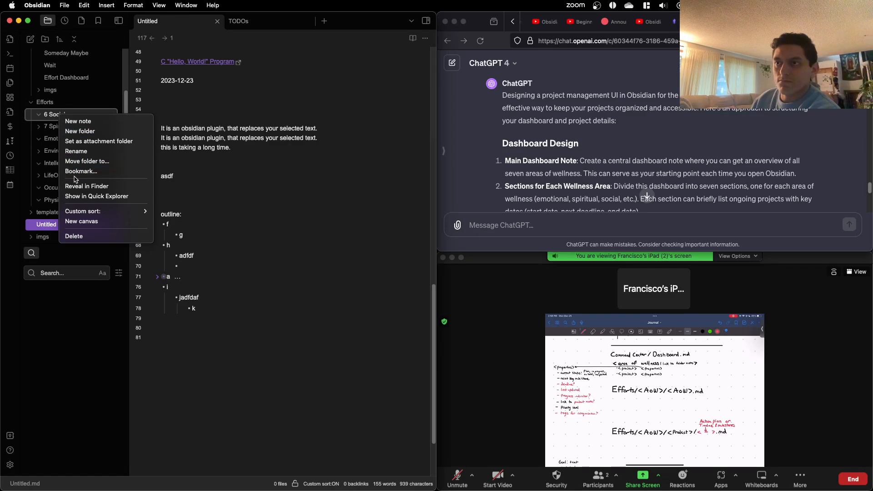
Step: Rename the 6 Social subfolder of Efforts to Social, without the number prefix
{"action": "left_click", "coordinate": [84, 151]}
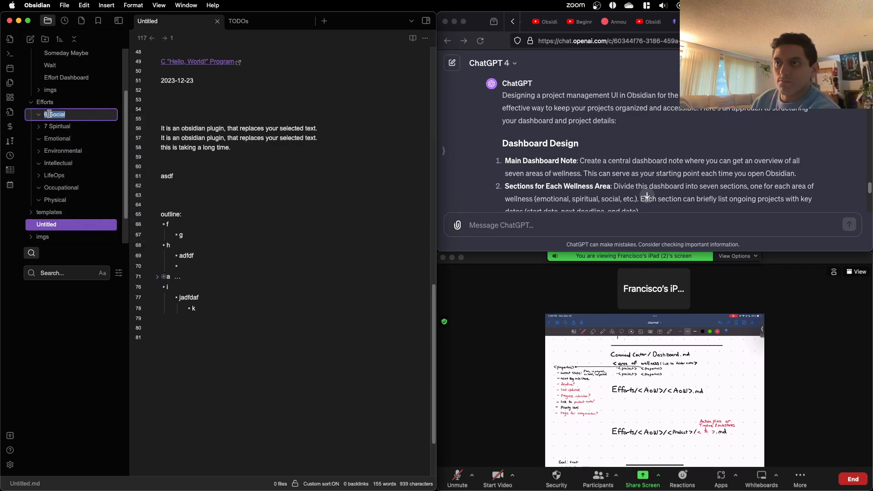
{"action": "type", "text": "Social"}
{"action": "key", "text": "Return"}
Step: Rename the 7 Spiritual subfolder of Efforts to Spiritual, without the number prefix
{"action": "right_click", "coordinate": [57, 119]}
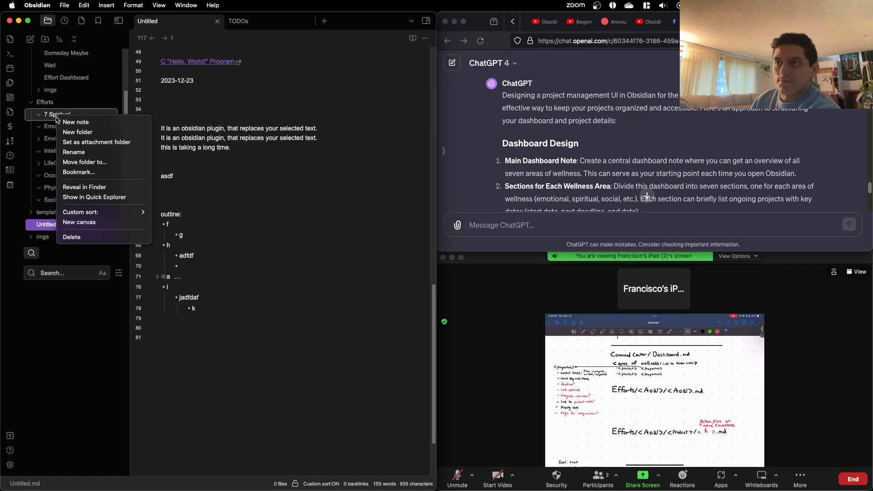
{"action": "left_click", "coordinate": [72, 154]}
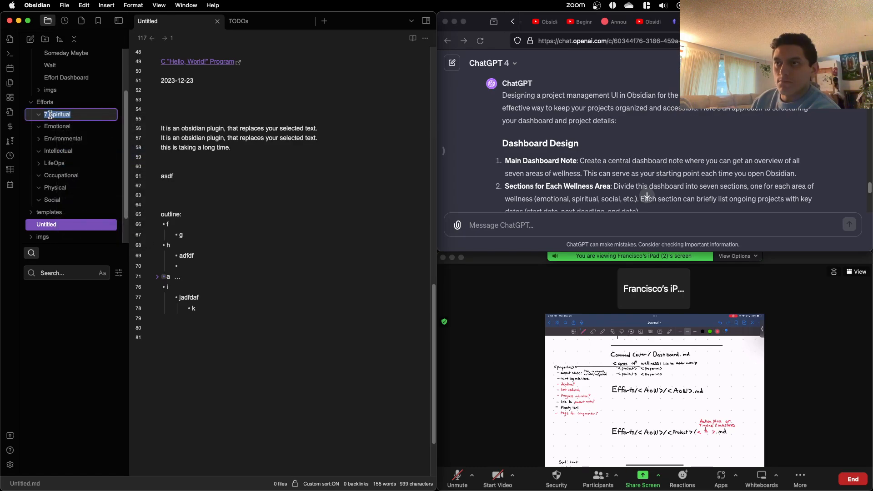
{"action": "type", "text": "Spiritual"}
{"action": "key", "text": "Return"}
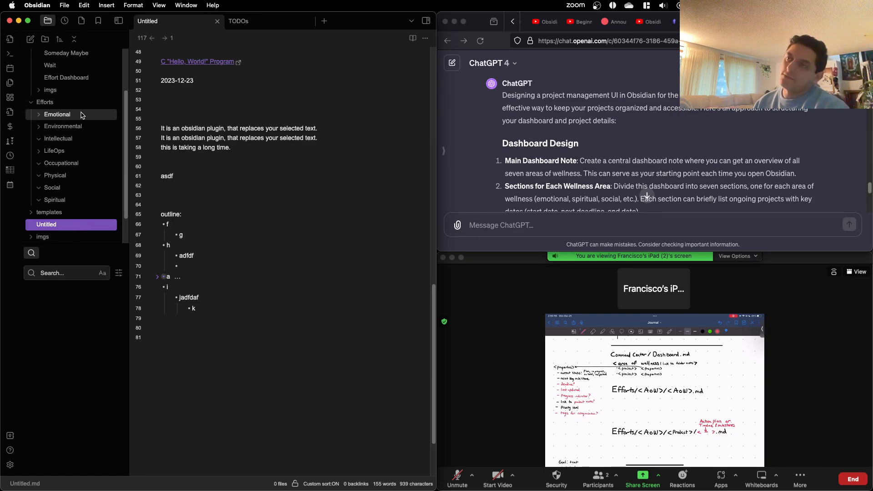
{"action": "scroll", "coordinate": [584, 152], "scroll_direction": "down", "scroll_amount": 5}
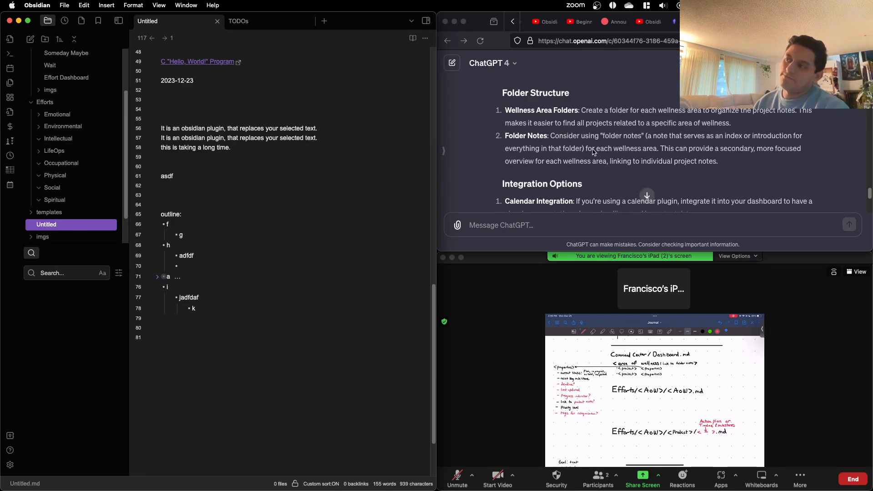
{"action": "scroll", "coordinate": [584, 152], "scroll_direction": "up", "scroll_amount": 5}
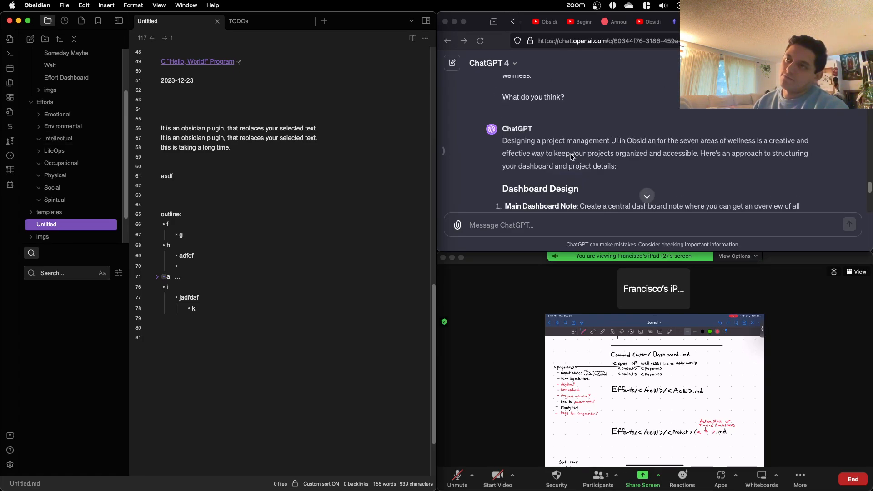
{"action": "left_click", "coordinate": [74, 115]}
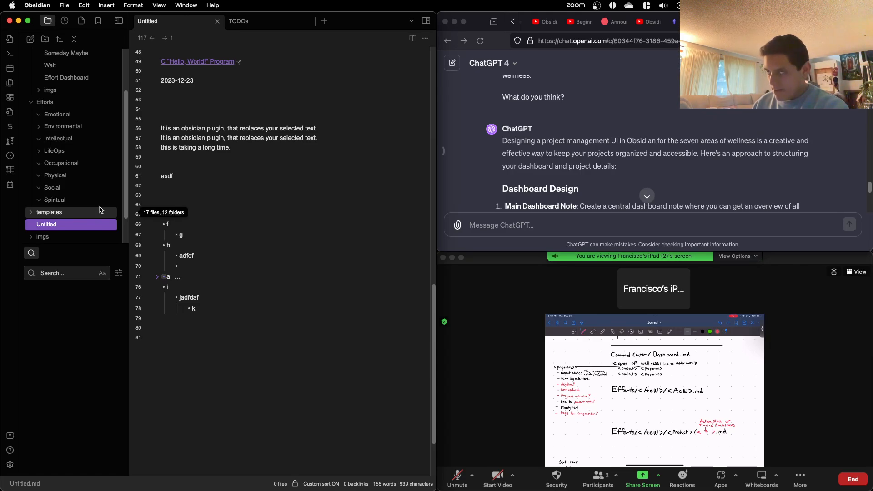
{"action": "key", "text": "ctrl+Up"}
{"action": "left_click", "coordinate": [174, 243]}
{"action": "key", "text": "ctrl+Up"}
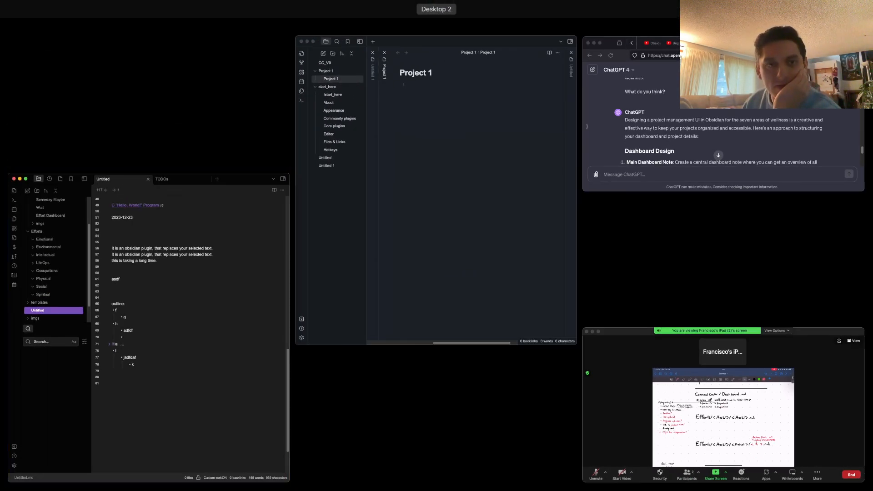
{"action": "key", "text": "ctrl+Up"}
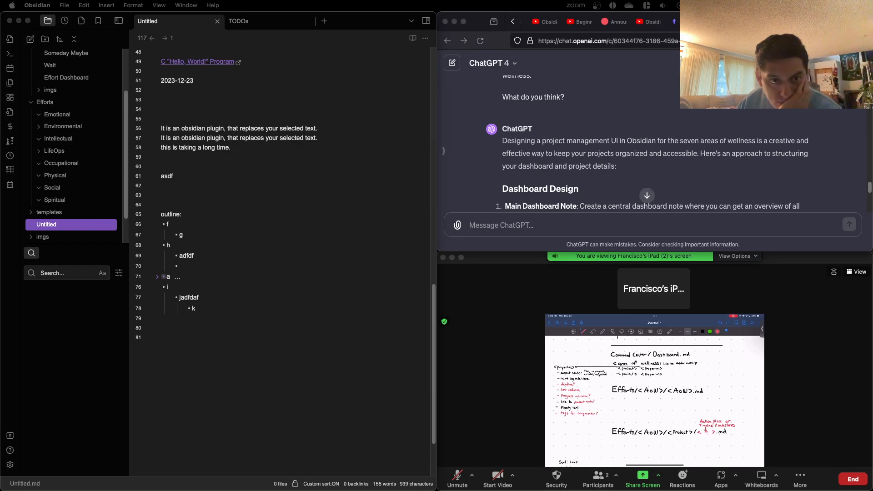
{"action": "key", "text": "ctrl+Up"}
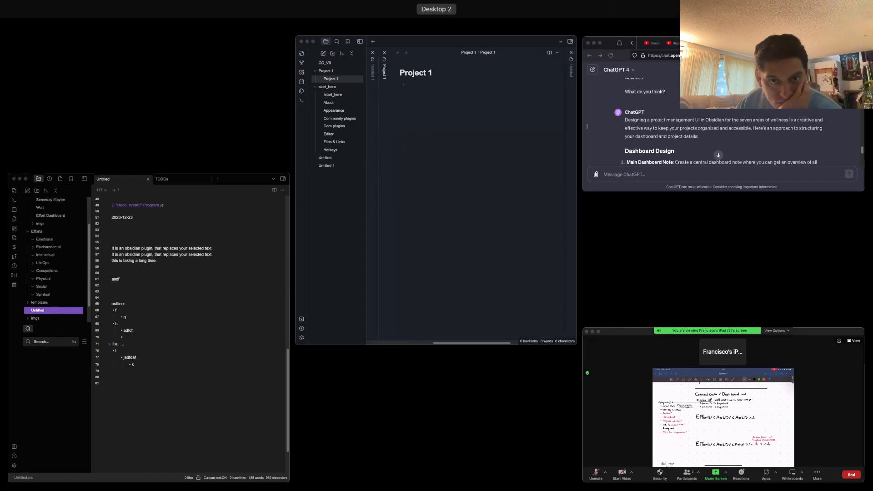
{"action": "key", "text": "ctrl+Up"}
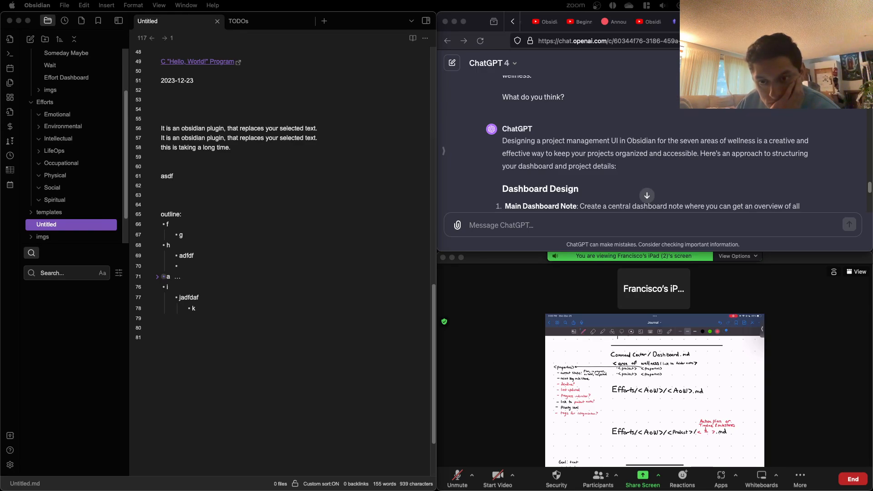
{"action": "left_click", "coordinate": [292, 155]}
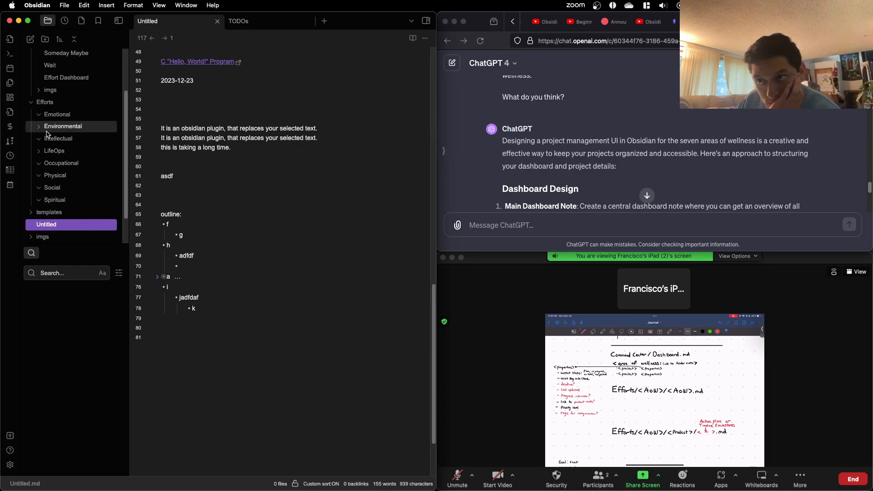
Step: Expand the templates folder and open the TODOs note from the vault's file list
{"action": "left_click", "coordinate": [68, 212]}
{"action": "scroll", "coordinate": [68, 214], "scroll_direction": "down", "scroll_amount": 2}
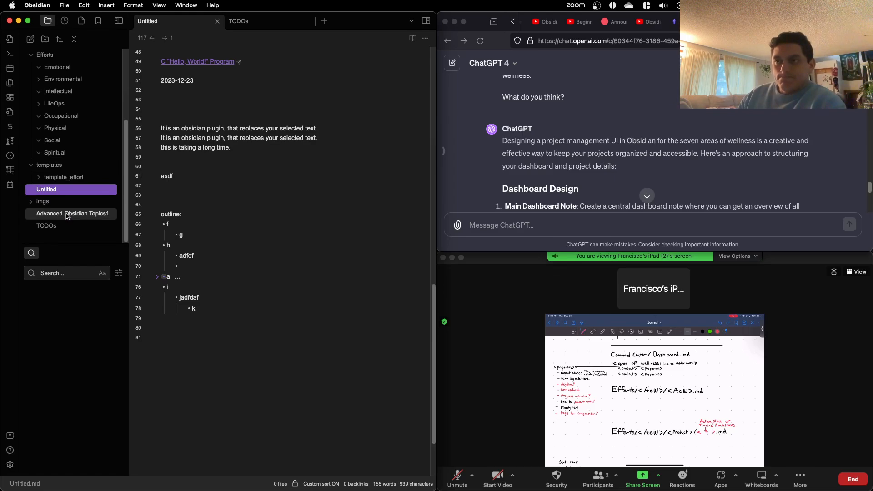
{"action": "left_click", "coordinate": [77, 226]}
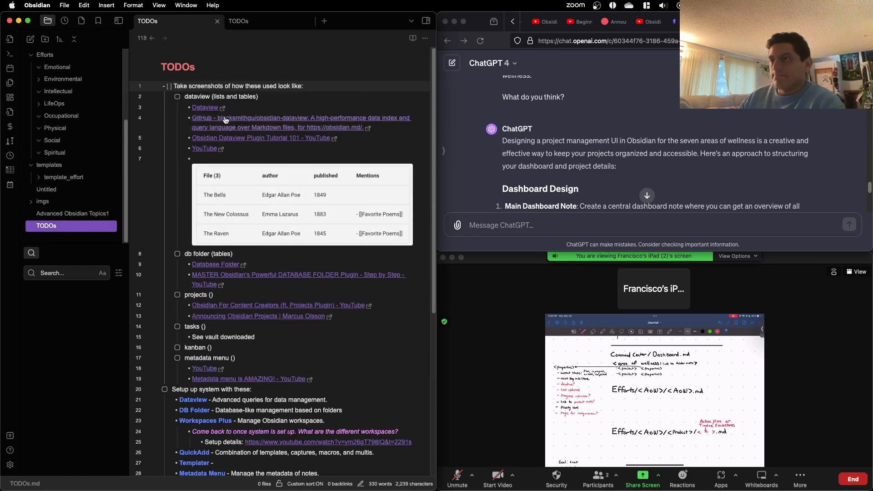
Step: Insert several plain blank lines above the first checklist item of the TODOs note, without leftover checkboxes or bullets
{"action": "key", "text": "Return"}
{"action": "key", "text": "Return"}
{"action": "key", "text": "Return"}
{"action": "key", "text": "Up"}
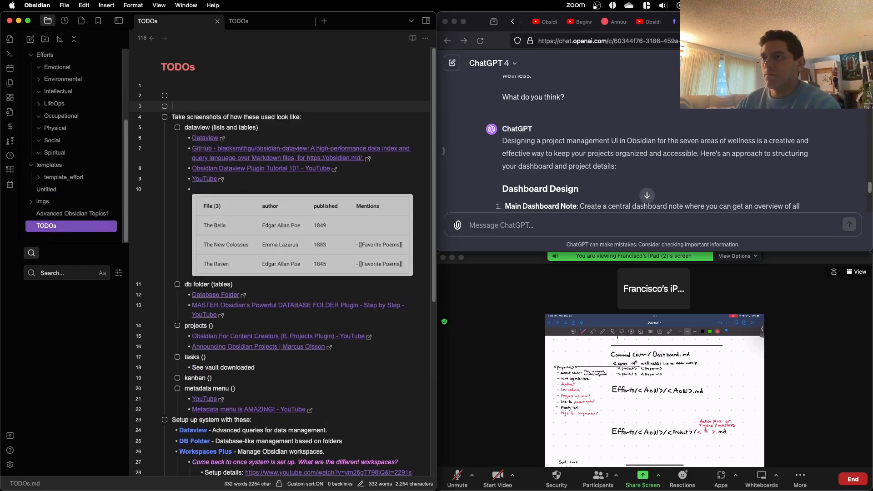
{"action": "key", "text": "BackSpace"}
{"action": "key", "text": "BackSpace"}
{"action": "key", "text": "BackSpace"}
{"action": "key", "text": "BackSpace"}
{"action": "key", "text": "BackSpace"}
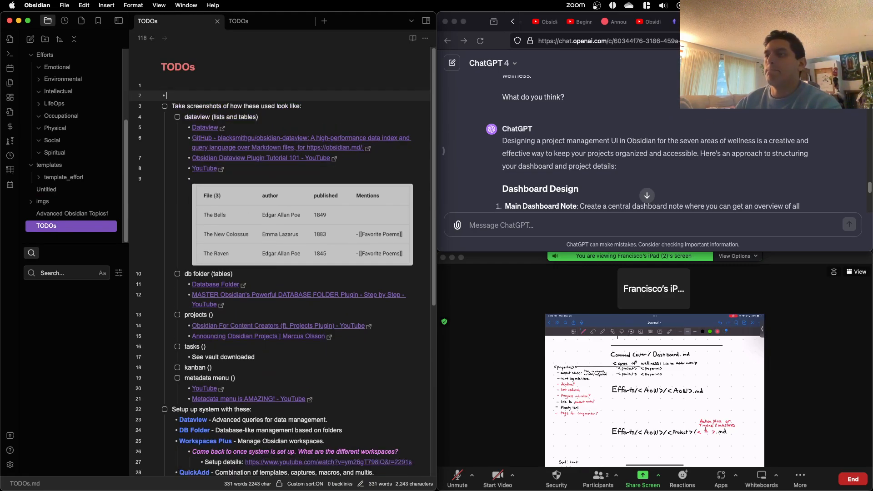
{"action": "key", "text": "Up"}
{"action": "key", "text": "Return"}
{"action": "key", "text": "Return"}
{"action": "key", "text": "Return"}
{"action": "key", "text": "Return"}
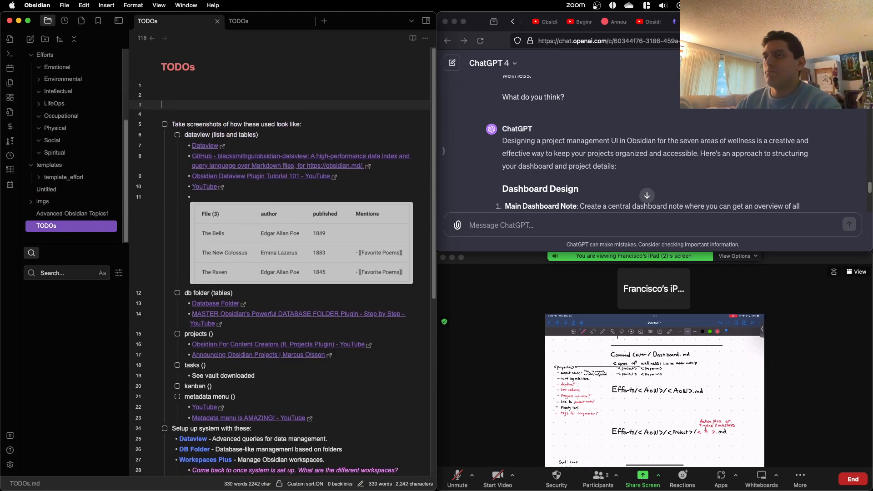
{"action": "key", "text": "Up"}
{"action": "key", "text": "Up"}
{"action": "key", "text": "Up"}
{"action": "key", "text": "Up"}
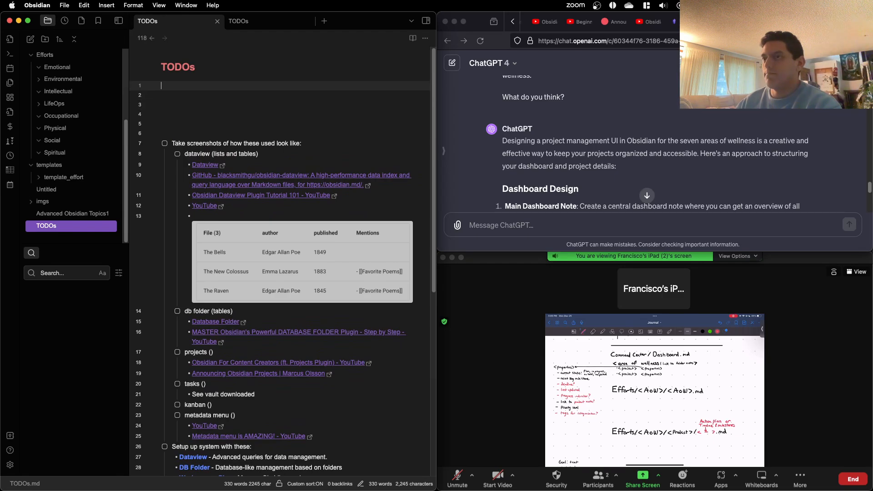
{"action": "type", "text": "Projects t"}
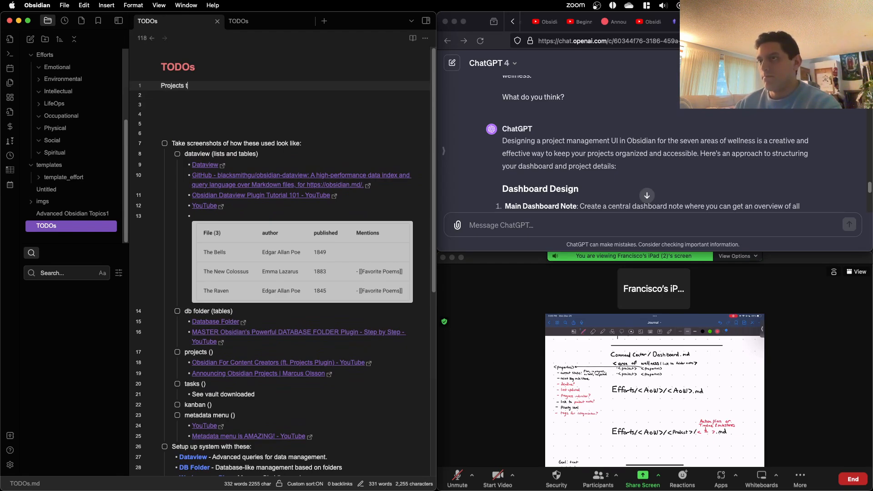
{"action": "type", "text": "o setup:"}
{"action": "key", "text": "Return"}
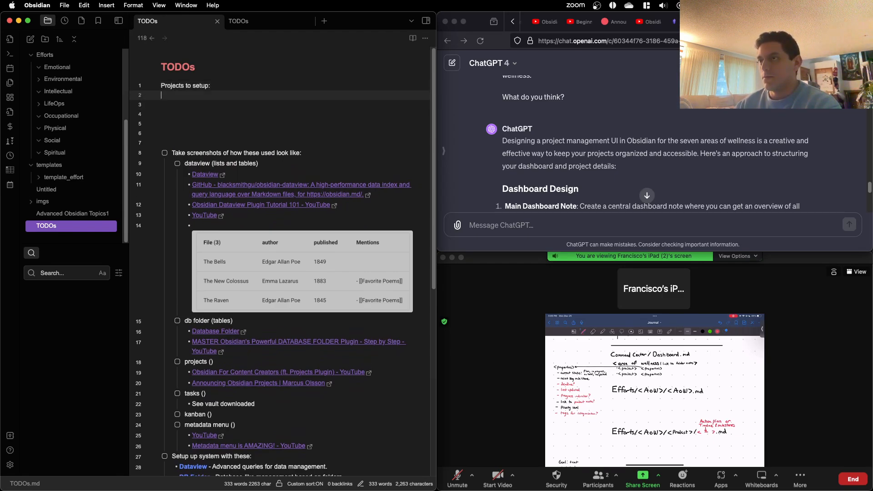
{"action": "type", "text": "- "}
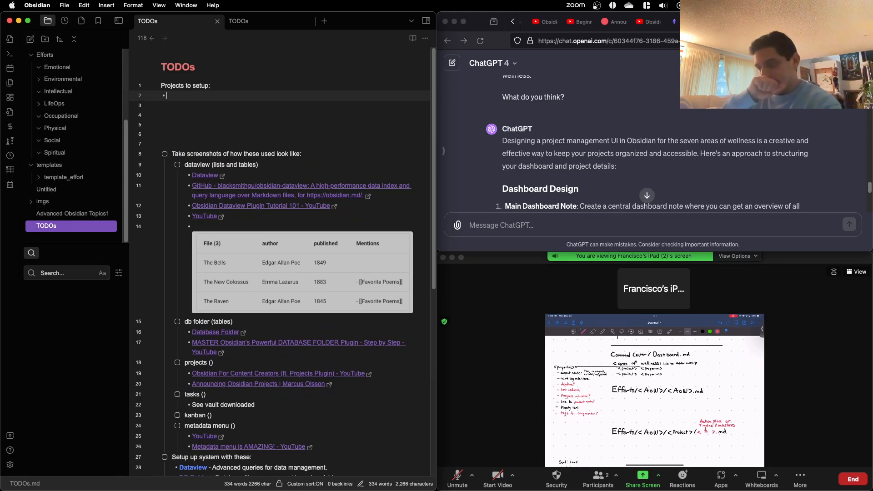
{"action": "type", "text": "chest ra"}
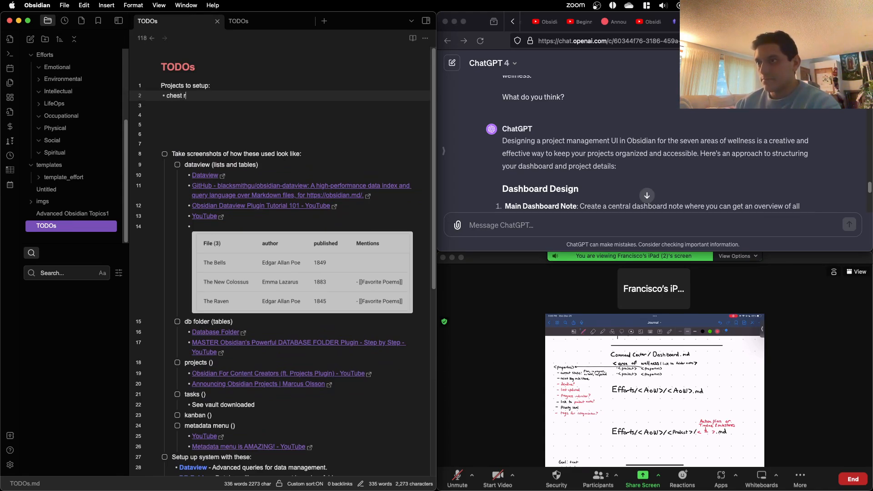
{"action": "key", "text": "BackSpace"}
{"action": "key", "text": "BackSpace"}
{"action": "key", "text": "BackSpace"}
{"action": "key", "text": "BackSpace"}
{"action": "key", "text": "BackSpace"}
{"action": "key", "text": "BackSpace"}
{"action": "key", "text": "BackSpace"}
{"action": "key", "text": "BackSpace"}
{"action": "key", "text": "BackSpace"}
{"action": "key", "text": "BackSpace"}
{"action": "key", "text": "BackSpace"}
{"action": "key", "text": "BackSpace"}
{"action": "key", "text": "BackSpace"}
{"action": "key", "text": "BackSpace"}
{"action": "key", "text": "BackSpace"}
{"action": "key", "text": "BackSpace"}
{"action": "key", "text": "BackSpace"}
{"action": "key", "text": "BackSpace"}
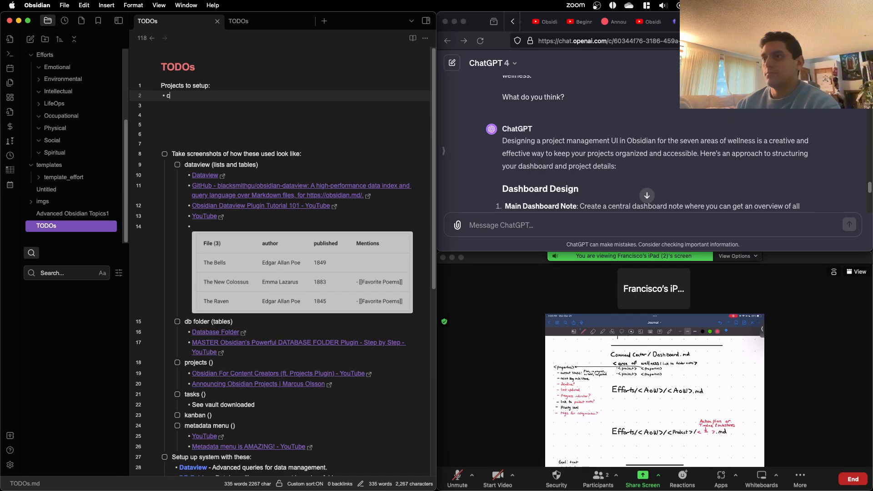
{"action": "key", "text": "BackSpace"}
{"action": "key", "text": "BackSpace"}
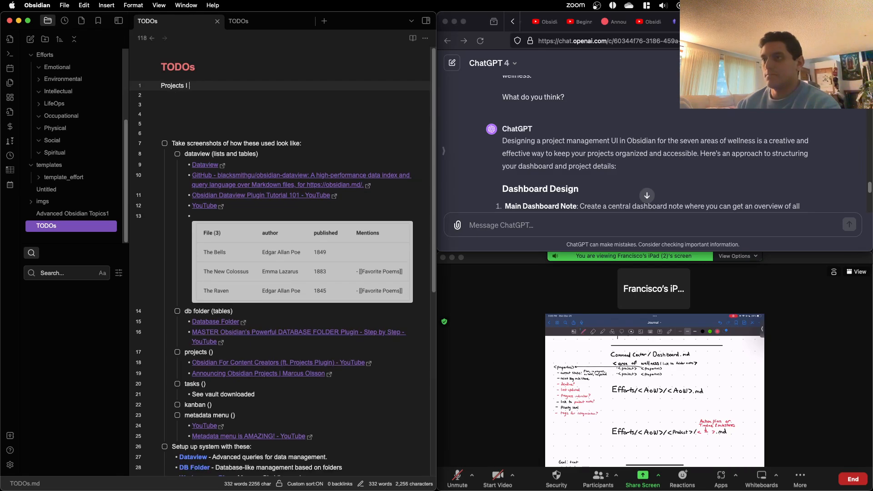
{"action": "key", "text": "BackSpace"}
{"action": "key", "text": "BackSpace"}
{"action": "key", "text": "BackSpace"}
{"action": "key", "text": "BackSpace"}
{"action": "key", "text": "BackSpace"}
{"action": "key", "text": "BackSpace"}
{"action": "key", "text": "BackSpace"}
{"action": "key", "text": "BackSpace"}
{"action": "key", "text": "BackSpace"}
{"action": "type", "text": "T"}
{"action": "key", "text": "BackSpace"}
Step: Write the line "Example projects I can set up:" on the first line of the TODOs note
{"action": "type", "text": "Examp"}
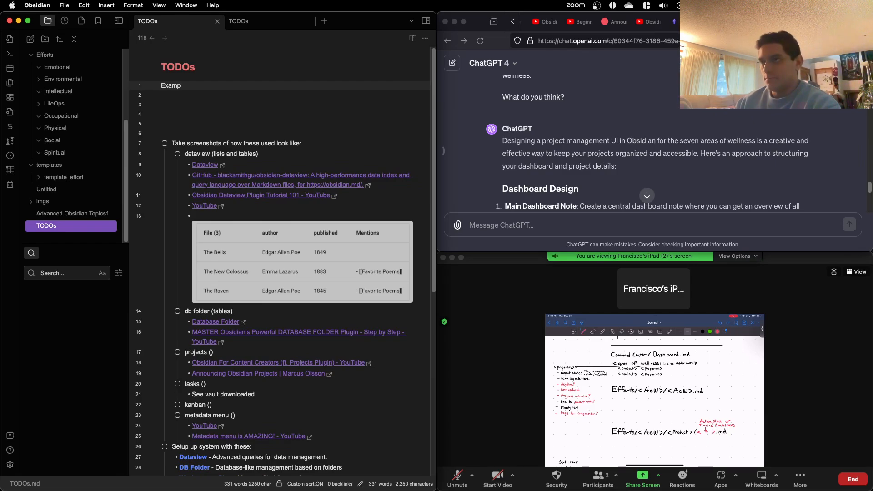
{"action": "type", "text": "le projects I"}
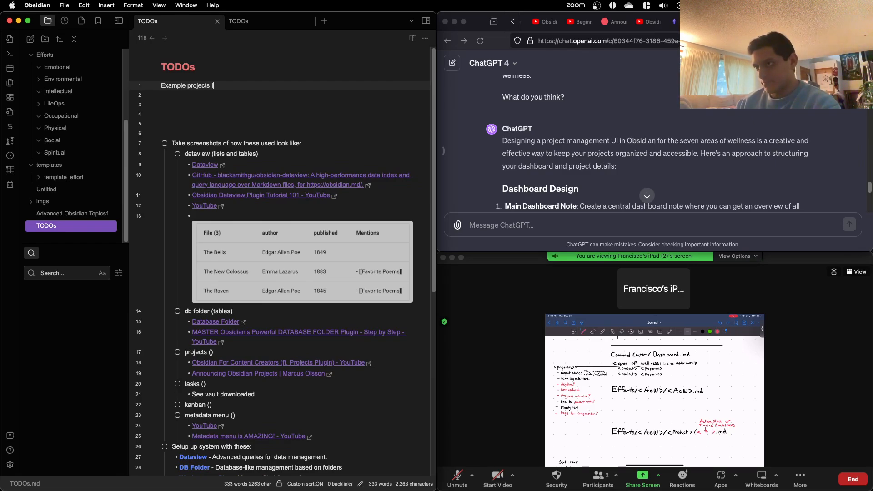
{"action": "type", "text": " can set up:"}
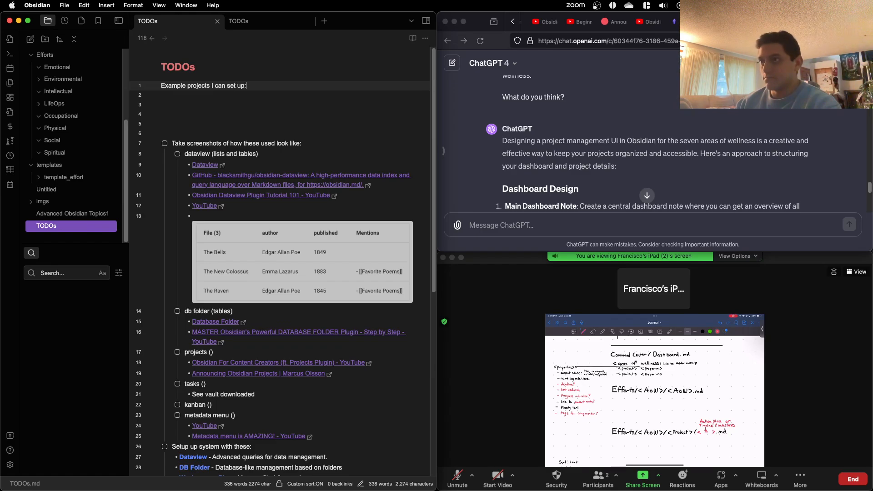
Step: Add the bullet "chest radiology report generation" under the example projects line
{"action": "key", "text": "Return"}
{"action": "type", "text": "- cha"}
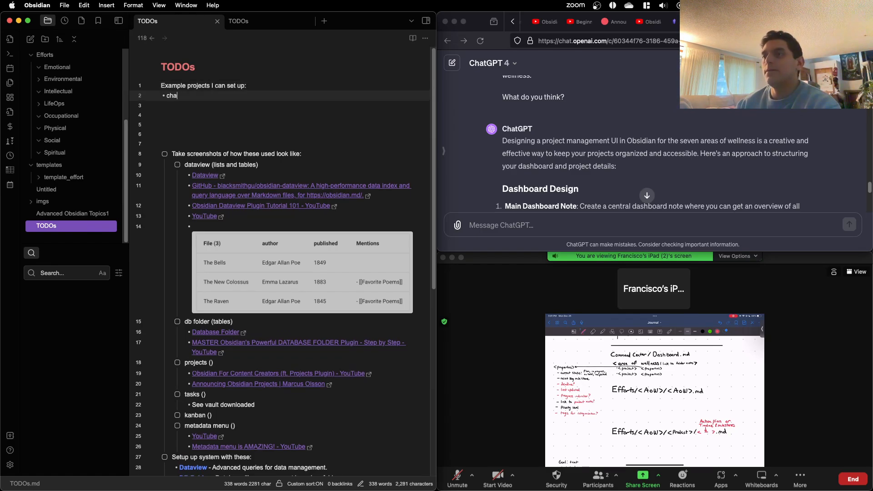
{"action": "key", "text": "BackSpace"}
{"action": "type", "text": "est rad"}
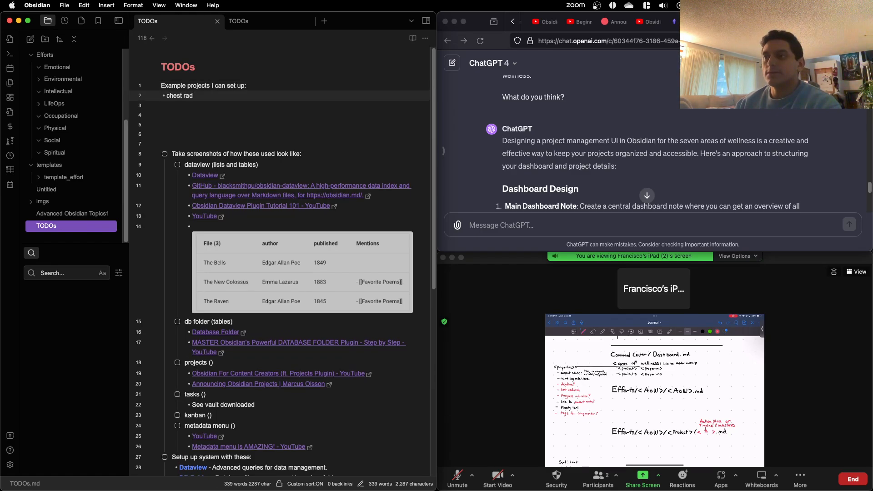
{"action": "type", "text": "iology "}
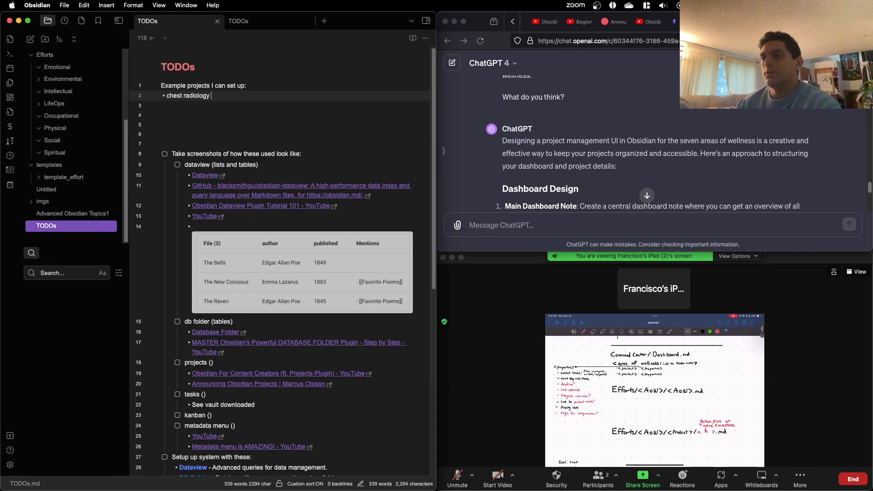
{"action": "type", "text": "report generation"}
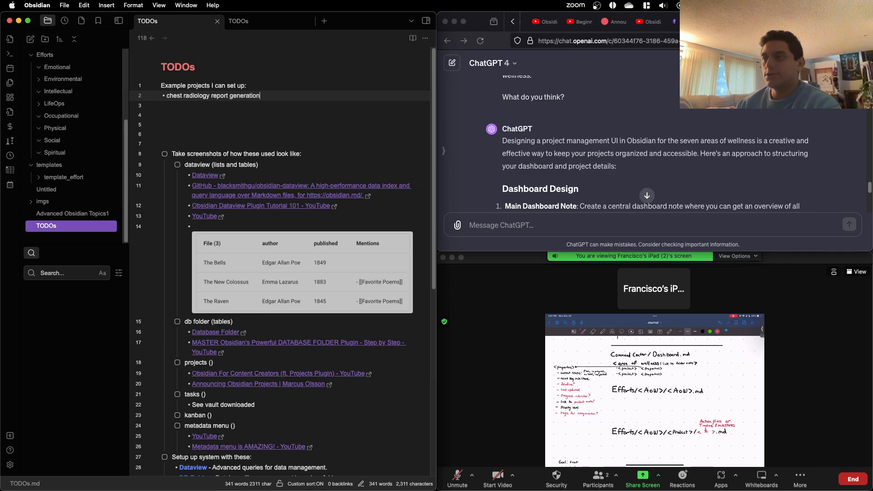
Step: Add a second example project bullet reading "marathon" and start an empty bullet below it
{"action": "key", "text": "Return"}
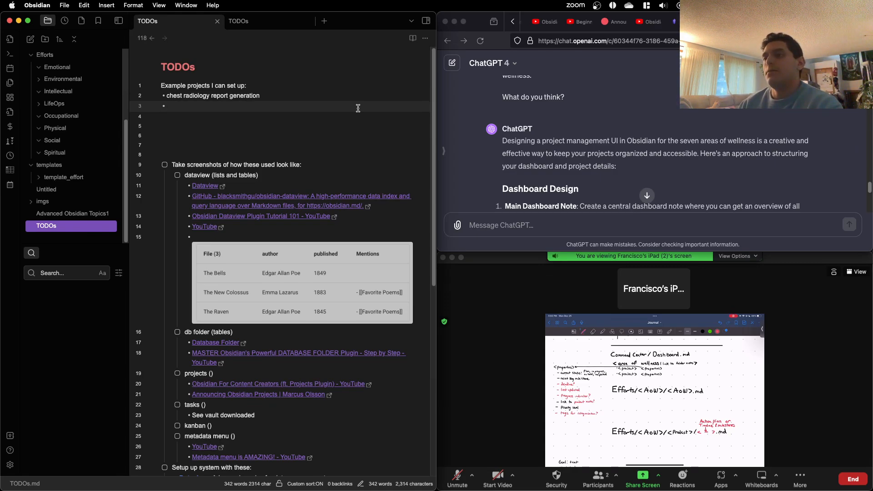
{"action": "type", "text": "mar"}
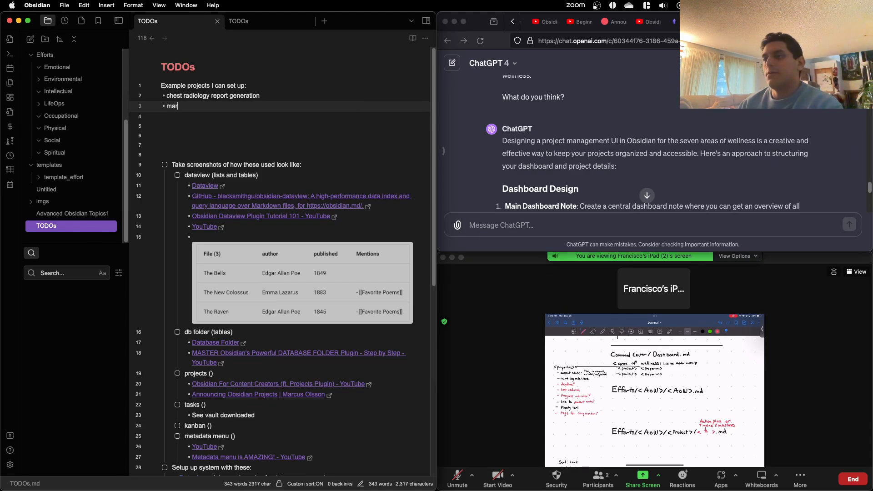
{"action": "type", "text": "athon pre"}
{"action": "key", "text": "BackSpace"}
{"action": "key", "text": "BackSpace"}
{"action": "key", "text": "BackSpace"}
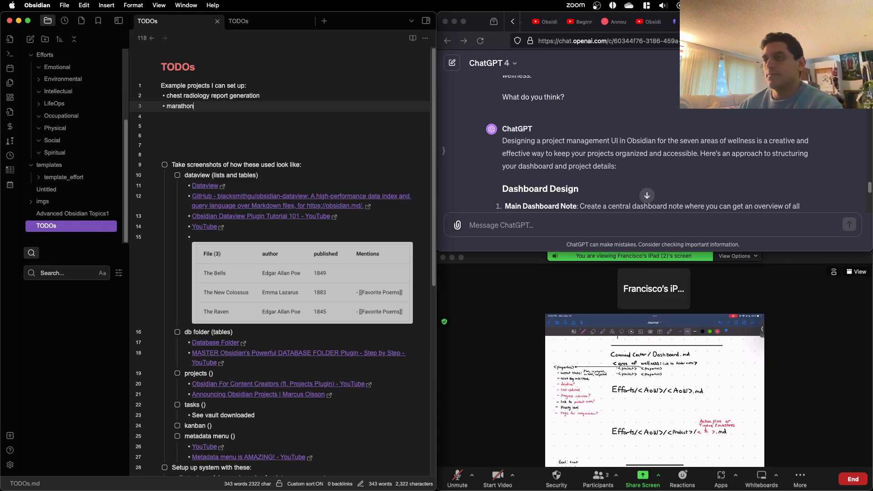
{"action": "key", "text": "Return"}
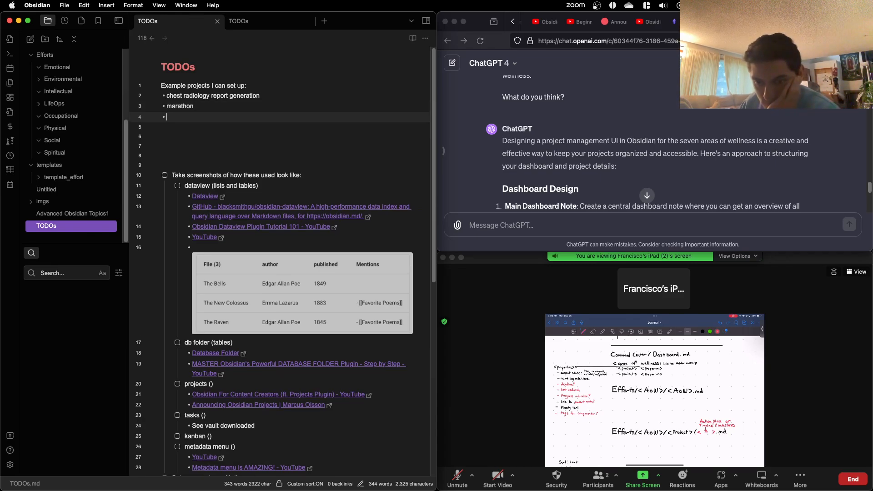
{"action": "key", "text": "super+Tab"}
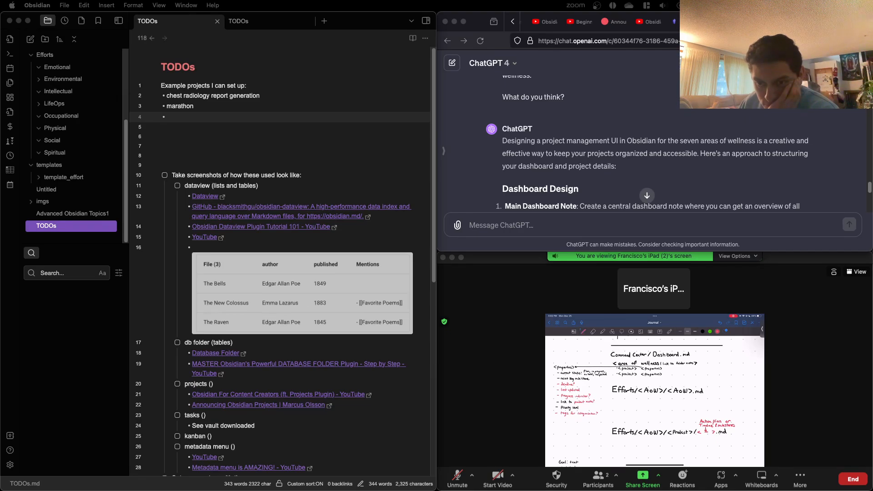
{"action": "left_click", "coordinate": [380, 127]}
{"action": "key", "text": "ctrl+Up"}
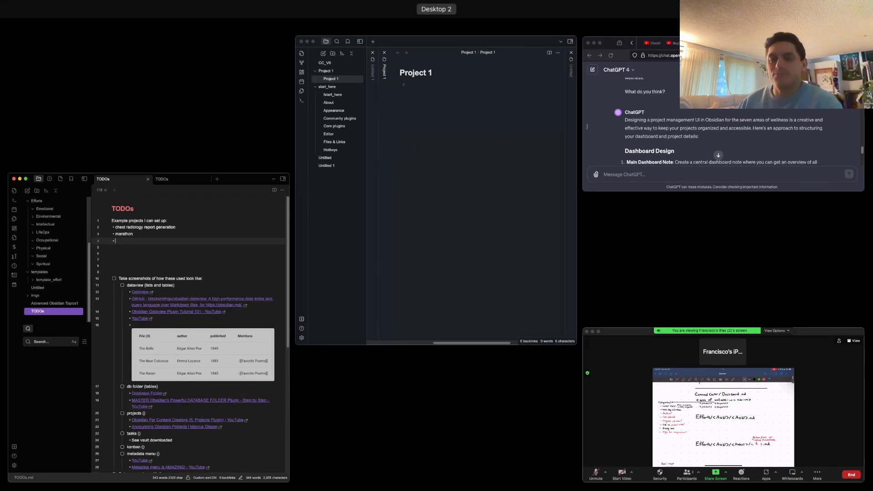
{"action": "left_click", "coordinate": [239, 235]}
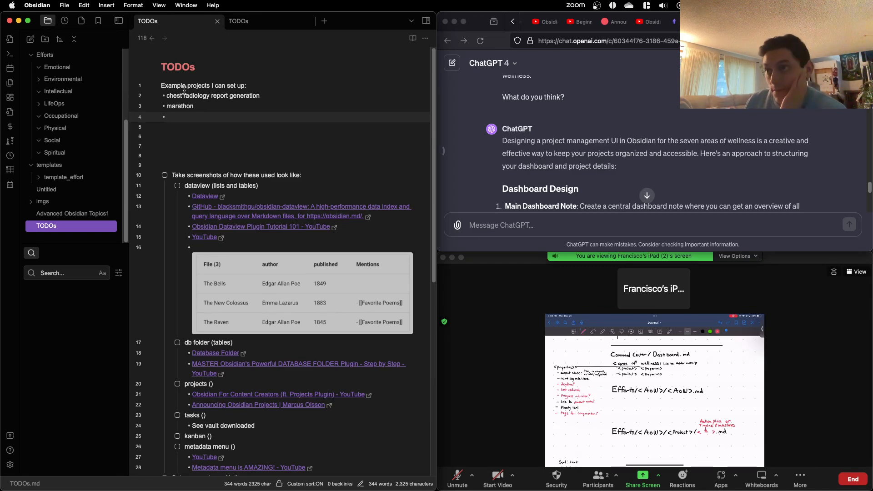
Step: Review the example projects list in the TODOs note and the subfolders of the template_effort folder
{"action": "triple_click", "coordinate": [213, 93]}
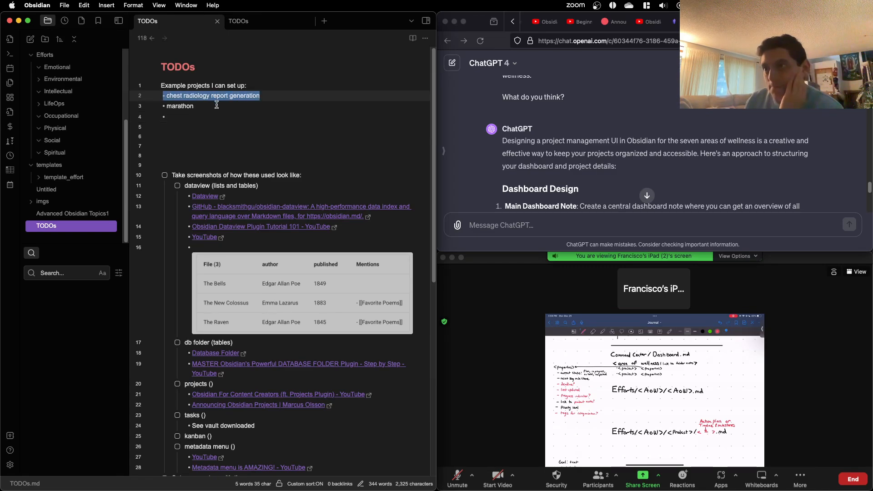
{"action": "left_click", "coordinate": [214, 105]}
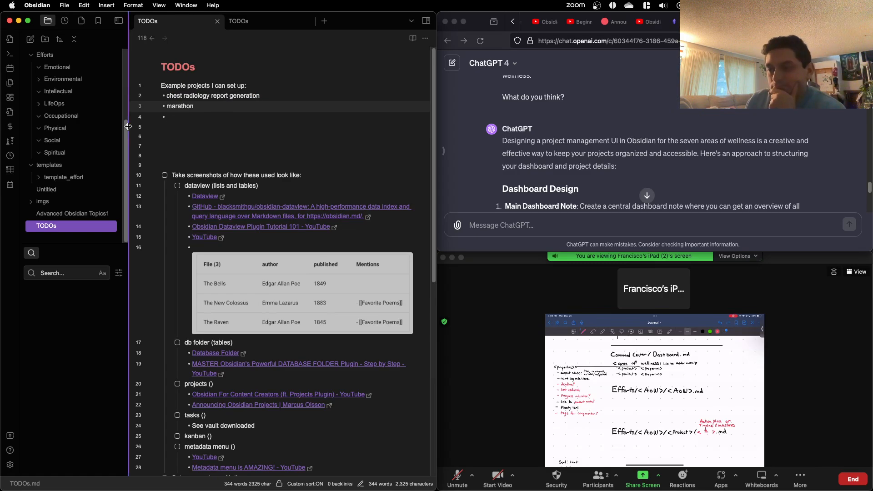
{"action": "scroll", "coordinate": [191, 125], "scroll_direction": "down", "scroll_amount": 5}
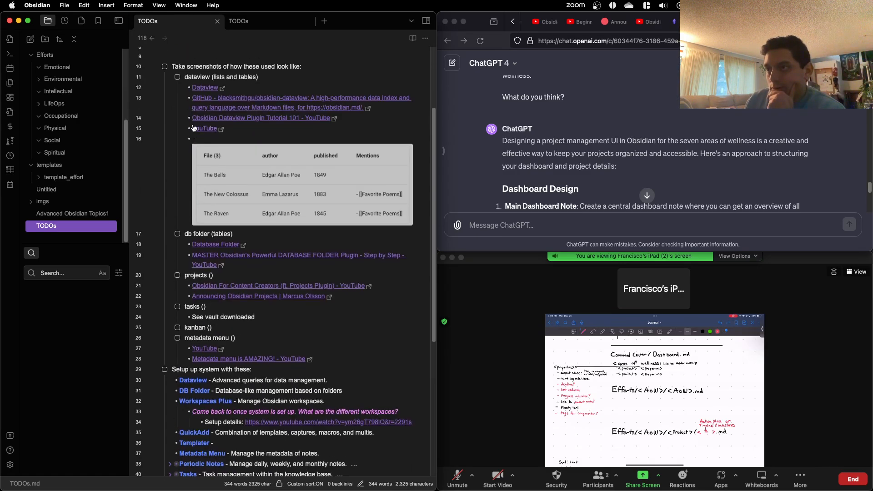
{"action": "scroll", "coordinate": [191, 125], "scroll_direction": "up", "scroll_amount": 5}
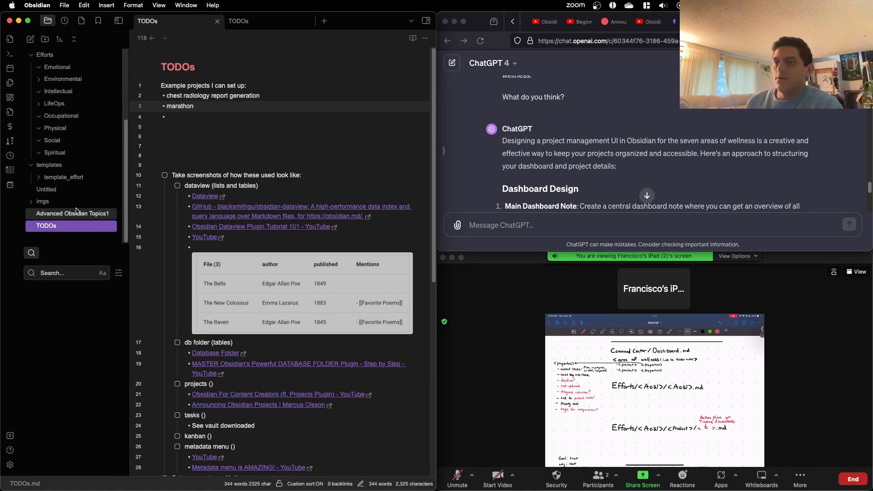
{"action": "left_click", "coordinate": [87, 177]}
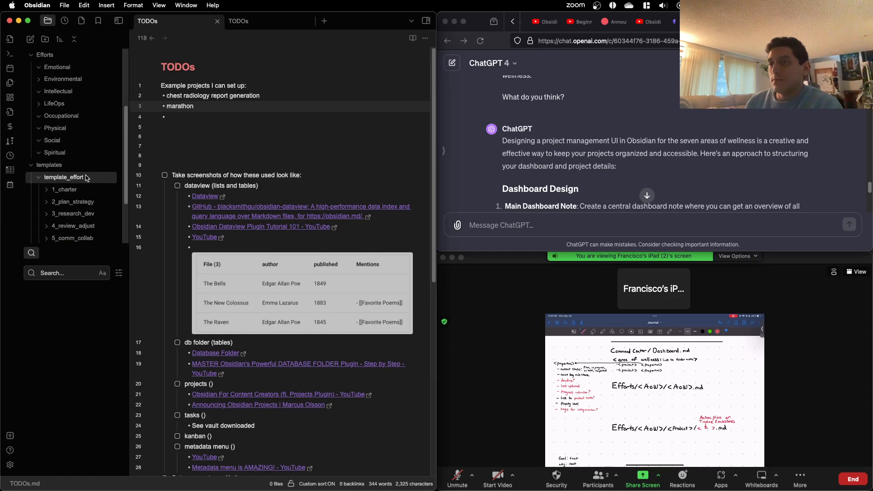
{"action": "left_click", "coordinate": [87, 177]}
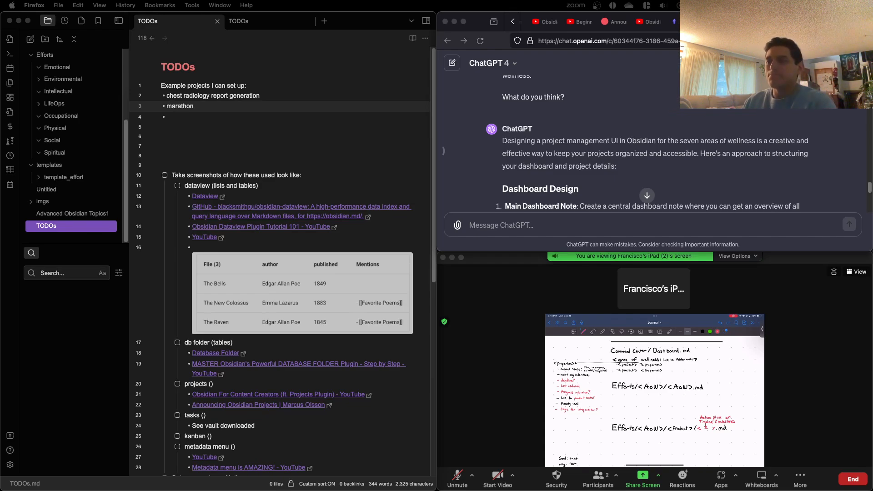
{"action": "left_click", "coordinate": [197, 121]}
{"action": "left_click_drag", "start_coordinate": [199, 124], "coordinate": [136, 91]}
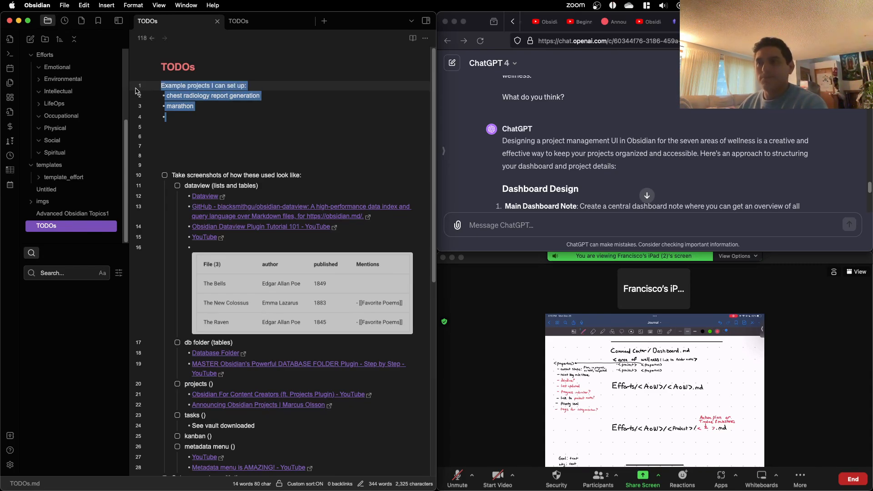
{"action": "triple_click", "coordinate": [218, 94]}
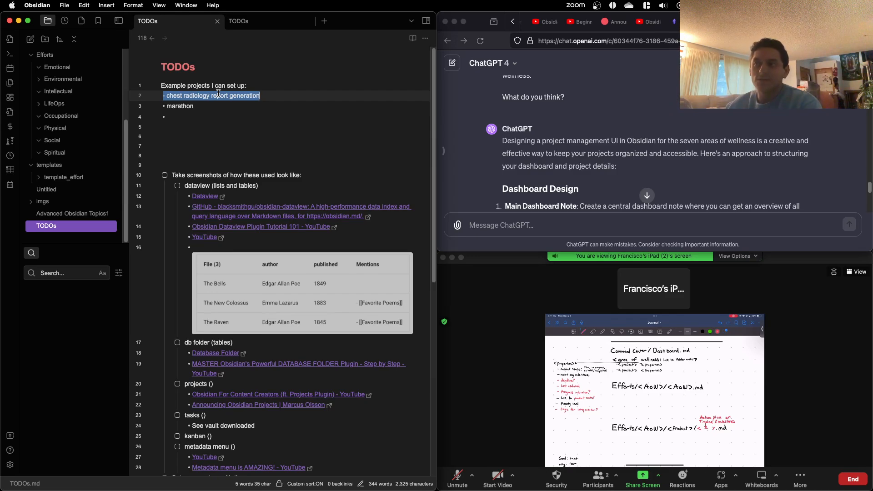
{"action": "left_click", "coordinate": [216, 110]}
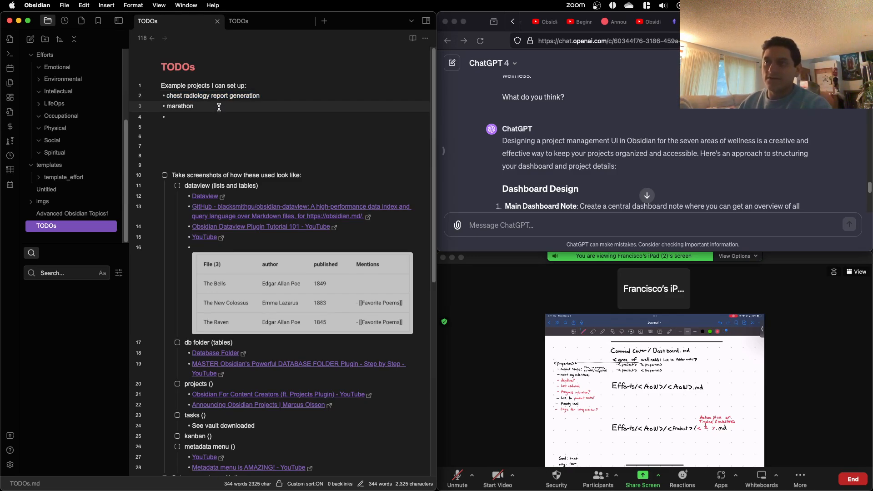
Step: Delete the example projects line and all its bullets from the TODOs note, plus three of the blank lines below them
{"action": "left_click", "coordinate": [187, 117]}
{"action": "left_click_drag", "start_coordinate": [187, 117], "coordinate": [149, 92]}
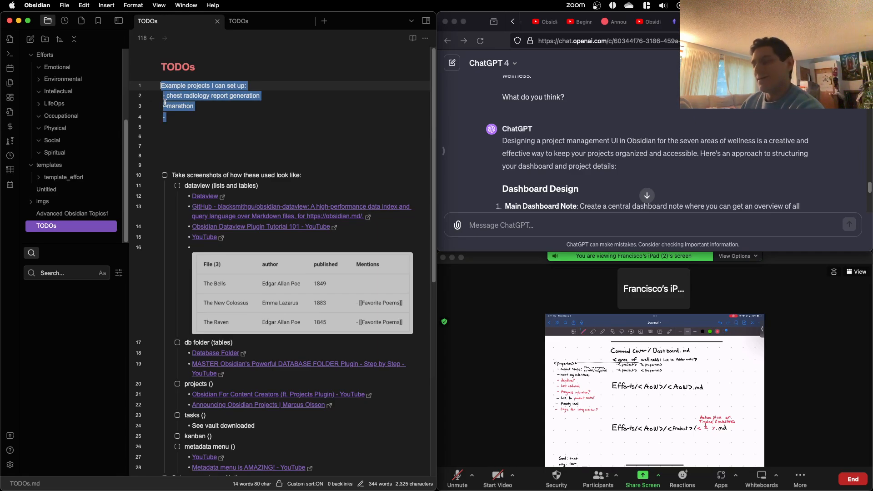
{"action": "key", "text": "BackSpace"}
{"action": "key", "text": "Delete"}
{"action": "key", "text": "Delete"}
{"action": "key", "text": "Delete"}
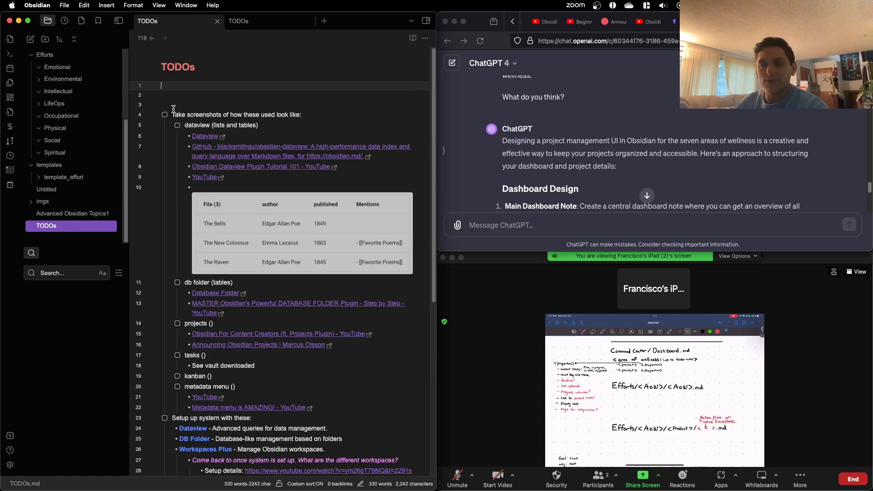
{"action": "left_click", "coordinate": [175, 95]}
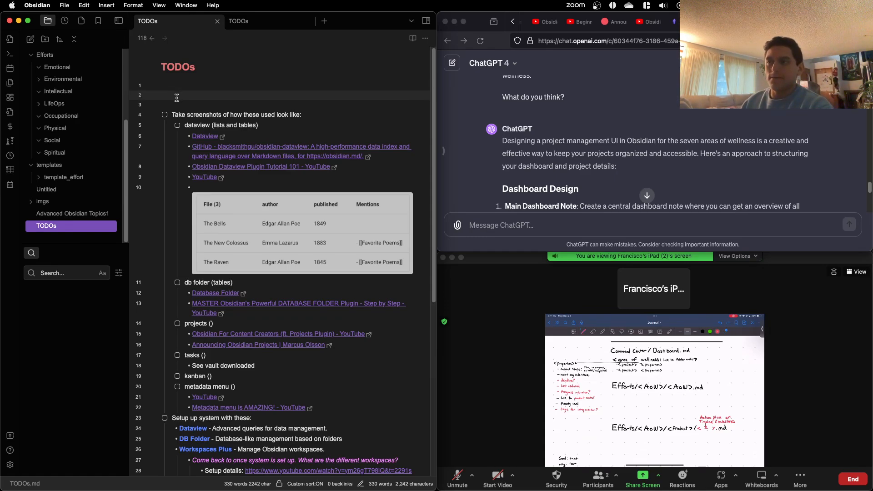
{"action": "left_click", "coordinate": [177, 100]}
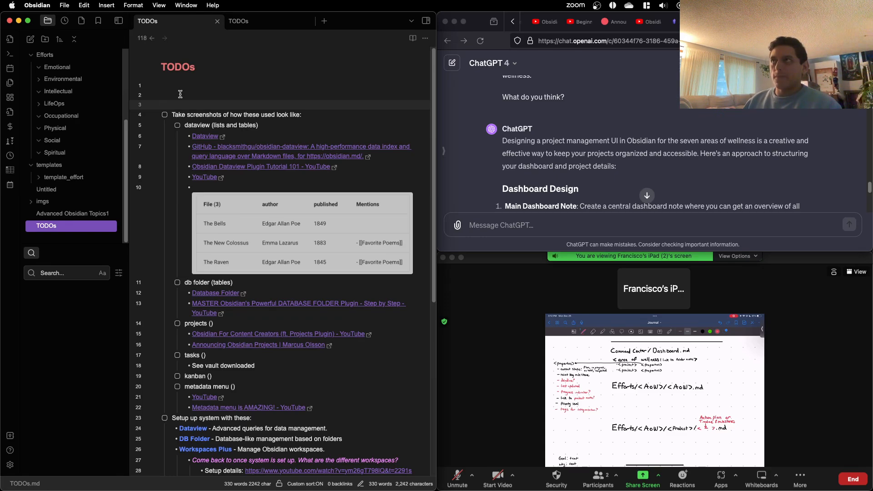
{"action": "left_click", "coordinate": [180, 95]}
{"action": "left_click", "coordinate": [175, 85]}
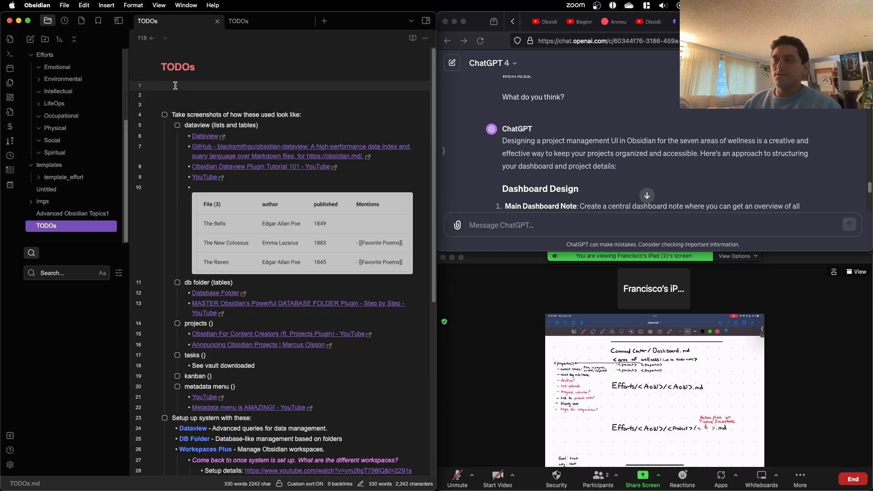
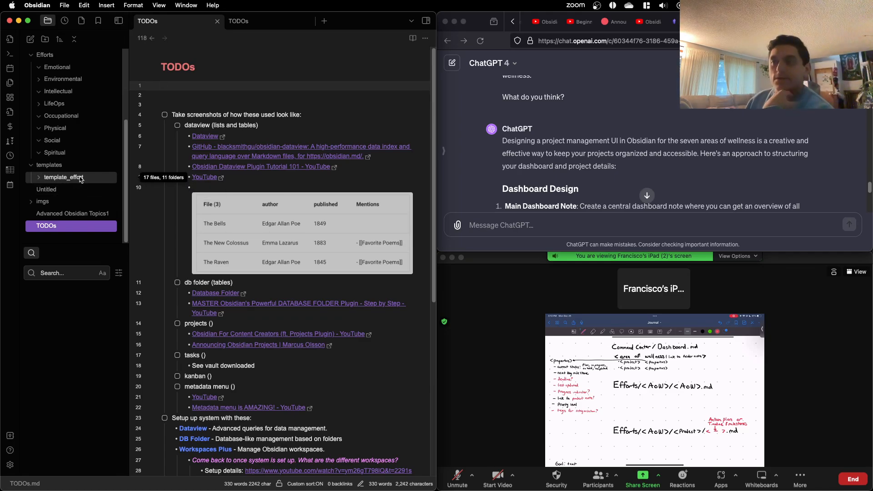
{"action": "right_click", "coordinate": [83, 178]}
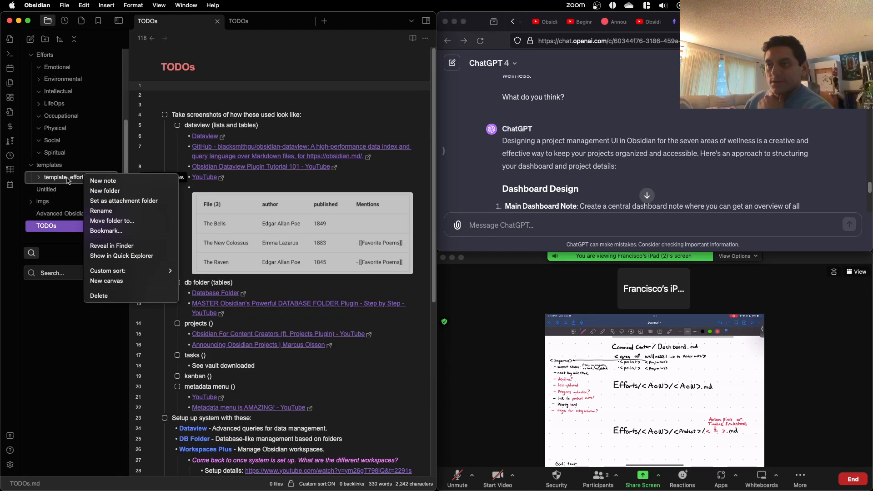
{"action": "right_click", "coordinate": [66, 179]}
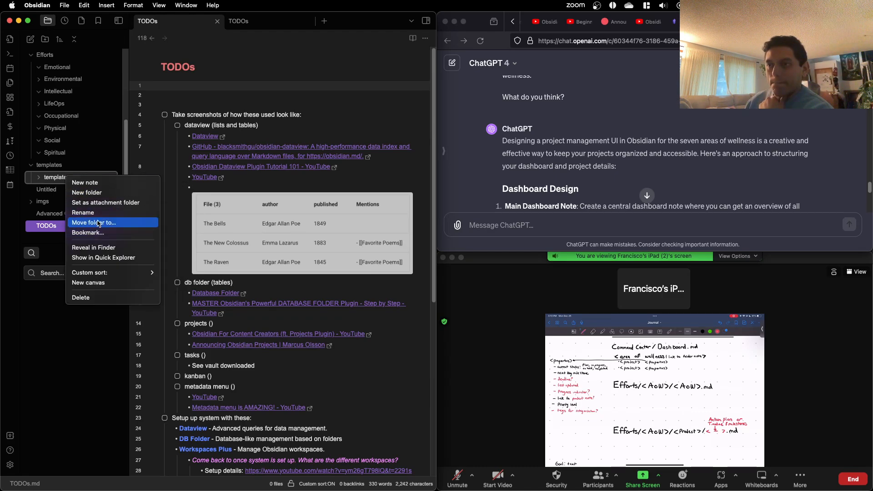
{"action": "left_click", "coordinate": [21, 340]}
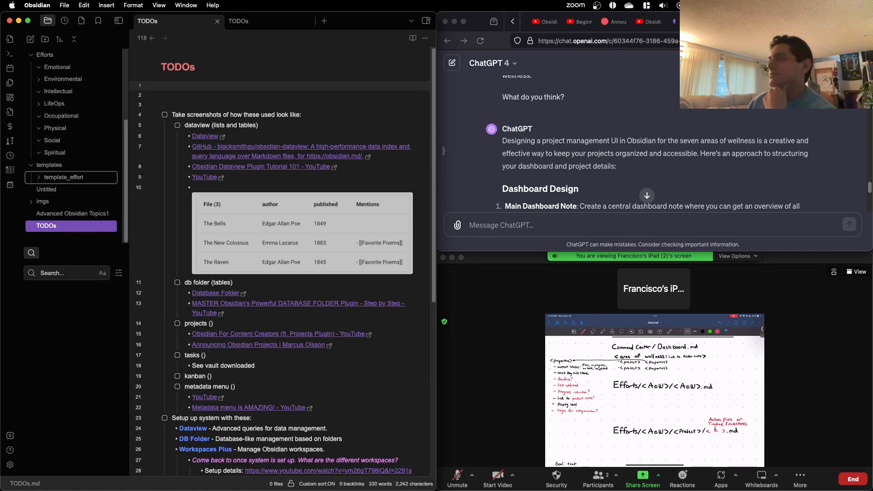
Step: Switch to Firefox, open youtube.com in a new tab and enter "how to use templates" as the video search
{"action": "scroll", "coordinate": [678, 30], "scroll_direction": "right", "scroll_amount": 1}
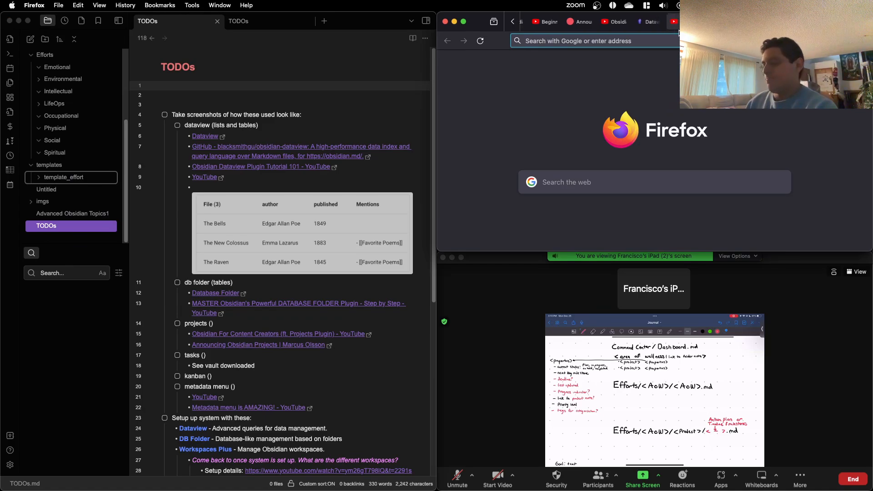
{"action": "type", "text": "youtube.com"}
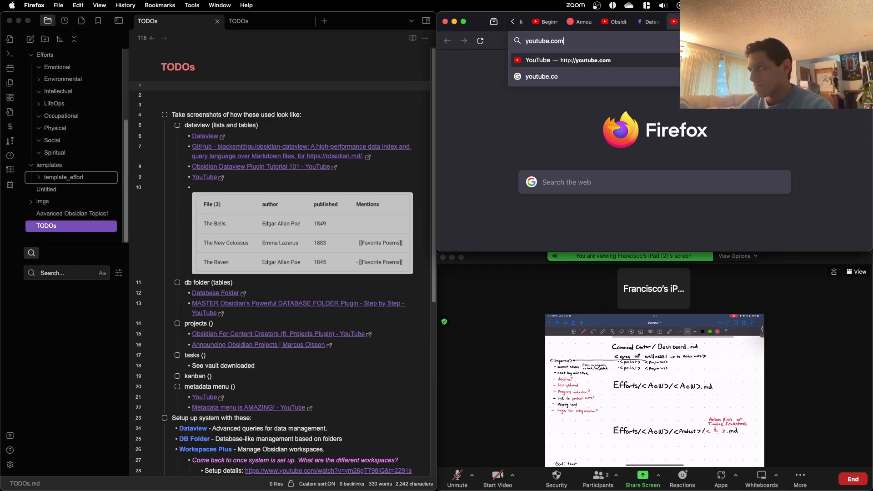
{"action": "key", "text": "Return"}
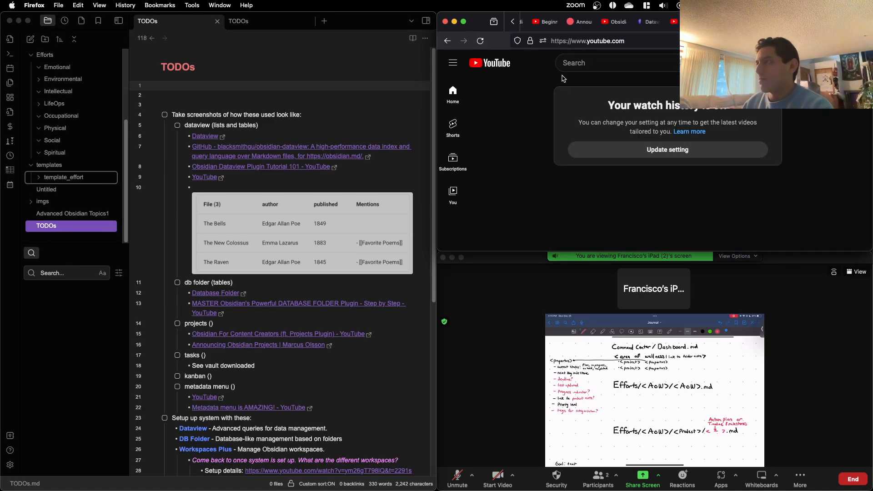
{"action": "left_click", "coordinate": [581, 63]}
{"action": "type", "text": "how to u"}
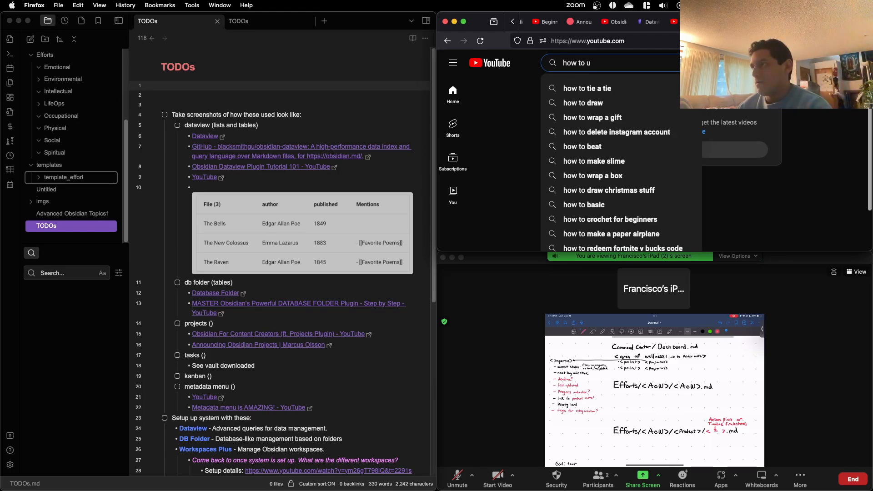
{"action": "type", "text": "se templ"}
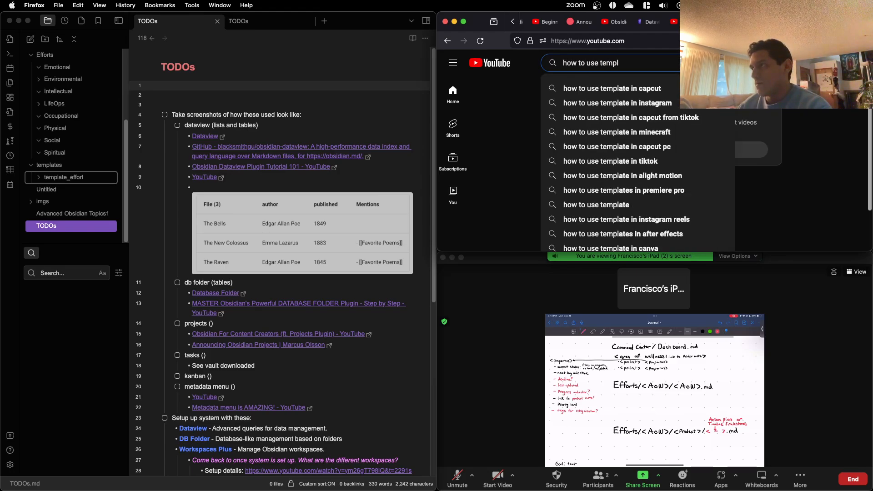
{"action": "type", "text": "ates"}
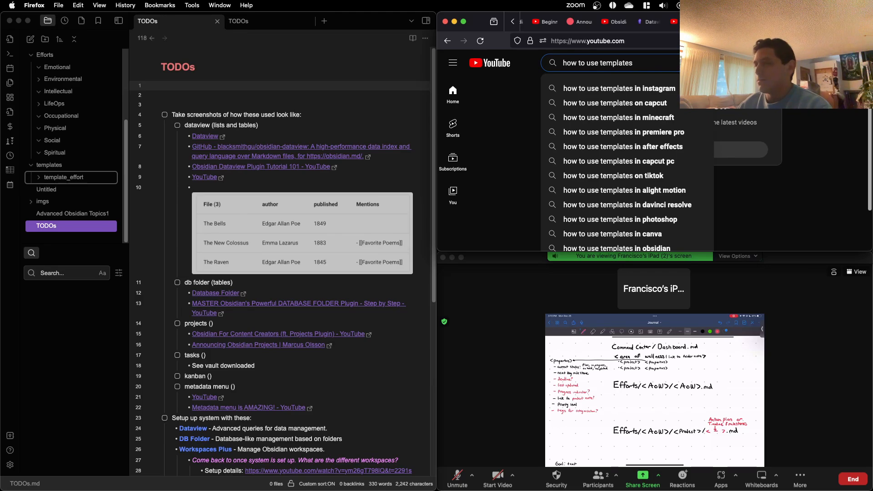
Step: Switch back to Obsidian and try to run the Insert template command in the TODOs note
{"action": "left_click", "coordinate": [357, 75]}
{"action": "key", "text": "super+p"}
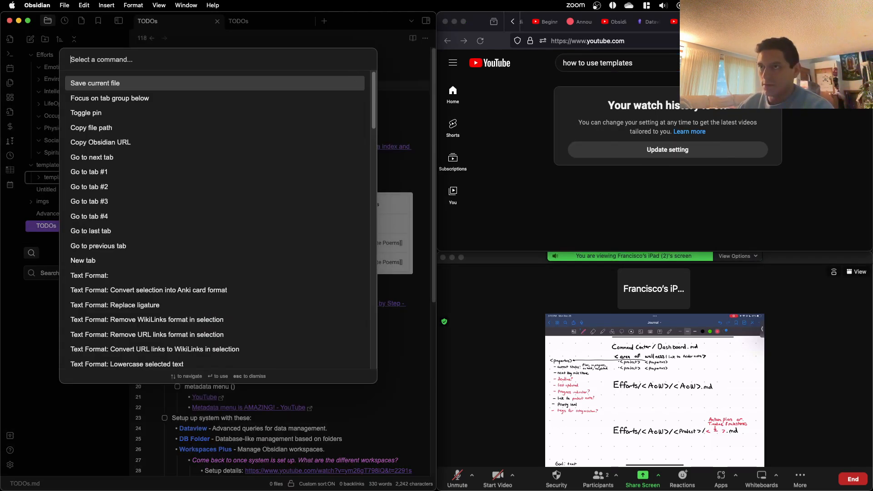
{"action": "type", "text": "tempa"}
{"action": "key", "text": "Return"}
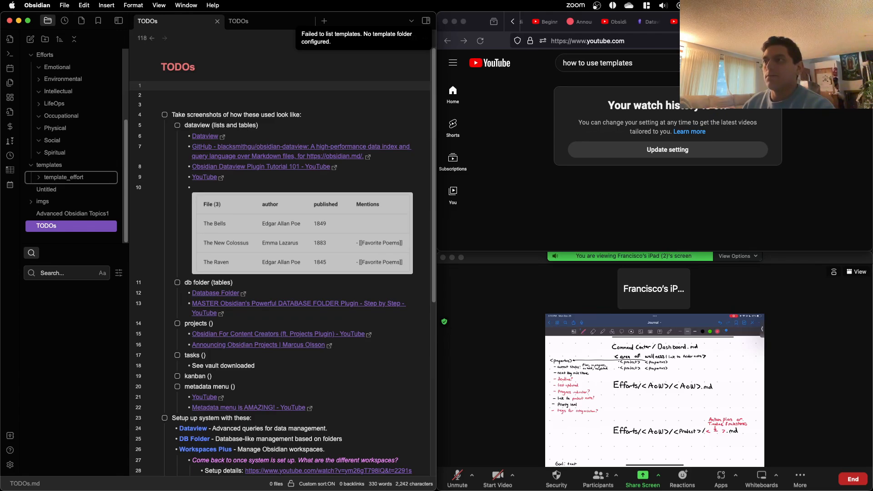
Step: Open Obsidian's settings and search the installed community plugins for "templat"
{"action": "left_click", "coordinate": [9, 464]}
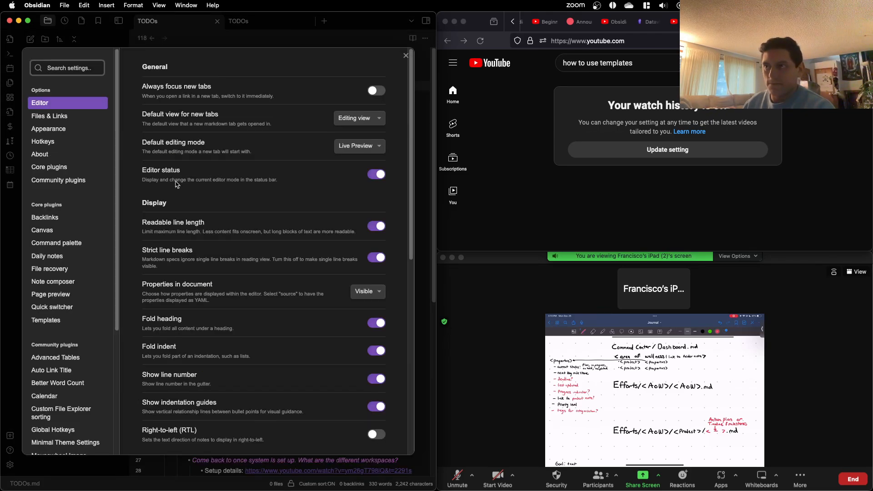
{"action": "scroll", "coordinate": [68, 177], "scroll_direction": "down", "scroll_amount": 1}
{"action": "left_click", "coordinate": [59, 175]}
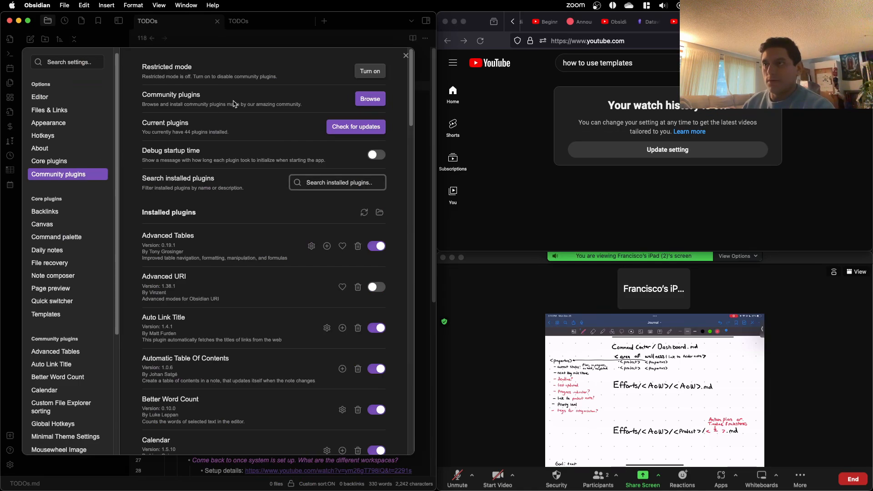
{"action": "left_click", "coordinate": [322, 183]}
{"action": "type", "text": "templat"}
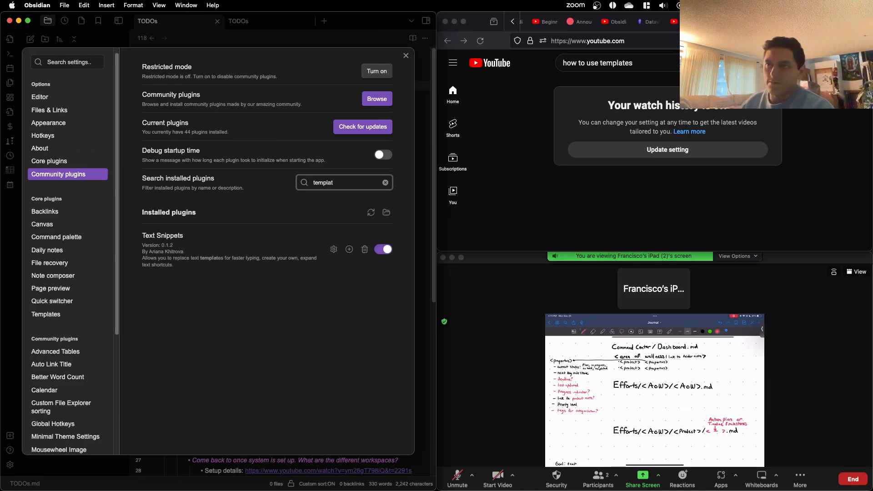
Step: Search all settings for "template" and inspect the hotkey entry of the Insert template command
{"action": "left_click", "coordinate": [69, 62]}
{"action": "type", "text": "template"}
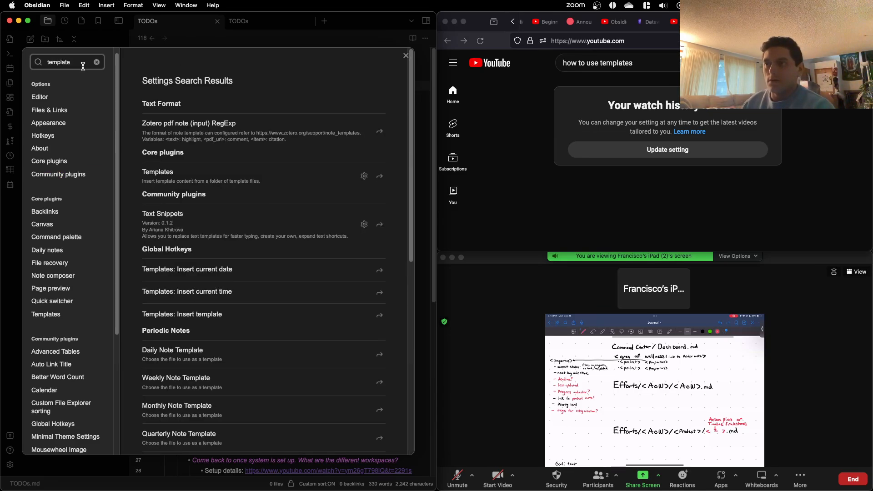
{"action": "scroll", "coordinate": [255, 219], "scroll_direction": "down", "scroll_amount": 3}
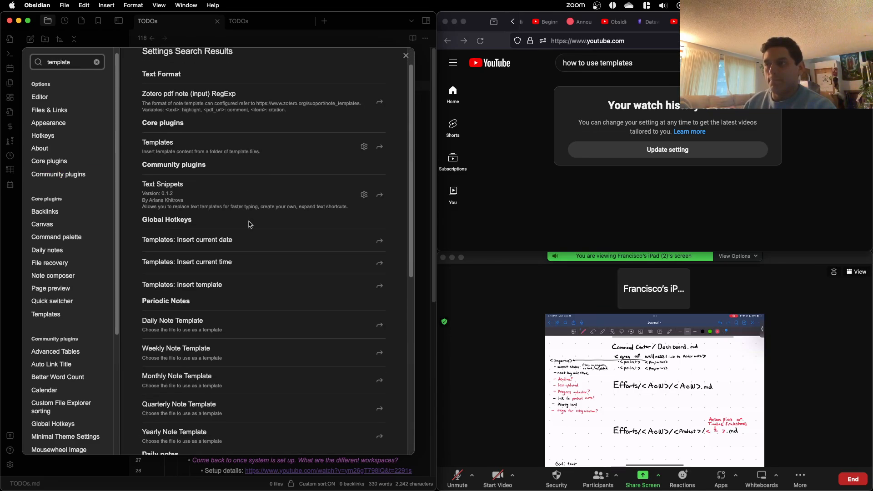
{"action": "left_click", "coordinate": [378, 268]}
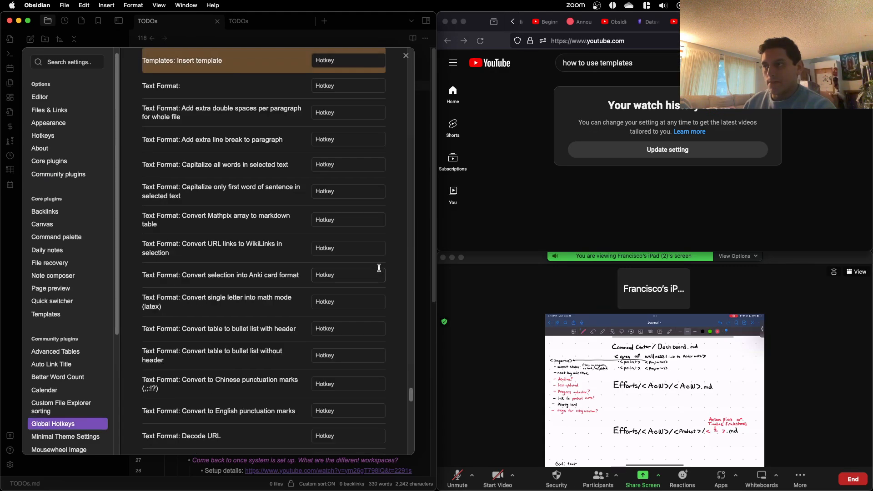
{"action": "left_click", "coordinate": [326, 59]}
{"action": "scroll", "coordinate": [327, 69], "scroll_direction": "up", "scroll_amount": 4}
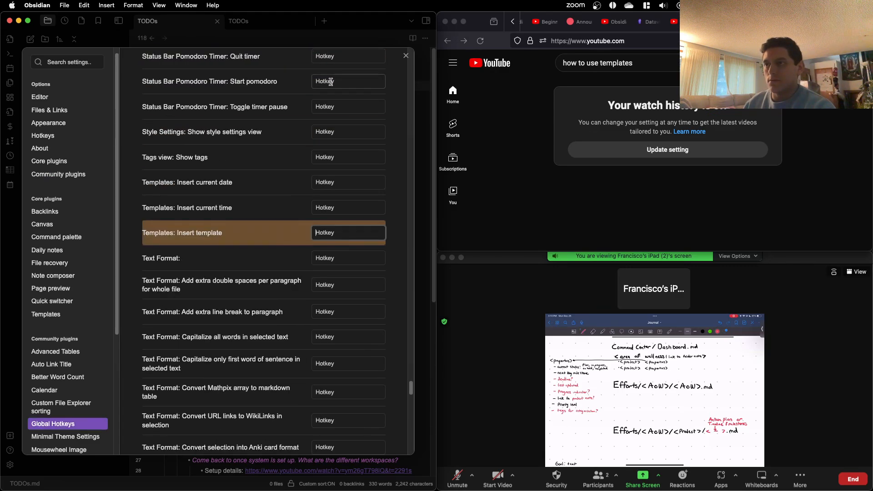
{"action": "scroll", "coordinate": [86, 318], "scroll_direction": "down", "scroll_amount": 4}
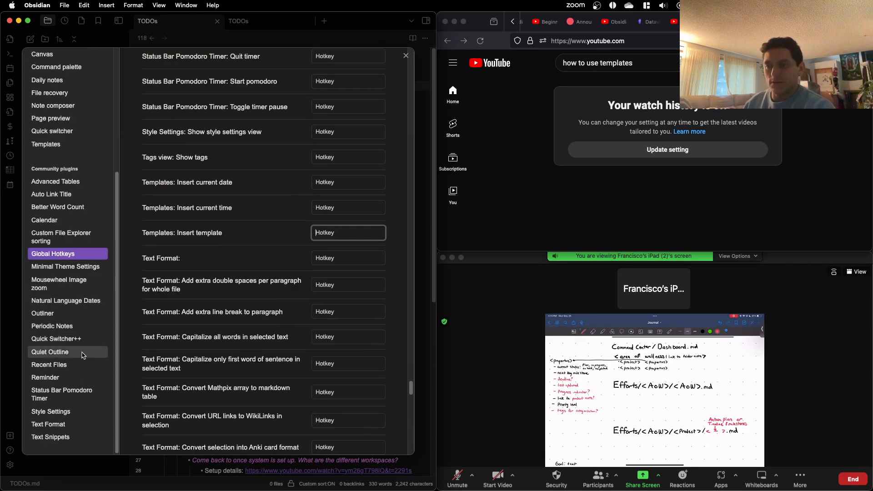
Step: Look through the list of installed community plugins for one that handles templates
{"action": "scroll", "coordinate": [74, 124], "scroll_direction": "up", "scroll_amount": 3}
{"action": "left_click", "coordinate": [75, 126]}
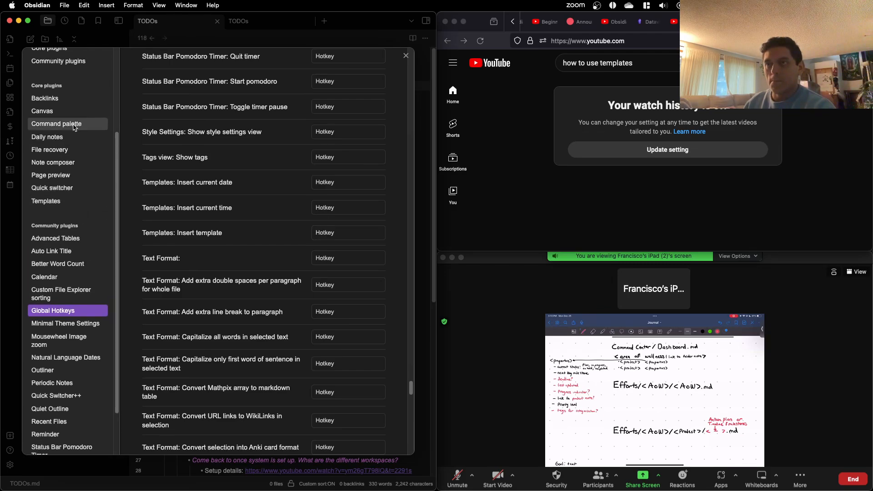
{"action": "left_click", "coordinate": [82, 63]}
{"action": "scroll", "coordinate": [225, 233], "scroll_direction": "down", "scroll_amount": 15}
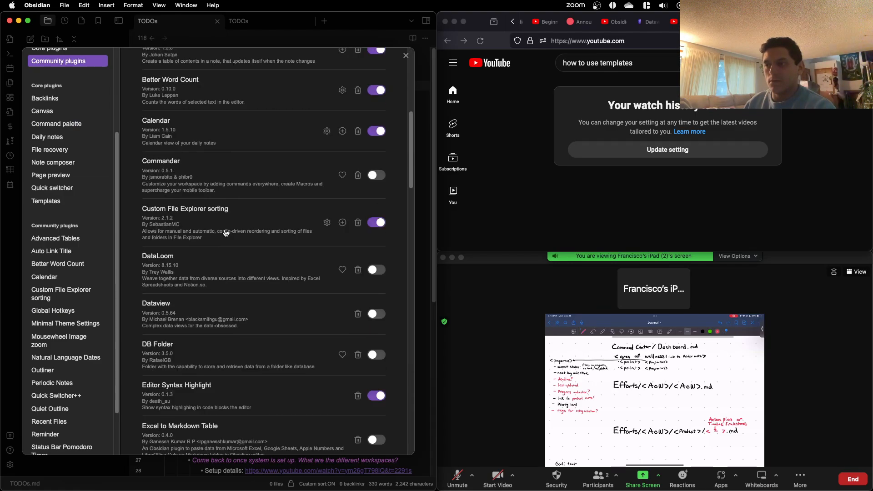
{"action": "scroll", "coordinate": [224, 234], "scroll_direction": "down", "scroll_amount": 5}
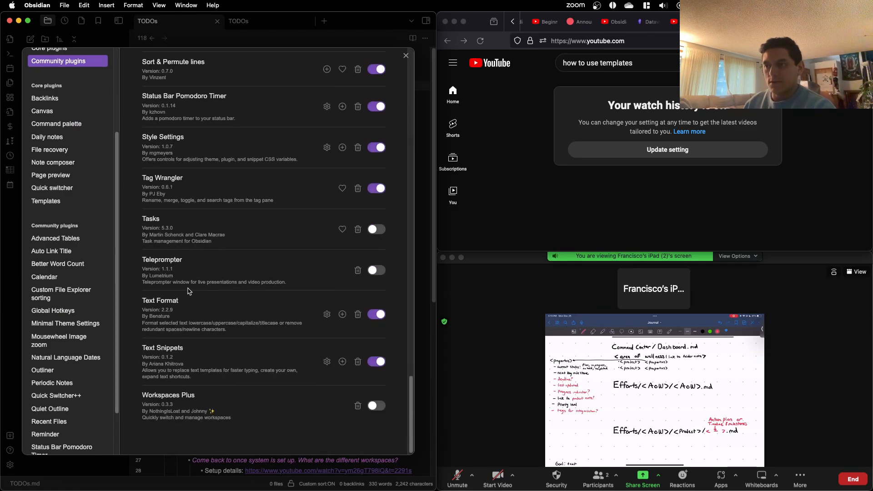
{"action": "scroll", "coordinate": [185, 278], "scroll_direction": "up", "scroll_amount": 1}
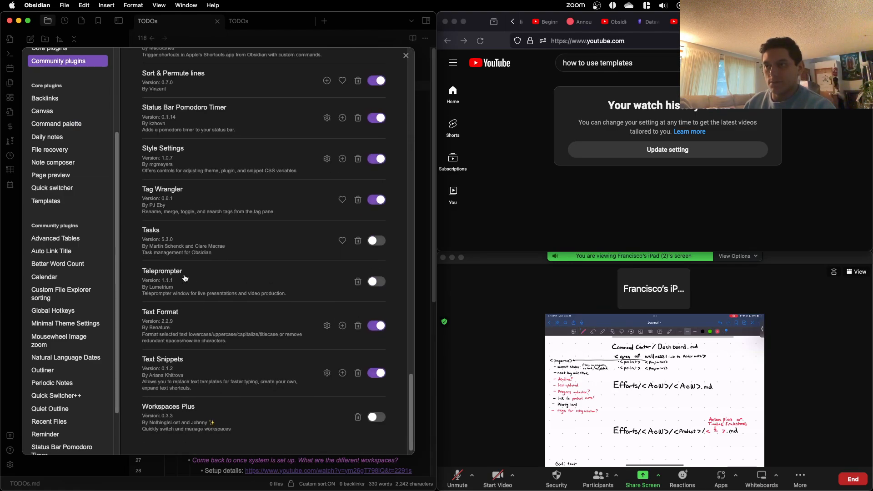
{"action": "scroll", "coordinate": [185, 278], "scroll_direction": "up", "scroll_amount": 5}
{"action": "scroll", "coordinate": [91, 150], "scroll_direction": "up", "scroll_amount": 4}
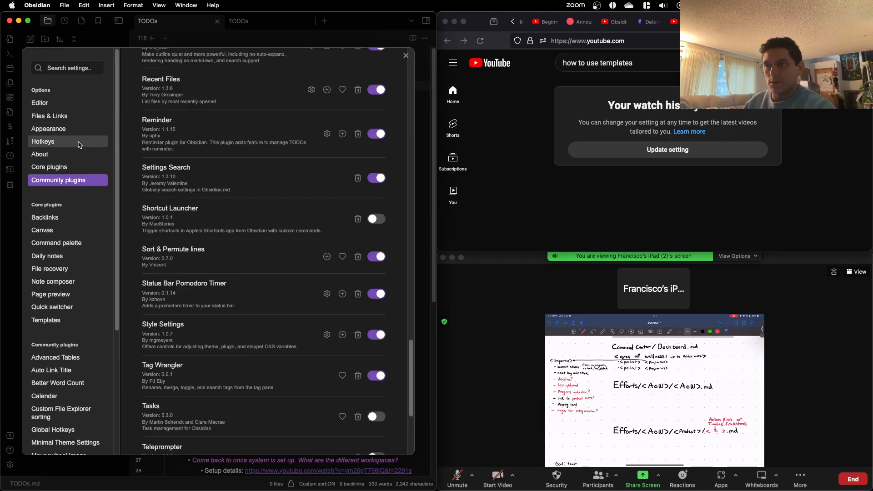
Step: Set the core Templates plugin's template folder location to "templates" and close the settings
{"action": "left_click", "coordinate": [72, 167]}
{"action": "scroll", "coordinate": [189, 319], "scroll_direction": "down", "scroll_amount": 10}
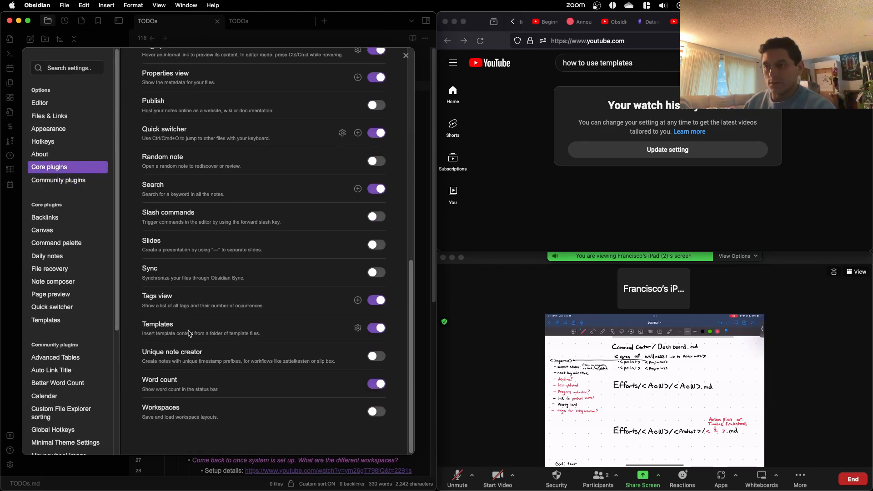
{"action": "left_click", "coordinate": [358, 328]}
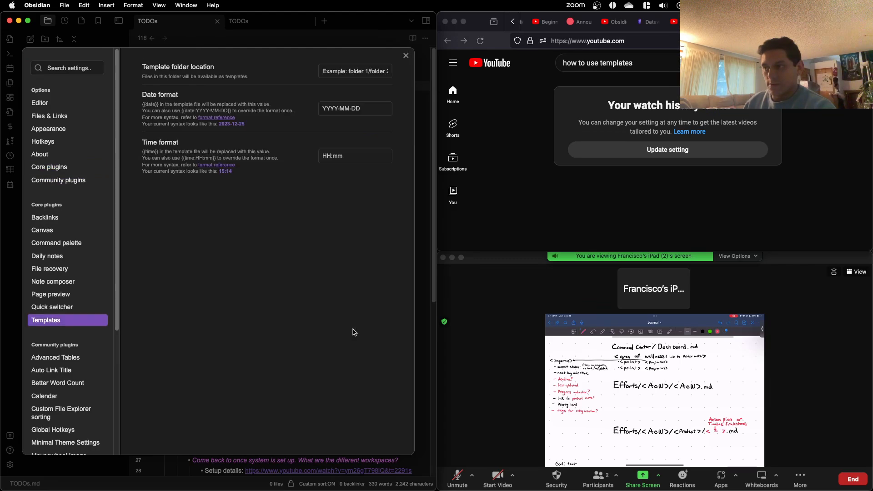
{"action": "left_click", "coordinate": [343, 72]}
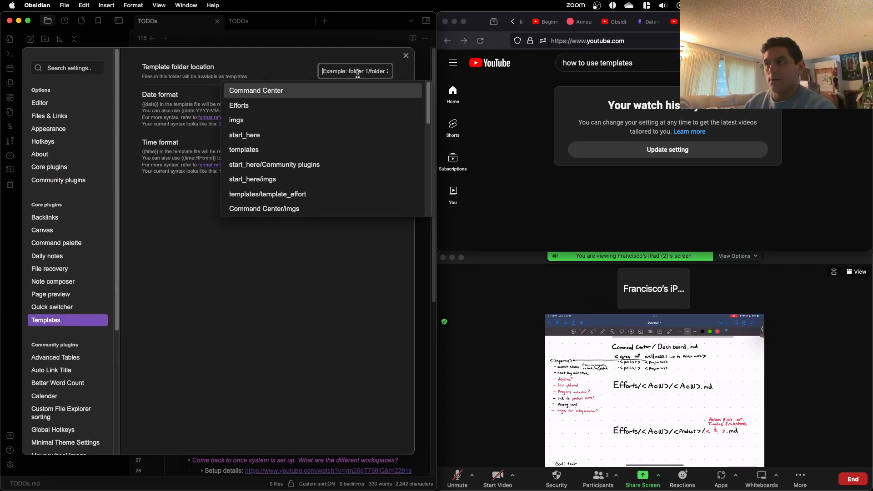
{"action": "left_click", "coordinate": [291, 148]}
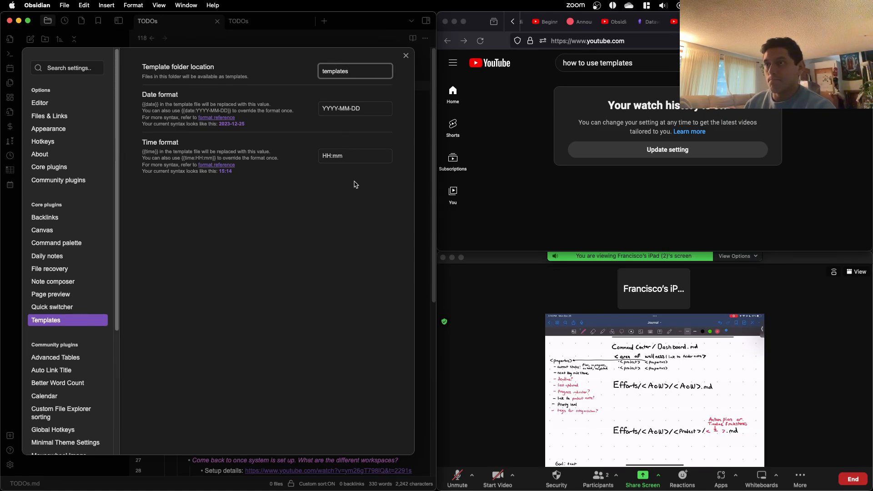
{"action": "left_click", "coordinate": [353, 113]}
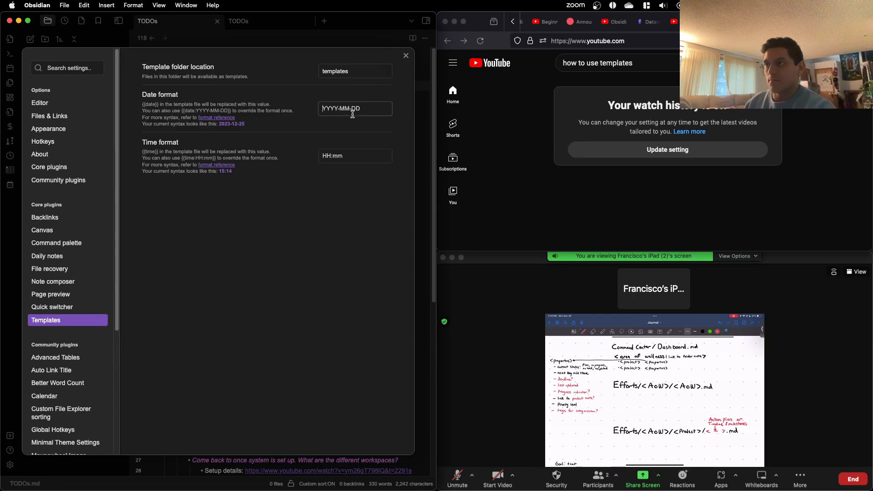
{"action": "left_click", "coordinate": [406, 56]}
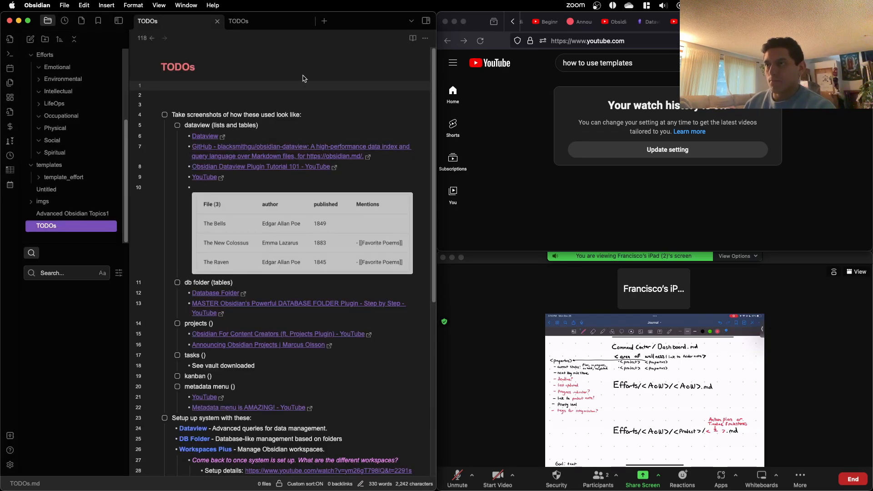
Step: Run the Insert template command, search the offered templates for "temp" and dismiss the list without inserting any
{"action": "key", "text": "super+p"}
{"action": "type", "text": "temp"}
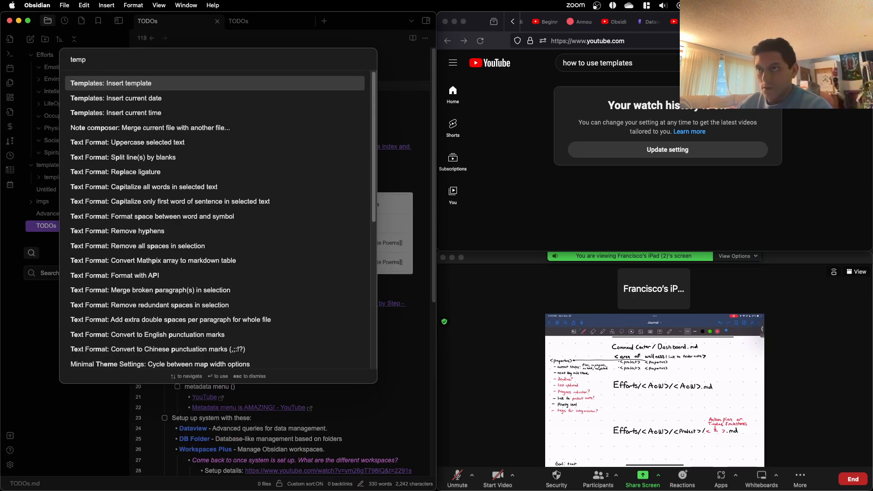
{"action": "key", "text": "Return"}
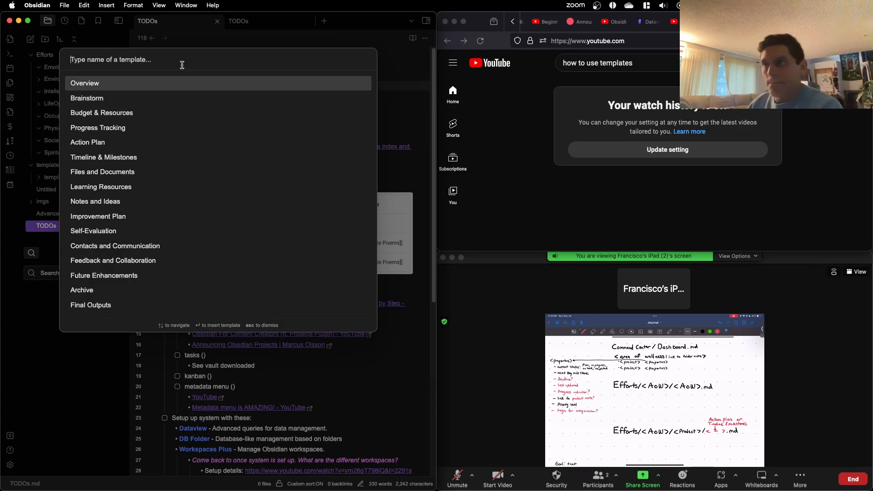
{"action": "type", "text": "templ"}
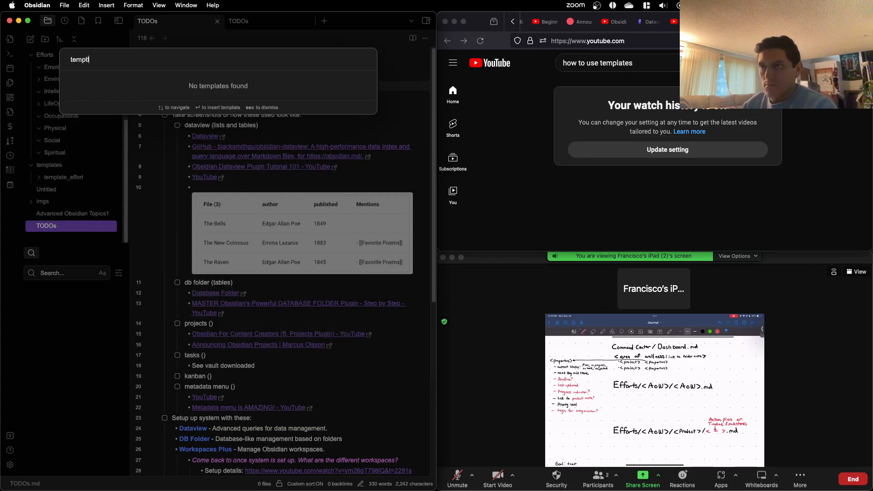
{"action": "key", "text": "BackSpace"}
{"action": "key", "text": "BackSpace"}
{"action": "type", "text": "p"}
{"action": "key", "text": "Escape"}
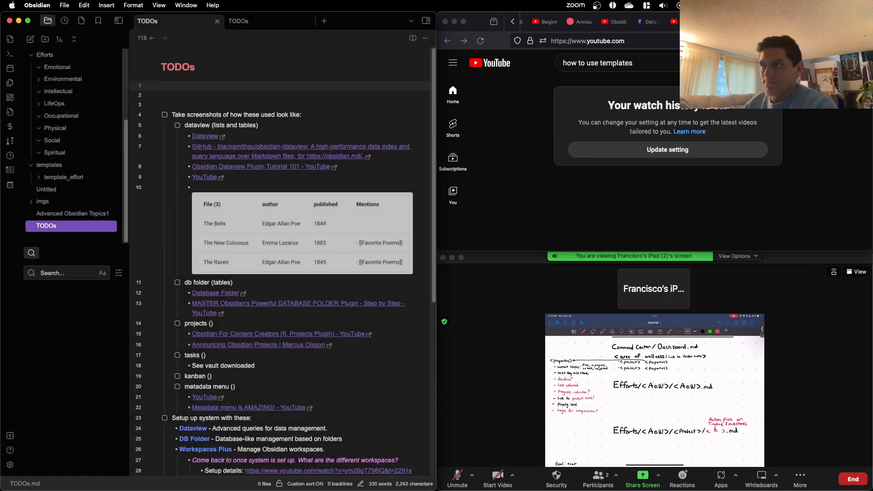
Step: Switch to Firefox and search YouTube for "how to use template folder obsidian"
{"action": "left_click", "coordinate": [639, 65]}
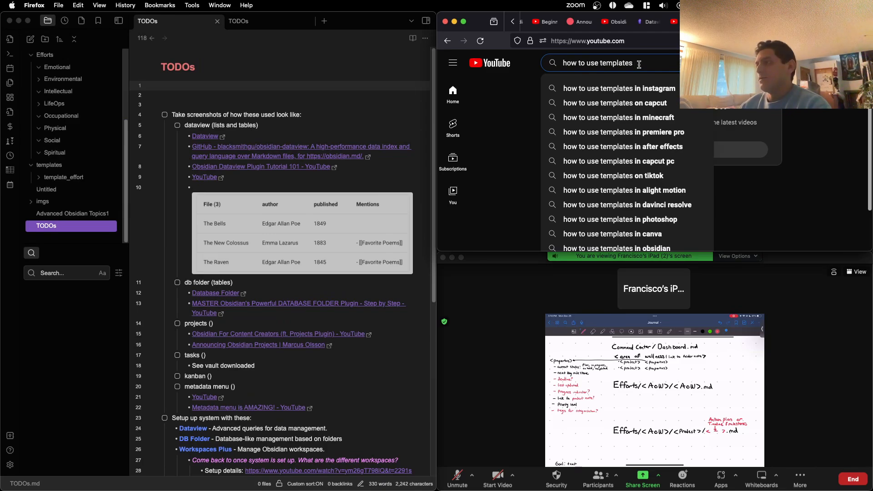
{"action": "key", "text": "BackSpace"}
{"action": "key", "text": "BackSpace"}
{"action": "key", "text": "BackSpace"}
{"action": "key", "text": "BackSpace"}
{"action": "key", "text": "BackSpace"}
{"action": "type", "text": "la"}
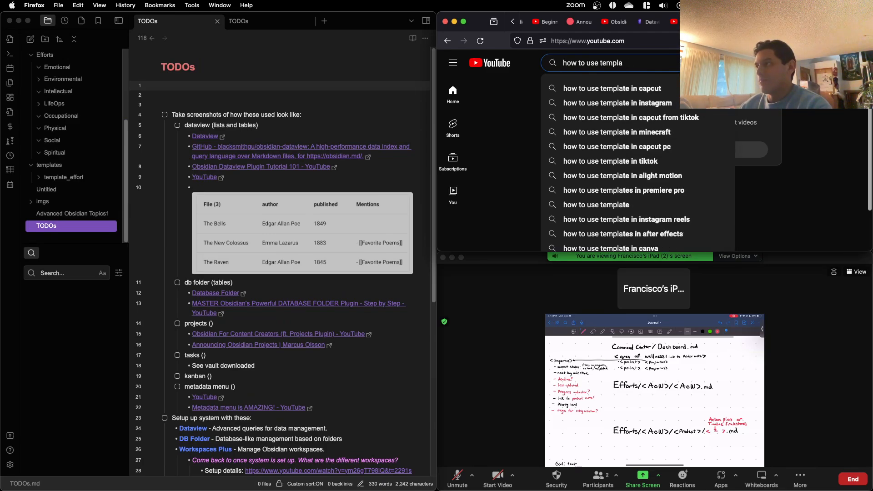
{"action": "type", "text": "te folder obsidian"}
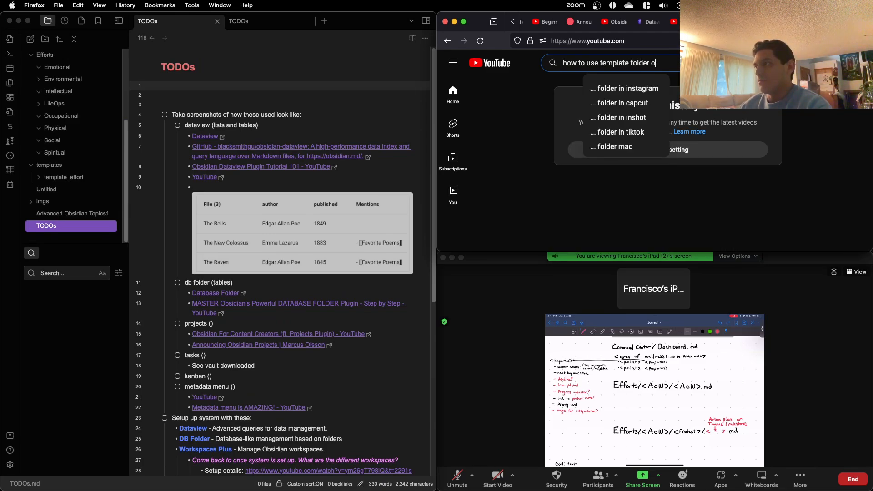
{"action": "key", "text": "Return"}
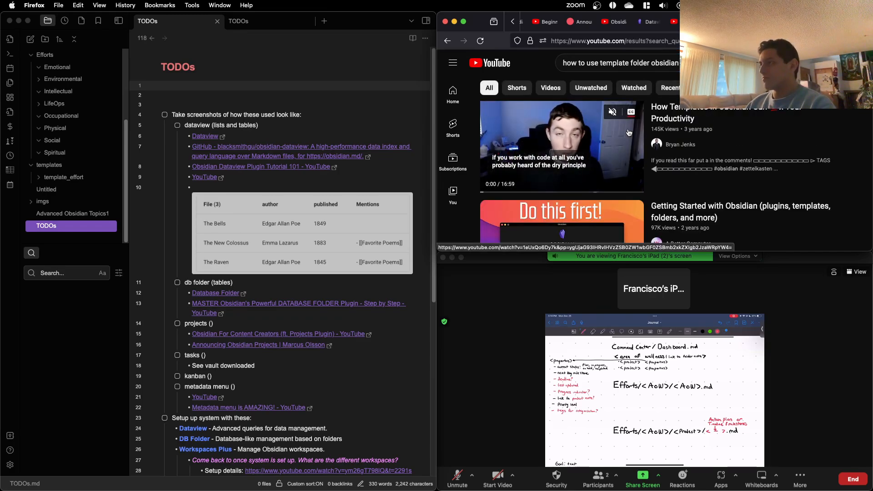
Step: Make the browser window taller, look through the results and open the video "How Templates In Obsidian Can 💯x Your Productivity"
{"action": "scroll", "coordinate": [644, 162], "scroll_direction": "down", "scroll_amount": 2}
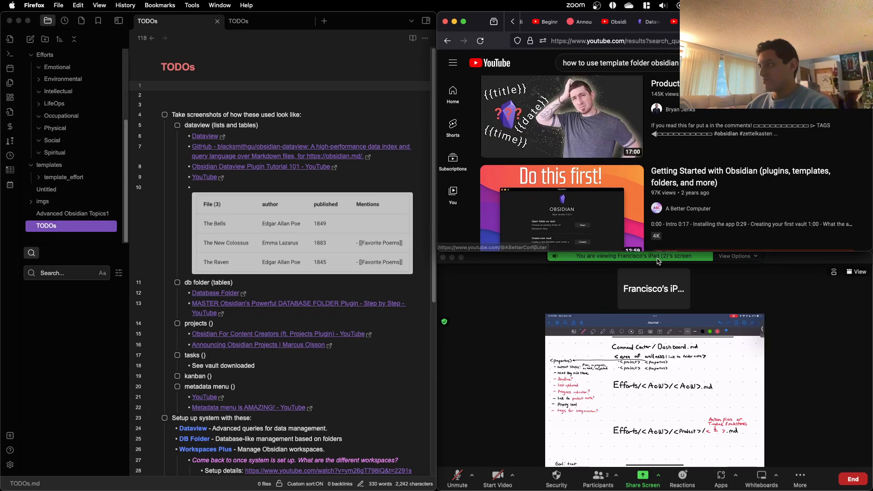
{"action": "left_click_drag", "start_coordinate": [679, 251], "coordinate": [680, 348]}
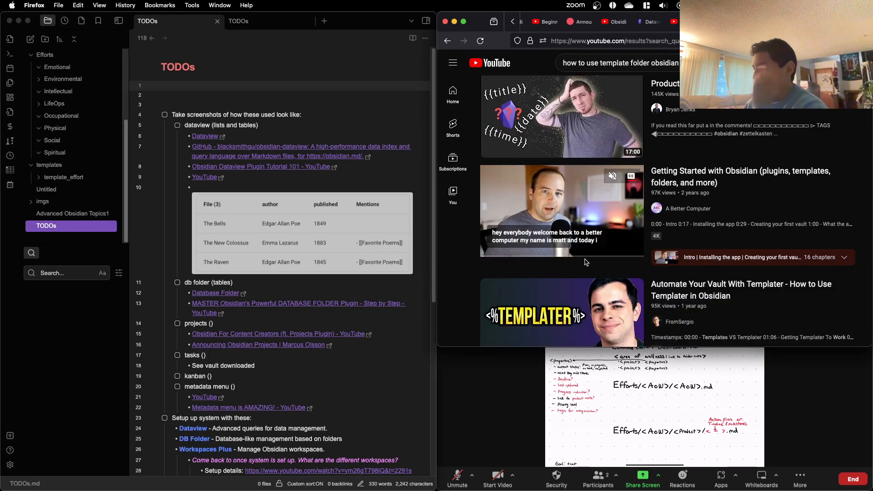
{"action": "scroll", "coordinate": [590, 172], "scroll_direction": "up", "scroll_amount": 2}
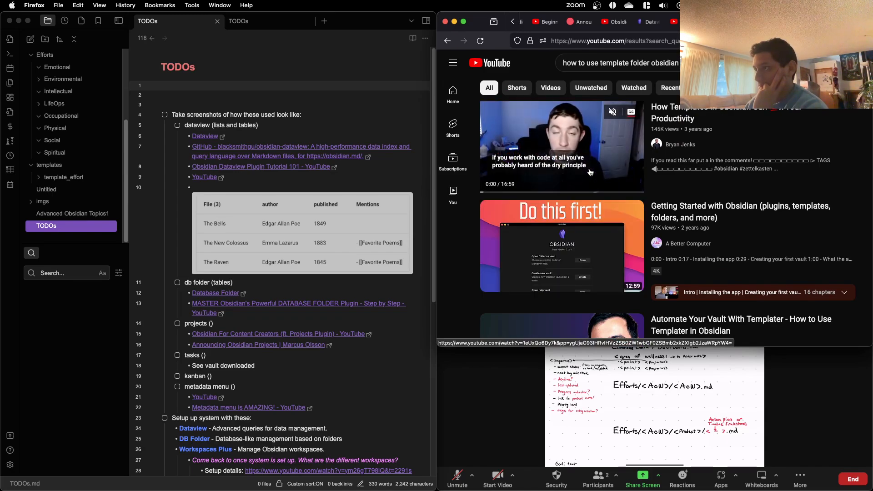
{"action": "left_click", "coordinate": [590, 171]}
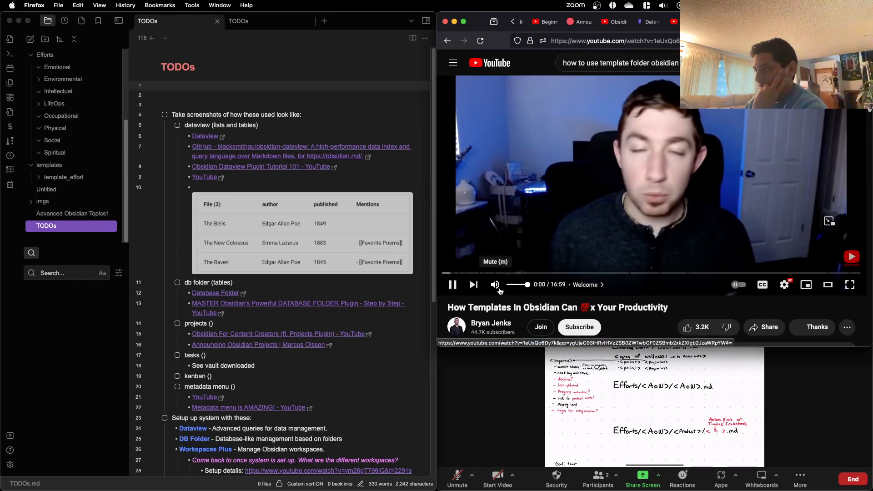
Step: Skim the video's sections on making and inserting a template up to about 7:03 and pause it
{"action": "left_click", "coordinate": [515, 273]}
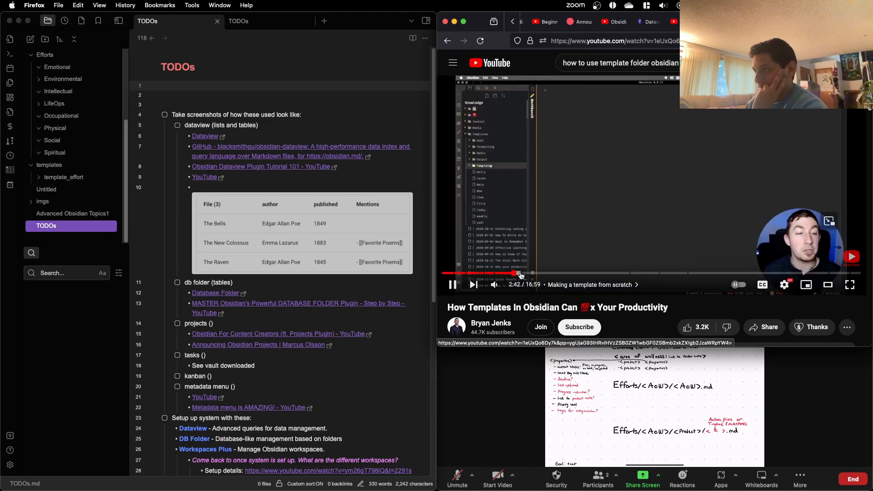
{"action": "left_click", "coordinate": [523, 275]}
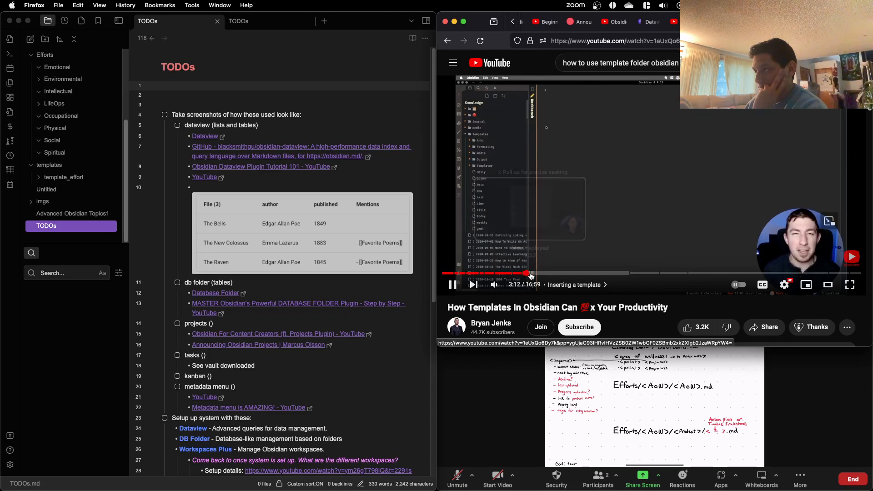
{"action": "left_click", "coordinate": [531, 275]}
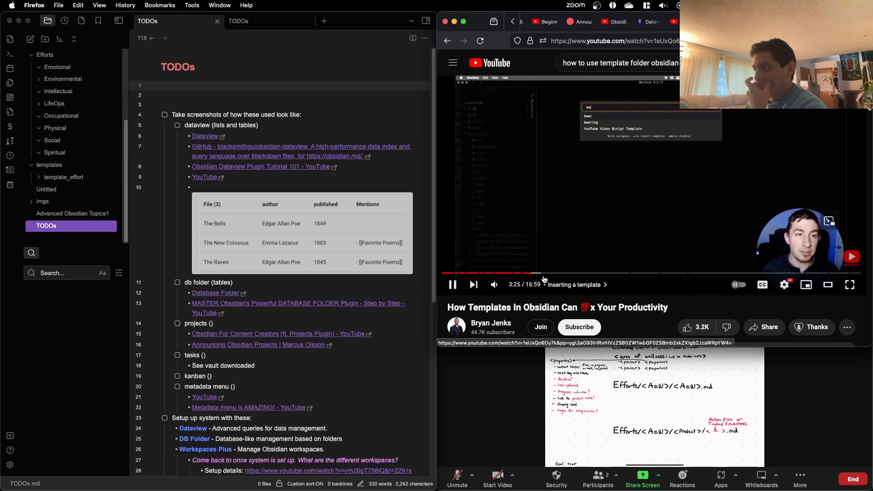
{"action": "left_click", "coordinate": [541, 273]}
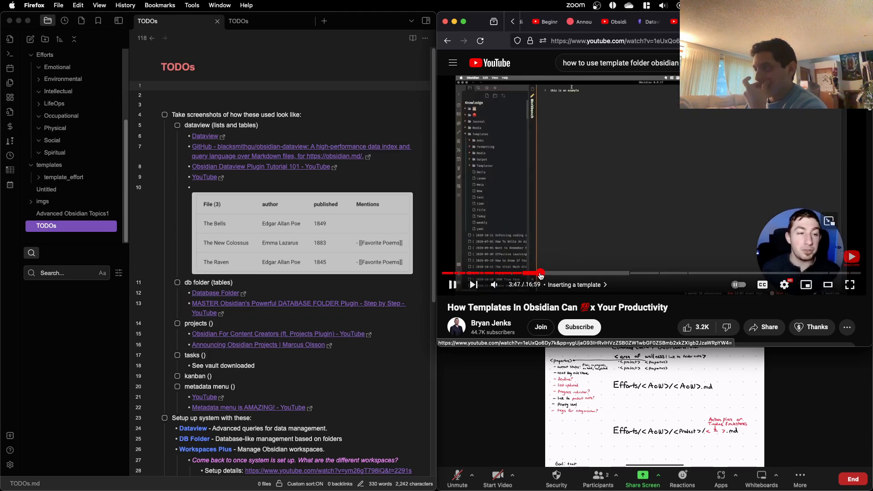
{"action": "left_click_drag", "start_coordinate": [541, 275], "coordinate": [621, 276]}
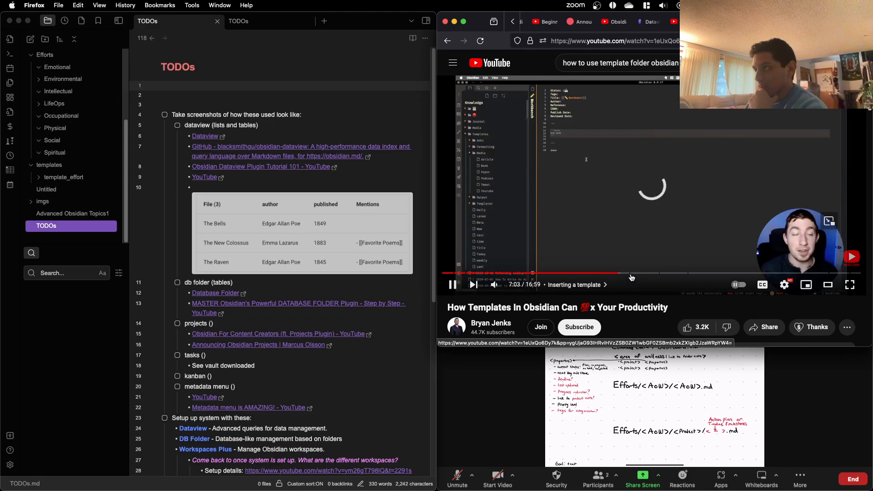
{"action": "key", "text": "space"}
Step: Return to the TODOs note in Obsidian and remove the blank lines above its first task
{"action": "left_click", "coordinate": [367, 106]}
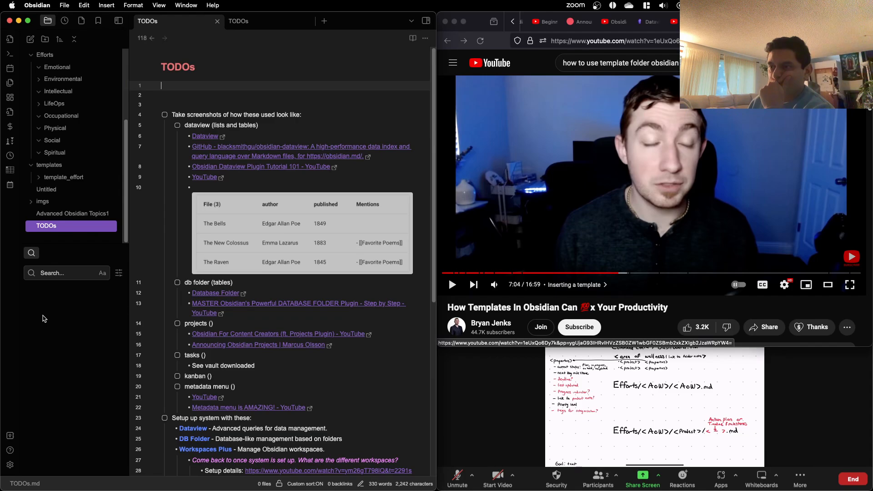
{"action": "left_click", "coordinate": [206, 97]}
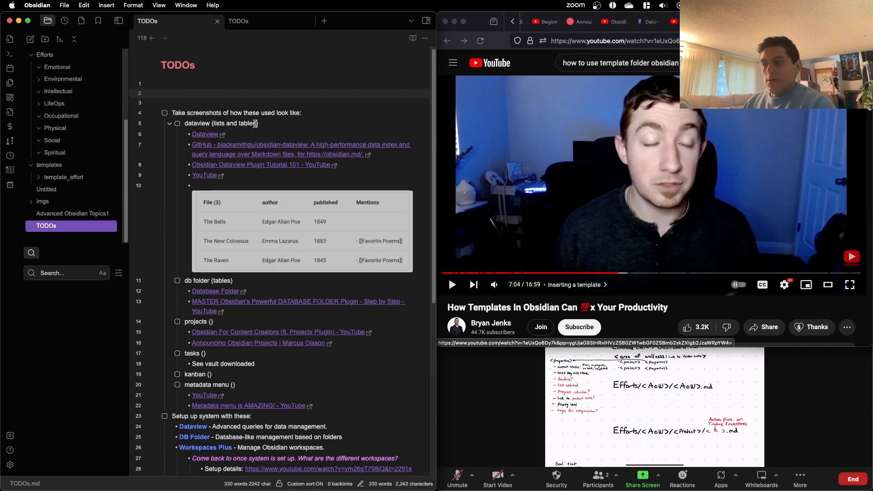
{"action": "scroll", "coordinate": [255, 123], "scroll_direction": "down", "scroll_amount": 6}
{"action": "scroll", "coordinate": [252, 124], "scroll_direction": "up", "scroll_amount": 6}
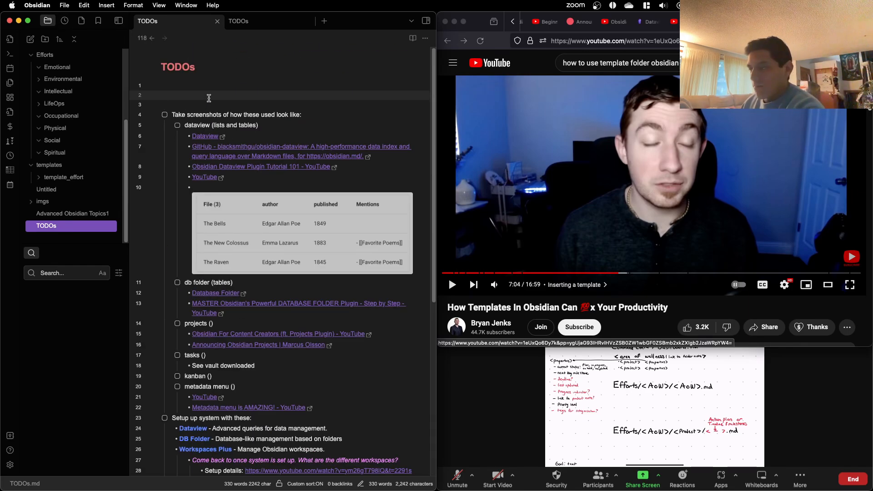
{"action": "key", "text": "BackSpace"}
{"action": "key", "text": "Delete"}
{"action": "key", "text": "Delete"}
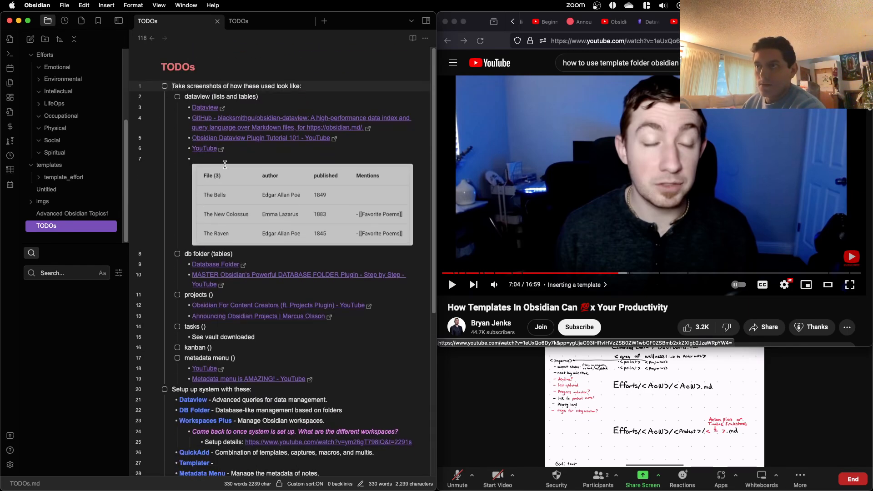
Step: Add the line "Setting up a project:" a few blank lines below the end of the TODOs list and start a bullet under it
{"action": "scroll", "coordinate": [184, 335], "scroll_direction": "down", "scroll_amount": 10}
{"action": "left_click", "coordinate": [208, 312]}
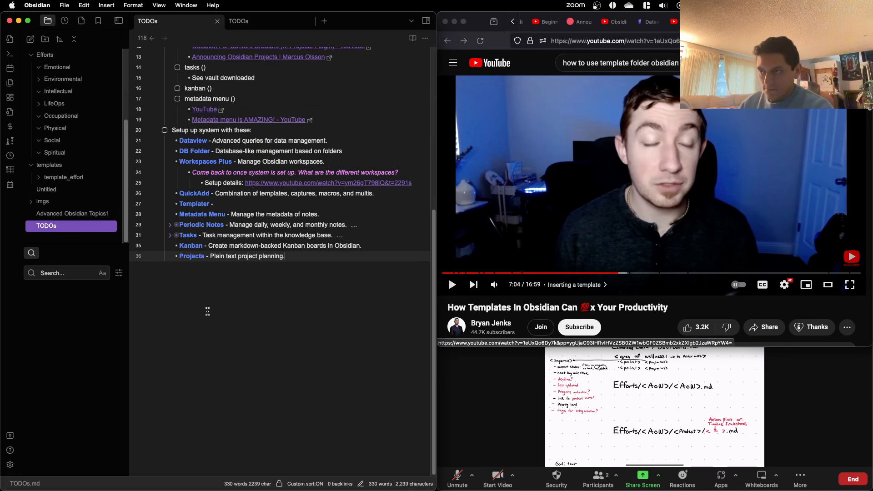
{"action": "key", "text": "Return"}
{"action": "key", "text": "Return"}
{"action": "key", "text": "Return"}
{"action": "key", "text": "Return"}
{"action": "key", "text": "Return"}
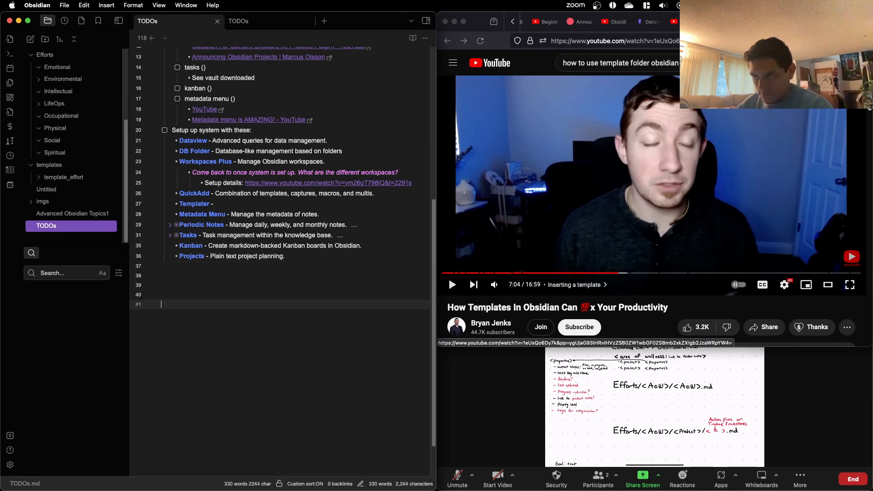
{"action": "type", "text": "Setting up"}
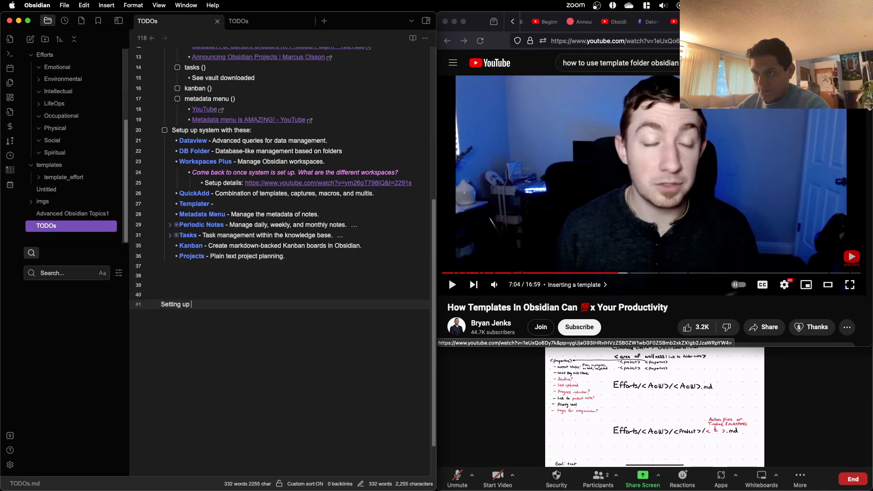
{"action": "type", "text": " a project:"}
{"action": "key", "text": "Return"}
{"action": "type", "text": "- "}
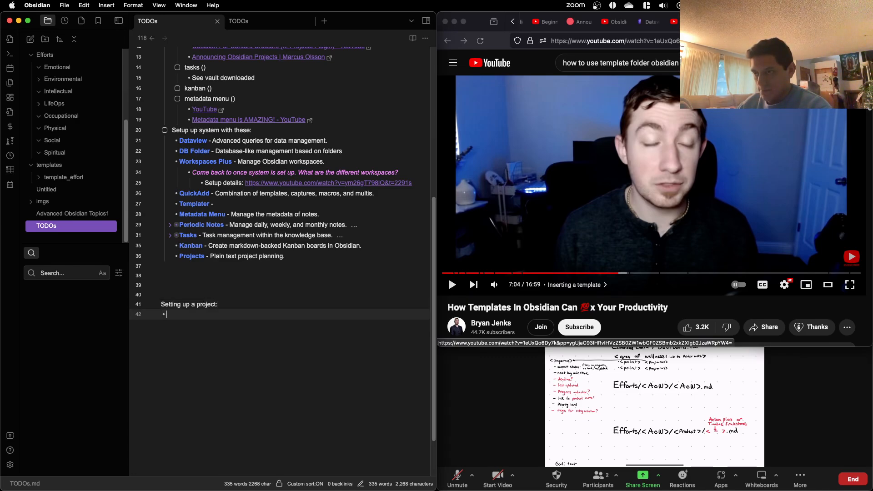
{"action": "type", "text": "Find way to make template folder."}
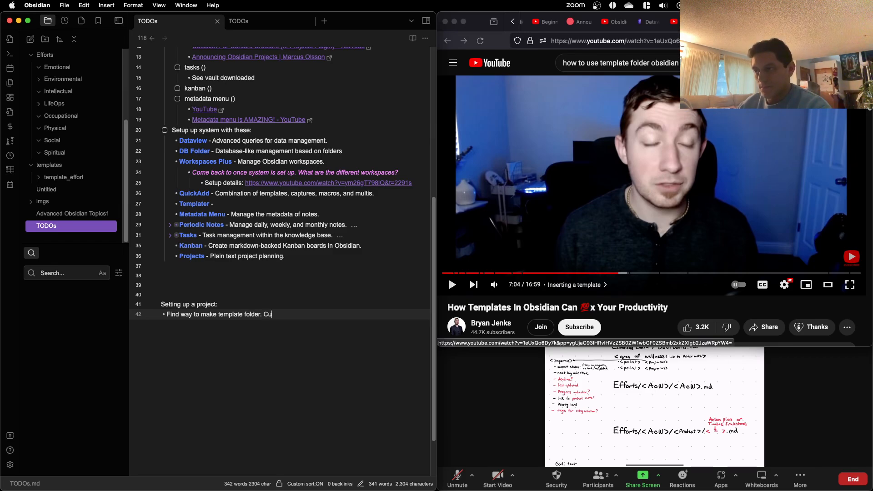
Step: Write the bullet "Find way to make template folder. Currently copying and pasting template_effort, and renaming it." and start another bullet
{"action": "type", "text": "Currently cop"}
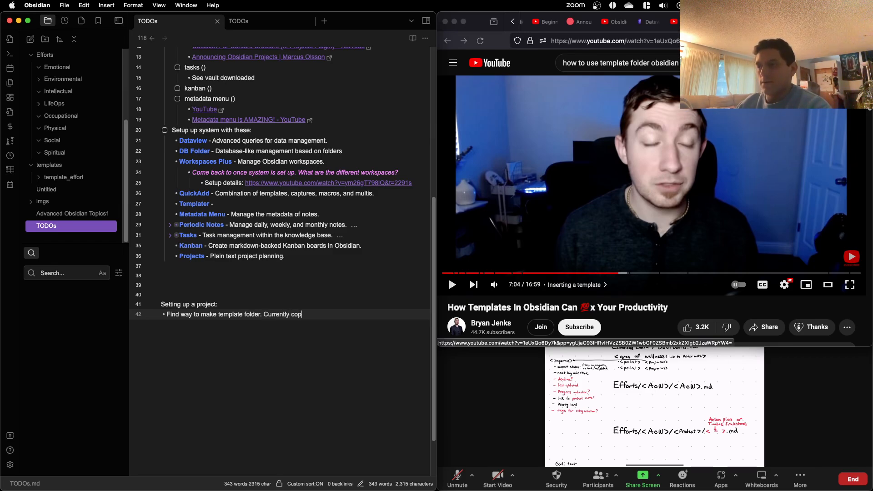
{"action": "type", "text": "ying and "}
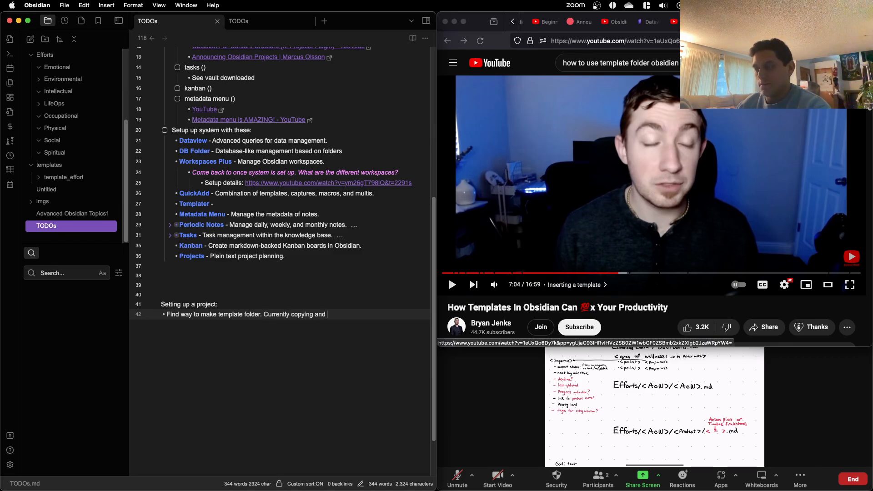
{"action": "type", "text": "pas"}
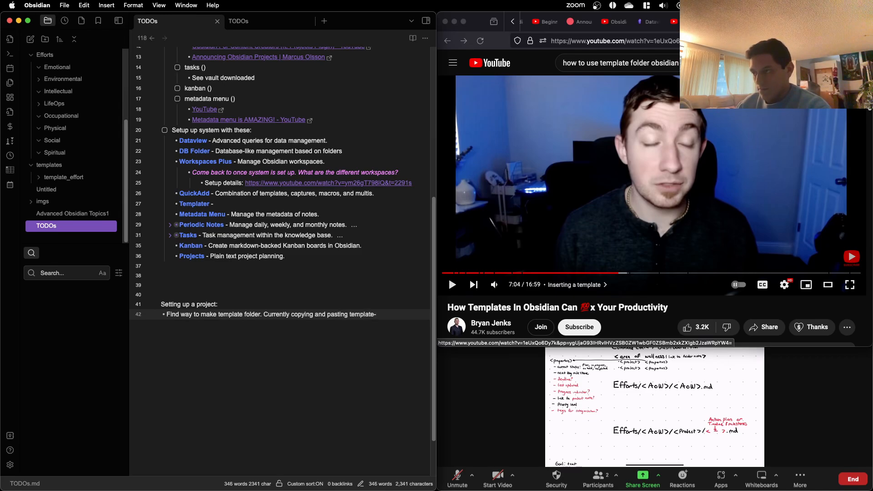
{"action": "type", "text": "ting template_effort"}
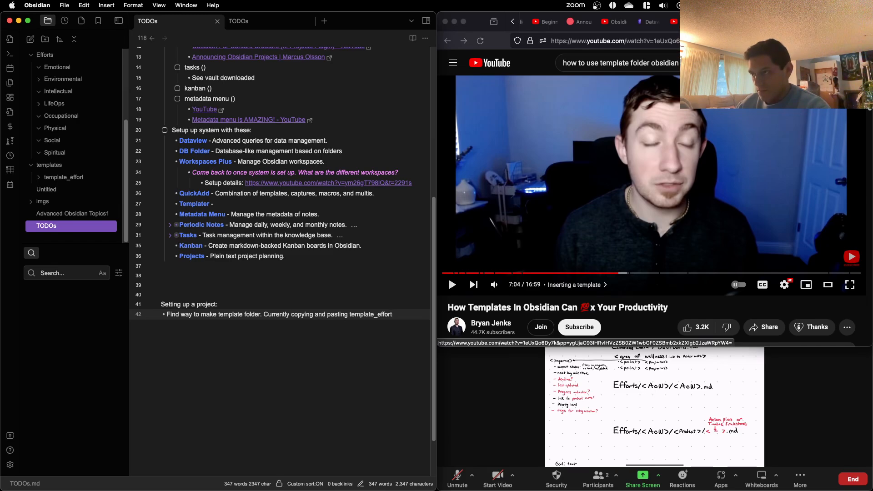
{"action": "type", "text": ", "}
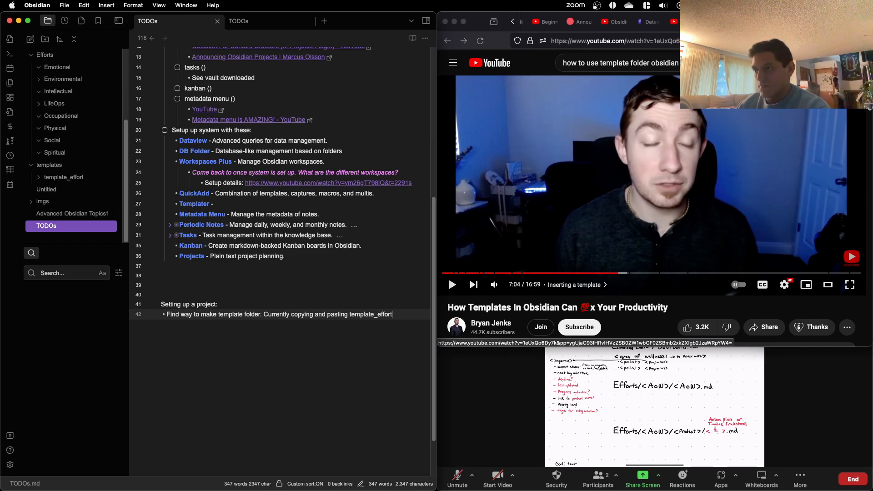
{"action": "type", "text": "and re"}
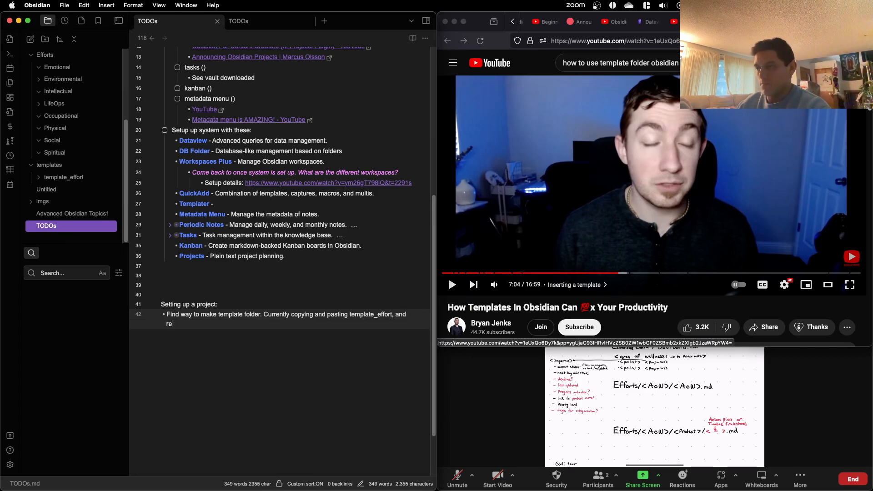
{"action": "type", "text": "naming it"}
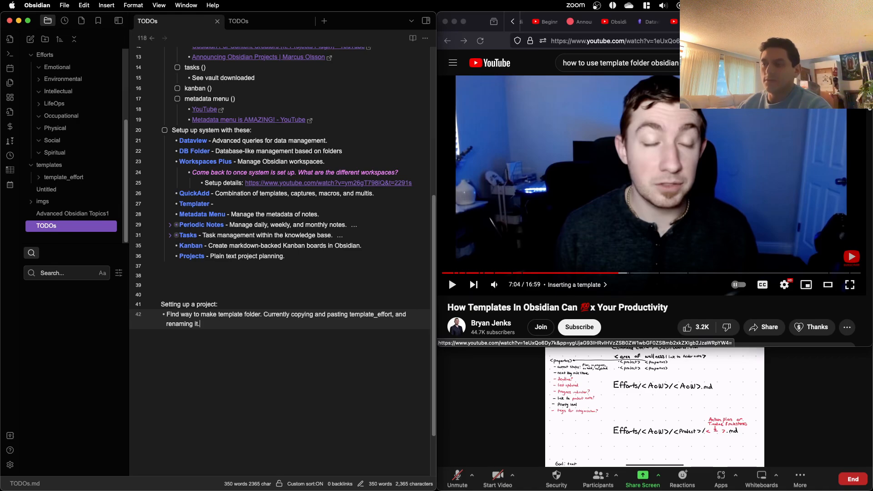
{"action": "type", "text": "."}
{"action": "key", "text": "Return"}
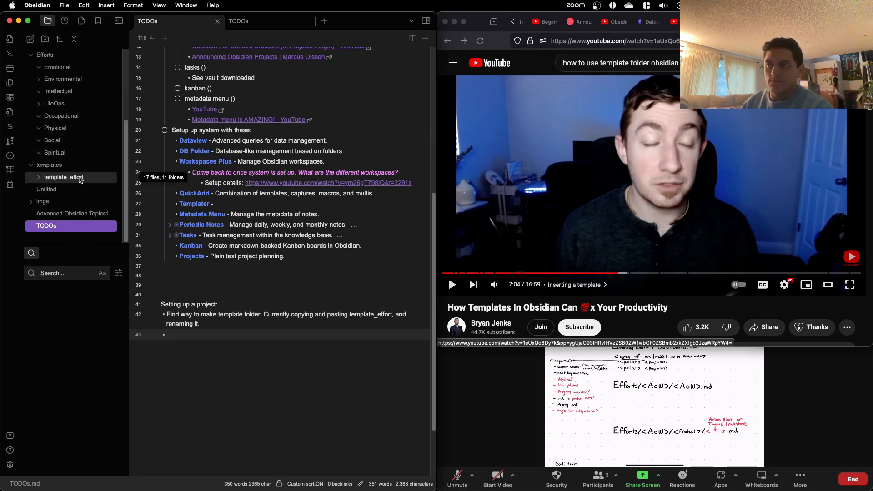
Step: Place a copy of the template_effort folder in the Intellectual folder under Efforts and expand the copy
{"action": "key", "text": "ctrl+Up"}
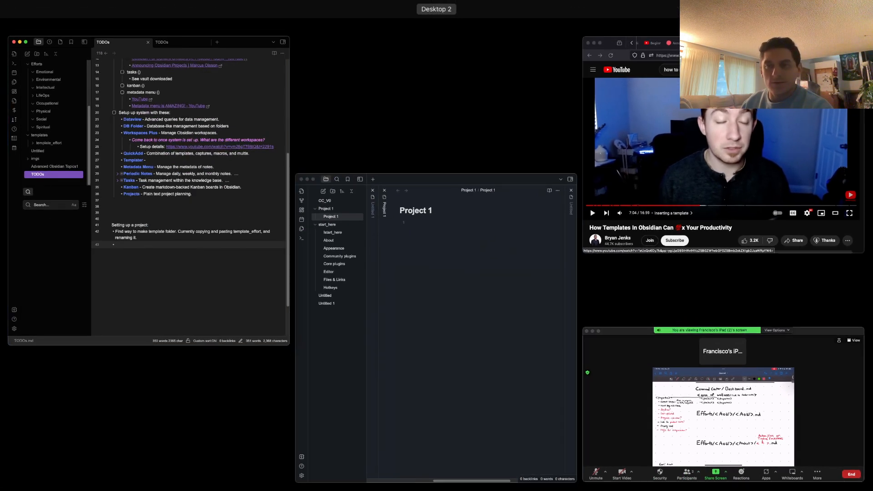
{"action": "left_click", "coordinate": [435, 300]}
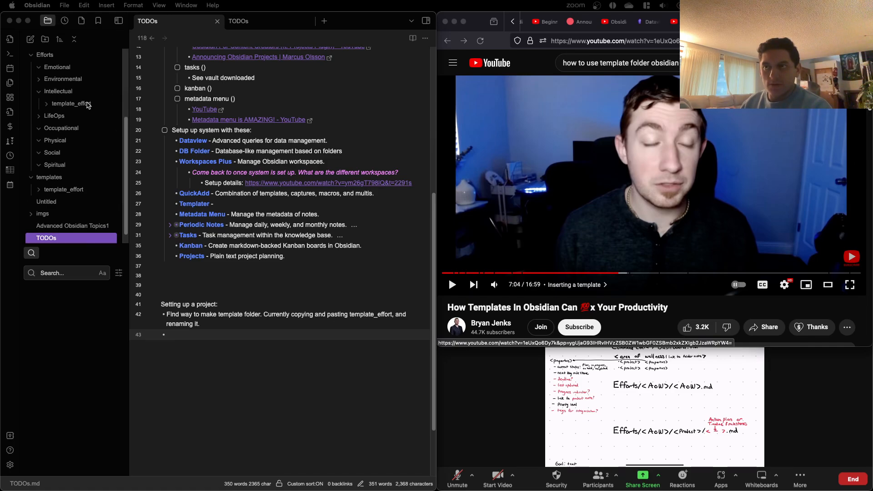
{"action": "scroll", "coordinate": [50, 123], "scroll_direction": "up", "scroll_amount": 1}
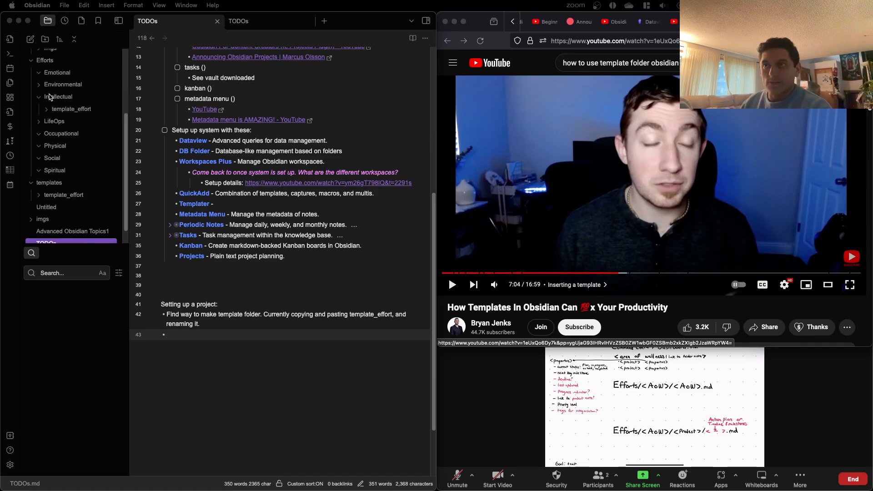
{"action": "left_click", "coordinate": [72, 111]}
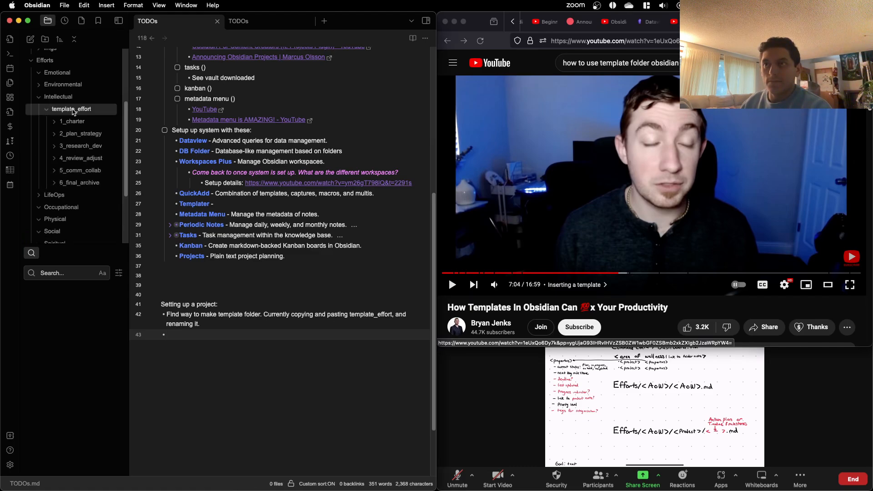
Step: Rename the template_effort copy in the Intellectual folder as "Radiology Report Generation"
{"action": "right_click", "coordinate": [73, 111]}
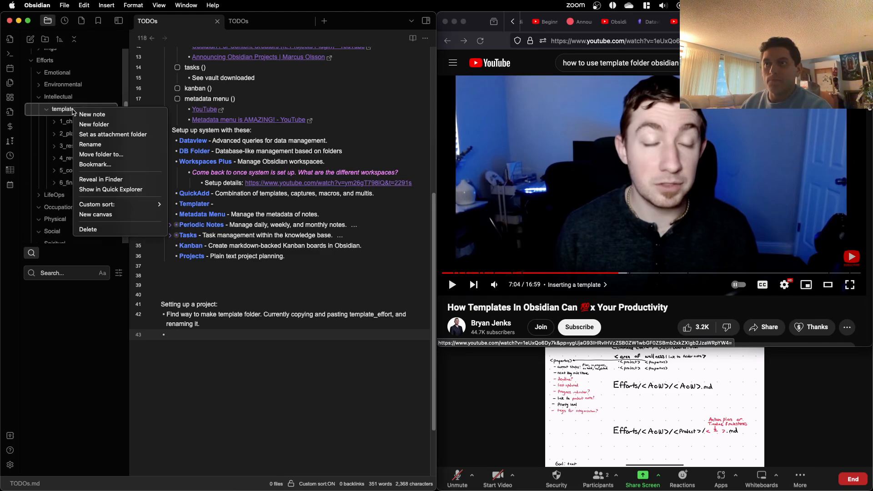
{"action": "left_click", "coordinate": [91, 144]}
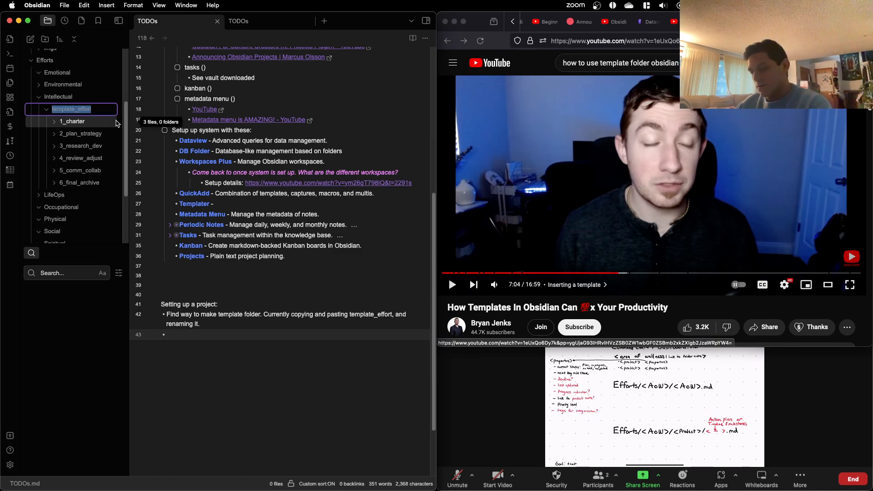
{"action": "type", "text": "r"}
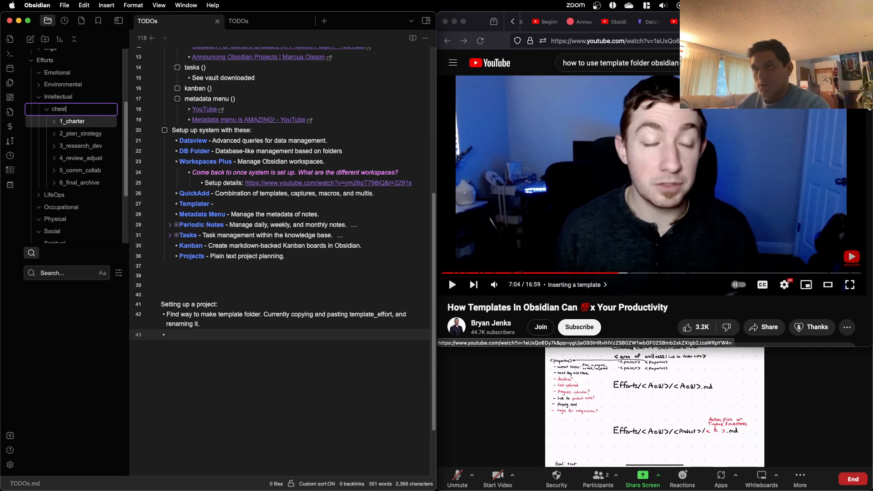
{"action": "type", "text": "Ches"}
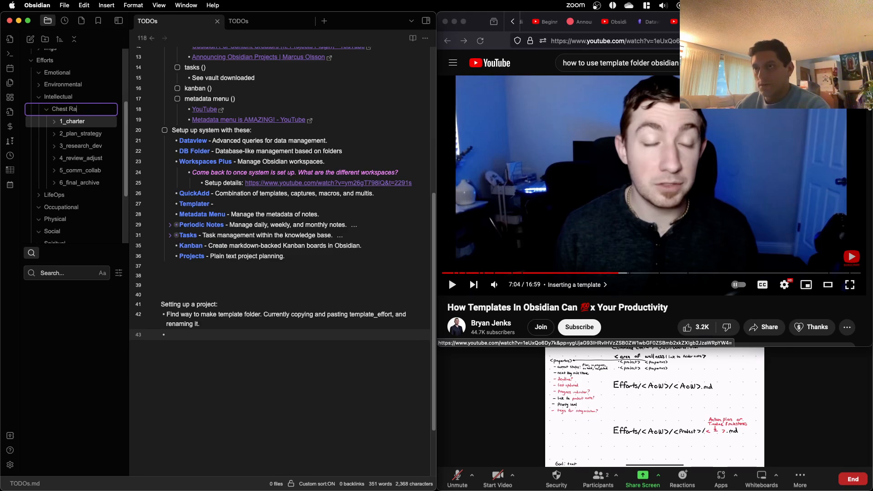
{"action": "key", "text": "BackSpace"}
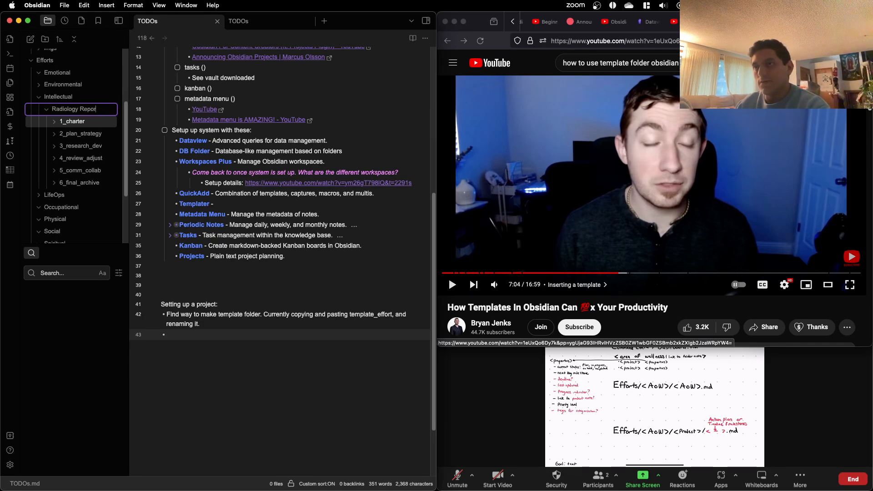
{"action": "type", "text": "t Generation"}
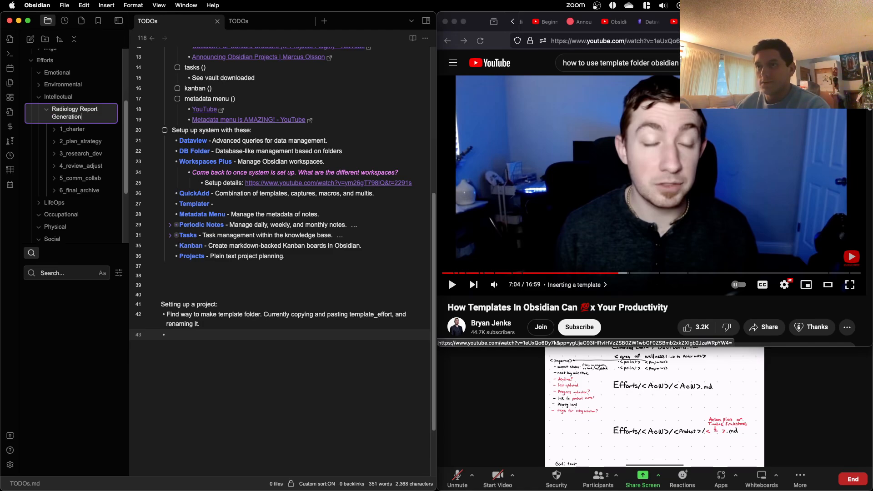
{"action": "key", "text": "Return"}
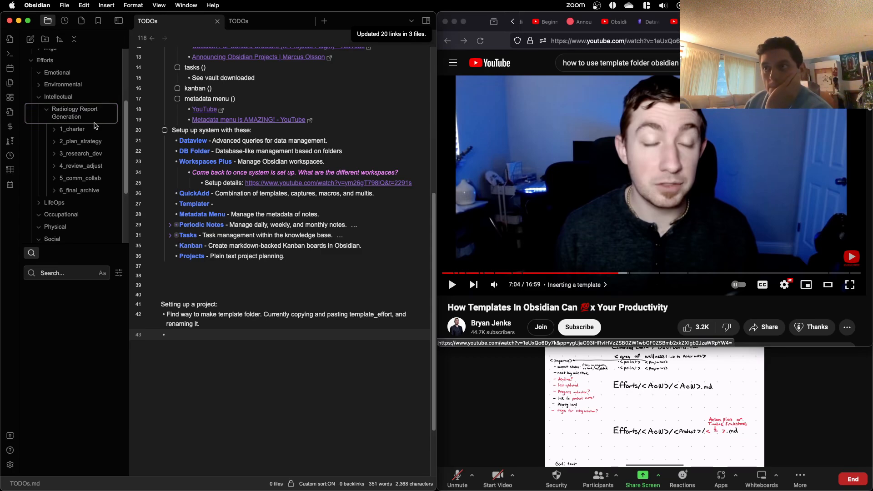
Step: Expand the 1_charter folder of Radiology Report Generation and look over its notes and the surrounding Efforts folders
{"action": "scroll", "coordinate": [95, 125], "scroll_direction": "down", "scroll_amount": 1}
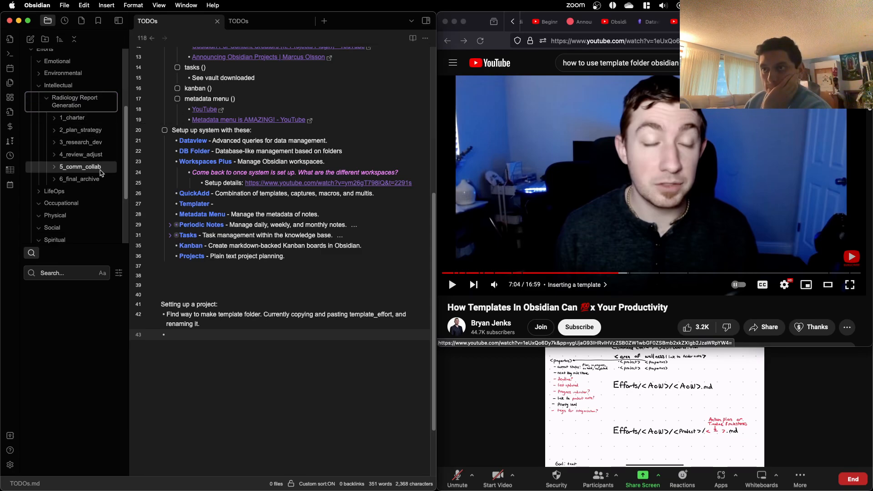
{"action": "left_click", "coordinate": [82, 118]}
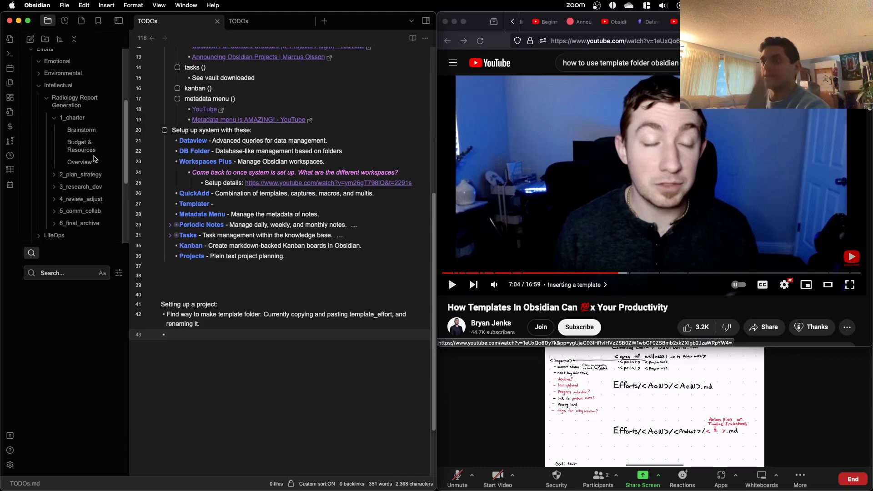
{"action": "scroll", "coordinate": [91, 170], "scroll_direction": "down", "scroll_amount": 1}
{"action": "scroll", "coordinate": [90, 171], "scroll_direction": "down", "scroll_amount": 5}
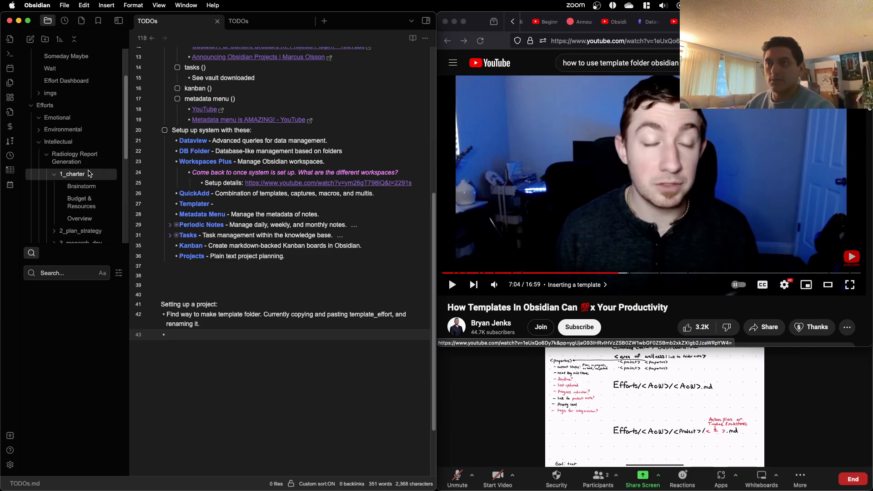
{"action": "scroll", "coordinate": [90, 172], "scroll_direction": "up", "scroll_amount": 4}
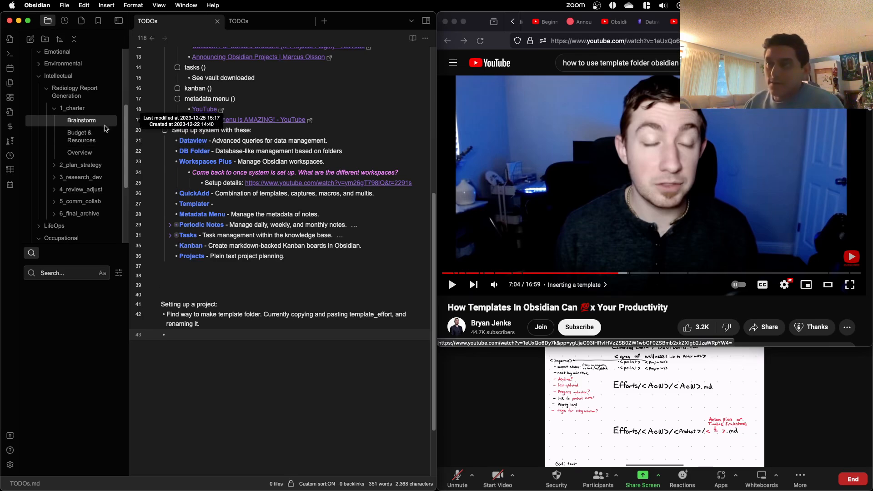
{"action": "scroll", "coordinate": [101, 145], "scroll_direction": "down", "scroll_amount": 2}
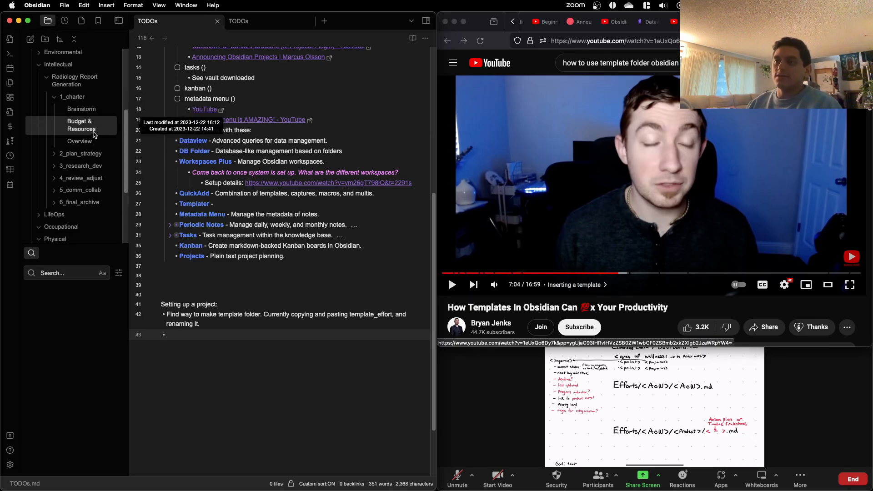
{"action": "scroll", "coordinate": [94, 143], "scroll_direction": "down", "scroll_amount": 4}
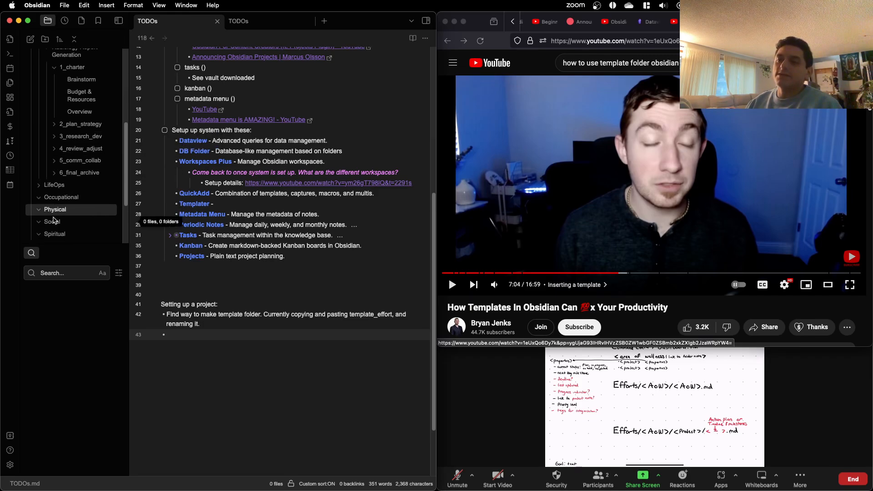
{"action": "scroll", "coordinate": [64, 190], "scroll_direction": "up", "scroll_amount": 4}
{"action": "scroll", "coordinate": [64, 189], "scroll_direction": "down", "scroll_amount": 8}
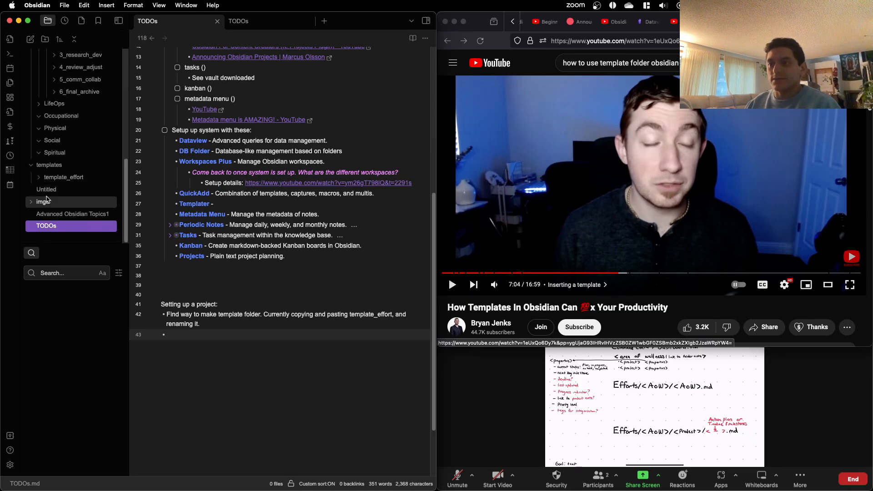
Step: Expand template_effort in the templates folder and its 1_charter subfolder to view the template notes
{"action": "left_click", "coordinate": [45, 180]}
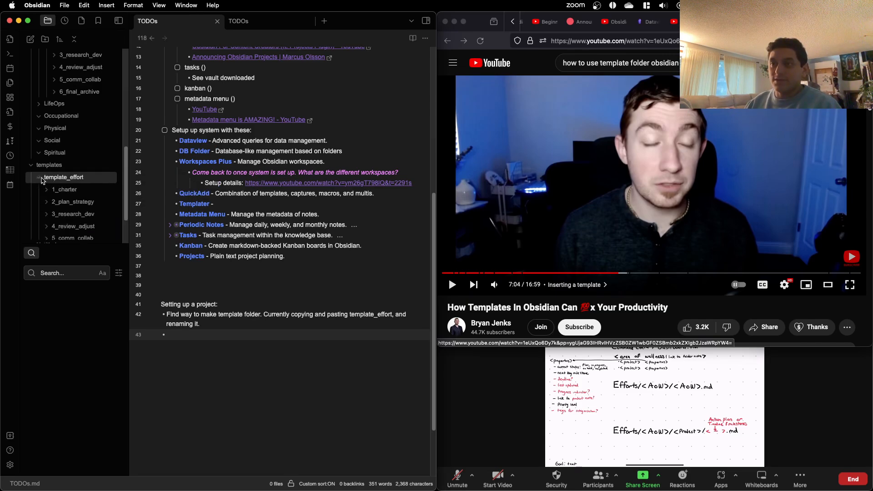
{"action": "scroll", "coordinate": [94, 183], "scroll_direction": "down", "scroll_amount": 1}
{"action": "left_click", "coordinate": [97, 183]}
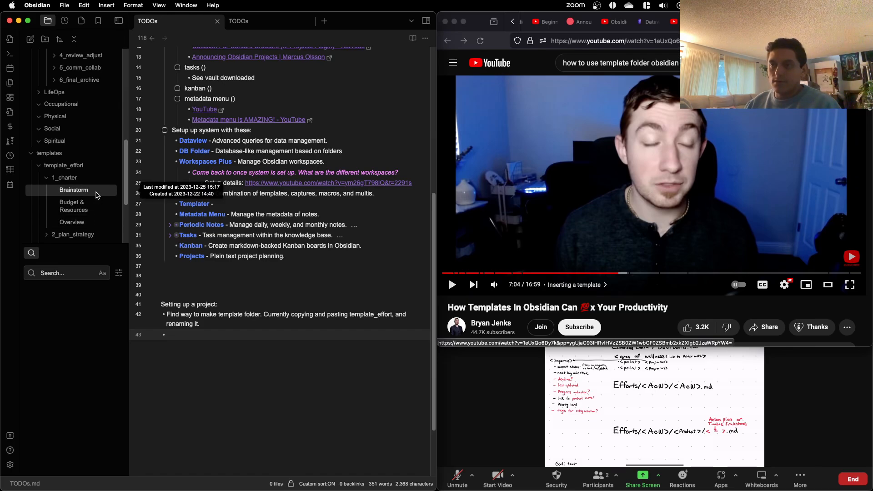
{"action": "scroll", "coordinate": [96, 196], "scroll_direction": "up", "scroll_amount": 2}
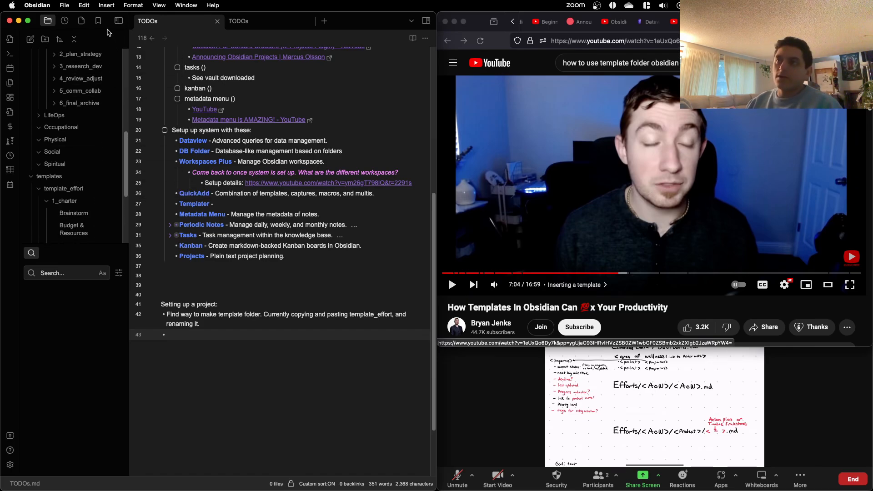
Step: Check the bookmarks list, collapse its Command Center group, and return to the vault's file list
{"action": "left_click", "coordinate": [98, 21]}
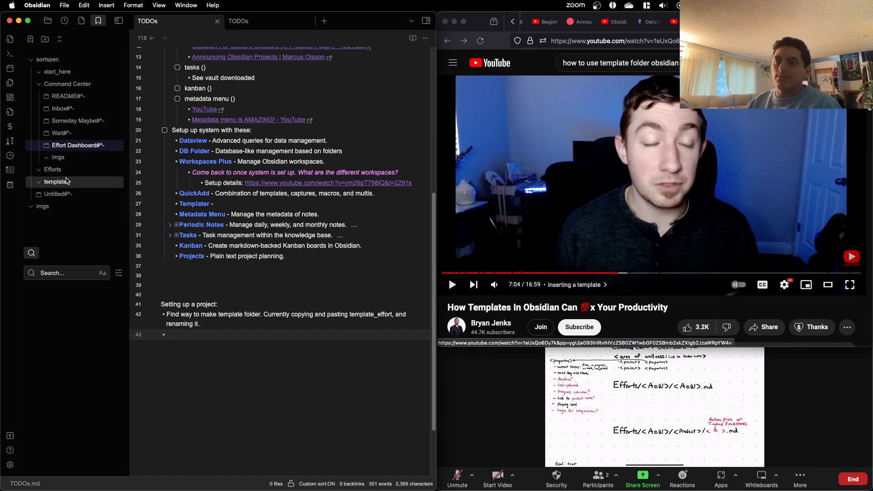
{"action": "left_click", "coordinate": [45, 86]}
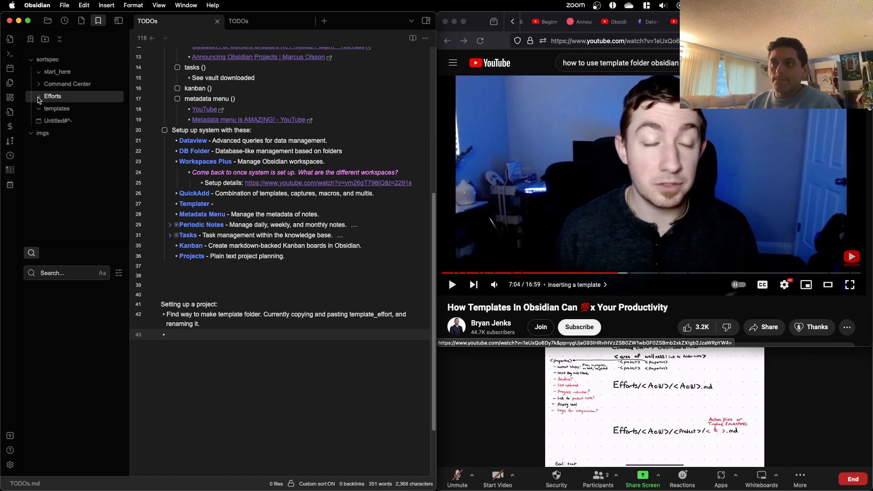
{"action": "left_click", "coordinate": [48, 22]}
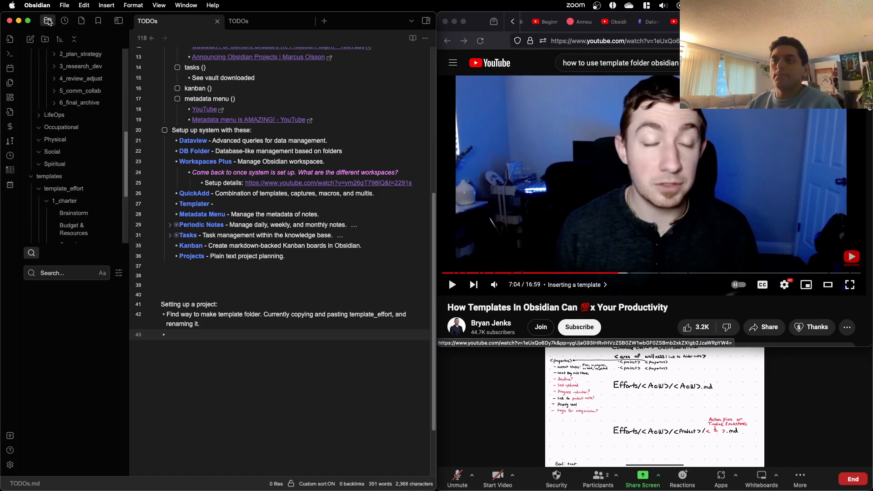
Step: Examine the contents of template_effort's 1_charter, 2_plan_strategy and 3_research_dev folders, leaving only 1_charter expanded
{"action": "scroll", "coordinate": [34, 174], "scroll_direction": "down", "scroll_amount": 3}
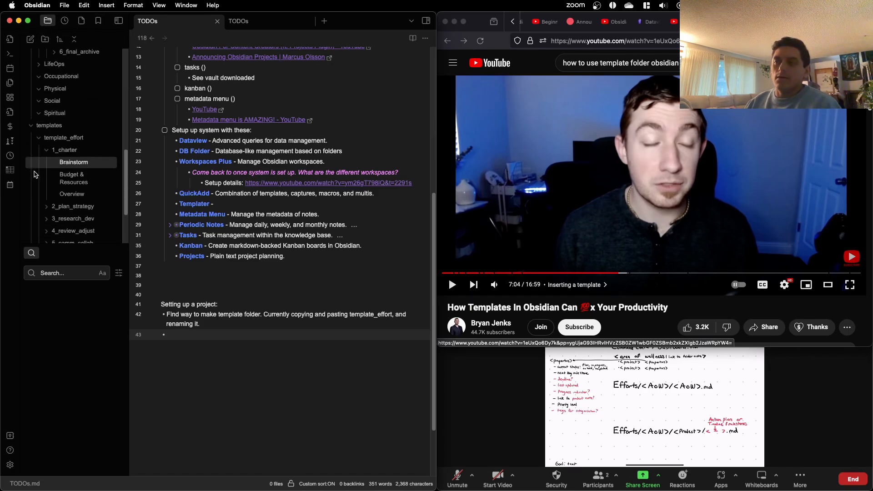
{"action": "scroll", "coordinate": [51, 180], "scroll_direction": "down", "scroll_amount": 1}
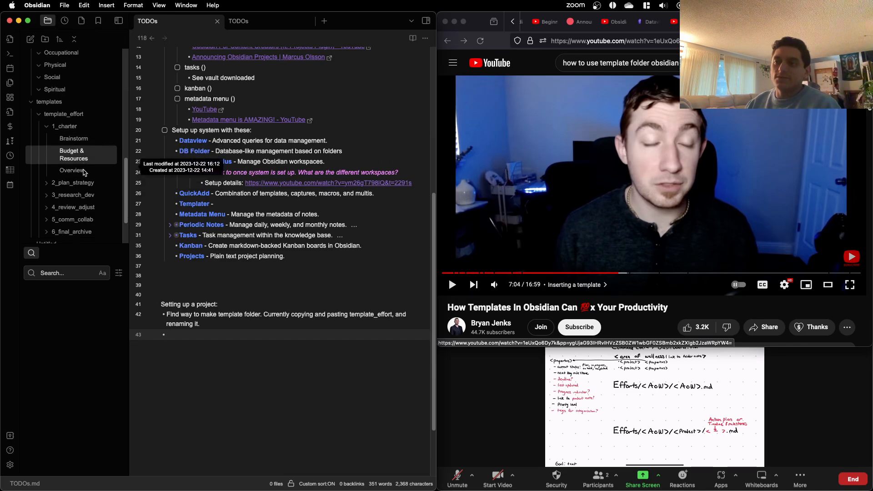
{"action": "left_click", "coordinate": [47, 185]}
{"action": "scroll", "coordinate": [47, 189], "scroll_direction": "down", "scroll_amount": 2}
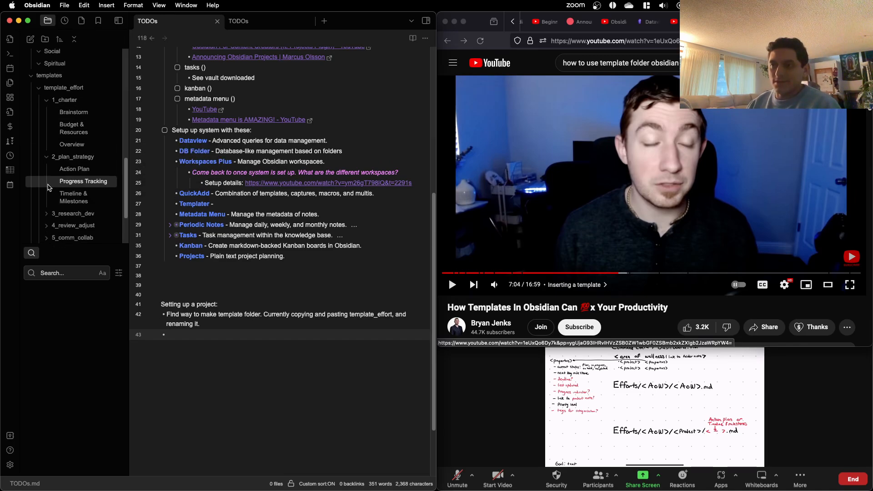
{"action": "scroll", "coordinate": [48, 192], "scroll_direction": "down", "scroll_amount": 1}
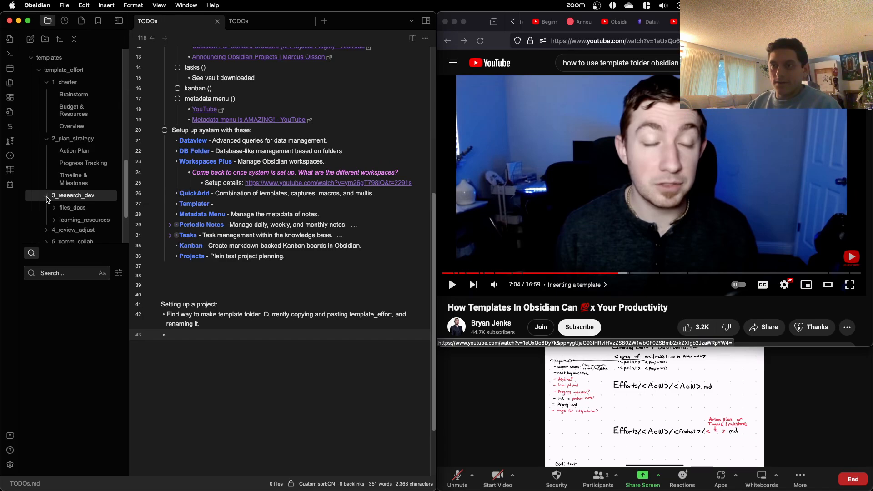
{"action": "left_click", "coordinate": [47, 139]}
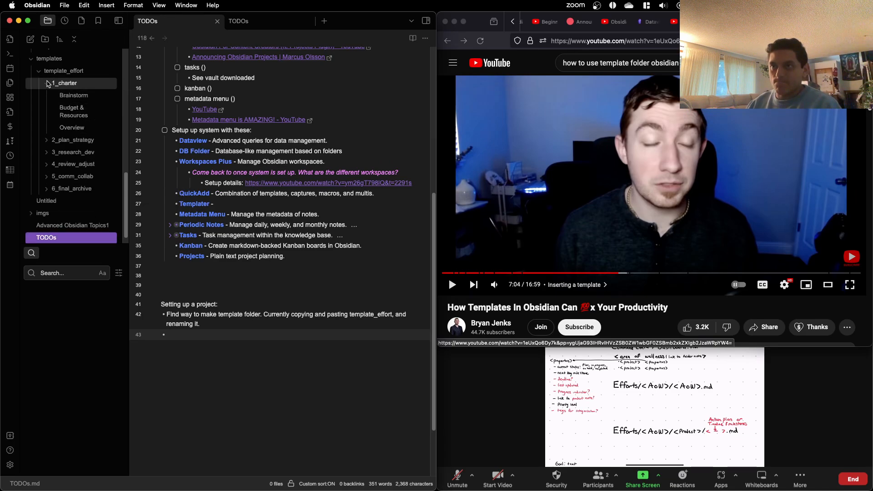
{"action": "left_click", "coordinate": [49, 82]}
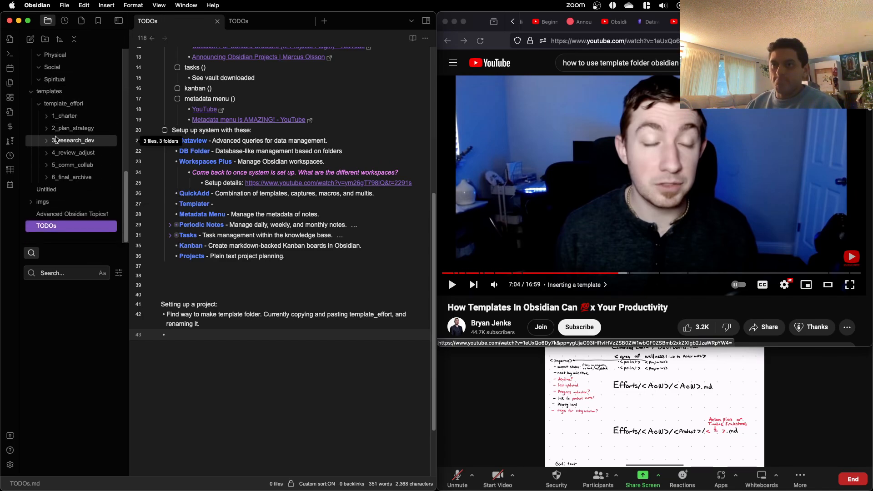
{"action": "scroll", "coordinate": [35, 204], "scroll_direction": "up", "scroll_amount": 1}
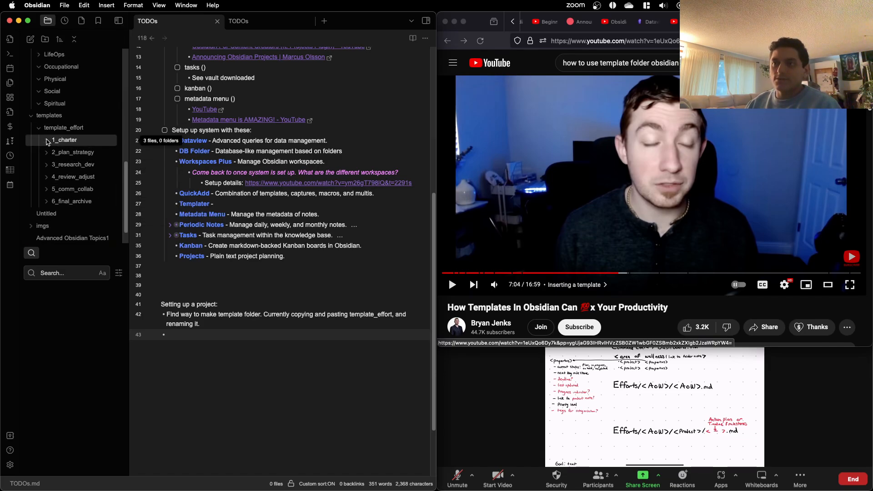
{"action": "left_click", "coordinate": [58, 142]}
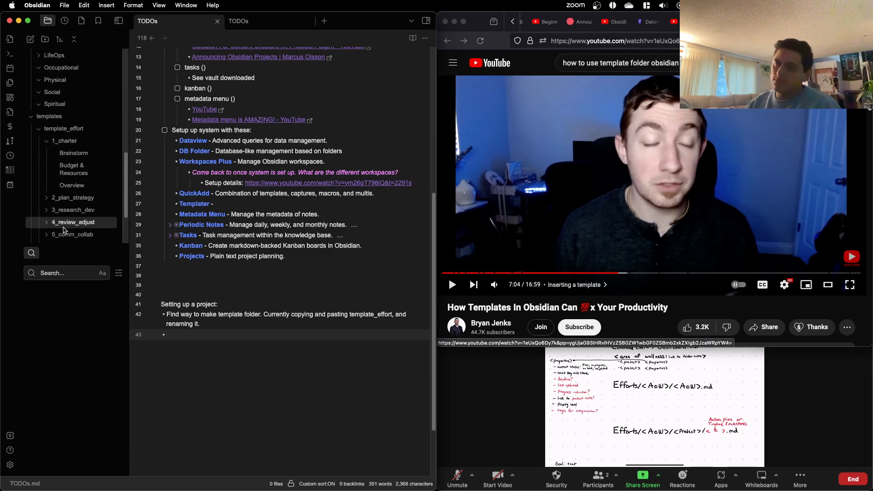
Step: Look through the installed community plugins in settings for ones matching "file"
{"action": "left_click", "coordinate": [9, 465]}
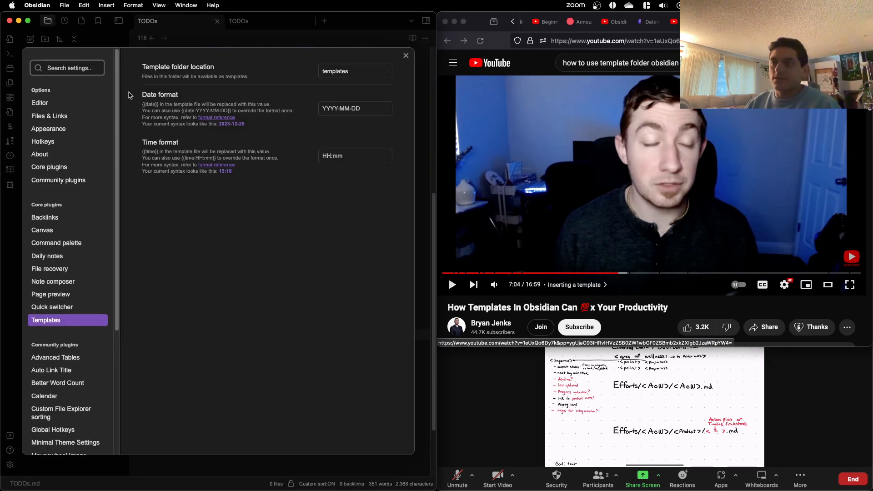
{"action": "left_click", "coordinate": [68, 181]}
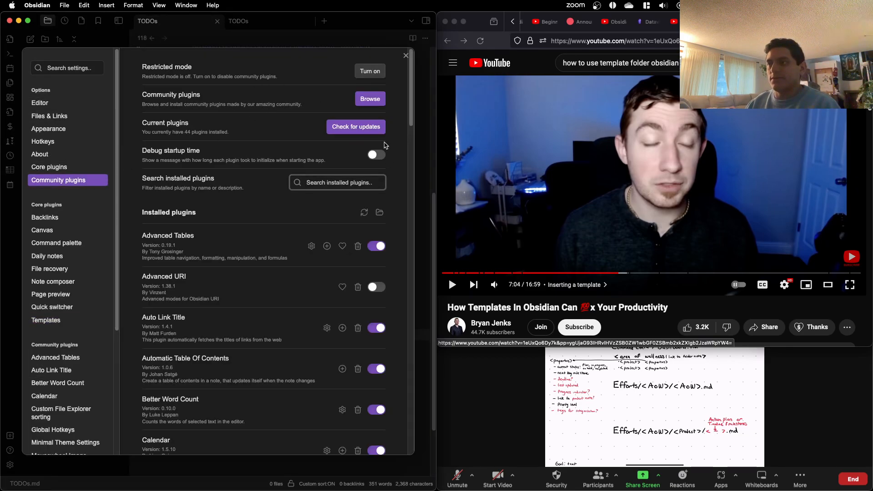
{"action": "left_click", "coordinate": [360, 189]}
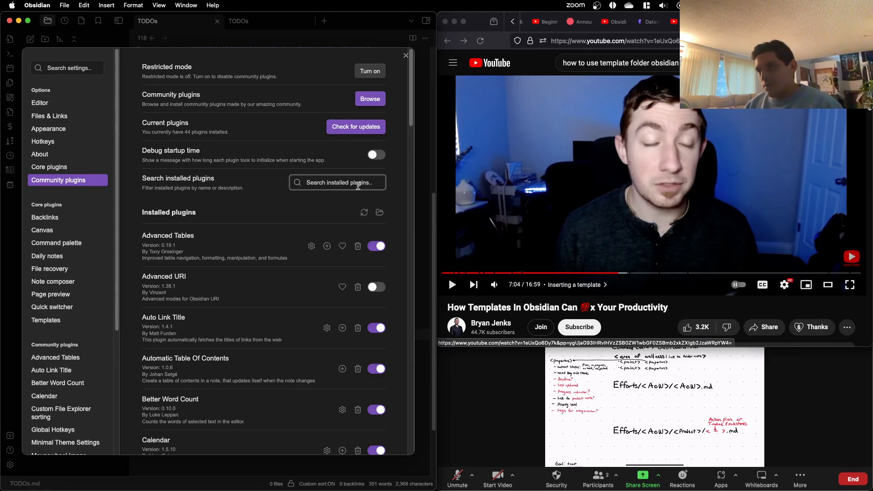
{"action": "type", "text": "file"}
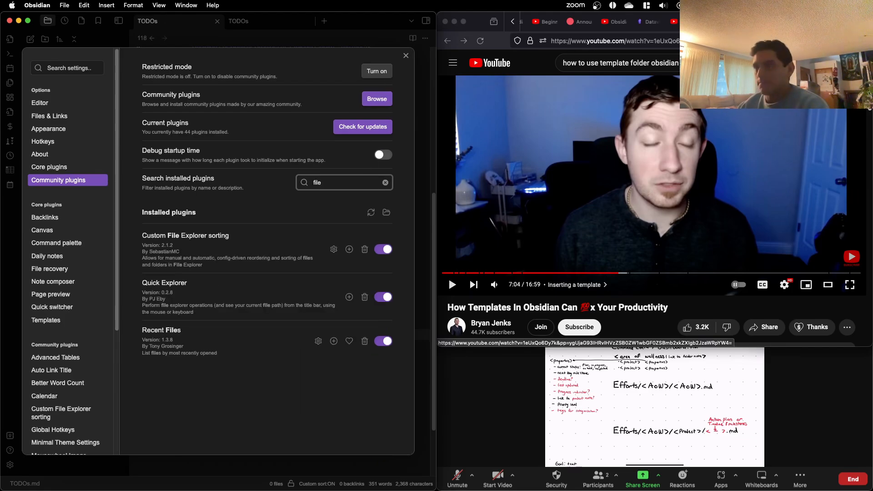
{"action": "key", "text": "BackSpace"}
Step: Search the community plugin catalogue for "file sort" and read the Custom File Explorer sorting plugin's description
{"action": "left_click", "coordinate": [377, 99]}
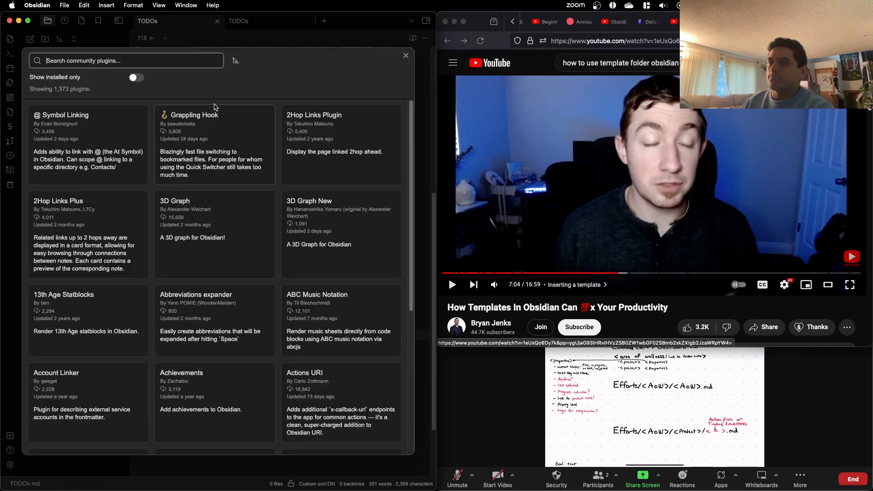
{"action": "type", "text": "file sort"}
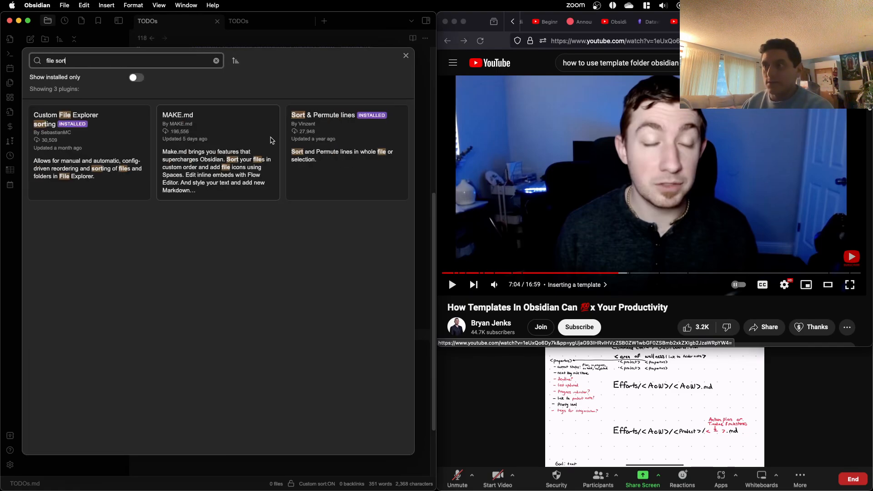
{"action": "left_click", "coordinate": [122, 153]}
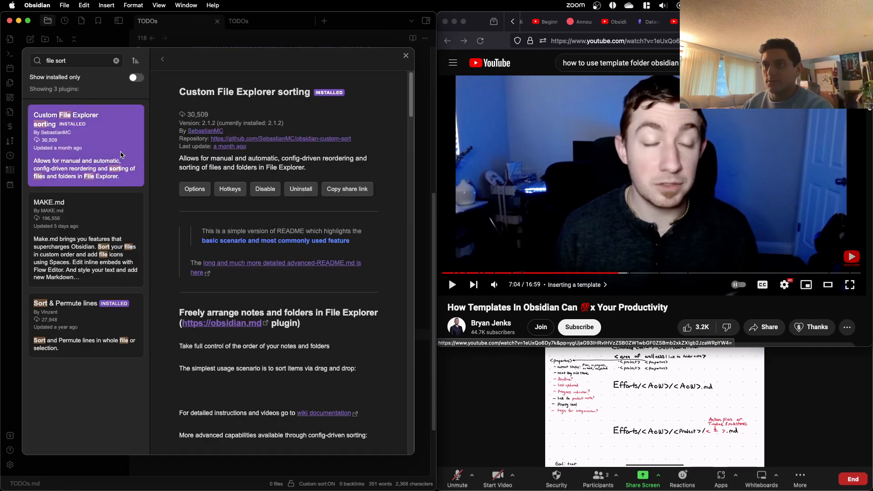
{"action": "scroll", "coordinate": [252, 172], "scroll_direction": "down", "scroll_amount": 10}
{"action": "scroll", "coordinate": [252, 172], "scroll_direction": "down", "scroll_amount": 12}
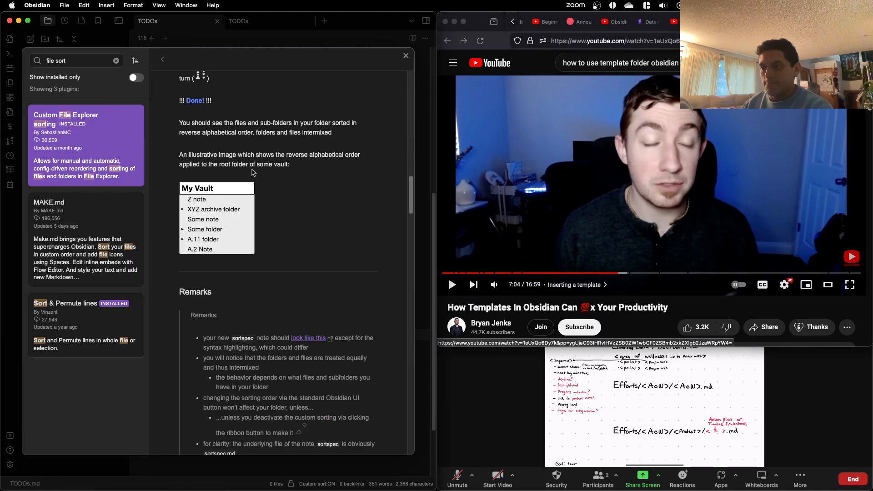
{"action": "scroll", "coordinate": [254, 172], "scroll_direction": "down", "scroll_amount": 5}
{"action": "scroll", "coordinate": [253, 173], "scroll_direction": "up", "scroll_amount": 12}
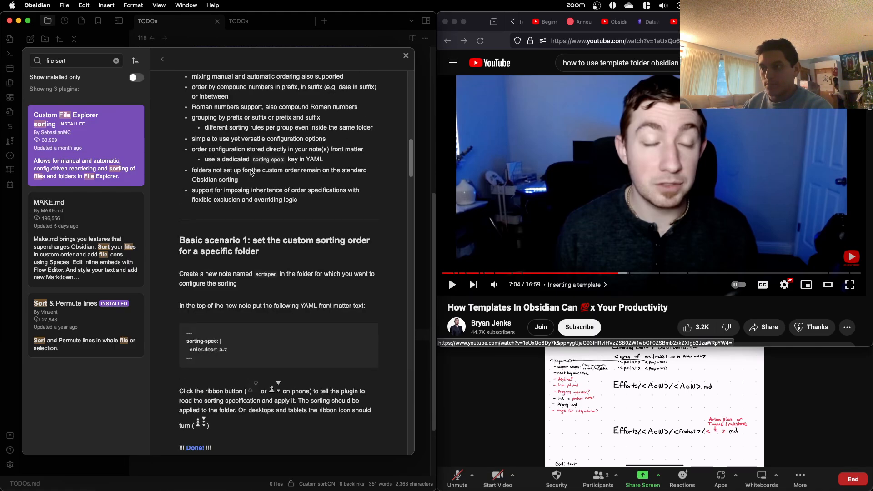
{"action": "scroll", "coordinate": [251, 170], "scroll_direction": "down", "scroll_amount": 15}
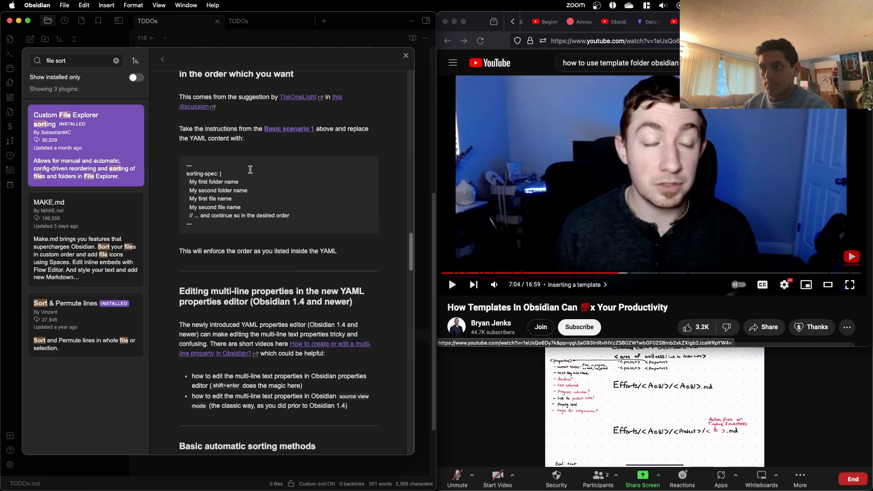
{"action": "scroll", "coordinate": [251, 173], "scroll_direction": "down", "scroll_amount": 20}
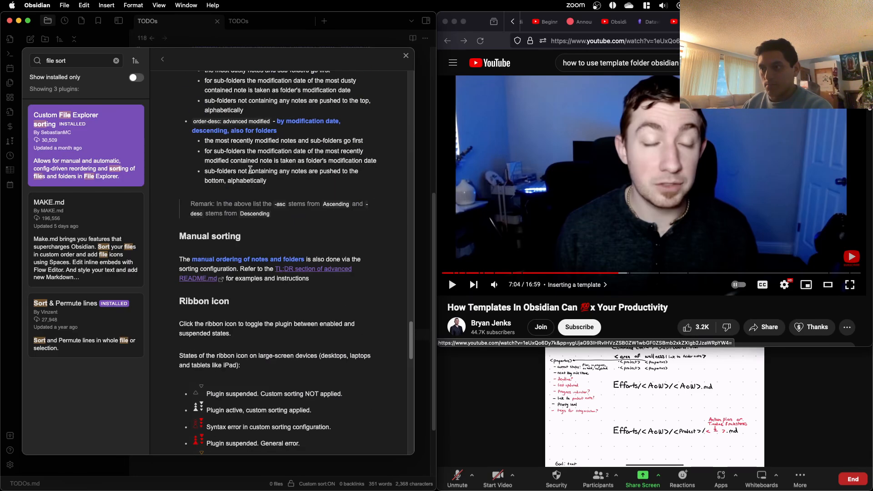
{"action": "scroll", "coordinate": [250, 170], "scroll_direction": "down", "scroll_amount": 5}
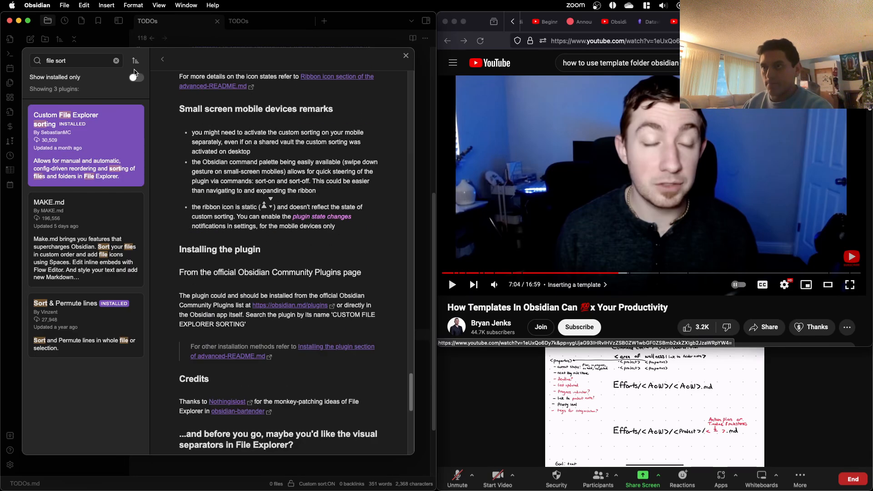
{"action": "triple_click", "coordinate": [93, 62]}
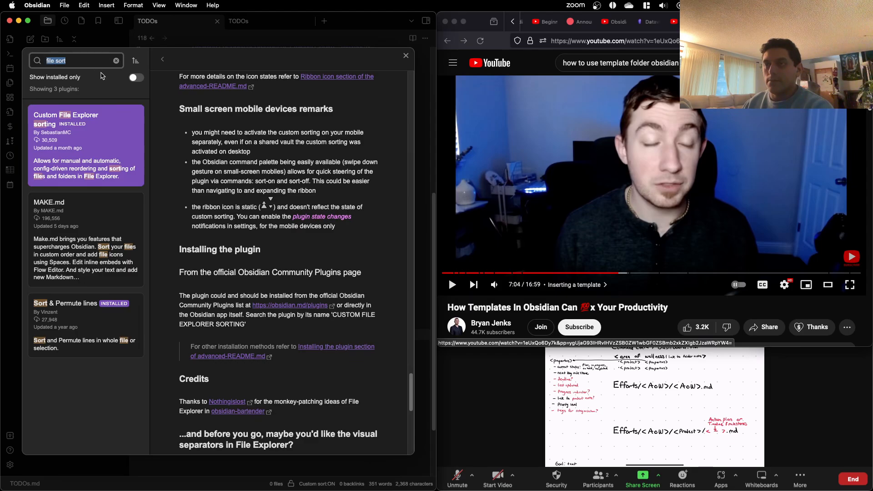
Step: Switch to the CC_V0 vault and examine the "Not used" list in its Community plugins note for a file-ordering plugin
{"action": "key", "text": "ctrl+Up"}
{"action": "left_click", "coordinate": [550, 271]}
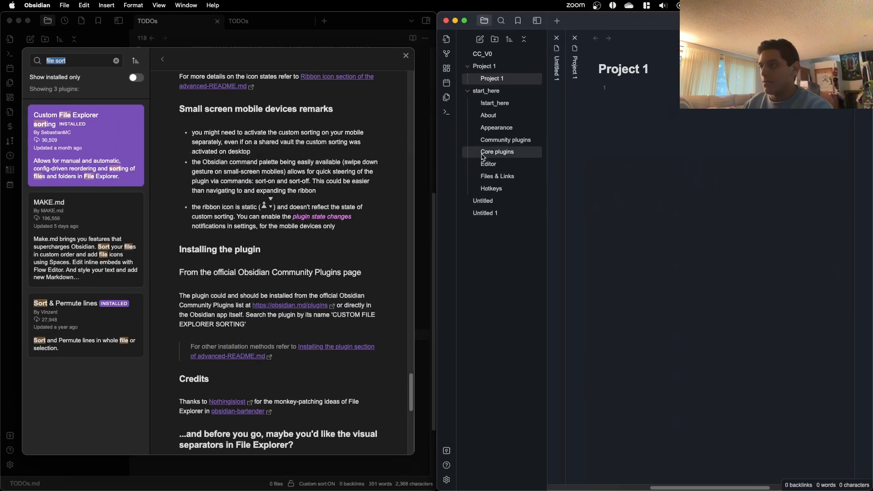
{"action": "left_click", "coordinate": [493, 139]}
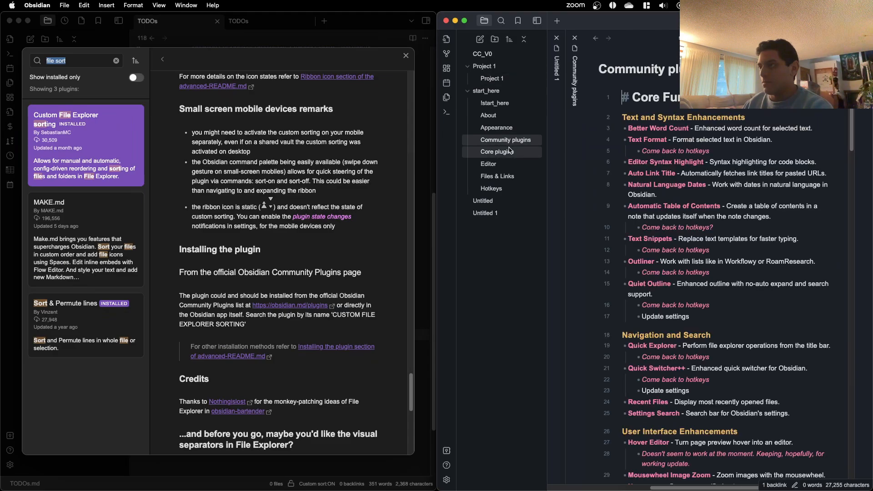
{"action": "scroll", "coordinate": [662, 200], "scroll_direction": "down", "scroll_amount": 15}
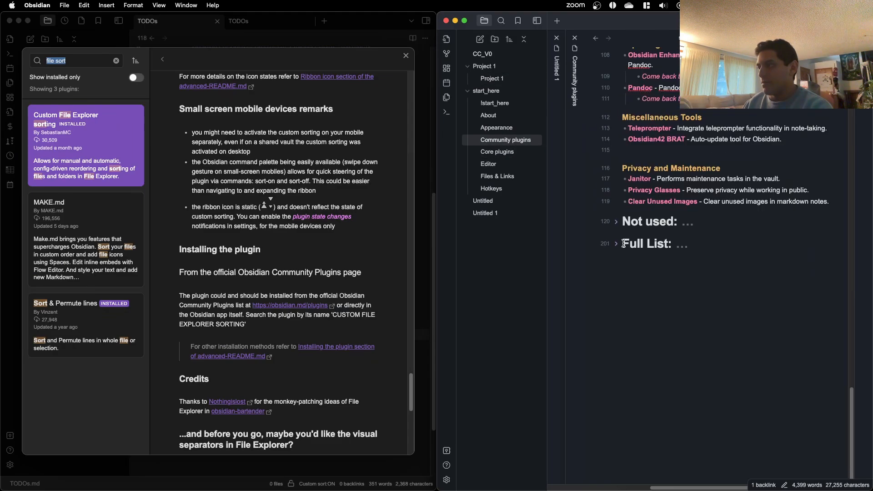
{"action": "left_click", "coordinate": [617, 221]}
{"action": "scroll", "coordinate": [618, 226], "scroll_direction": "down", "scroll_amount": 2}
{"action": "scroll", "coordinate": [619, 226], "scroll_direction": "down", "scroll_amount": 5}
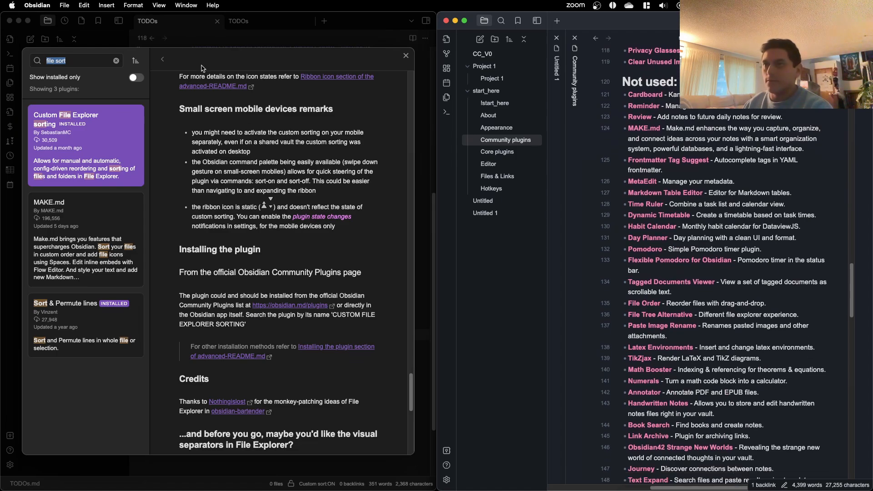
Step: Back in the plugin catalogue, search for "file order" and read through the File Order plugin's description and screenshots
{"action": "left_click", "coordinate": [101, 56]}
{"action": "double_click", "coordinate": [93, 62]}
{"action": "type", "text": "order"}
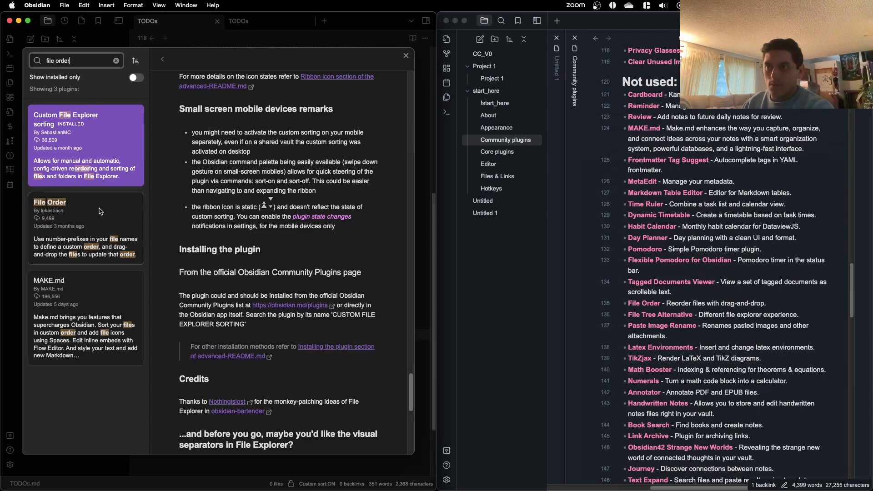
{"action": "left_click", "coordinate": [101, 211]}
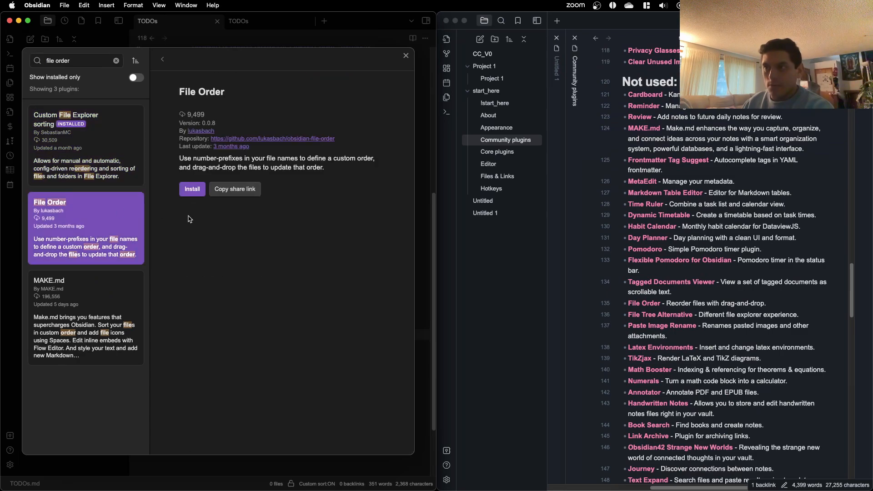
{"action": "scroll", "coordinate": [186, 221], "scroll_direction": "down", "scroll_amount": 15}
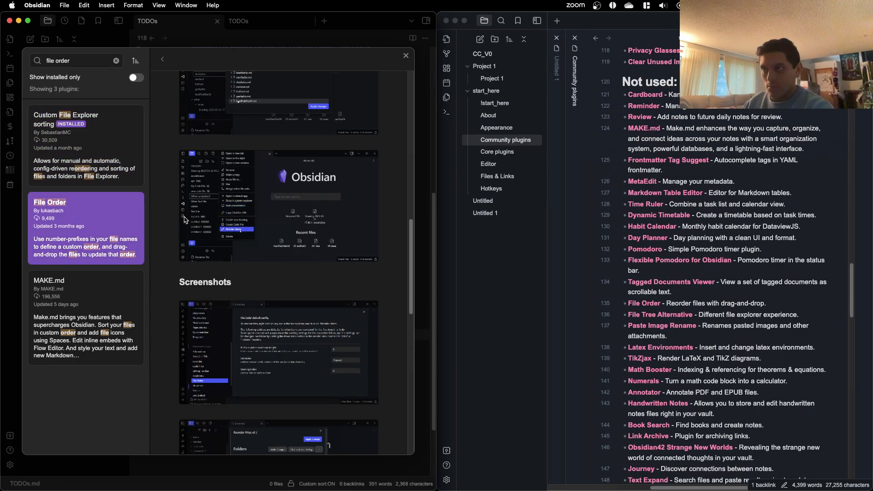
{"action": "scroll", "coordinate": [185, 220], "scroll_direction": "up", "scroll_amount": 2}
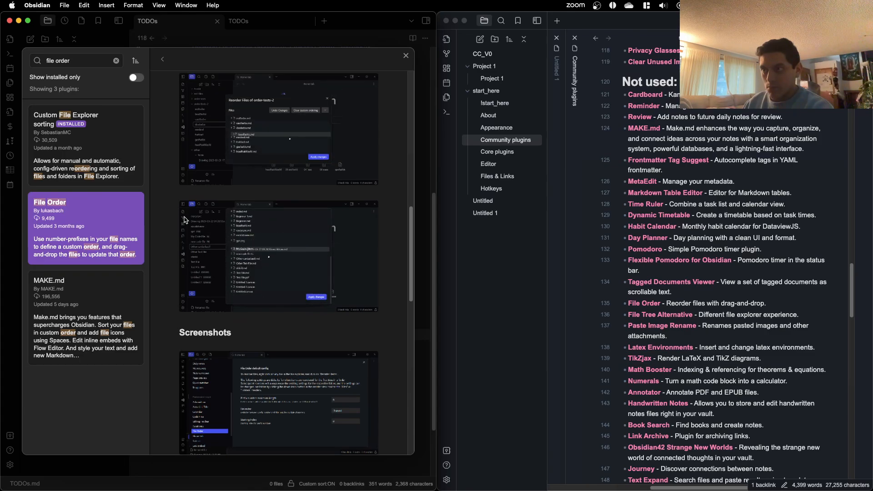
{"action": "scroll", "coordinate": [185, 220], "scroll_direction": "down", "scroll_amount": 10}
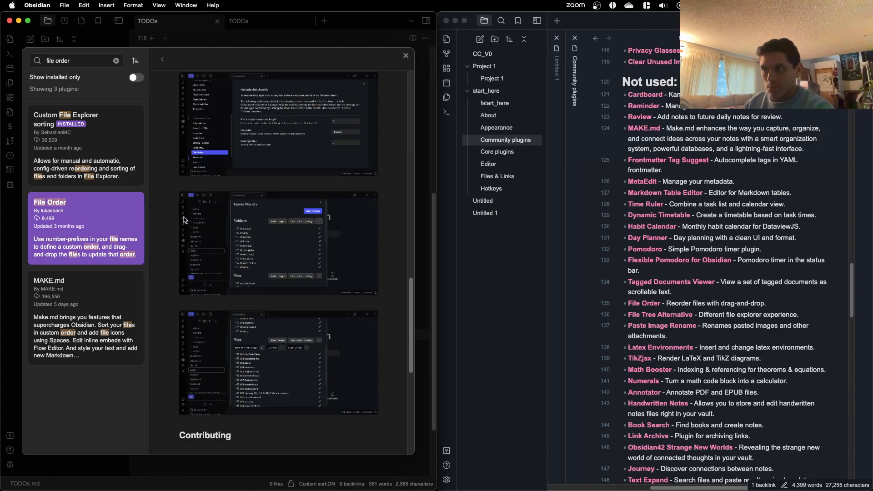
{"action": "scroll", "coordinate": [184, 220], "scroll_direction": "down", "scroll_amount": 8}
{"action": "scroll", "coordinate": [187, 204], "scroll_direction": "up", "scroll_amount": 20}
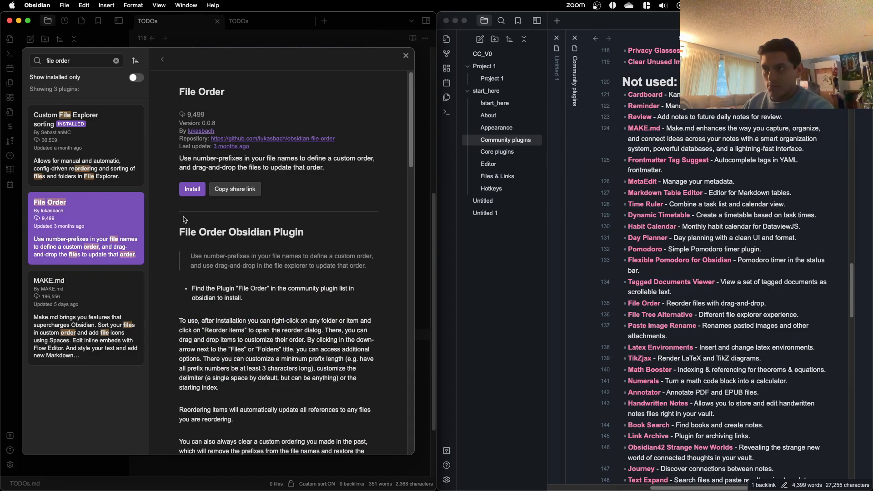
Step: Install and enable the File Order plugin, check its default configuration, and close the settings
{"action": "left_click", "coordinate": [191, 190]}
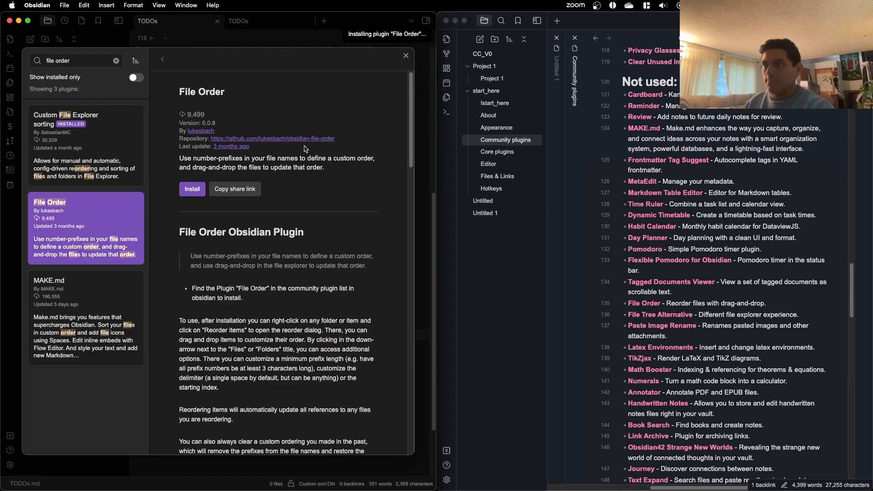
{"action": "left_click", "coordinate": [200, 190]}
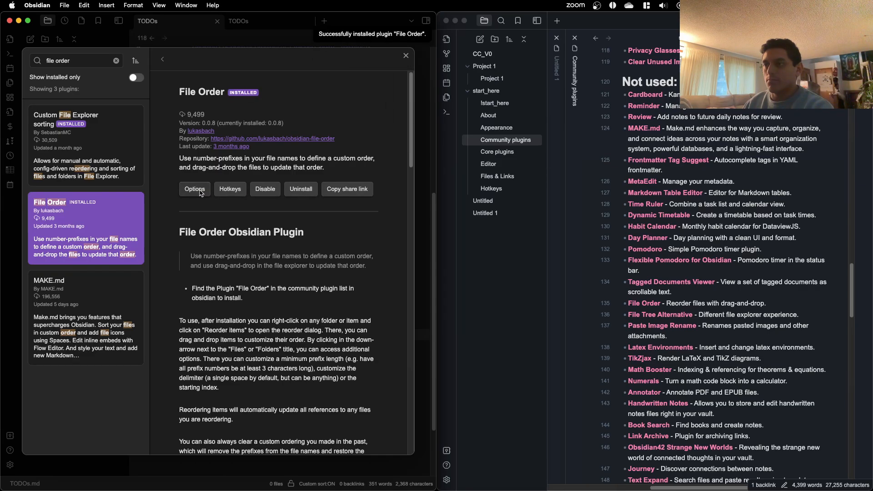
{"action": "left_click", "coordinate": [194, 189]}
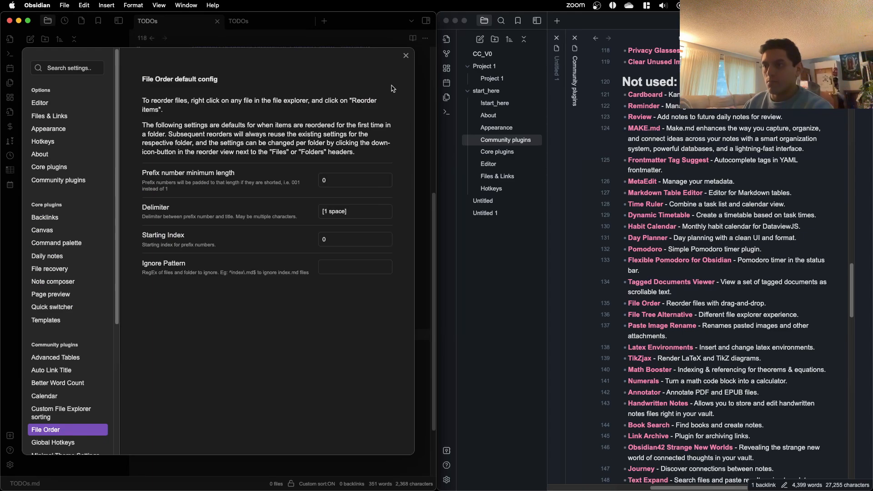
{"action": "left_click", "coordinate": [406, 56]}
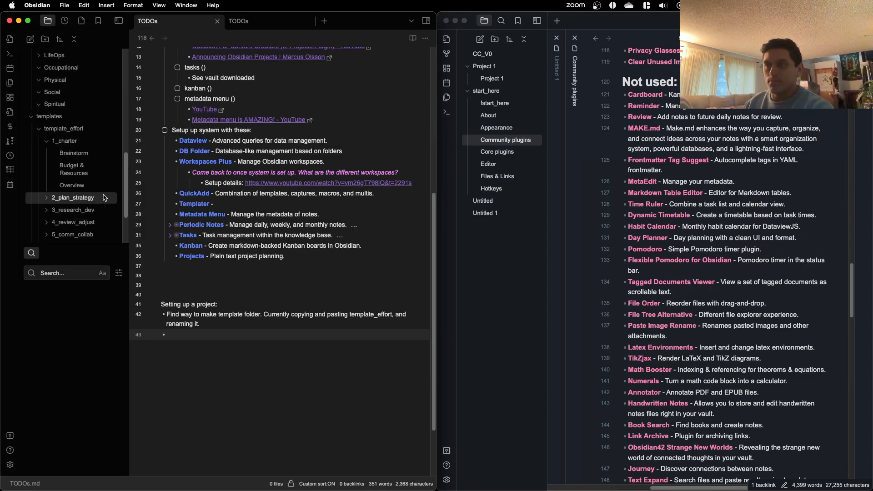
Step: Reorder the notes in template_effort's 1_charter folder so Overview comes before Brainstorm and Budget & Resources, and apply the changes
{"action": "left_click", "coordinate": [72, 144]}
{"action": "right_click", "coordinate": [72, 144]}
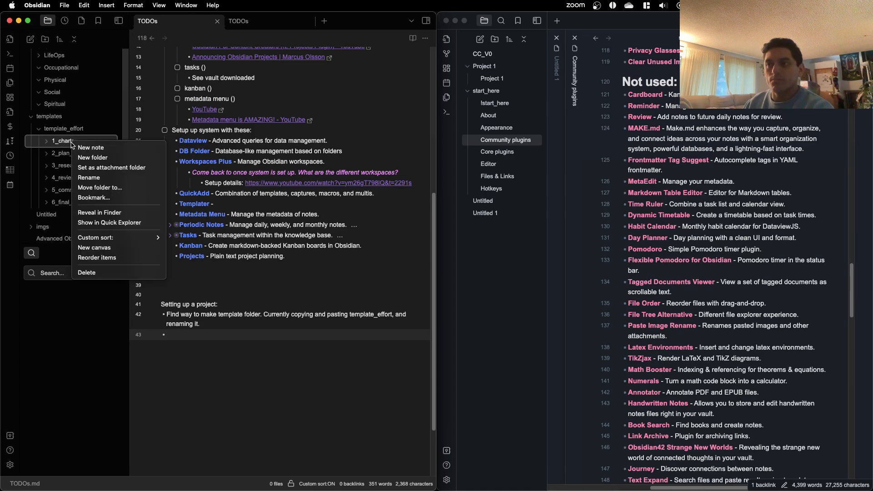
{"action": "key", "text": "Escape"}
{"action": "left_click", "coordinate": [48, 144]}
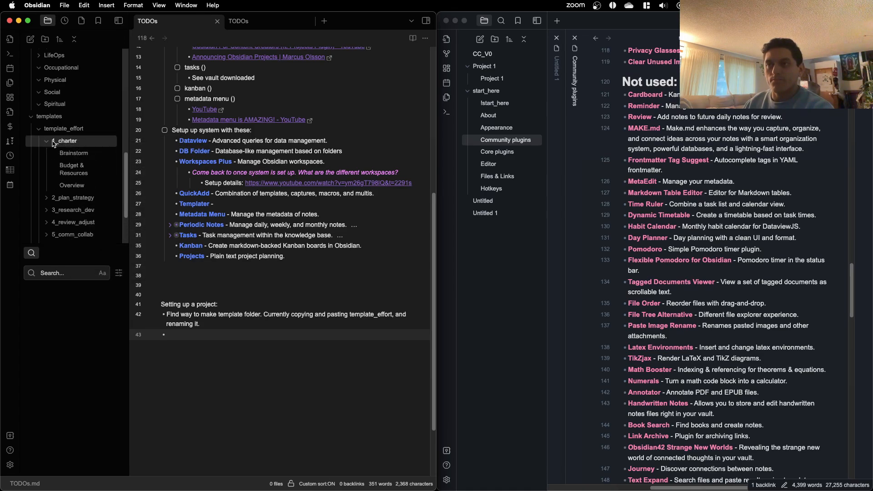
{"action": "right_click", "coordinate": [66, 140]}
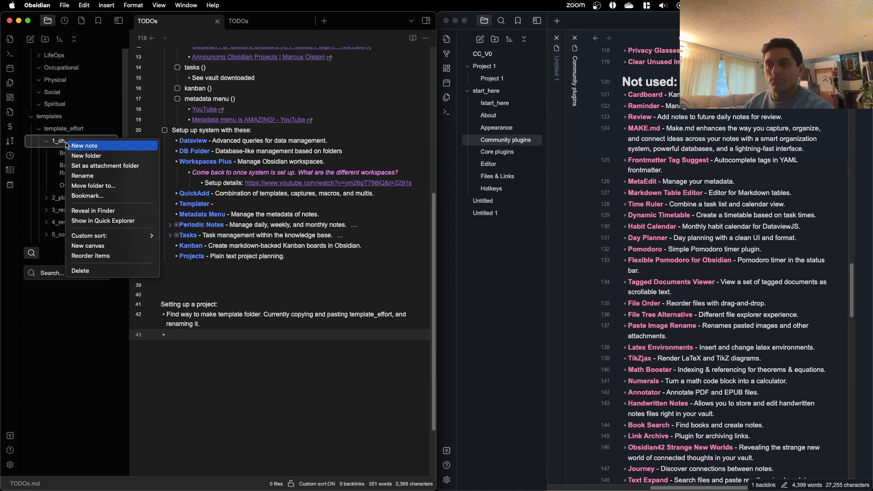
{"action": "left_click", "coordinate": [113, 257]}
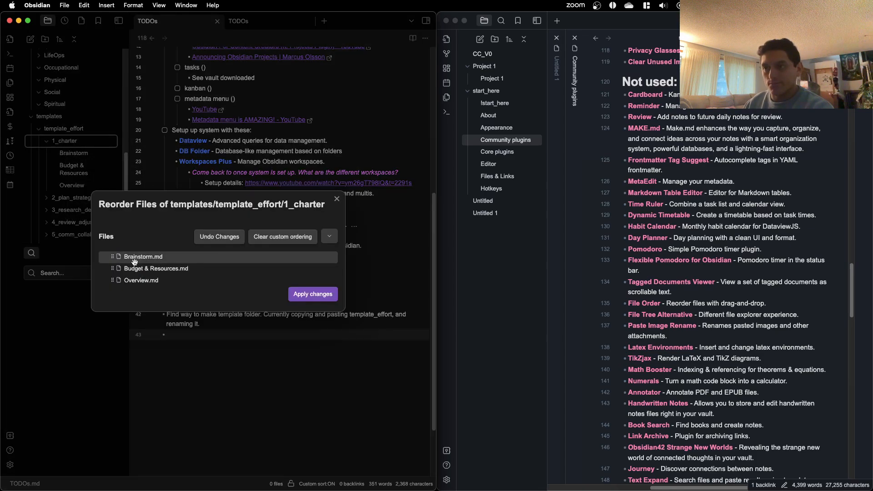
{"action": "left_click_drag", "start_coordinate": [113, 280], "coordinate": [112, 255]}
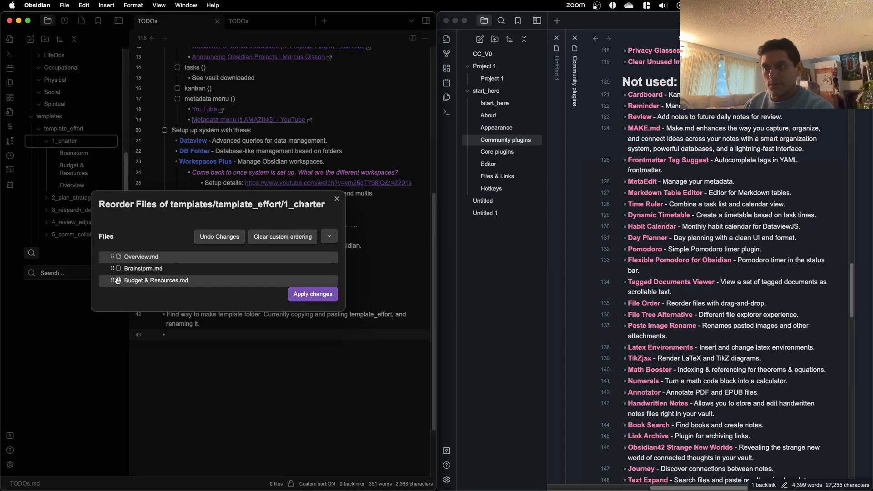
{"action": "left_click", "coordinate": [326, 294]}
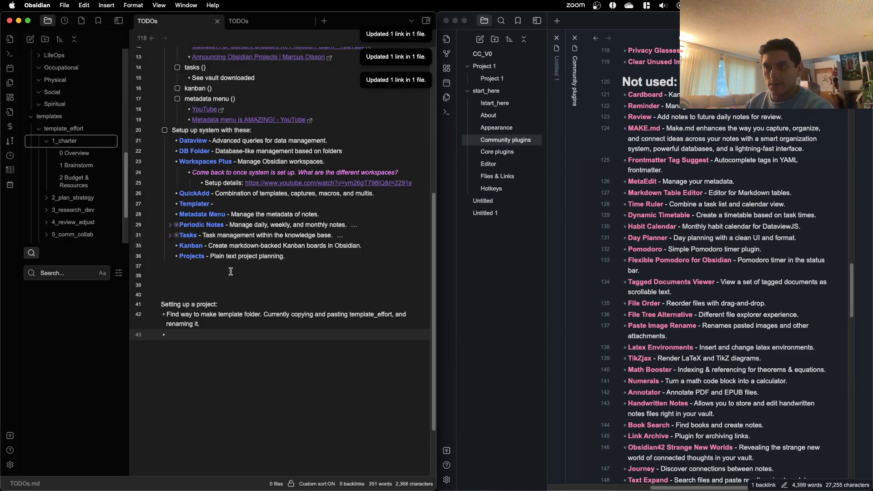
Step: Reorder the notes in template_effort's 2_plan_strategy folder so Timeline & Milestones comes before Action Plan and Progress Tracking, and apply the changes
{"action": "left_click", "coordinate": [49, 199]}
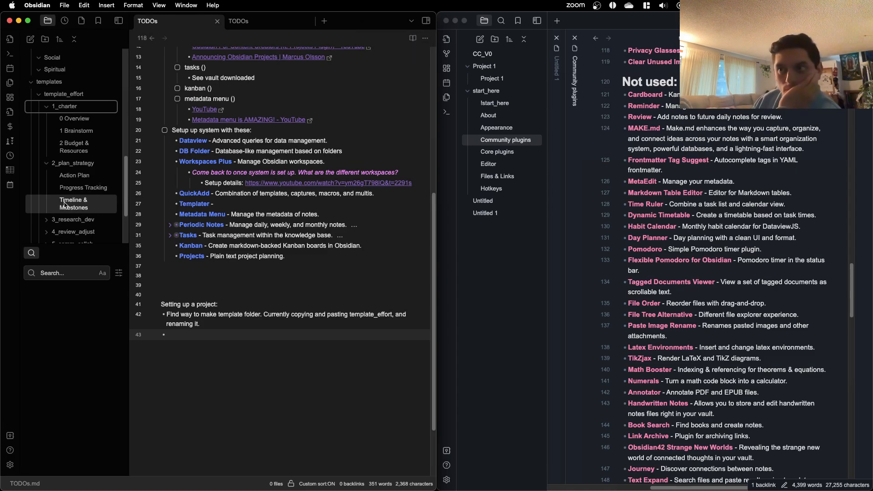
{"action": "right_click", "coordinate": [87, 166]}
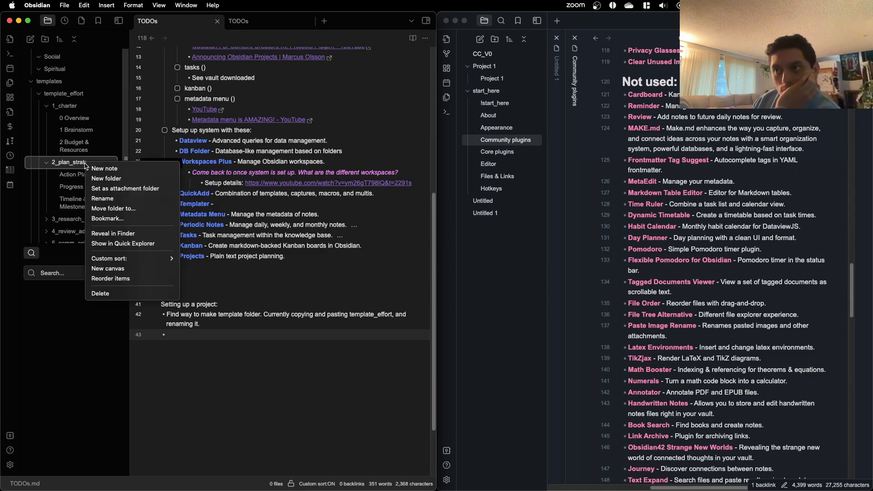
{"action": "left_click", "coordinate": [157, 255]}
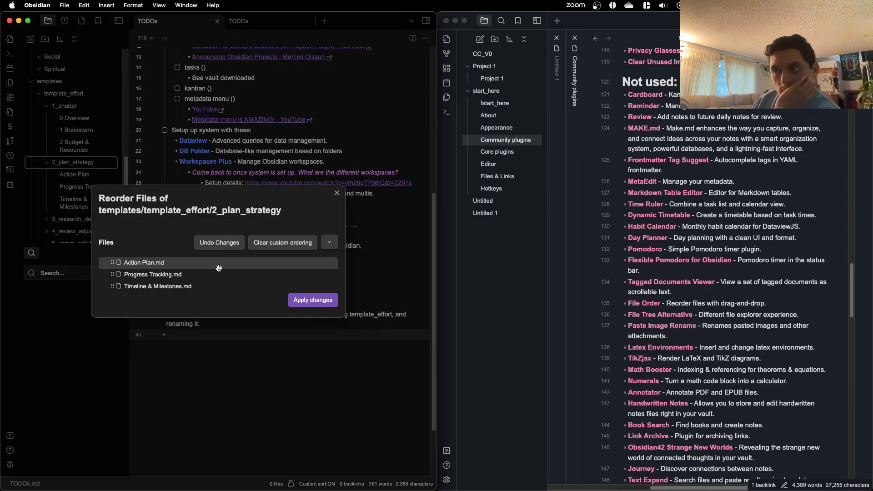
{"action": "left_click_drag", "start_coordinate": [112, 287], "coordinate": [114, 262]}
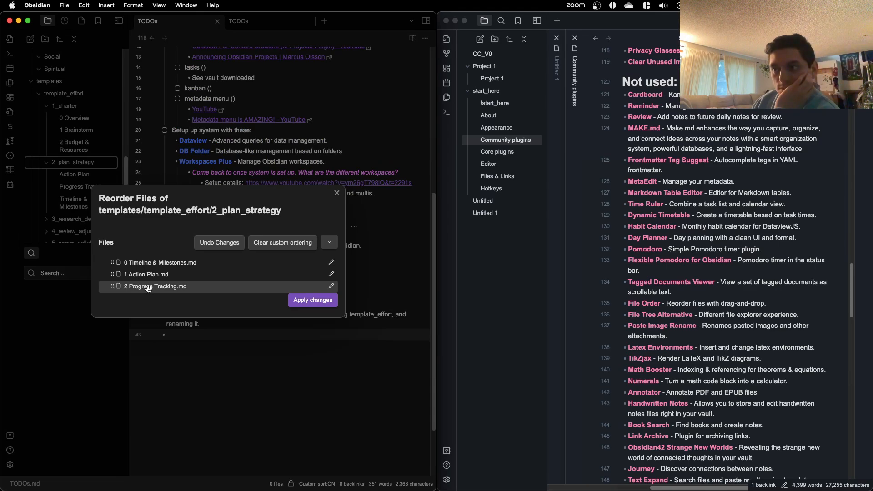
{"action": "left_click", "coordinate": [314, 300]}
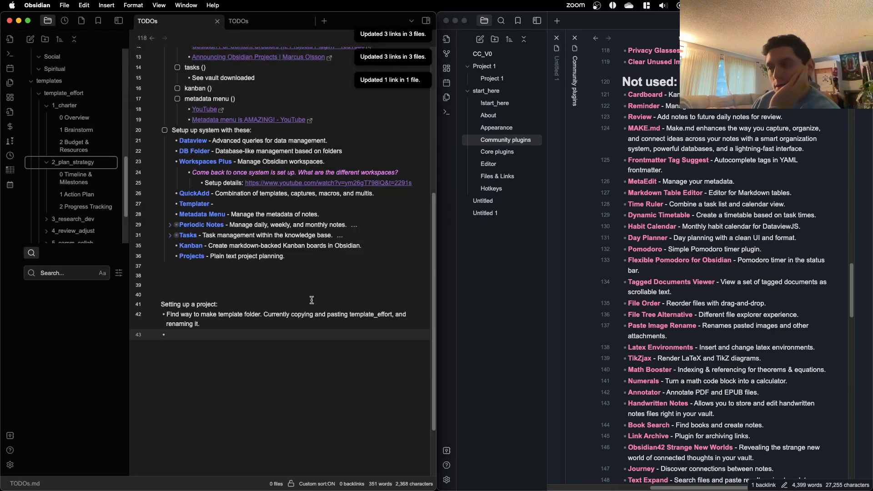
{"action": "left_click", "coordinate": [56, 157]}
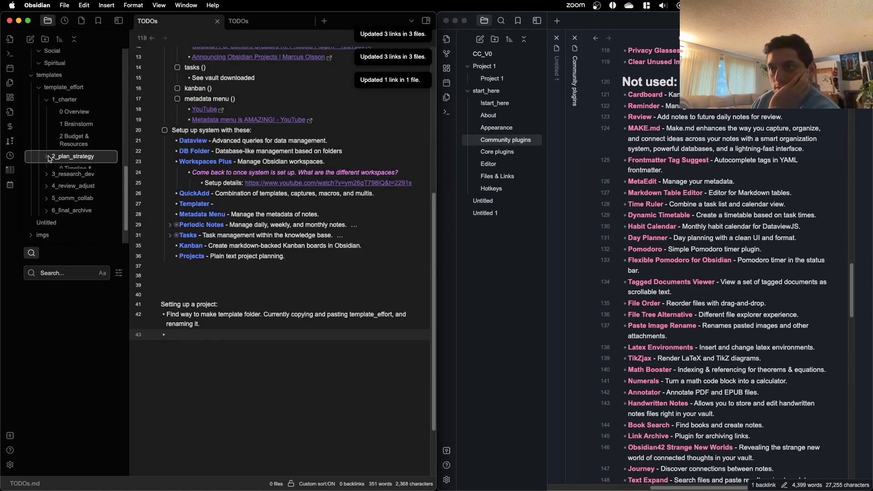
Step: Examine the contents of the files_docs, learning_resources and notes_ideas subfolders in template_effort's 3_research_dev folder
{"action": "left_click", "coordinate": [47, 170]}
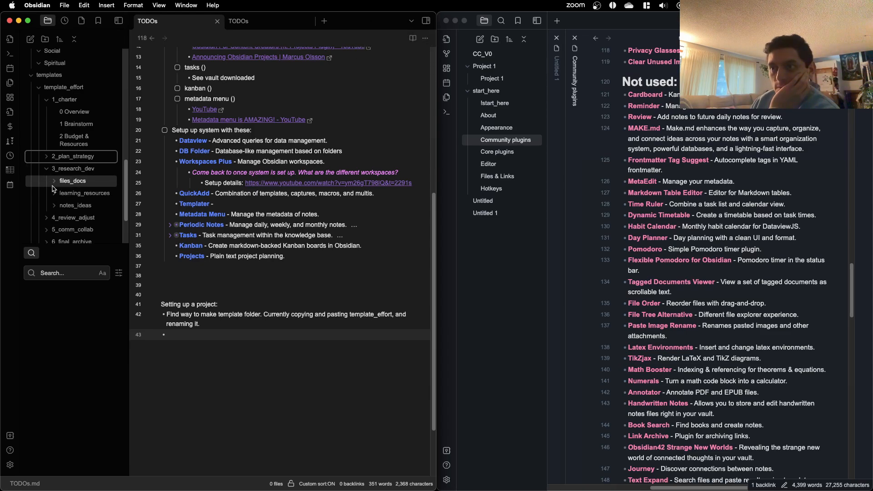
{"action": "left_click", "coordinate": [55, 183]}
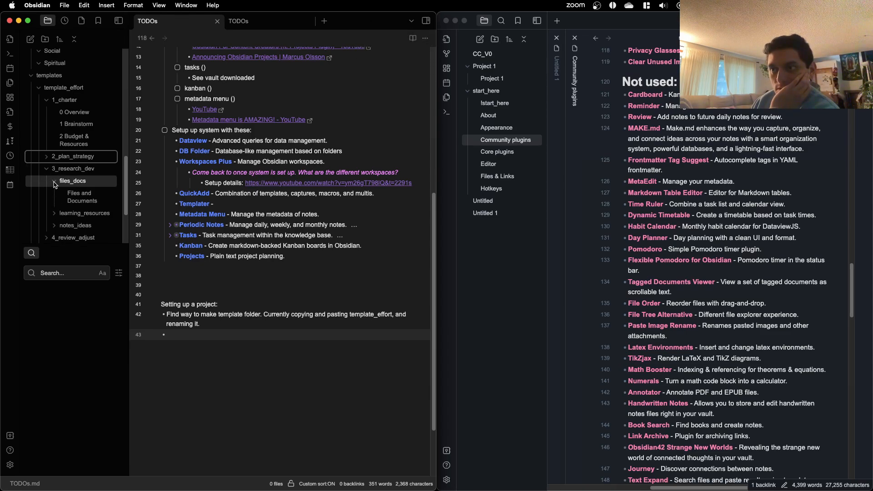
{"action": "left_click", "coordinate": [54, 182]}
{"action": "left_click", "coordinate": [55, 195]}
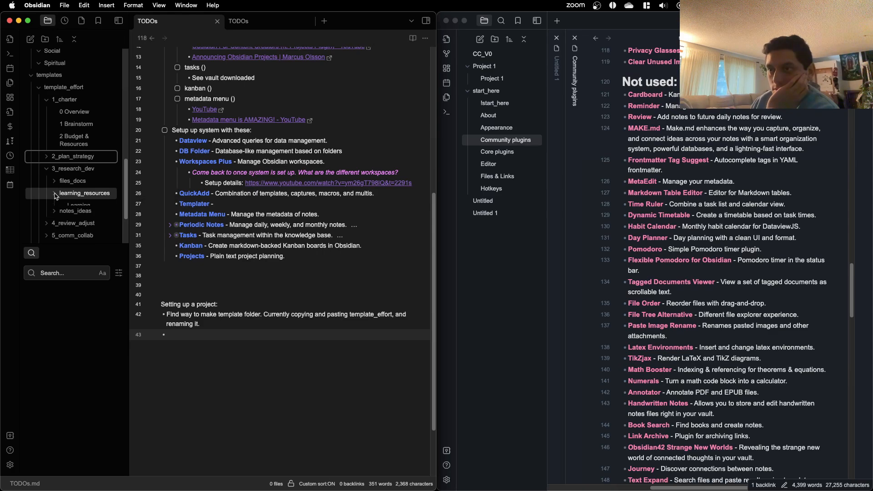
{"action": "left_click", "coordinate": [54, 195]}
{"action": "left_click", "coordinate": [54, 206]}
{"action": "left_click", "coordinate": [55, 205]}
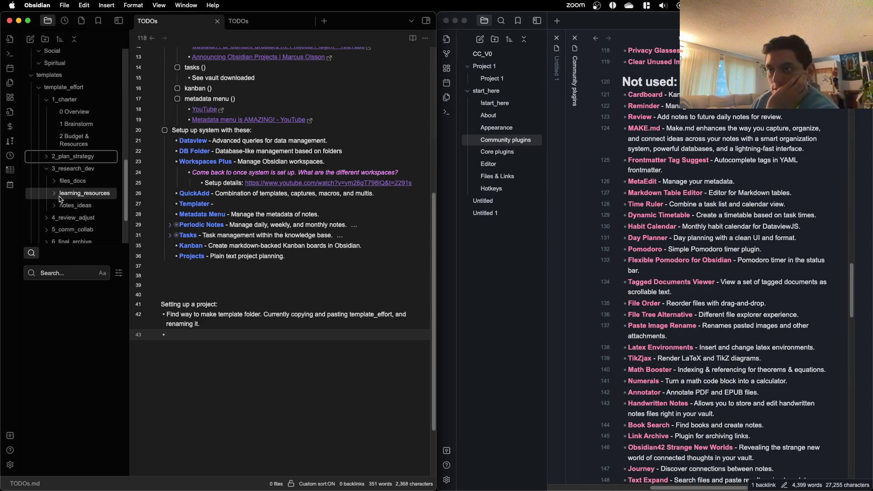
Step: Examine the contents of 4_review_adjust, 5_comm_collab and 6_final_archive, recheck 2_plan_strategy's note order, and collapse template_effort's subfolders
{"action": "scroll", "coordinate": [53, 207], "scroll_direction": "down", "scroll_amount": 1}
{"action": "left_click", "coordinate": [50, 208]}
{"action": "scroll", "coordinate": [51, 209], "scroll_direction": "down", "scroll_amount": 1}
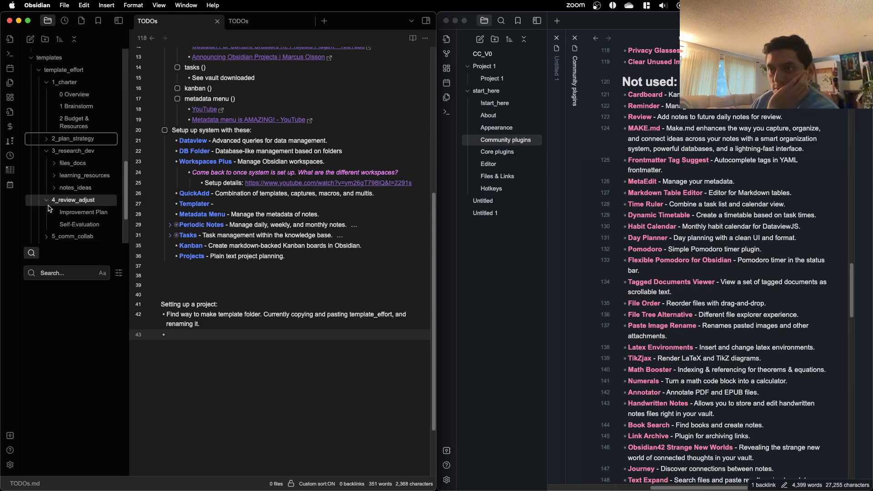
{"action": "left_click", "coordinate": [49, 188]}
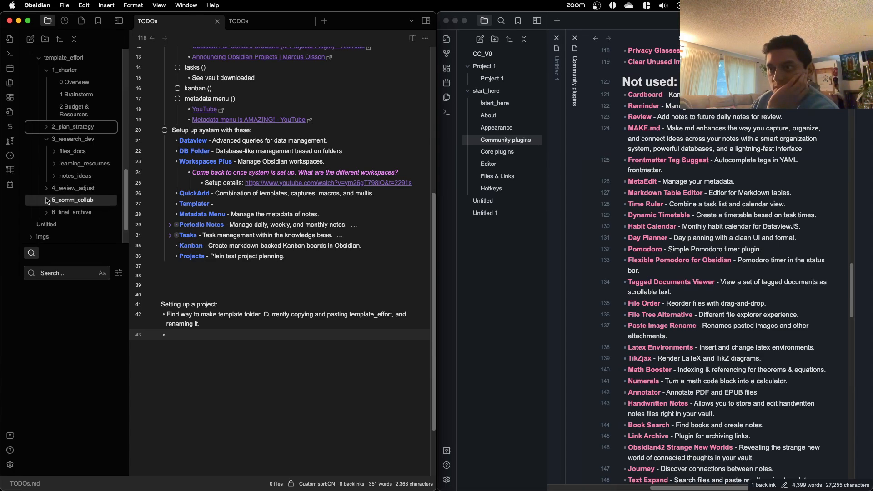
{"action": "left_click", "coordinate": [48, 201]}
{"action": "left_click", "coordinate": [48, 201]}
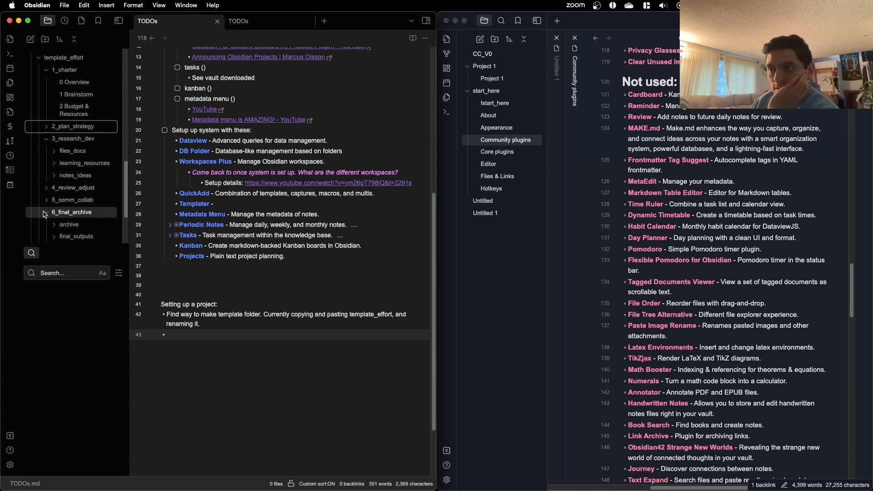
{"action": "left_click", "coordinate": [45, 213]}
{"action": "scroll", "coordinate": [45, 214], "scroll_direction": "down", "scroll_amount": 1}
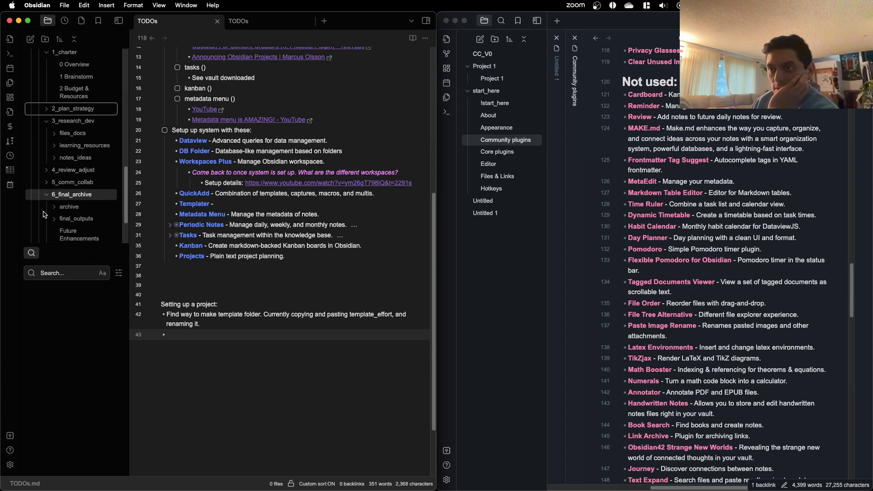
{"action": "left_click", "coordinate": [47, 189]}
{"action": "scroll", "coordinate": [47, 191], "scroll_direction": "up", "scroll_amount": 2}
{"action": "left_click", "coordinate": [47, 190]}
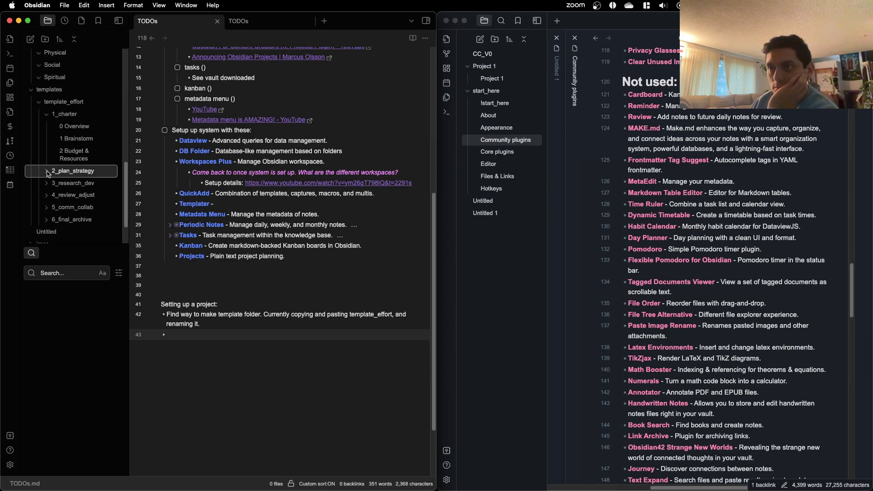
{"action": "left_click", "coordinate": [47, 171]}
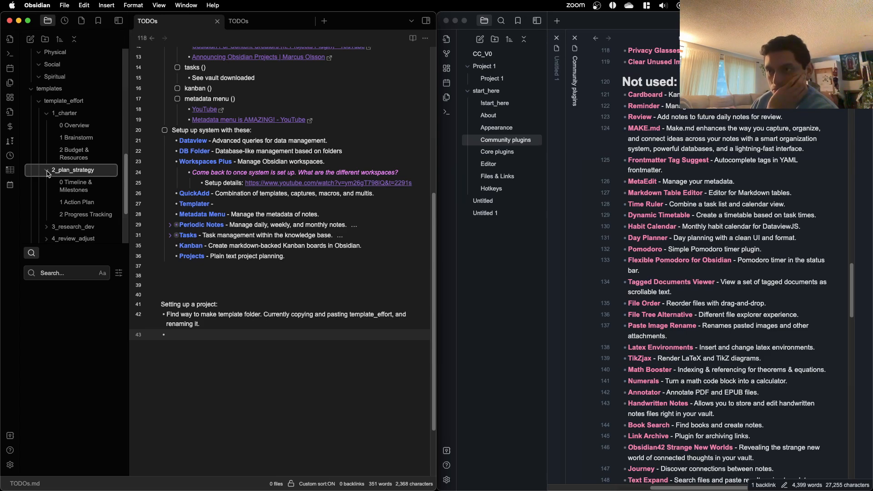
{"action": "left_click", "coordinate": [48, 174]}
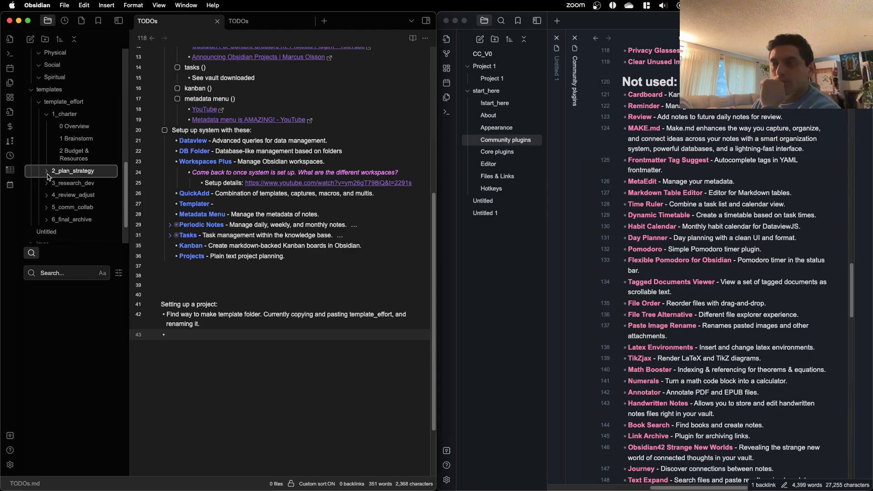
{"action": "left_click", "coordinate": [50, 114]}
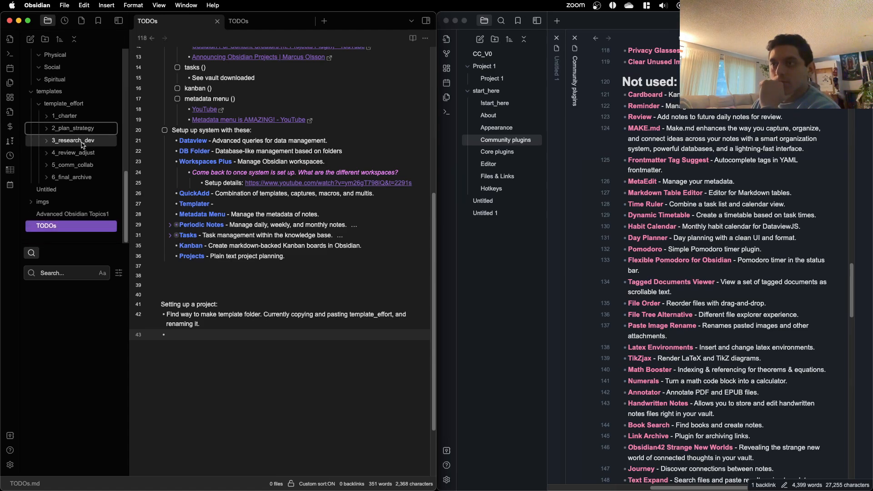
Step: Place a copy of the template_effort folder in Efforts > Intellectual and collapse the templates folder
{"action": "scroll", "coordinate": [82, 147], "scroll_direction": "up", "scroll_amount": 3}
{"action": "scroll", "coordinate": [76, 184], "scroll_direction": "down", "scroll_amount": 3}
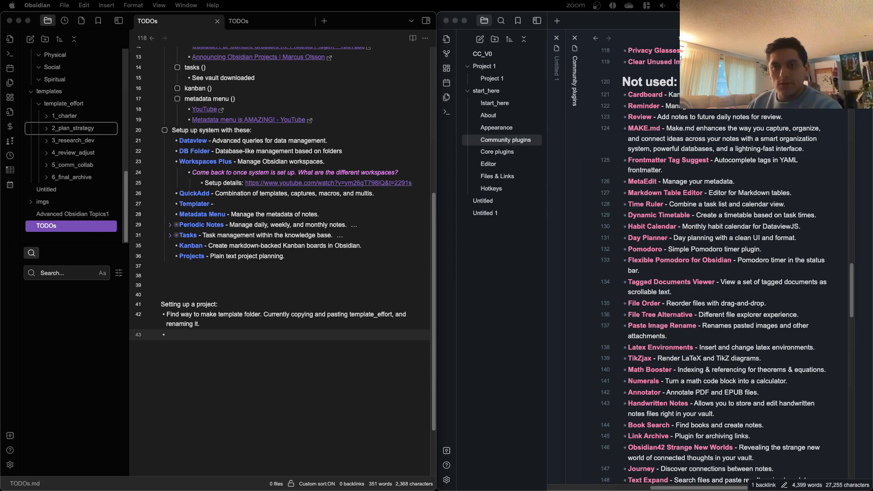
{"action": "scroll", "coordinate": [73, 146], "scroll_direction": "up", "scroll_amount": 1}
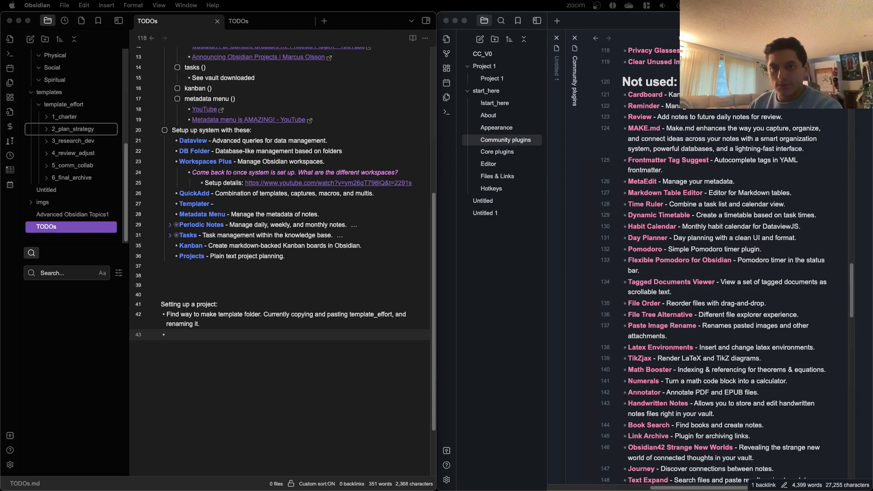
{"action": "key", "text": "super+v"}
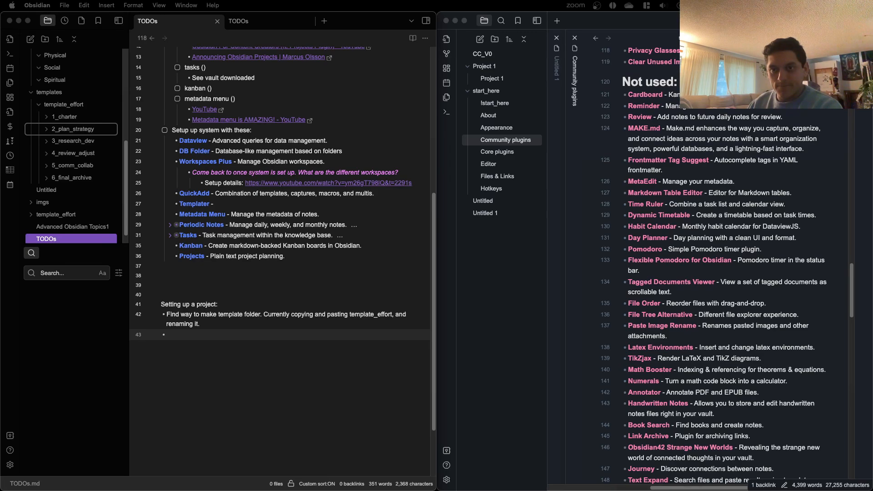
{"action": "scroll", "coordinate": [77, 146], "scroll_direction": "up", "scroll_amount": 2}
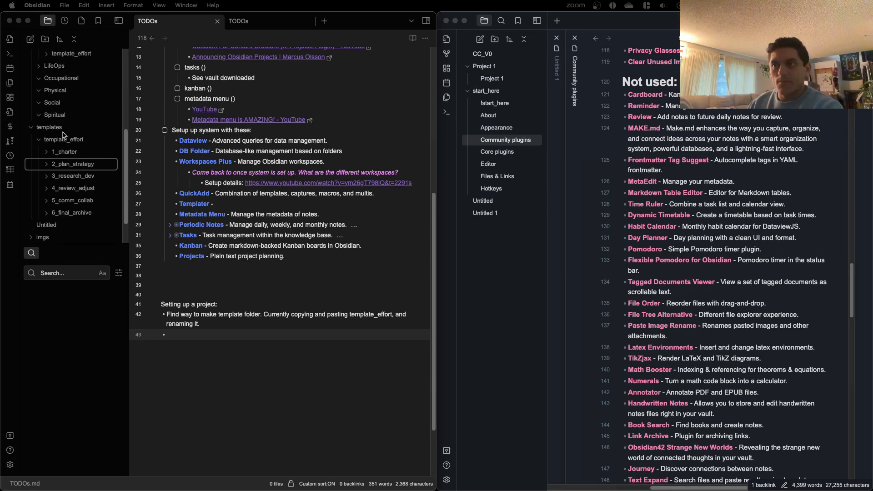
{"action": "left_click", "coordinate": [30, 130]}
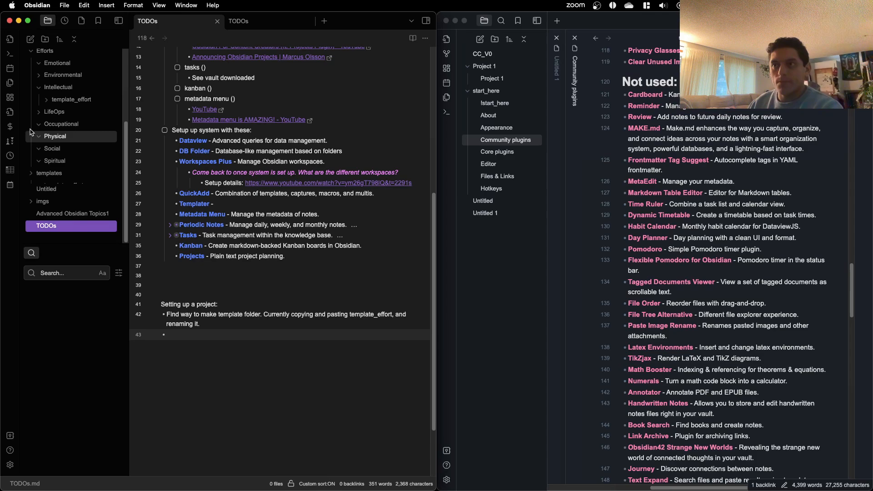
Step: Rename the template_effort copy in the Intellectual folder to Radiology Report Generation
{"action": "left_click", "coordinate": [64, 107]}
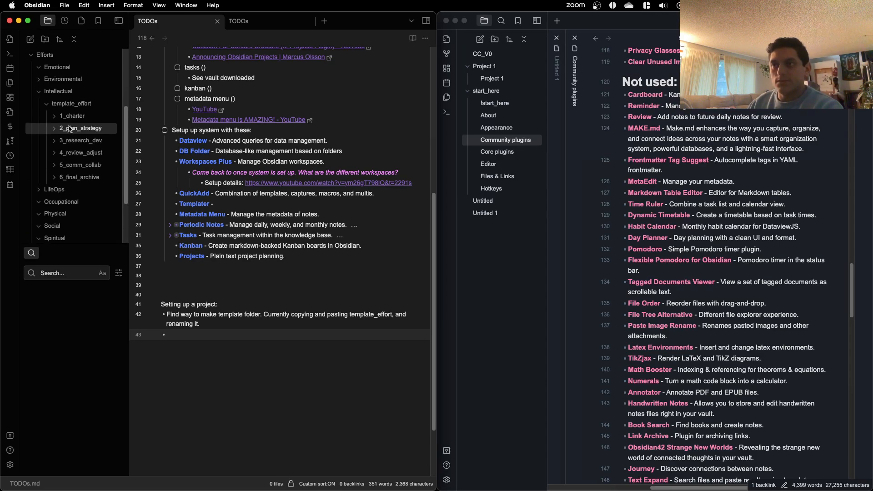
{"action": "left_click", "coordinate": [70, 117]}
{"action": "left_click", "coordinate": [70, 119]}
{"action": "right_click", "coordinate": [69, 104]}
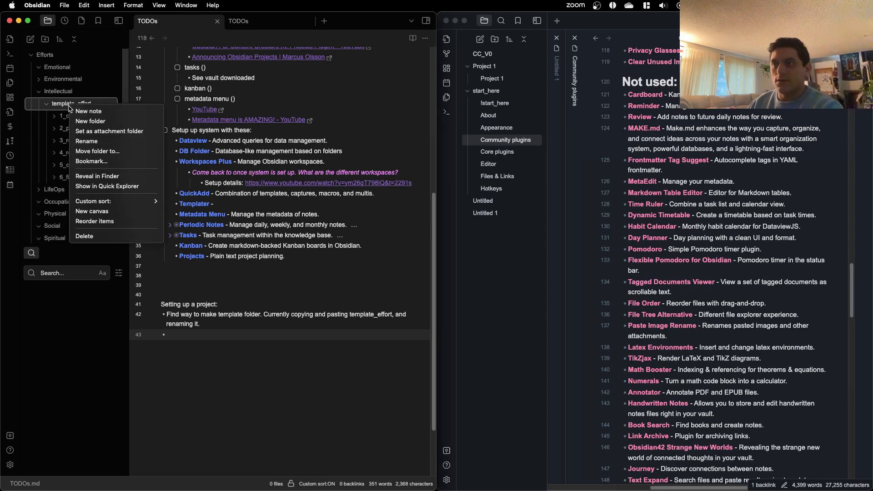
{"action": "left_click", "coordinate": [96, 142]}
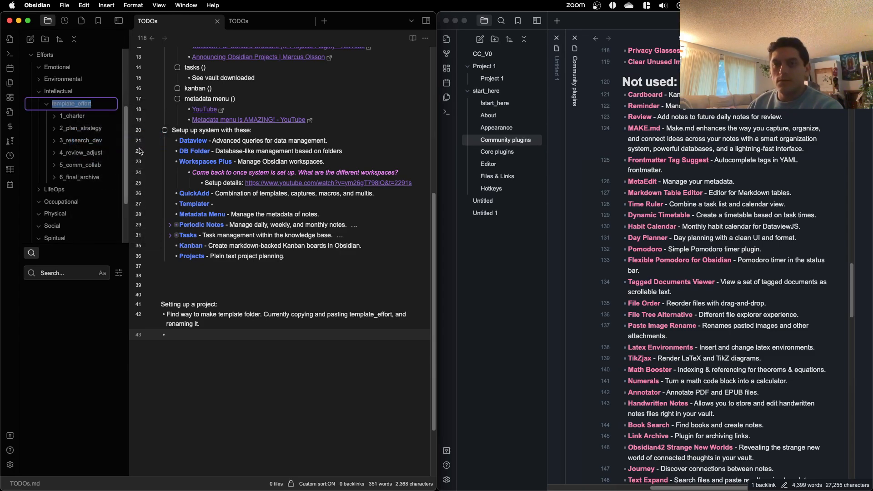
{"action": "type", "text": "Radi"}
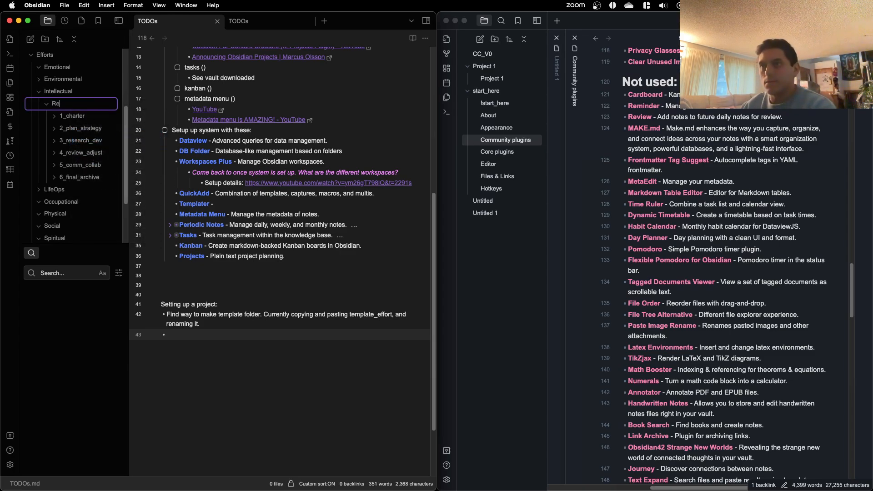
{"action": "type", "text": "ology R"}
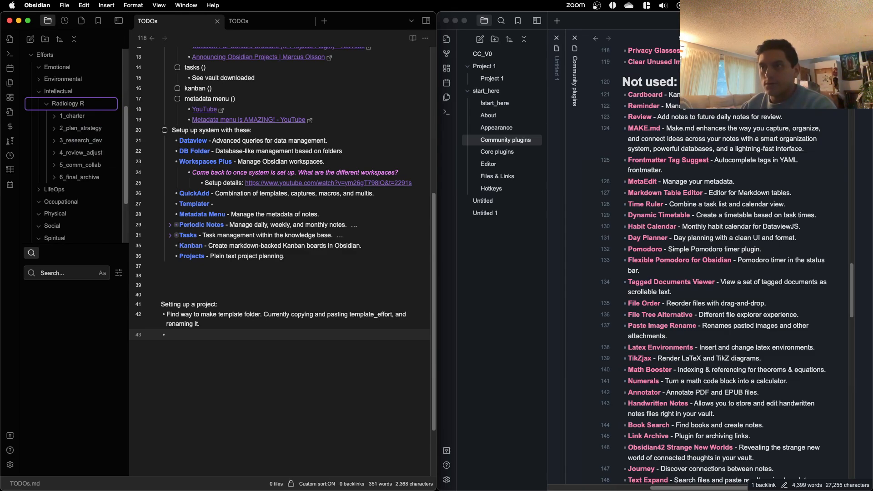
{"action": "type", "text": "eport Genera"}
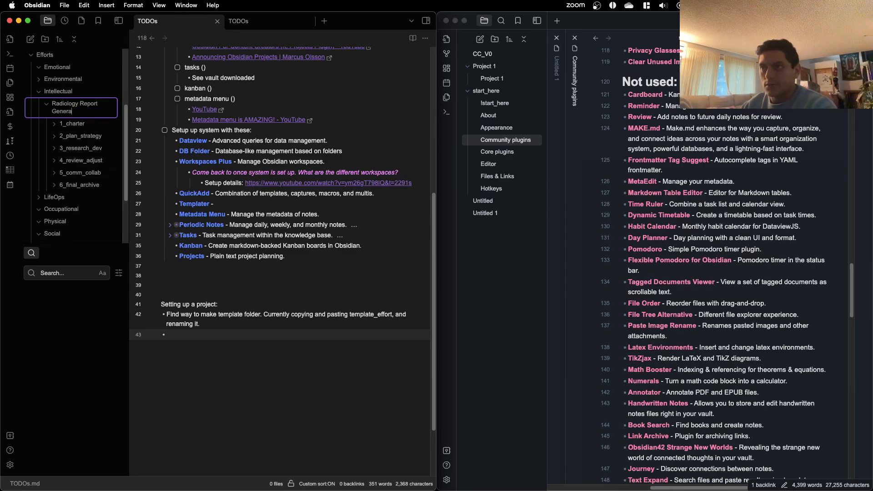
{"action": "type", "text": "lion"}
{"action": "key", "text": "Return"}
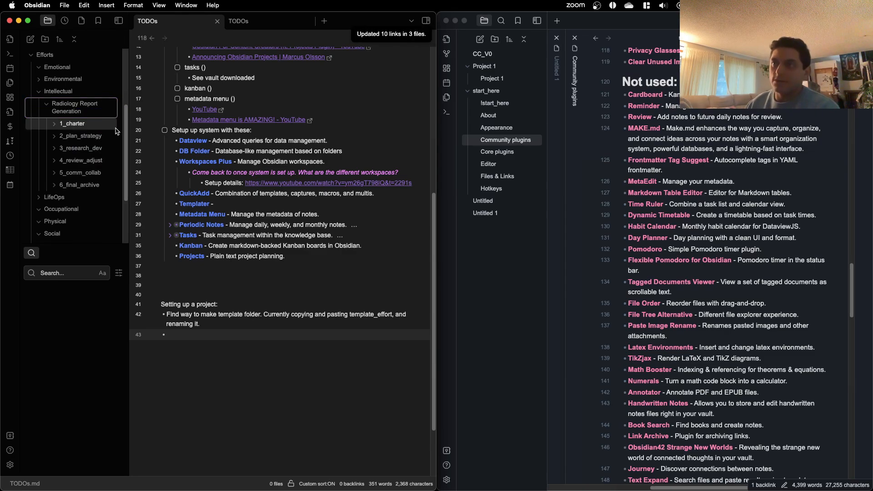
Step: Open the 0 Overview note in Radiology Report Generation's 1_charter folder and review its sections
{"action": "left_click", "coordinate": [60, 122]}
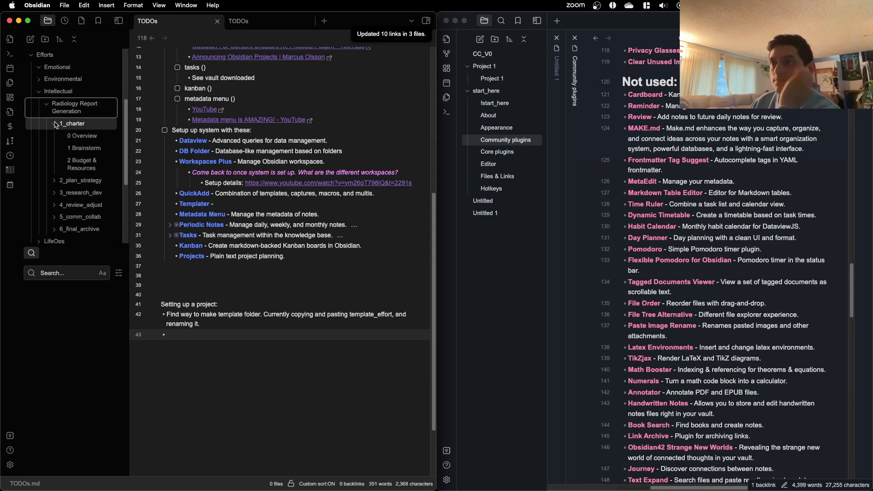
{"action": "left_click", "coordinate": [75, 136]}
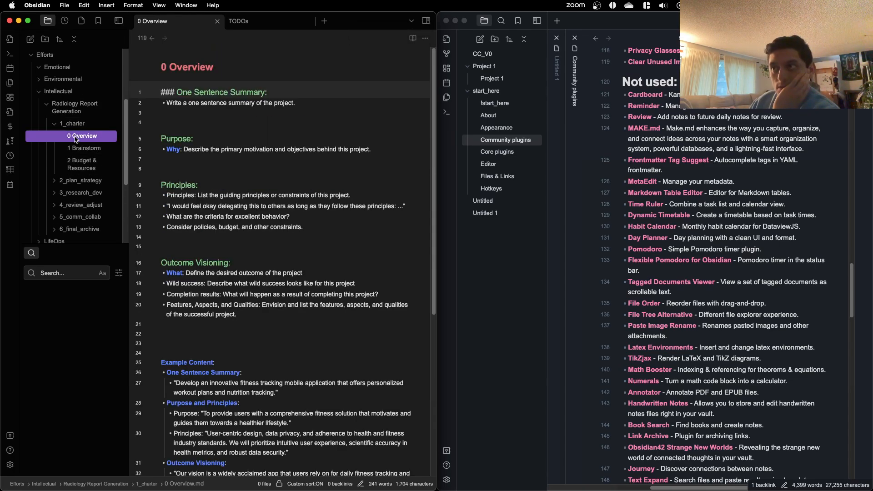
{"action": "left_click", "coordinate": [191, 123]}
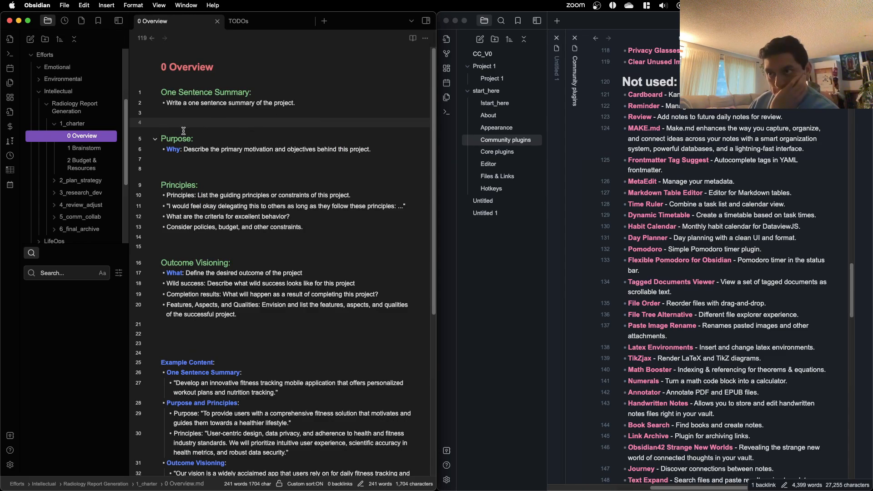
{"action": "scroll", "coordinate": [75, 136], "scroll_direction": "down", "scroll_amount": 1}
{"action": "scroll", "coordinate": [75, 136], "scroll_direction": "down", "scroll_amount": 1}
{"action": "scroll", "coordinate": [76, 137], "scroll_direction": "down", "scroll_amount": 1}
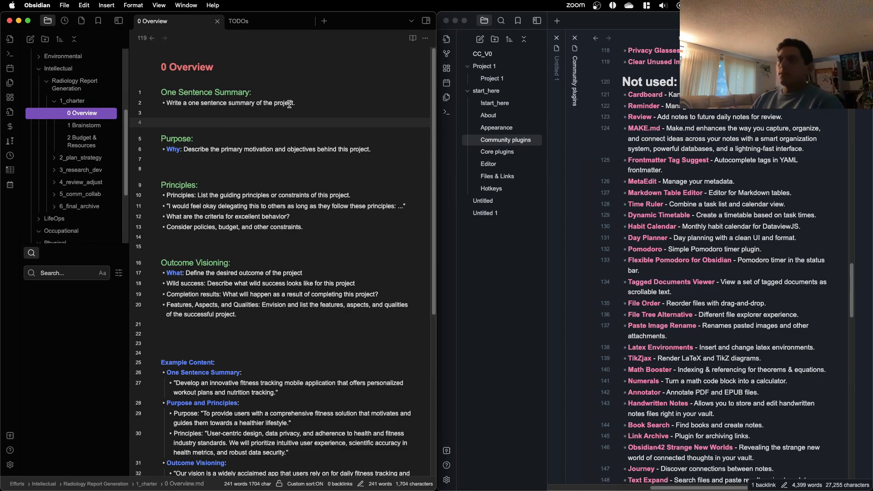
Step: Replace the placeholder under One Sentence Summary with "Learn and develop"
{"action": "left_click_drag", "start_coordinate": [308, 103], "coordinate": [168, 106]}
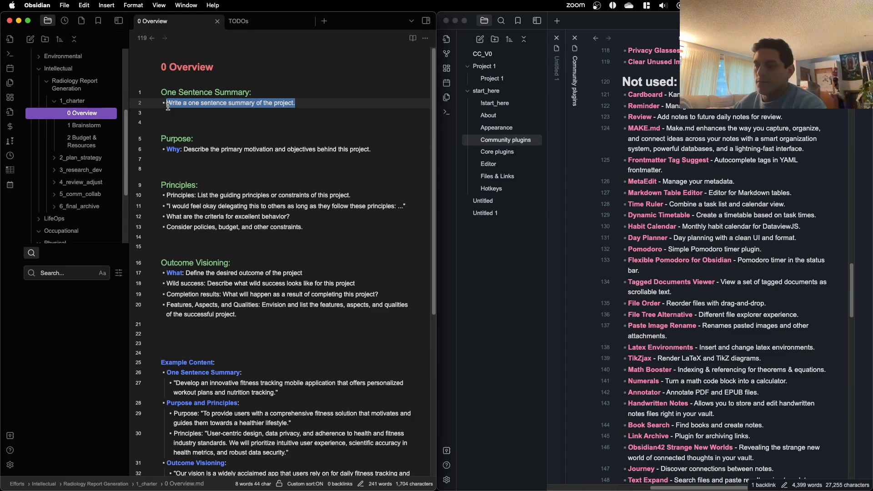
{"action": "type", "text": "Learn"}
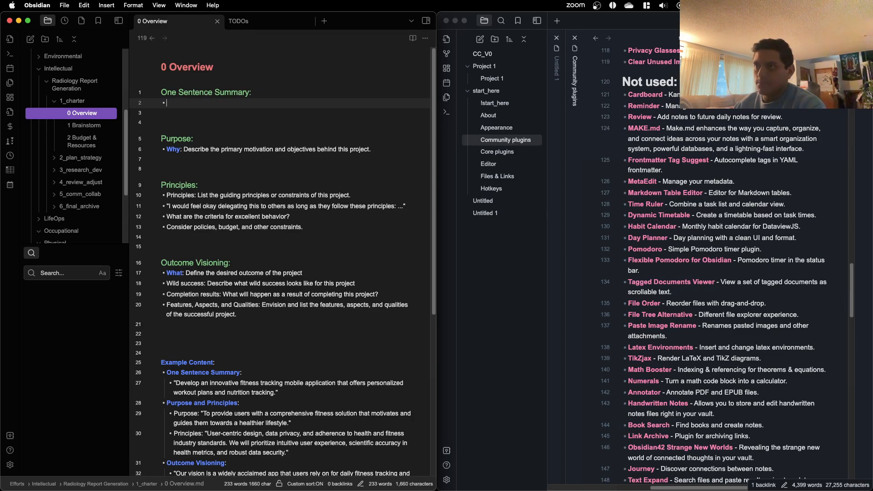
{"action": "type", "text": " arn and dde"}
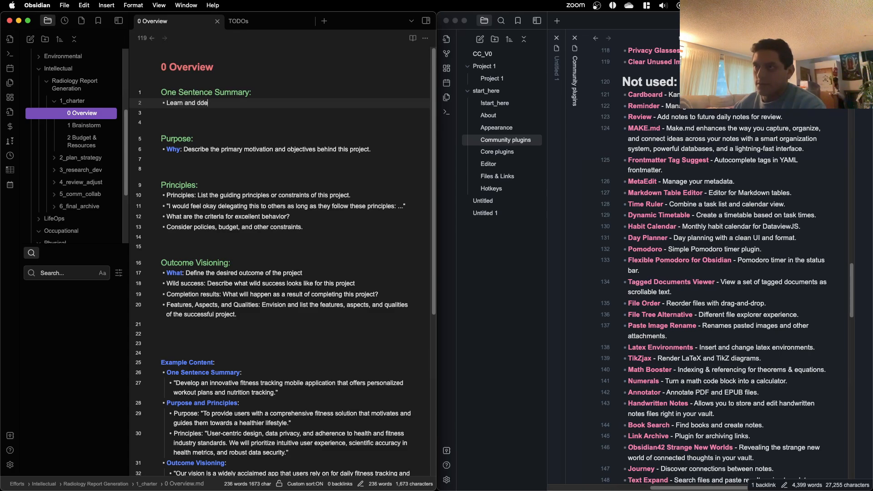
{"action": "key", "text": "BackSpace"}
{"action": "key", "text": "BackSpace"}
{"action": "type", "text": "evelop"}
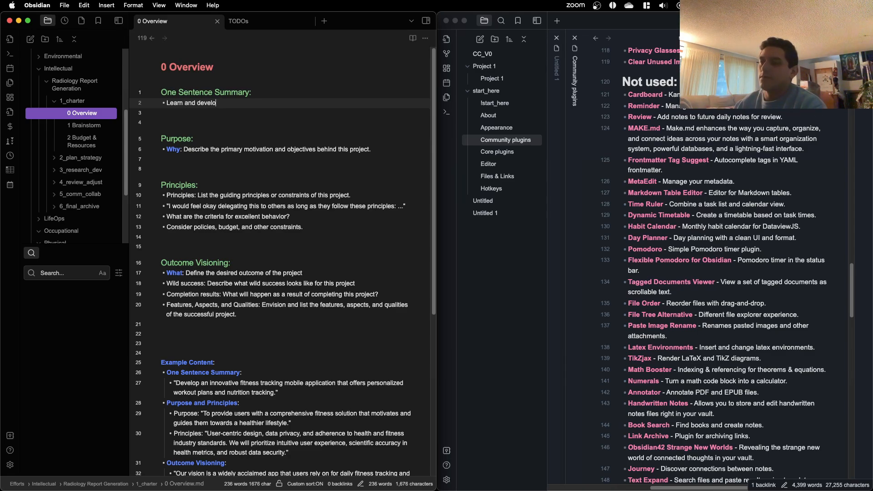
Step: Rewrite the bullet under One Sentence Summary as "Develop expertise in large language models"
{"action": "key", "text": "BackSpace"}
{"action": "key", "text": "BackSpace"}
{"action": "key", "text": "BackSpace"}
{"action": "key", "text": "BackSpace"}
{"action": "key", "text": "BackSpace"}
{"action": "key", "text": "BackSpace"}
{"action": "key", "text": "BackSpace"}
{"action": "key", "text": "BackSpace"}
{"action": "key", "text": "BackSpace"}
{"action": "key", "text": "BackSpace"}
{"action": "key", "text": "BackSpace"}
{"action": "type", "text": "D"}
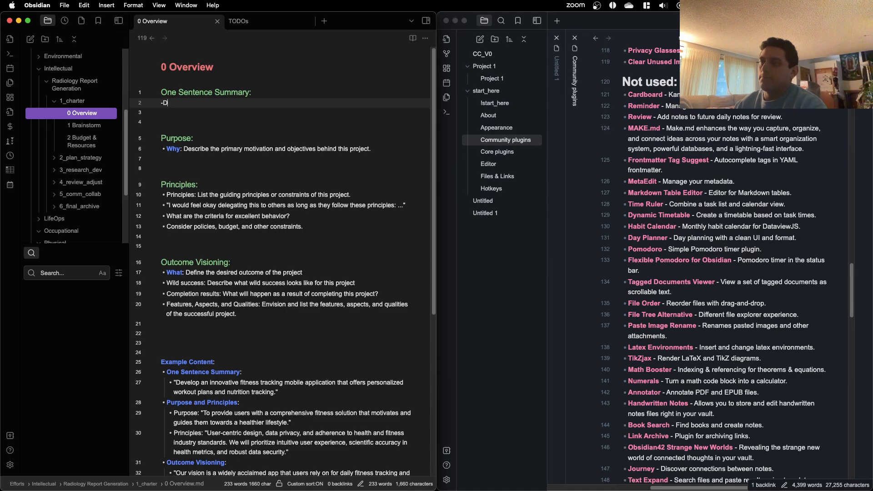
{"action": "type", "text": " Develop se"}
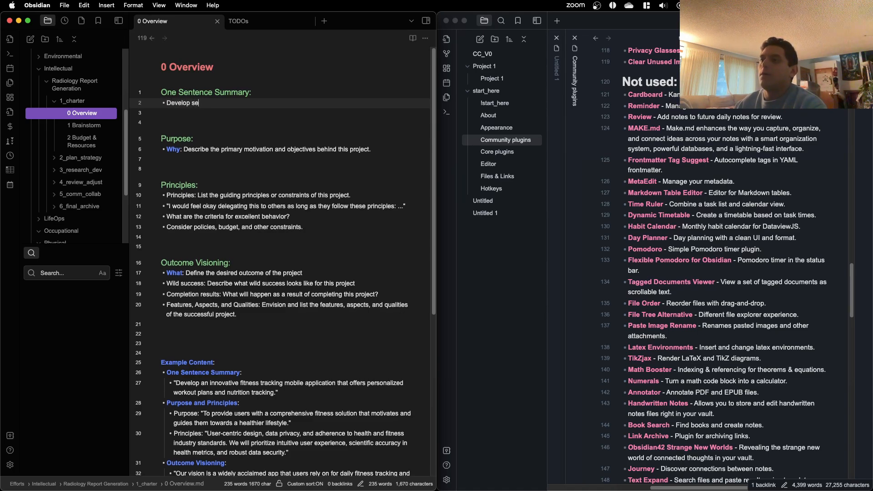
{"action": "key", "text": "BackSpace"}
{"action": "key", "text": "BackSpace"}
{"action": "type", "text": "expertis"}
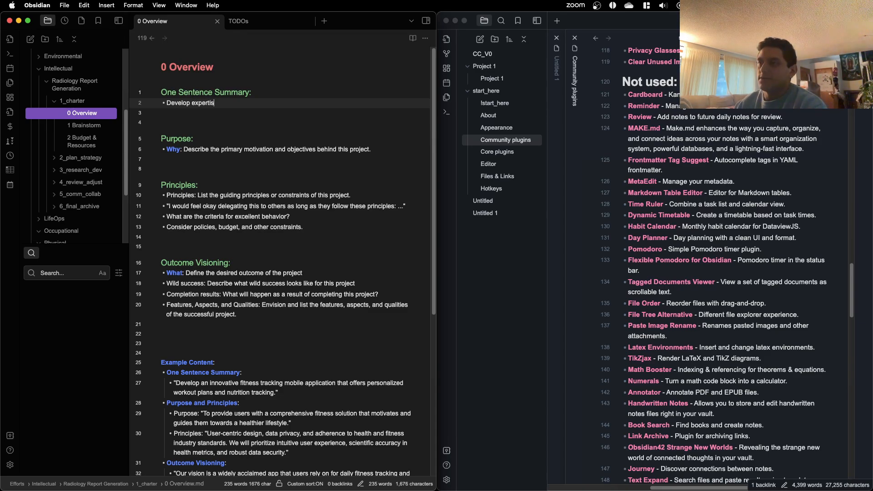
{"action": "type", "text": "e in l"}
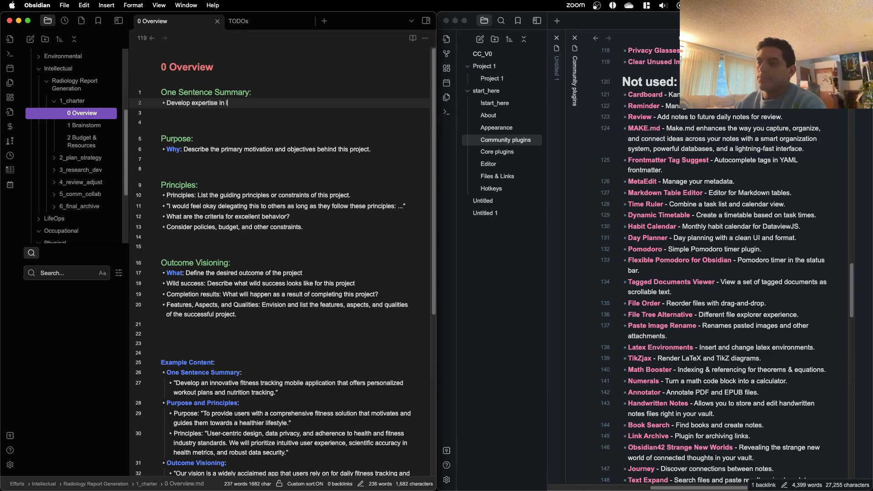
{"action": "type", "text": "arge language models"}
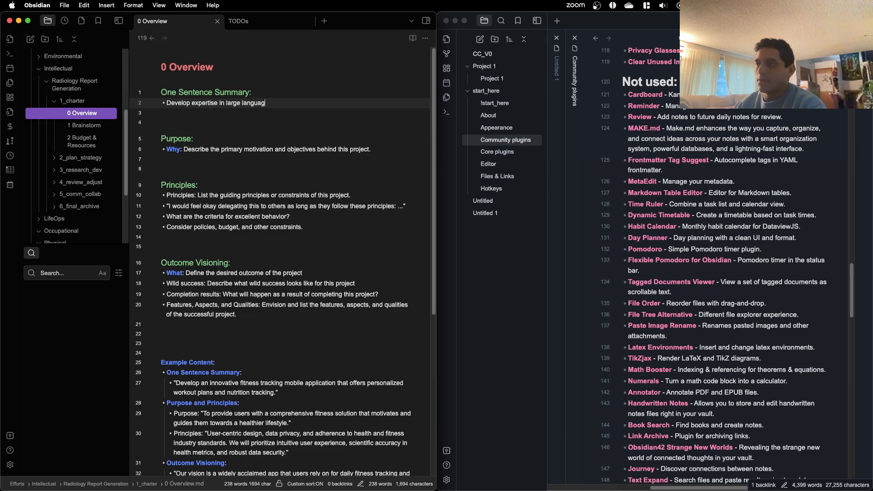
Step: Extend the one-sentence summary after "large language models" with "and image interpretation"
{"action": "key", "text": "BackSpace"}
{"action": "key", "text": "BackSpace"}
{"action": "key", "text": "BackSpace"}
{"action": "key", "text": "BackSpace"}
{"action": "key", "text": "BackSpace"}
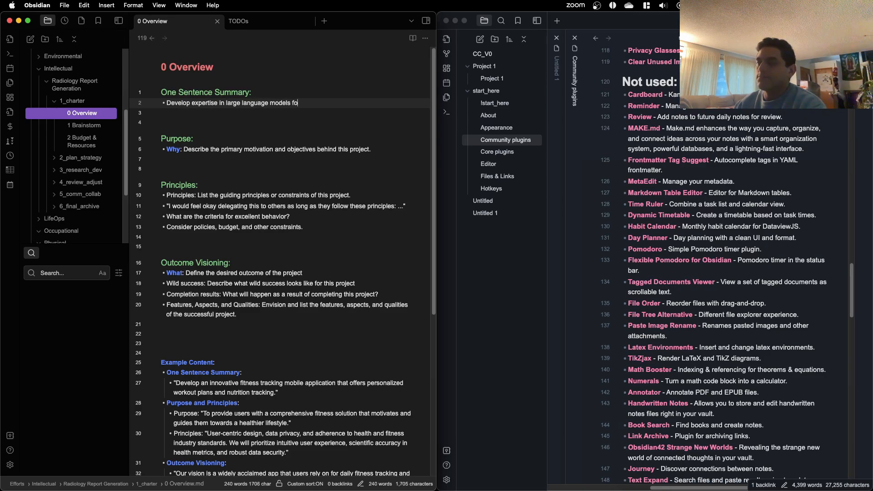
{"action": "type", "text": "with"}
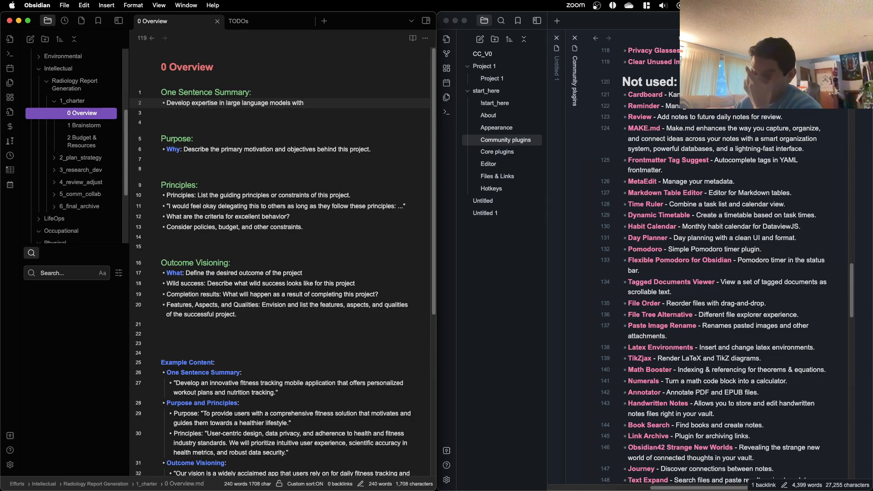
{"action": "key", "text": "BackSpace"}
{"action": "key", "text": "BackSpace"}
{"action": "key", "text": "BackSpace"}
{"action": "key", "text": "BackSpace"}
{"action": "type", "text": "and image "}
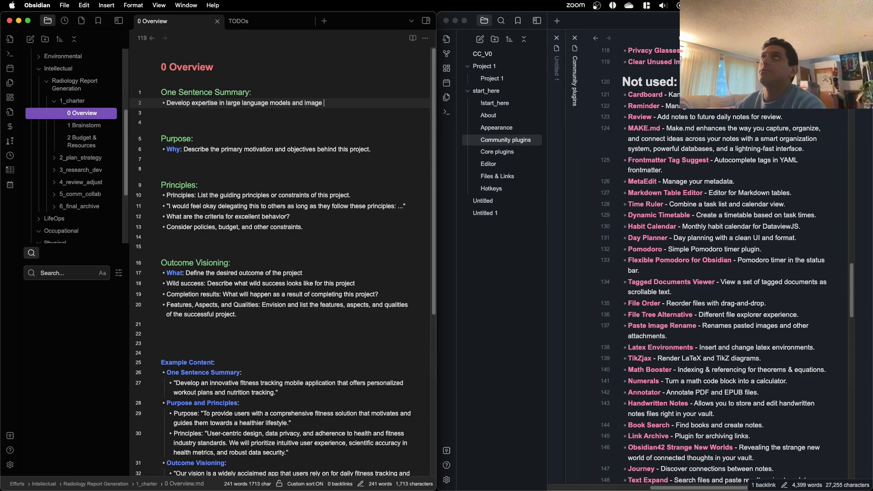
{"action": "type", "text": "interprep"}
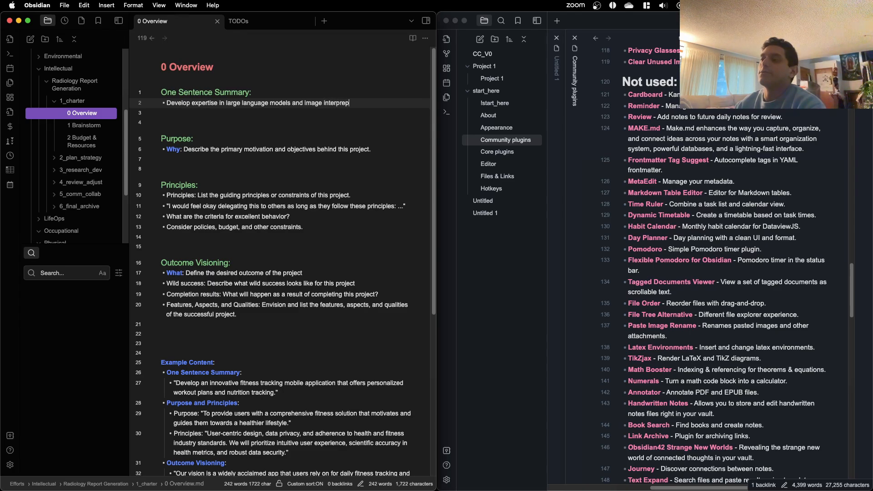
{"action": "key", "text": "BackSpace"}
{"action": "type", "text": "tation"}
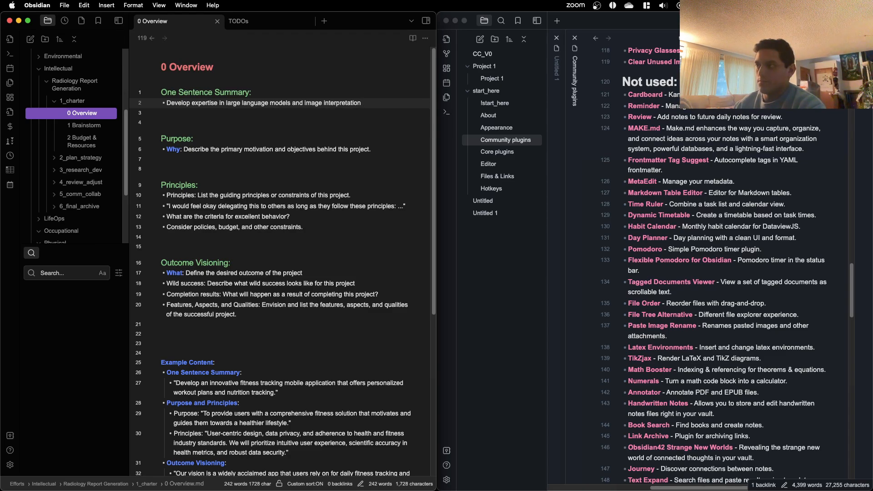
{"action": "key", "text": "BackSpace"}
{"action": "key", "text": "BackSpace"}
{"action": "key", "text": "BackSpace"}
{"action": "key", "text": "BackSpace"}
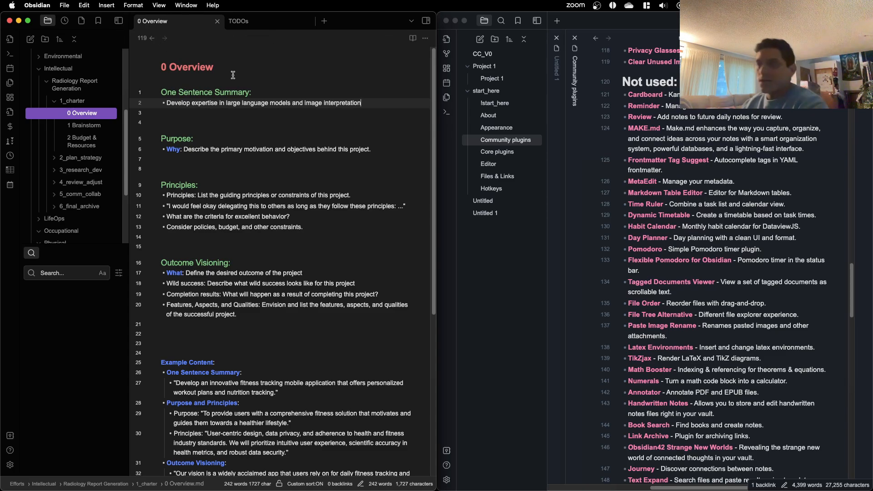
Step: Insert "deep learning, particularly" before "large language models" in the one-sentence summary
{"action": "left_click", "coordinate": [225, 105]}
{"action": "type", "text": "dee"}
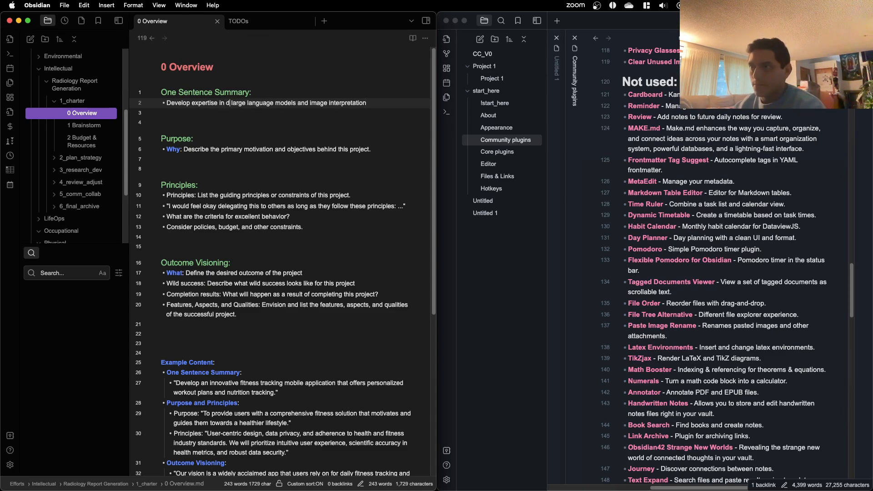
{"action": "type", "text": "p learning,"}
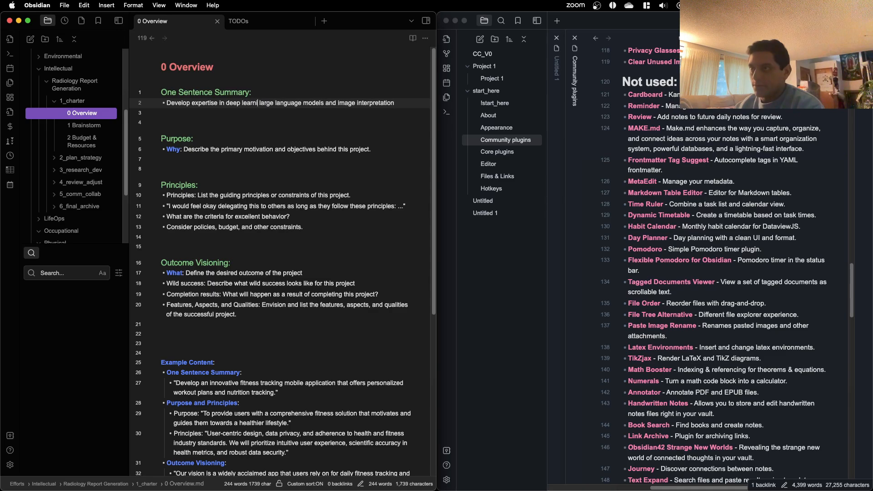
{"action": "type", "text": " parti"}
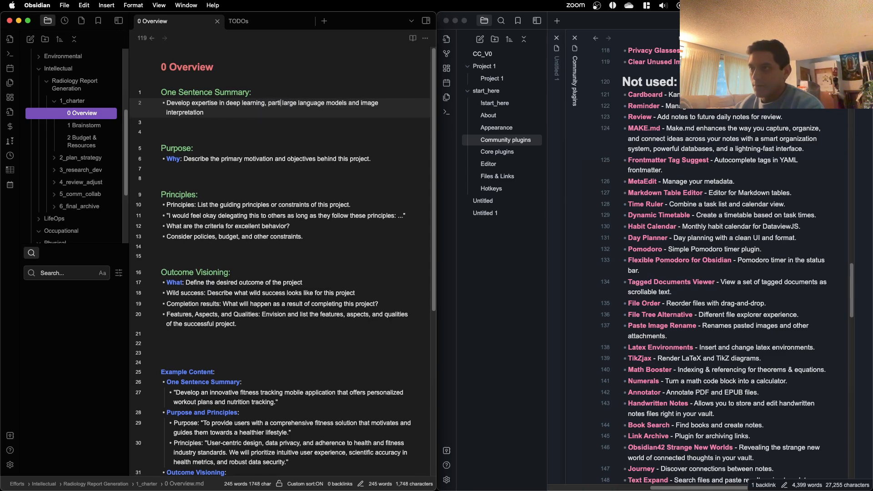
{"action": "type", "text": "cularly"}
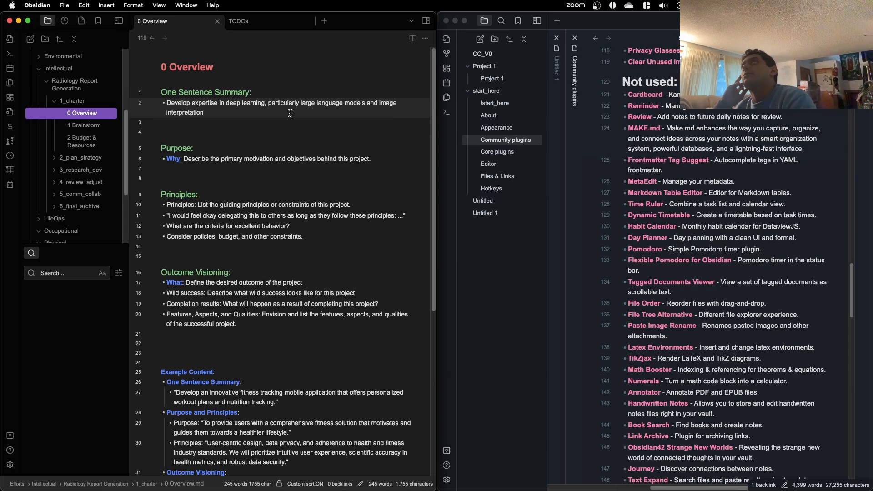
Step: Append ", as a possible pa" after "image interpretation" in the one-sentence summary
{"action": "type", "text": ", as"}
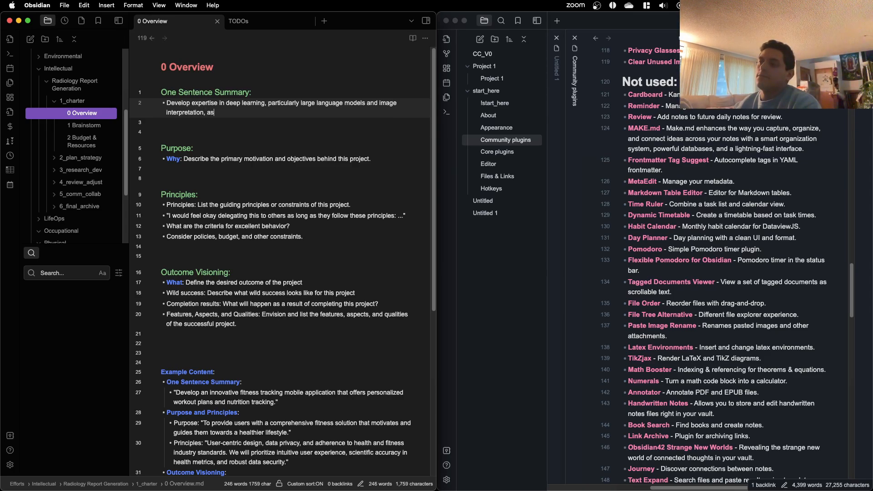
{"action": "type", "text": " a possib"}
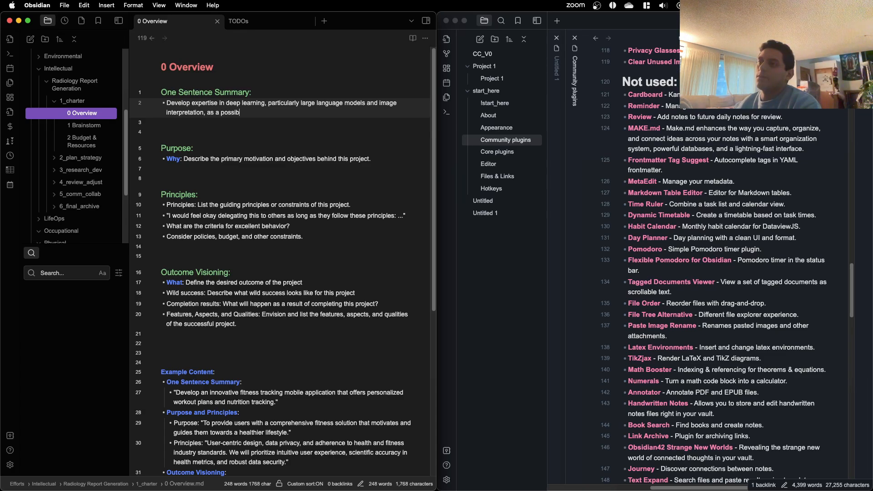
{"action": "type", "text": "le avenue fo"}
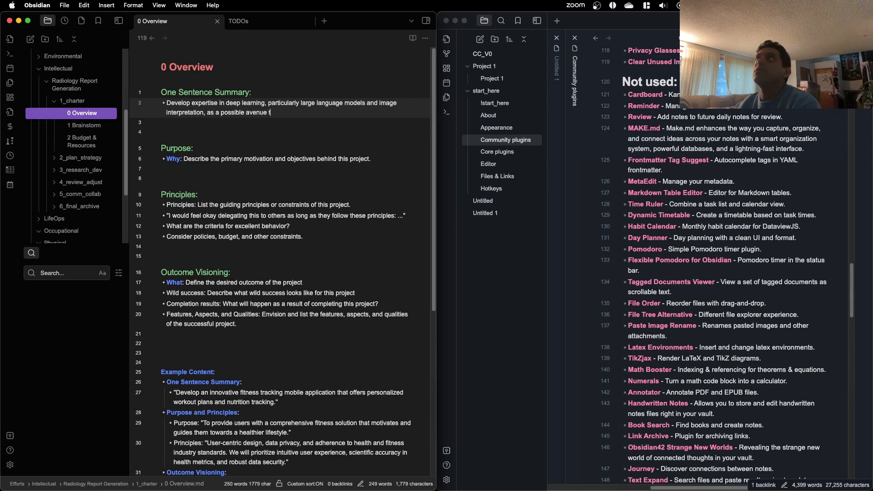
{"action": "key", "text": "BackSpace"}
{"action": "key", "text": "BackSpace"}
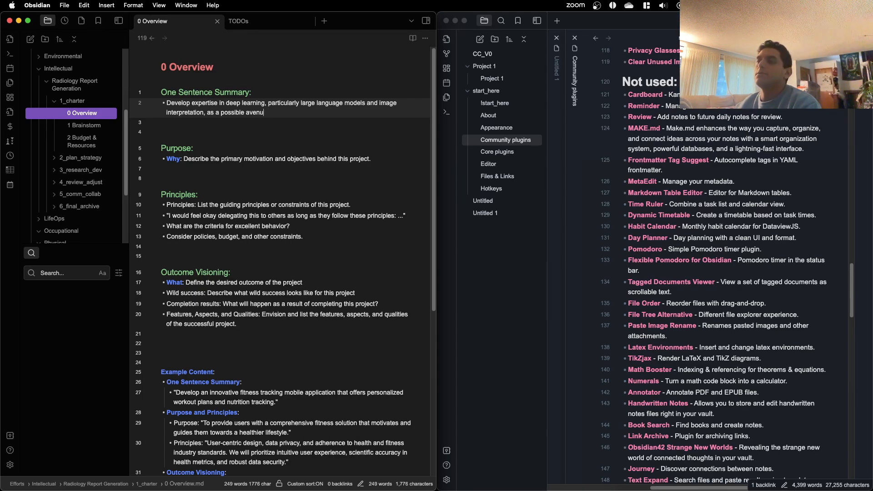
{"action": "key", "text": "BackSpace"}
{"action": "key", "text": "BackSpace"}
{"action": "key", "text": "BackSpace"}
{"action": "key", "text": "BackSpace"}
{"action": "key", "text": "BackSpace"}
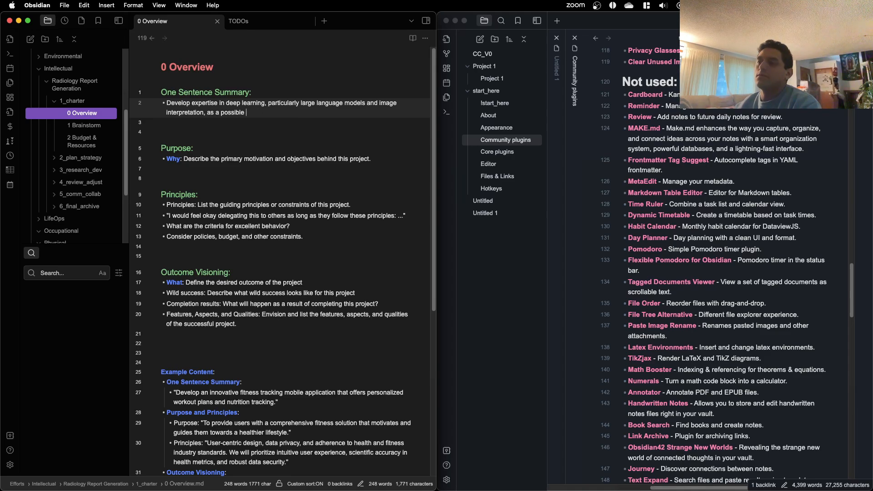
{"action": "type", "text": "pa"}
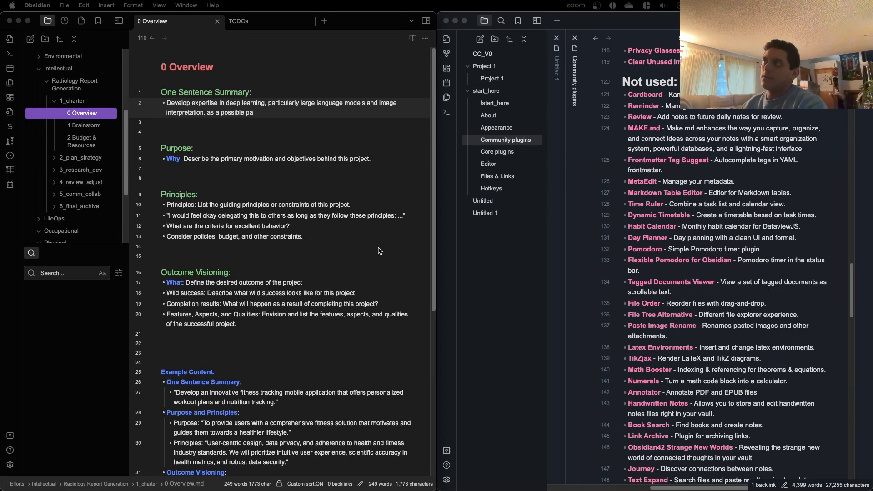
Step: Copy the whole draft bullet under One Sentence Summary and switch to the ChatGPT conversation in Firefox
{"action": "left_click", "coordinate": [276, 118]}
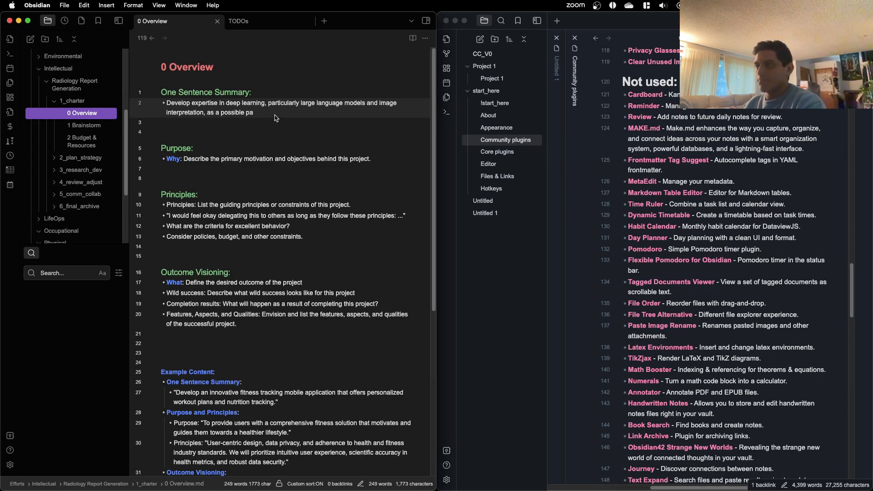
{"action": "left_click_drag", "start_coordinate": [268, 114], "coordinate": [209, 113]}
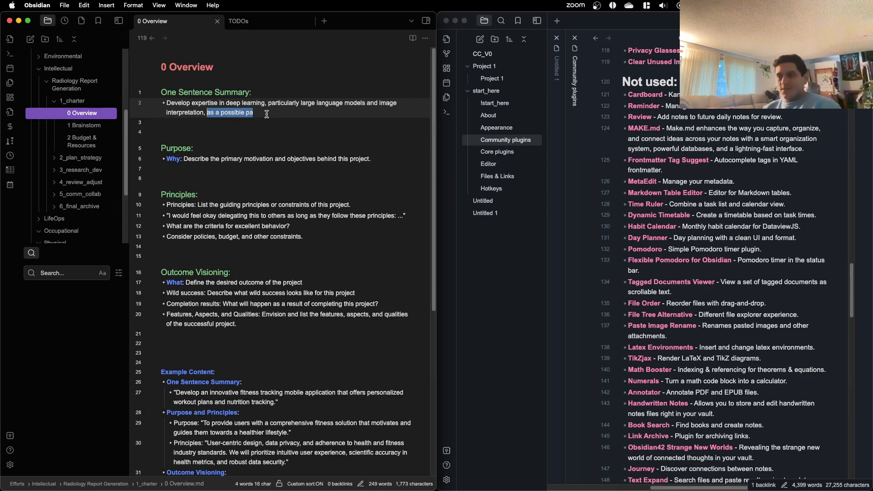
{"action": "left_click_drag", "start_coordinate": [266, 114], "coordinate": [166, 103]}
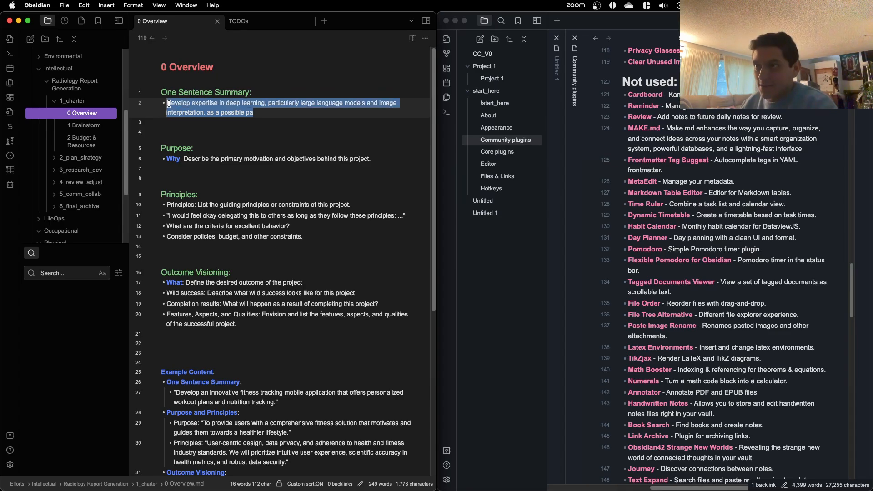
{"action": "key", "text": "ctrl+Up"}
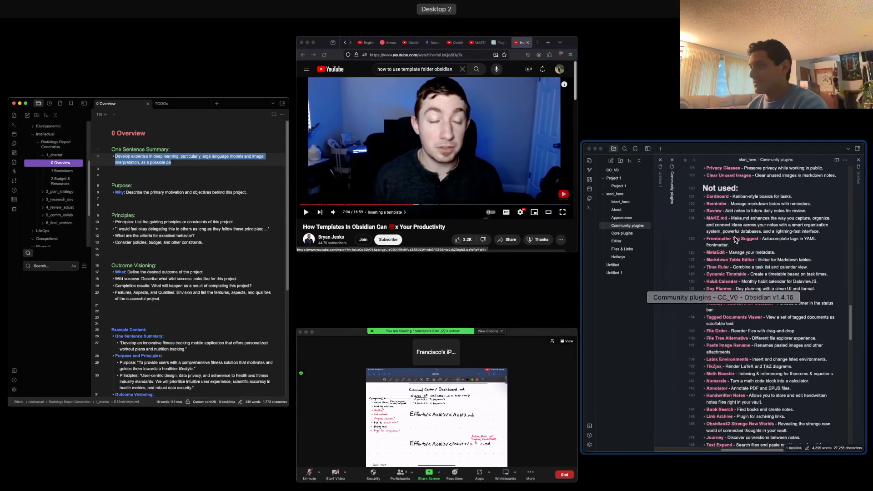
{"action": "left_click", "coordinate": [510, 189]}
{"action": "left_click", "coordinate": [755, 22]}
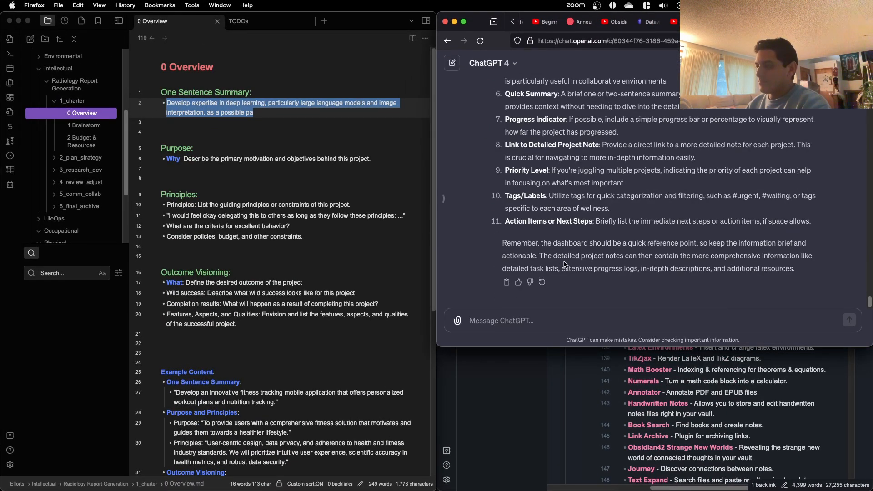
Step: Start a ChatGPT message reading "Great, thank you. I am working on setting up a project to"
{"action": "left_click", "coordinate": [564, 318]}
{"action": "type", "text": "Great, than"}
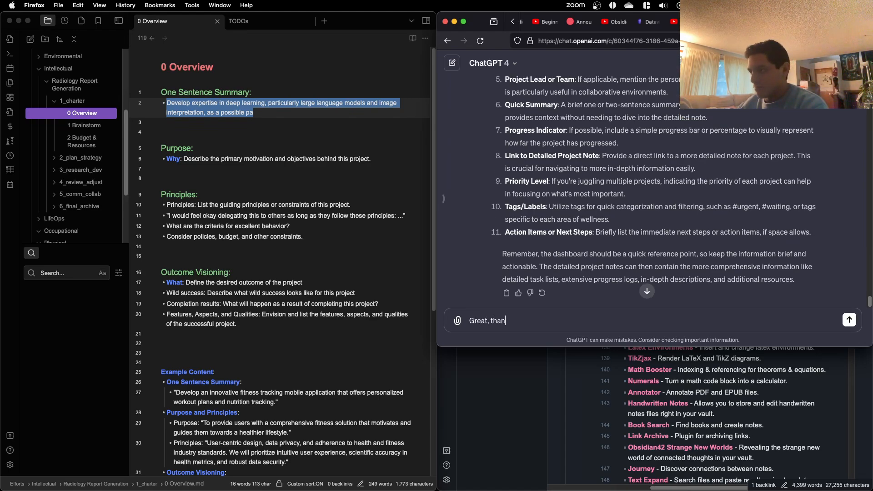
{"action": "type", "text": "k you. Can you hep"}
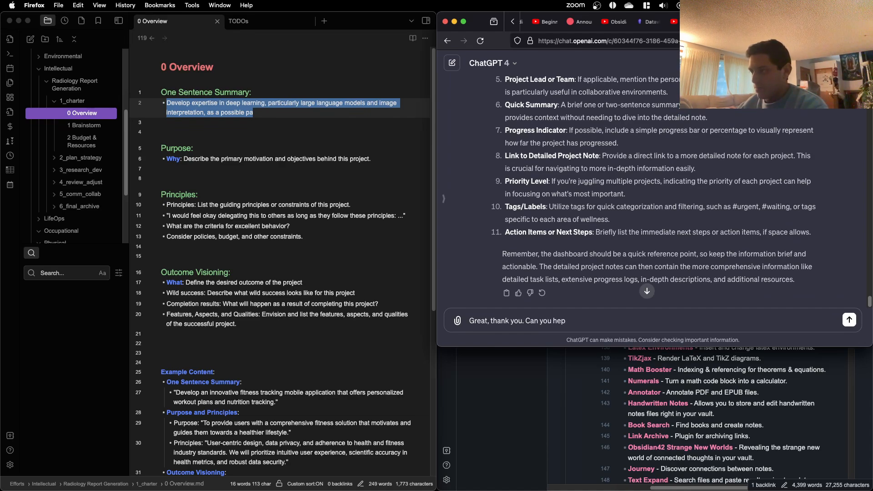
{"action": "key", "text": "BackSpace"}
{"action": "type", "text": "lp me fin"}
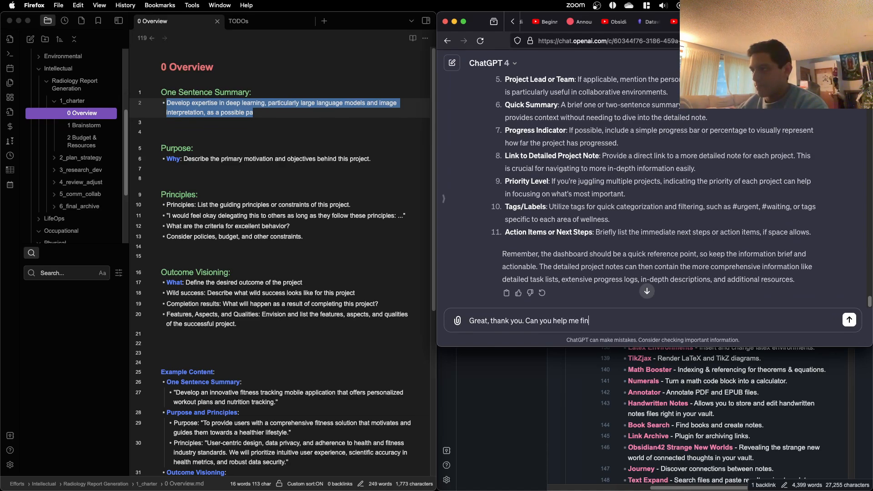
{"action": "key", "text": "BackSpace"}
{"action": "key", "text": "BackSpace"}
{"action": "key", "text": "BackSpace"}
{"action": "key", "text": "BackSpace"}
{"action": "key", "text": "BackSpace"}
{"action": "key", "text": "BackSpace"}
{"action": "key", "text": "BackSpace"}
{"action": "key", "text": "BackSpace"}
{"action": "key", "text": "BackSpace"}
{"action": "key", "text": "BackSpace"}
{"action": "key", "text": "BackSpace"}
{"action": "key", "text": "BackSpace"}
{"action": "key", "text": "BackSpace"}
{"action": "key", "text": "BackSpace"}
{"action": "key", "text": "BackSpace"}
{"action": "key", "text": "BackSpace"}
{"action": "key", "text": "BackSpace"}
{"action": "key", "text": "BackSpace"}
{"action": "type", "text": "I am working on setting up "}
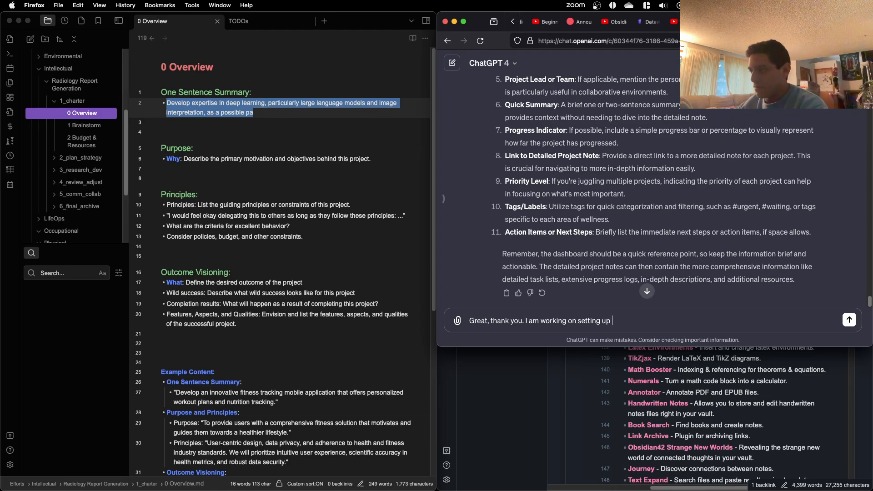
{"action": "type", "text": "a project"}
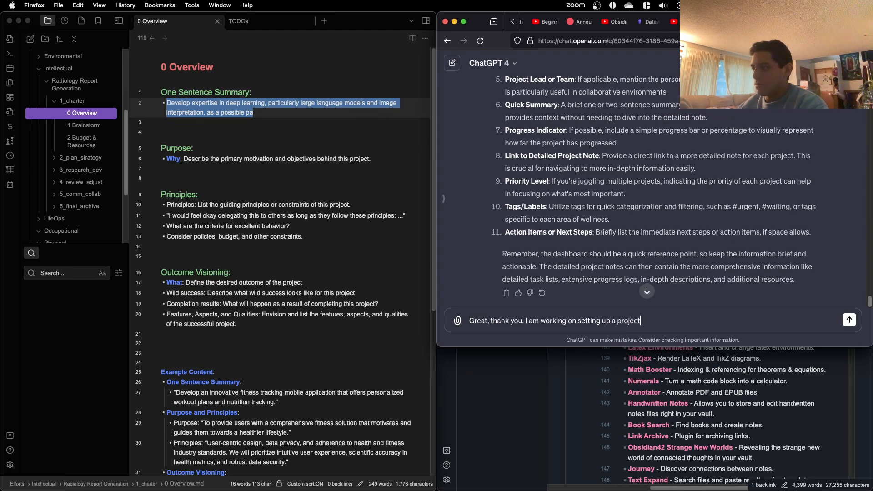
{"action": "type", "text": " to"}
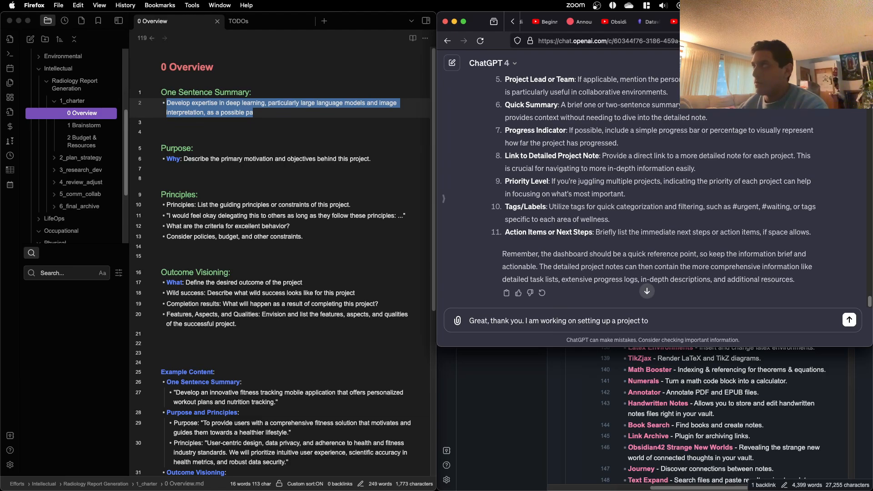
{"action": "type", "text": " flush "}
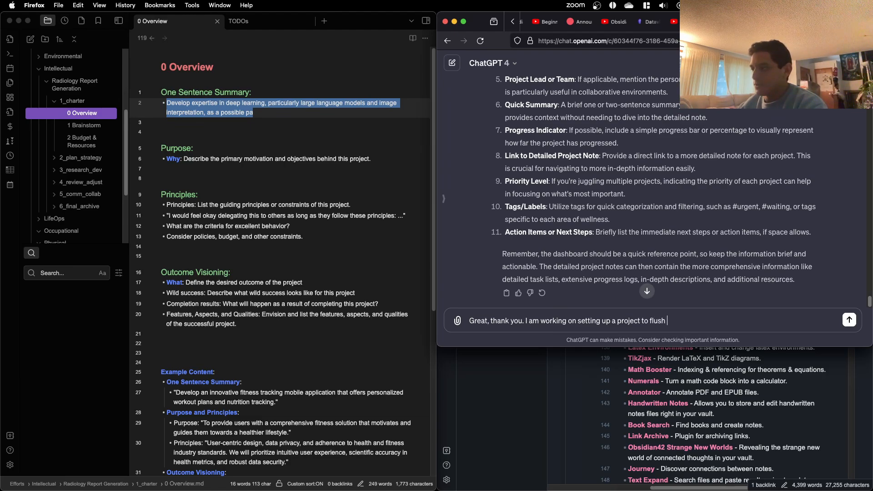
{"action": "type", "text": "out t"}
{"action": "key", "text": "BackSpace"}
{"action": "type", "text": "my projec"}
{"action": "key", "text": "BackSpace"}
{"action": "key", "text": "BackSpace"}
{"action": "key", "text": "BackSpace"}
{"action": "key", "text": "BackSpace"}
{"action": "key", "text": "BackSpace"}
{"action": "key", "text": "BackSpace"}
{"action": "key", "text": "BackSpace"}
{"action": "key", "text": "BackSpace"}
{"action": "key", "text": "BackSpace"}
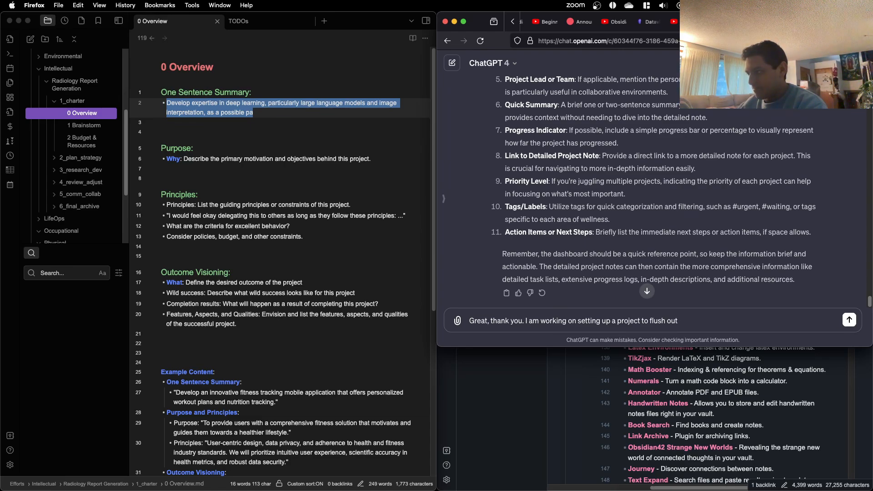
{"action": "key", "text": "BackSpace"}
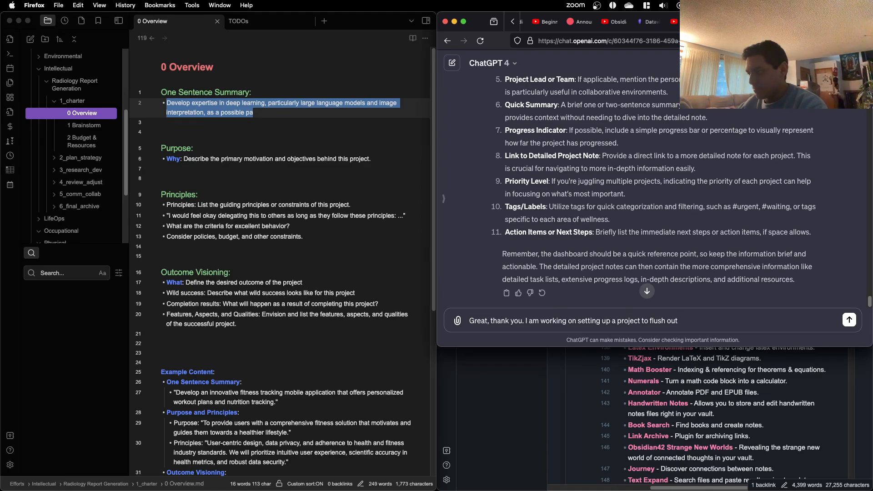
{"action": "key", "text": "BackSpace"}
{"action": "key", "text": "BackSpace"}
{"action": "key", "text": "BackSpace"}
{"action": "key", "text": "BackSpace"}
{"action": "key", "text": "BackSpace"}
{"action": "key", "text": "BackSpace"}
{"action": "key", "text": "BackSpace"}
{"action": "key", "text": "BackSpace"}
Step: Continue the message after "a project to" with "develop and flush out this project management pipeline."
{"action": "type", "text": "d"}
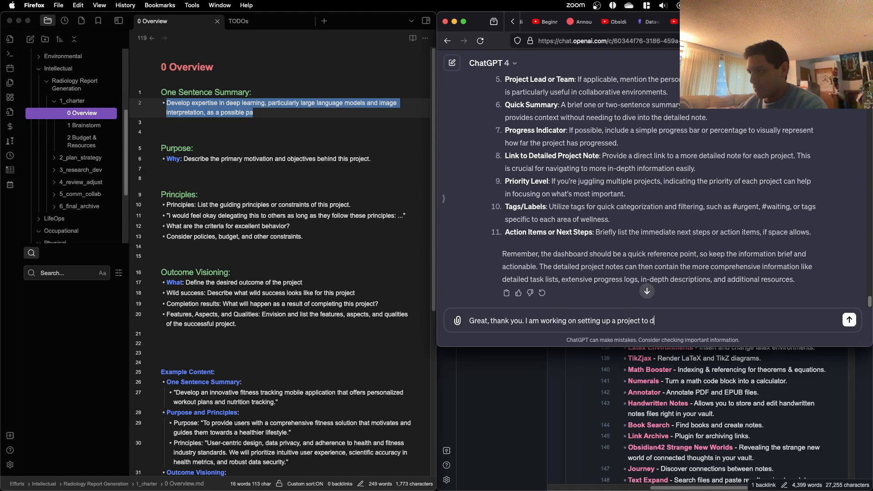
{"action": "type", "text": "evelop and flush out this"}
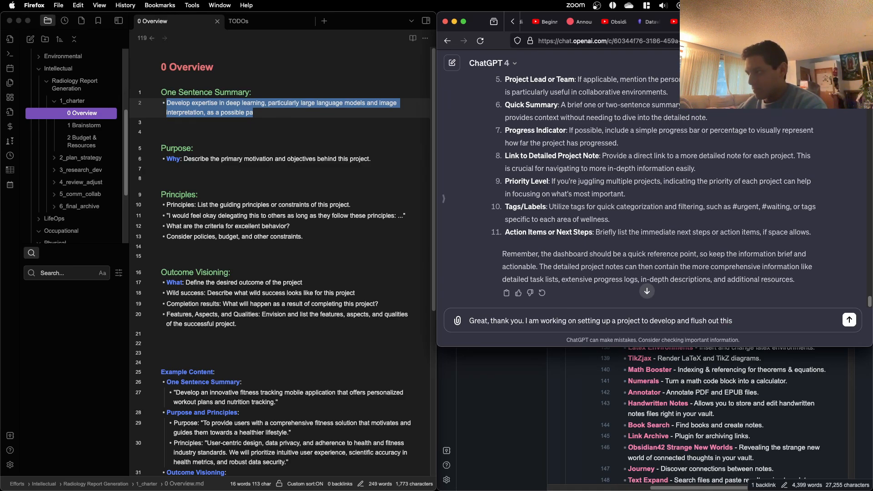
{"action": "type", "text": " project "}
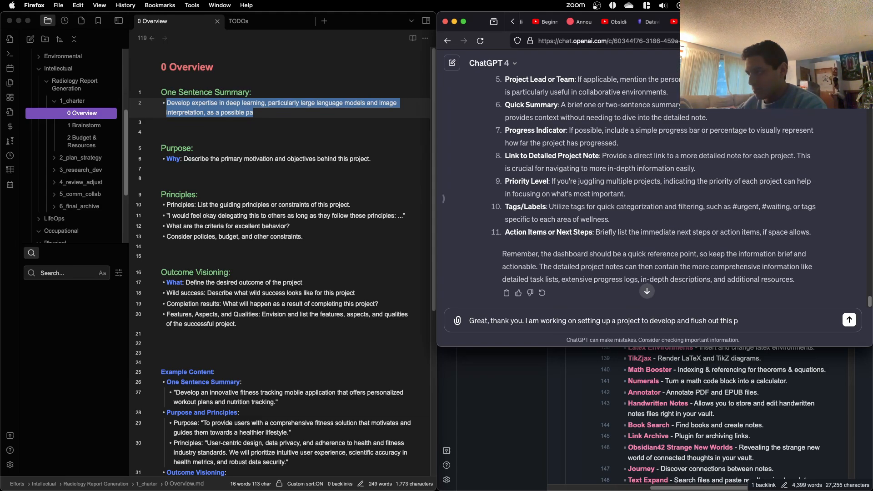
{"action": "type", "text": "mana"}
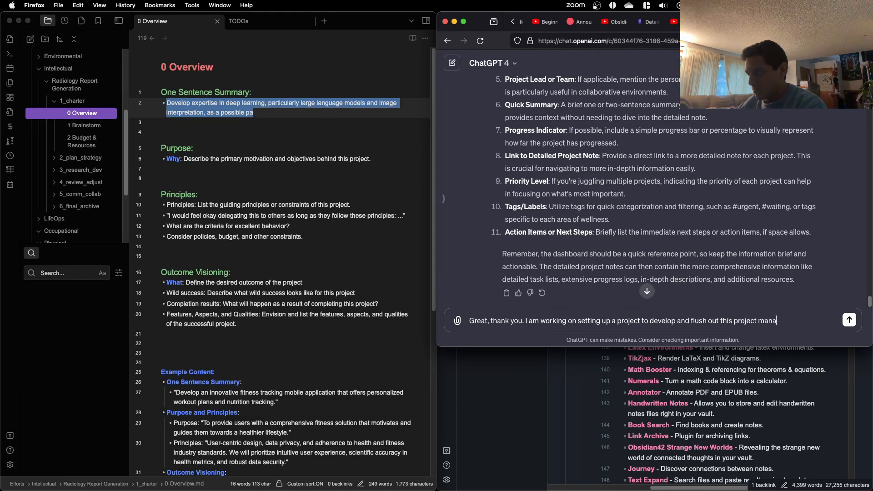
{"action": "type", "text": "gement pipeline. Can"}
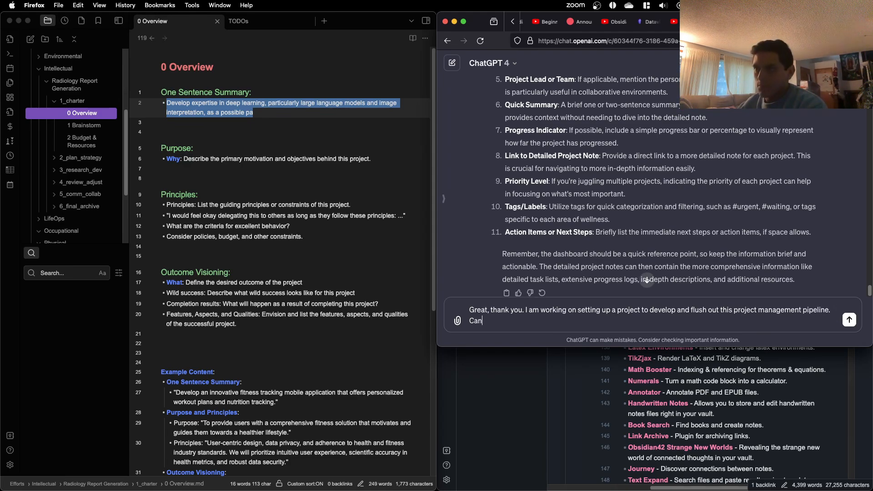
{"action": "key", "text": "BackSpace"}
{"action": "key", "text": "BackSpace"}
{"action": "key", "text": "BackSpace"}
{"action": "type", "text": "Can you"}
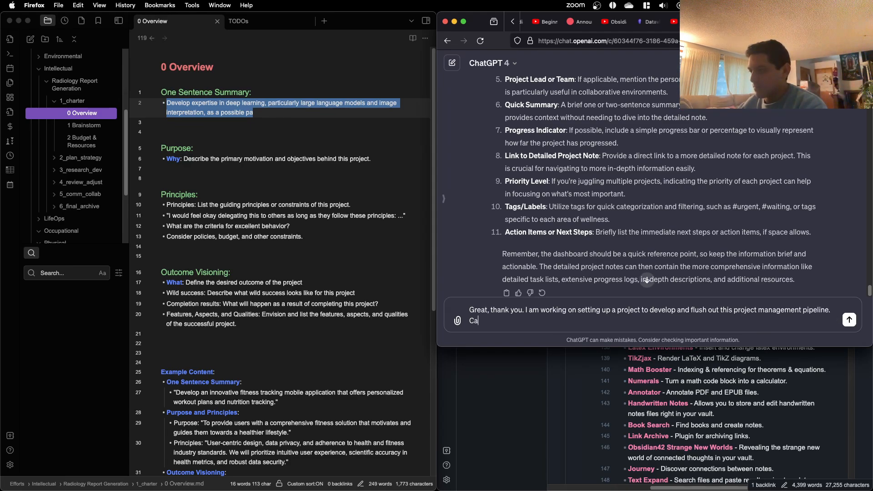
{"action": "key", "text": "BackSpace"}
{"action": "key", "text": "BackSpace"}
{"action": "key", "text": "BackSpace"}
{"action": "key", "text": "BackSpace"}
{"action": "key", "text": "BackSpace"}
{"action": "key", "text": "BackSpace"}
{"action": "key", "text": "BackSpace"}
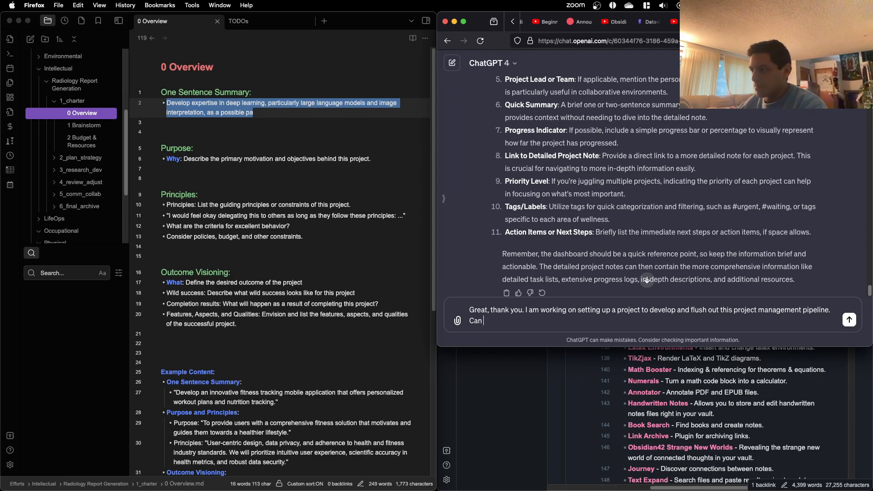
Step: Add "Currently, I am on the overview section. Can you help me rephrase this" to the message
{"action": "type", "text": "Currently"}
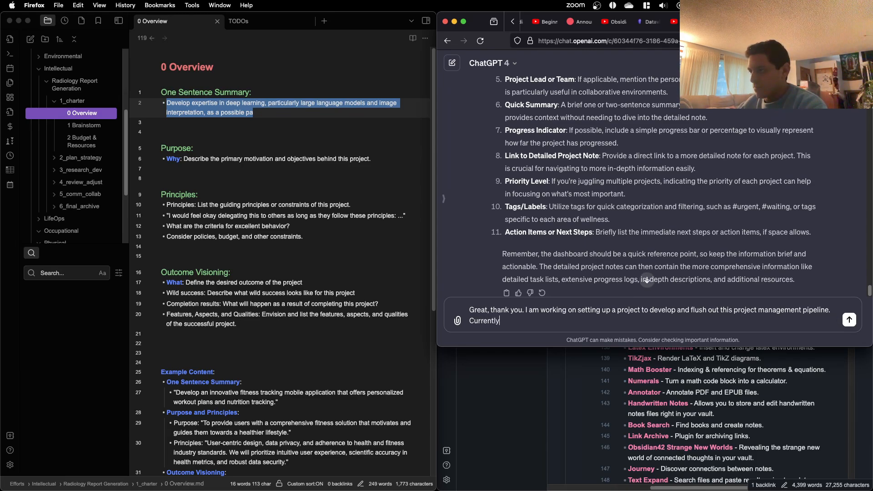
{"action": "type", "text": ", I am on "}
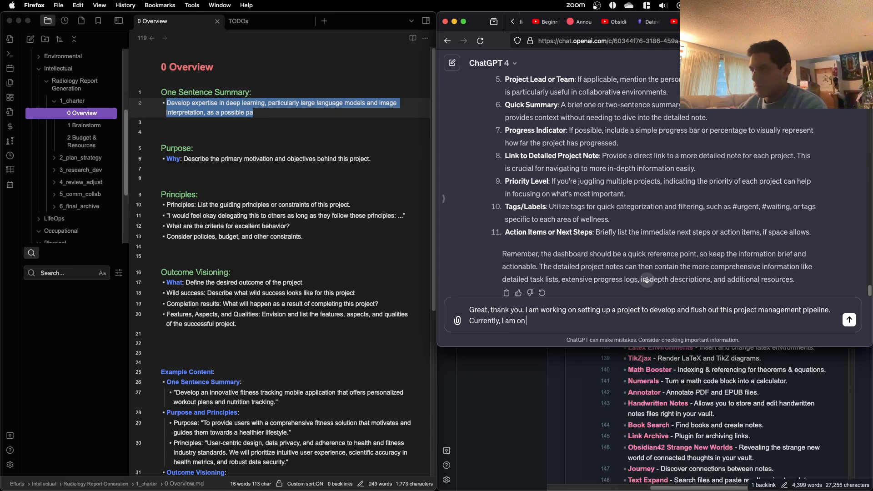
{"action": "type", "text": "the overvie"}
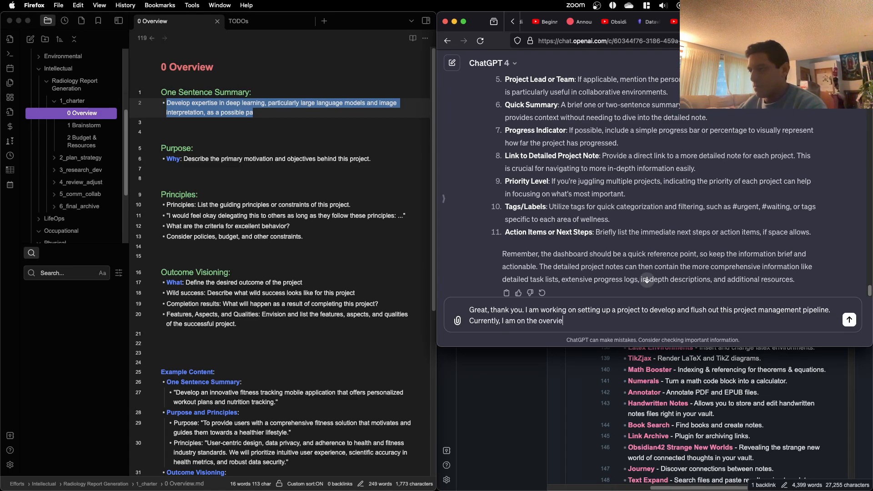
{"action": "type", "text": "w section. Can you help me re"}
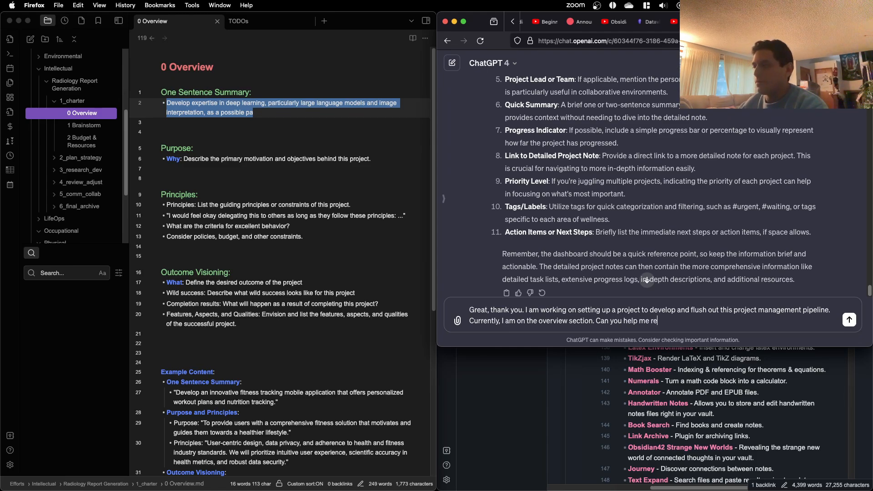
{"action": "type", "text": "phrase this"}
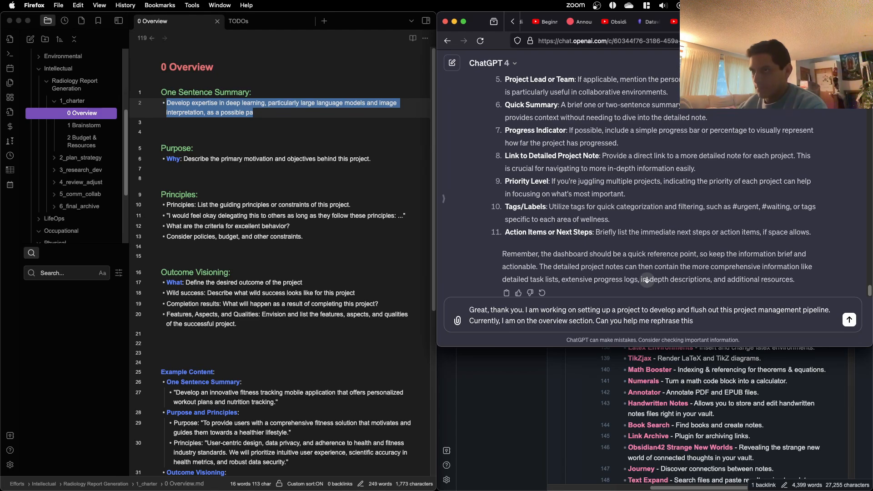
{"action": "type", "text": " on"}
Step: Complete the request with "one sentence summary:" and paste the copied draft summary below it after a blank line
{"action": "key", "text": "BackSpace"}
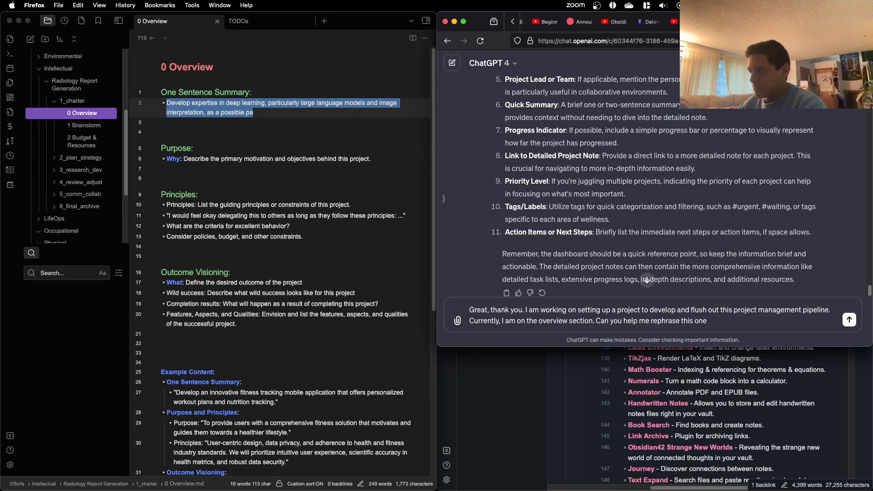
{"action": "key", "text": "BackSpace"}
{"action": "key", "text": "BackSpace"}
{"action": "key", "text": "BackSpace"}
{"action": "type", "text": "one sentence summary"}
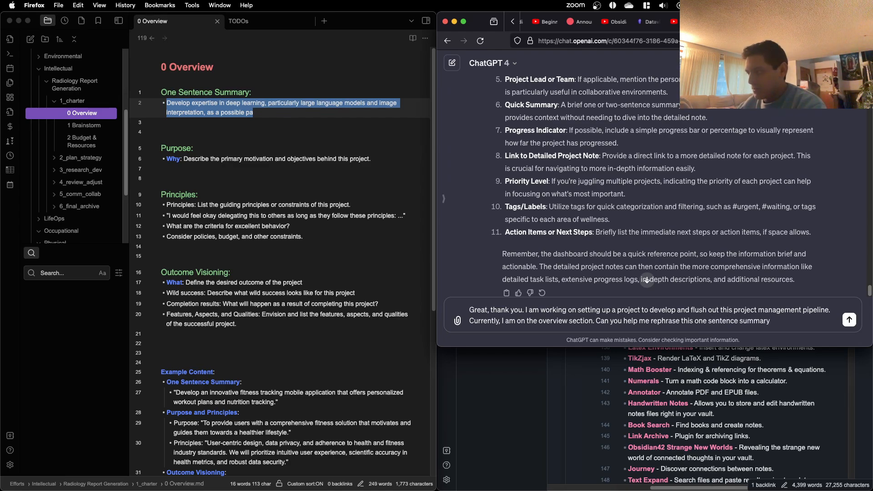
{"action": "type", "text": ":"}
{"action": "key", "text": "shift+Return"}
{"action": "key", "text": "shift+Return"}
{"action": "type", "text": "Develop expertise in deep learning, particularly large language models and image interpretation, as a possible pa"}
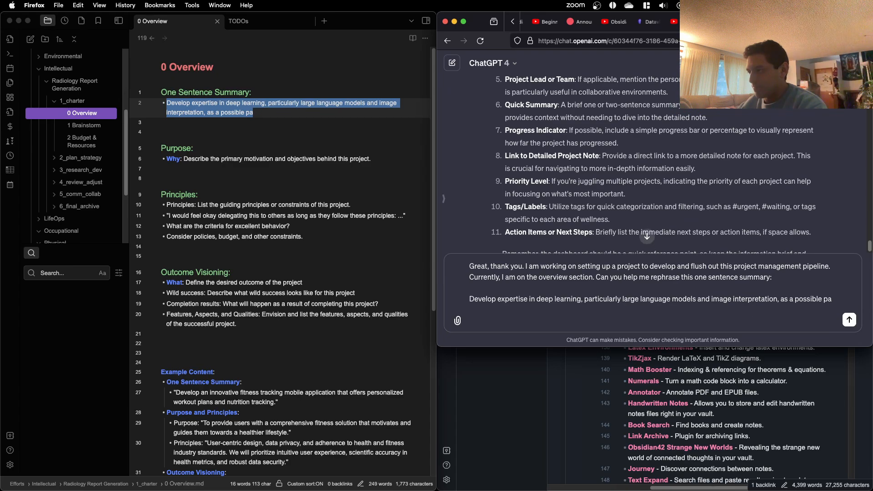
Step: Add a new paragraph below the pasted summary starting with "I am having trouble putting into concise words"
{"action": "type", "text": "A"}
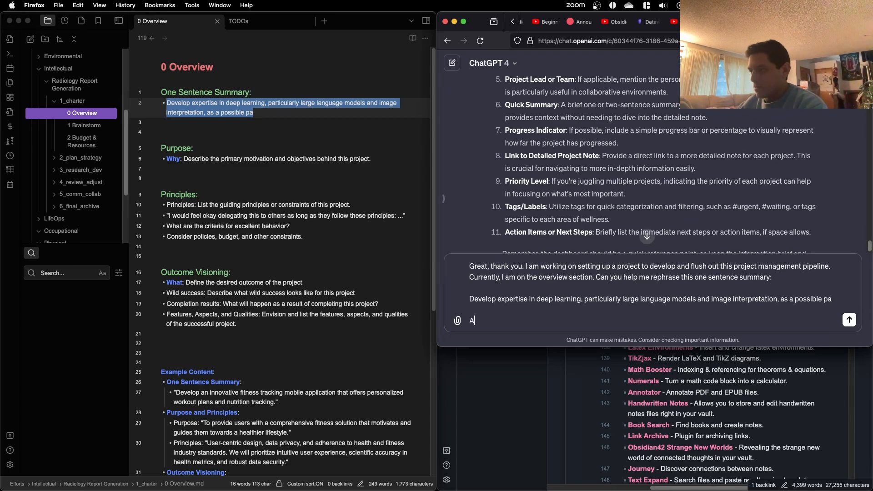
{"action": "key", "text": "BackSpace"}
{"action": "type", "text": "I am having trouble"}
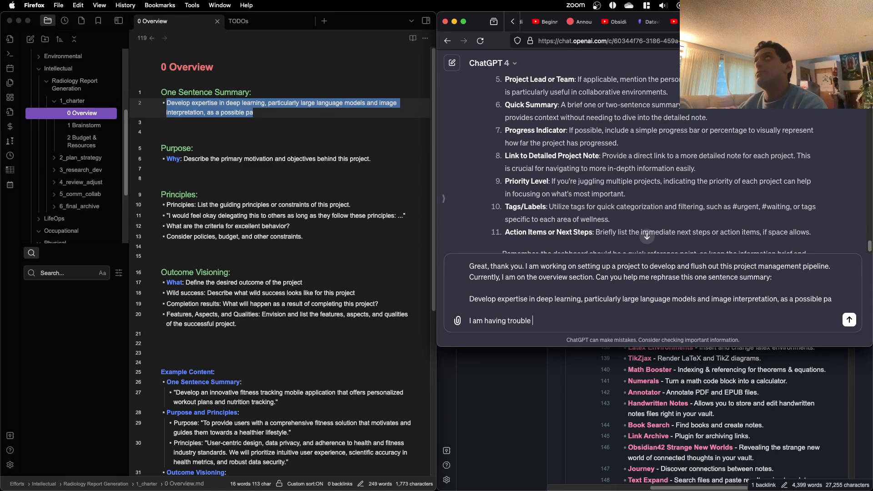
{"action": "type", "text": "putting int"}
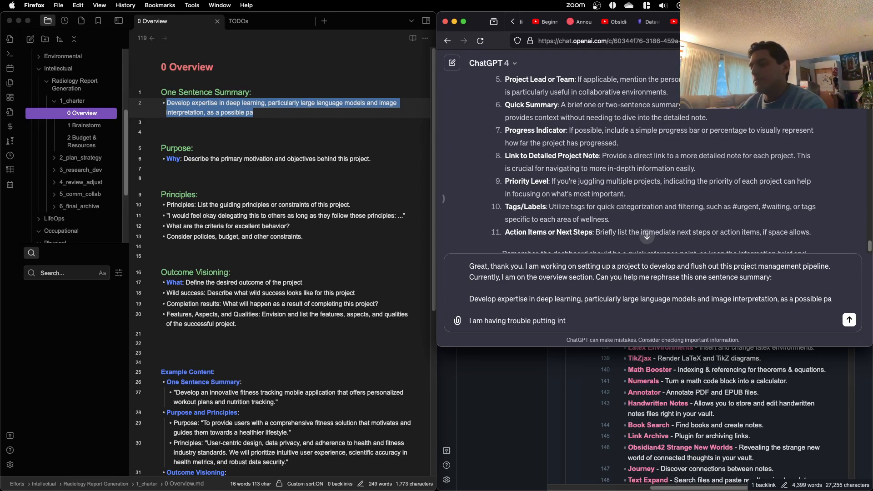
{"action": "type", "text": "o"}
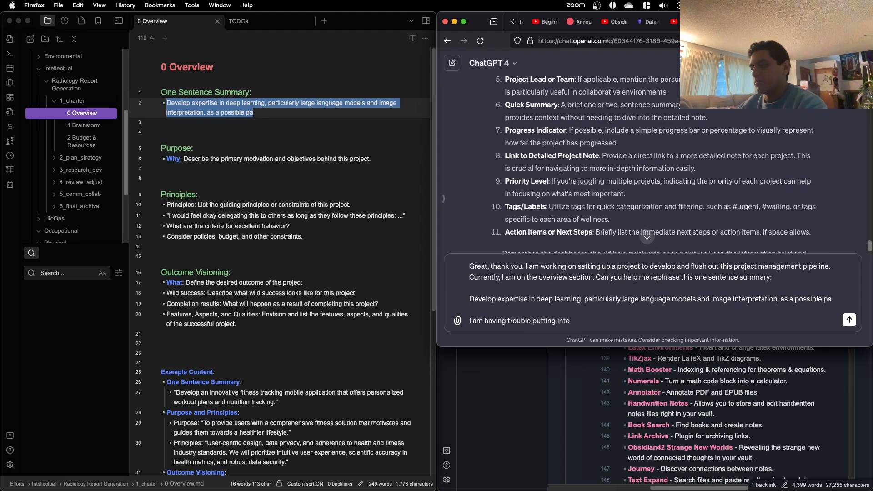
{"action": "type", "text": " concise wo"}
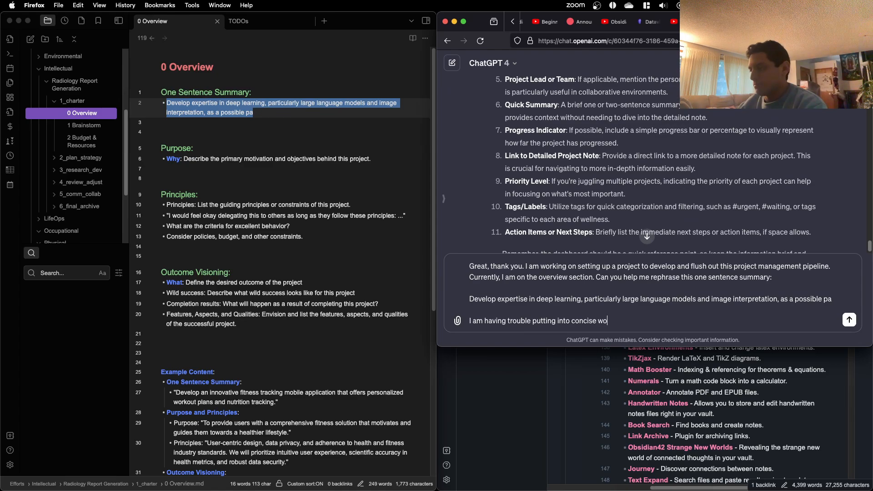
{"action": "type", "text": "rds that thi"}
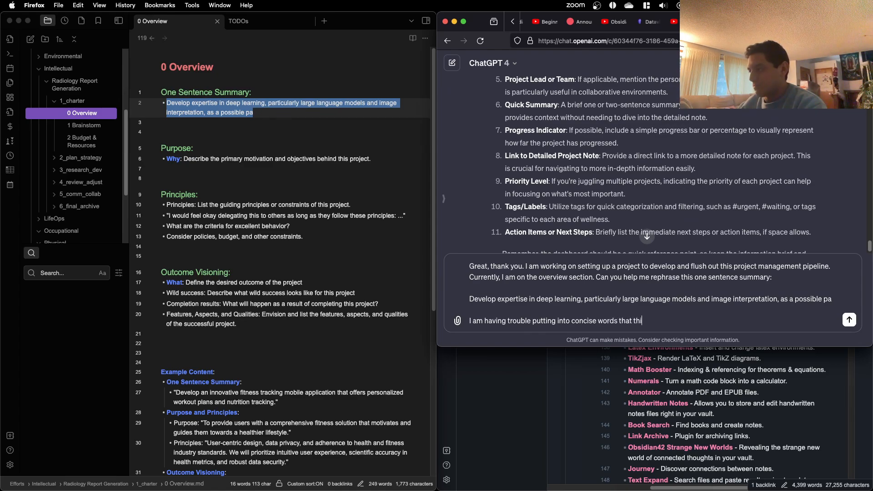
{"action": "type", "text": "s skill"}
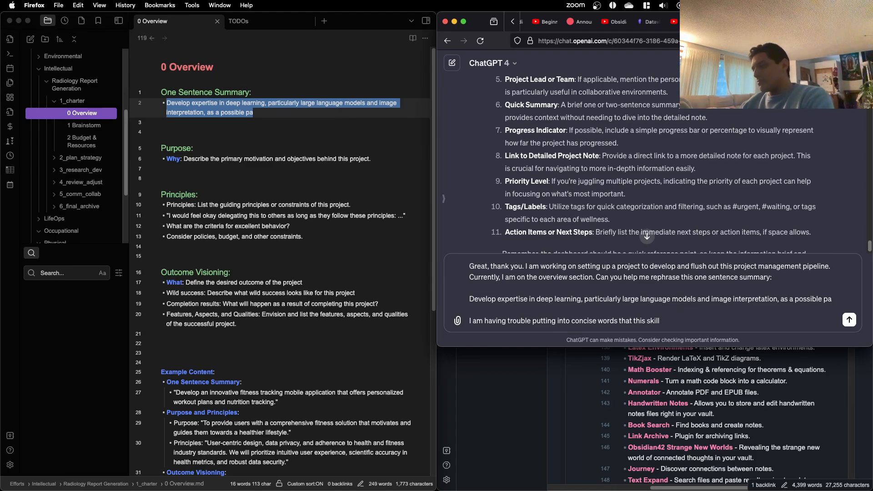
Step: Continue the sentence with "that this skill may be useful for a future startup I can work on or as a freelancer."
{"action": "type", "text": "ma"}
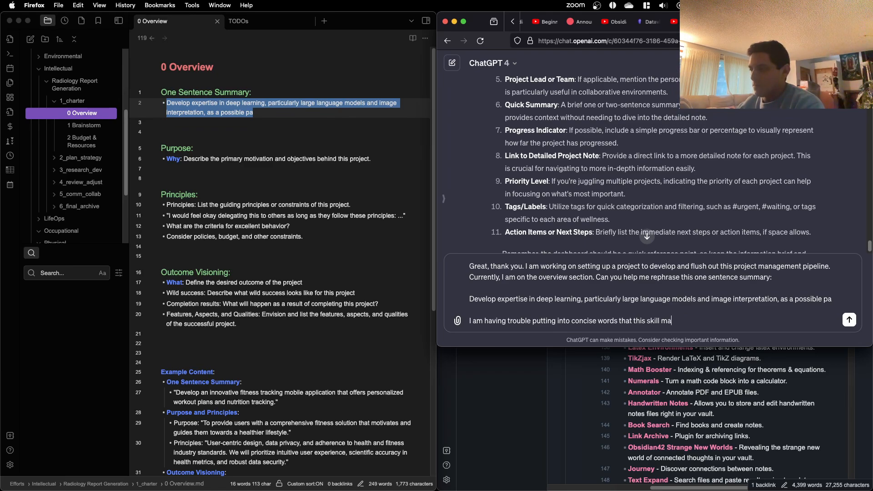
{"action": "type", "text": "y be useful "}
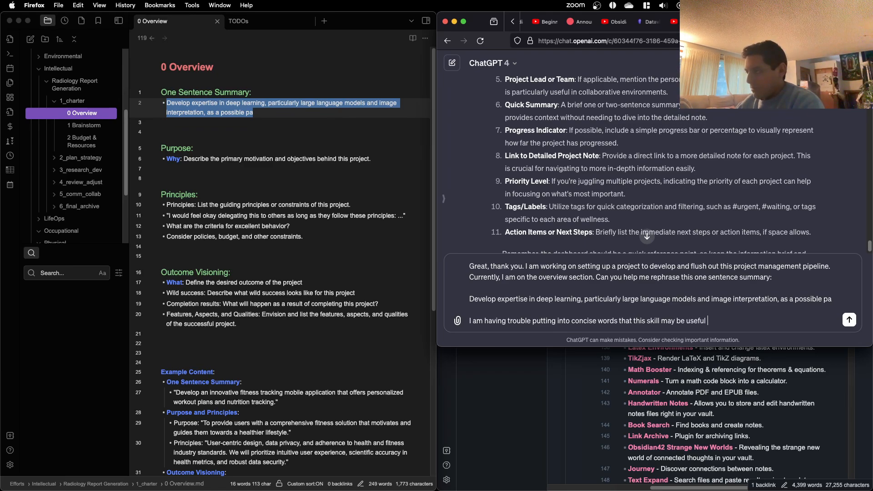
{"action": "type", "text": "for a future startup"}
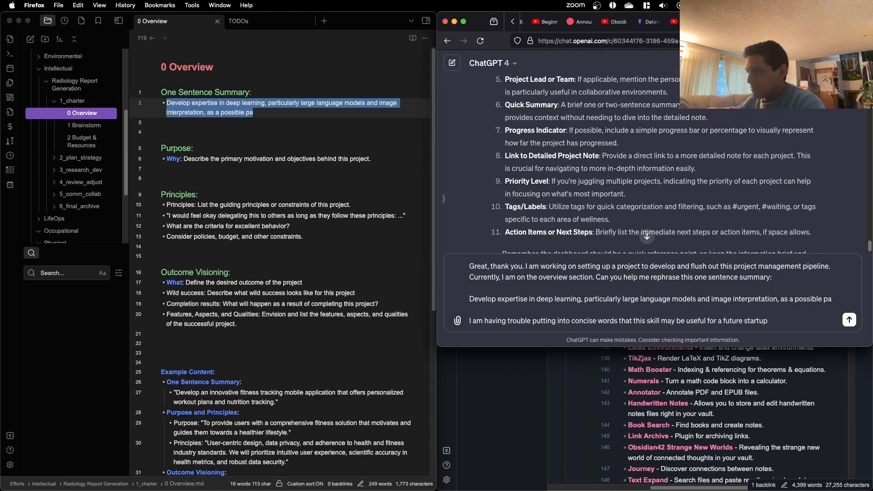
{"action": "type", "text": " I can work on or"}
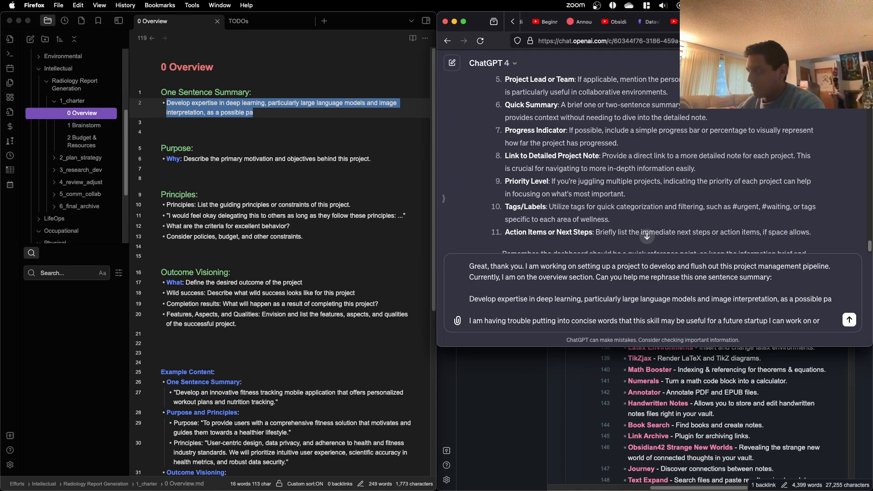
{"action": "type", "text": " as a"}
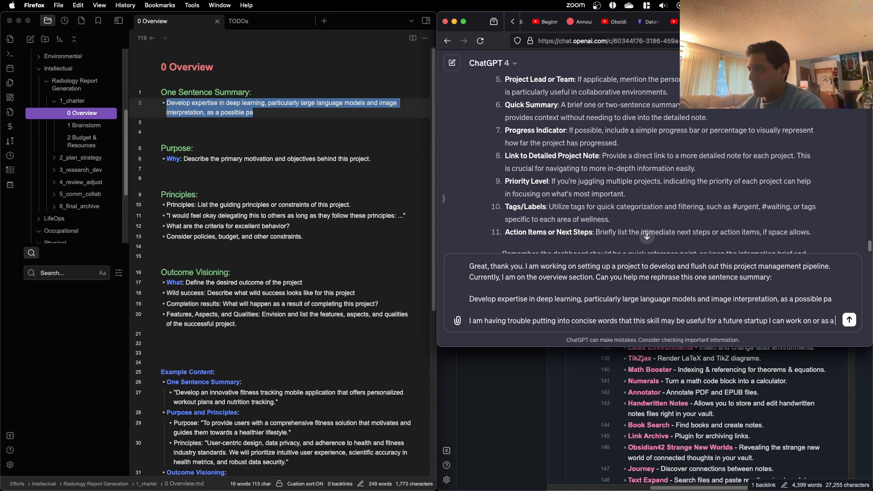
{"action": "type", "text": " freelancer."}
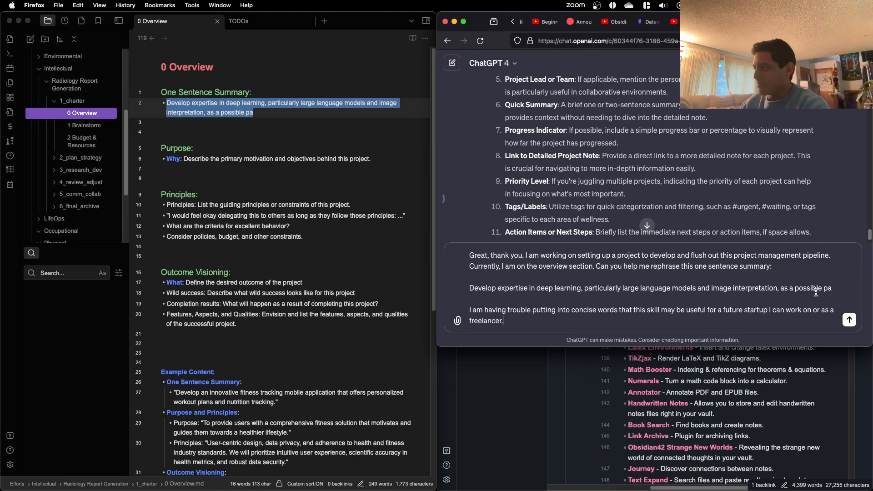
Step: Complete the pasted summary's cut-off ending as "pathway for future benefit?" and send the message
{"action": "left_click", "coordinate": [848, 281]}
{"action": "type", "text": "thway"}
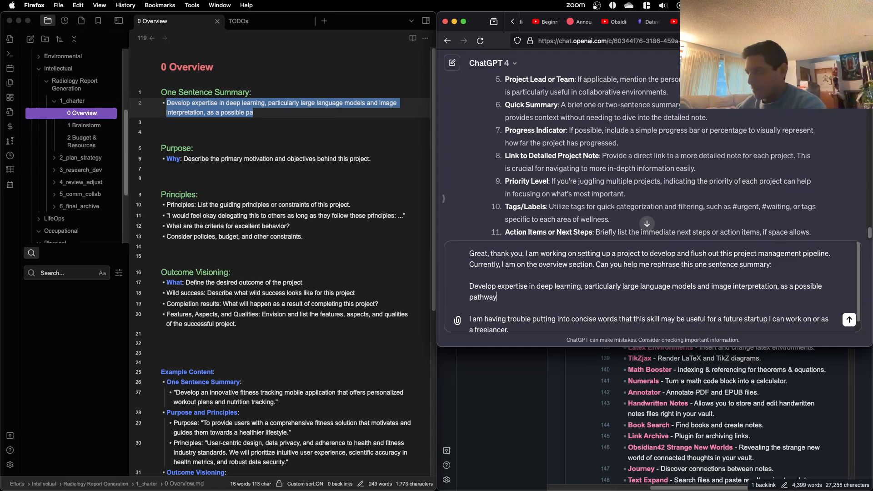
{"action": "type", "text": " f"}
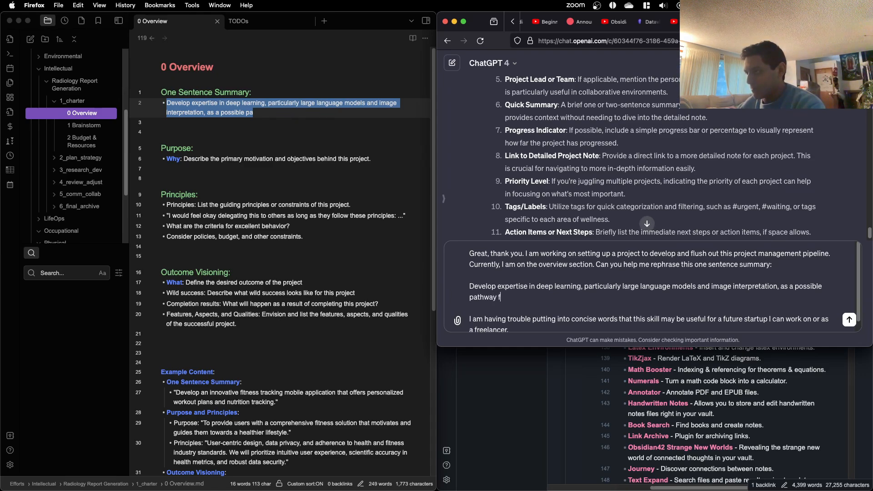
{"action": "type", "text": "or fut"}
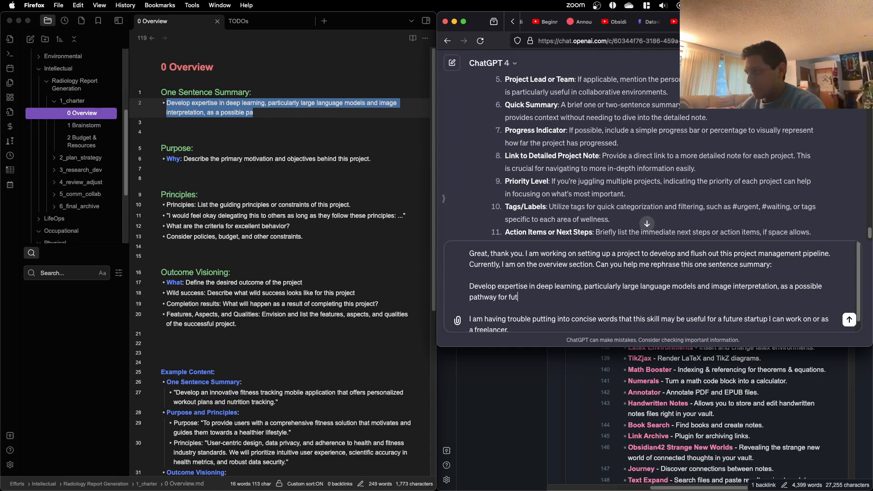
{"action": "type", "text": "ure benefit?"}
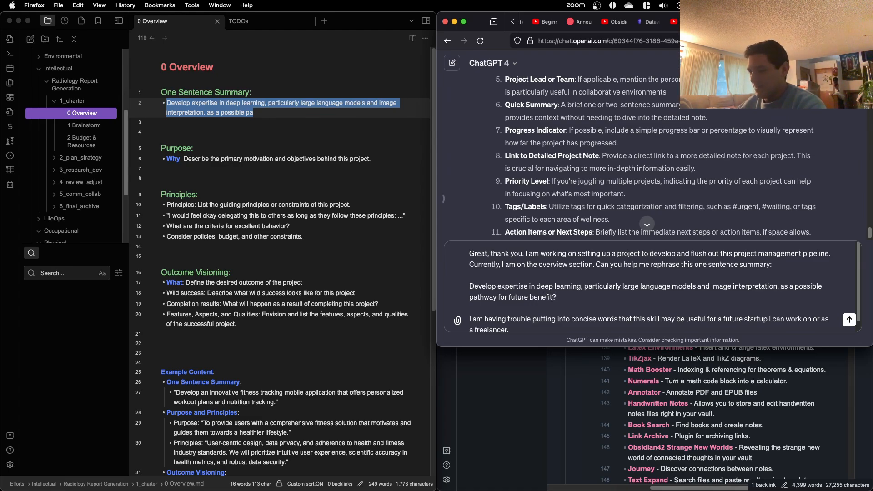
{"action": "key", "text": "Return"}
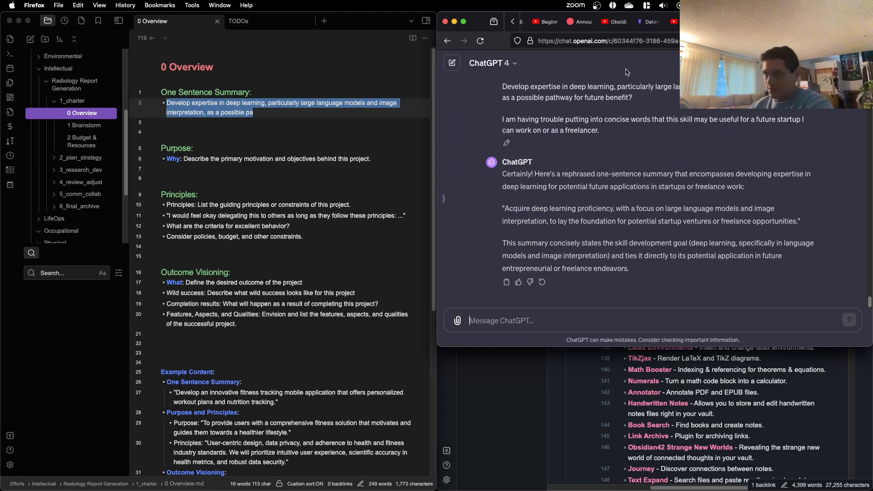
Step: In the Obsidian 0 Overview note, replace "particularly" in the one-sentence summary with "with a focus on"
{"action": "left_click", "coordinate": [241, 106]}
{"action": "left_click", "coordinate": [241, 105]}
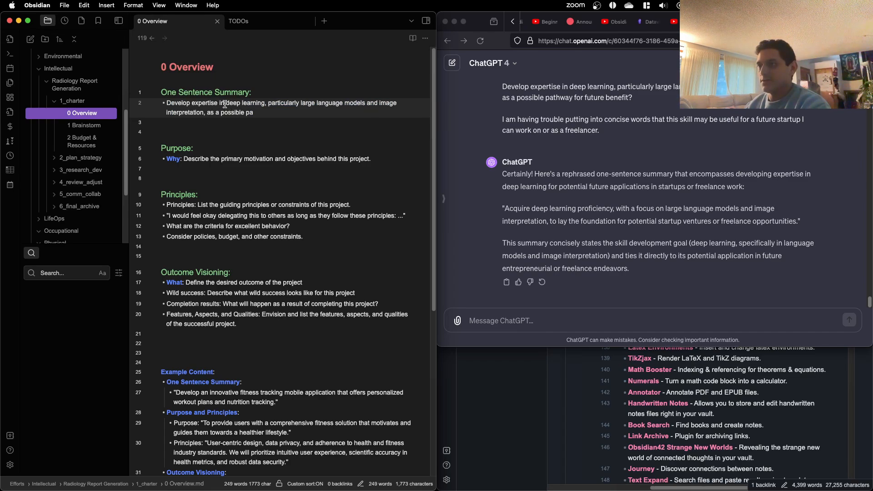
{"action": "left_click_drag", "start_coordinate": [225, 104], "coordinate": [193, 104]}
{"action": "left_click", "coordinate": [253, 104]}
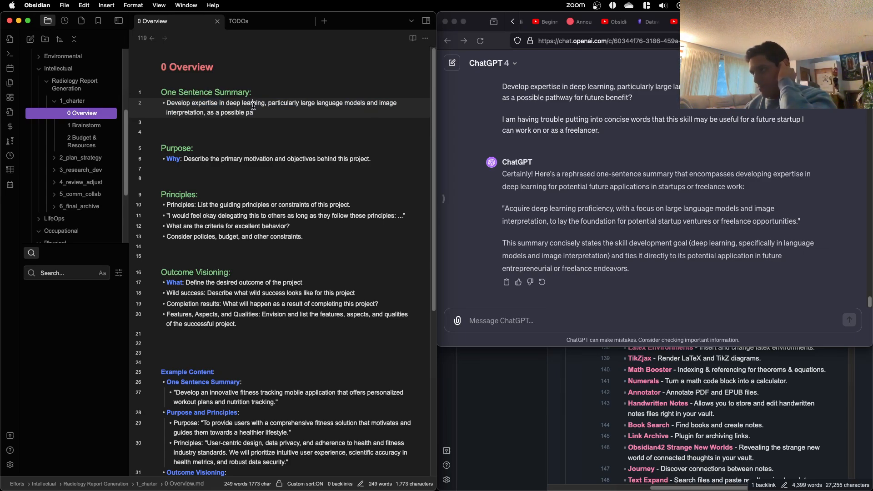
{"action": "double_click", "coordinate": [283, 103]}
{"action": "type", "text": "with a focus "}
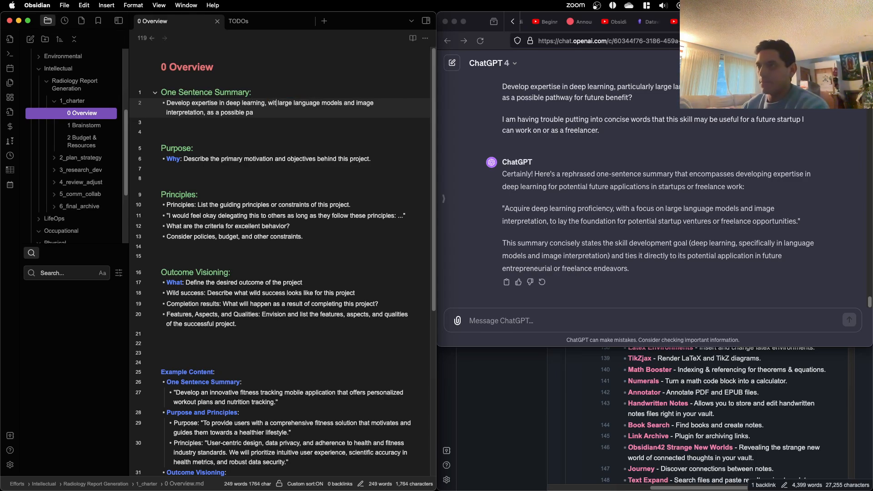
{"action": "type", "text": "on"}
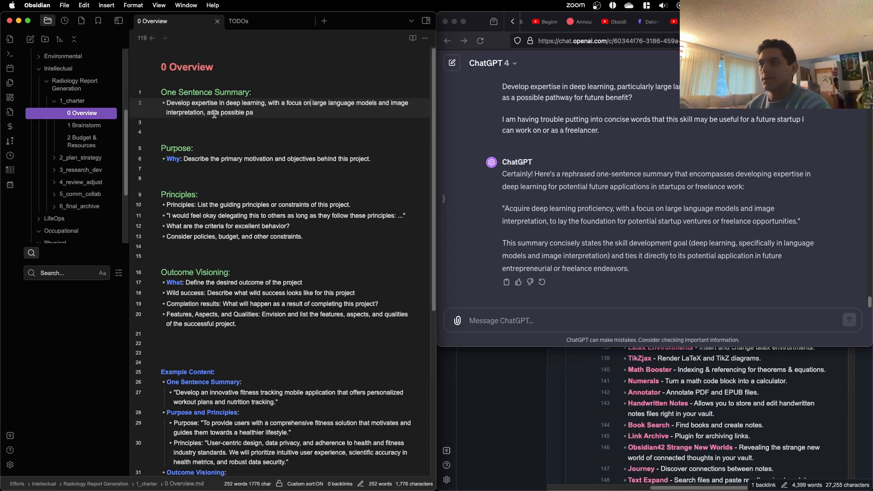
Step: Remove the unfinished ending "as a possible pa" after "image interpretation," in the one-sentence summary
{"action": "left_click_drag", "start_coordinate": [207, 113], "coordinate": [254, 113]}
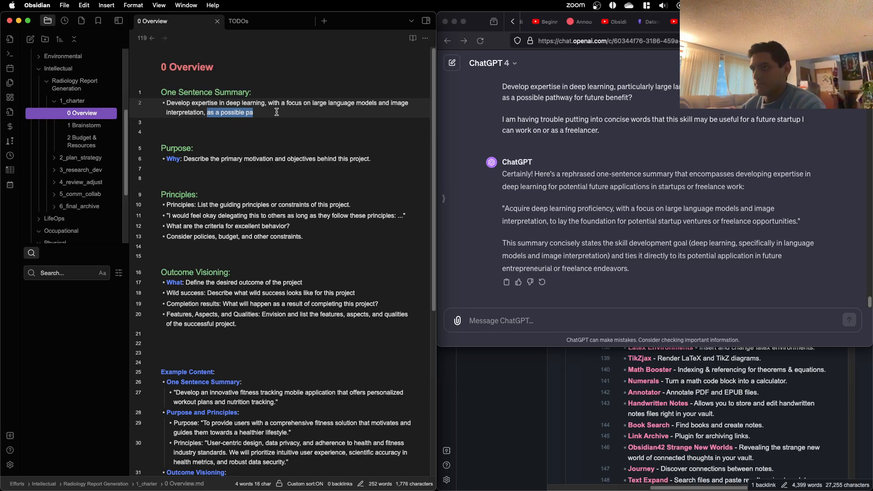
{"action": "type", "text": "as a foun"}
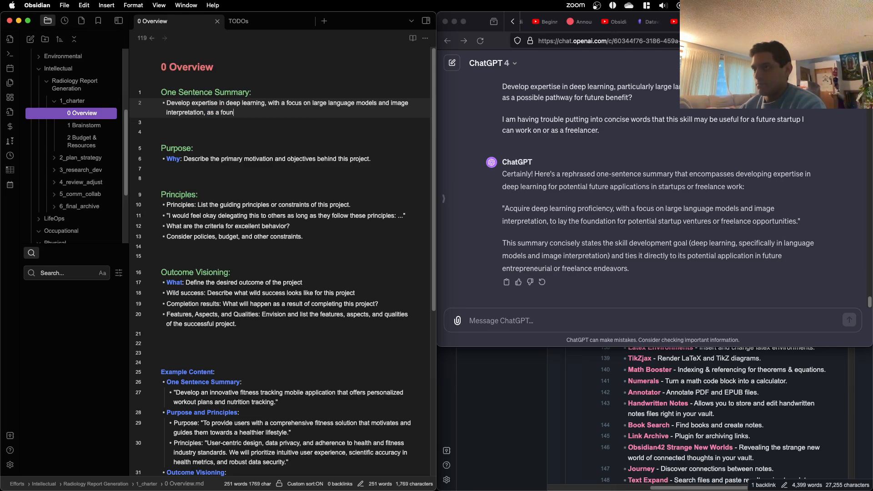
{"action": "key", "text": "BackSpace"}
{"action": "key", "text": "BackSpace"}
{"action": "key", "text": "BackSpace"}
{"action": "key", "text": "BackSpace"}
{"action": "key", "text": "BackSpace"}
{"action": "key", "text": "BackSpace"}
{"action": "key", "text": "BackSpace"}
{"action": "key", "text": "BackSpace"}
{"action": "type", "text": "to lay"}
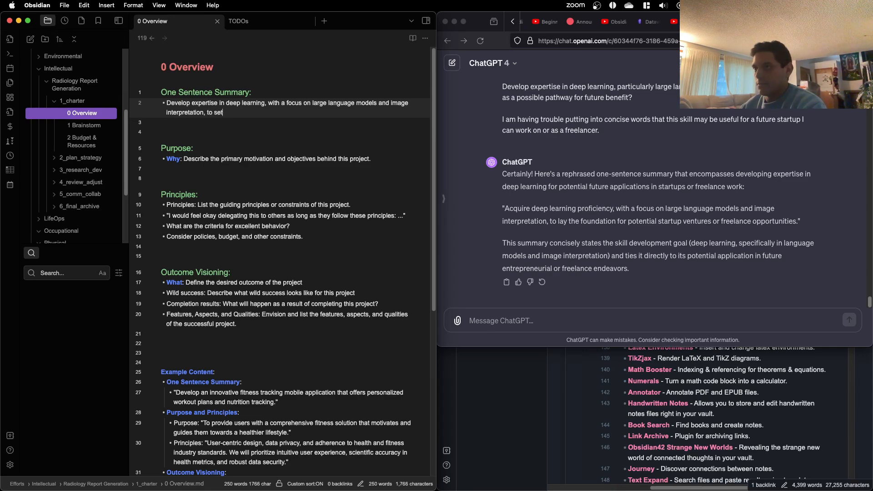
{"action": "key", "text": "BackSpace"}
{"action": "key", "text": "BackSpace"}
{"action": "key", "text": "BackSpace"}
{"action": "key", "text": "BackSpace"}
{"action": "key", "text": "BackSpace"}
{"action": "key", "text": "BackSpace"}
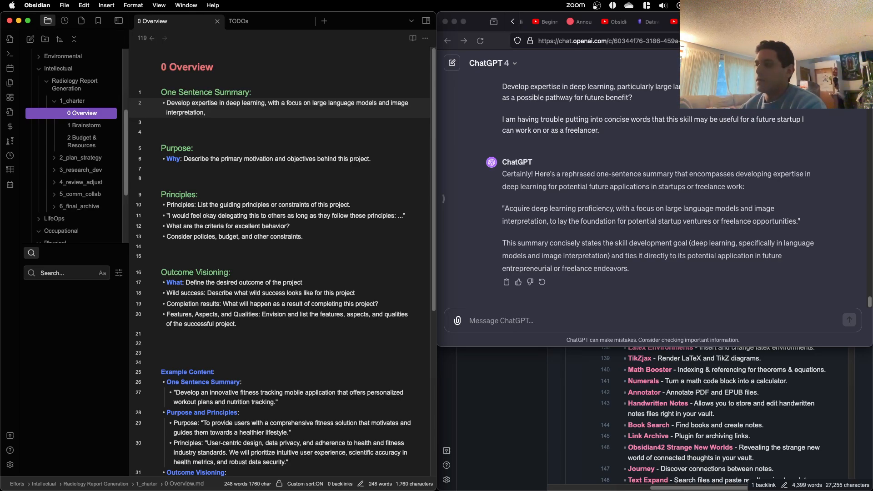
Step: Continue the one-sentence summary after "interpretation," with "as a foundation for potential startup"
{"action": "type", "text": "as"}
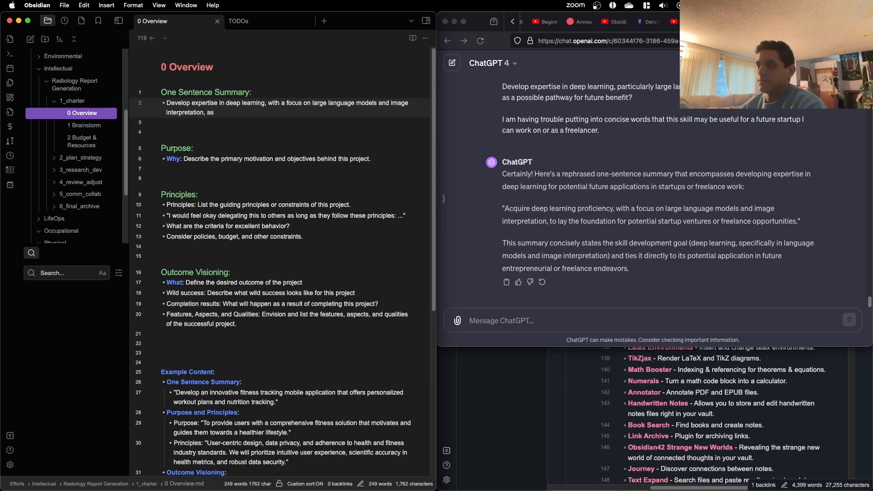
{"action": "type", "text": " a foun"}
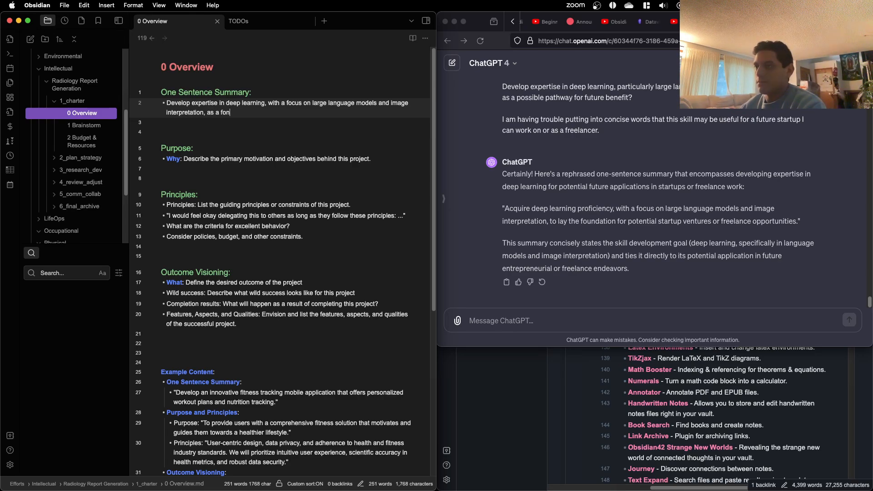
{"action": "type", "text": "dation "}
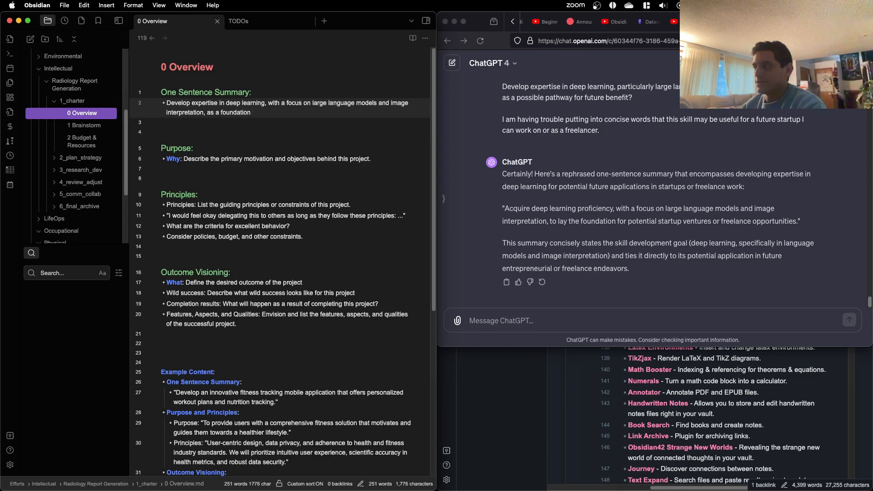
{"action": "type", "text": "for potne"}
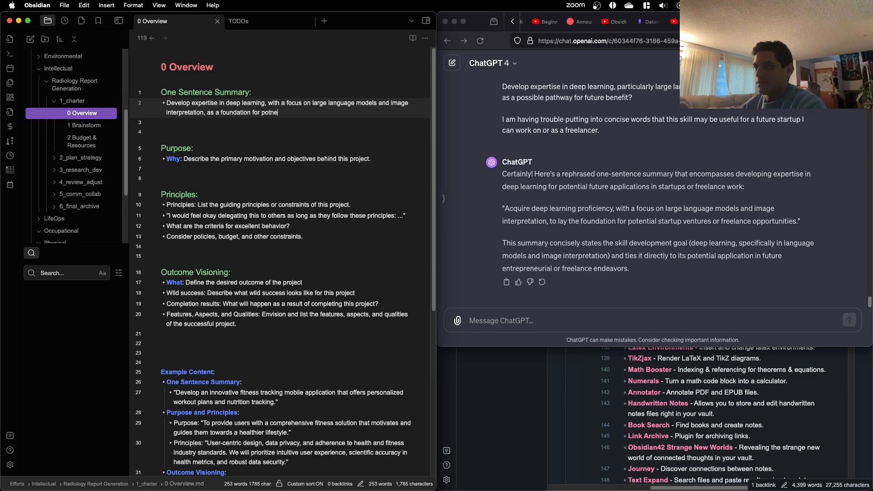
{"action": "key", "text": "BackSpace"}
{"action": "key", "text": "BackSpace"}
{"action": "type", "text": "ential start"}
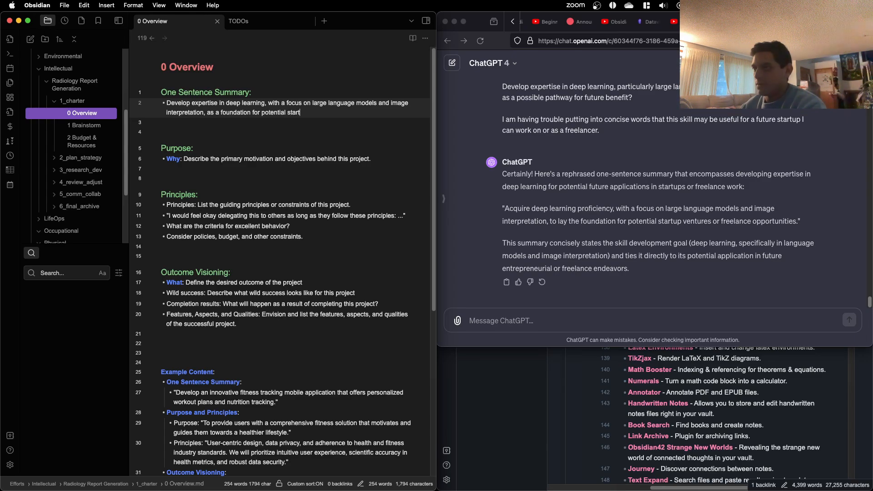
{"action": "type", "text": "up"}
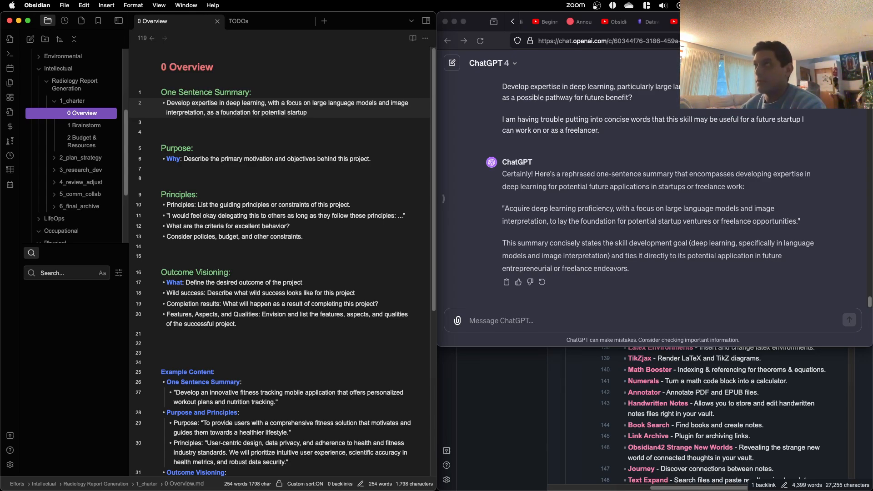
{"action": "type", "text": " efforts"}
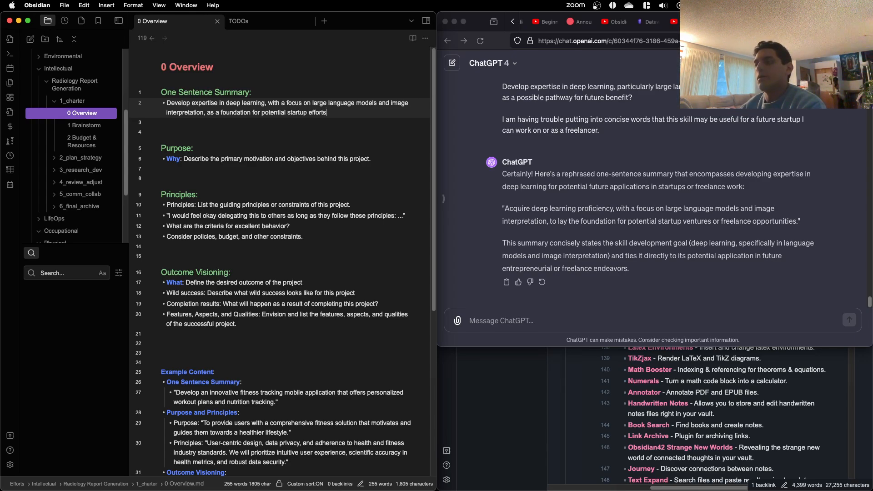
{"action": "type", "text": " or fre"}
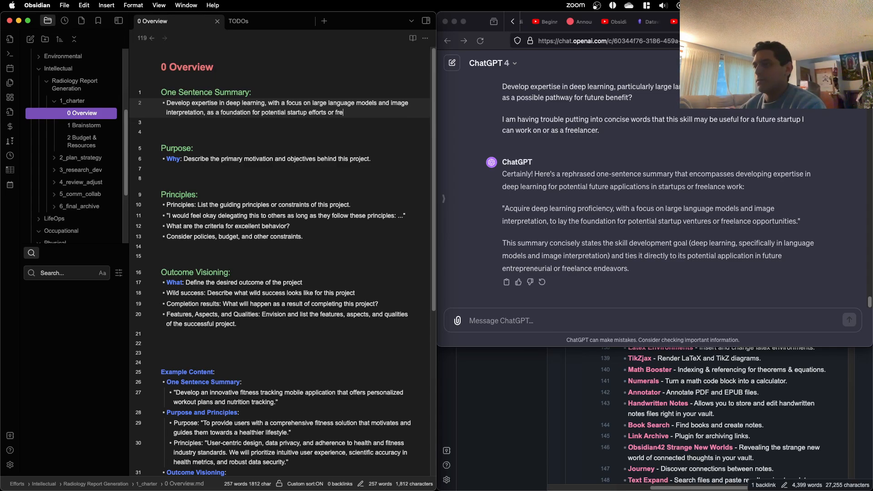
{"action": "type", "text": "elance o"}
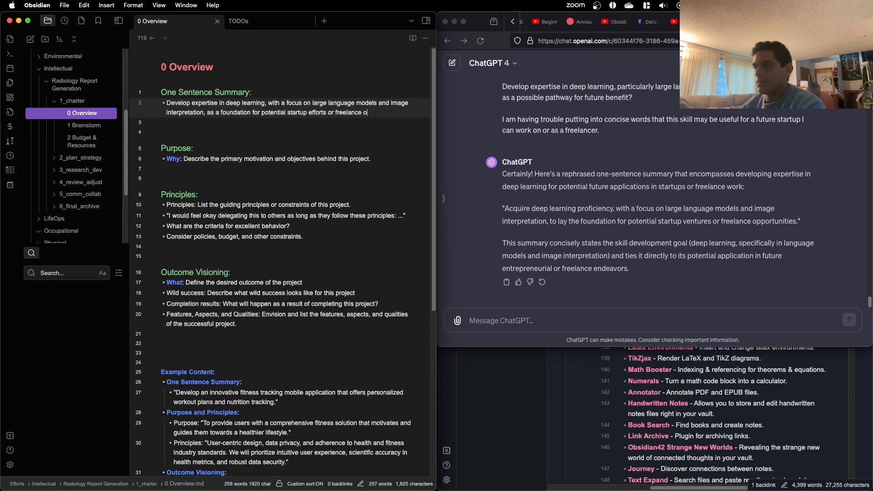
{"action": "type", "text": "pportun"}
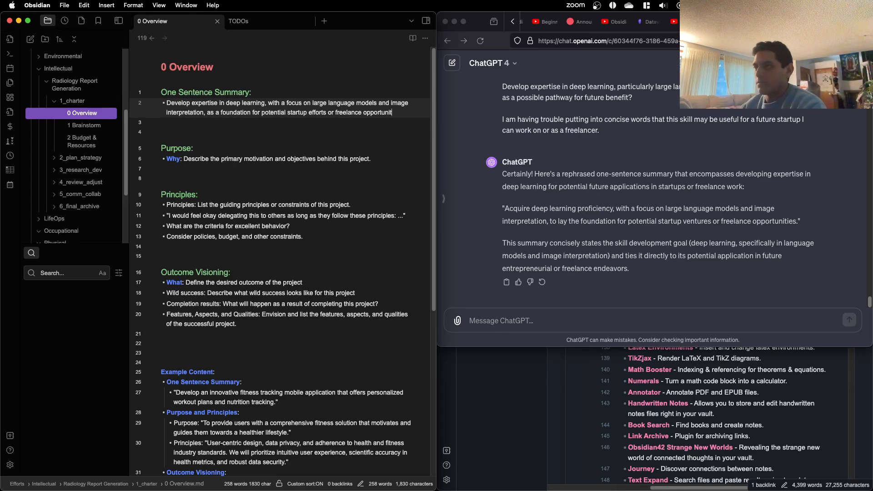
{"action": "type", "text": "it"}
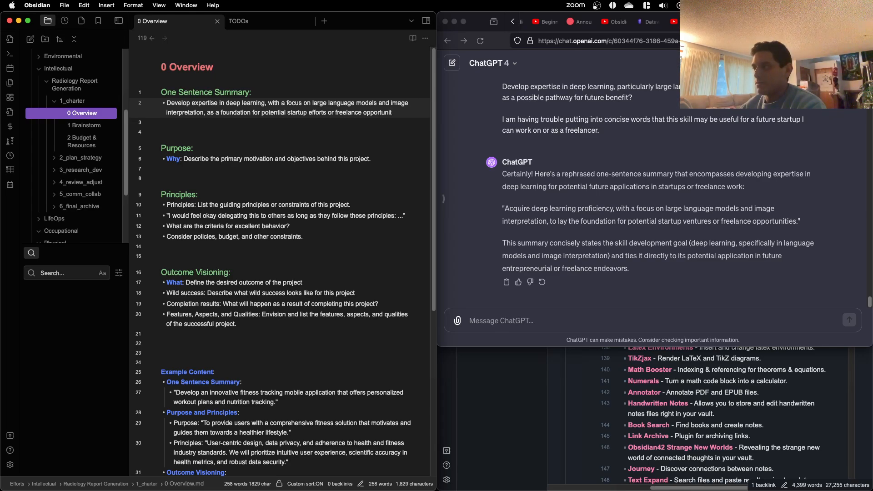
{"action": "type", "text": "ies."}
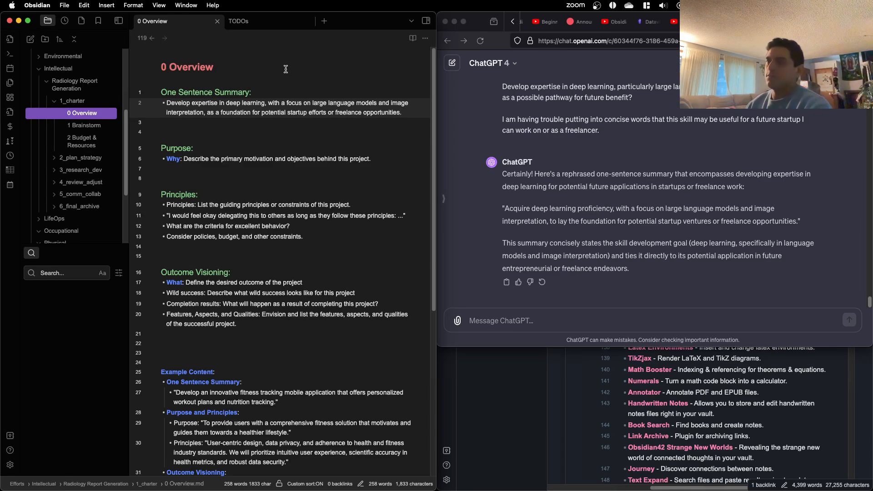
Step: Finish the one-sentence summary with "efforts or freelance opportunities." after "potential startup"
{"action": "scroll", "coordinate": [320, 178], "scroll_direction": "down", "scroll_amount": 1}
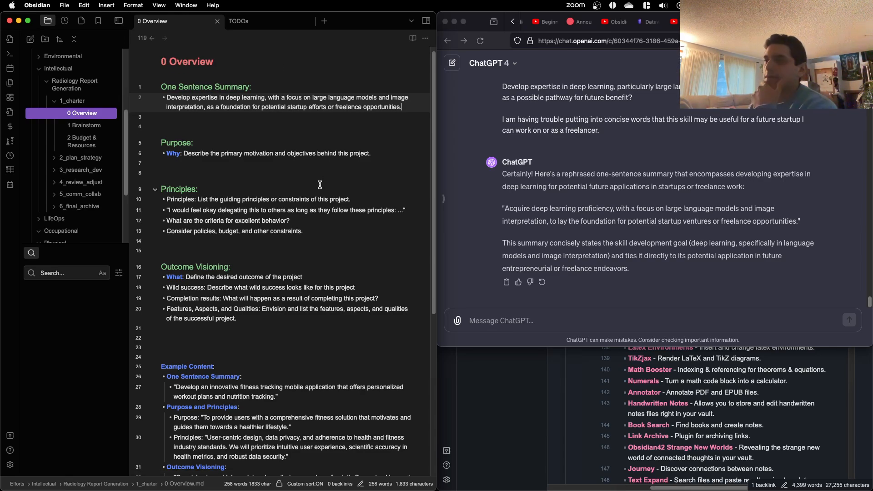
Step: Reduce the gap between the one-sentence summary and the Purpose heading to a single blank line
{"action": "left_click", "coordinate": [253, 106]}
{"action": "left_click", "coordinate": [253, 119]}
{"action": "key", "text": "Delete"}
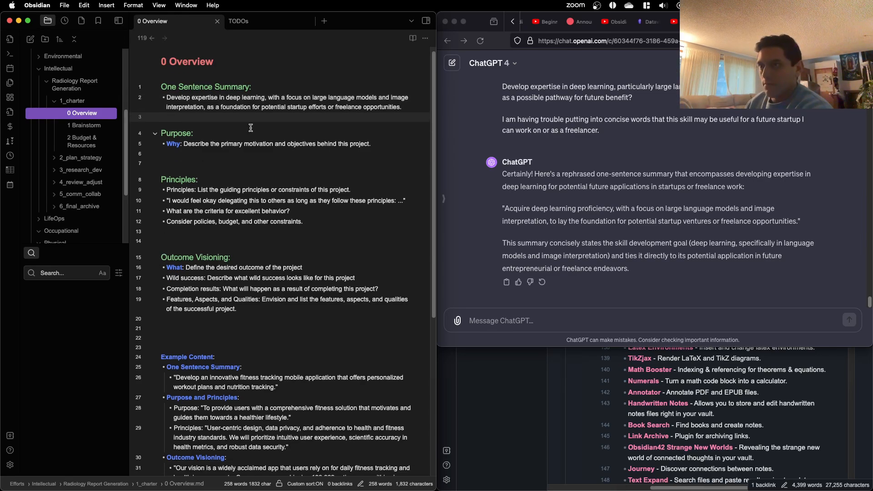
{"action": "key", "text": "Delete"}
{"action": "key", "text": "BackSpace"}
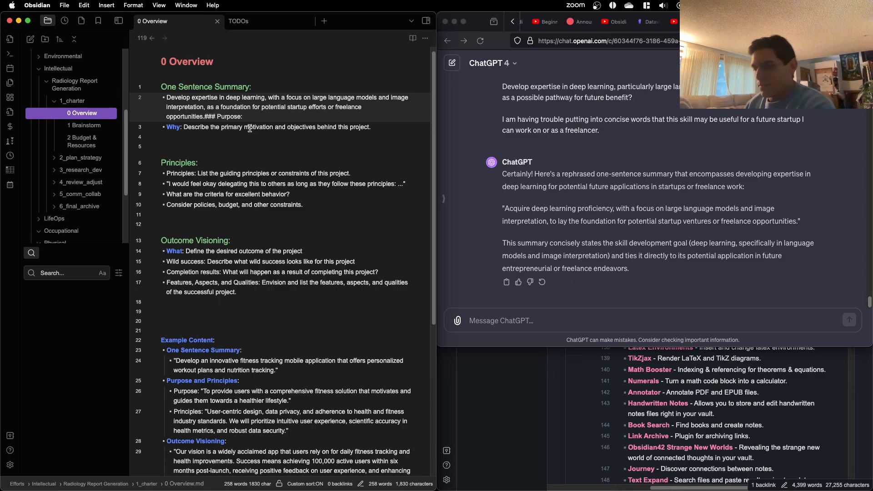
{"action": "key", "text": "super+z"}
{"action": "key", "text": "Return"}
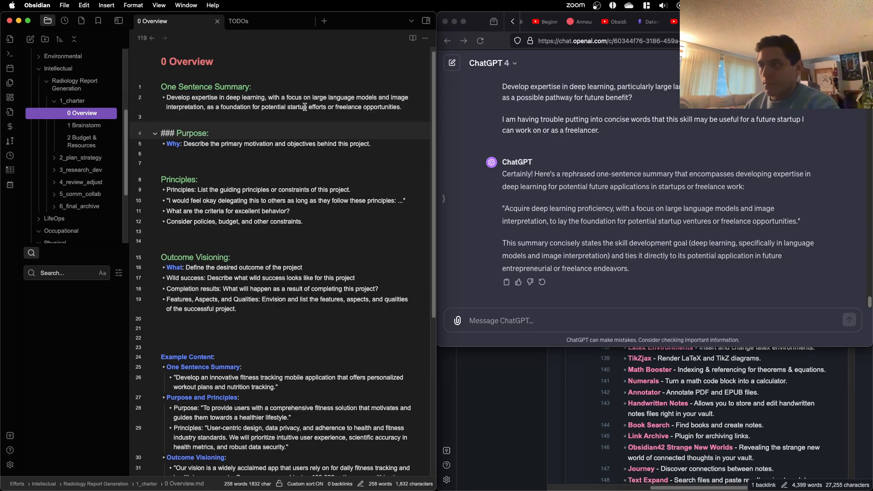
Step: Review the Overview note's template prompts, look at the 1 Brainstorm note, and return to 0 Overview
{"action": "left_click", "coordinate": [651, 187]}
{"action": "left_click", "coordinate": [369, 164]}
{"action": "left_click", "coordinate": [257, 154]}
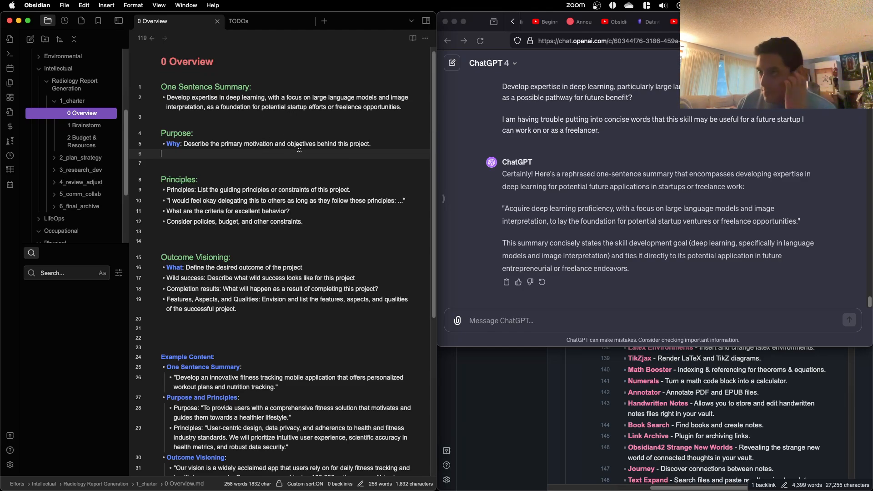
{"action": "scroll", "coordinate": [296, 150], "scroll_direction": "down", "scroll_amount": 1}
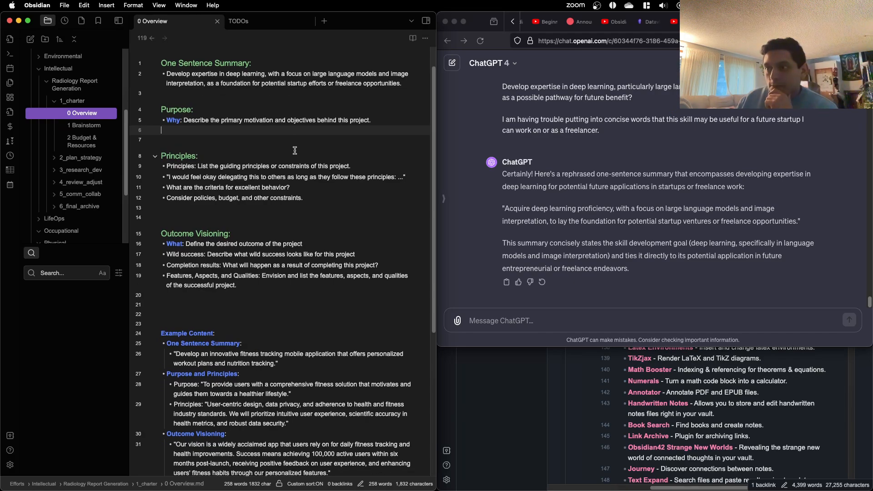
{"action": "scroll", "coordinate": [293, 152], "scroll_direction": "up", "scroll_amount": 1}
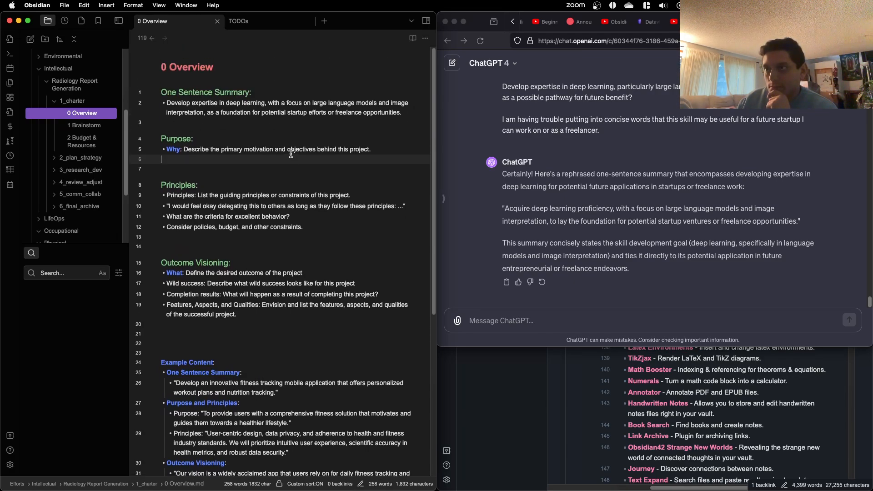
{"action": "left_click", "coordinate": [92, 127]}
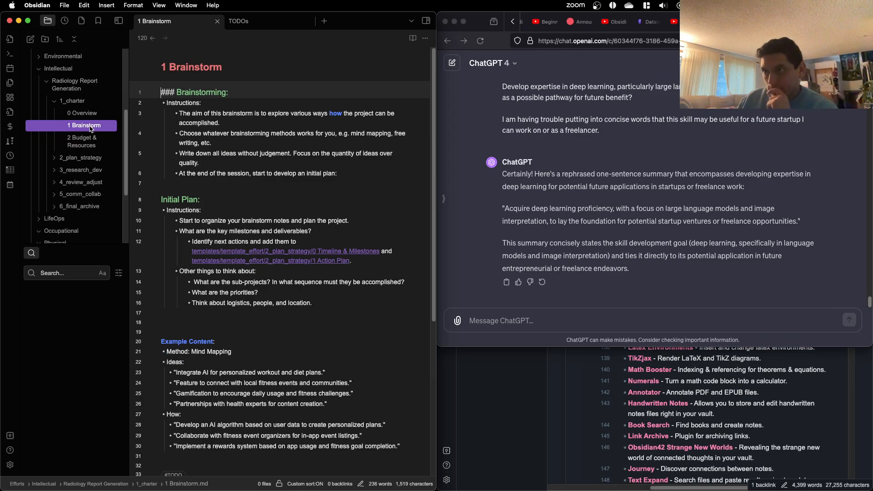
{"action": "left_click", "coordinate": [92, 118]}
{"action": "left_click", "coordinate": [246, 139]}
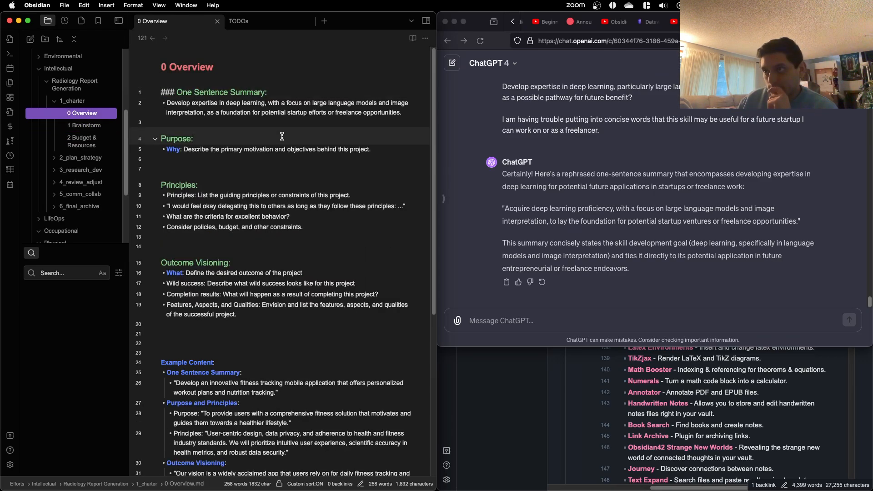
Step: Add an extra blank line directly below the Why bullet in the Purpose section
{"action": "left_click", "coordinate": [367, 152]}
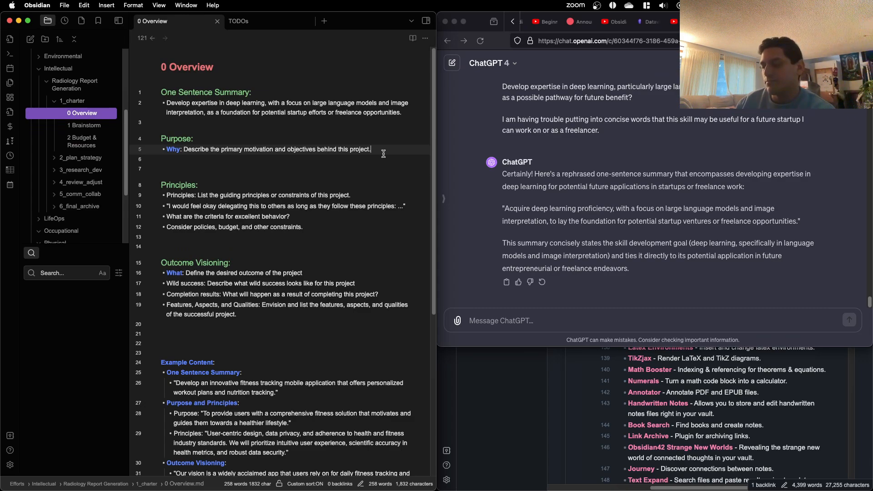
{"action": "key", "text": "Return"}
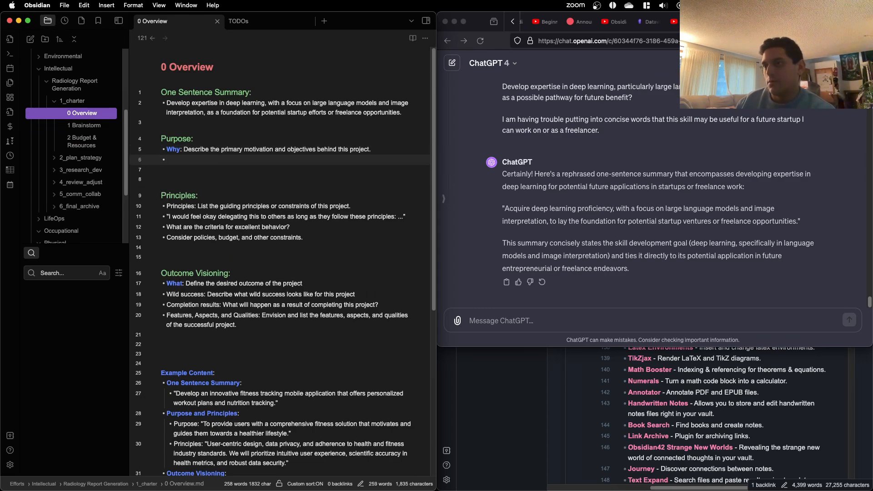
{"action": "key", "text": "Up"}
{"action": "key", "text": "Down"}
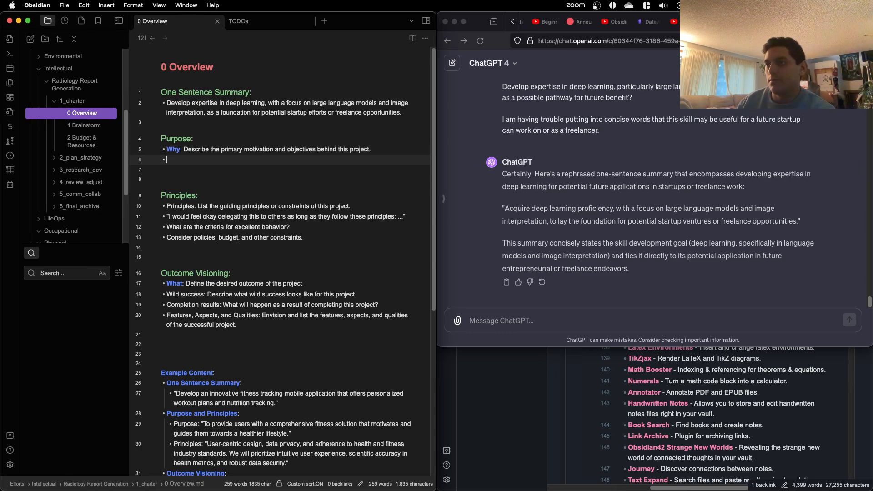
{"action": "key", "text": "BackSpace"}
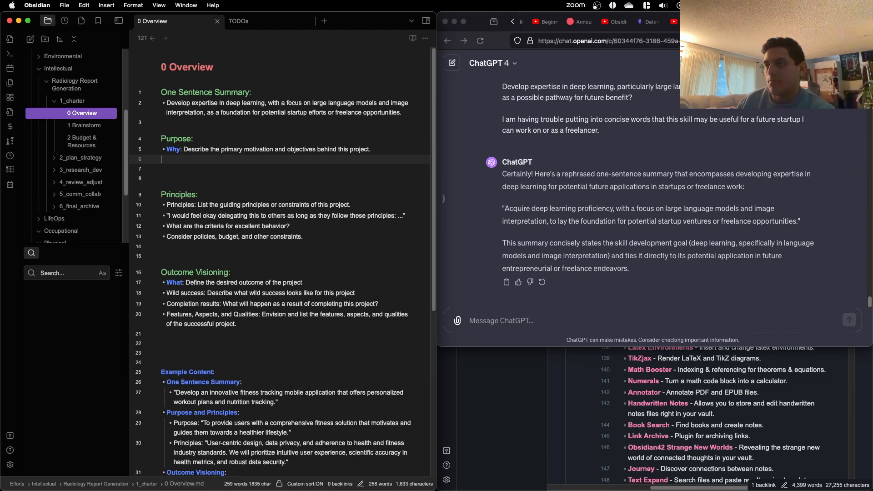
{"action": "key", "text": "Up"}
{"action": "key", "text": "BackSpace"}
{"action": "key", "text": "BackSpace"}
{"action": "key", "text": "BackSpace"}
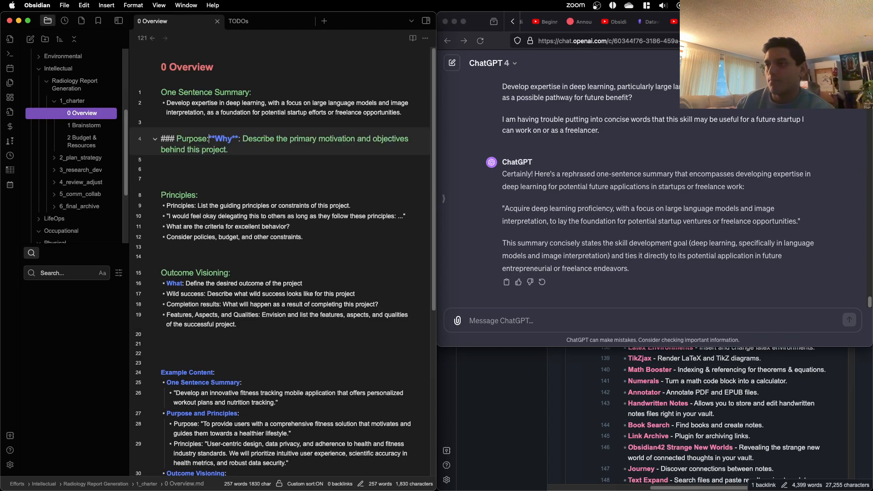
{"action": "left_click", "coordinate": [389, 169]}
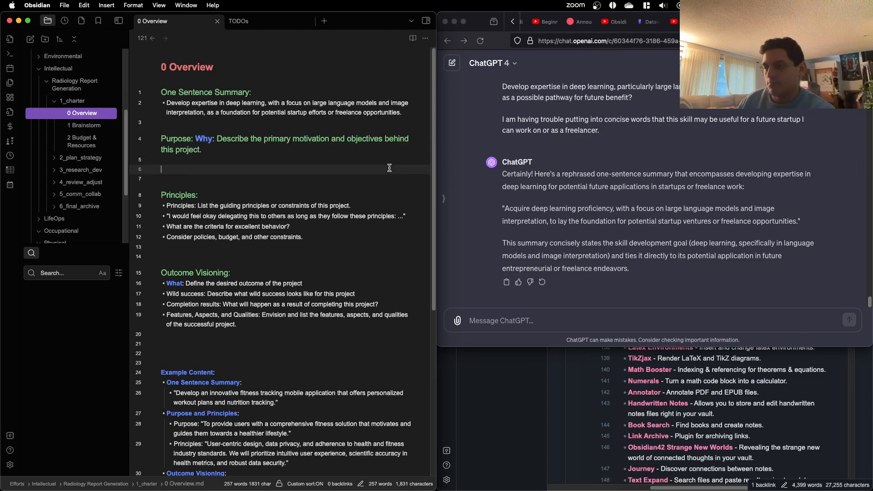
{"action": "key", "text": "super+z"}
{"action": "key", "text": "super+z"}
{"action": "left_click", "coordinate": [324, 168]}
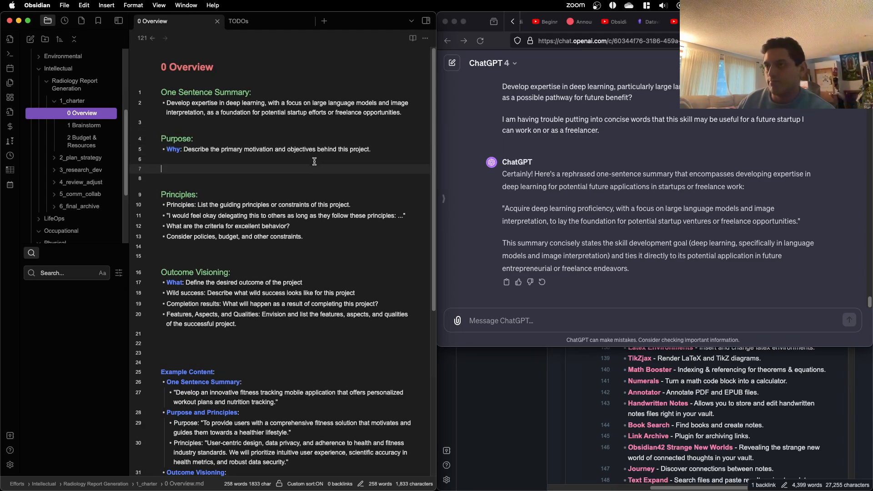
{"action": "left_click", "coordinate": [314, 159]}
{"action": "type", "text": "---"}
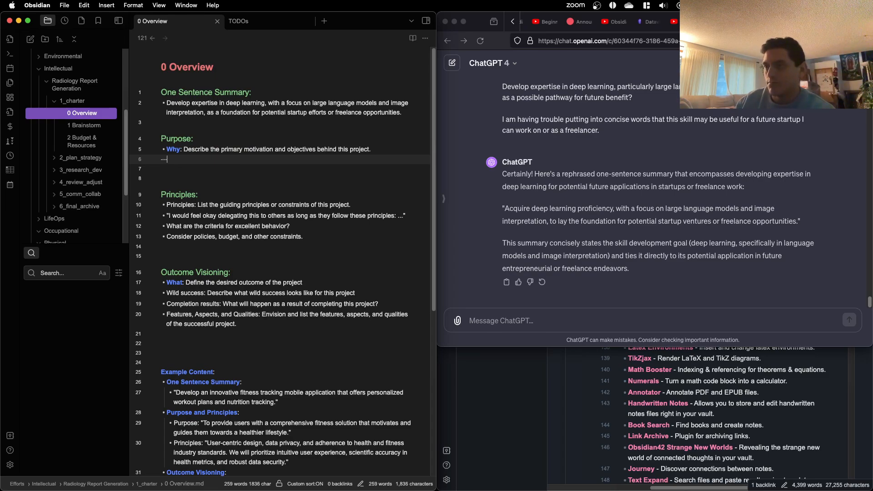
{"action": "key", "text": "Return"}
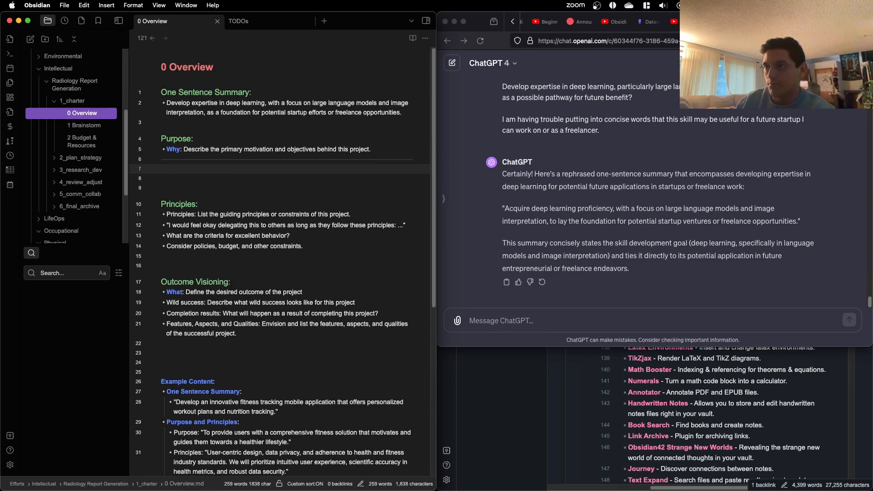
{"action": "key", "text": "BackSpace"}
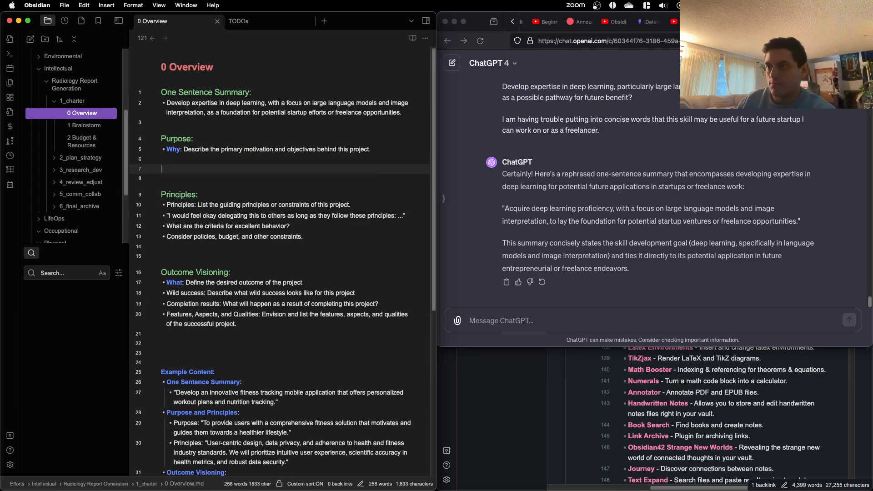
Step: Start a new bullet in the Purpose section, one blank line below the Why prompt
{"action": "key", "text": "Return"}
{"action": "type", "text": "- The p"}
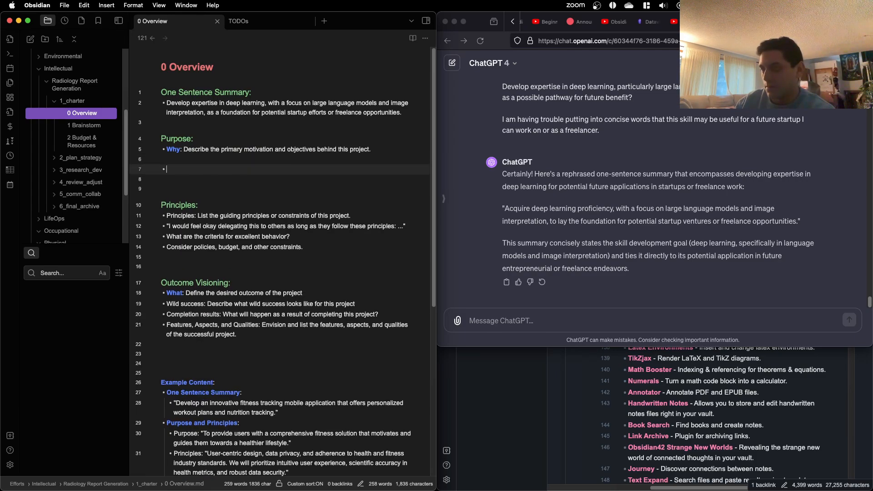
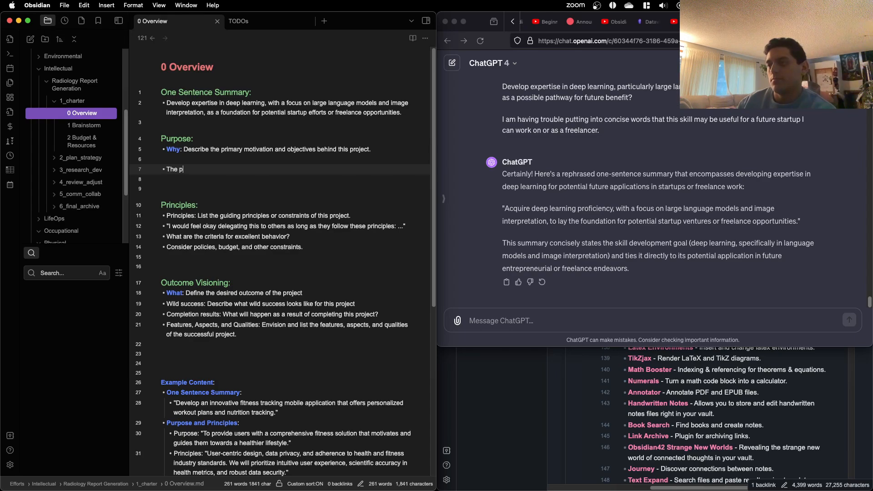
Step: Replace the Purpose bullet's opening words with "My primary motivation and objectives behind this project are:"
{"action": "key", "text": "BackSpace"}
{"action": "key", "text": "BackSpace"}
{"action": "key", "text": "BackSpace"}
{"action": "key", "text": "BackSpace"}
{"action": "type", "text": "My pr"}
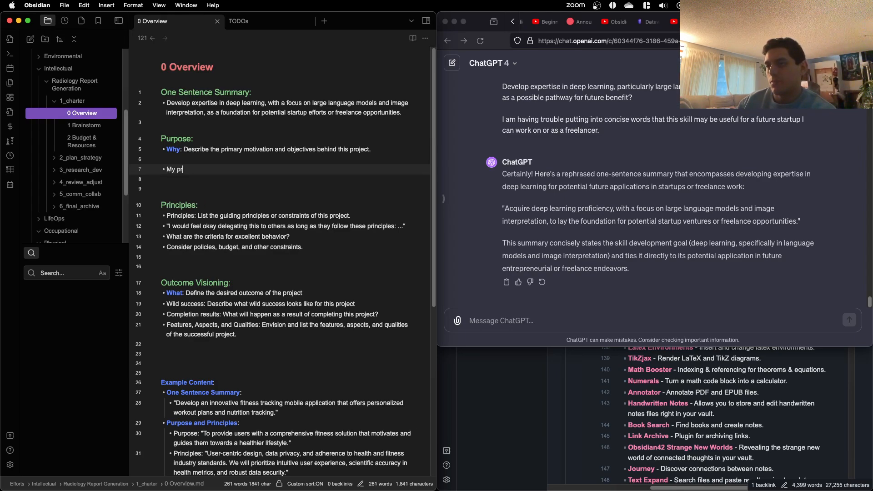
{"action": "type", "text": "imary motivation"}
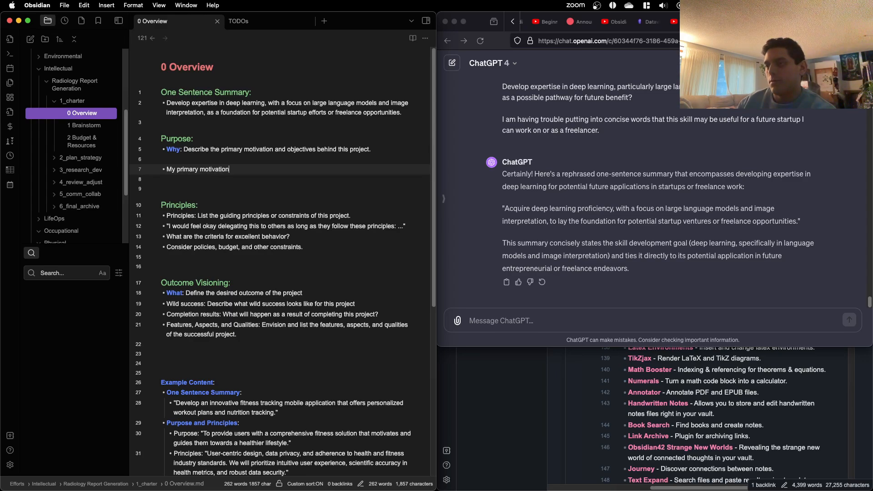
{"action": "type", "text": " and objecti"}
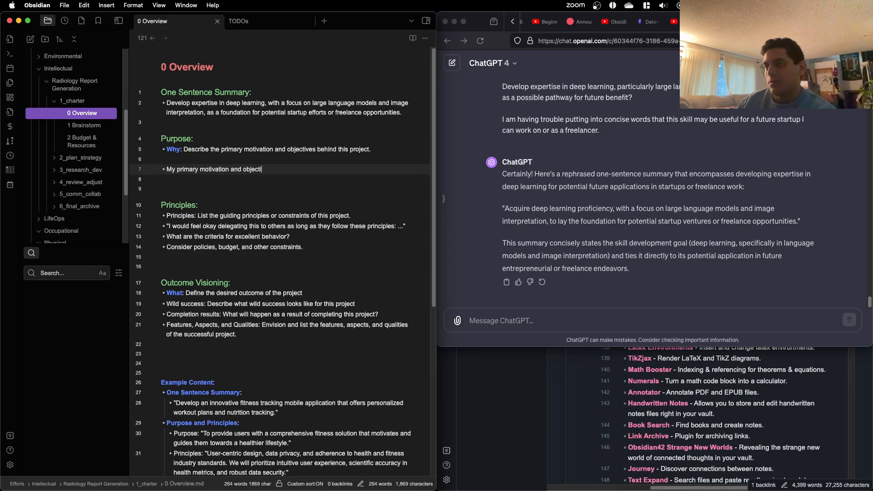
{"action": "type", "text": "ves behind this project are:"}
{"action": "key", "text": "Return"}
{"action": "type", "text": "-"}
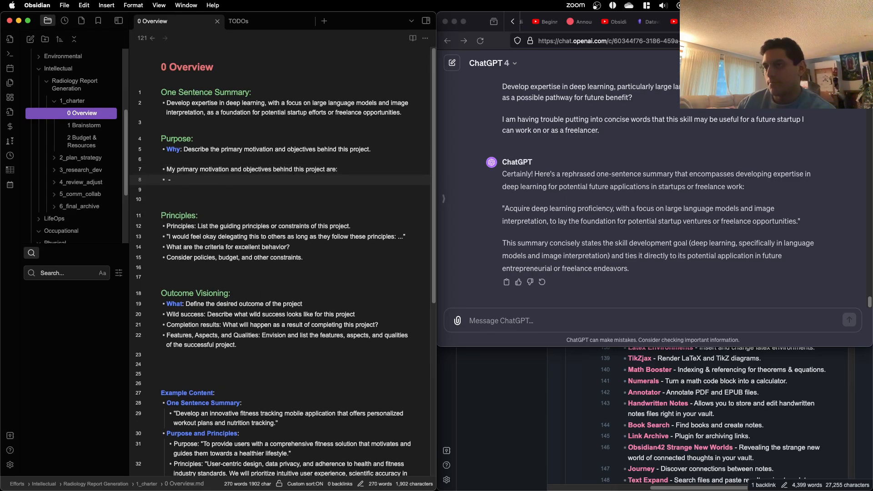
{"action": "key", "text": "BackSpace"}
{"action": "key", "text": "BackSpace"}
{"action": "key", "text": "BackSpace"}
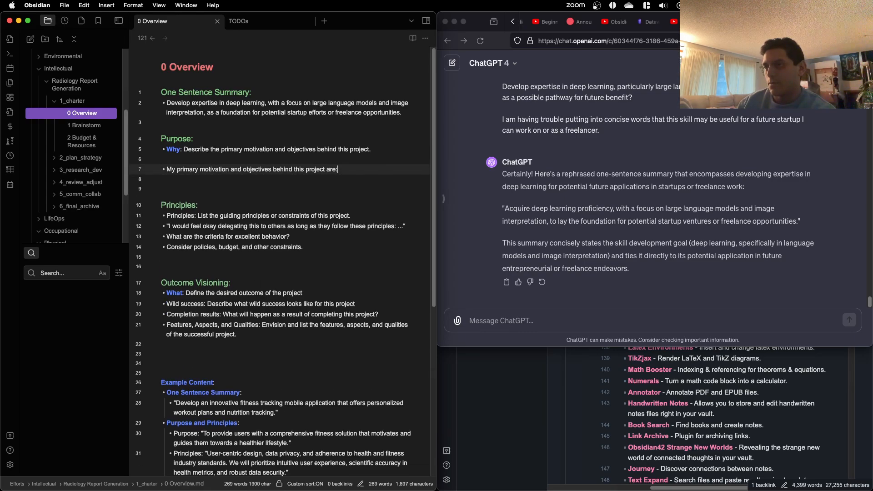
Step: Continue the Purpose sentence after "are", without the colon, with "to develop my skills in large language models"
{"action": "type", "text": "to "}
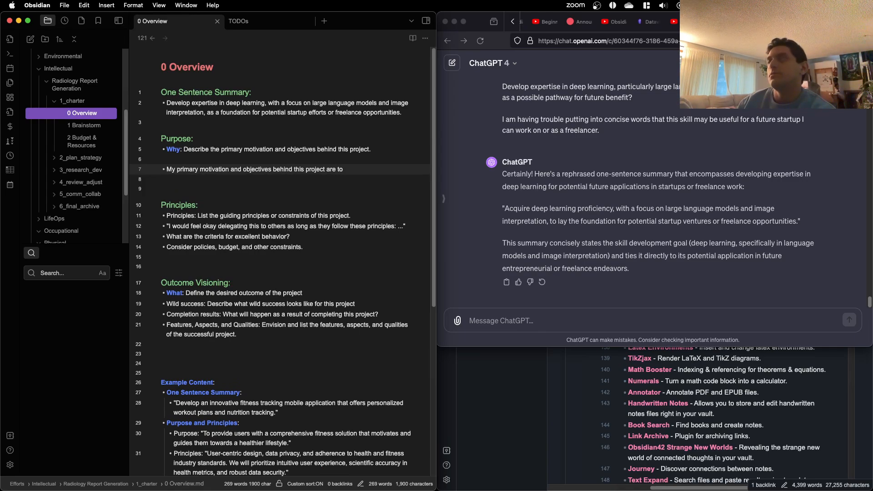
{"action": "type", "text": "develop my"}
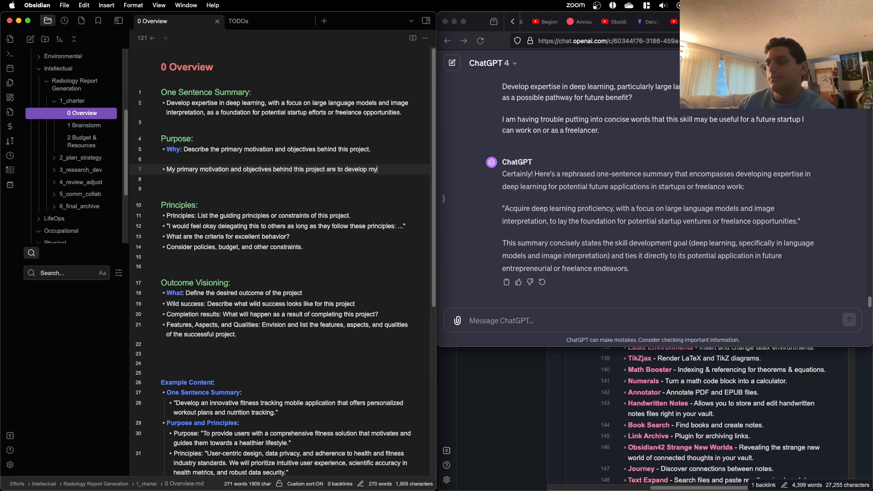
{"action": "type", "text": " ski"}
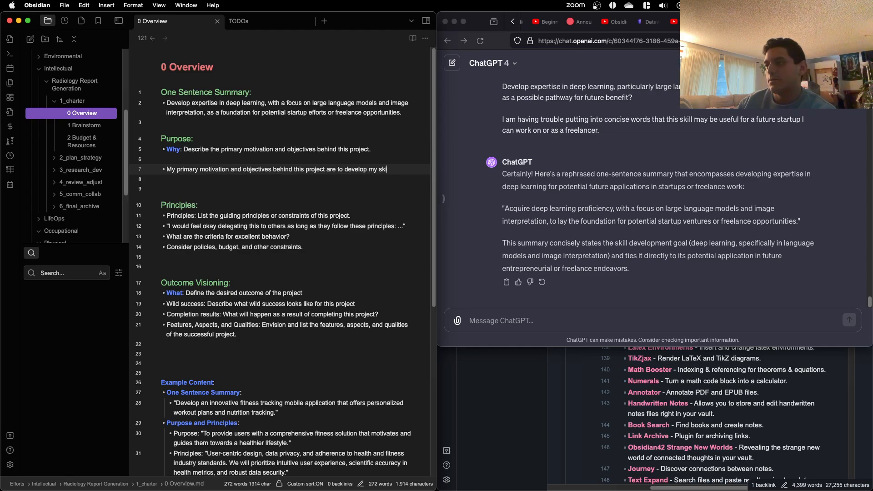
{"action": "type", "text": "lls in large"}
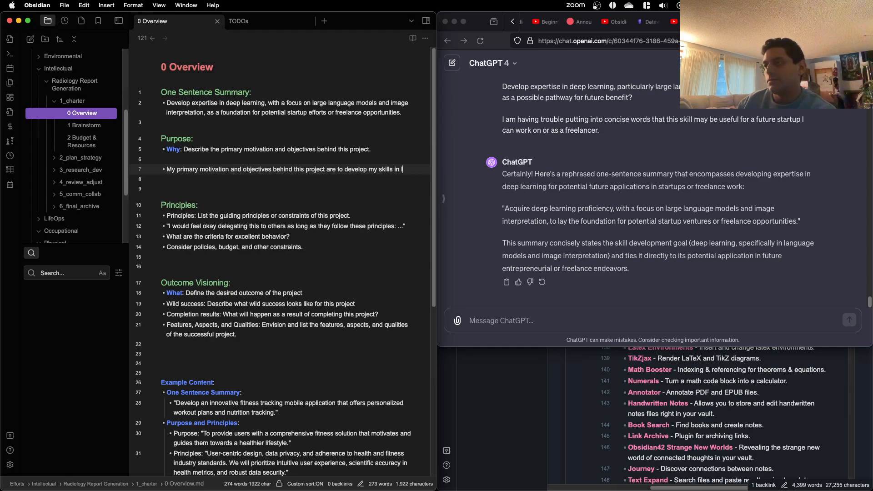
{"action": "type", "text": " language models"}
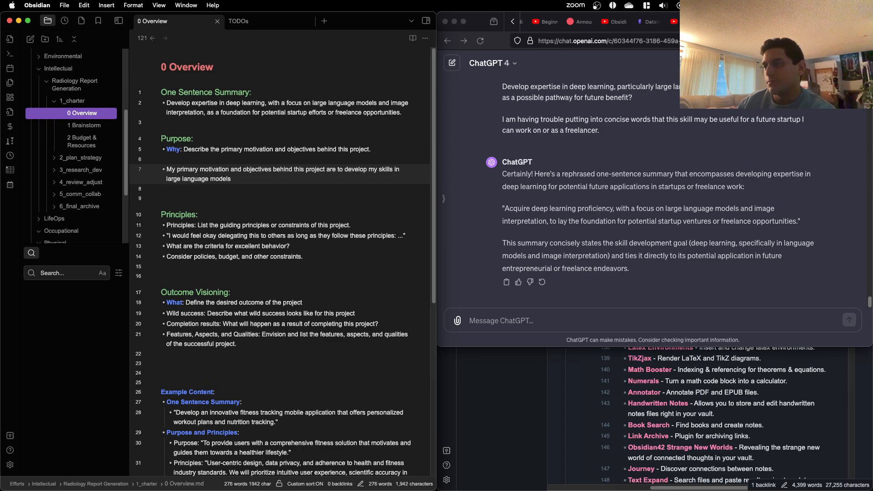
Step: Insert "deep learning," before "large language models" in the Purpose bullet
{"action": "left_click", "coordinate": [420, 170]}
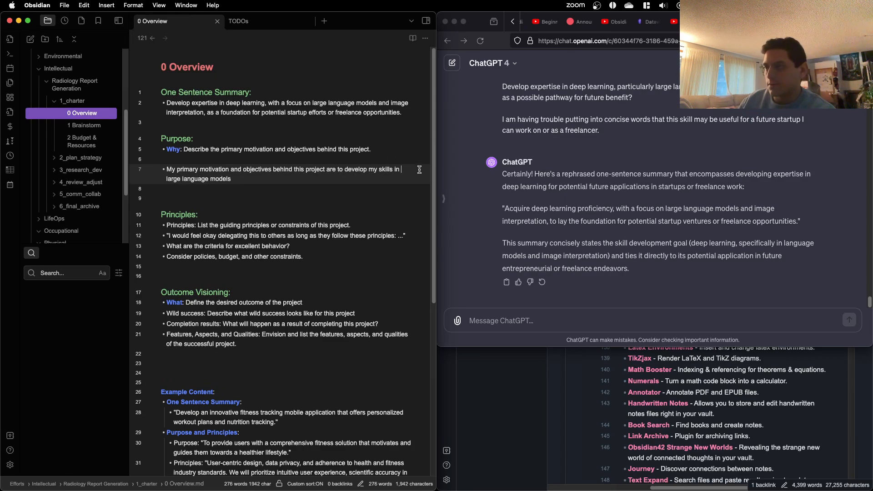
{"action": "type", "text": "deep learn"}
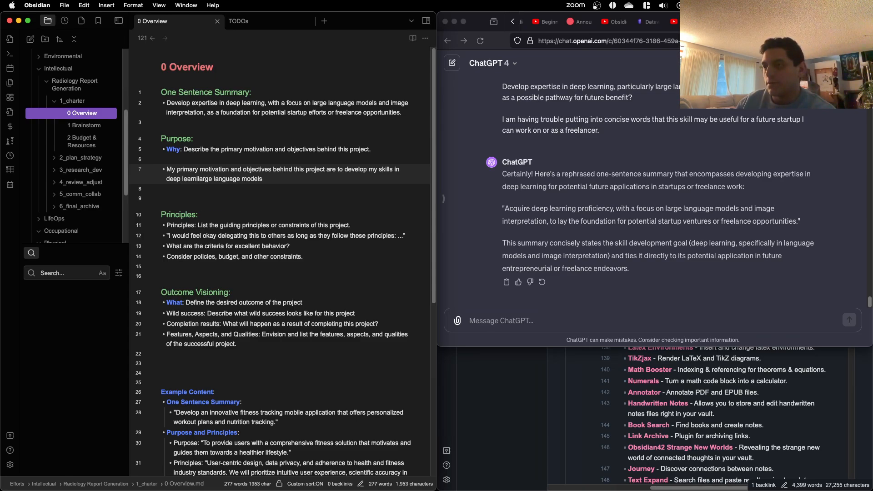
{"action": "type", "text": "ing,"}
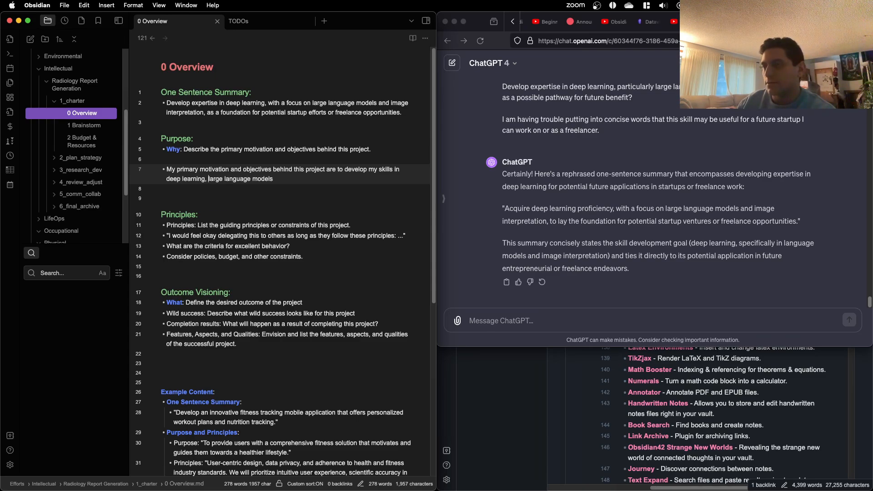
Step: Extend the skills list after "large language models" with ", image interpretation, pytorch"
{"action": "left_click", "coordinate": [314, 178]}
{"action": "type", "text": ", i"}
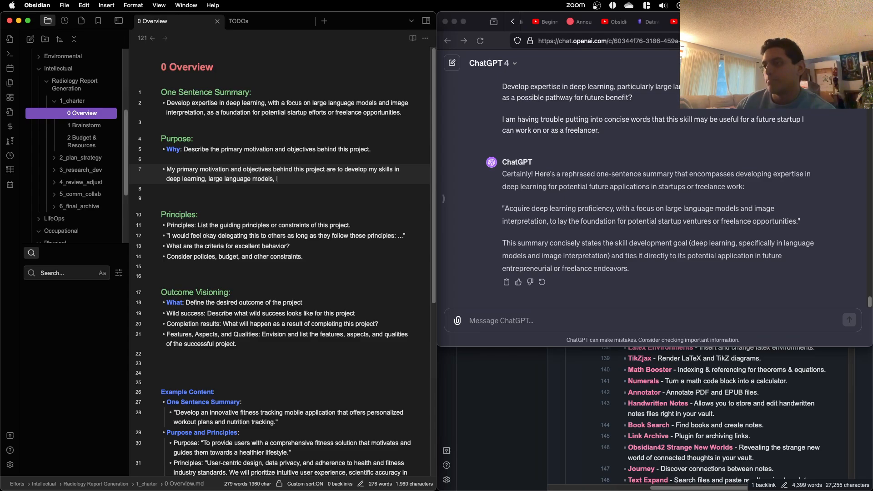
{"action": "type", "text": "mage interpretation, "}
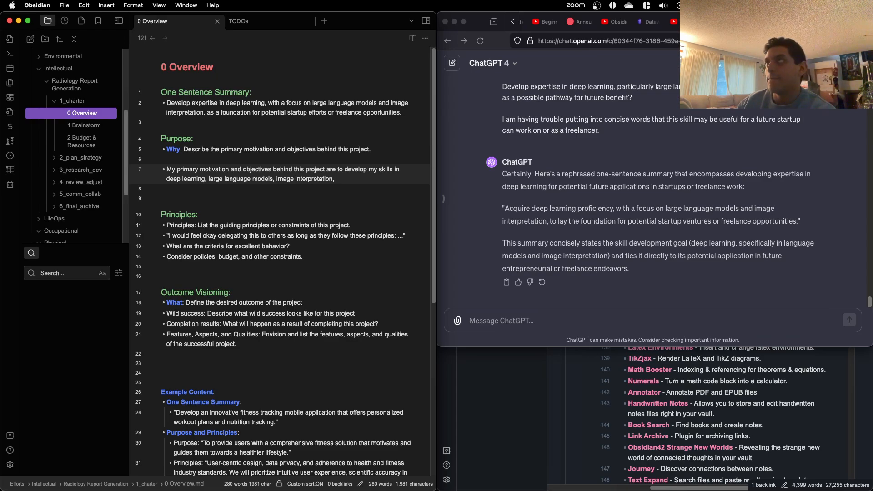
{"action": "type", "text": "pytorch,"}
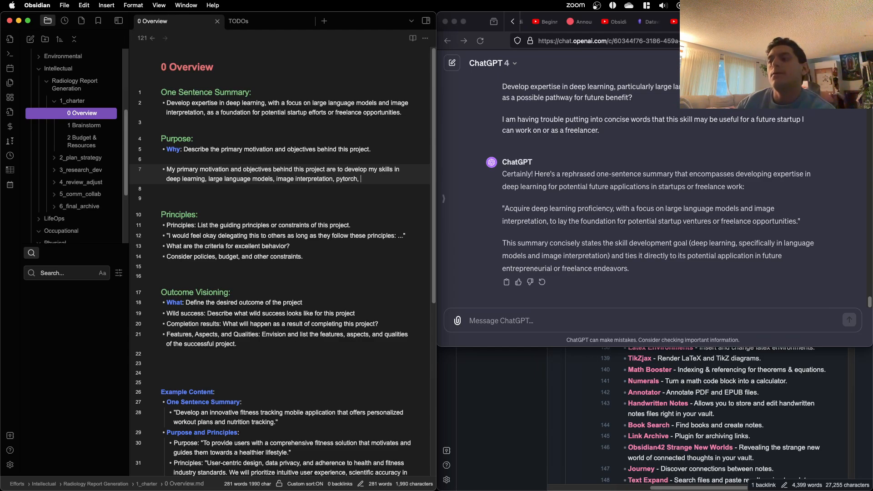
{"action": "key", "text": "BackSpace"}
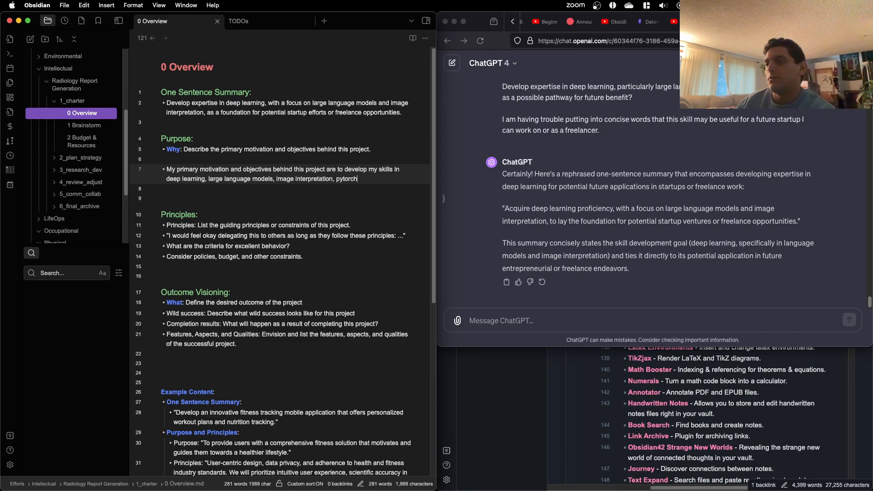
Step: End the skills sentence with a period and begin a new one with "My objective is to"
{"action": "type", "text": ". My objective i"}
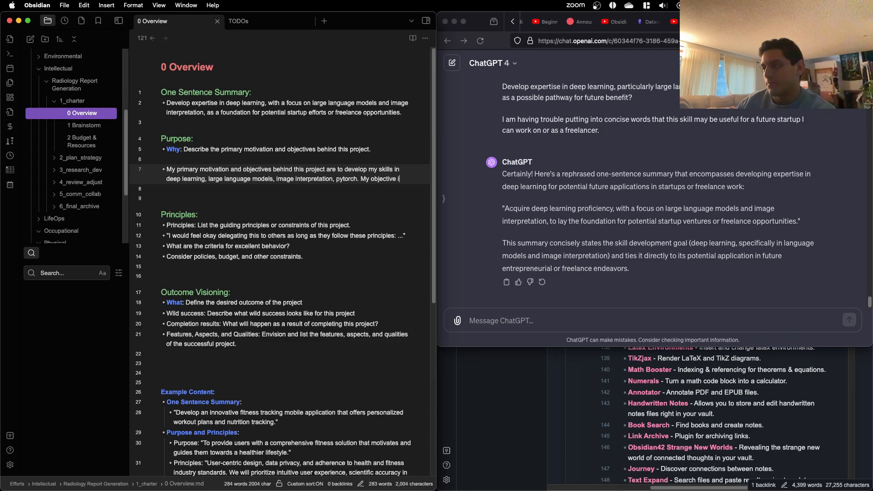
{"action": "type", "text": "s to develop"}
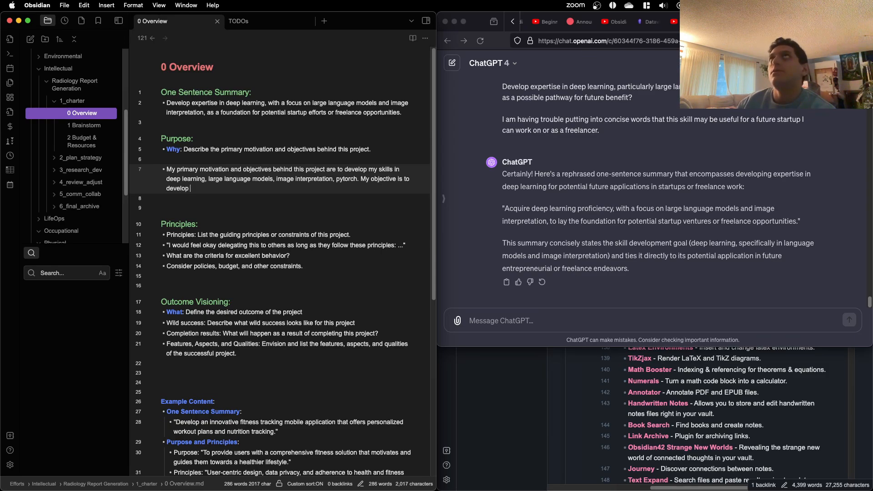
{"action": "key", "text": "BackSpace"}
{"action": "key", "text": "BackSpace"}
{"action": "key", "text": "BackSpace"}
{"action": "key", "text": "BackSpace"}
{"action": "key", "text": "BackSpace"}
{"action": "key", "text": "BackSpace"}
{"action": "key", "text": "BackSpace"}
{"action": "key", "text": "BackSpace"}
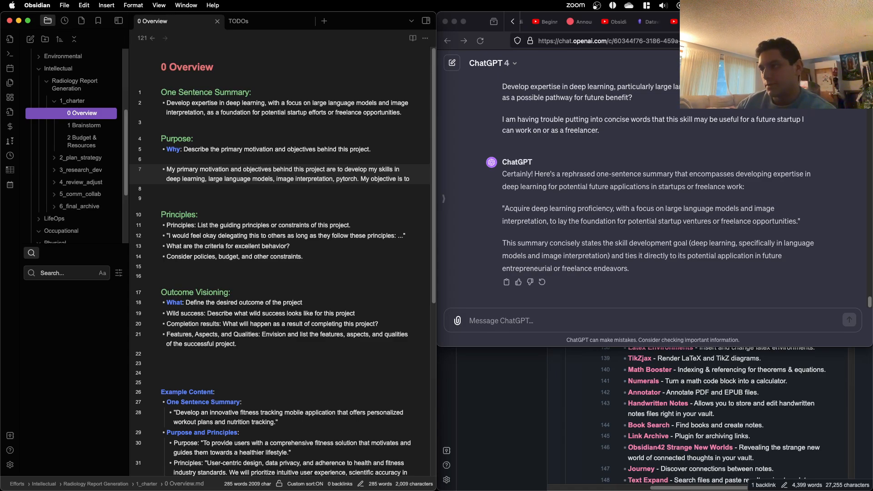
Step: Continue the objective sentence in the Purpose bullet with "help in developing"
{"action": "type", "text": "help i"}
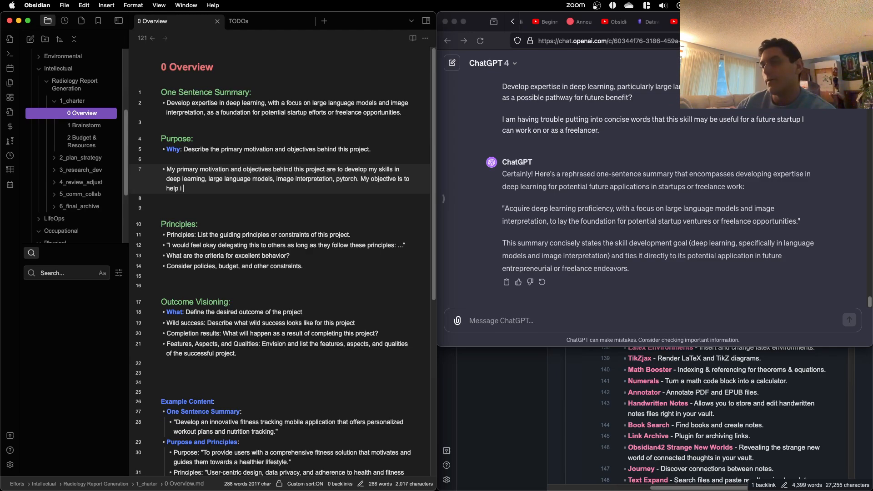
{"action": "key", "text": "BackSpace"}
{"action": "key", "text": "BackSpace"}
{"action": "type", "text": "n"}
{"action": "key", "text": "BackSpace"}
{"action": "type", "text": "in develo"}
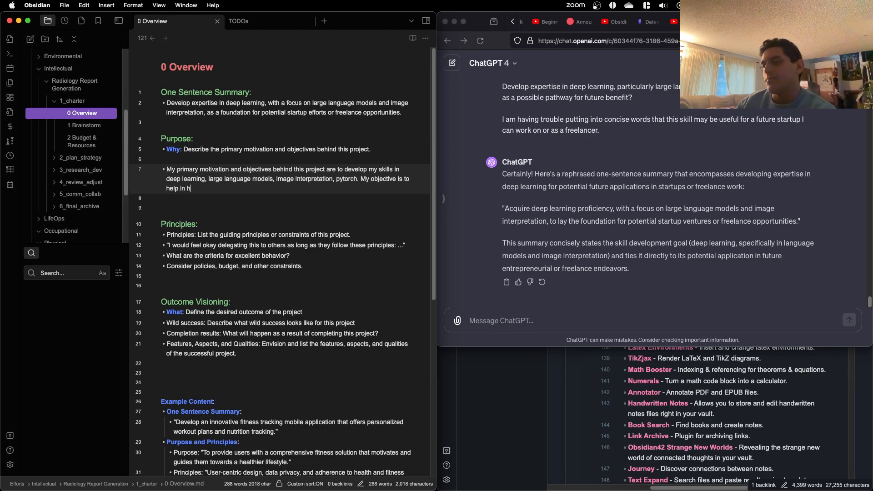
{"action": "type", "text": "ping "}
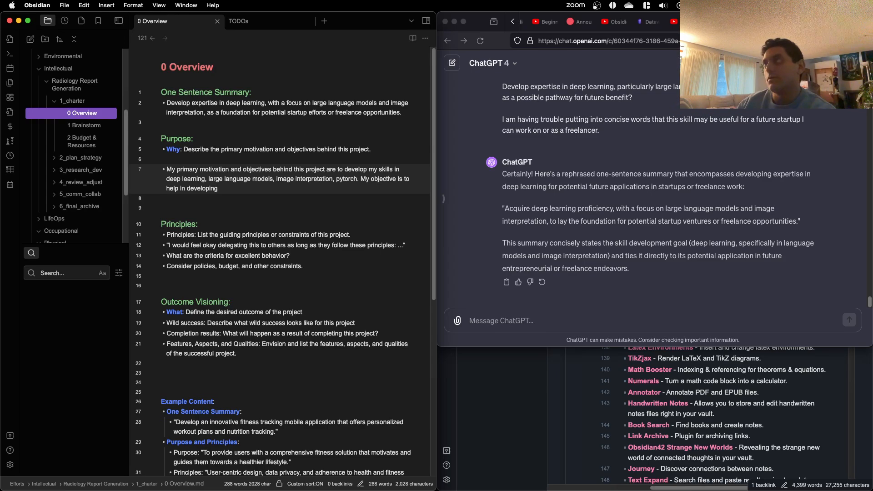
{"action": "type", "text": "a sta"}
{"action": "key", "text": "BackSpace"}
{"action": "key", "text": "BackSpace"}
{"action": "key", "text": "BackSpace"}
{"action": "key", "text": "BackSpace"}
{"action": "key", "text": "BackSpace"}
{"action": "key", "text": "BackSpace"}
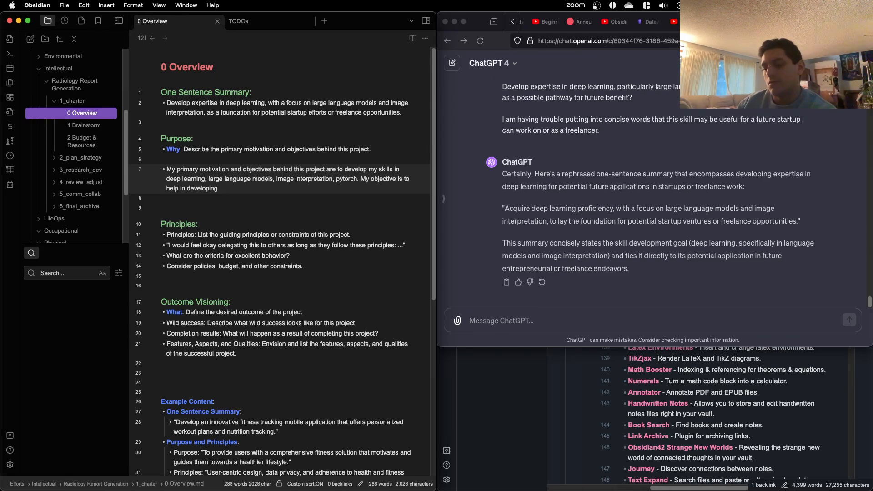
{"action": "type", "text": "a"}
{"action": "key", "text": "BackSpace"}
{"action": "key", "text": "BackSpace"}
{"action": "key", "text": "BackSpace"}
{"action": "key", "text": "BackSpace"}
{"action": "key", "text": "BackSpace"}
{"action": "key", "text": "BackSpace"}
{"action": "key", "text": "BackSpace"}
{"action": "key", "text": "BackSpace"}
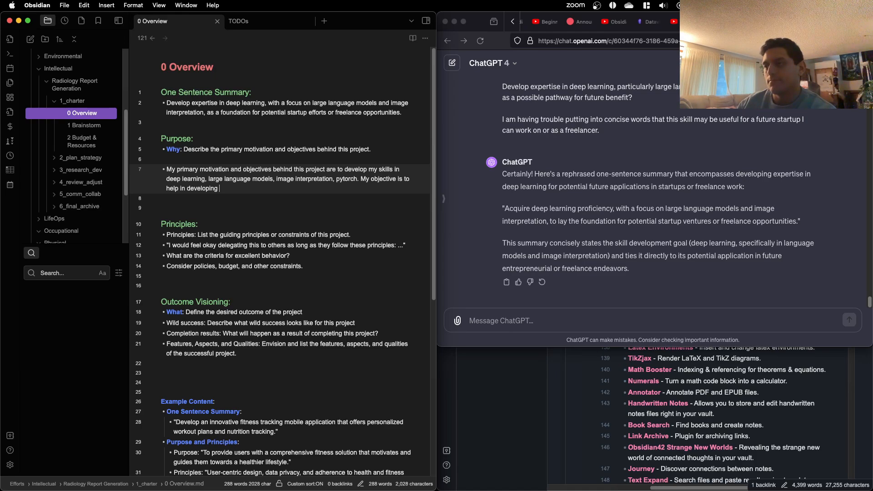
{"action": "key", "text": "BackSpace"}
{"action": "key", "text": "BackSpace"}
{"action": "key", "text": "BackSpace"}
{"action": "key", "text": "BackSpace"}
{"action": "key", "text": "BackSpace"}
{"action": "key", "text": "BackSpace"}
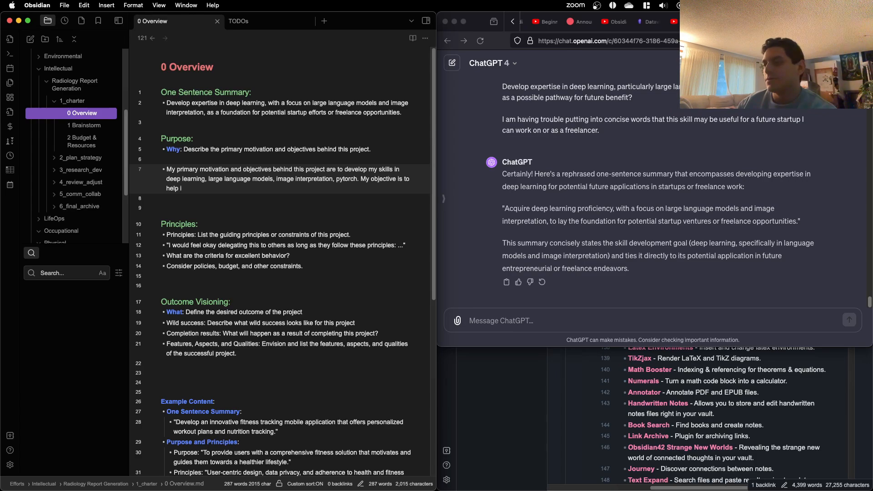
Step: Complete the objective sentence as "help in developing a state of the art model that has better results than any previous models."
{"action": "type", "text": "n dev"}
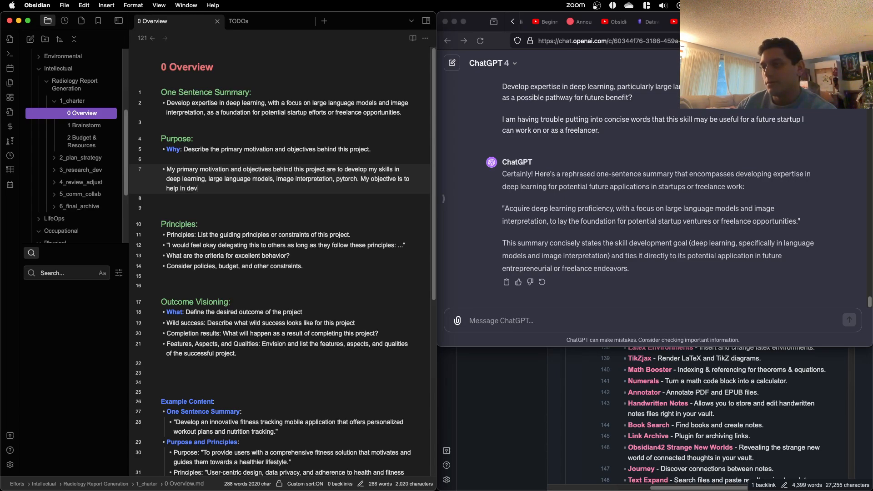
{"action": "type", "text": "eloping a state of the art model "}
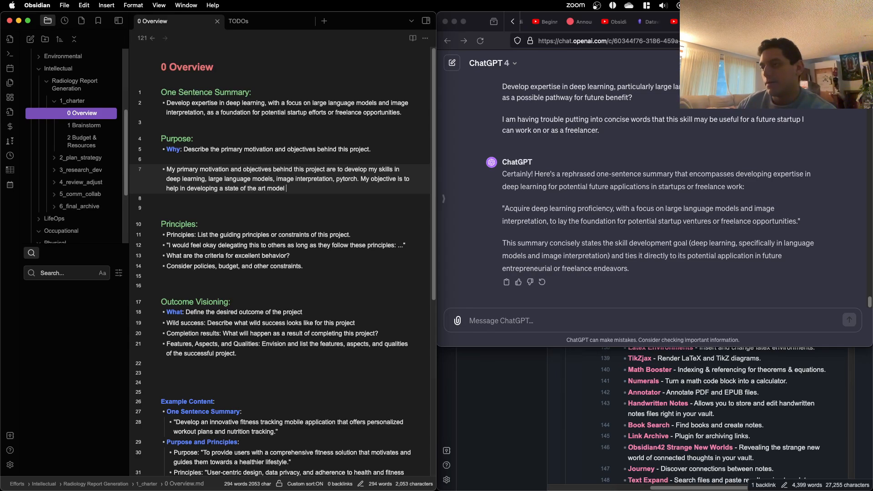
{"action": "type", "text": "that ha"}
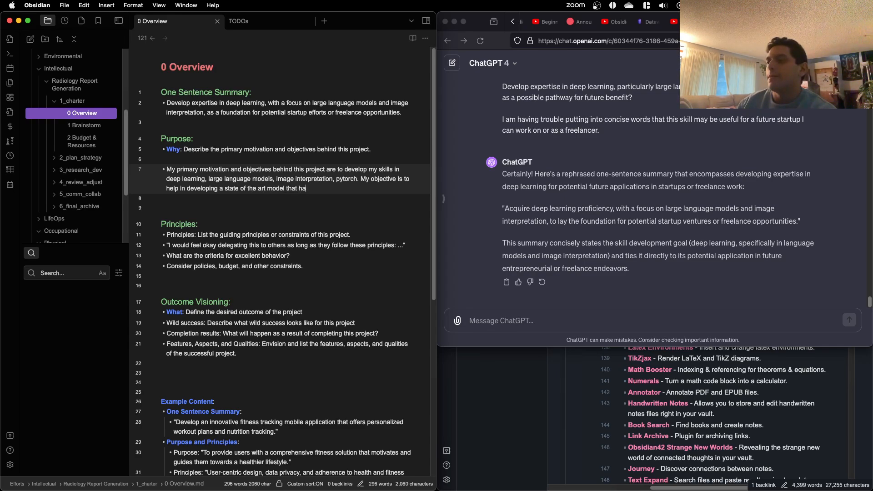
{"action": "type", "text": "s bett"}
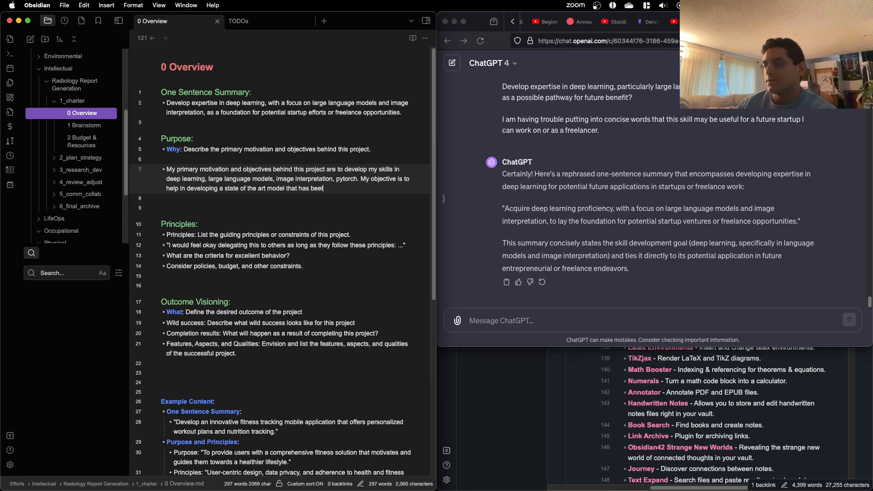
{"action": "type", "text": "er results than a"}
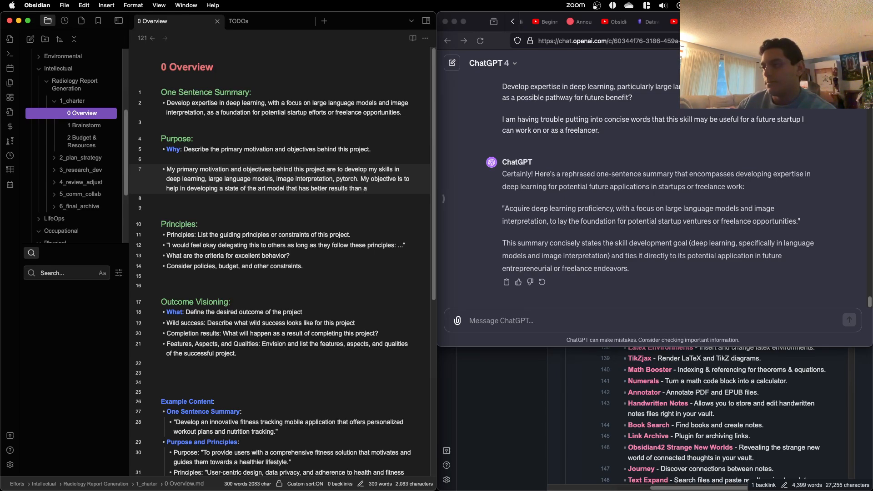
{"action": "type", "text": "any previous models."}
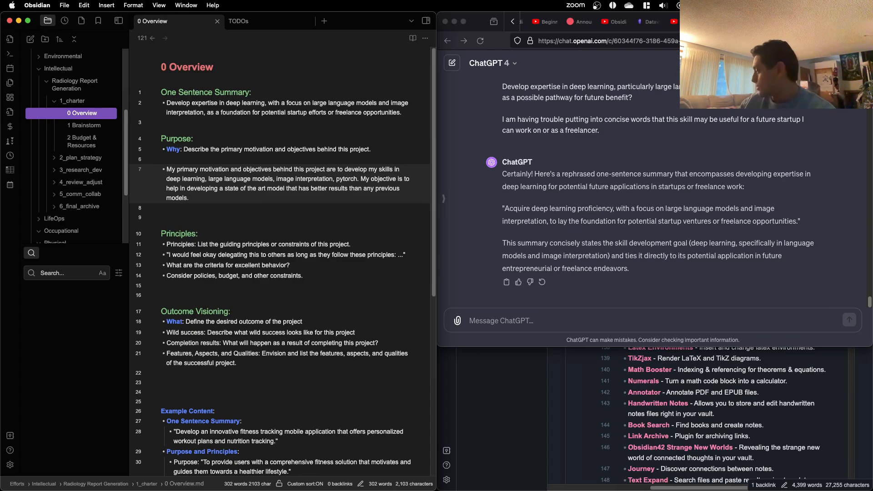
Step: Start a new sentence after the objective sentence in the Purpose bullet with "I want to learn how to use"
{"action": "type", "text": "I want"}
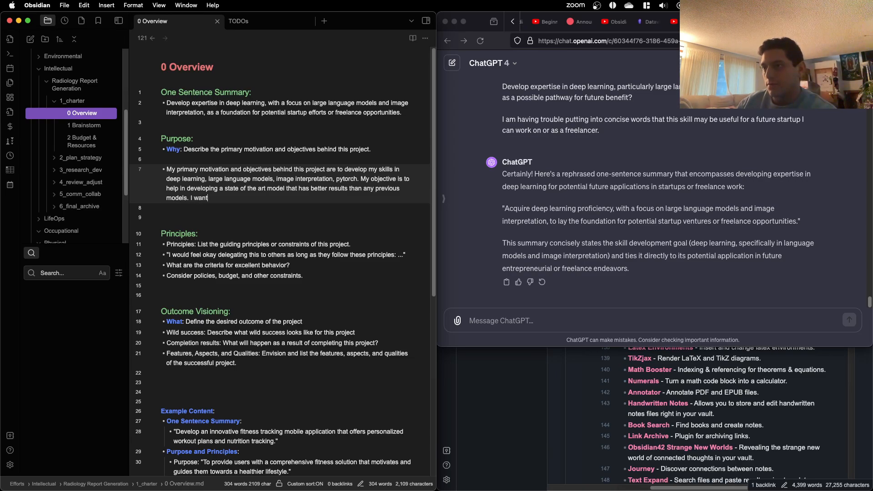
{"action": "type", "text": " to learhow to"}
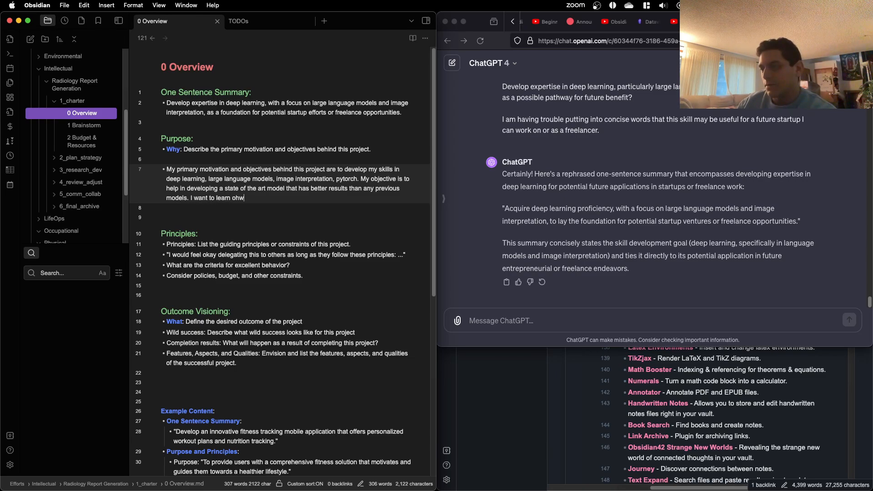
{"action": "key", "text": "BackSpace"}
{"action": "key", "text": "BackSpace"}
{"action": "key", "text": "BackSpace"}
{"action": "key", "text": "BackSpace"}
{"action": "key", "text": "BackSpace"}
{"action": "key", "text": "BackSpace"}
{"action": "type", "text": "how to use"}
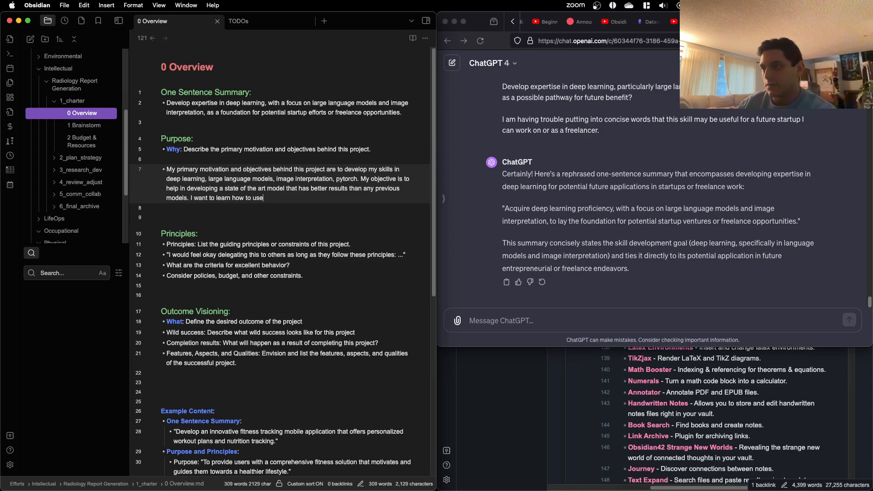
Step: Replace "how to use" in the new sentence with "CUDA to use GPUs"
{"action": "key", "text": "BackSpace"}
{"action": "key", "text": "BackSpace"}
{"action": "key", "text": "BackSpace"}
{"action": "key", "text": "BackSpace"}
{"action": "key", "text": "BackSpace"}
{"action": "key", "text": "BackSpace"}
{"action": "key", "text": "BackSpace"}
{"action": "key", "text": "BackSpace"}
{"action": "key", "text": "BackSpace"}
{"action": "key", "text": "BackSpace"}
{"action": "type", "text": "CUDA to use m"}
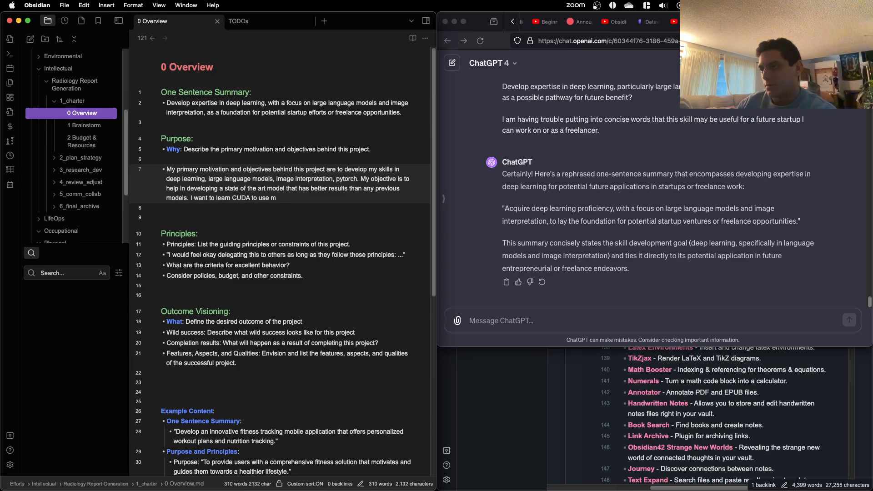
{"action": "key", "text": "BackSpace"}
{"action": "type", "text": "GPUs"}
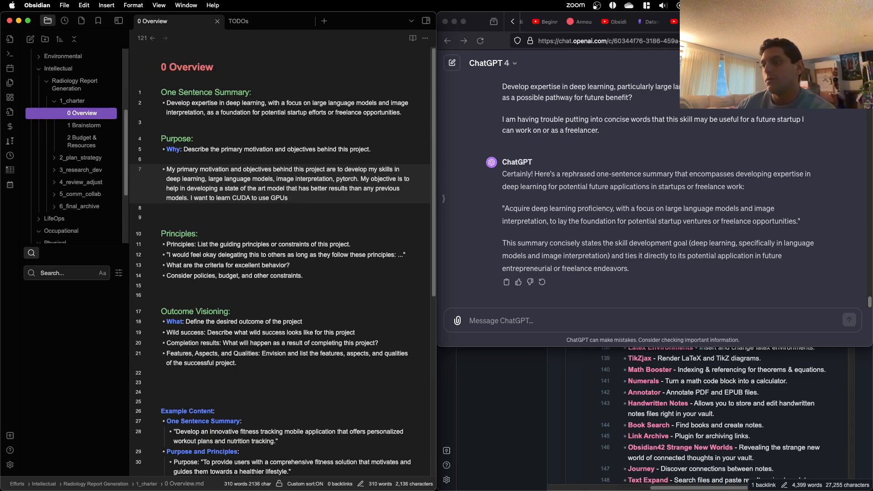
Step: Reword "use GPUs" in the CUDA sentence as "optimize GPU usage"
{"action": "double_click", "coordinate": [264, 198]}
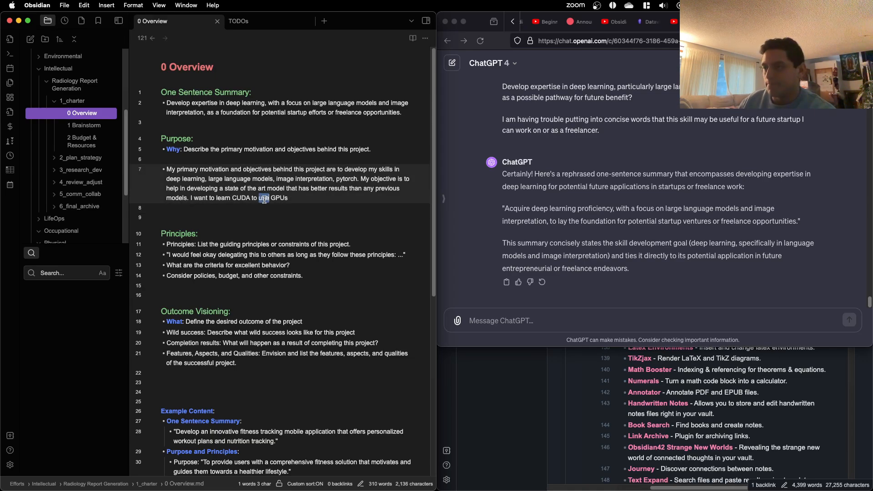
{"action": "type", "text": "optimize"}
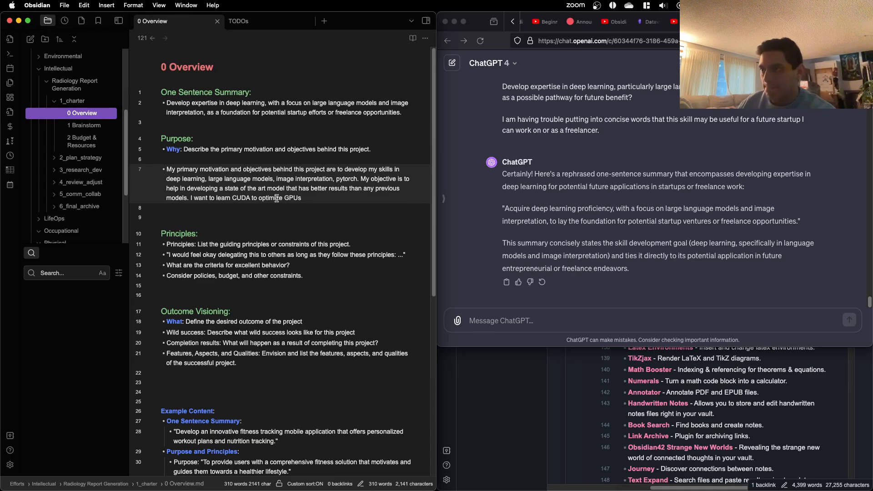
{"action": "left_click", "coordinate": [330, 204]}
{"action": "left_click", "coordinate": [331, 200]}
{"action": "key", "text": "BackSpace"}
{"action": "type", "text": "u"}
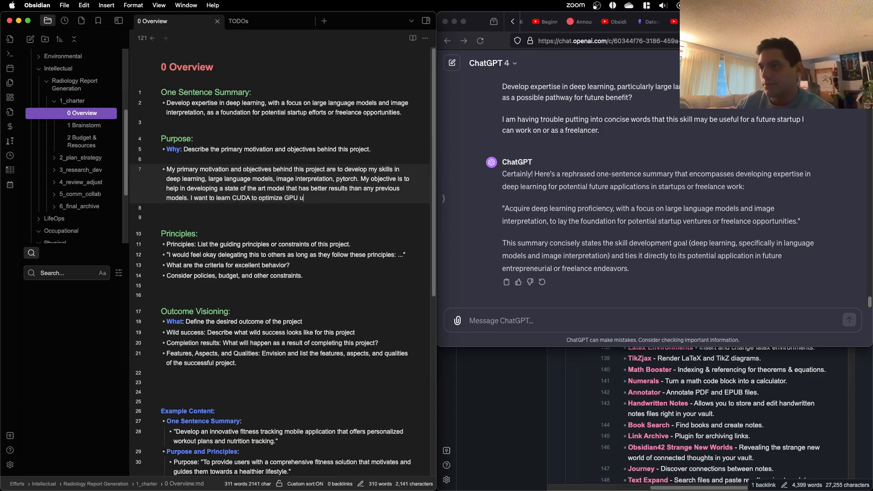
{"action": "type", "text": "sage for ML t"}
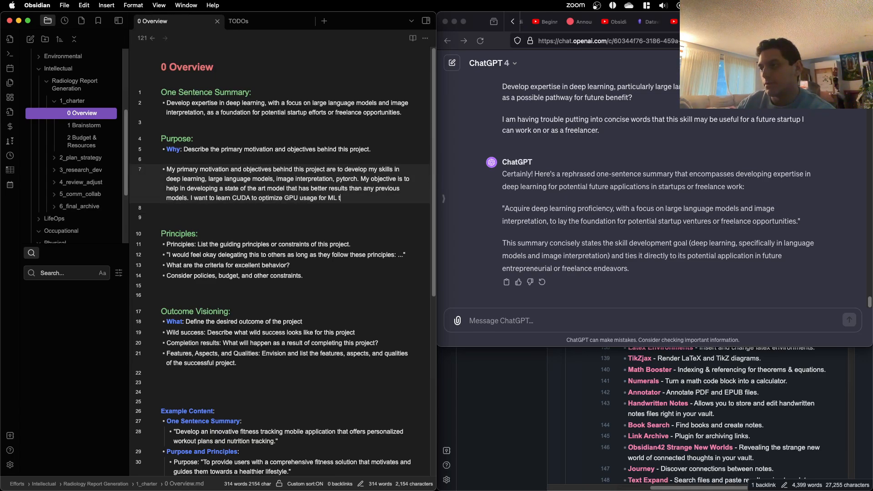
{"action": "type", "text": "raining"}
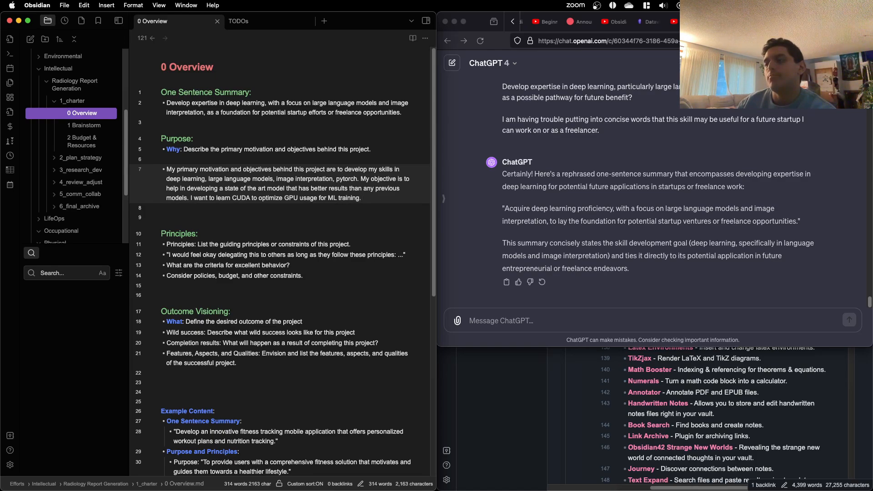
{"action": "type", "text": "? "}
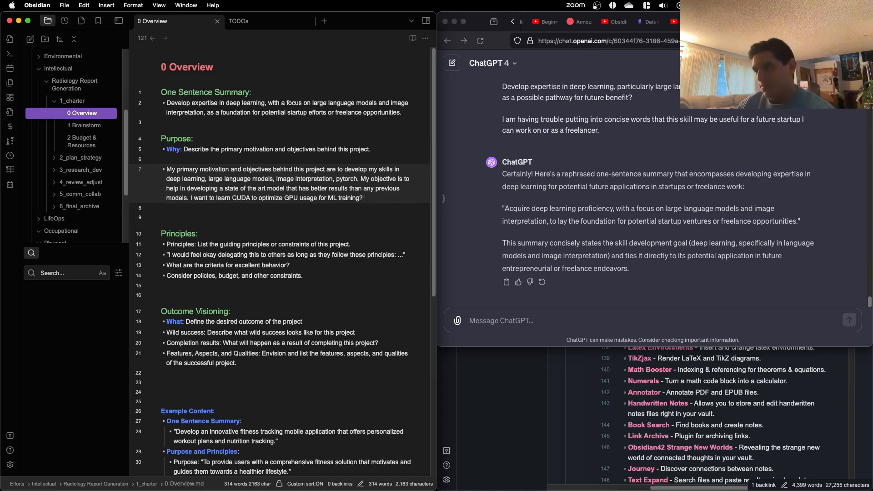
{"action": "type", "text": "Second"}
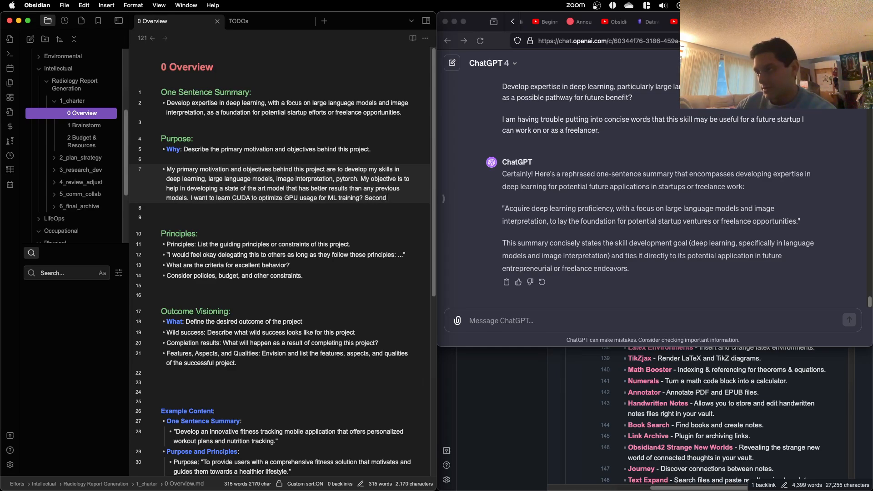
{"action": "type", "text": "ary"}
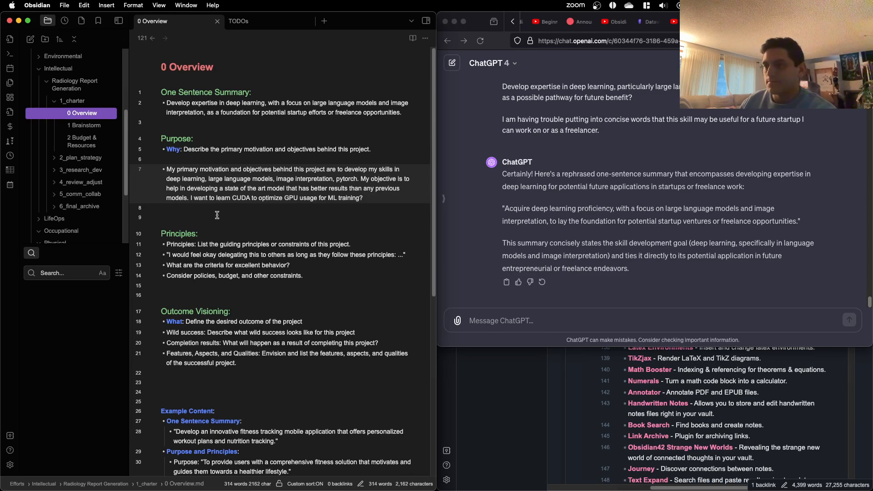
Step: Insert the sentence "This will also result in a published paper." directly before the CUDA sentence
{"action": "left_click", "coordinate": [187, 197]}
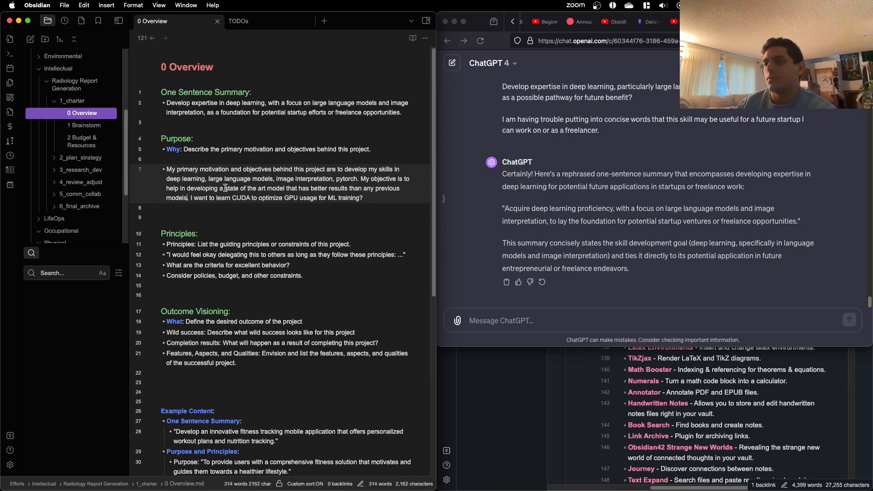
{"action": "type", "text": "This wioll"}
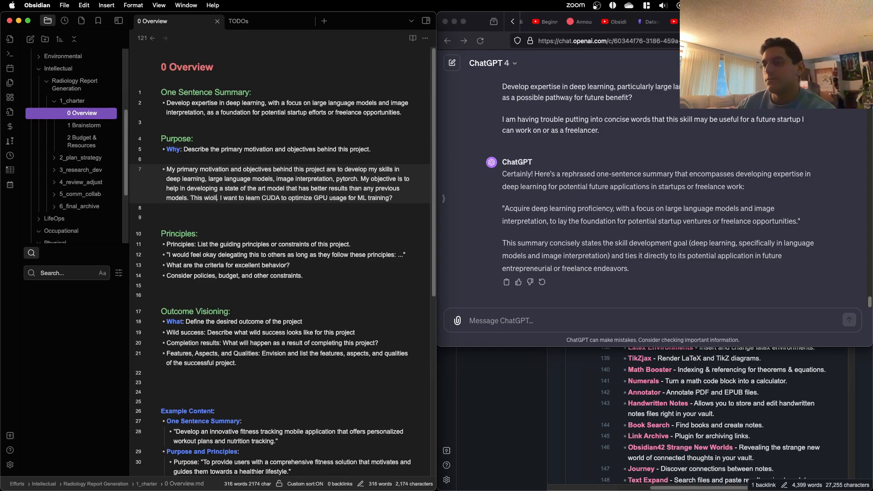
{"action": "key", "text": "BackSpace"}
{"action": "key", "text": "BackSpace"}
{"action": "key", "text": "BackSpace"}
{"action": "type", "text": "ll also "}
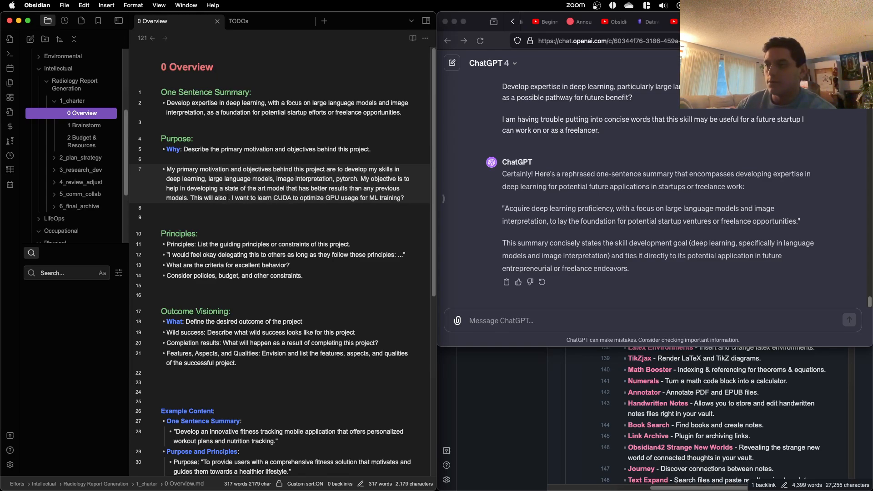
{"action": "type", "text": "result in a pu"}
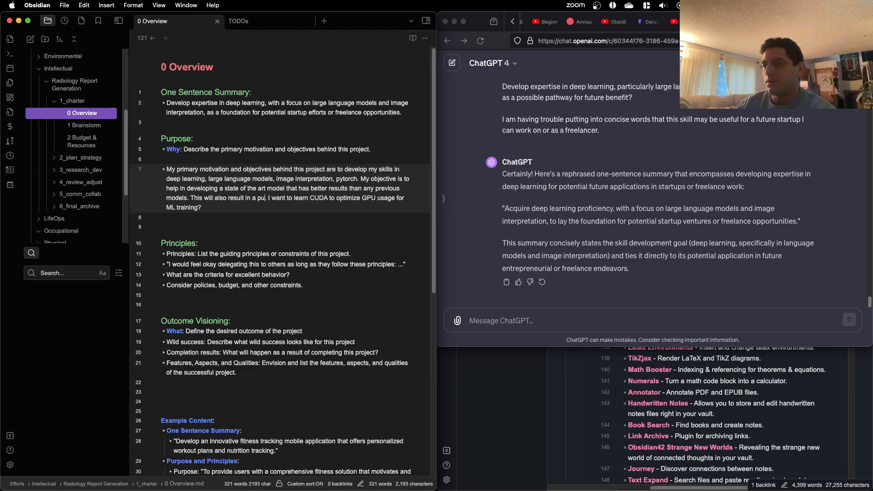
{"action": "type", "text": "blished paper."}
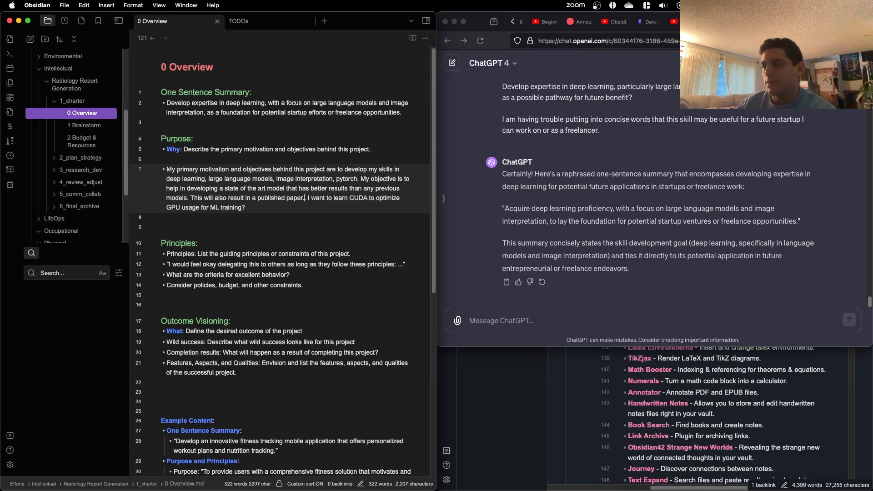
{"action": "key", "text": "BackSpace"}
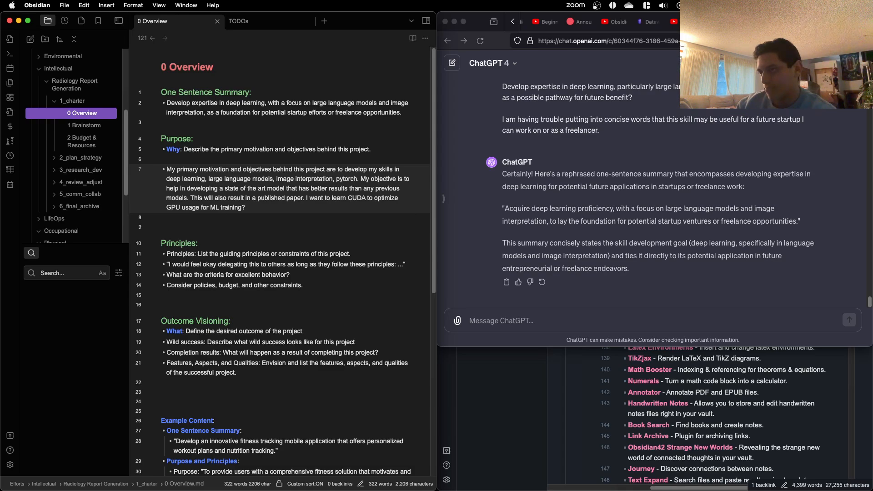
Step: Remove the empty line between the Why prompt and the motivation bullet, and return to the end of the bullet's text
{"action": "left_click", "coordinate": [192, 160]}
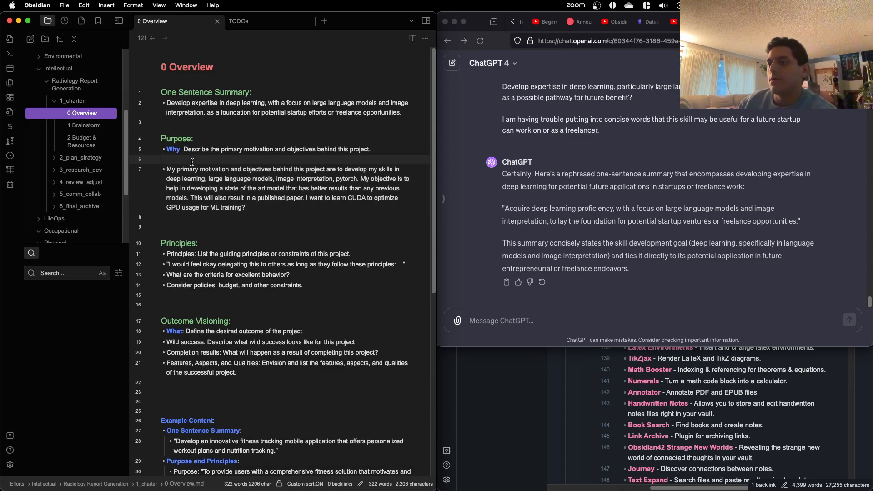
{"action": "key", "text": "BackSpace"}
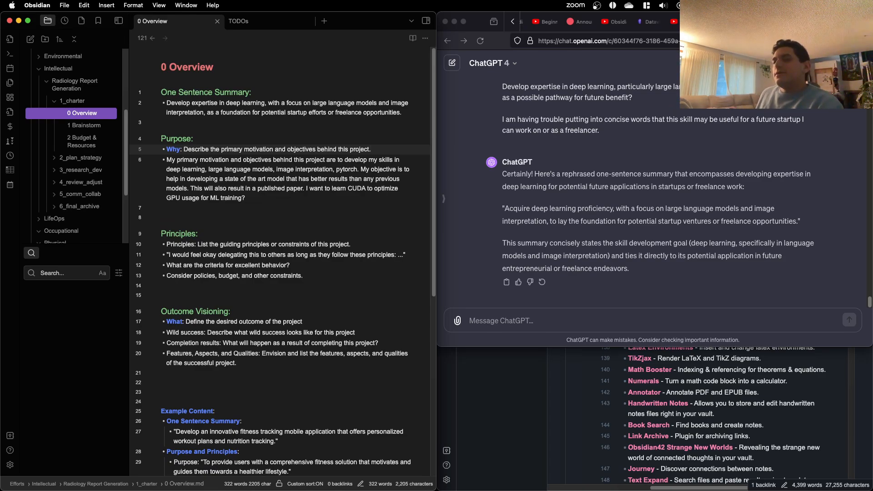
{"action": "key", "text": "Down"}
{"action": "key", "text": "Down"}
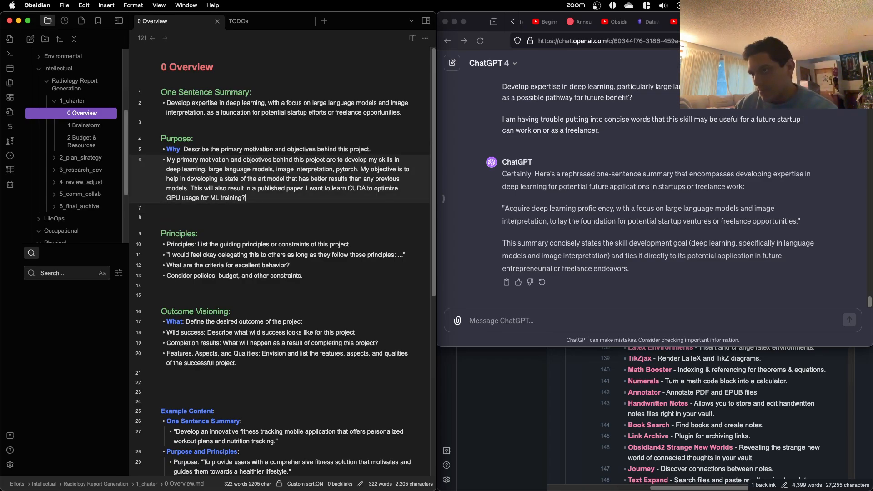
Step: Append "Secondary aim: explore landscape behind LLMs." to the end of the Purpose bullet
{"action": "type", "text": "Seconday"}
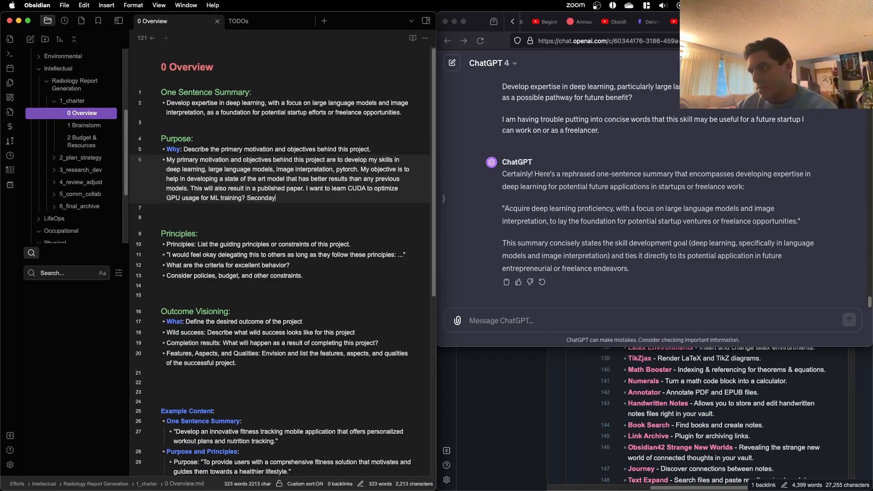
{"action": "key", "text": "BackSpace"}
{"action": "type", "text": "ry aim:"}
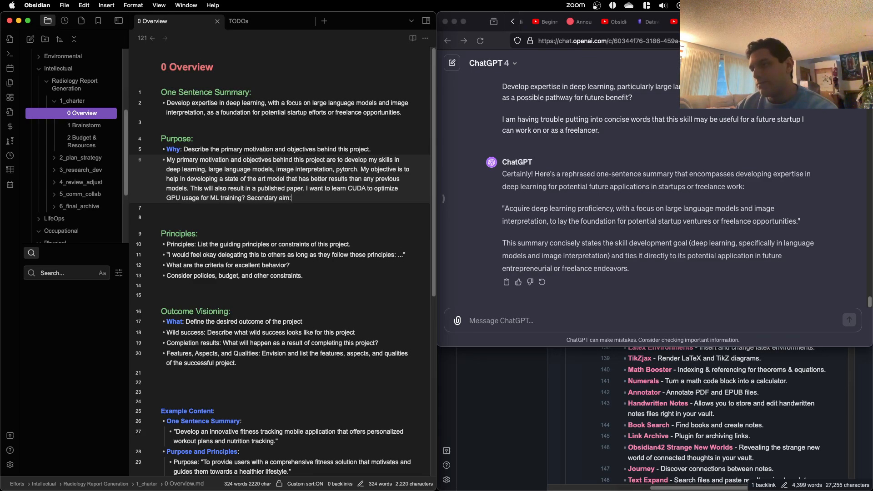
{"action": "type", "text": " explore la"}
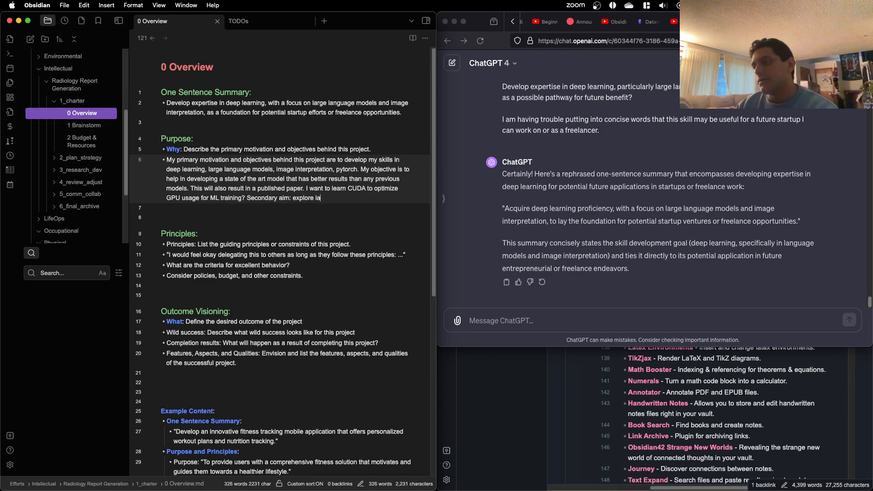
{"action": "type", "text": "ndscape beh"}
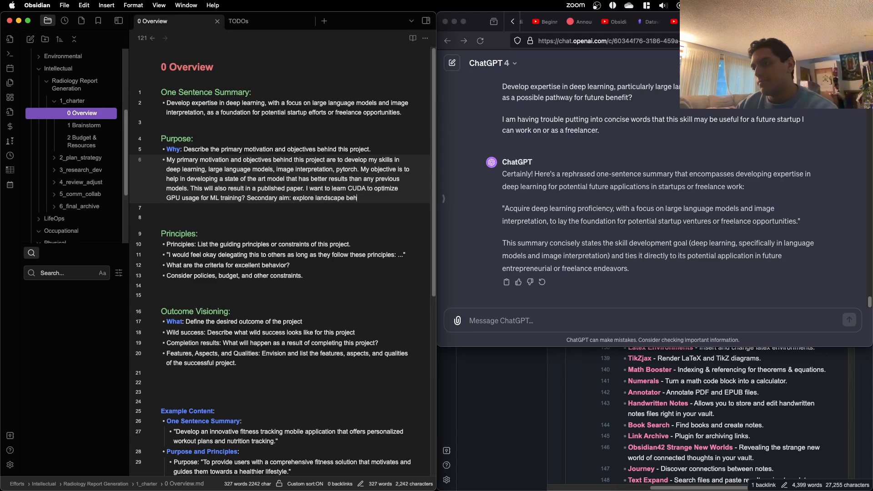
{"action": "type", "text": "ind "}
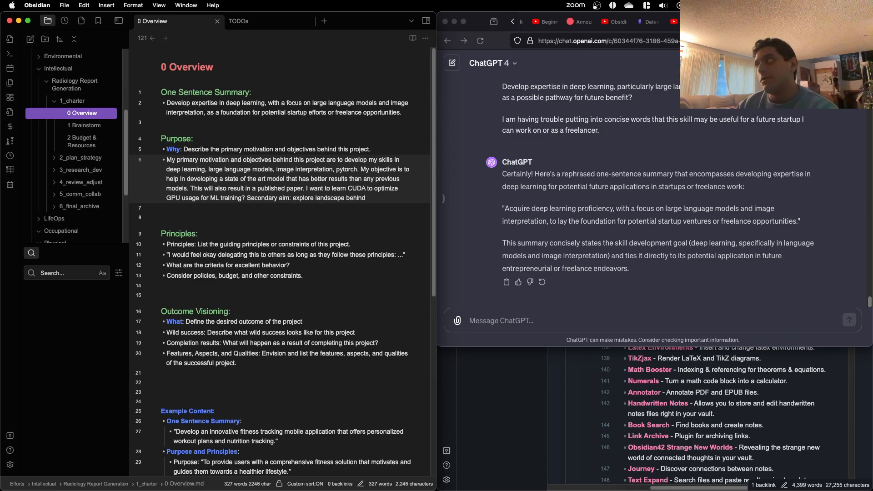
{"action": "type", "text": "L"}
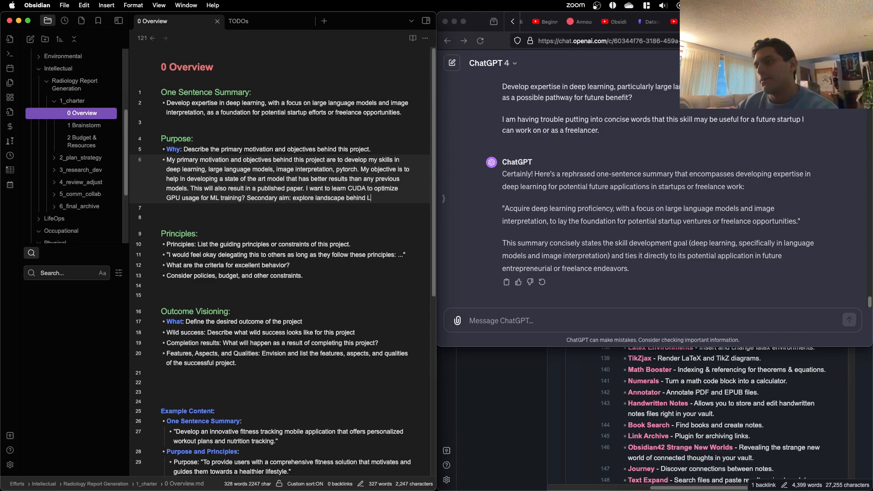
{"action": "type", "text": "LMs."}
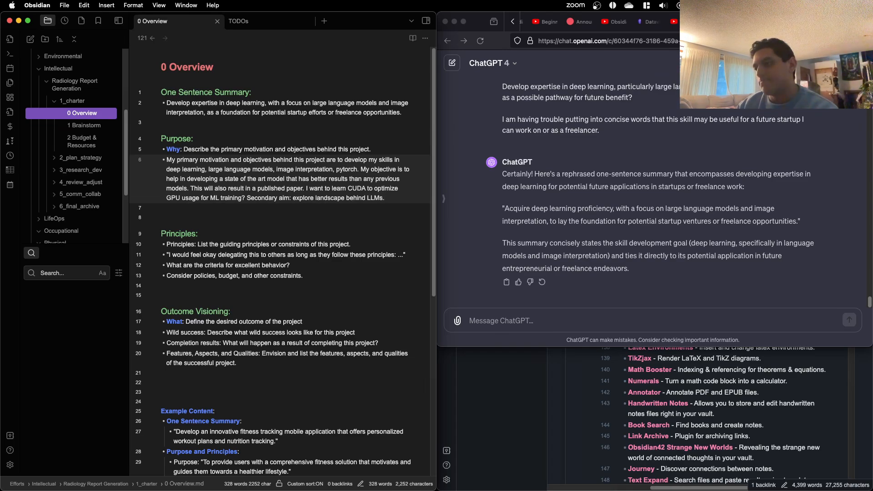
{"action": "type", "text": " Do peopl"}
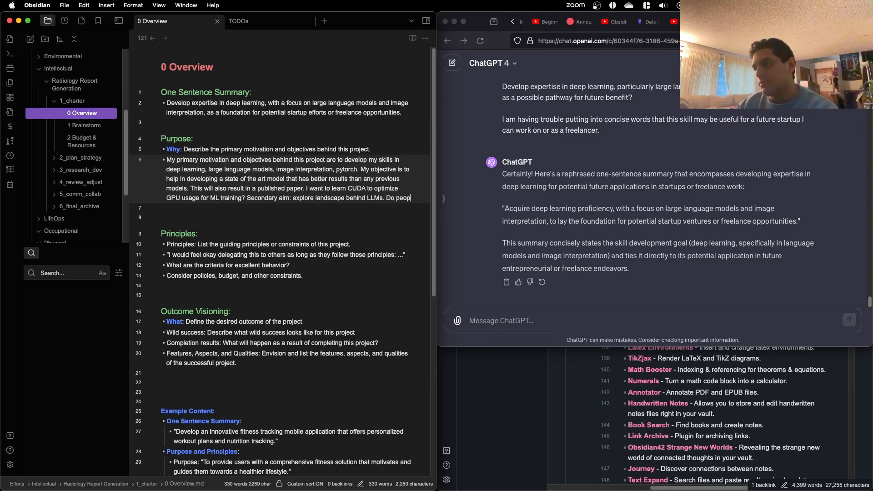
Step: Follow the secondary aim with the question "What do people want besides chatgpt wrappers?"
{"action": "key", "text": "BackSpace"}
{"action": "key", "text": "BackSpace"}
{"action": "key", "text": "BackSpace"}
{"action": "key", "text": "BackSpace"}
{"action": "key", "text": "BackSpace"}
{"action": "key", "text": "BackSpace"}
{"action": "key", "text": "BackSpace"}
{"action": "type", "text": "What d"}
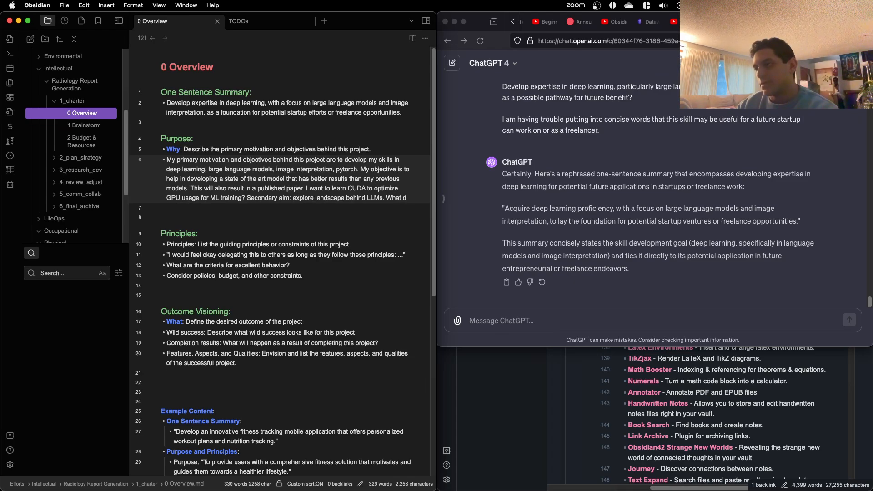
{"action": "type", "text": "o people want"}
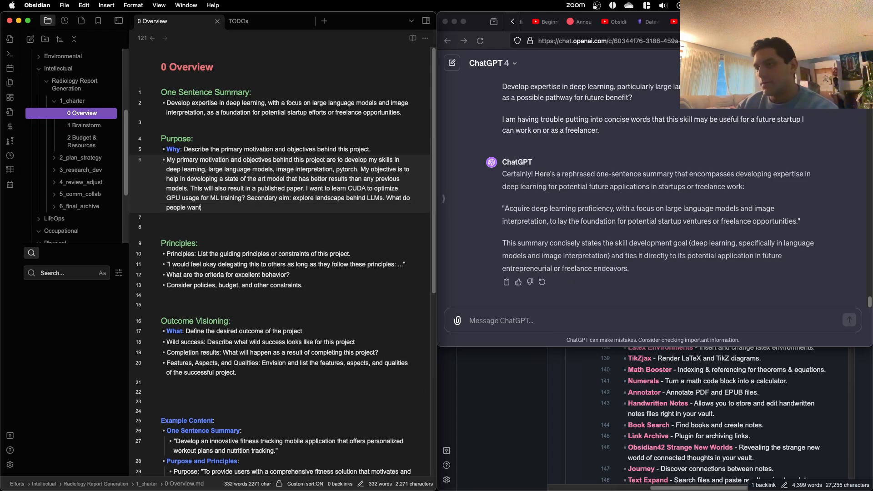
{"action": "type", "text": " besides"}
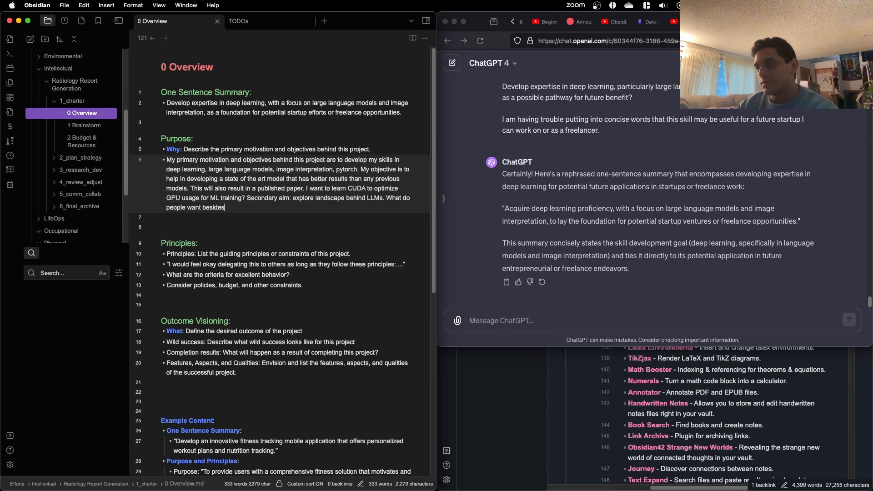
{"action": "type", "text": " chaptgpt wrappers?"}
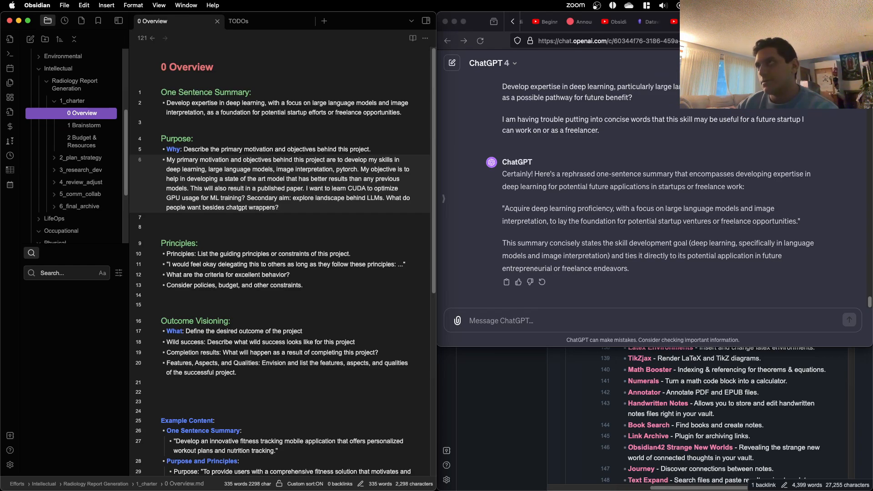
{"action": "type", "text": " Fine tuned models accessibel"}
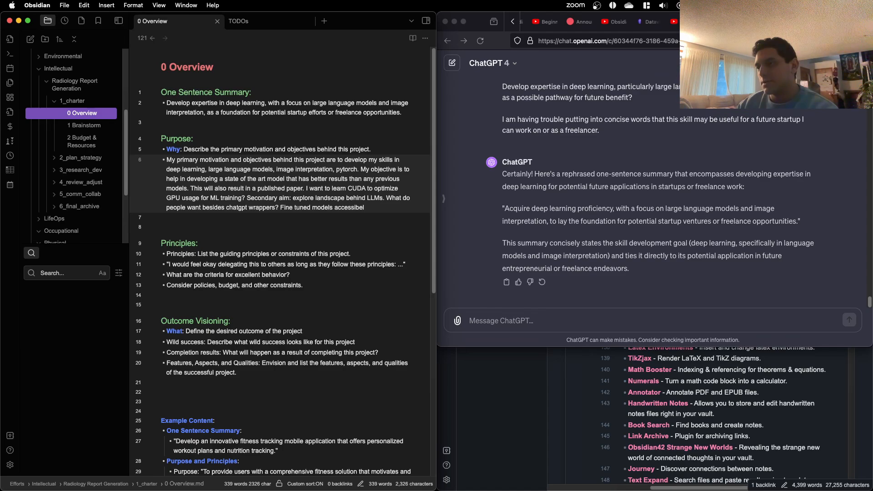
Step: Append the question "Fine tuned models accessible locally?" to the end of the Purpose bullet
{"action": "key", "text": "BackSpace"}
{"action": "key", "text": "BackSpace"}
{"action": "type", "text": "le locall"}
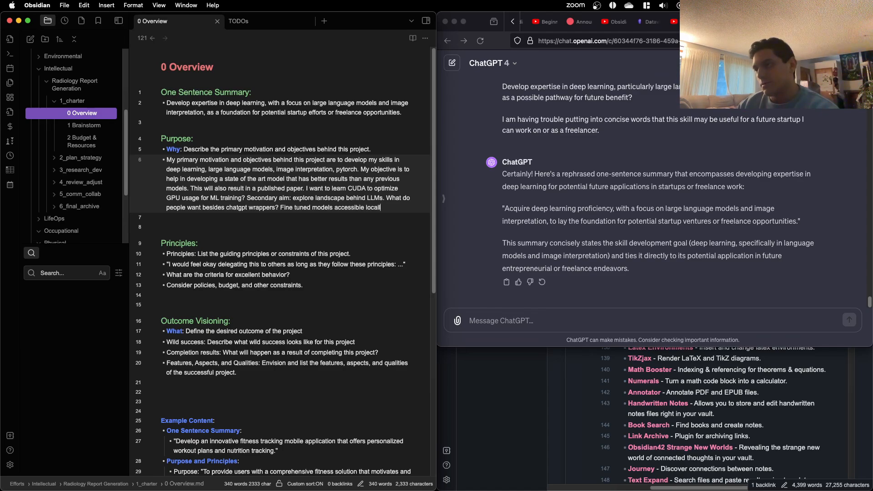
{"action": "type", "text": "y?"}
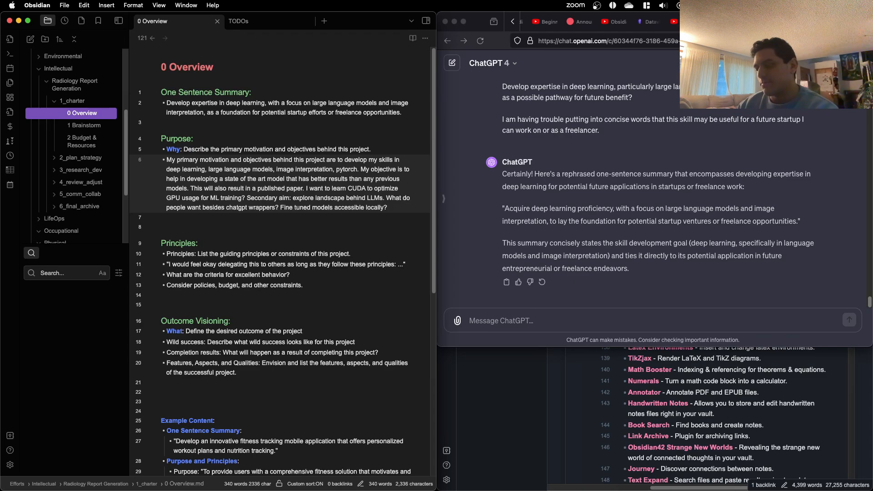
Step: Continue the Purpose bullet with the question "What are possible entry angles considering what I learned from this project?"
{"action": "type", "text": "What are o"}
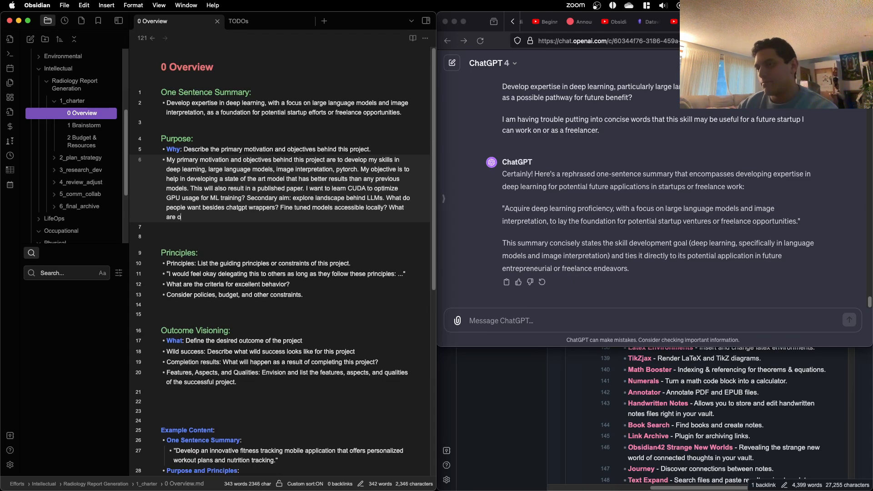
{"action": "type", "text": "ossible entry angles for t"}
{"action": "key", "text": "BackSpace"}
{"action": "key", "text": "BackSpace"}
{"action": "key", "text": "alt+BackSpace"}
{"action": "type", "text": "considering what I"}
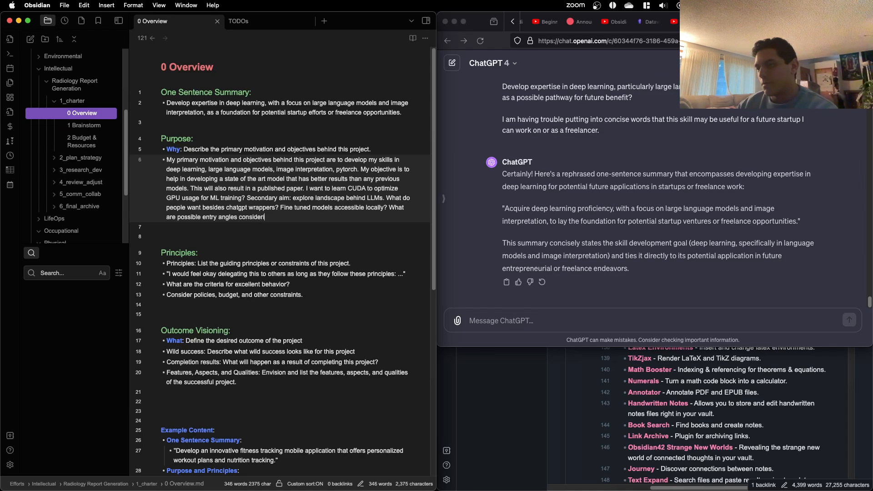
{"action": "type", "text": " learned from this project?"}
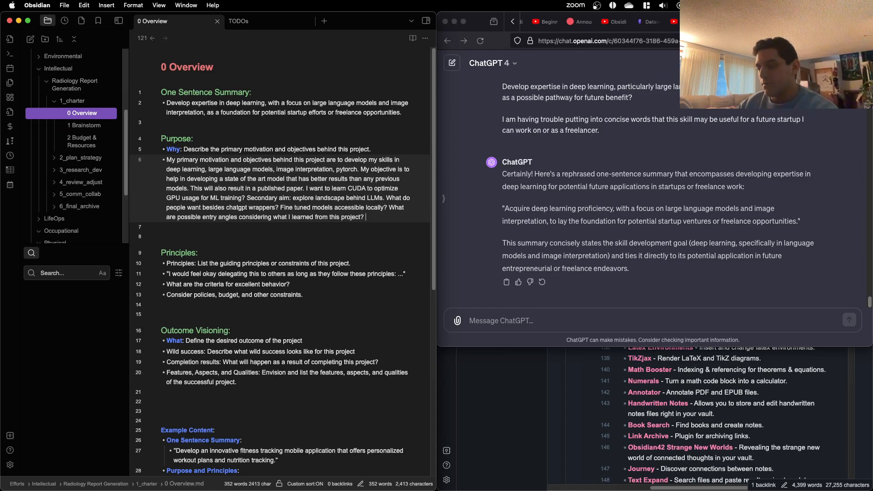
{"action": "type", "text": " This will just be "}
{"action": "type", "text": "a  exploration so t"}
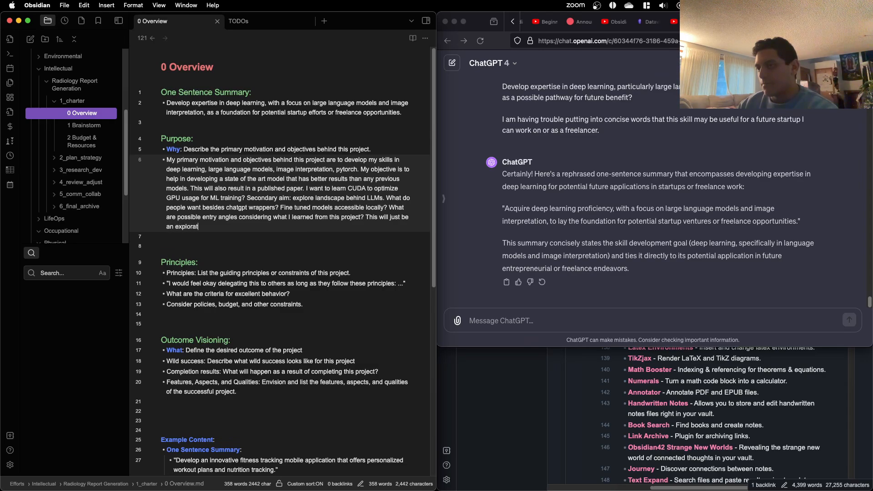
Step: Finish the Purpose bullet with "This will just be an exploration to see if this is an area worth exploring."
{"action": "key", "text": "BackSpace"}
{"action": "key", "text": "BackSpace"}
{"action": "key", "text": "BackSpace"}
{"action": "key", "text": "BackSpace"}
{"action": "type", "text": "to "}
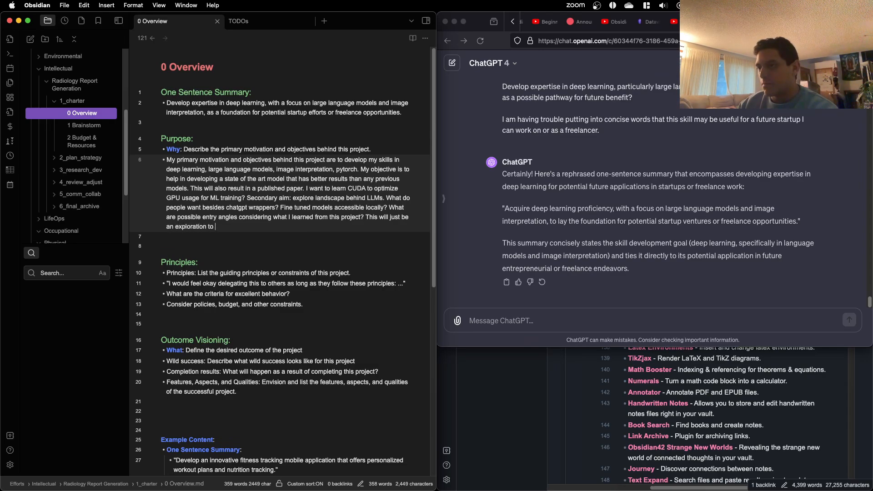
{"action": "type", "text": "see if this is an areas worth exploring."}
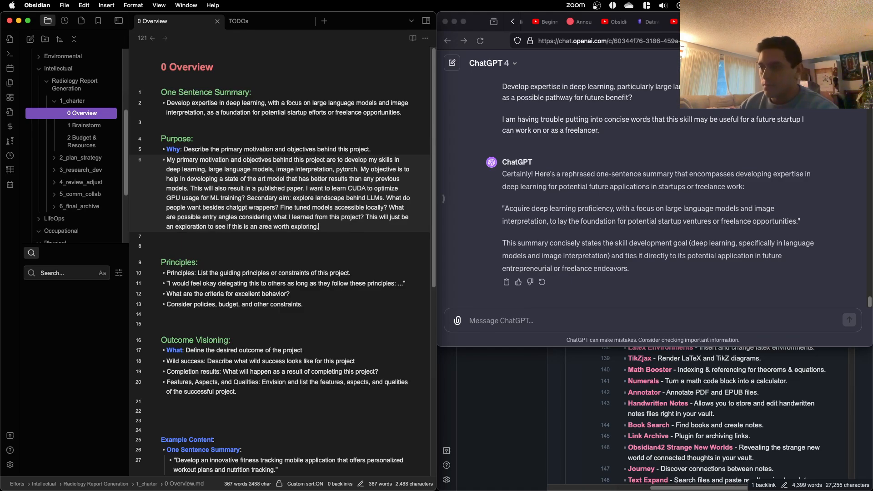
Step: Copy the whole Purpose section, from its heading through the end of the motivation bullet
{"action": "scroll", "coordinate": [209, 108], "scroll_direction": "down", "scroll_amount": 2}
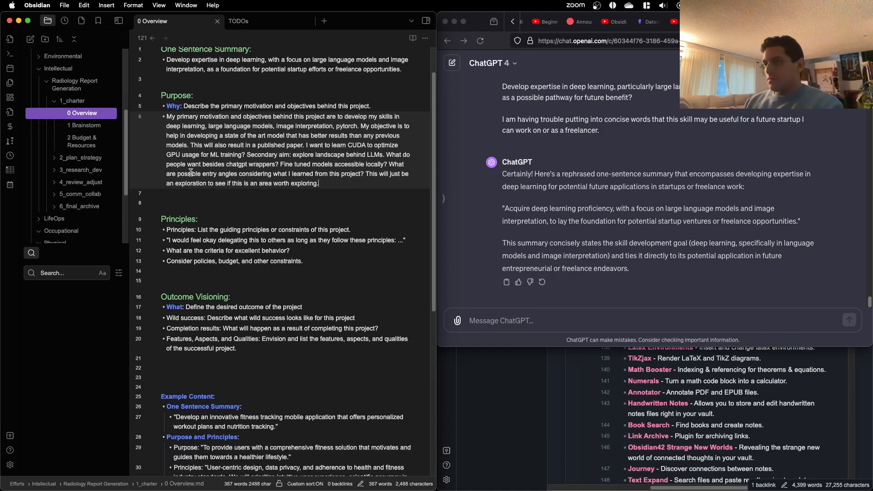
{"action": "left_click_drag", "start_coordinate": [320, 183], "coordinate": [161, 94]}
{"action": "key", "text": "super+c"}
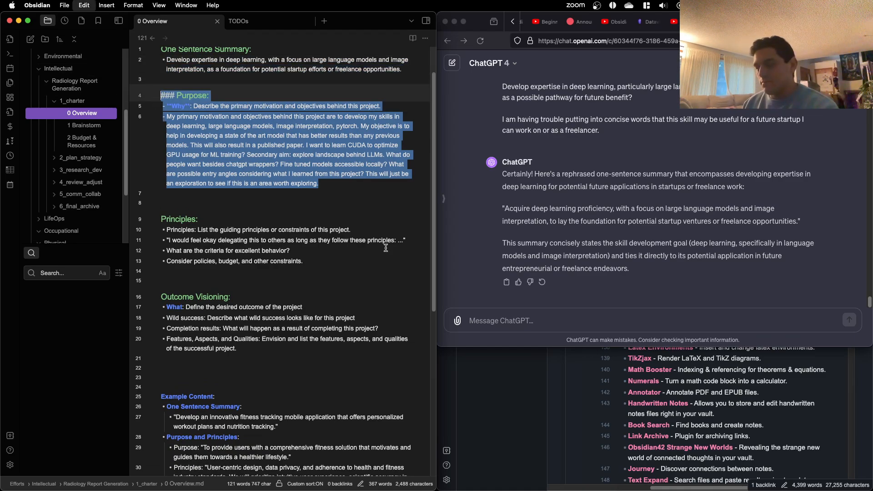
Step: Switch to ChatGPT and send "Can you review my text for purpose:" followed by a blank line and the copied Purpose section
{"action": "left_click", "coordinate": [588, 320]}
{"action": "type", "text": "Can"}
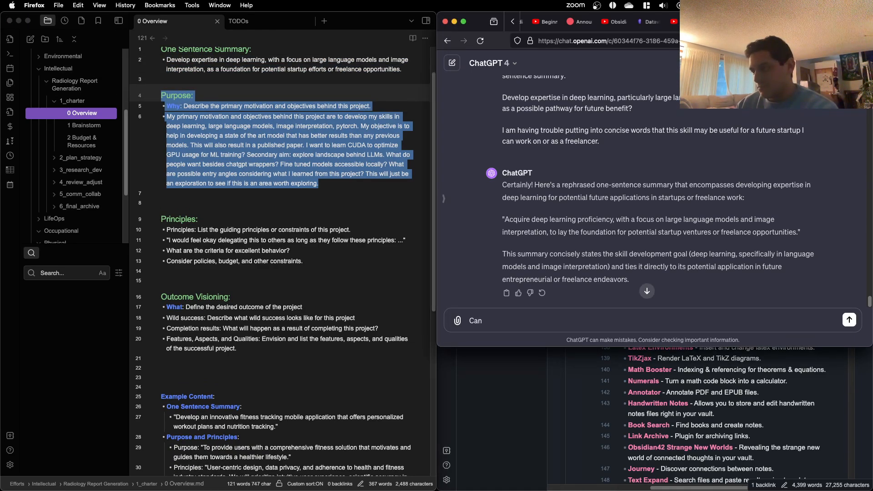
{"action": "type", "text": " you help m"}
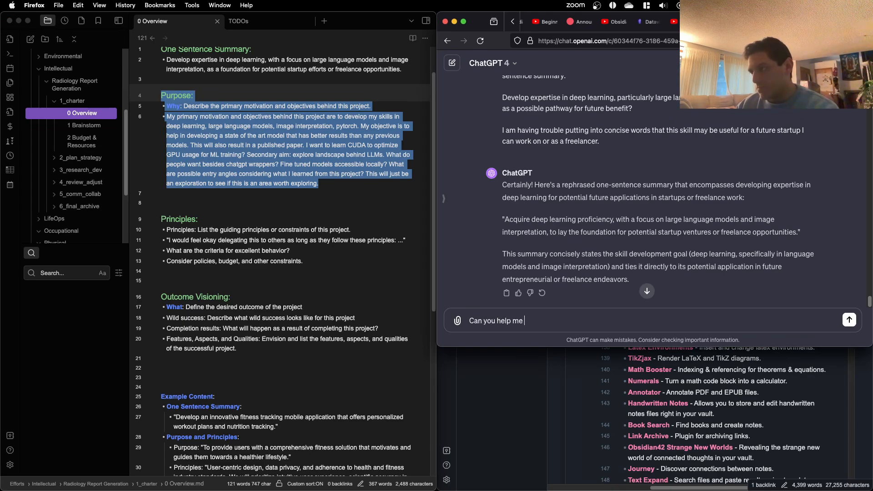
{"action": "type", "text": "e"}
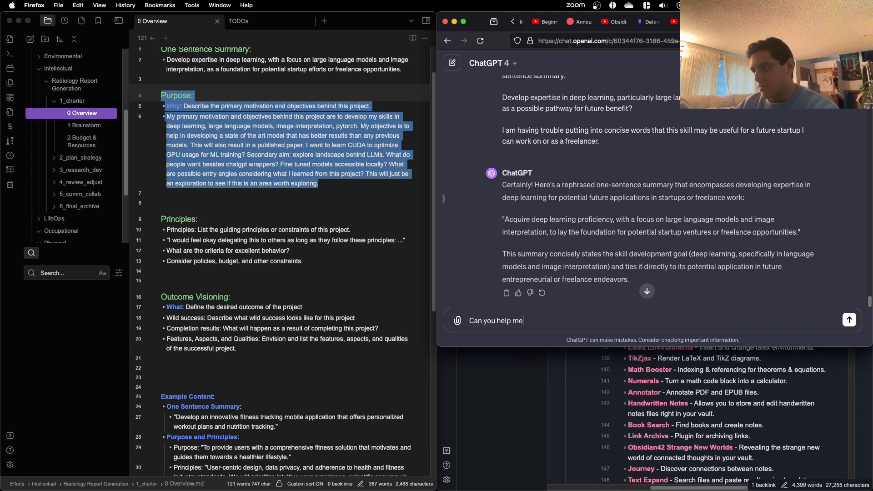
{"action": "key", "text": "BackSpace"}
{"action": "key", "text": "BackSpace"}
{"action": "key", "text": "BackSpace"}
{"action": "key", "text": "BackSpace"}
{"action": "key", "text": "BackSpace"}
{"action": "key", "text": "BackSpace"}
{"action": "key", "text": "BackSpace"}
{"action": "type", "text": "review my"}
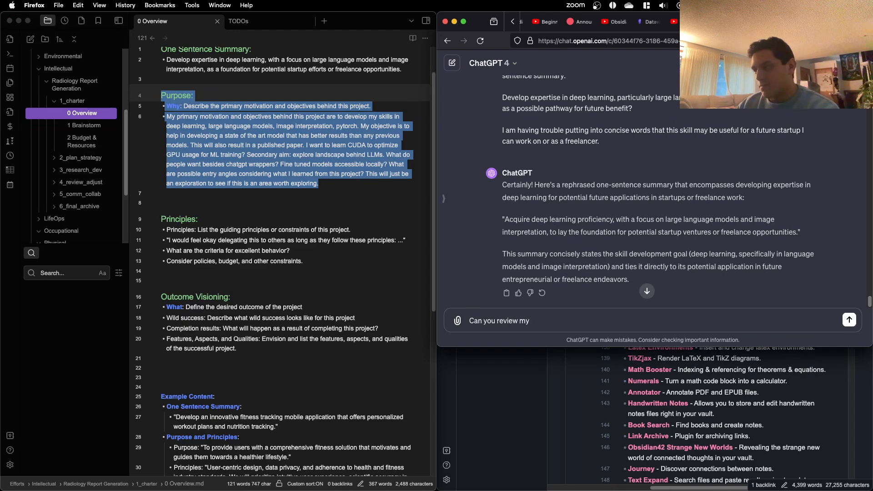
{"action": "type", "text": " suggest"}
{"action": "key", "text": "BackSpace"}
{"action": "key", "text": "BackSpace"}
{"action": "key", "text": "BackSpace"}
{"action": "key", "text": "BackSpace"}
{"action": "key", "text": "BackSpace"}
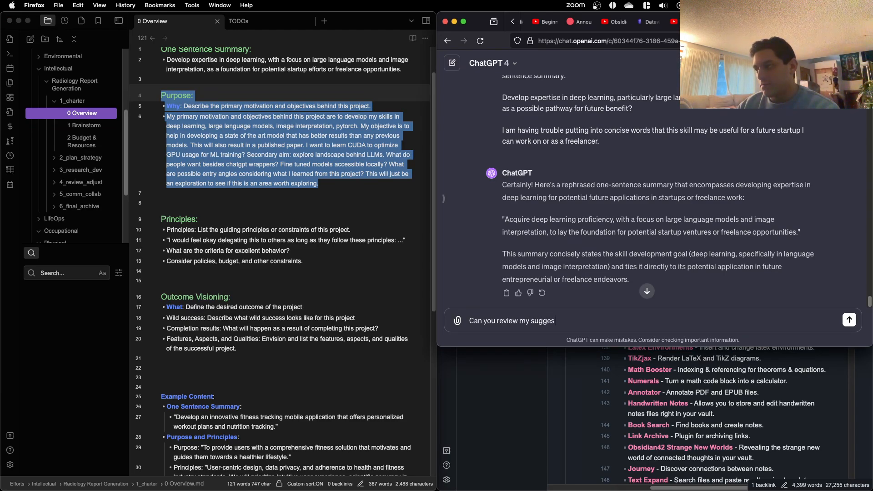
{"action": "key", "text": "BackSpace"}
{"action": "key", "text": "BackSpace"}
{"action": "type", "text": "text for"}
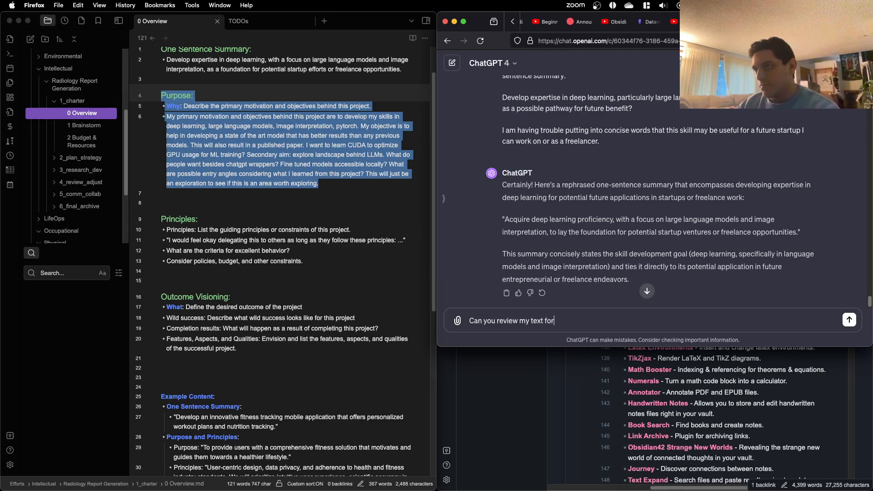
{"action": "type", "text": " purpose:"}
{"action": "key", "text": "shift+Return"}
{"action": "key", "text": "shift+Return"}
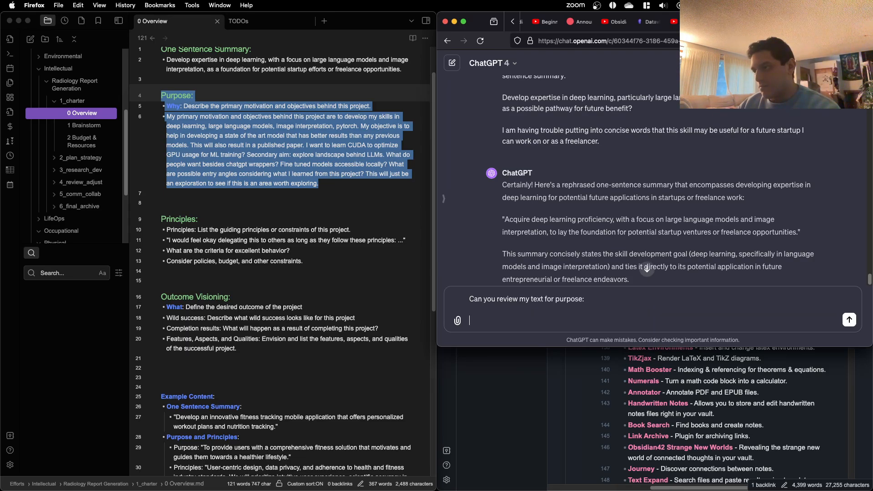
{"action": "key", "text": "super+v"}
{"action": "key", "text": "Return"}
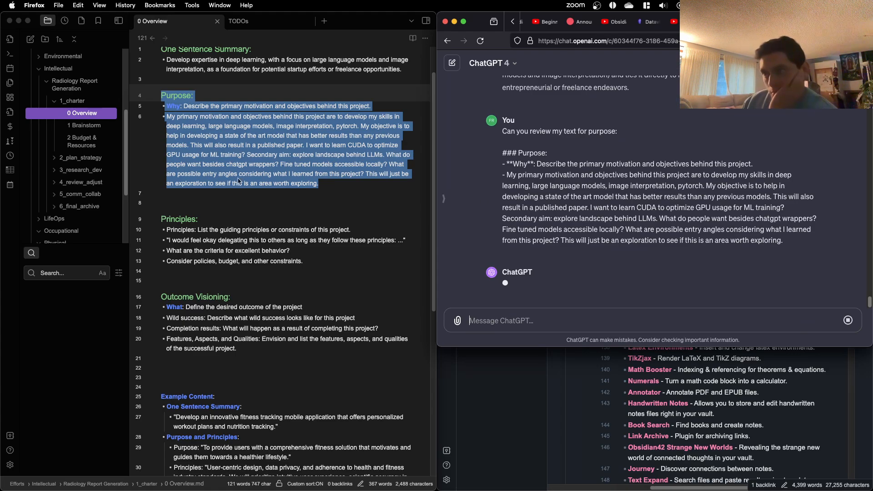
Step: Select both revised bullets in ChatGPT's reply, from the core motivation through the secondary objective, for copying
{"action": "left_click", "coordinate": [233, 203]}
{"action": "left_click", "coordinate": [232, 203]}
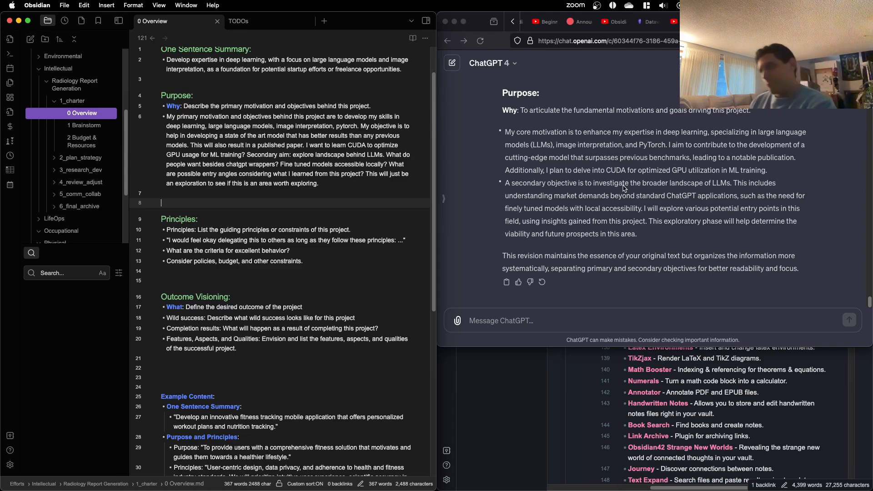
{"action": "left_click", "coordinate": [649, 238]}
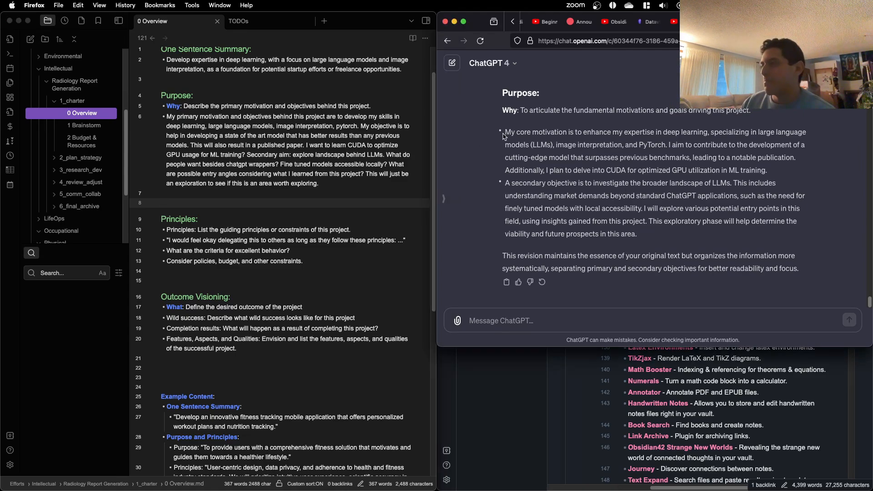
{"action": "left_click_drag", "start_coordinate": [505, 132], "coordinate": [637, 235]}
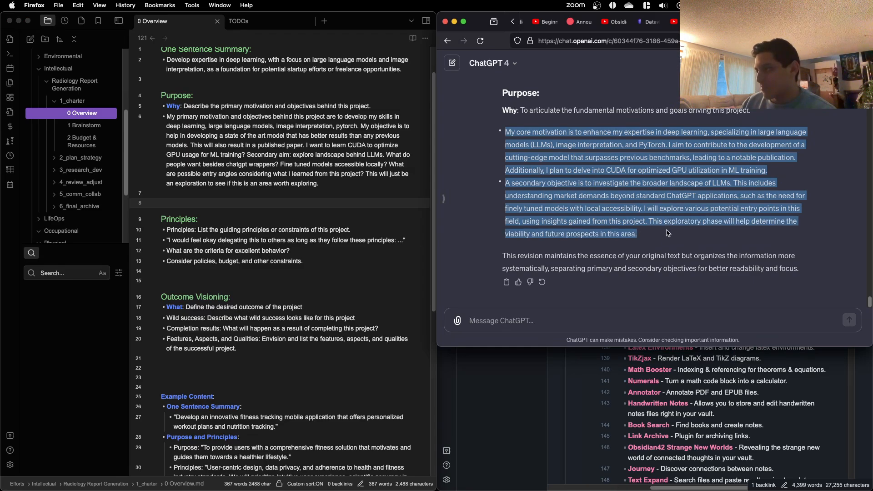
Step: Switch to the Obsidian overview and paste the two revised bullets between the Why prompt and the original bullet, with blank lines before the original
{"action": "left_click", "coordinate": [256, 172]}
{"action": "left_click", "coordinate": [401, 104]}
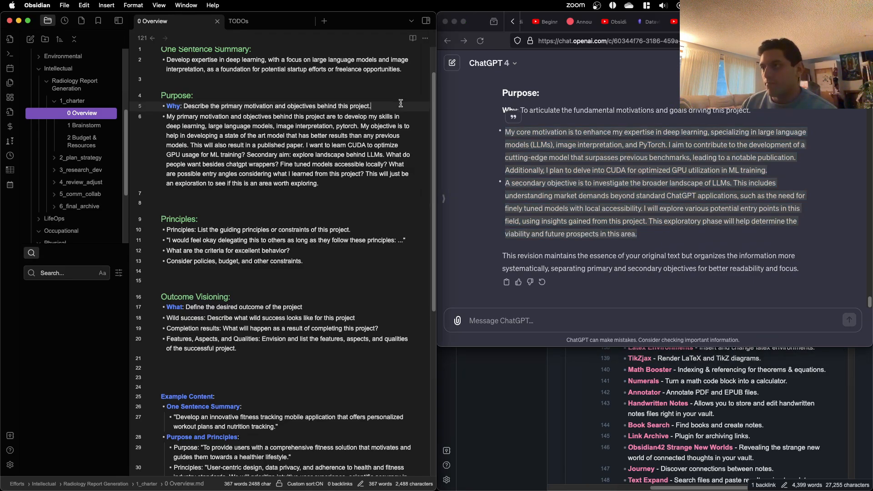
{"action": "key", "text": "Return"}
{"action": "key", "text": "Return"}
{"action": "key", "text": "Return"}
{"action": "key", "text": "Up"}
{"action": "key", "text": "Up"}
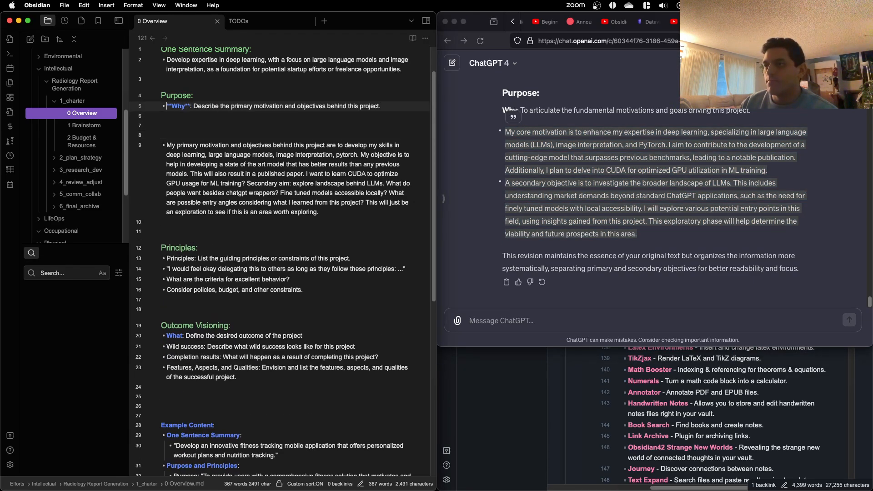
{"action": "key", "text": "super+v"}
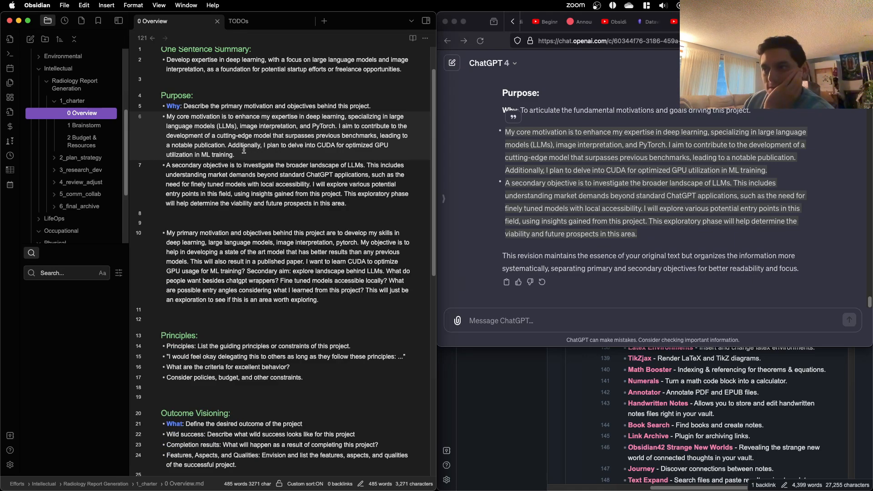
Step: Replace the word "core" with "main" in the first revised Purpose bullet
{"action": "left_click", "coordinate": [247, 154]}
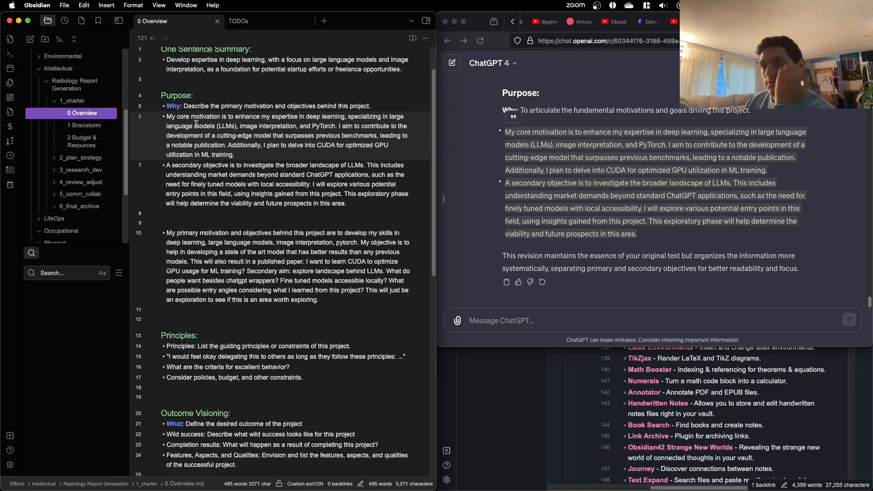
{"action": "double_click", "coordinate": [180, 118]}
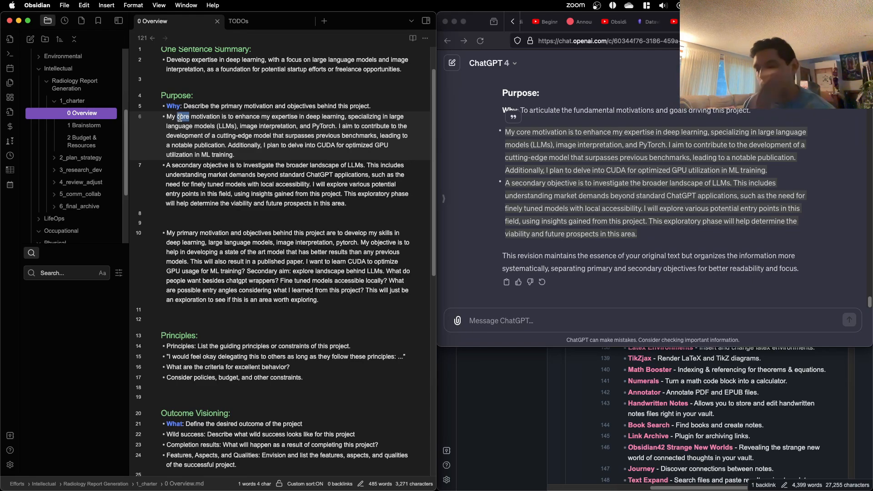
{"action": "type", "text": "main"}
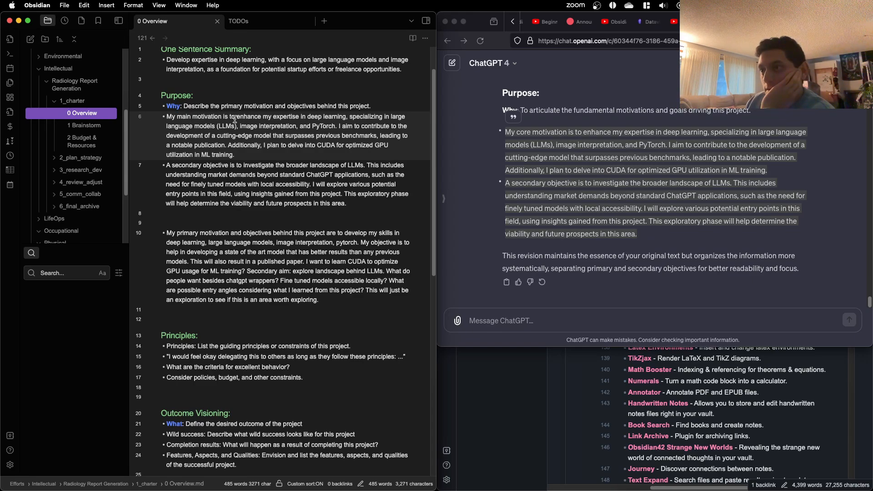
Step: Replace "specializing in" with "with a focus on" in the first revised Purpose bullet
{"action": "double_click", "coordinate": [360, 117]}
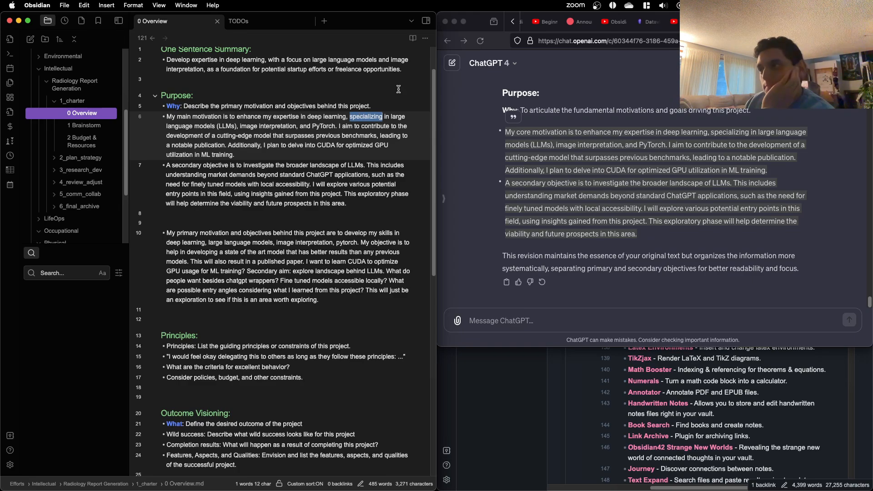
{"action": "type", "text": "with a focus"}
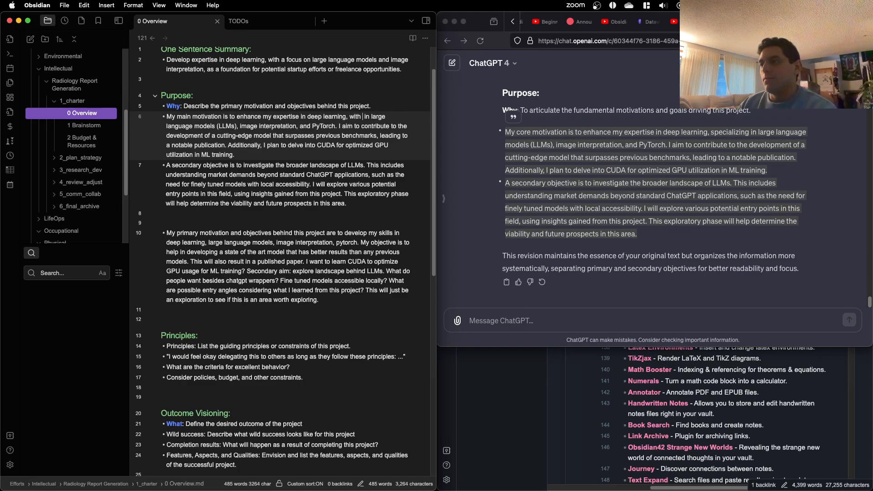
{"action": "type", "text": "on"}
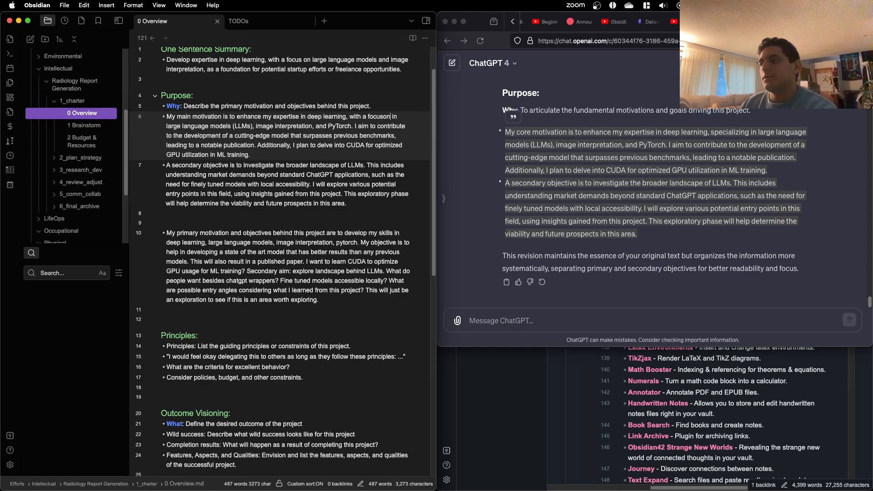
{"action": "key", "text": "BackSpace"}
{"action": "key", "text": "BackSpace"}
{"action": "type", "text": "on"}
{"action": "key", "text": "Delete"}
{"action": "key", "text": "Delete"}
{"action": "key", "text": "Delete"}
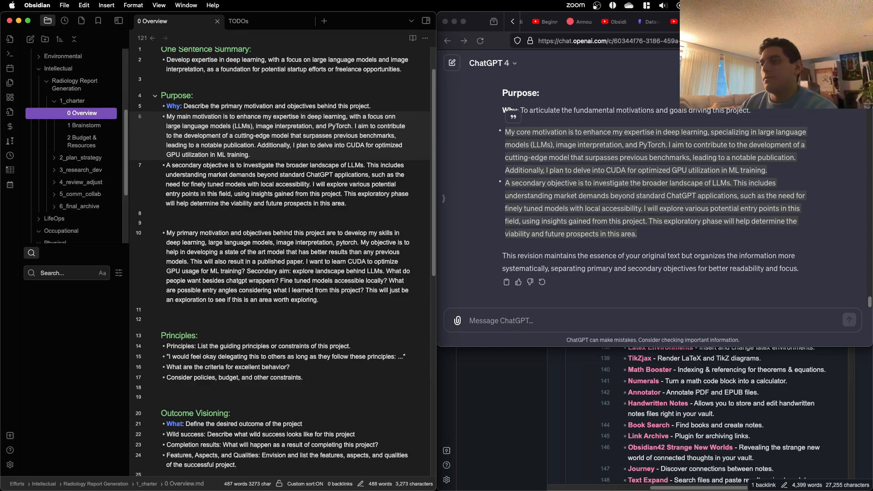
{"action": "key", "text": "Delete"}
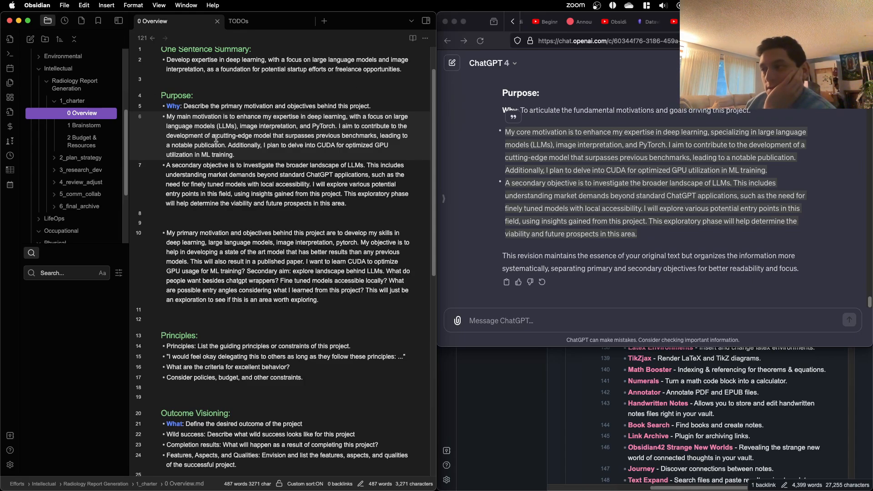
Step: Delete the sentence about delving into CUDA for GPU utilization from the end of the first revised bullet
{"action": "left_click_drag", "start_coordinate": [242, 153], "coordinate": [228, 147]}
{"action": "key", "text": "super+c"}
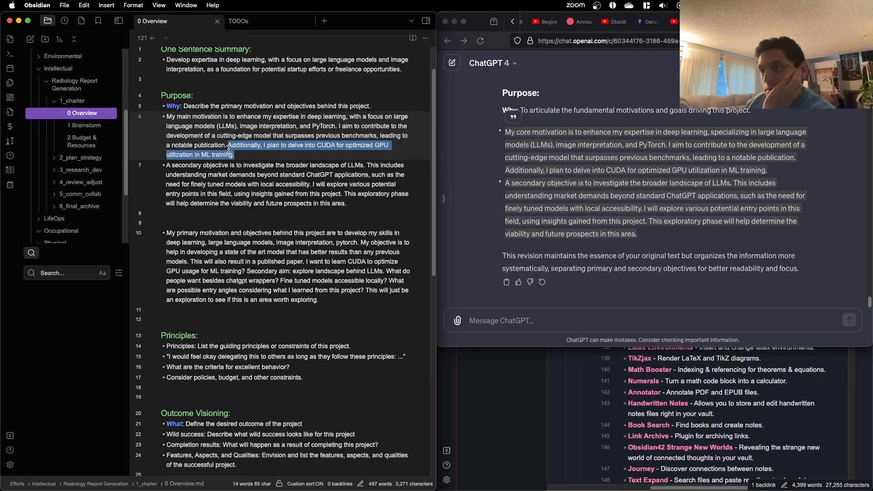
{"action": "key", "text": "BackSpace"}
{"action": "key", "text": "BackSpace"}
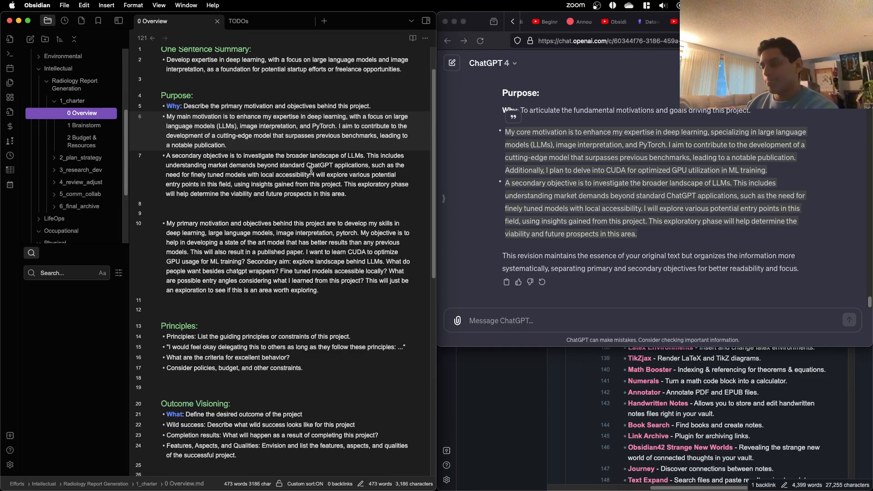
Step: Add a third Purpose bullet reading "A third possible objective is to delve into CUDA for optimized GPU utilization in ML training."
{"action": "left_click", "coordinate": [358, 193]}
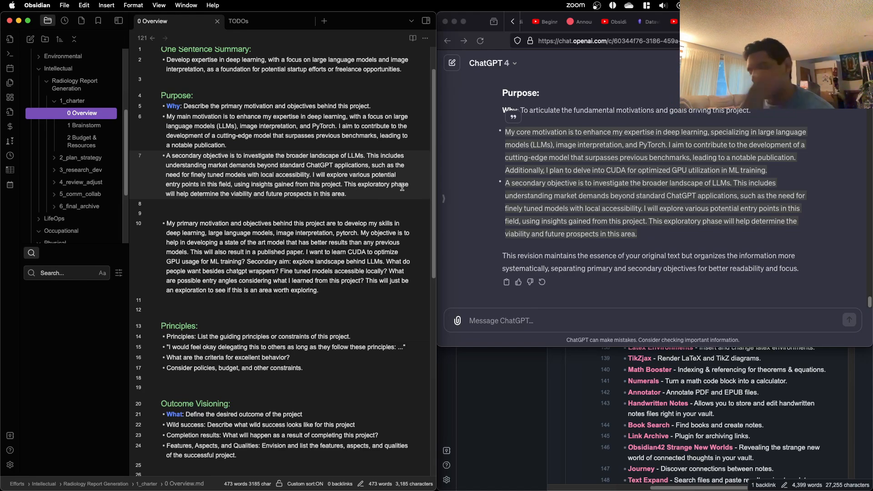
{"action": "key", "text": "Return"}
{"action": "type", "text": "A th"}
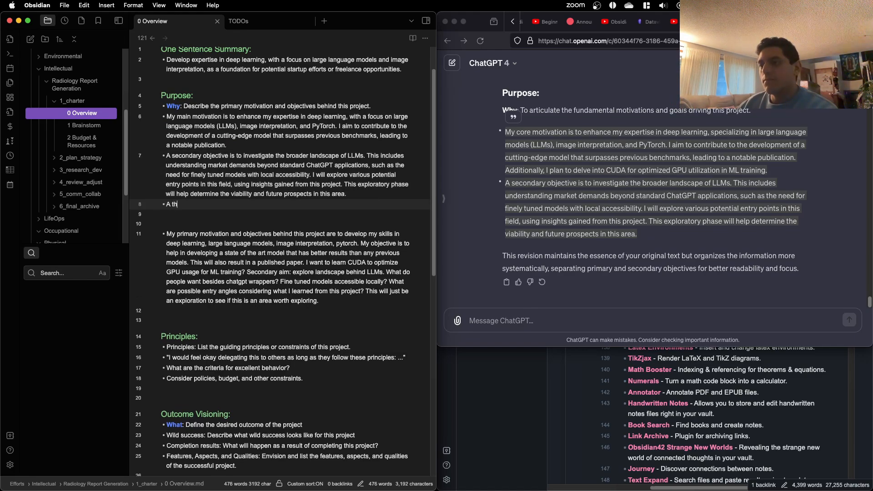
{"action": "type", "text": "ird possible objectiv"}
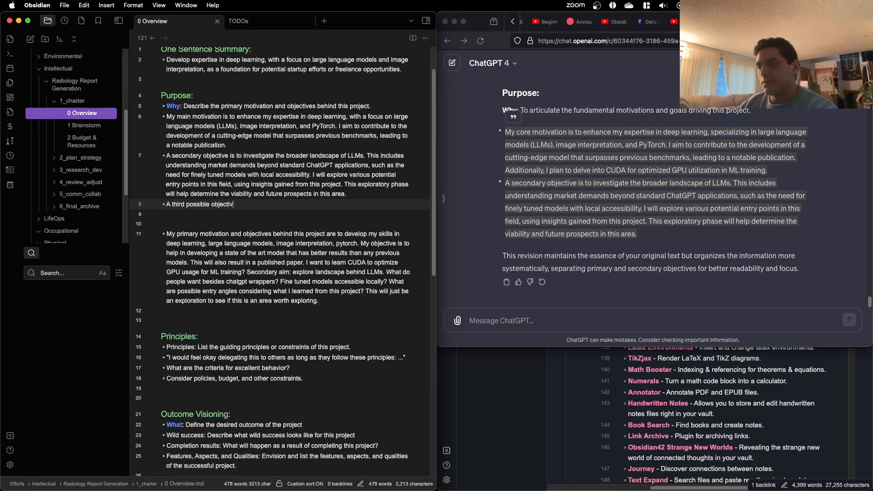
{"action": "type", "text": "e is to"}
{"action": "key", "text": "super+v"}
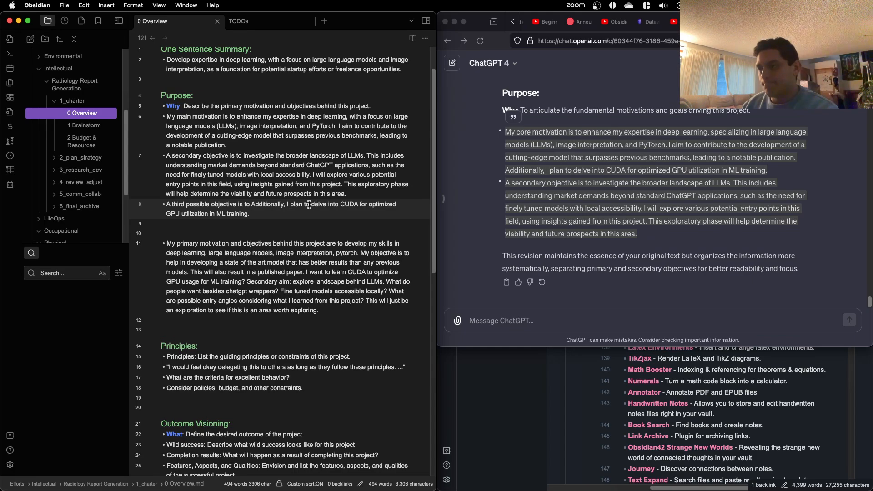
{"action": "left_click_drag", "start_coordinate": [310, 205], "coordinate": [253, 203]}
{"action": "key", "text": "BackSpace"}
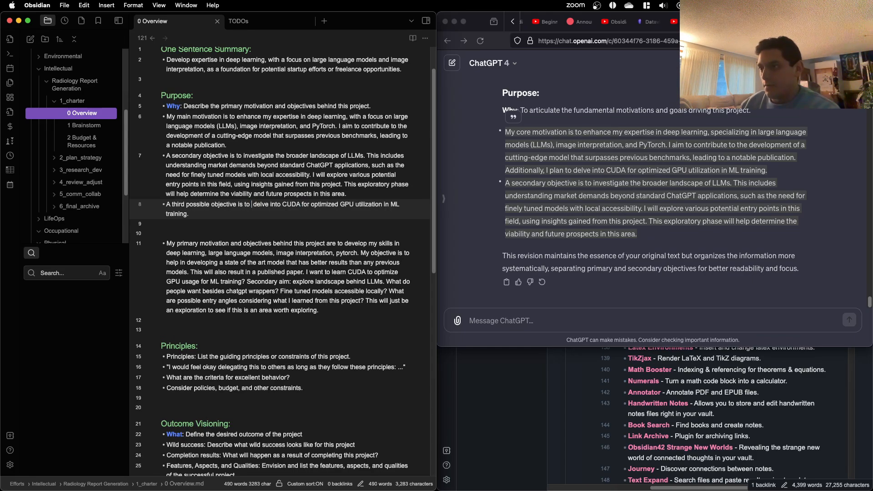
{"action": "key", "text": "BackSpace"}
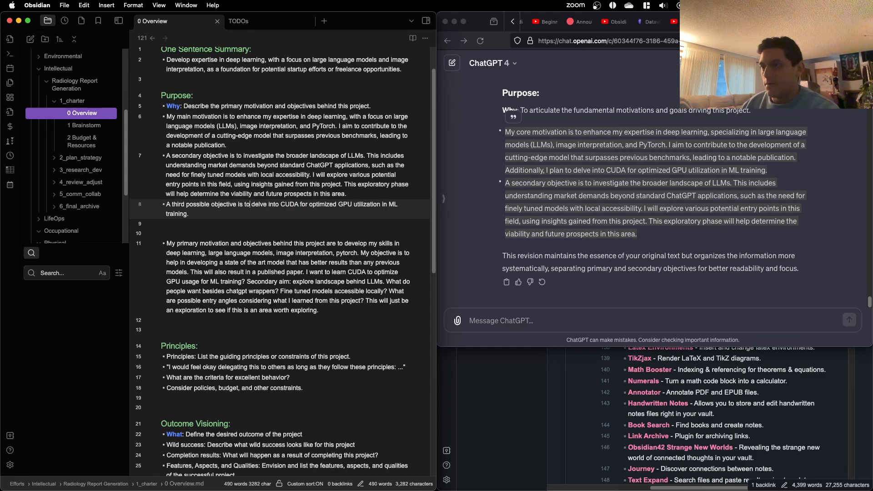
Step: Make the third Purpose bullet begin with "If relevant, a third possible objective", with the "a" in lower case
{"action": "left_click", "coordinate": [167, 204]}
{"action": "type", "text": "If relevant"}
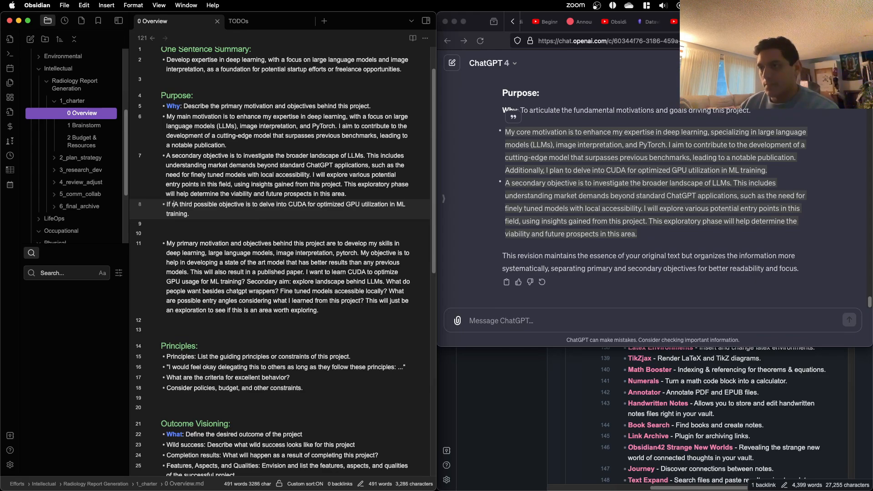
{"action": "type", "text": ","}
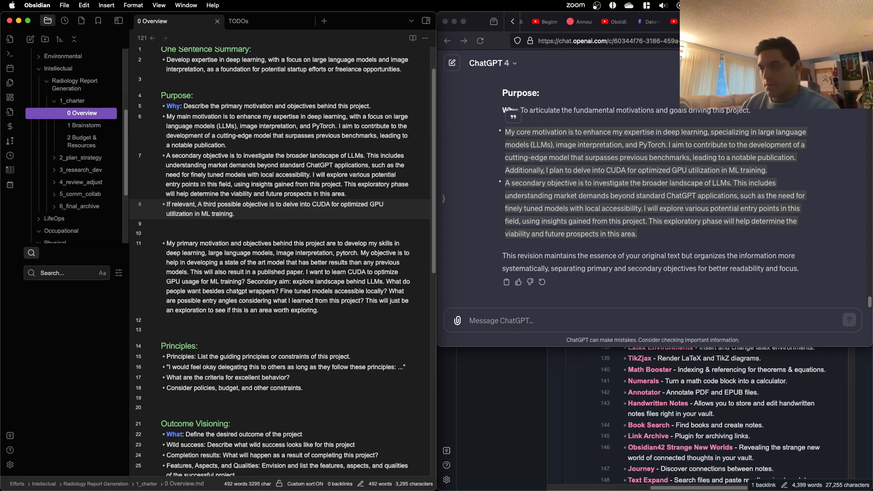
{"action": "key", "text": "Delete"}
{"action": "type", "text": "a"}
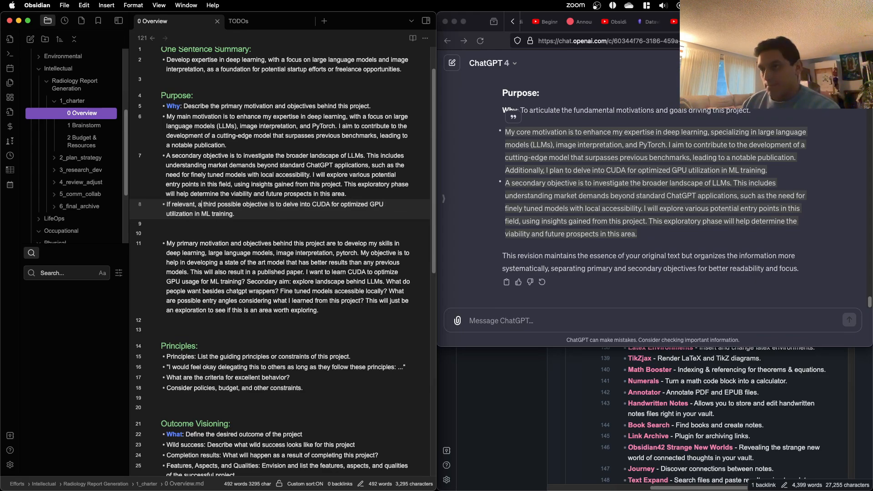
{"action": "left_click", "coordinate": [305, 207]}
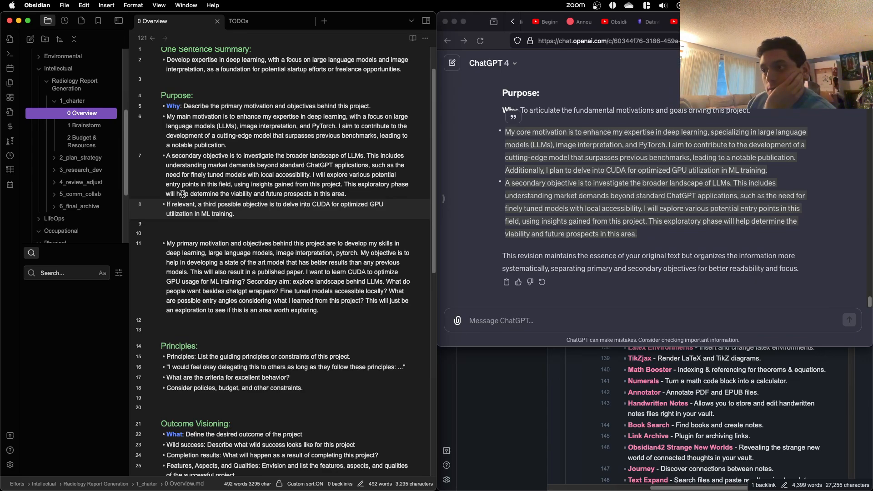
Step: Delete the original "My primary motivation" bullet and its surplus blank lines, leaving one blank line before the Principles heading
{"action": "double_click", "coordinate": [313, 272]}
{"action": "left_click", "coordinate": [313, 268]}
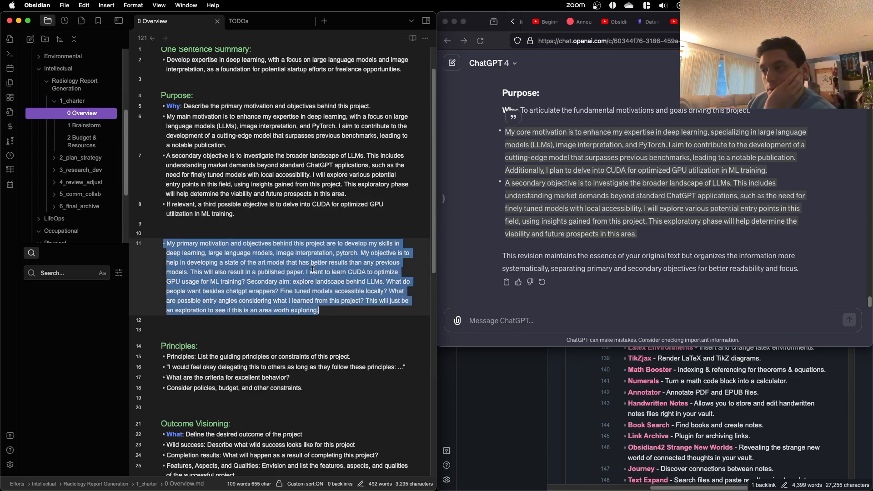
{"action": "scroll", "coordinate": [319, 241], "scroll_direction": "down", "scroll_amount": 1}
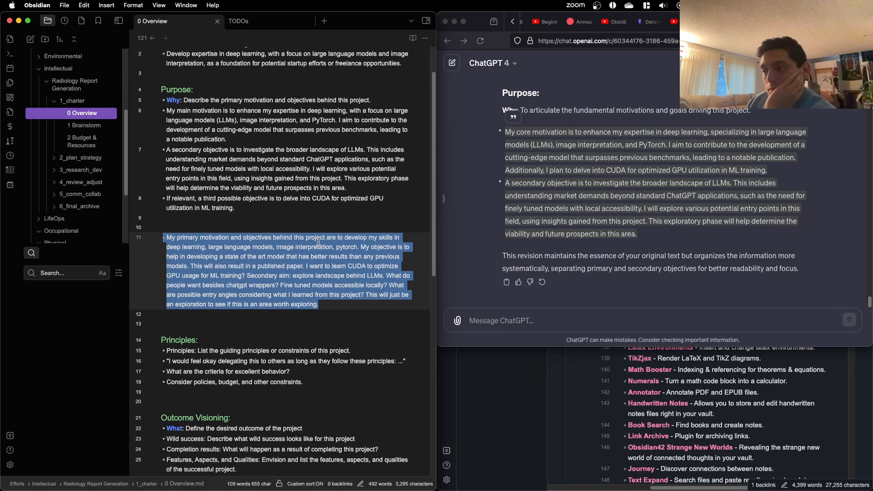
{"action": "key", "text": "BackSpace"}
{"action": "key", "text": "BackSpace"}
{"action": "key", "text": "BackSpace"}
{"action": "key", "text": "BackSpace"}
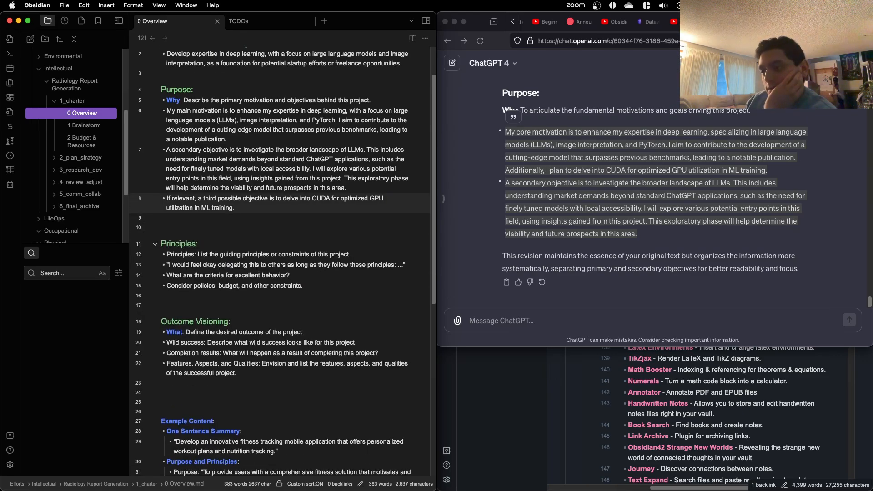
{"action": "key", "text": "BackSpace"}
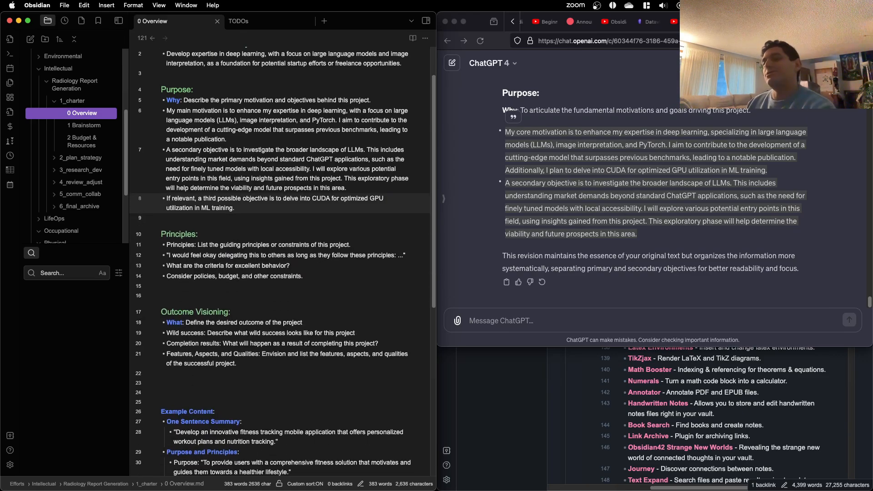
Step: Insert two extra blank lines between the last Principles prompt and the Outcome Visioning heading
{"action": "scroll", "coordinate": [313, 236], "scroll_direction": "up", "scroll_amount": 3}
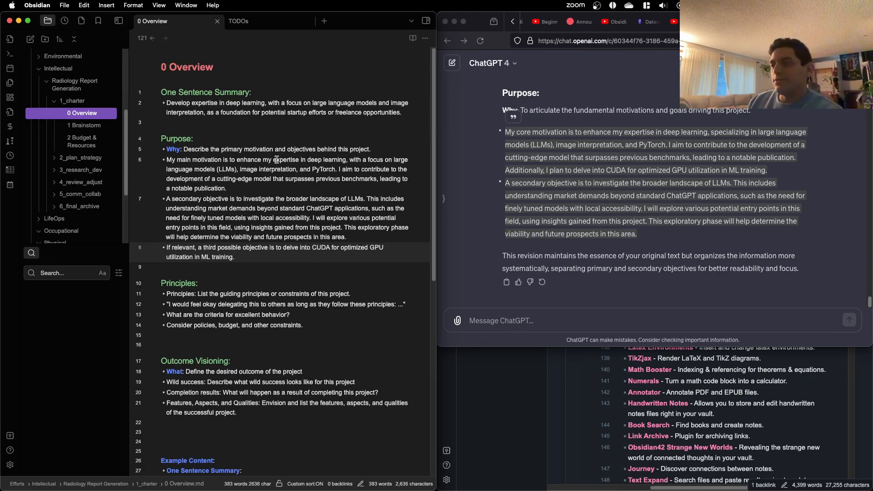
{"action": "scroll", "coordinate": [275, 160], "scroll_direction": "down", "scroll_amount": 1}
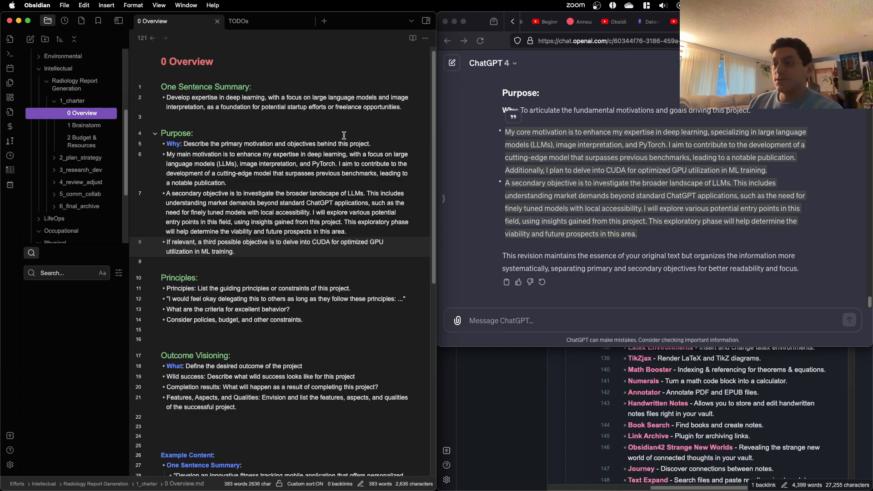
{"action": "scroll", "coordinate": [344, 137], "scroll_direction": "down", "scroll_amount": 3}
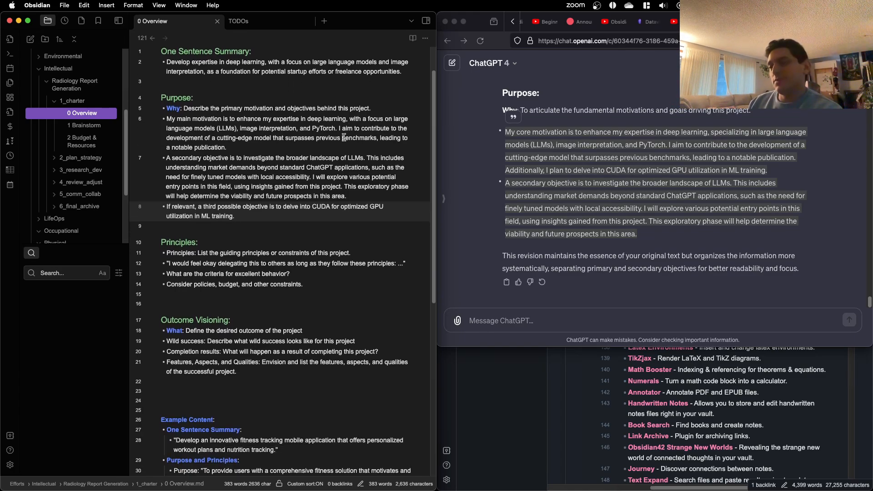
{"action": "scroll", "coordinate": [345, 137], "scroll_direction": "down", "scroll_amount": 1}
{"action": "scroll", "coordinate": [344, 137], "scroll_direction": "down", "scroll_amount": 1}
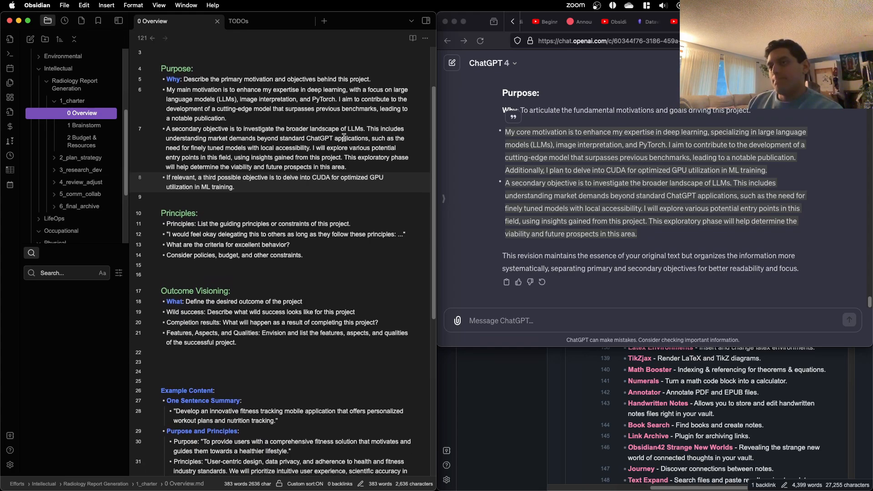
{"action": "scroll", "coordinate": [345, 137], "scroll_direction": "down", "scroll_amount": 1}
{"action": "left_click", "coordinate": [312, 257]}
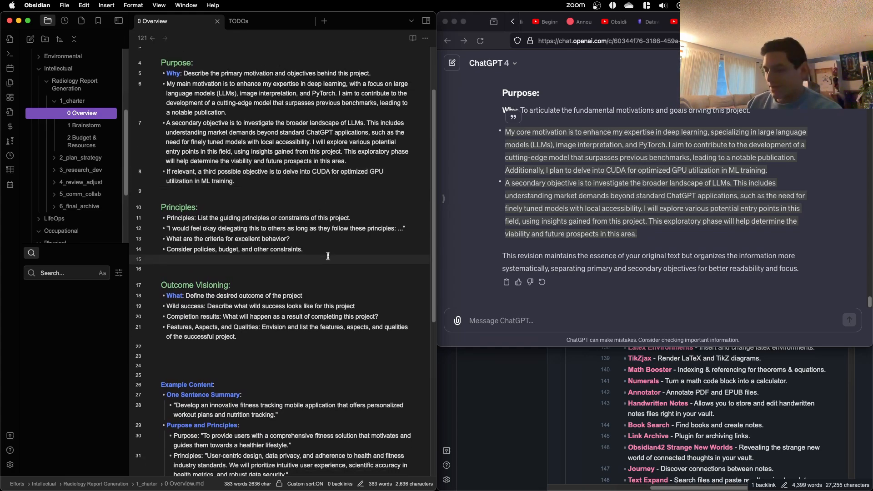
{"action": "key", "text": "Return"}
{"action": "key", "text": "Return"}
{"action": "key", "text": "Up"}
{"action": "key", "text": "Up"}
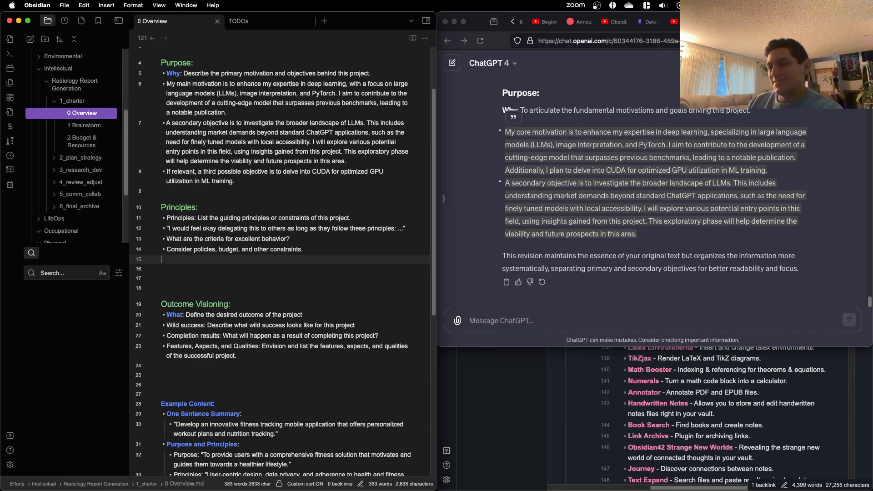
Step: Insert one more blank line under the Principles prompts, leaving the cursor on the second empty line below them
{"action": "scroll", "coordinate": [333, 244], "scroll_direction": "down", "scroll_amount": 1}
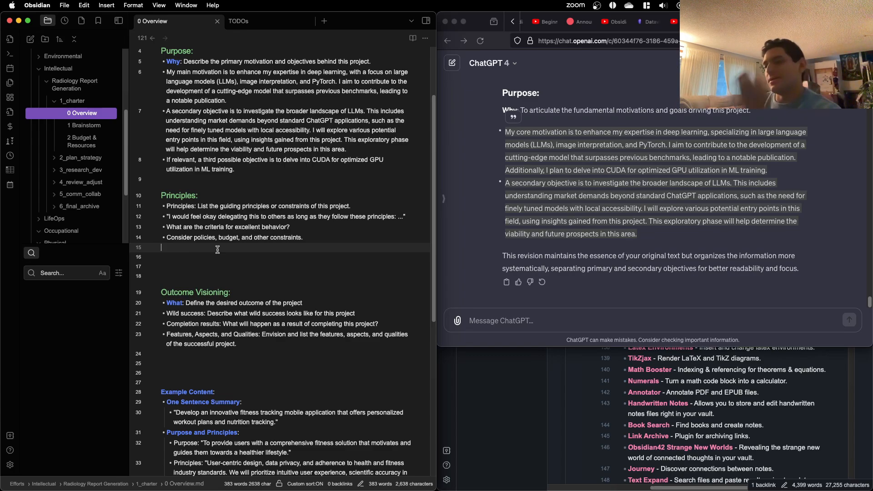
{"action": "double_click", "coordinate": [182, 206]}
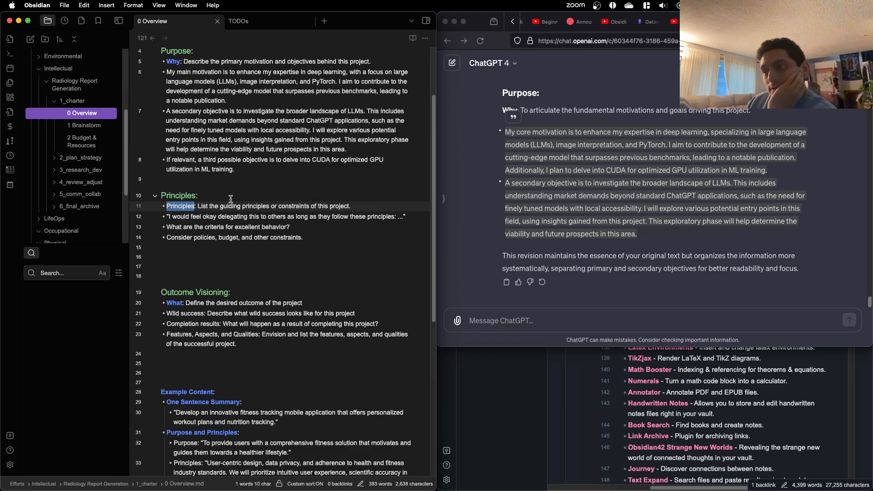
{"action": "left_click", "coordinate": [233, 254]}
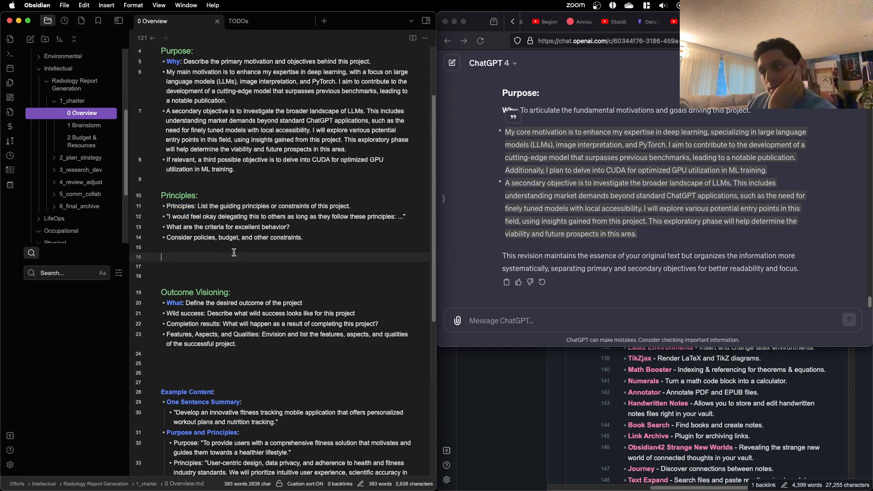
{"action": "key", "text": "Up"}
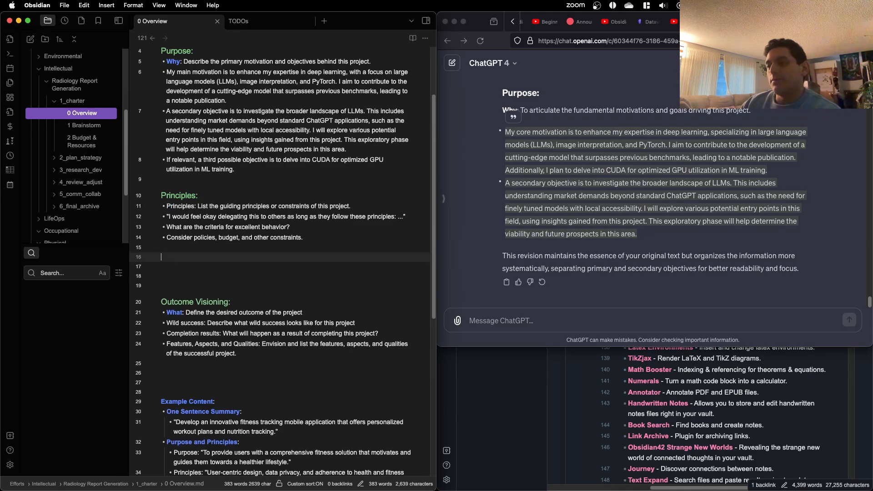
{"action": "key", "text": "Return"}
{"action": "key", "text": "BackSpace"}
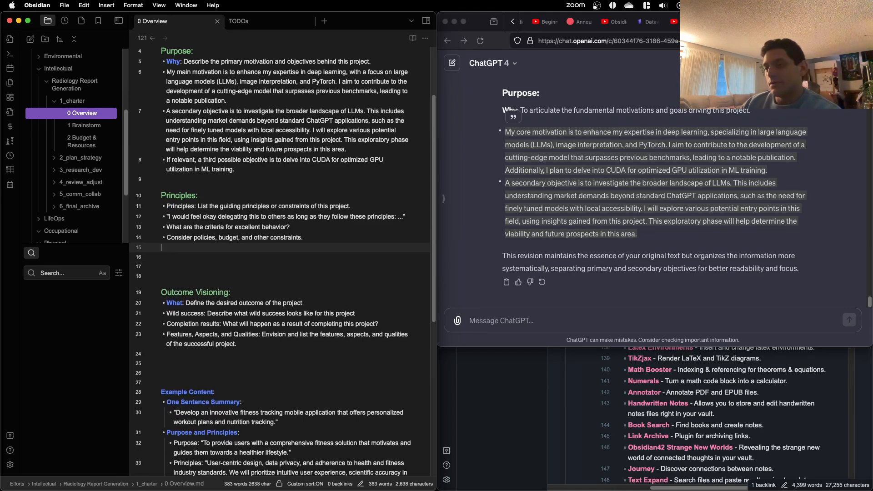
{"action": "key", "text": "Return"}
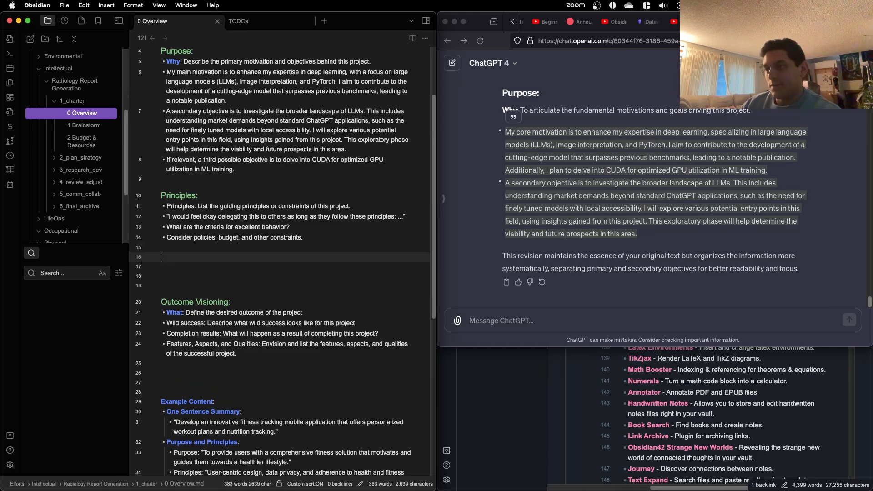
Step: Write below the Principles prompts: "Guiding principles and constraints for this project are to devot 10 productive hours to this project every week."
{"action": "type", "text": "Guiding"}
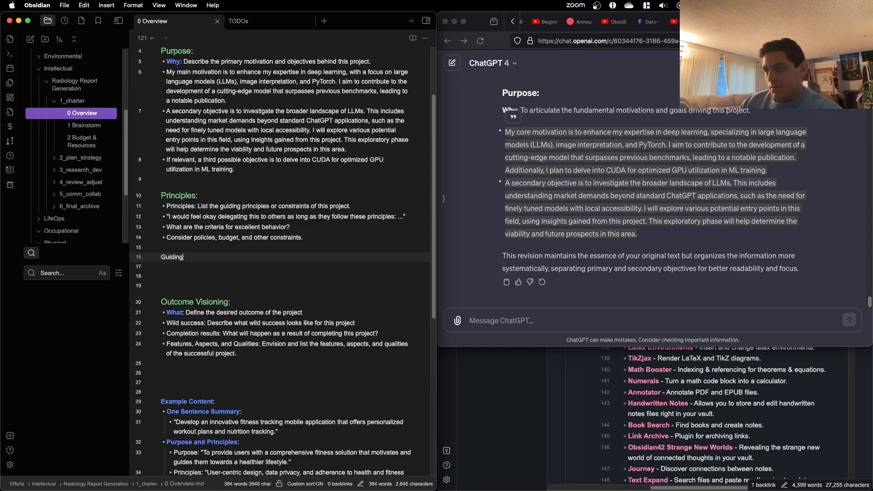
{"action": "type", "text": " principles"}
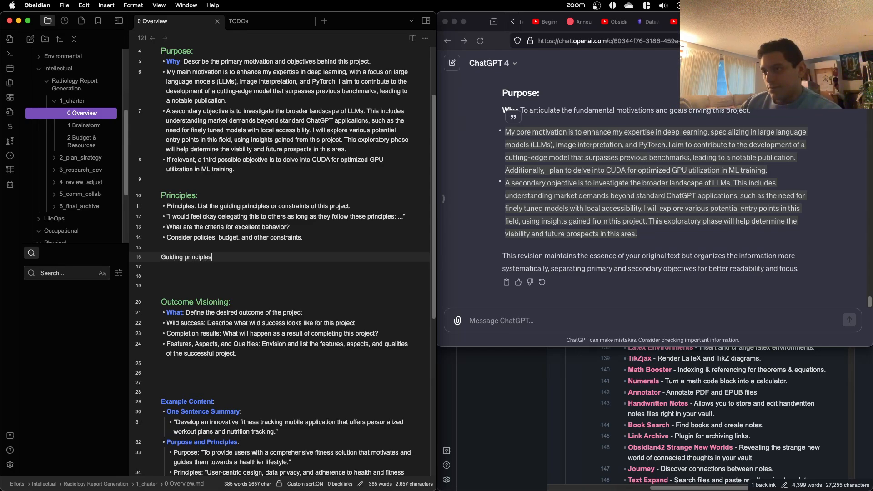
{"action": "type", "text": " and constraints for this proje"}
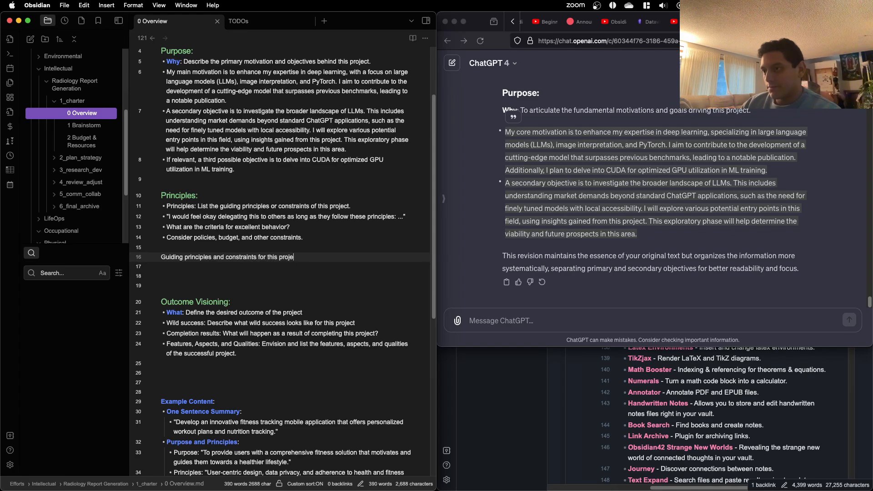
{"action": "type", "text": "ct are to"}
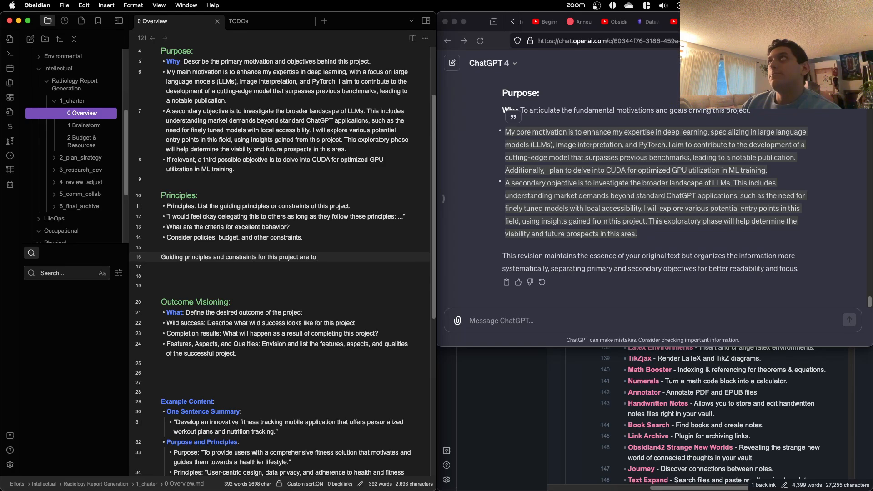
{"action": "type", "text": " devot "}
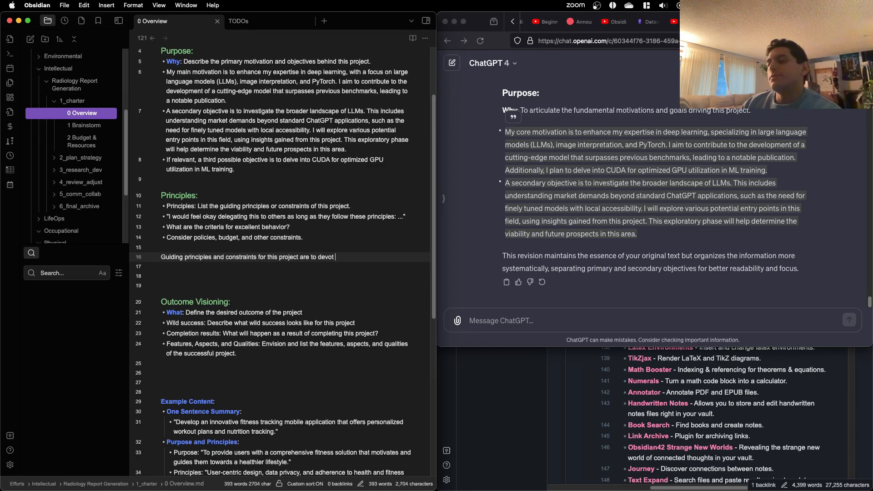
{"action": "type", "text": "10 produ"}
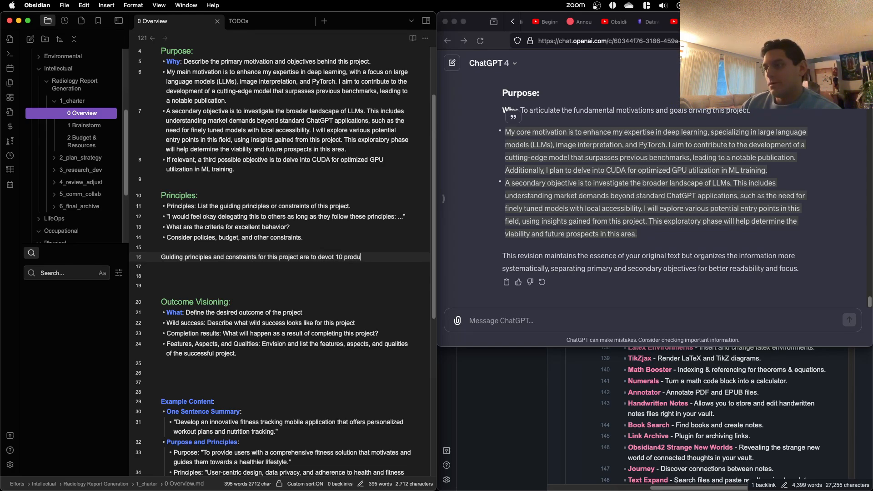
{"action": "type", "text": "ctive hours to this project e"}
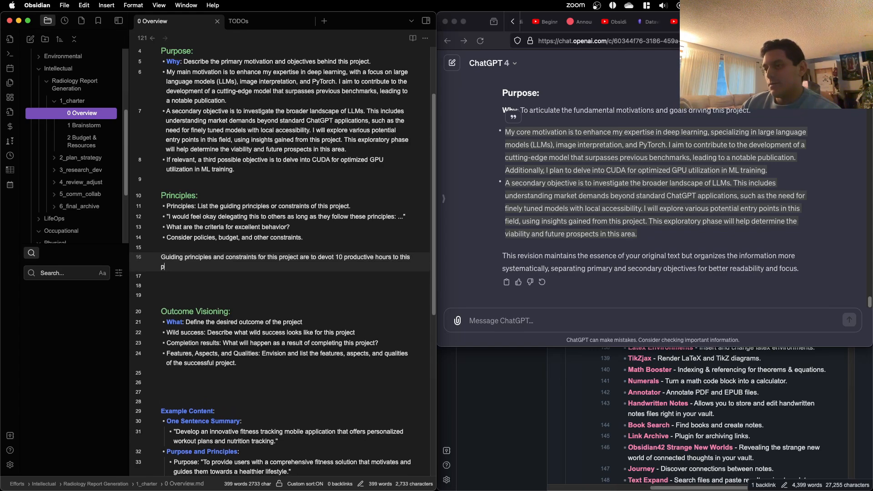
{"action": "type", "text": "very week."}
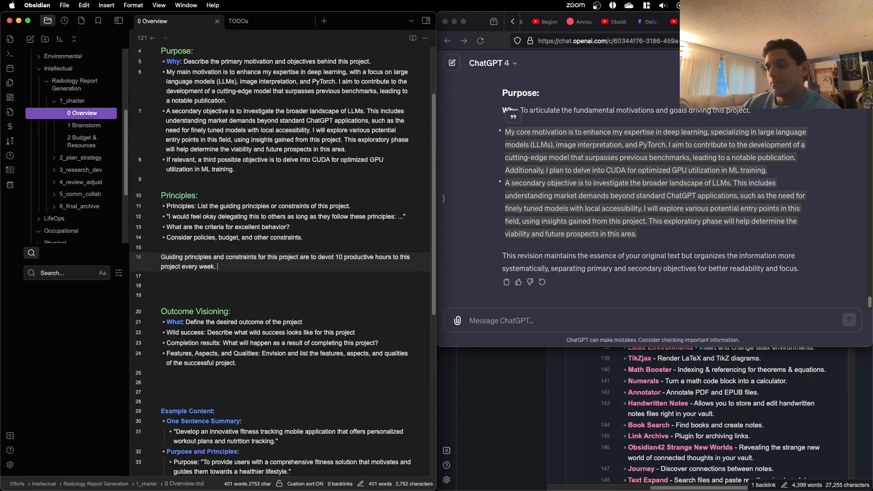
Step: Continue the drafted Principles paragraph with "The aim is to have contribute such that"
{"action": "type", "text": "The aim is to have some"}
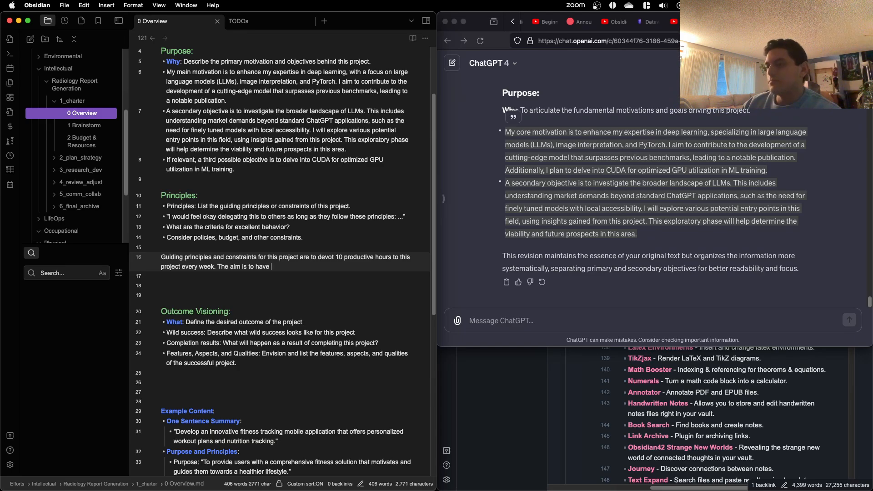
{"action": "key", "text": "BackSpace"}
{"action": "key", "text": "BackSpace"}
{"action": "key", "text": "BackSpace"}
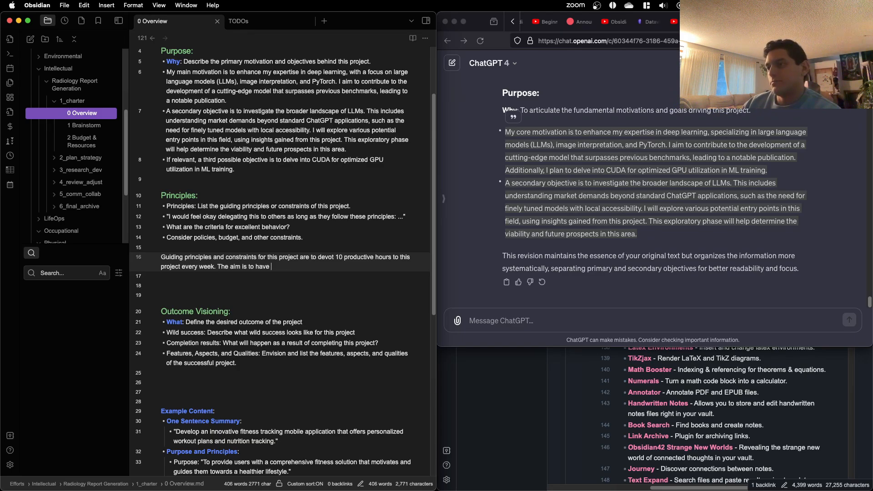
{"action": "type", "text": "contribue"}
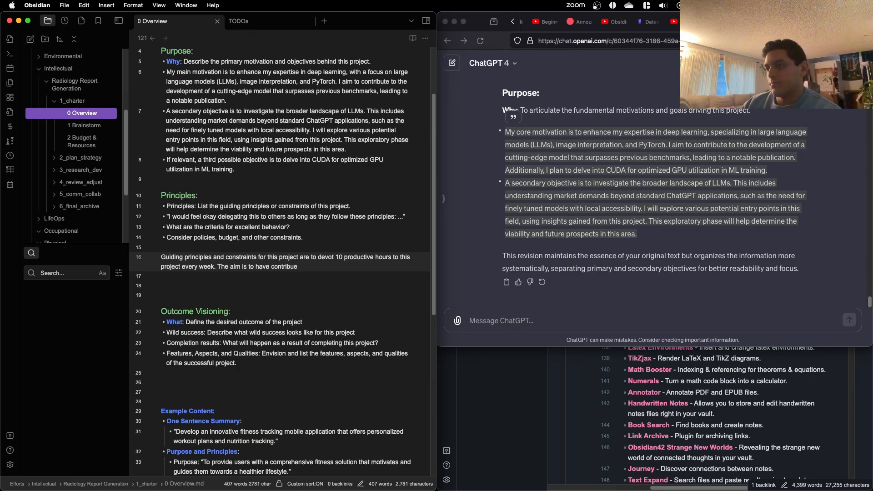
{"action": "key", "text": "BackSpace"}
{"action": "key", "text": "BackSpace"}
{"action": "type", "text": "te such that "}
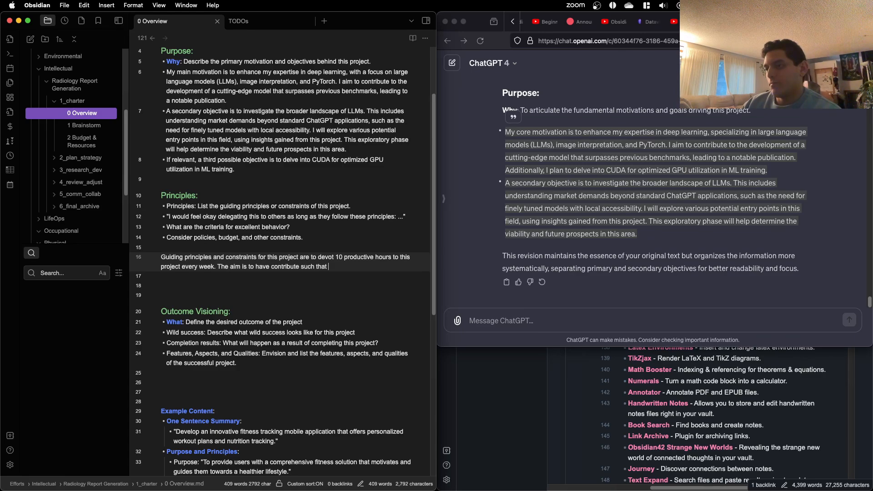
{"action": "type", "text": "we have"}
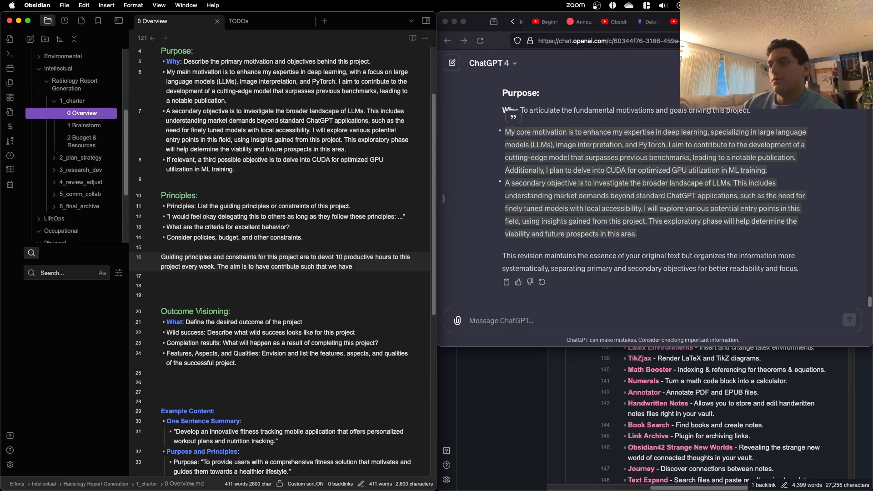
Step: Complete the Principles sentence with "we have a cutting-edge model with a notable publication within 6 months."
{"action": "key", "text": "BackSpace"}
{"action": "key", "text": "BackSpace"}
{"action": "key", "text": "BackSpace"}
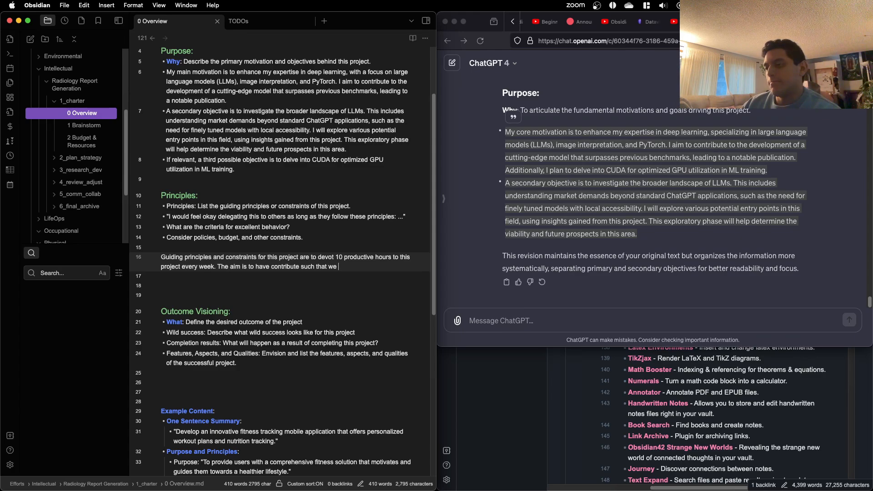
{"action": "type", "text": "have a cutting-edge model "}
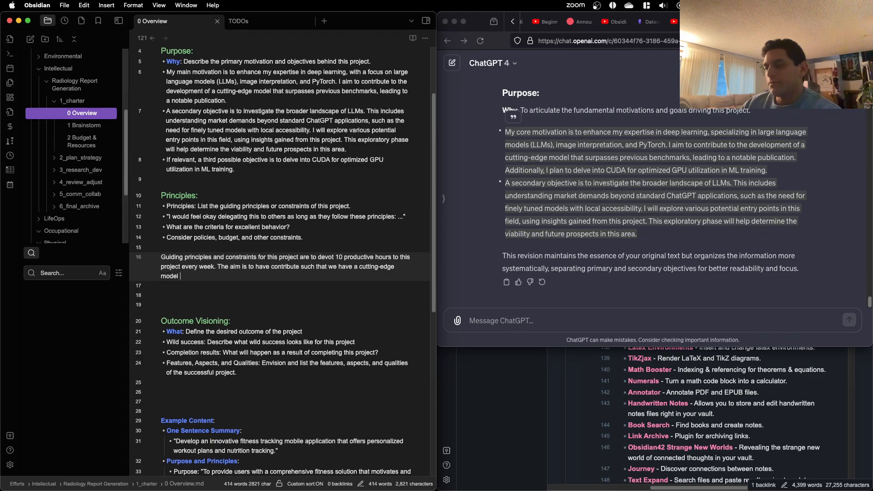
{"action": "type", "text": "with a"}
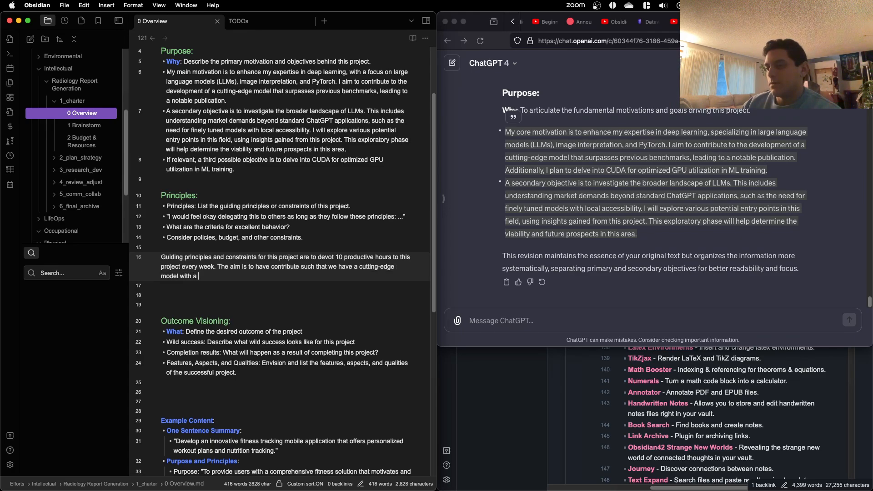
{"action": "type", "text": " notable publication "}
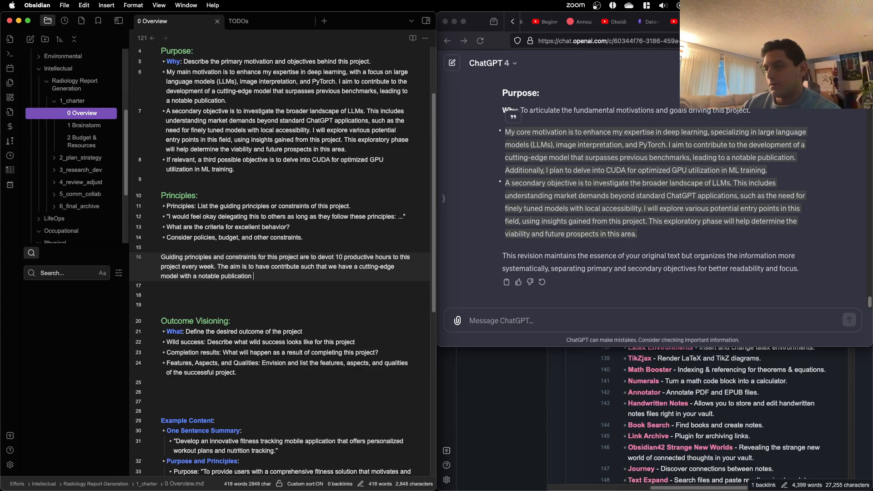
{"action": "type", "text": "w"}
{"action": "key", "text": "BackSpace"}
{"action": "type", "text": "within 6 months."}
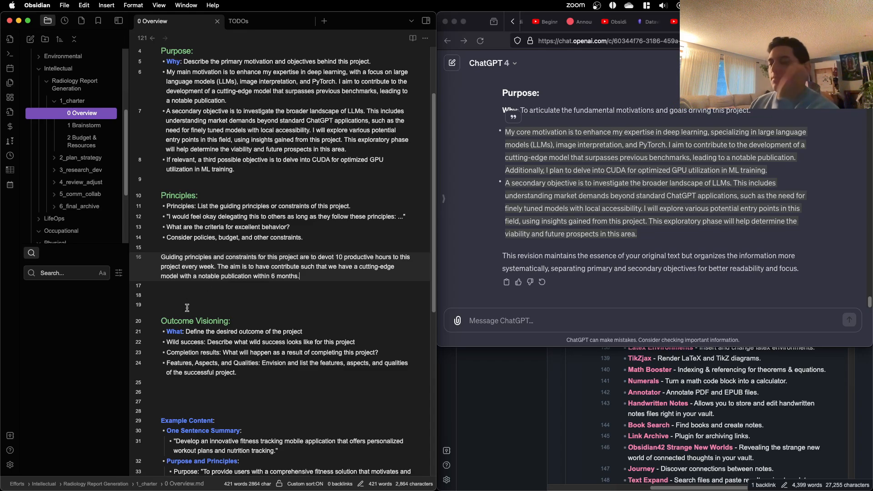
Step: Look over the 2 Budget & Resources note, return to 0 Overview and reread its Purpose and Principles sections
{"action": "scroll", "coordinate": [187, 308], "scroll_direction": "down", "scroll_amount": 3}
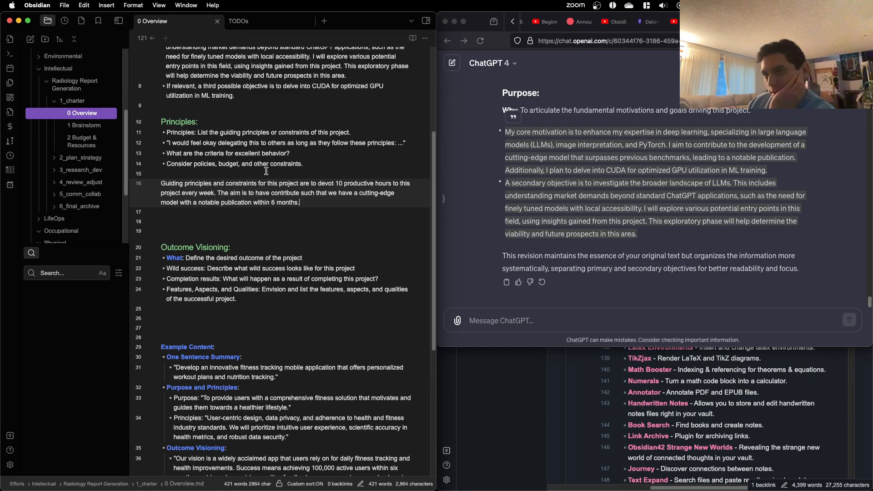
{"action": "left_click", "coordinate": [93, 144]}
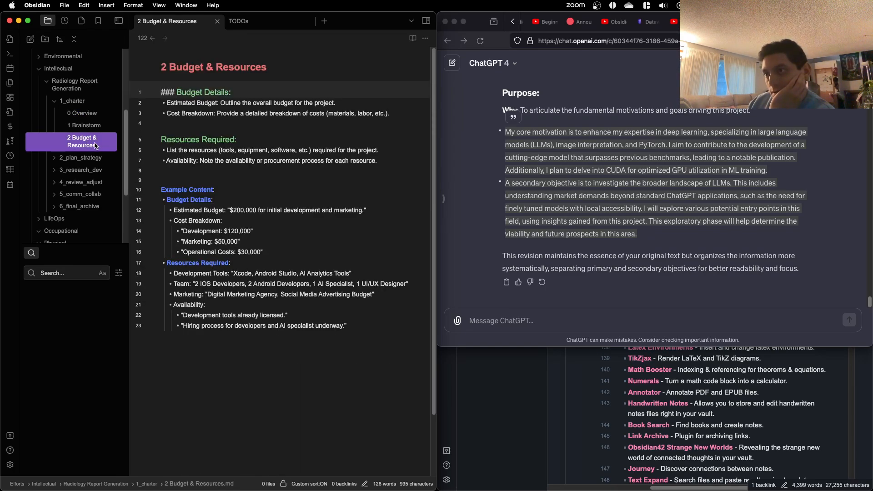
{"action": "left_click", "coordinate": [91, 112]}
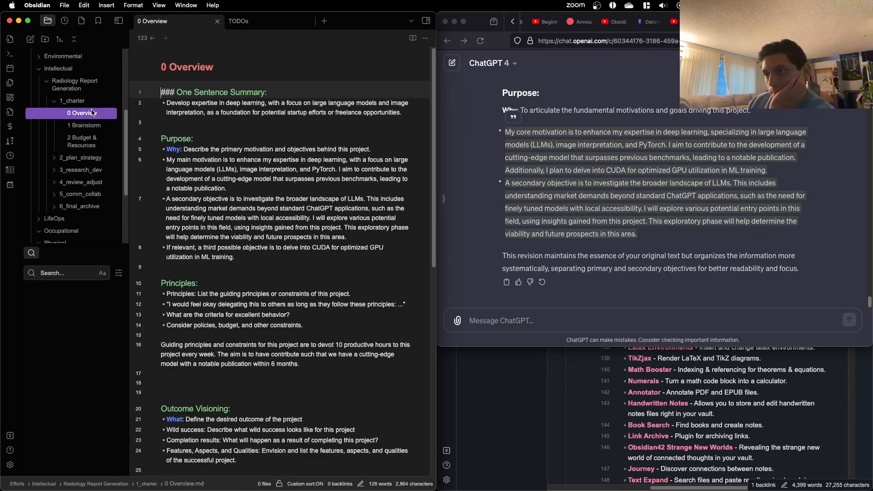
{"action": "scroll", "coordinate": [251, 219], "scroll_direction": "down", "scroll_amount": 5}
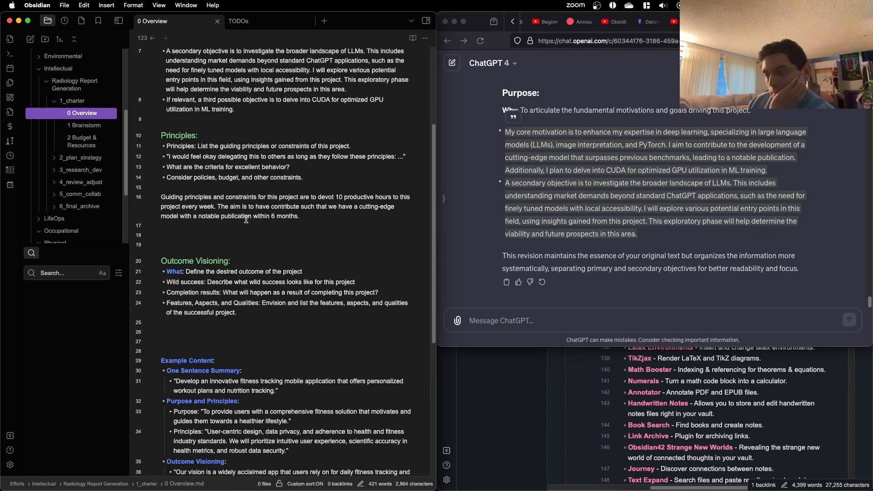
{"action": "scroll", "coordinate": [247, 219], "scroll_direction": "up", "scroll_amount": 4}
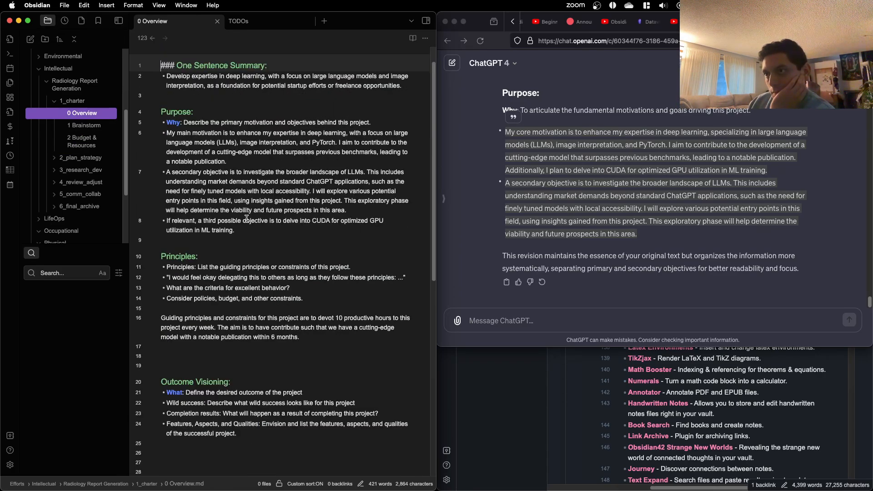
{"action": "scroll", "coordinate": [246, 219], "scroll_direction": "down", "scroll_amount": 1}
{"action": "scroll", "coordinate": [247, 219], "scroll_direction": "down", "scroll_amount": 2}
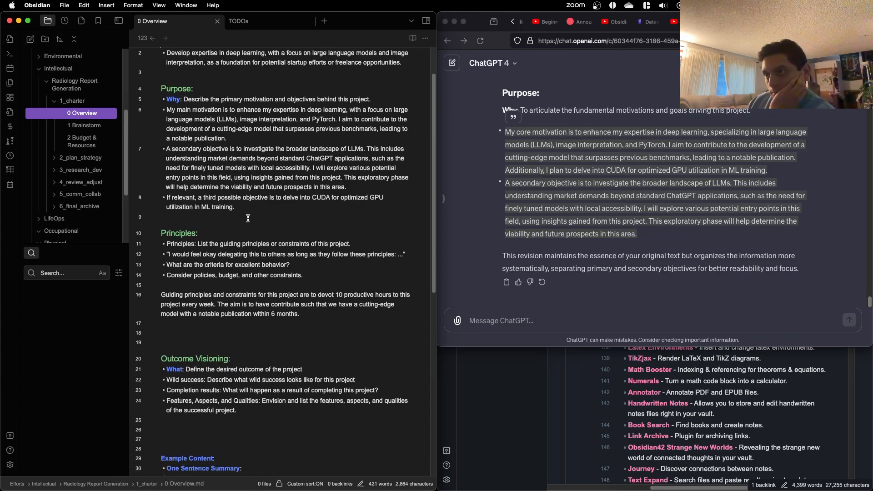
Step: Copy the Principles section from its heading through the drafted paragraph, and switch to the ChatGPT message box
{"action": "left_click_drag", "start_coordinate": [317, 301], "coordinate": [144, 224]}
{"action": "key", "text": "super+c"}
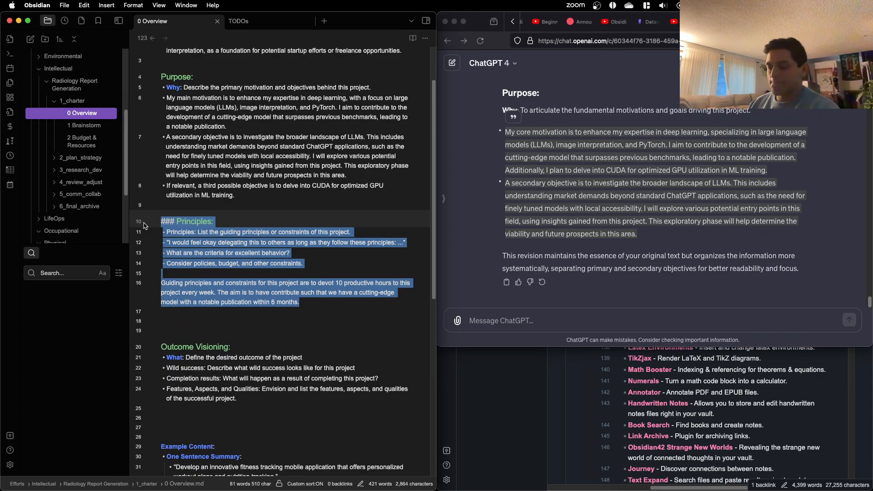
{"action": "left_click", "coordinate": [597, 307]}
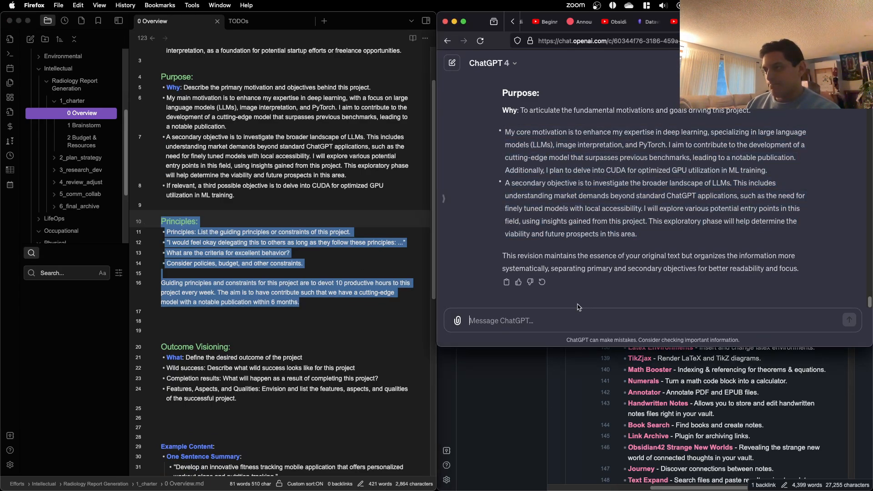
{"action": "scroll", "coordinate": [578, 307], "scroll_direction": "up", "scroll_amount": 1}
{"action": "type", "text": "Can"}
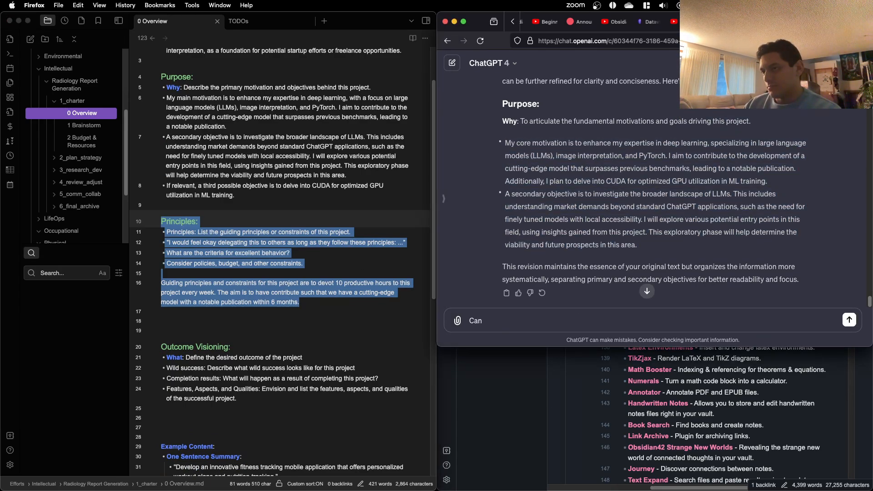
{"action": "key", "text": "BackSpace"}
{"action": "key", "text": "BackSpace"}
{"action": "key", "text": "BackSpace"}
{"action": "type", "text": "Can you help me"}
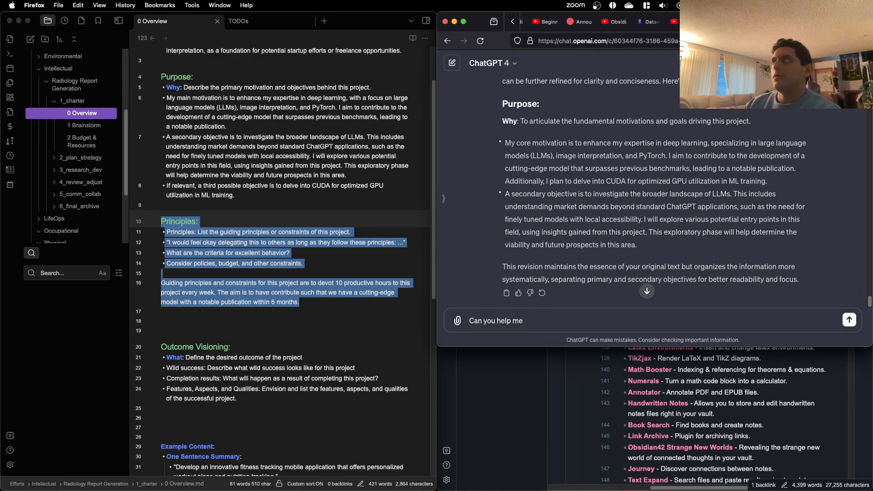
{"action": "key", "text": "BackSpace"}
{"action": "key", "text": "BackSpace"}
{"action": "key", "text": "BackSpace"}
{"action": "key", "text": "BackSpace"}
{"action": "key", "text": "BackSpace"}
{"action": "key", "text": "BackSpace"}
{"action": "key", "text": "BackSpace"}
{"action": "key", "text": "BackSpace"}
{"action": "key", "text": "BackSpace"}
{"action": "key", "text": "BackSpace"}
{"action": "key", "text": "BackSpace"}
{"action": "key", "text": "BackSpace"}
{"action": "key", "text": "BackSpace"}
{"action": "key", "text": "BackSpace"}
{"action": "key", "text": "BackSpace"}
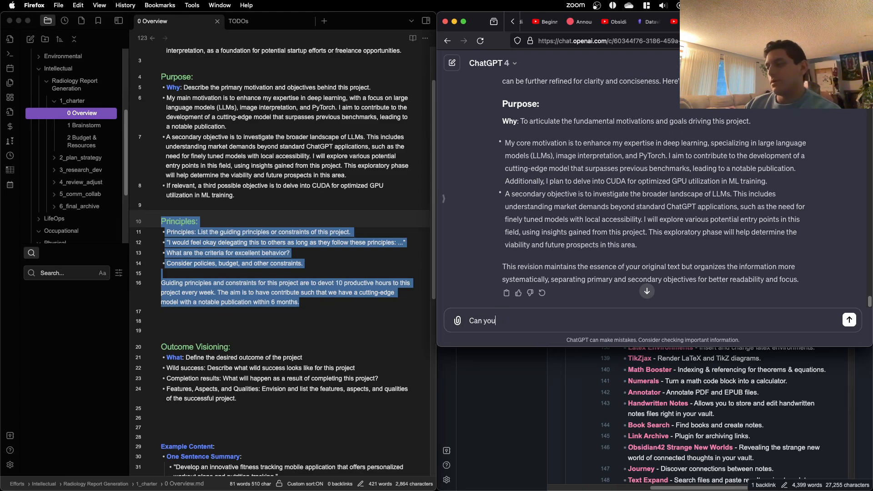
Step: Write the ChatGPT question "How can i/do I need to expand on what I have written for principles?"
{"action": "type", "text": "How c"}
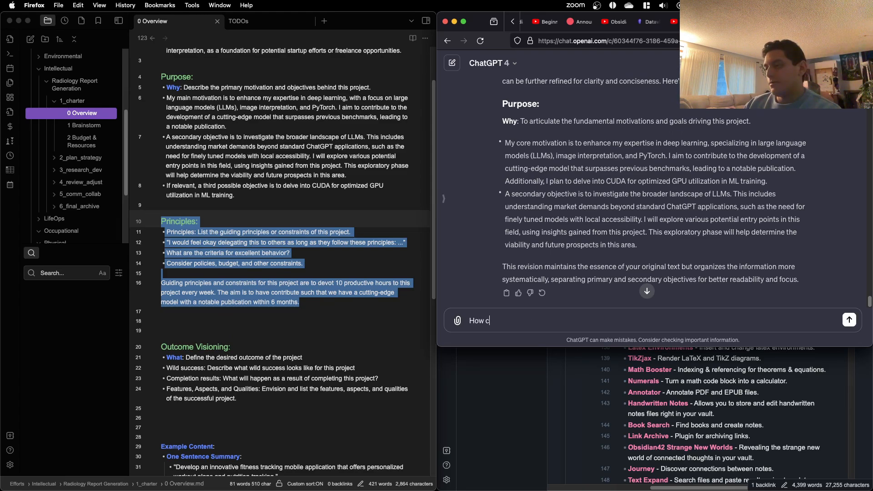
{"action": "type", "text": "an"}
{"action": "key", "text": "BackSpace"}
{"action": "key", "text": "BackSpace"}
{"action": "type", "text": "an i/"}
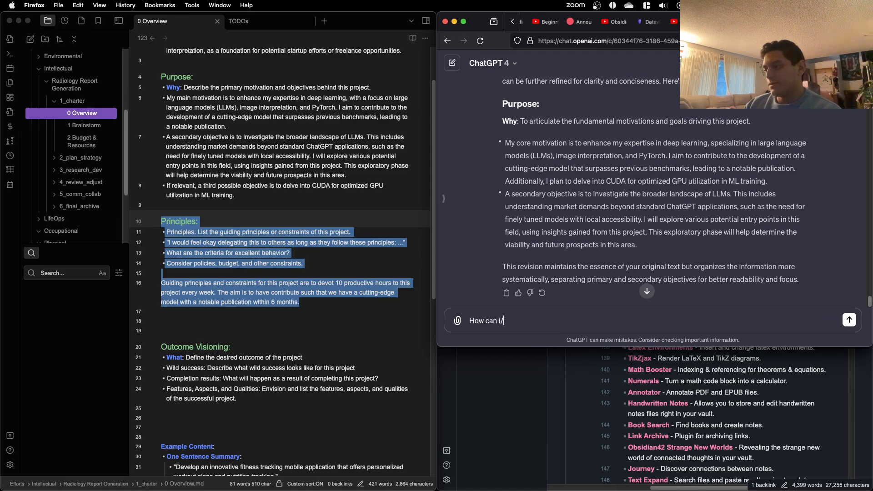
{"action": "type", "text": "do I nee"}
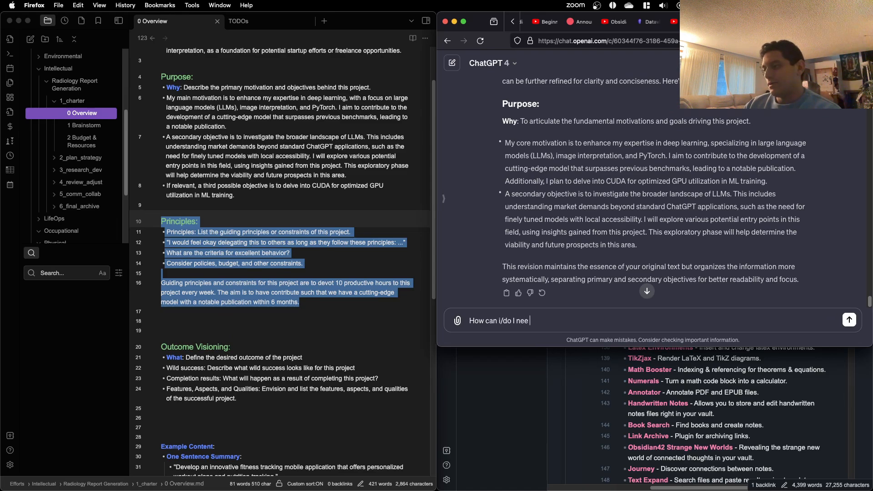
{"action": "type", "text": "d to expand "}
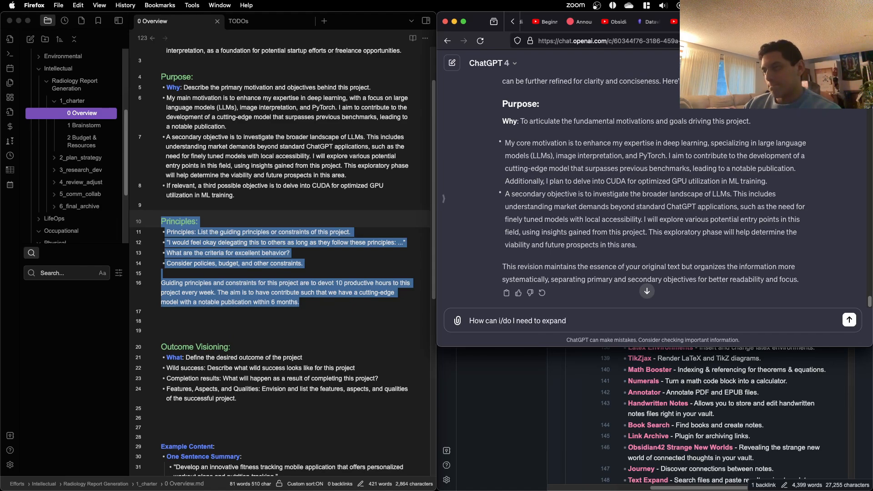
{"action": "type", "text": "on what I have"}
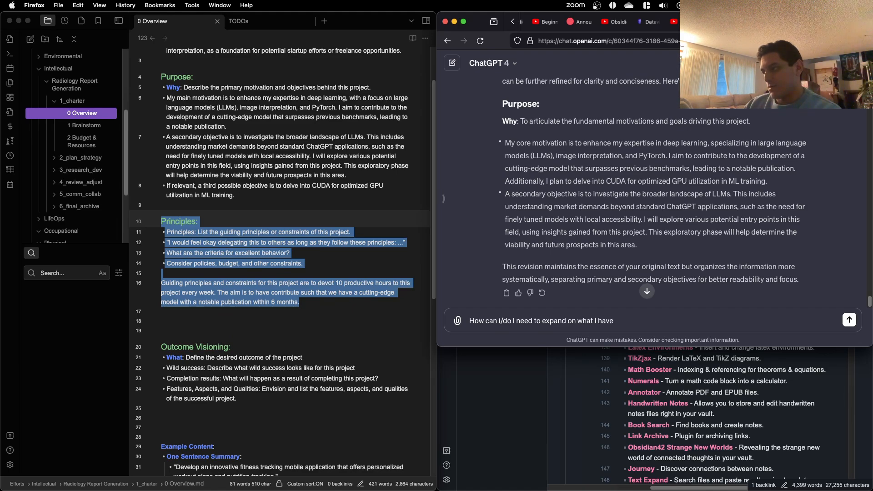
{"action": "type", "text": " written for principles? i"}
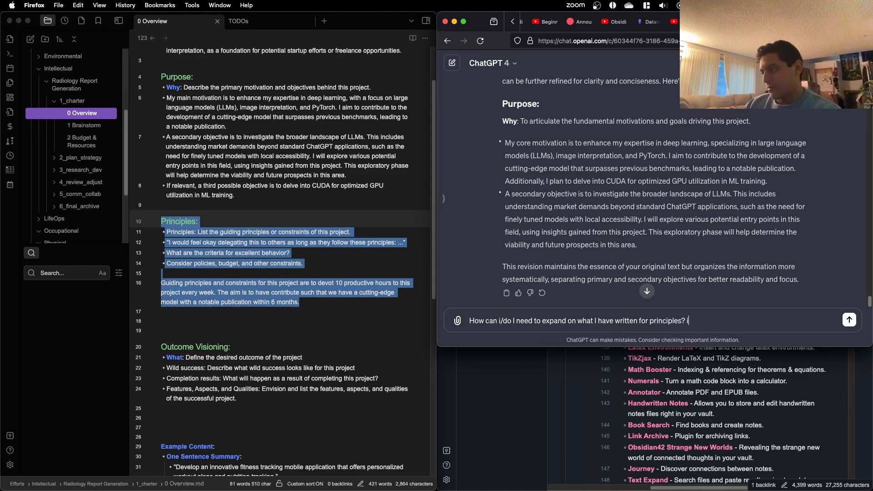
{"action": "type", "text": "I am not sure what wels"}
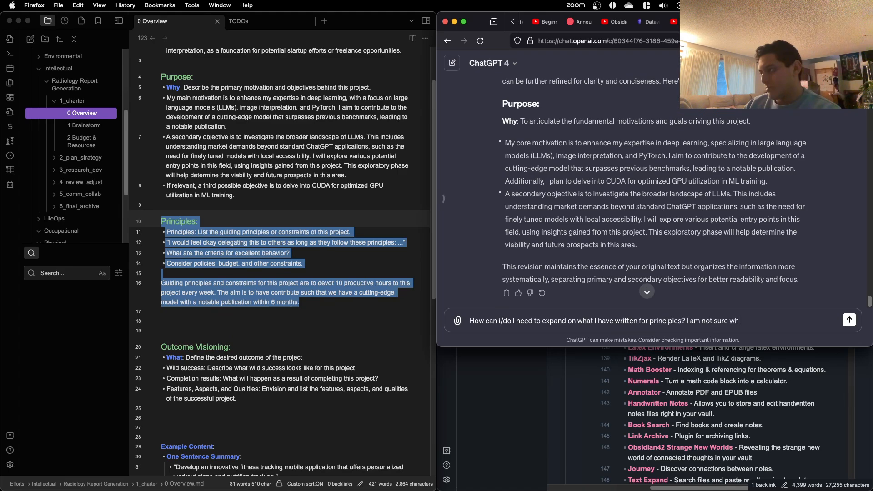
Step: Add "I am not sure what else to write:" to the message, paste the copied Principles section below it and send
{"action": "key", "text": "BackSpace"}
{"action": "key", "text": "BackSpace"}
{"action": "key", "text": "BackSpace"}
{"action": "key", "text": "BackSpace"}
{"action": "type", "text": "else to write"}
{"action": "key", "text": "shift+Return"}
{"action": "key", "text": "shift+Return"}
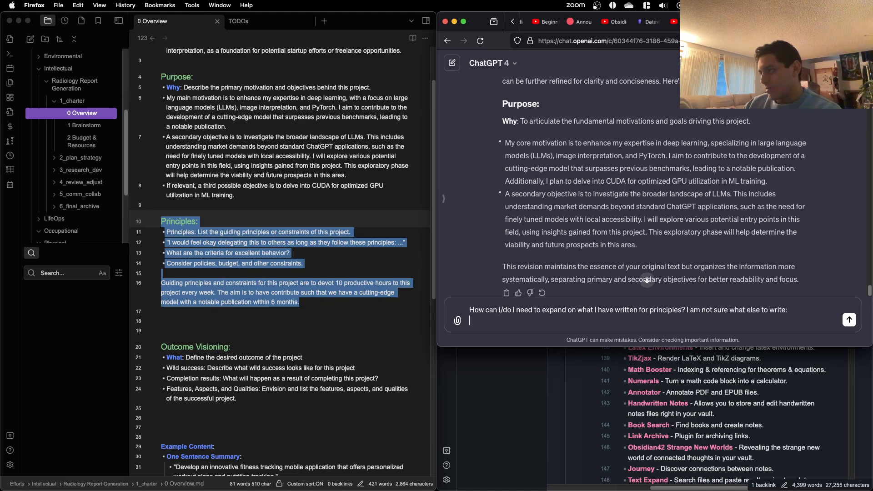
{"action": "key", "text": "super+v"}
{"action": "key", "text": "Return"}
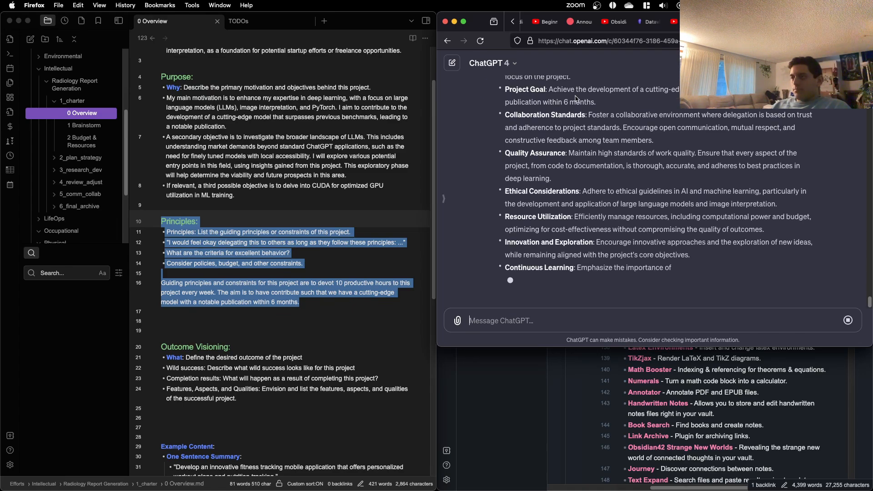
Step: Review ChatGPT's suggested principles and, back in Obsidian, insert two extra blank lines above the drafted Principles paragraph
{"action": "scroll", "coordinate": [576, 99], "scroll_direction": "up", "scroll_amount": 2}
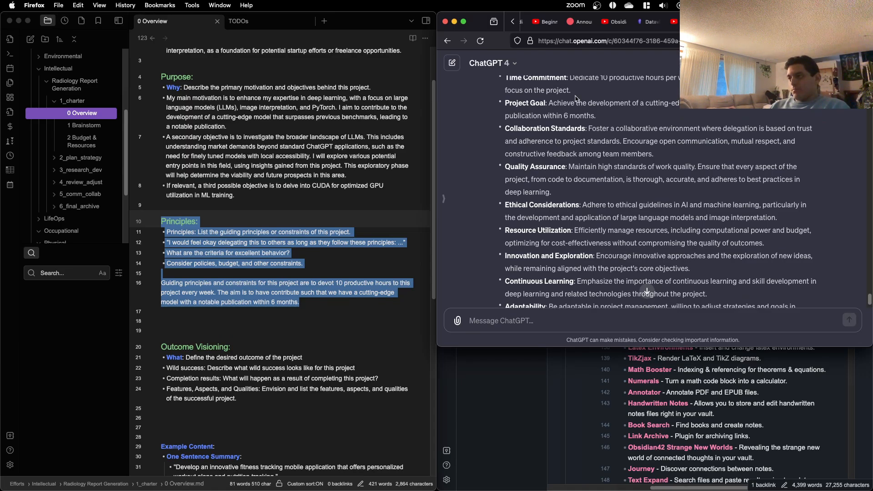
{"action": "scroll", "coordinate": [576, 98], "scroll_direction": "down", "scroll_amount": 4}
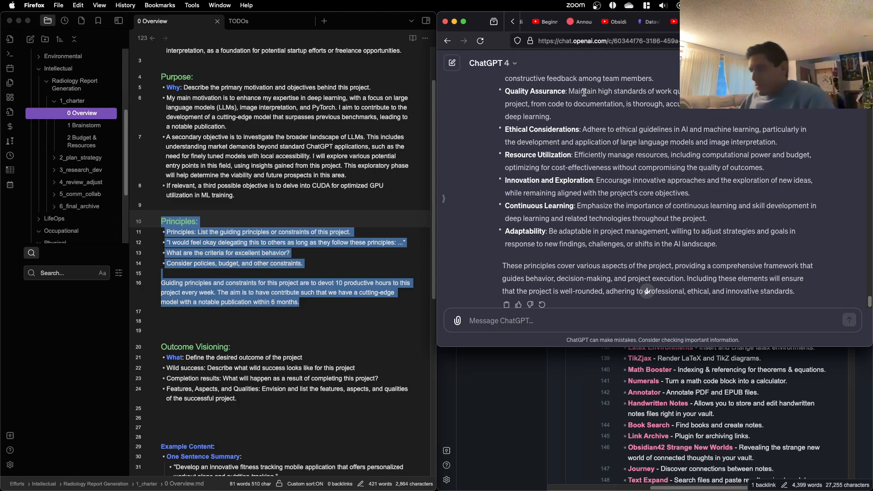
{"action": "left_click", "coordinate": [304, 273]}
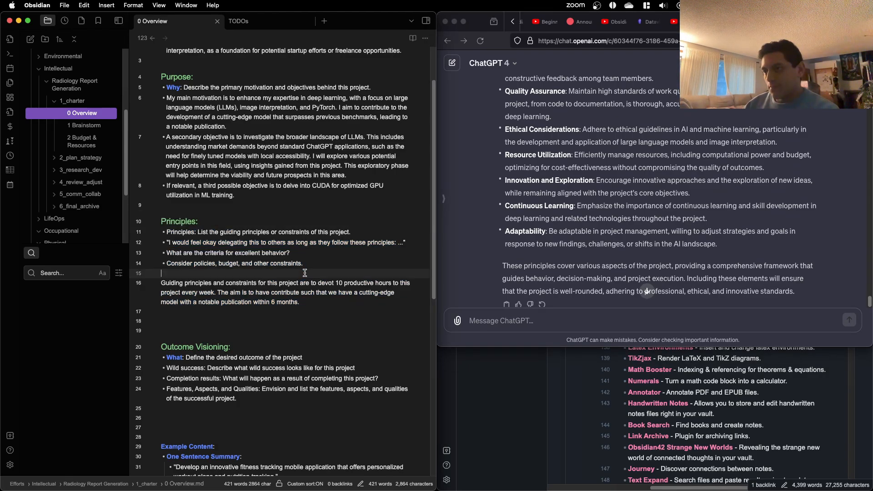
{"action": "key", "text": "Return"}
{"action": "key", "text": "Return"}
{"action": "key", "text": "Up"}
{"action": "key", "text": "Up"}
{"action": "key", "text": "Up"}
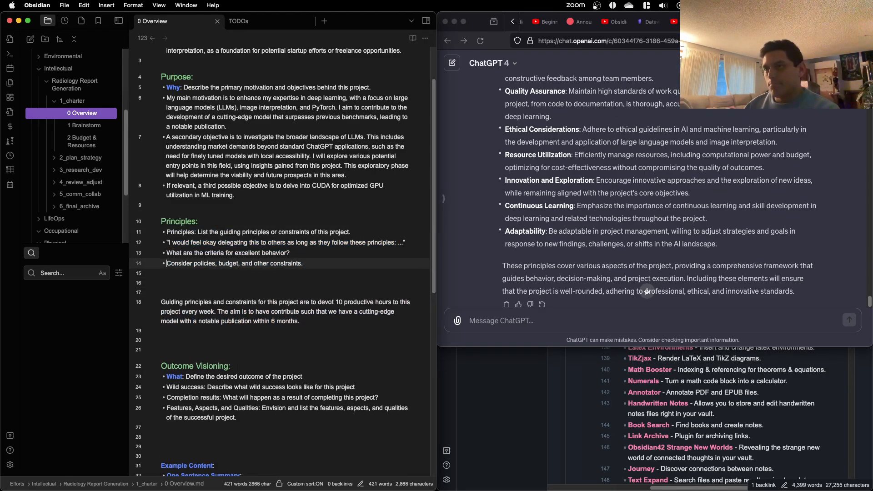
Step: Select the whole Purpose section, and begin a ChatGPT message with "Great, and actually, before we dive into that"
{"action": "scroll", "coordinate": [291, 238], "scroll_direction": "up", "scroll_amount": 2}
{"action": "left_click_drag", "start_coordinate": [266, 254], "coordinate": [162, 138]}
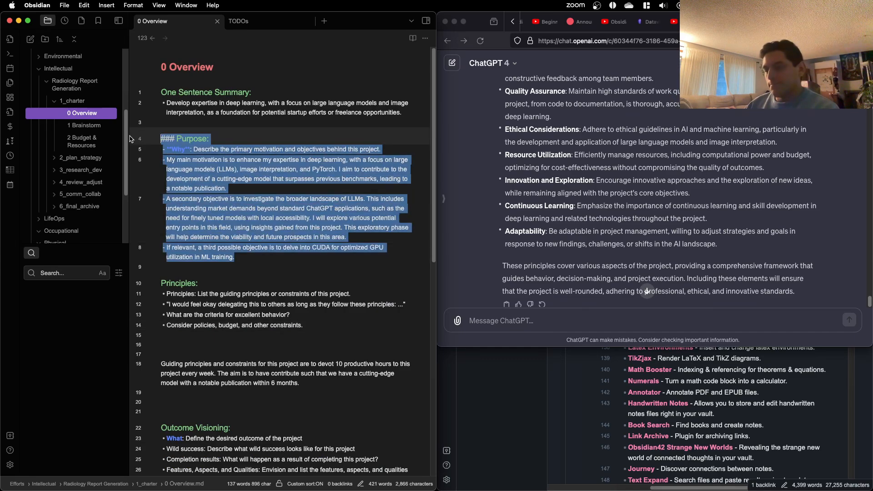
{"action": "left_click", "coordinate": [583, 321]}
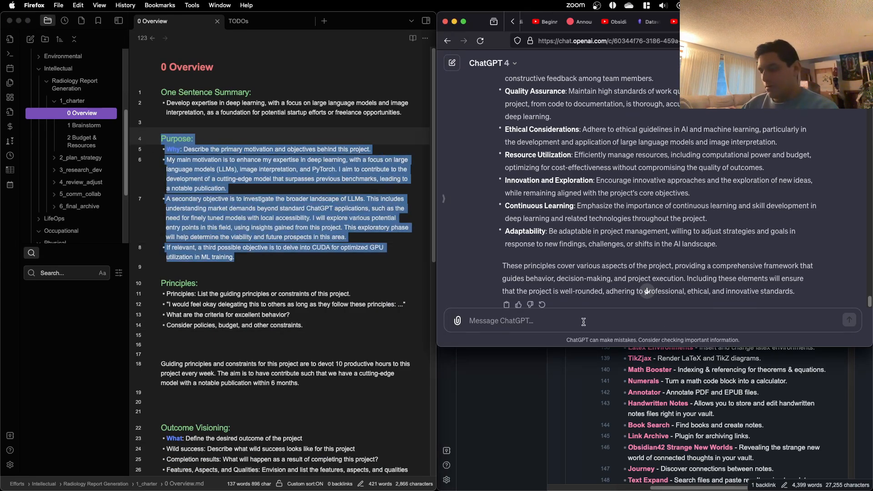
{"action": "type", "text": "Great, "}
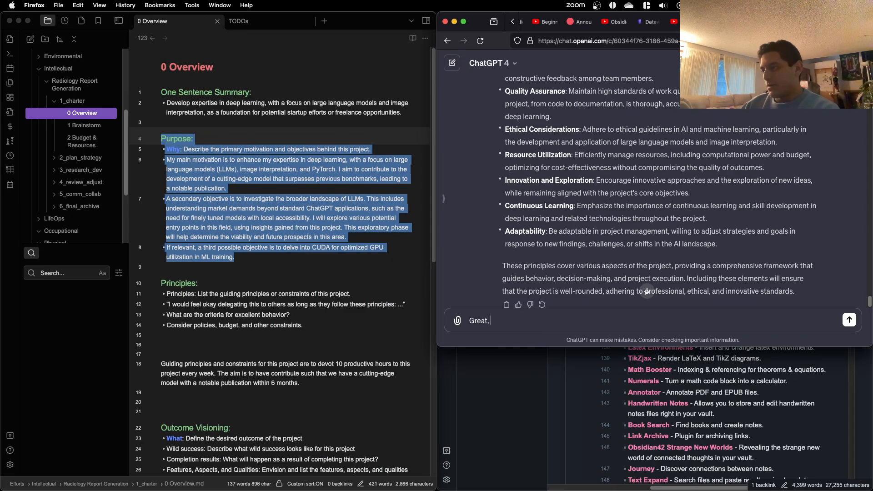
{"action": "type", "text": "and actually,"}
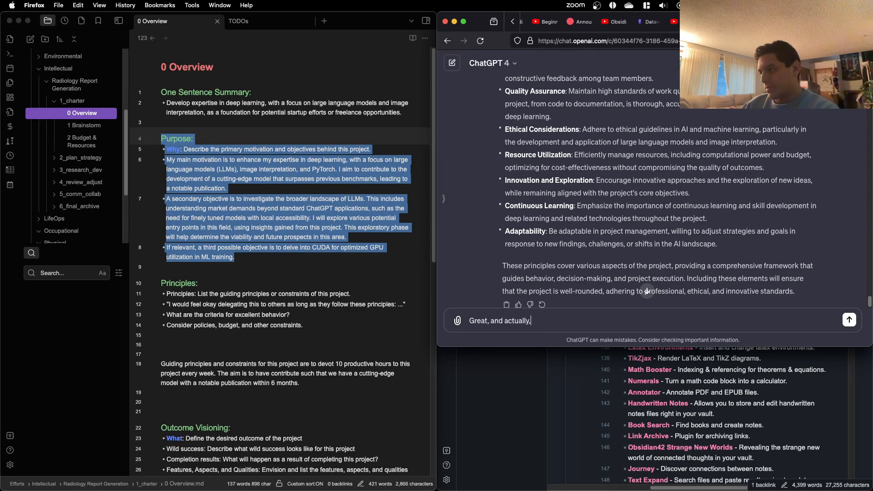
{"action": "type", "text": " before we devi"}
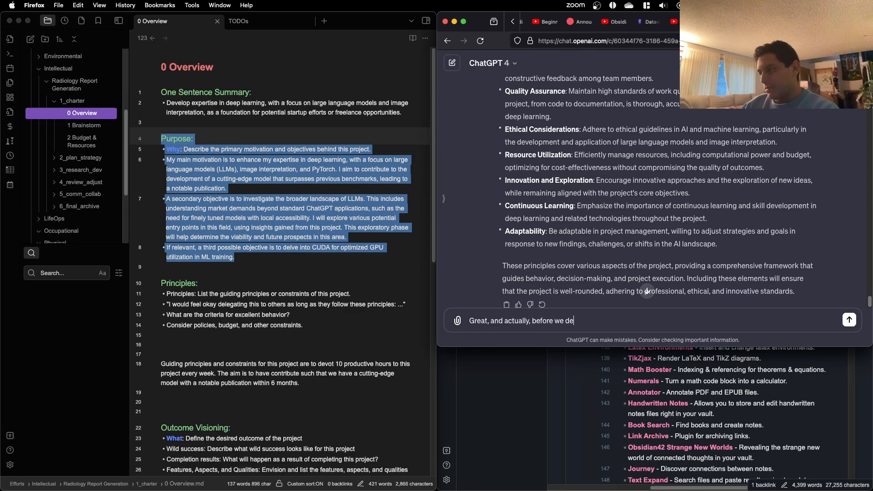
{"action": "key", "text": "BackSpace"}
{"action": "key", "text": "BackSpace"}
{"action": "key", "text": "BackSpace"}
{"action": "type", "text": "ive into that "}
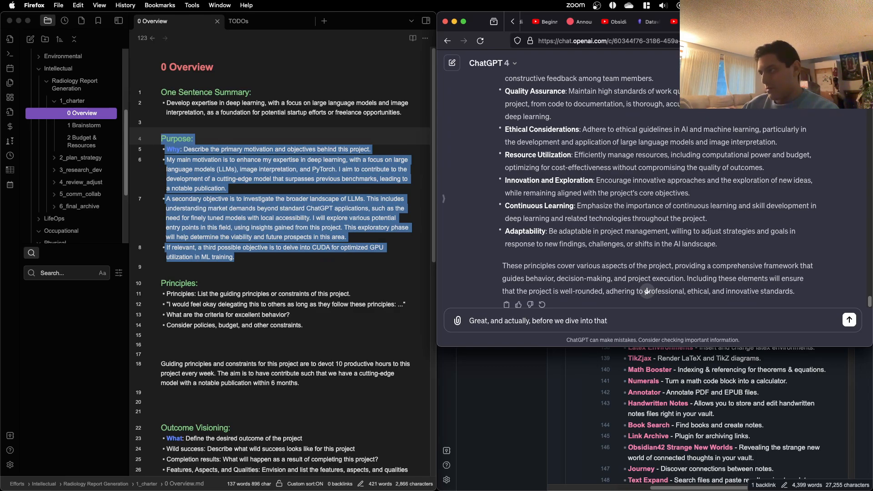
{"action": "type", "text": ", I am curi"}
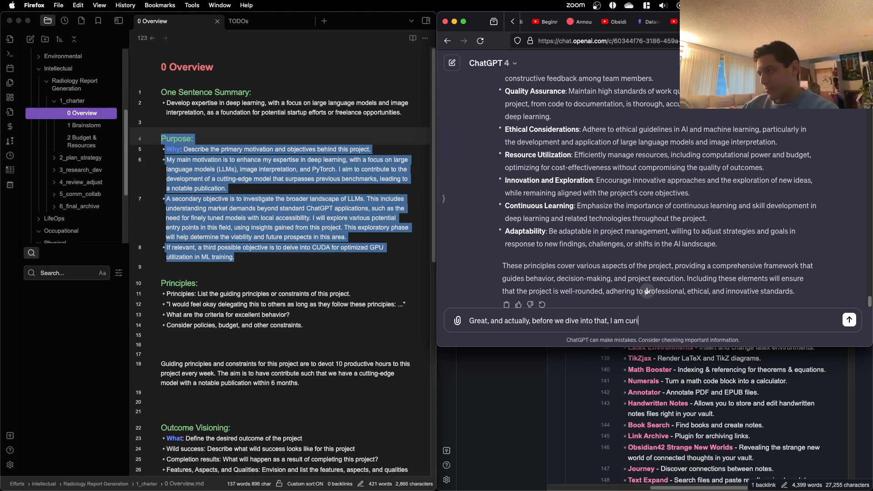
{"action": "type", "text": "ous how "}
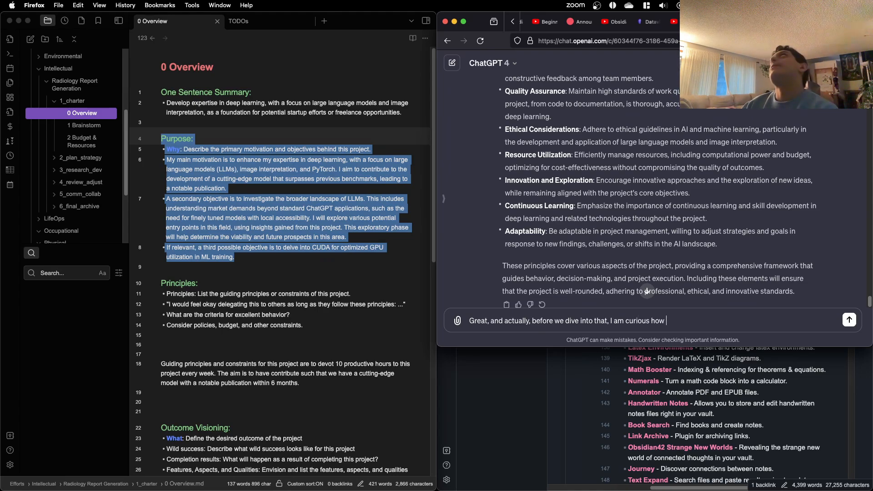
{"action": "type", "text": "I can differentat"}
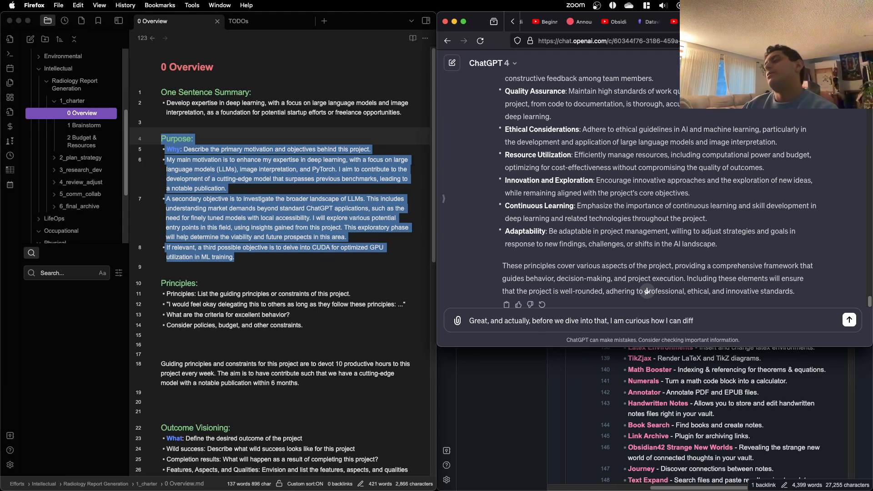
Step: Continue the ChatGPT message with ", I am curious how I can differentiate prompts from my"
{"action": "key", "text": "BackSpace"}
{"action": "key", "text": "BackSpace"}
{"action": "type", "text": "iate "}
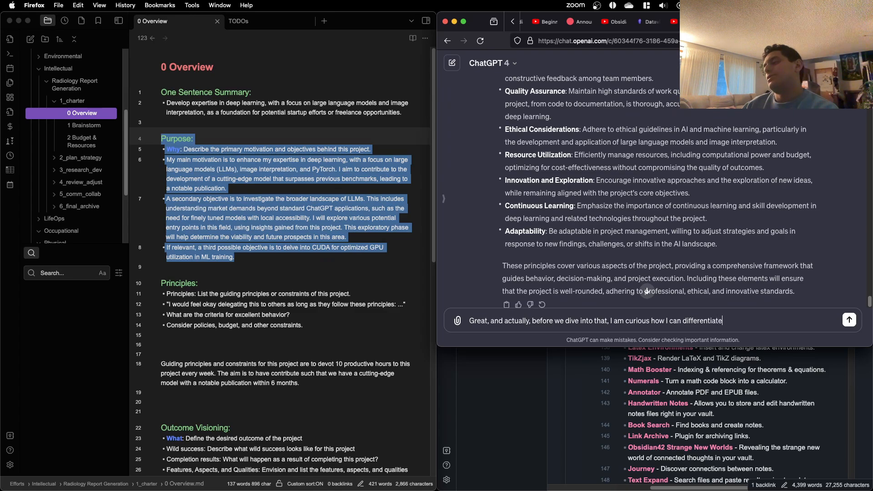
{"action": "type", "text": "prom"}
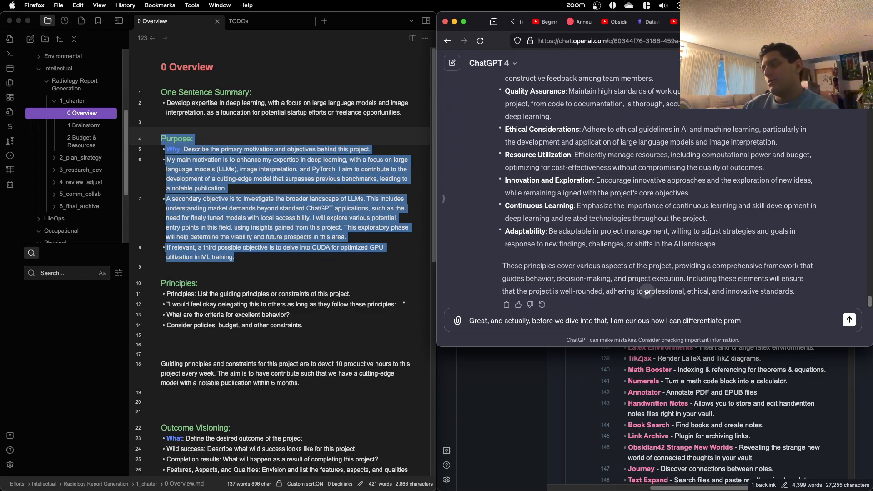
{"action": "type", "text": "pts from my"}
Step: Try to apply bold to the Why prompt's description under Purpose in the Obsidian overview note
{"action": "left_click", "coordinate": [326, 169]}
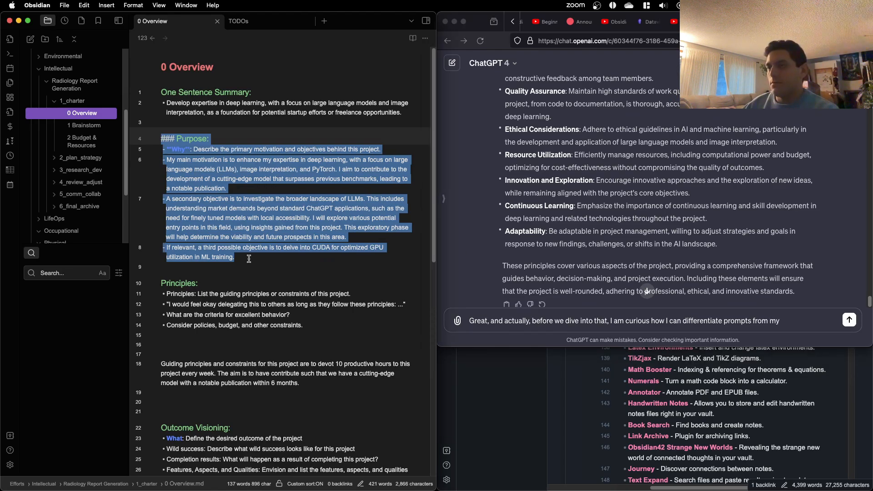
{"action": "left_click_drag", "start_coordinate": [376, 150], "coordinate": [181, 151]}
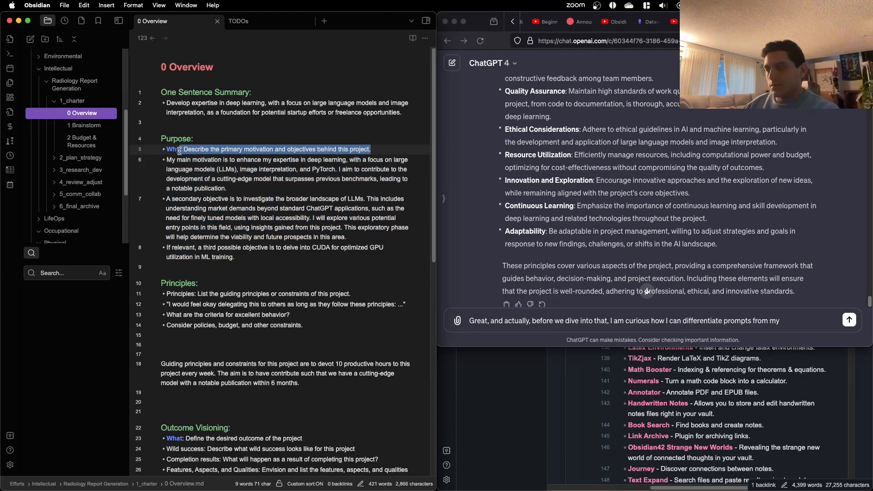
{"action": "key", "text": "super+b"}
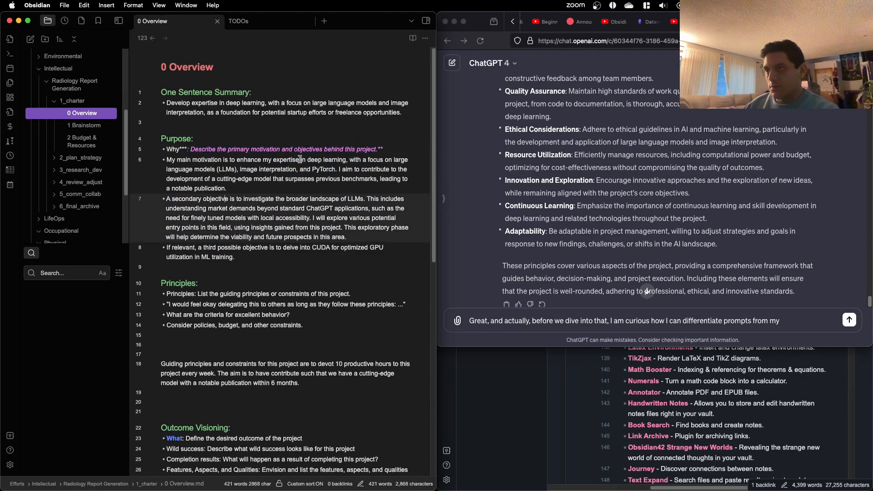
{"action": "triple_click", "coordinate": [386, 149]}
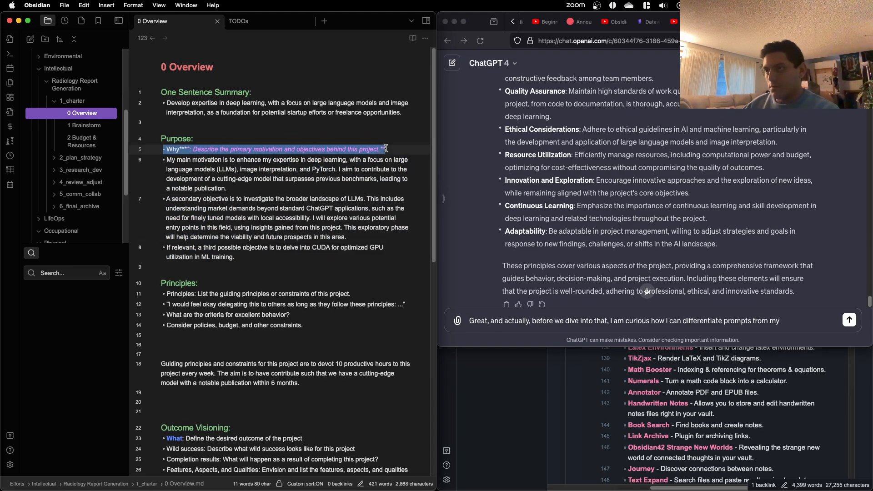
{"action": "key", "text": "super+b"}
Step: Remove the stray asterisks from the Why prompt so it reads "Why: Describe the primary motivation and objectives behind this project."
{"action": "double_click", "coordinate": [186, 149]}
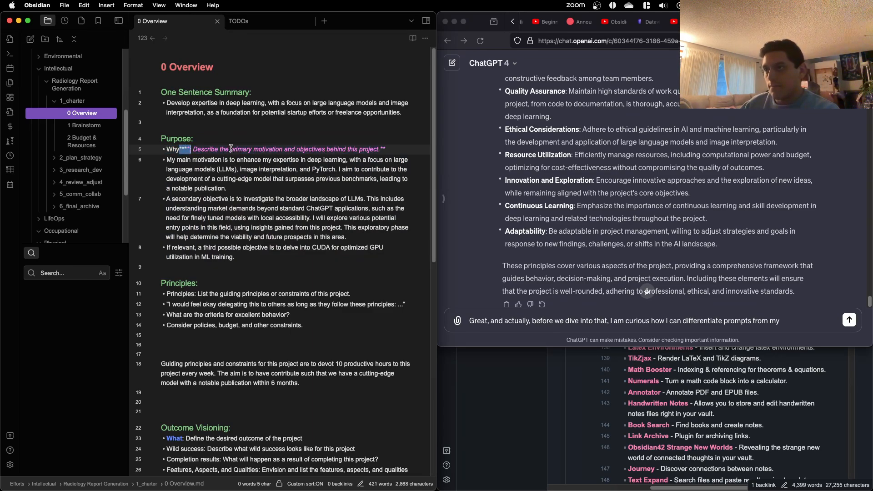
{"action": "type", "text": ":"}
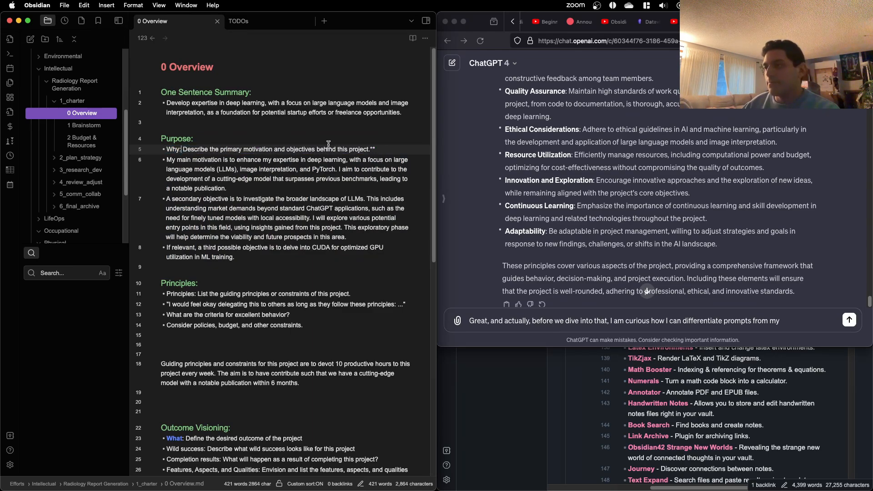
{"action": "left_click", "coordinate": [386, 148]}
{"action": "key", "text": "BackSpace"}
{"action": "key", "text": "BackSpace"}
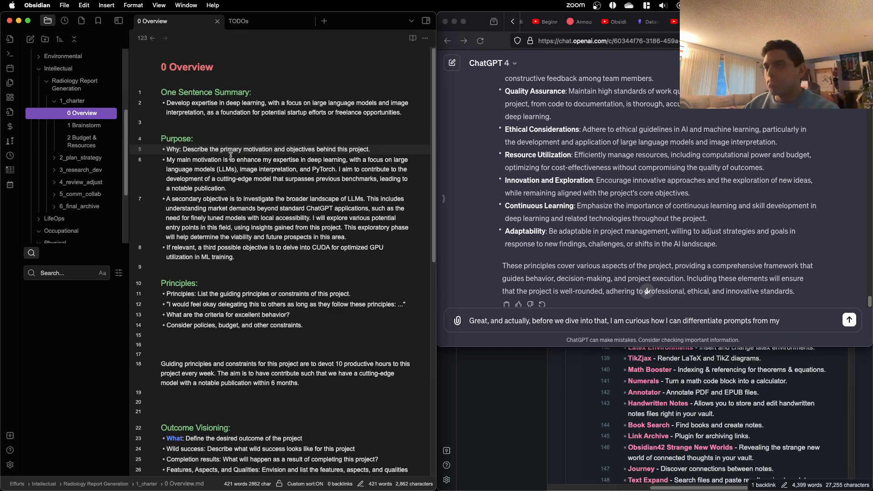
Step: Bold the entire Why prompt line under Purpose, trying italics on it and undoing them
{"action": "key", "text": "super+shift+Left"}
{"action": "key", "text": "super+b"}
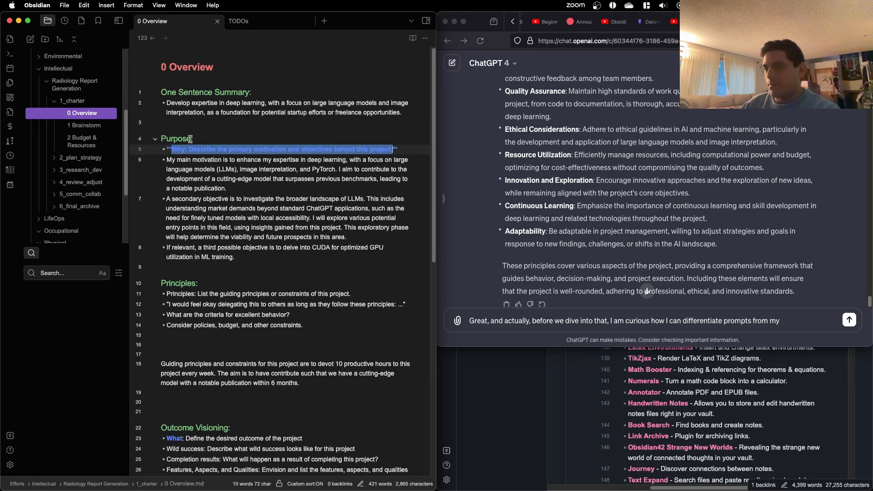
{"action": "key", "text": "super+i"}
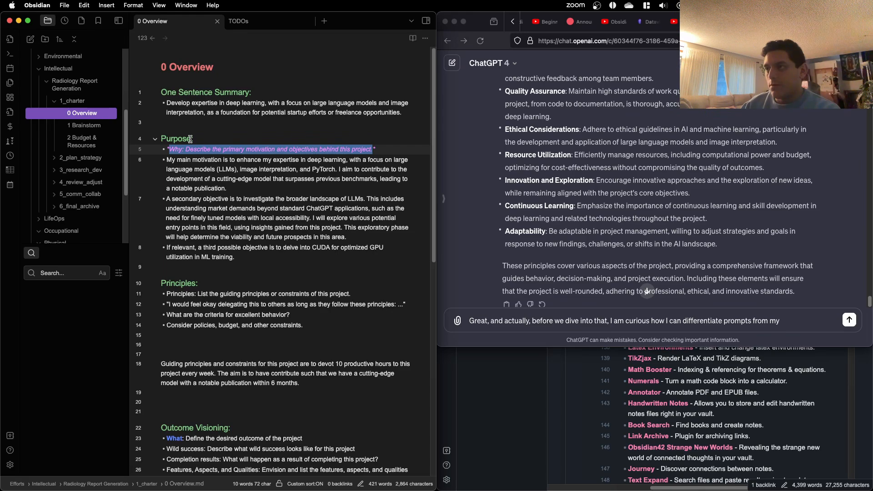
{"action": "key", "text": "super+z"}
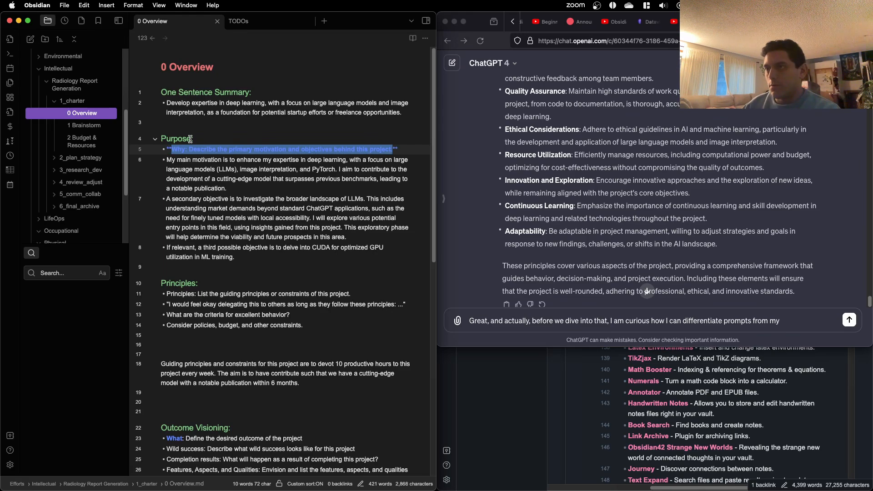
{"action": "left_click", "coordinate": [206, 184]}
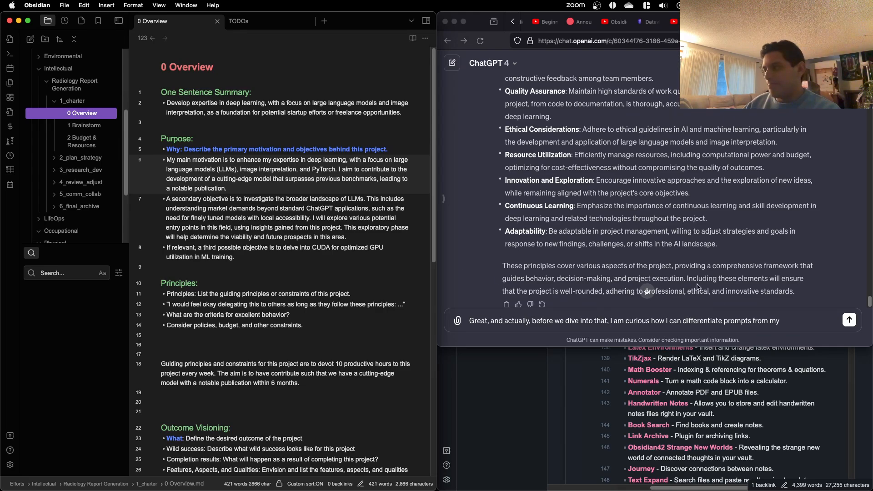
Step: Return to the unfinished ChatGPT message and complete its question with "response?"
{"action": "left_click", "coordinate": [792, 314]}
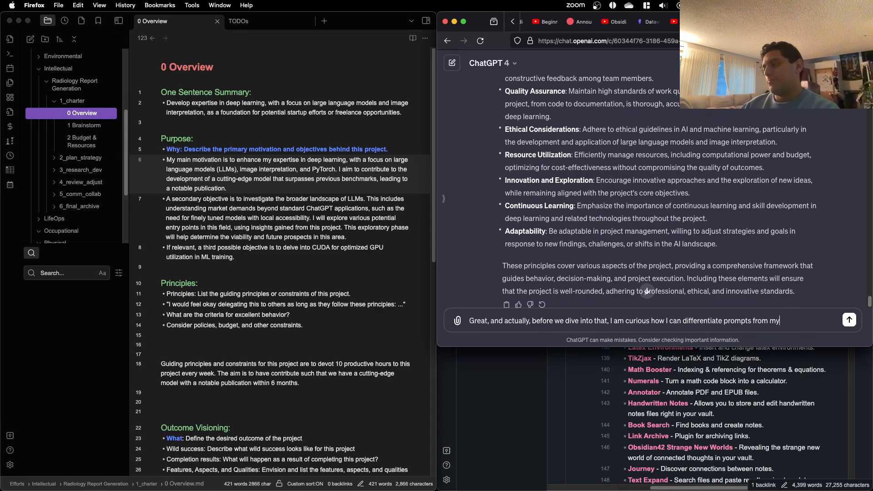
{"action": "type", "text": "a"}
{"action": "key", "text": "BackSpace"}
{"action": "type", "text": "response?"}
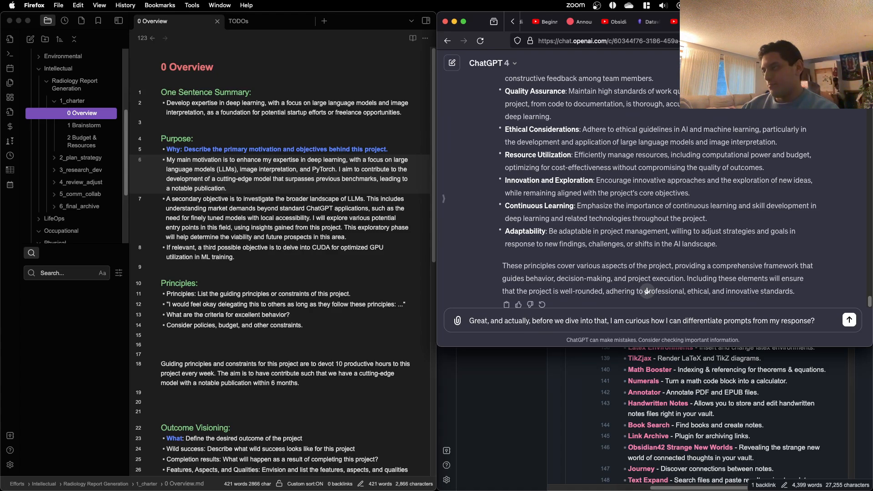
Step: Add "I don't know if bold or italics works too well when the prompt is multi line like in principles:" and start a new line
{"action": "type", "text": "I don't know i"}
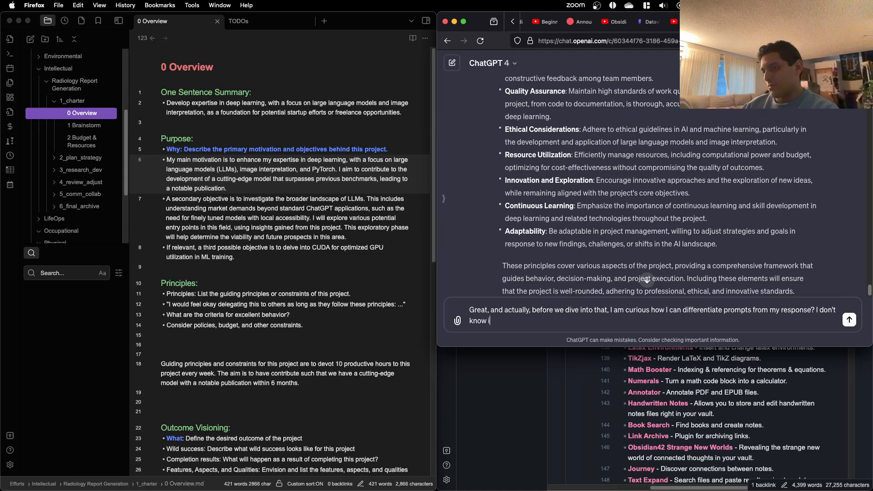
{"action": "type", "text": "f bold or italics works to"}
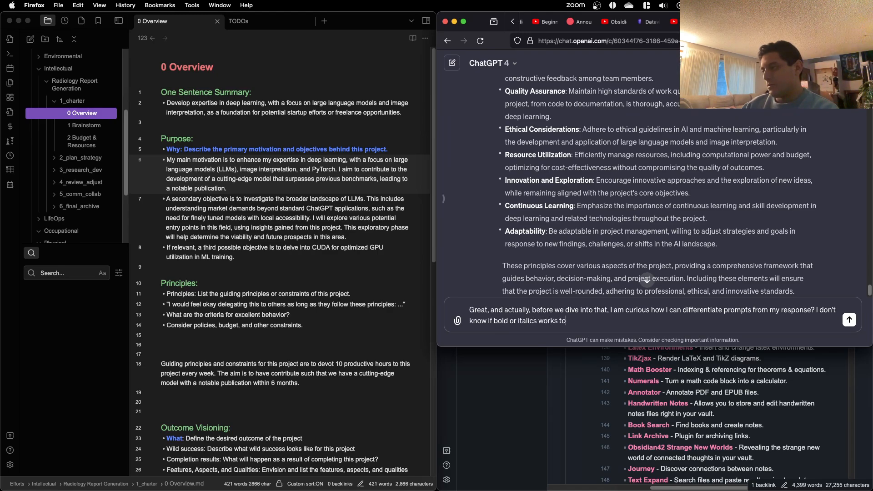
{"action": "type", "text": "o when"}
{"action": "key", "text": "BackSpace"}
{"action": "key", "text": "BackSpace"}
{"action": "key", "text": "BackSpace"}
{"action": "type", "text": "elll"}
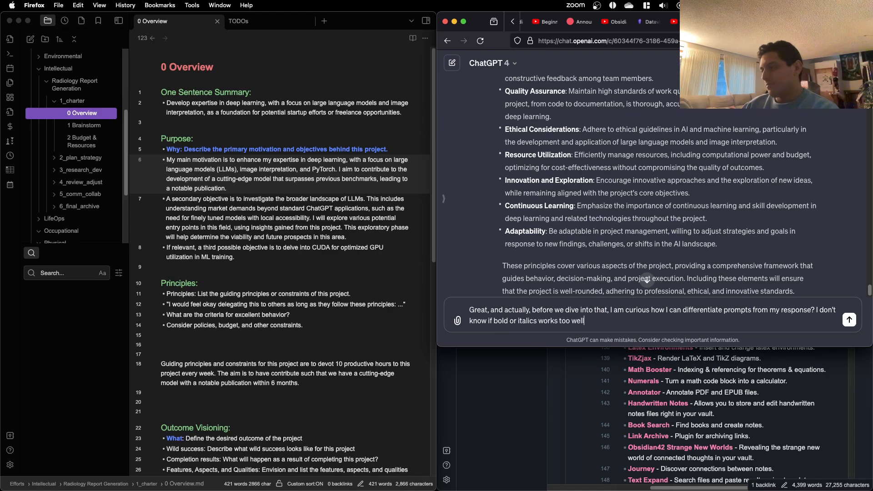
{"action": "key", "text": "BackSpace"}
{"action": "key", "text": "BackSpace"}
{"action": "type", "text": "the "}
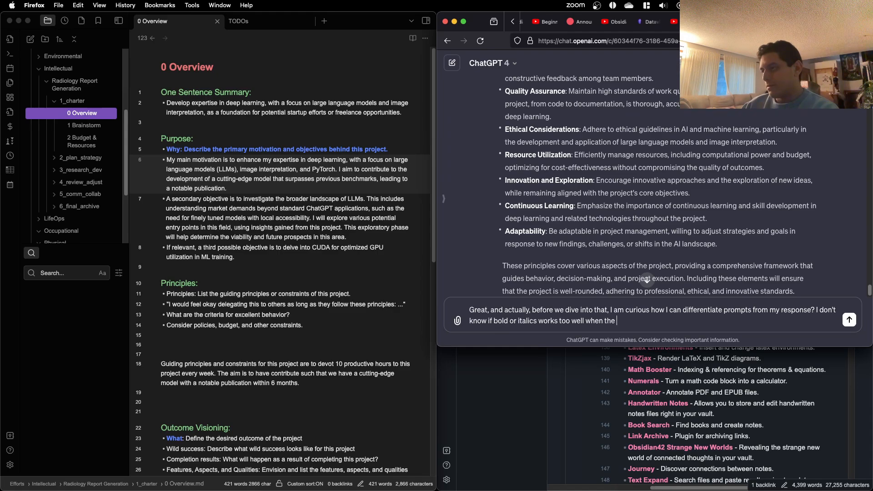
{"action": "type", "text": "prompt is multi line like in princip"}
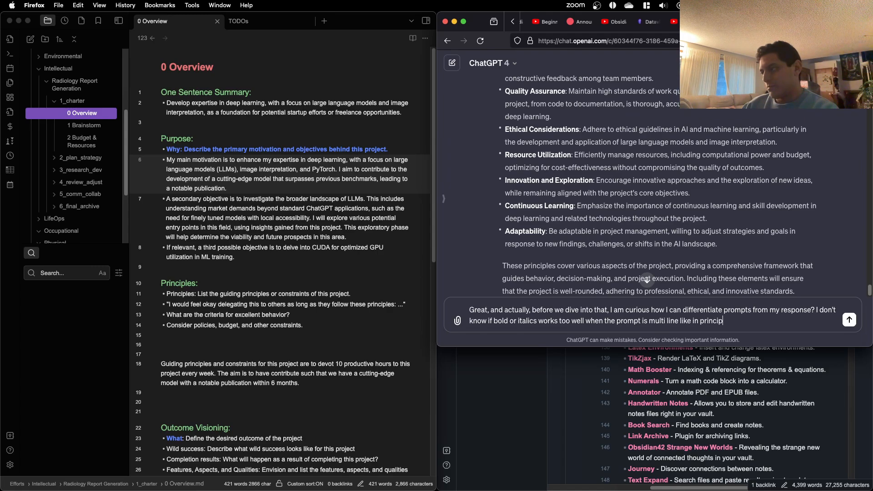
{"action": "type", "text": ":"}
{"action": "key", "text": "shift+Return"}
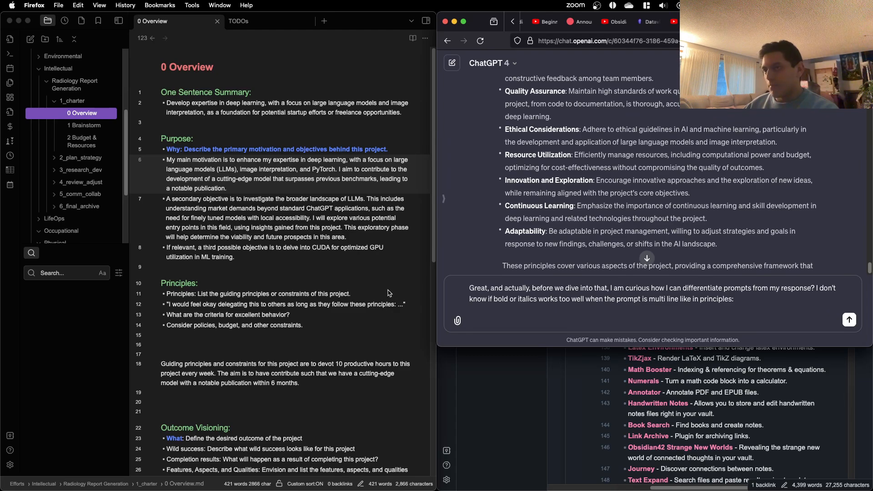
Step: Copy the note from the Purpose heading through the last Principles prompt, paste it into the ChatGPT message and send
{"action": "left_click", "coordinate": [360, 306]}
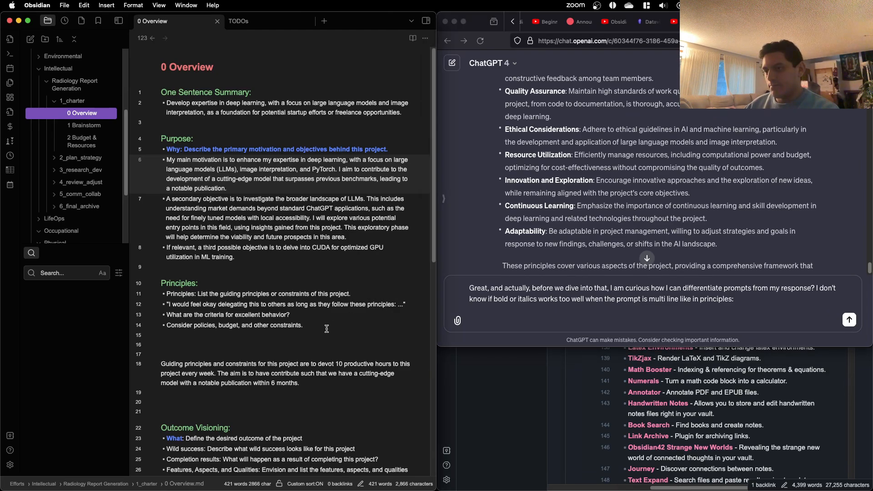
{"action": "left_click_drag", "start_coordinate": [327, 328], "coordinate": [150, 133]}
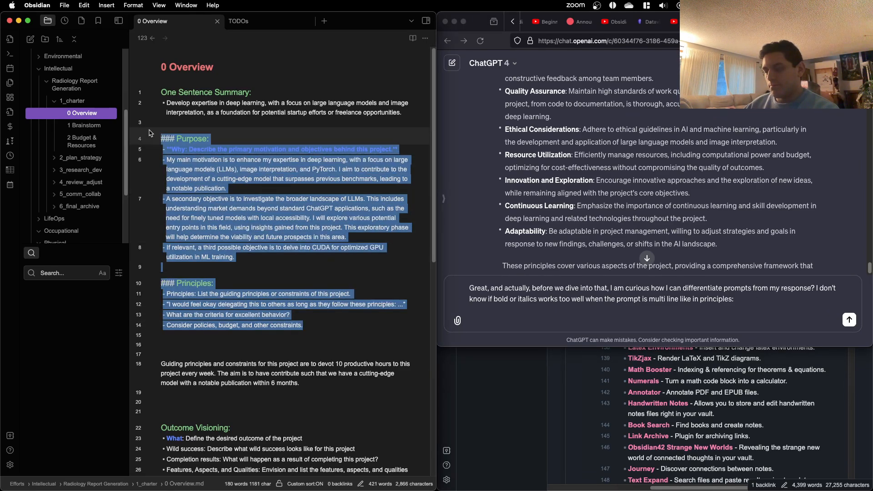
{"action": "key", "text": "super+c"}
{"action": "left_click", "coordinate": [573, 321]}
{"action": "key", "text": "super+v"}
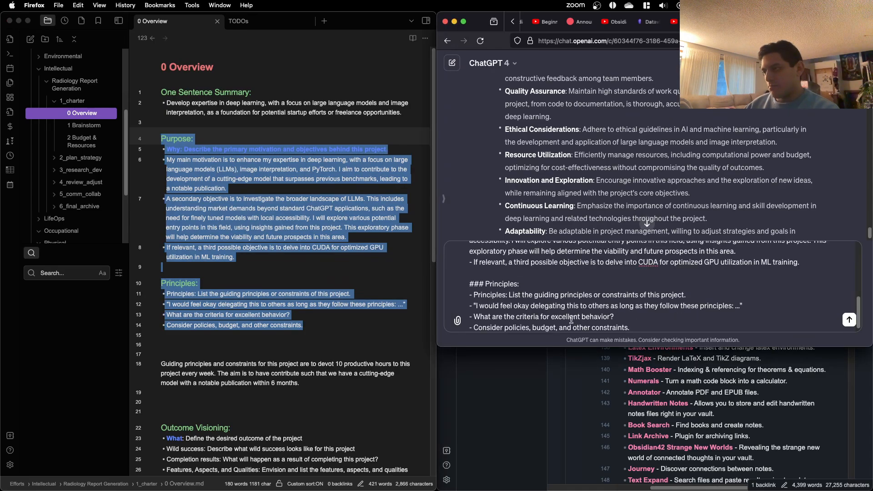
{"action": "key", "text": "Return"}
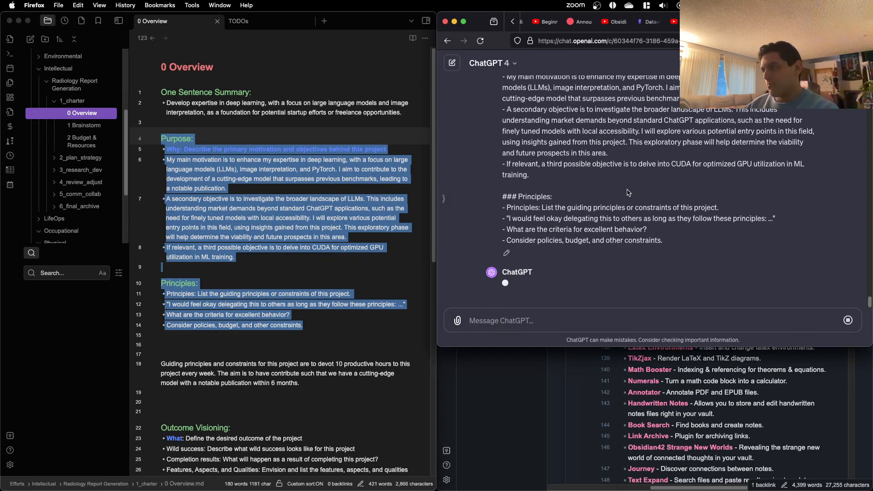
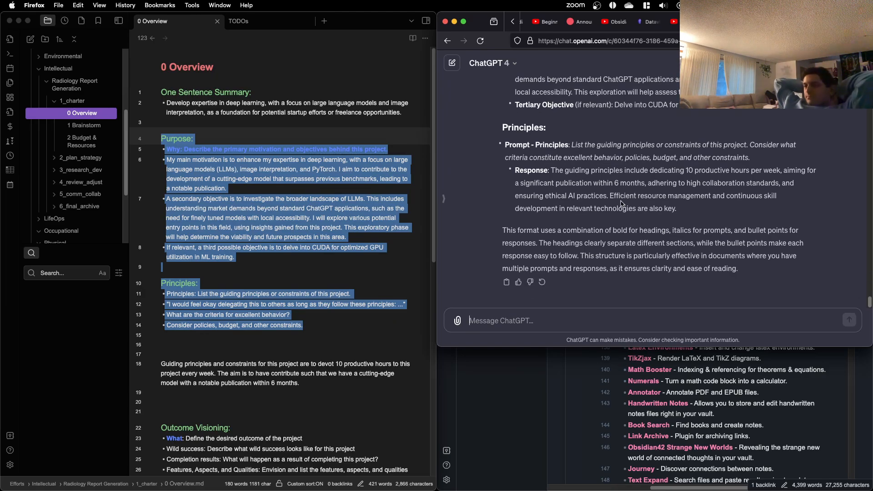
Step: Review ChatGPT's suggested formatting for separating prompts from responses in the Purpose and Principles sections
{"action": "scroll", "coordinate": [623, 200], "scroll_direction": "up", "scroll_amount": 3}
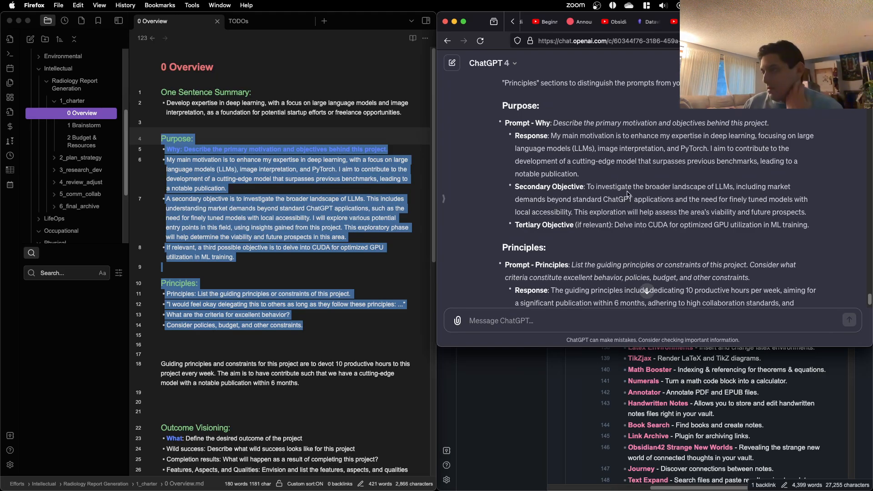
{"action": "scroll", "coordinate": [628, 195], "scroll_direction": "down", "scroll_amount": 1}
{"action": "scroll", "coordinate": [626, 193], "scroll_direction": "up", "scroll_amount": 3}
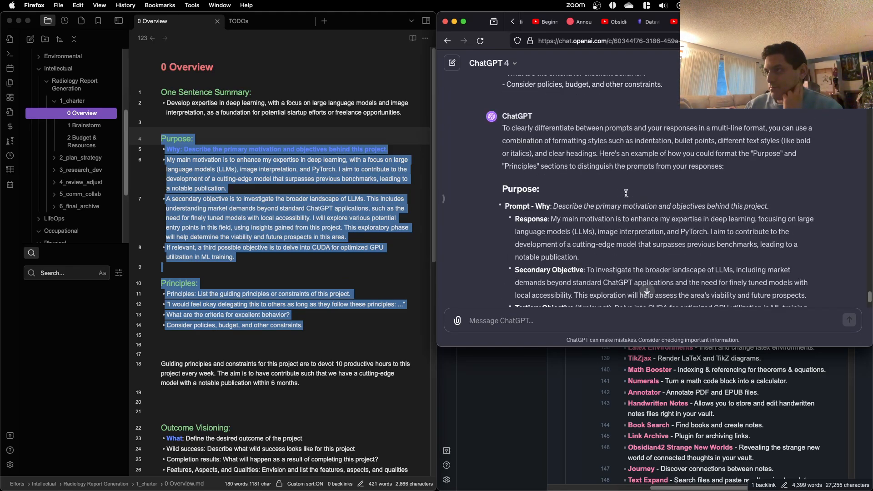
{"action": "scroll", "coordinate": [626, 193], "scroll_direction": "up", "scroll_amount": 1}
{"action": "scroll", "coordinate": [626, 193], "scroll_direction": "down", "scroll_amount": 1}
{"action": "scroll", "coordinate": [626, 193], "scroll_direction": "down", "scroll_amount": 3}
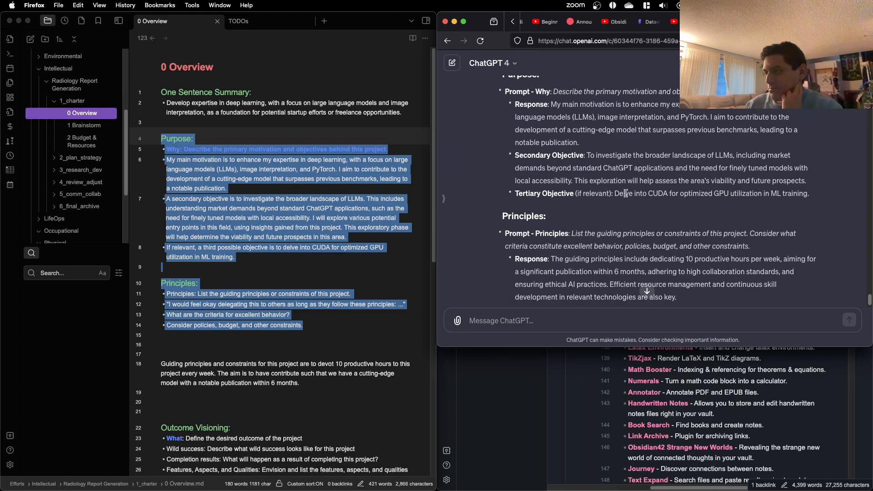
Step: Try to bold all four prompt lines under Principles in the 0 Overview note as one selection
{"action": "left_click", "coordinate": [284, 305]}
{"action": "left_click", "coordinate": [284, 272]}
{"action": "left_click_drag", "start_coordinate": [321, 325], "coordinate": [144, 295]}
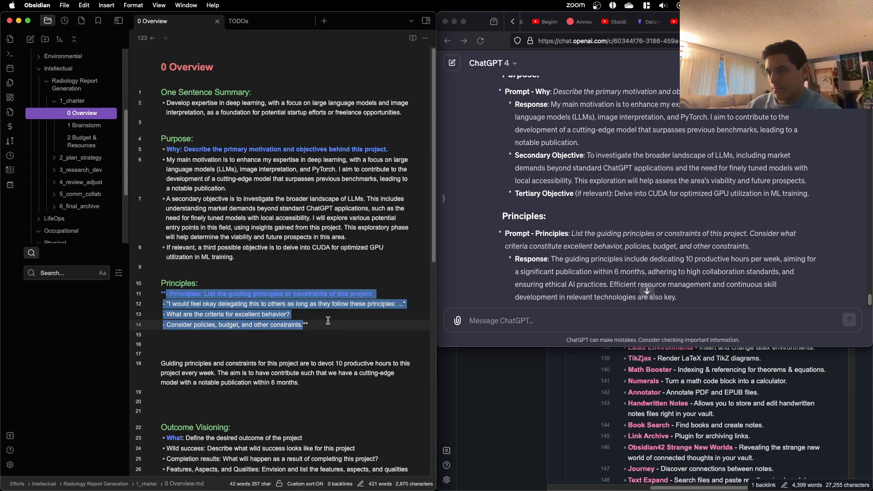
{"action": "left_click", "coordinate": [336, 301]}
Step: Bold the first two Principles prompts individually, from "Principles: List the guiding principles" through the delegation quote, including their leading dashes
{"action": "left_click", "coordinate": [356, 295]}
{"action": "key", "text": "super+shift+Left"}
{"action": "key", "text": "super+shift+Left"}
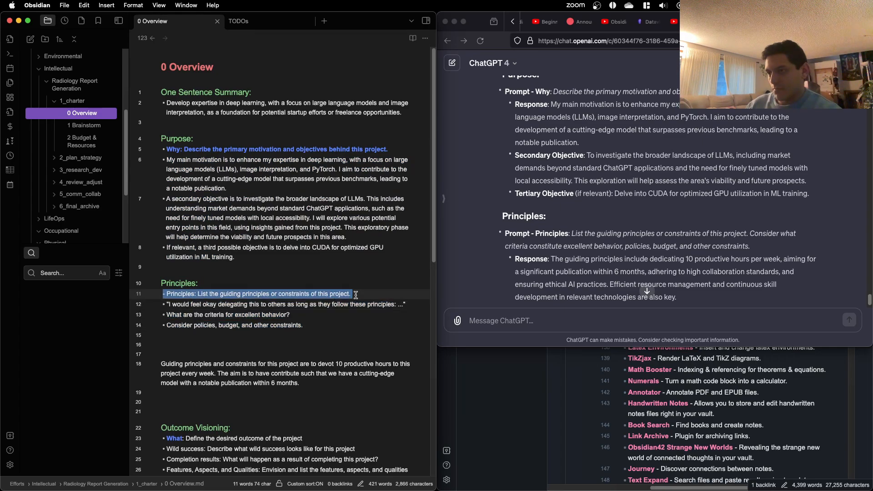
{"action": "key", "text": "super+b"}
{"action": "left_click", "coordinate": [355, 305]}
{"action": "key", "text": "super+shift+Left"}
{"action": "key", "text": "super+shift+Left"}
{"action": "key", "text": "super+b"}
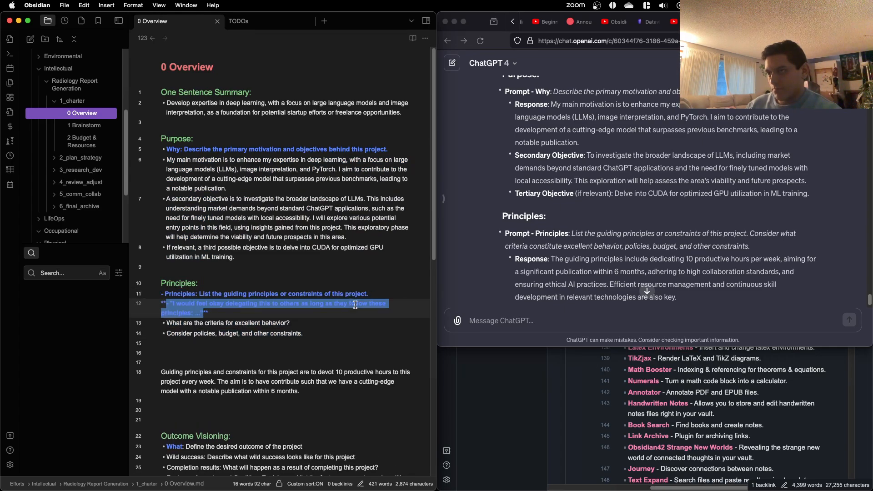
Step: Bold the excellent behavior prompt and the "Consider policies, budget, and other constraints." prompt, including their leading dashes
{"action": "left_click", "coordinate": [333, 320]}
{"action": "key", "text": "super+shift+Left"}
{"action": "key", "text": "super+shift+Left"}
{"action": "key", "text": "super+b"}
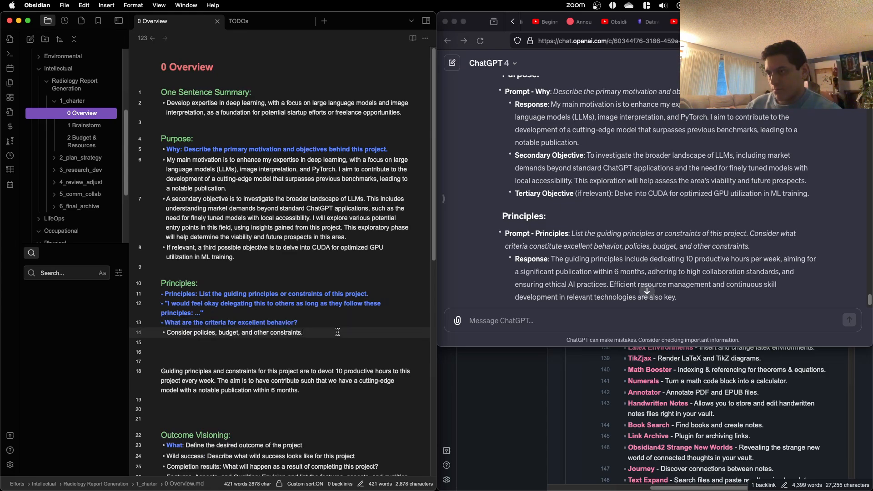
{"action": "left_click", "coordinate": [337, 332]}
{"action": "key", "text": "super+shift+Left"}
{"action": "key", "text": "super+shift+Left"}
{"action": "key", "text": "super+b"}
{"action": "left_click", "coordinate": [342, 349]}
{"action": "left_click", "coordinate": [333, 346]}
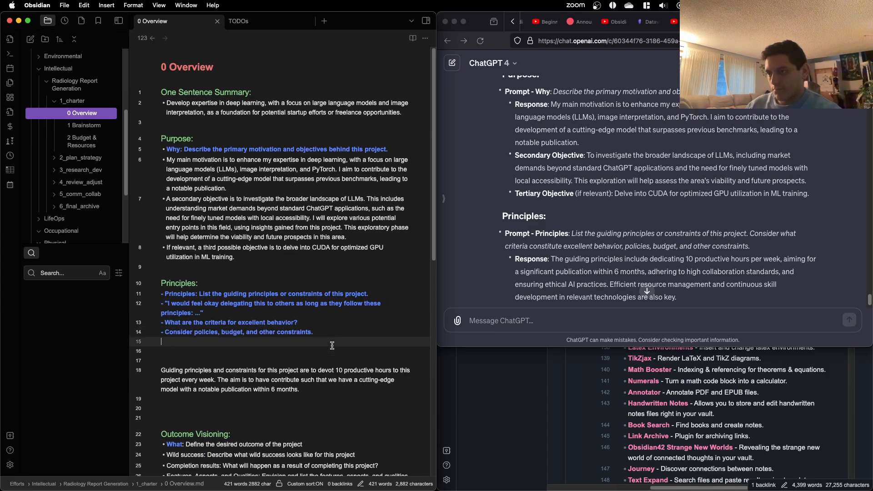
Step: Try to add bold over the already bold "Why" prompt line under Purpose, and undo it
{"action": "left_click", "coordinate": [182, 149]}
{"action": "key", "text": "super+shift+Left"}
{"action": "key", "text": "super+shift+Left"}
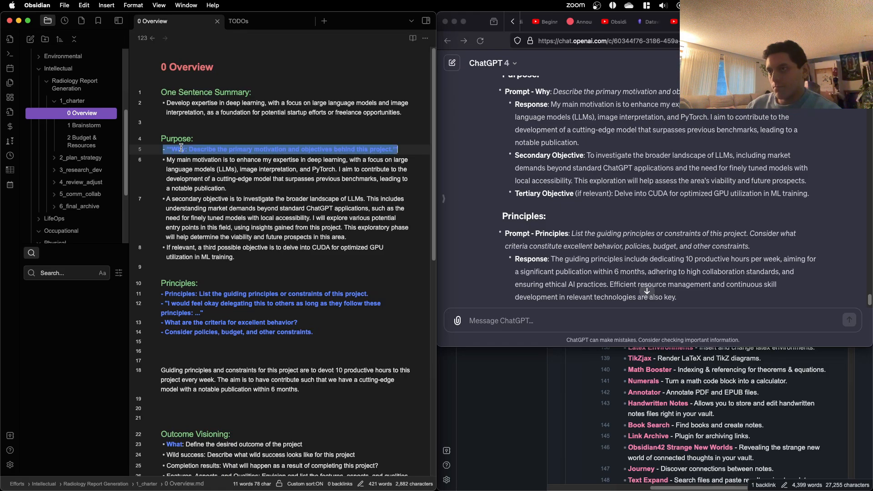
{"action": "key", "text": "super+b"}
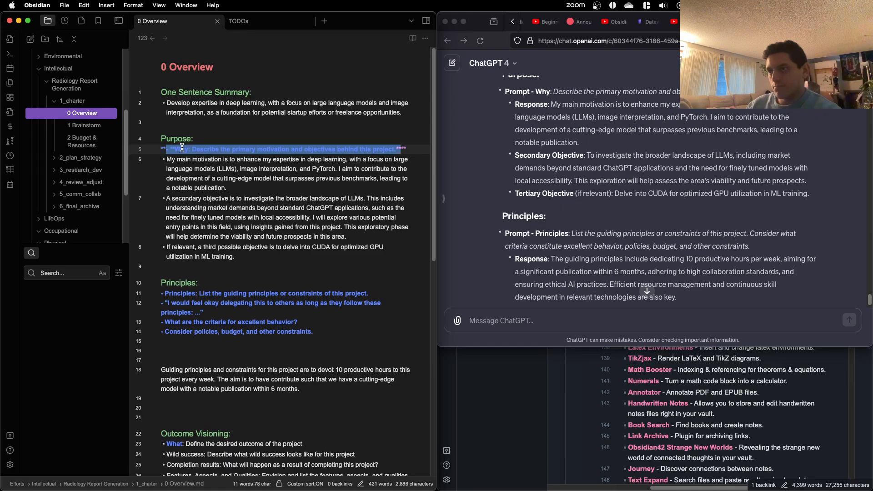
{"action": "key", "text": "super+z"}
{"action": "left_click", "coordinate": [367, 154]}
{"action": "left_click_drag", "start_coordinate": [400, 149], "coordinate": [170, 150]}
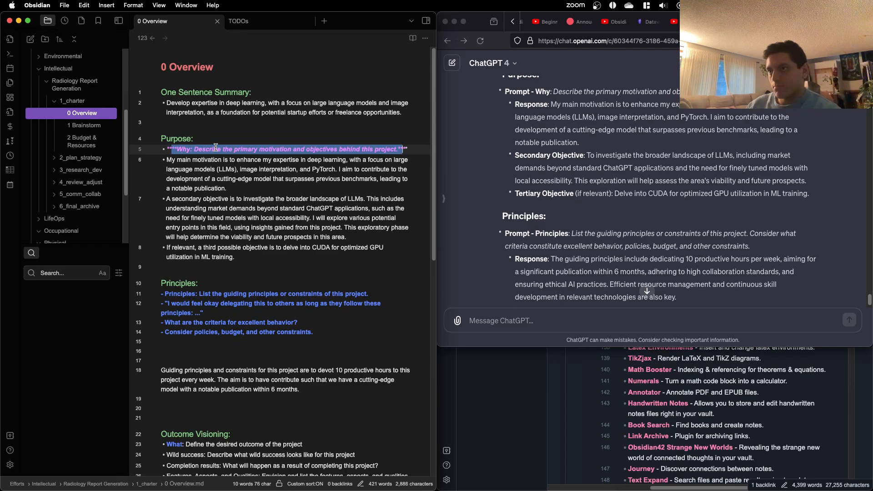
{"action": "left_click", "coordinate": [240, 147]}
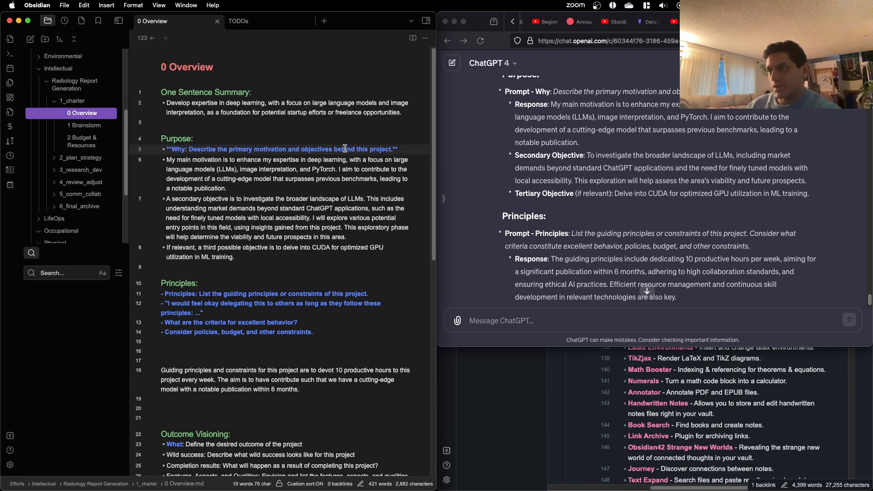
Step: Remove the bold from the "Why" prompt under Purpose and reapply it to the whole line including the leading dash
{"action": "left_click_drag", "start_coordinate": [393, 150], "coordinate": [203, 149]}
{"action": "key", "text": "super+b"}
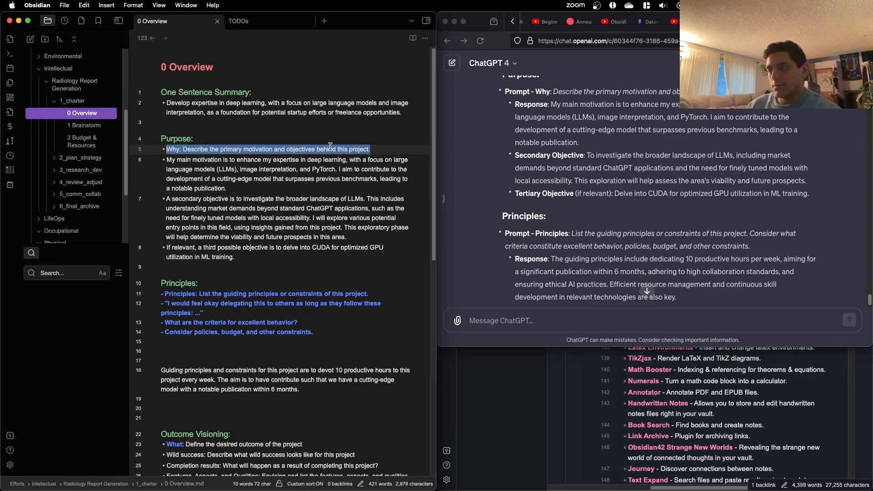
{"action": "key", "text": "super+b"}
{"action": "left_click", "coordinate": [328, 185]}
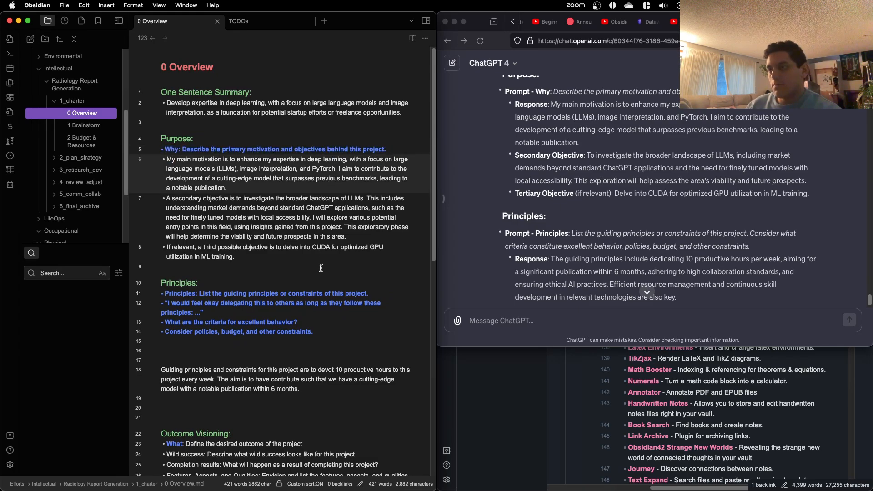
Step: Delete the "Principles:" label from the start of the first prompt under the Principles heading
{"action": "left_click", "coordinate": [274, 336]}
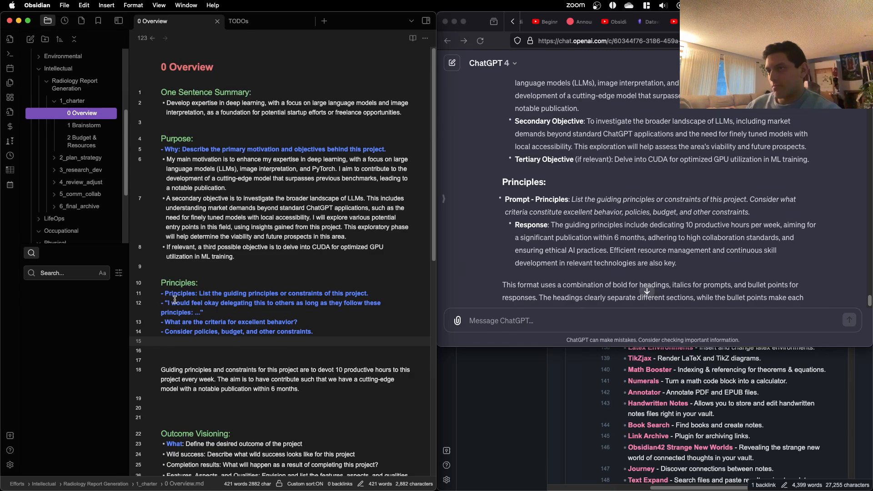
{"action": "left_click_drag", "start_coordinate": [200, 294], "coordinate": [160, 294]}
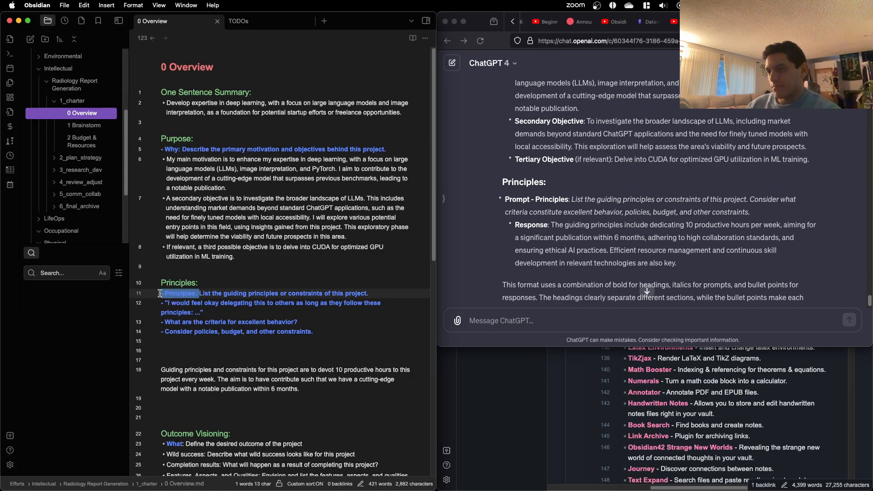
{"action": "key", "text": "BackSpace"}
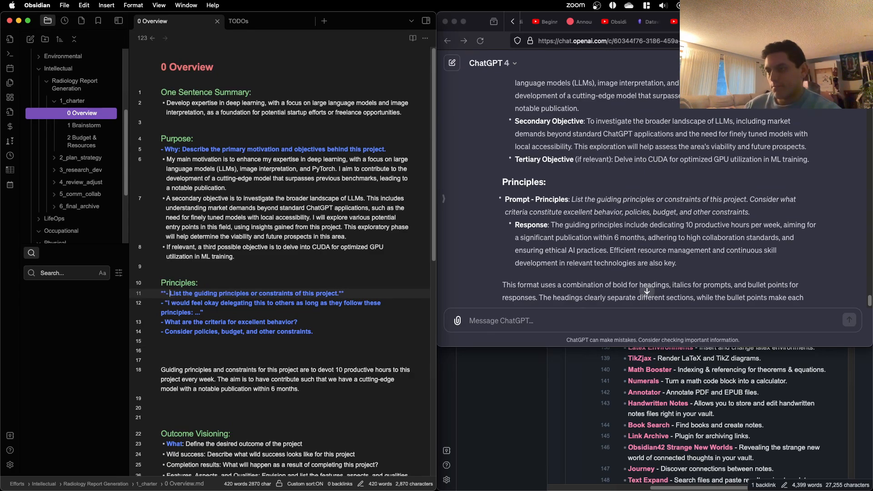
Step: Append "Consider what criteria constitue excellent behavior, policies, budget, and other constraints." to the first Principles prompt
{"action": "left_click", "coordinate": [339, 294]}
{"action": "type", "text": "Consider"}
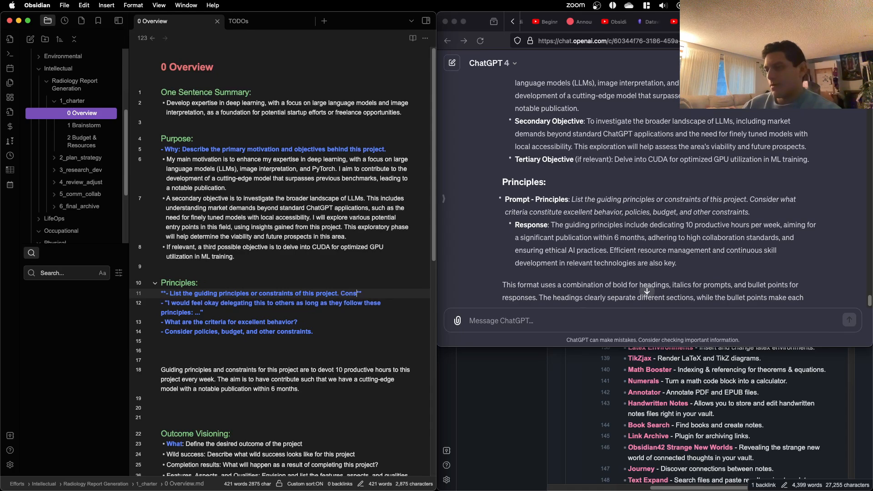
{"action": "type", "text": " what c"}
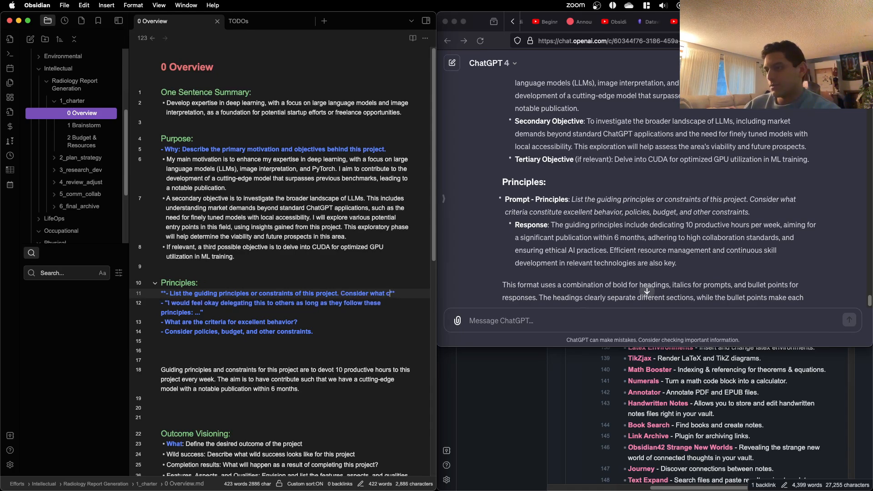
{"action": "type", "text": "riteria cons"}
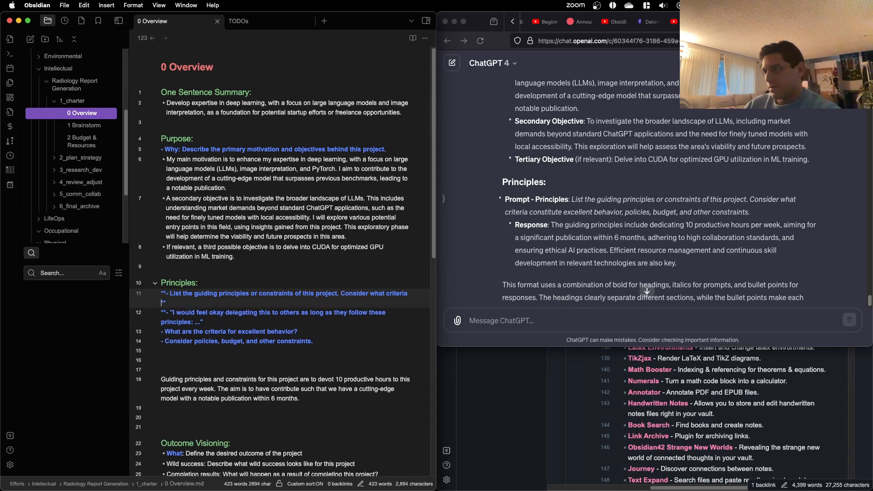
{"action": "type", "text": "tit"}
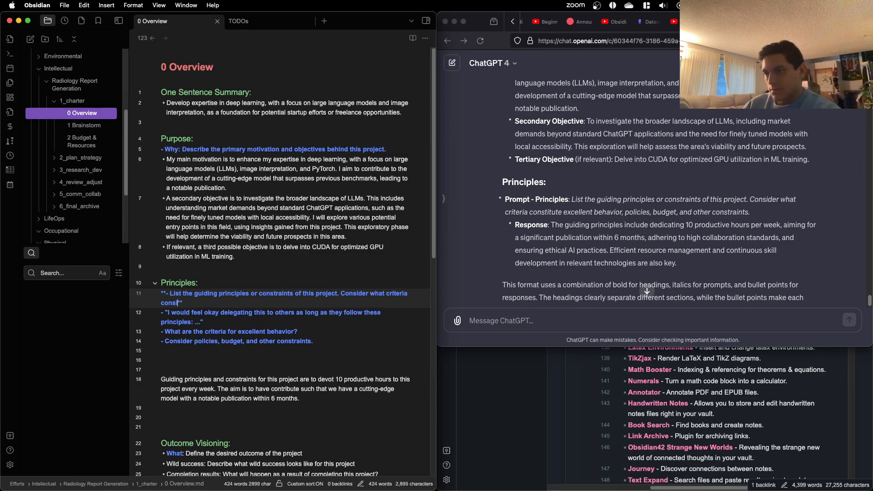
{"action": "type", "text": "tue ex"}
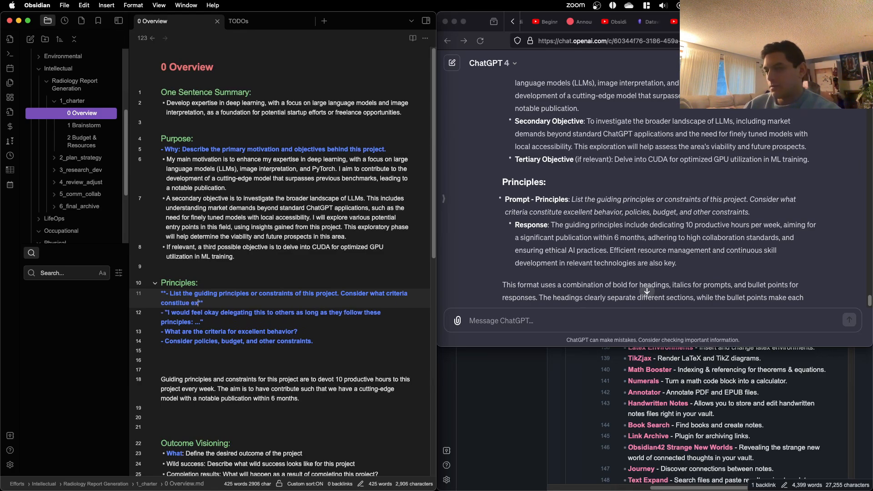
{"action": "type", "text": "cellent b"}
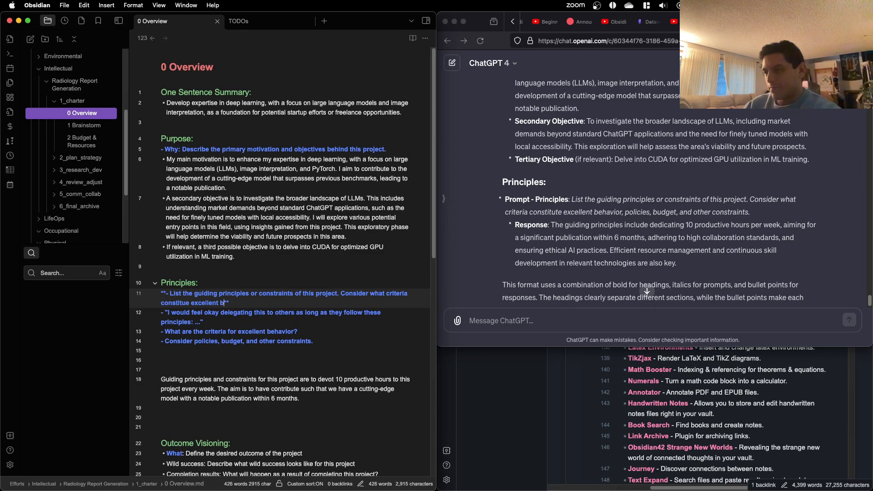
{"action": "type", "text": "ehavior "}
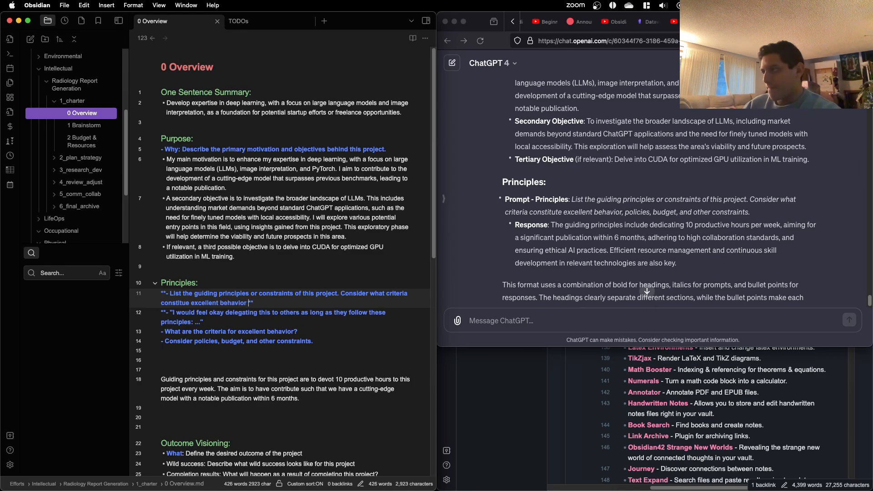
{"action": "type", "text": ", policie"}
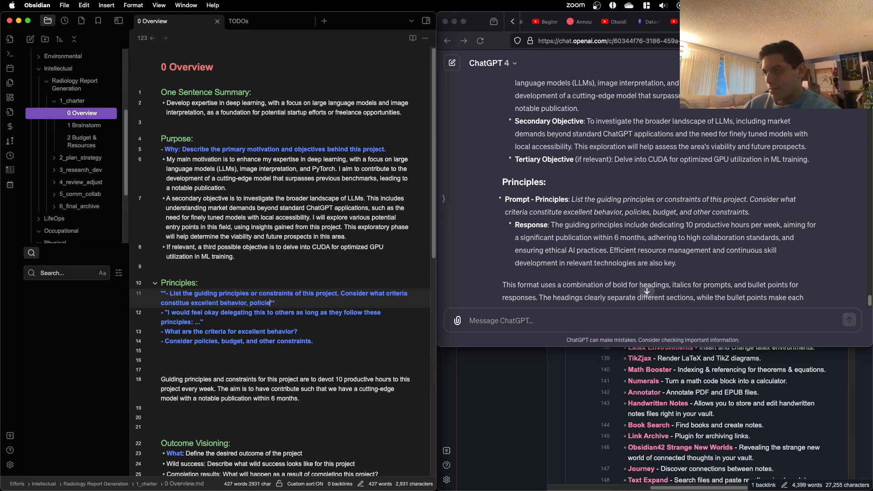
{"action": "type", "text": "s, budget,"}
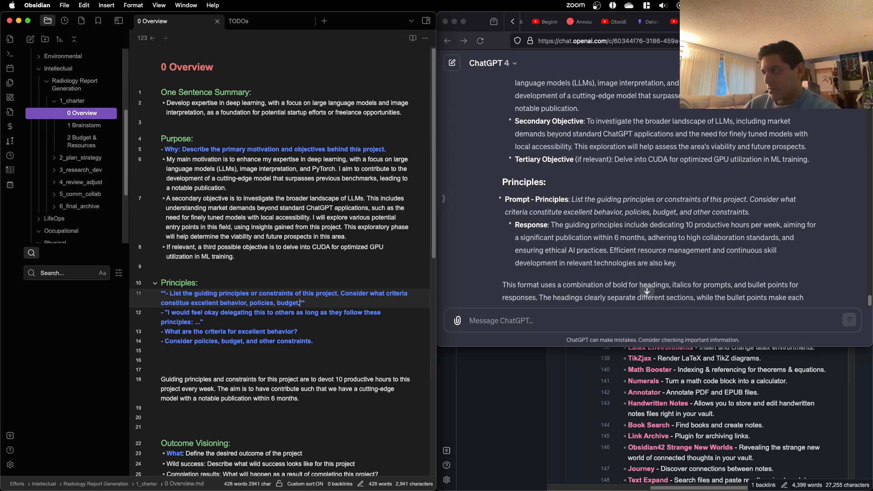
{"action": "type", "text": " and other constraints."}
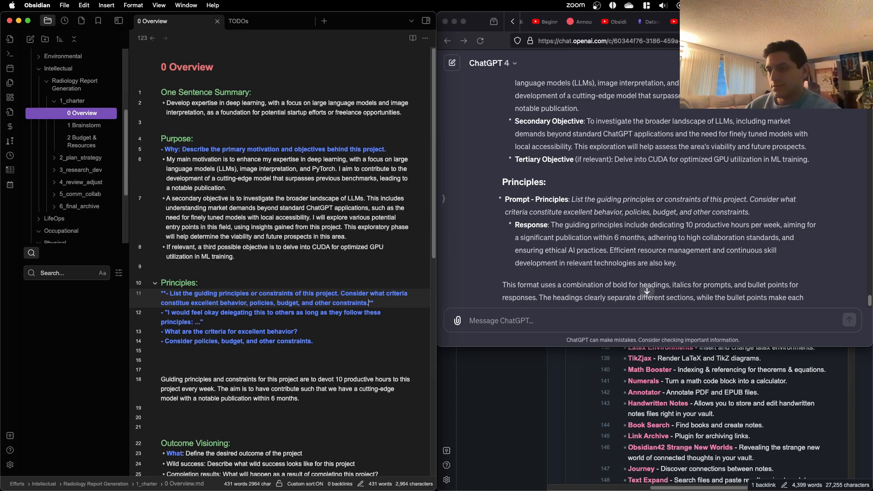
Step: Delete the separate excellent behavior prompt and the policies, budget, and other constraints prompt under Principles
{"action": "triple_click", "coordinate": [286, 331]}
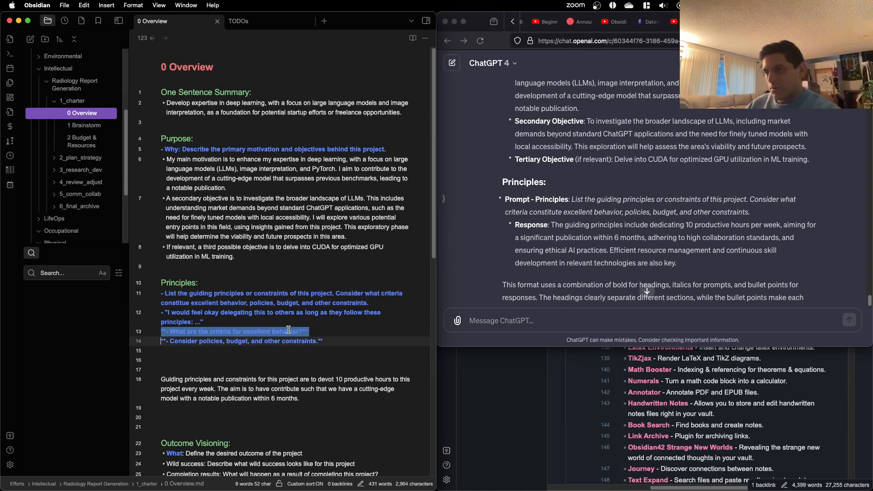
{"action": "key", "text": "BackSpace"}
{"action": "triple_click", "coordinate": [318, 331]}
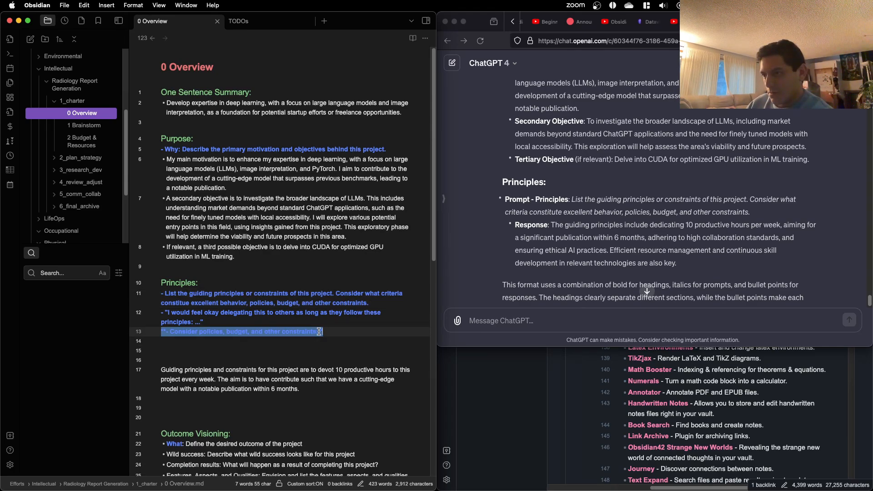
{"action": "key", "text": "BackSpace"}
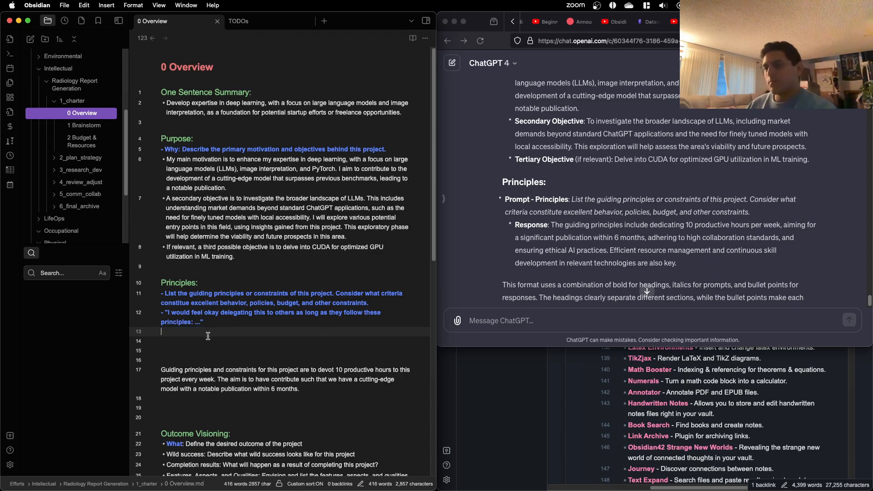
Step: Append "Your reponse should address:" to the end of the first prompt under the Principles heading
{"action": "left_click", "coordinate": [164, 311]}
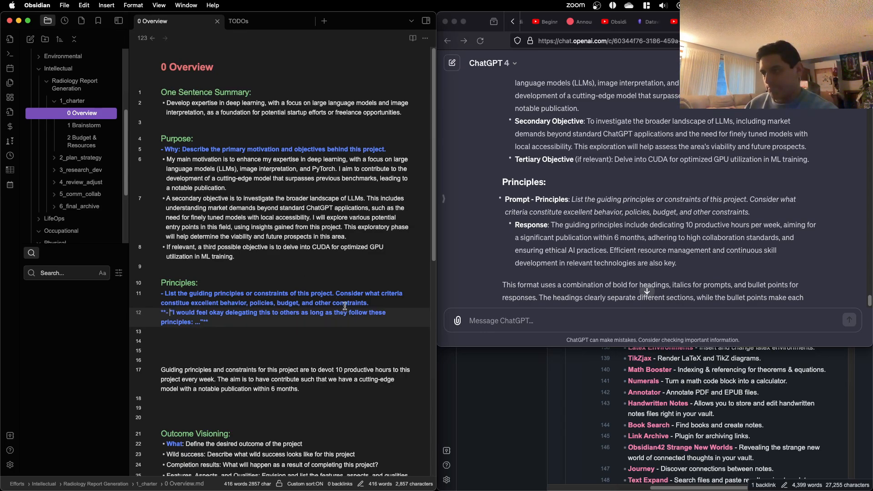
{"action": "left_click", "coordinate": [360, 304]}
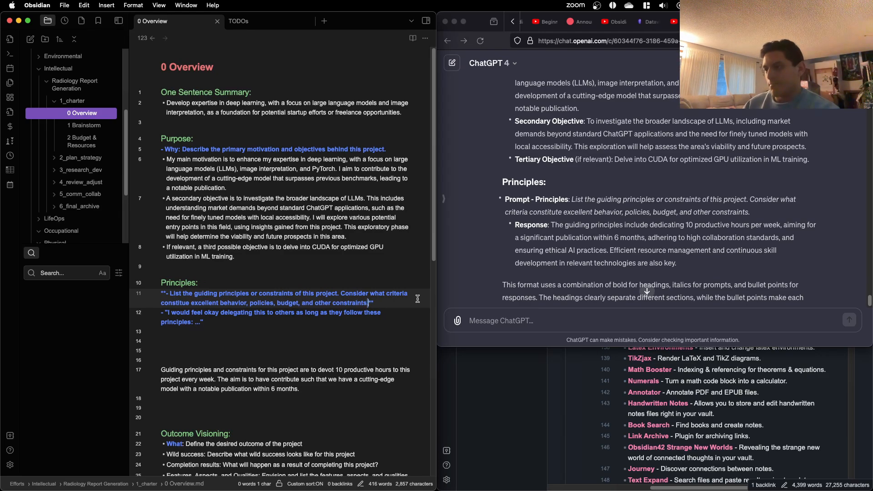
{"action": "type", "text": ". Your"}
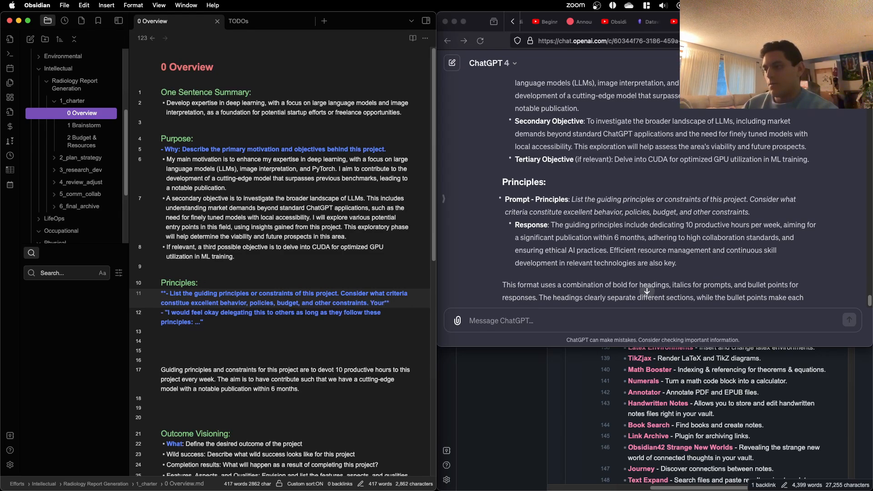
{"action": "type", "text": " re"}
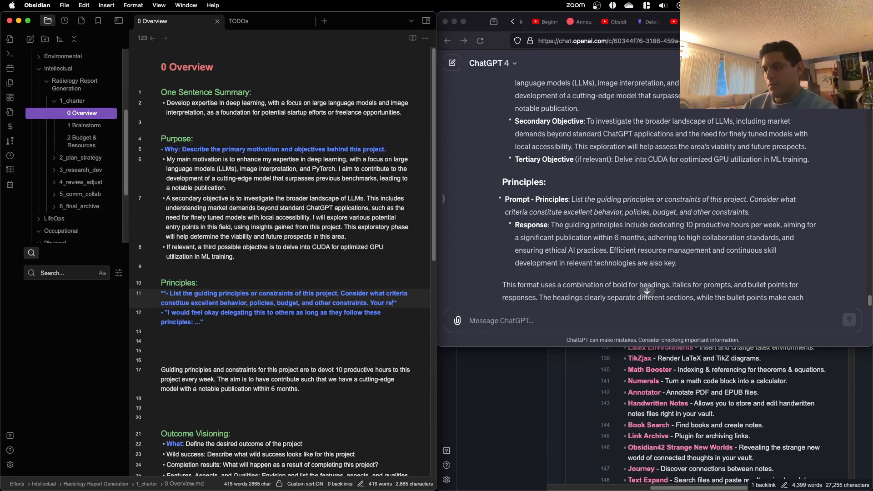
{"action": "type", "text": "ponse shoudl"}
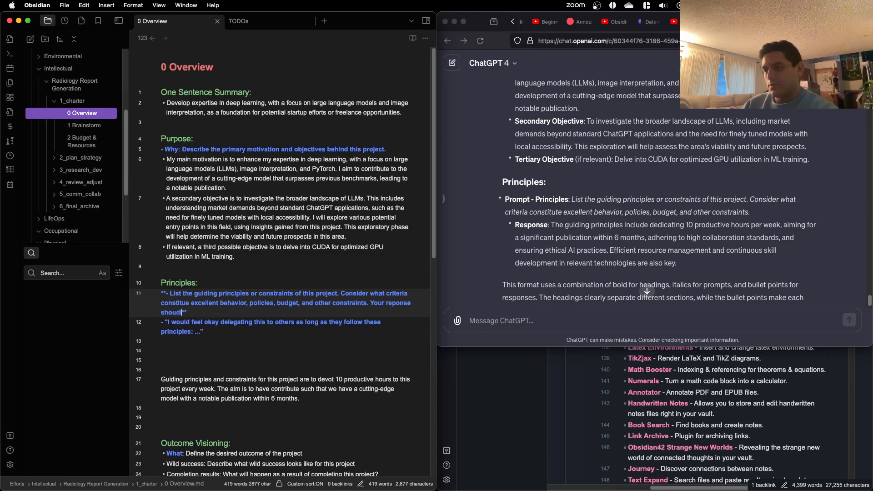
{"action": "type", "text": "d addre"}
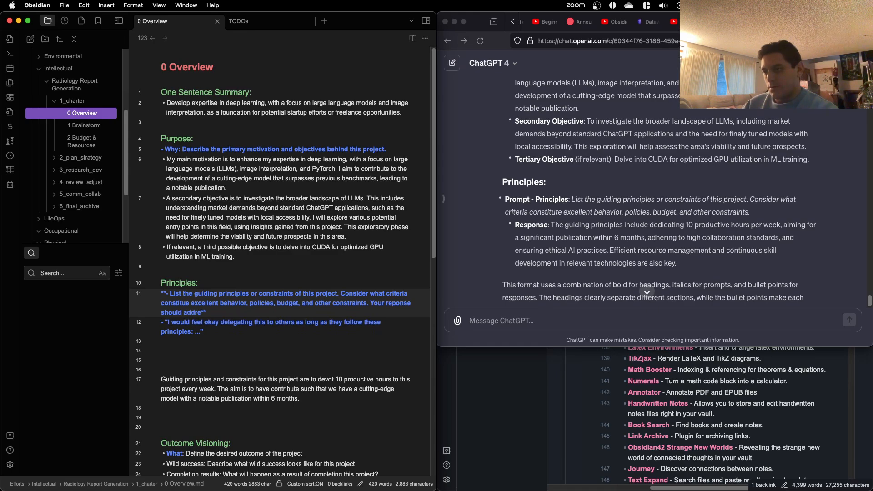
{"action": "type", "text": "ss:"}
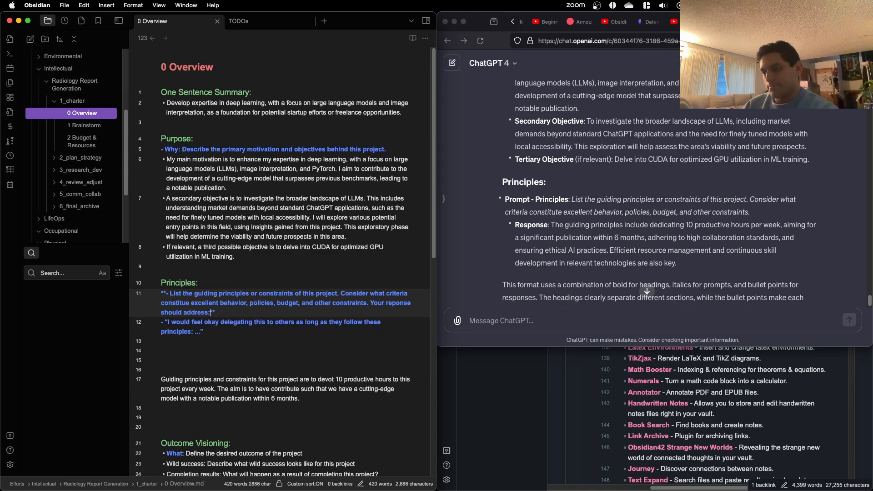
Step: Move the quoted "I would feel okay delegating this to others..." text to the end of the first Principles prompt, add a period, and remove the leftover line
{"action": "left_click", "coordinate": [204, 332]}
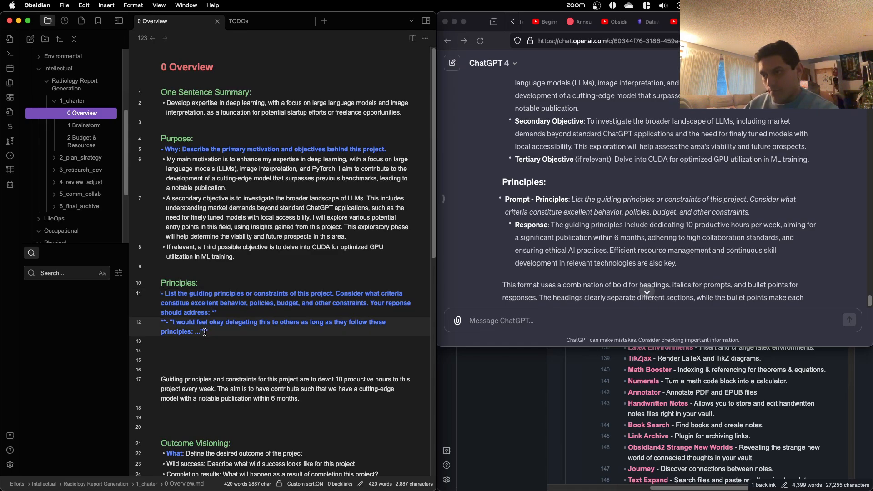
{"action": "left_click", "coordinate": [166, 320], "text": "shift"}
{"action": "key", "text": "super+c"}
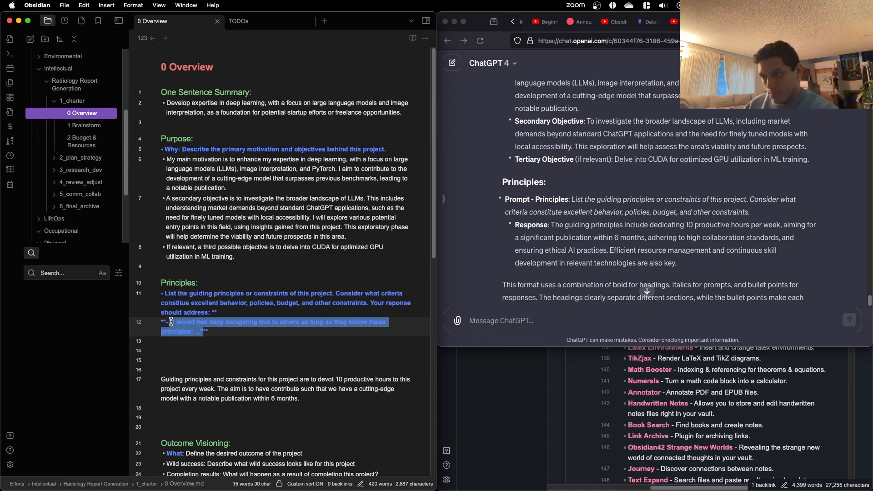
{"action": "key", "text": "BackSpace"}
{"action": "left_click", "coordinate": [214, 313]}
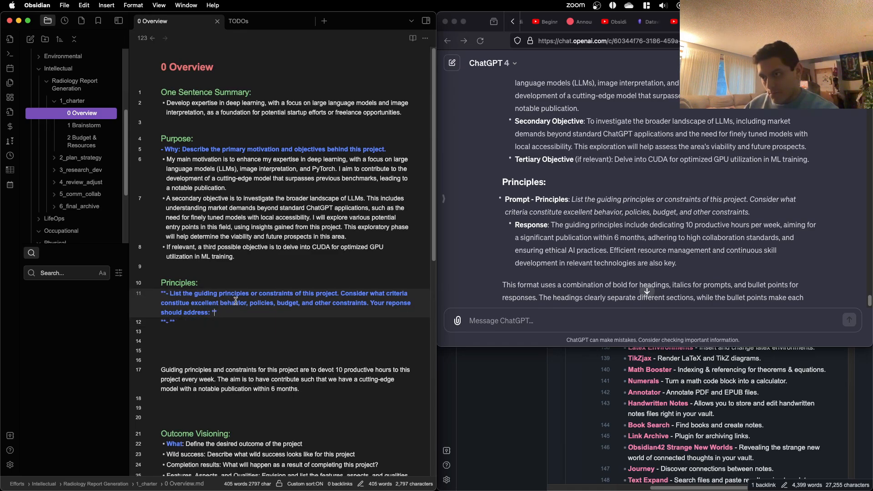
{"action": "key", "text": "super+v"}
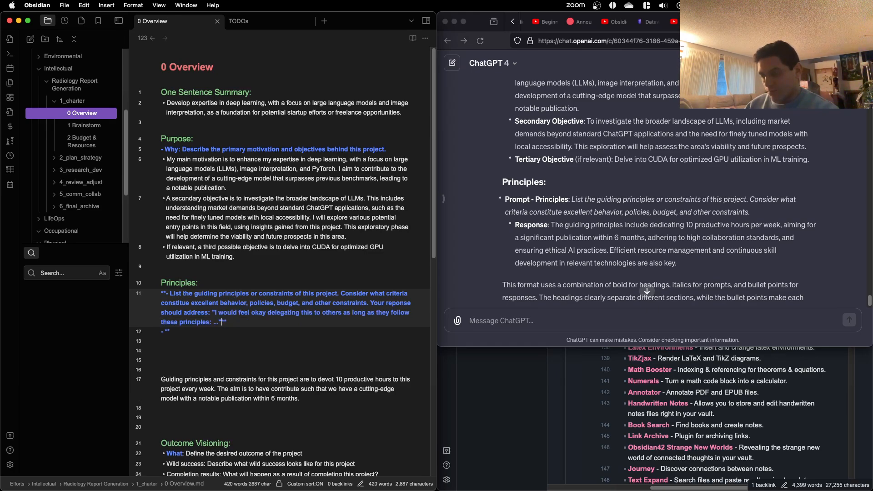
{"action": "type", "text": "."}
{"action": "left_click", "coordinate": [232, 331]}
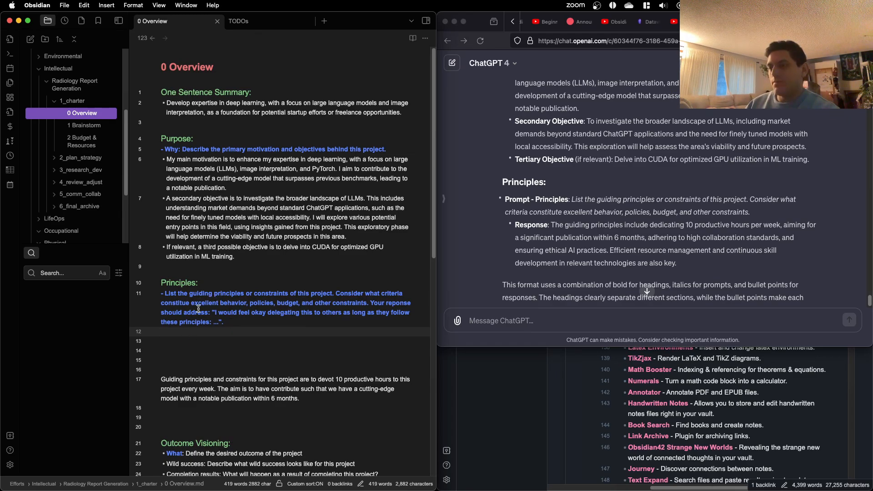
Step: Start a response bullet reading "Time" below the Principles prompt, using ChatGPT's suggested principles as reference
{"action": "scroll", "coordinate": [193, 319], "scroll_direction": "down", "scroll_amount": 3}
{"action": "scroll", "coordinate": [574, 160], "scroll_direction": "down", "scroll_amount": 2}
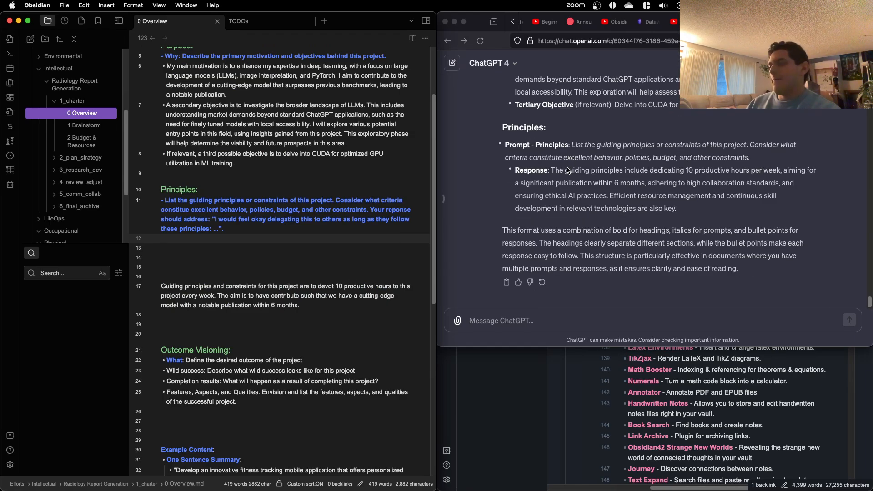
{"action": "scroll", "coordinate": [570, 182], "scroll_direction": "down", "scroll_amount": 10}
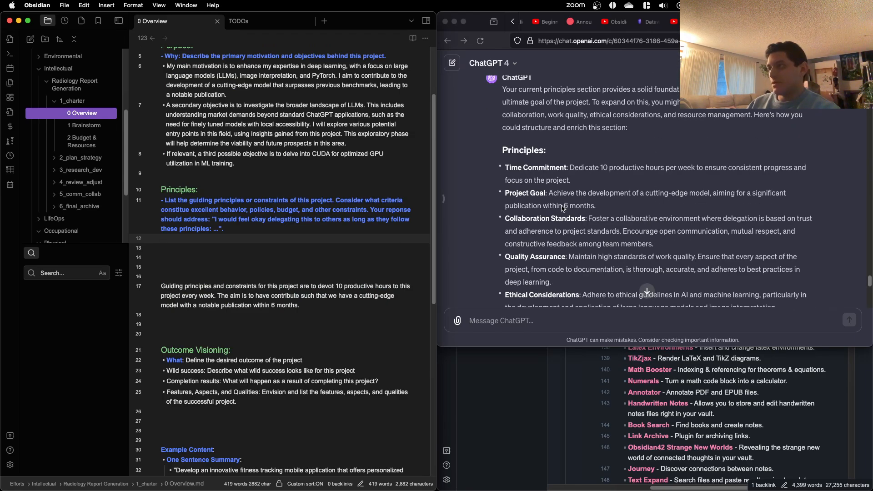
{"action": "scroll", "coordinate": [563, 208], "scroll_direction": "down", "scroll_amount": 2}
{"action": "left_click", "coordinate": [226, 251]}
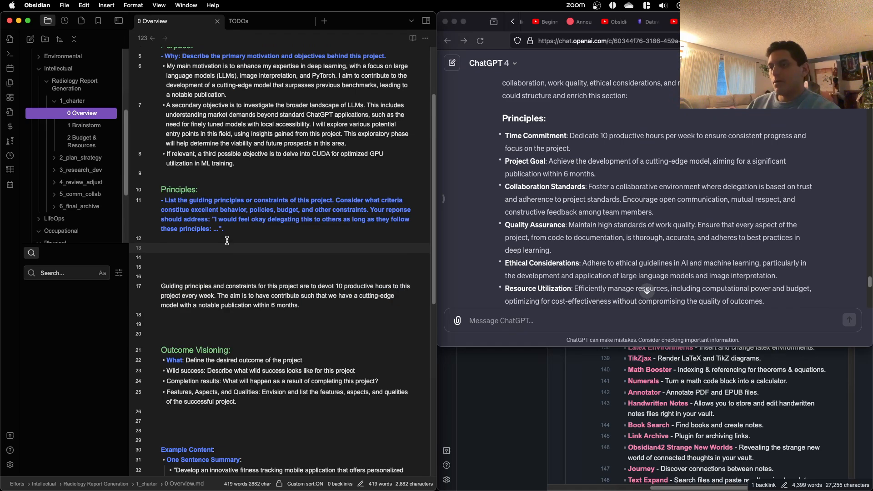
{"action": "left_click", "coordinate": [228, 238]}
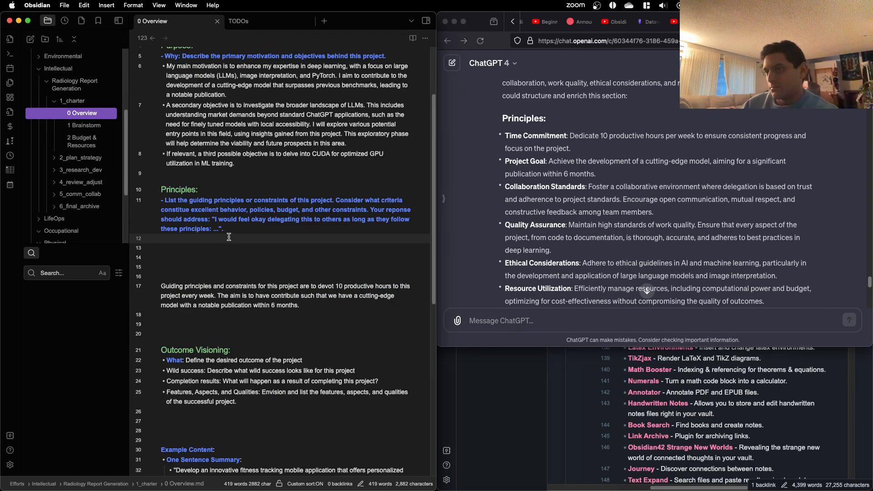
{"action": "type", "text": "My"}
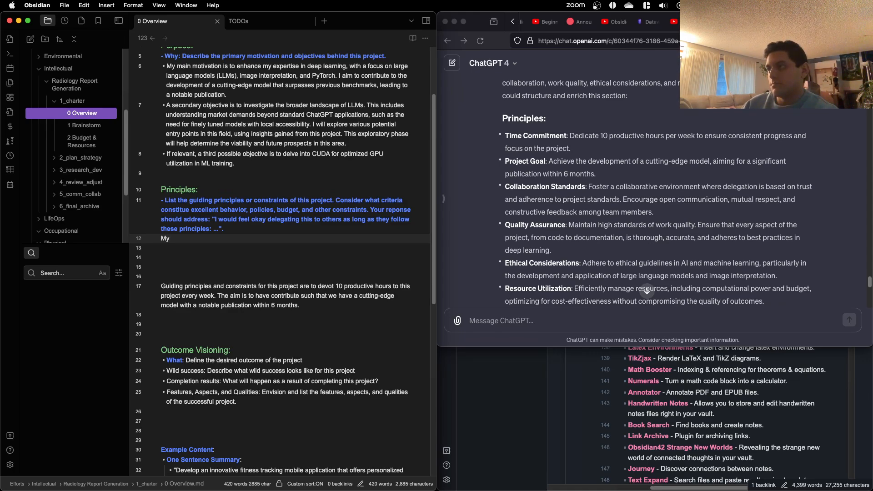
{"action": "type", "text": "-"}
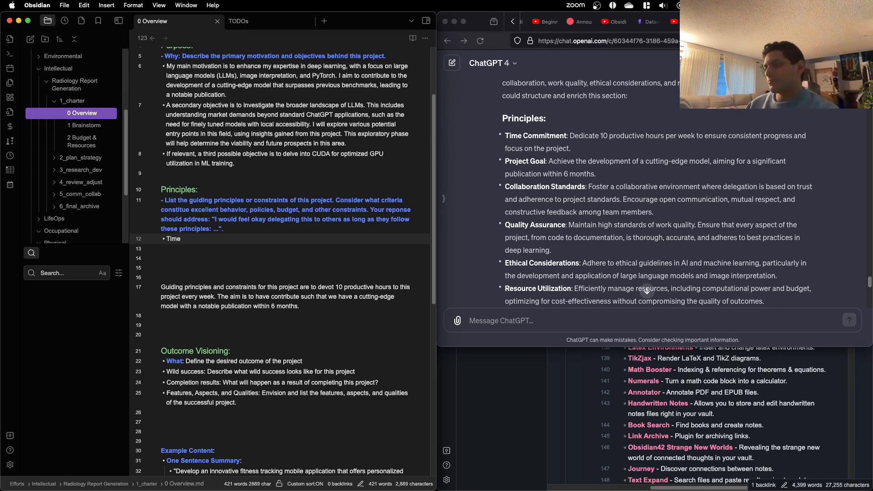
Step: Switch to Firefox and select ChatGPT's entire suggested Principles list, from its heading through Adaptability
{"action": "left_click", "coordinate": [614, 222]}
{"action": "scroll", "coordinate": [614, 221], "scroll_direction": "down", "scroll_amount": 3}
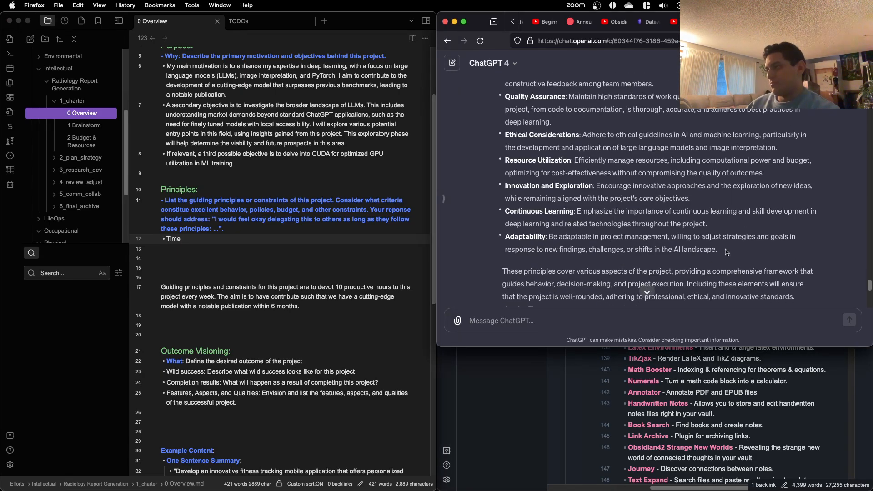
{"action": "left_click_drag", "start_coordinate": [726, 252], "coordinate": [502, 167]}
Step: Search the web in a new tab for "definition of principle" and read the dictionary entry and the "What is the basic principle meaning?" answer
{"action": "key", "text": "super+t"}
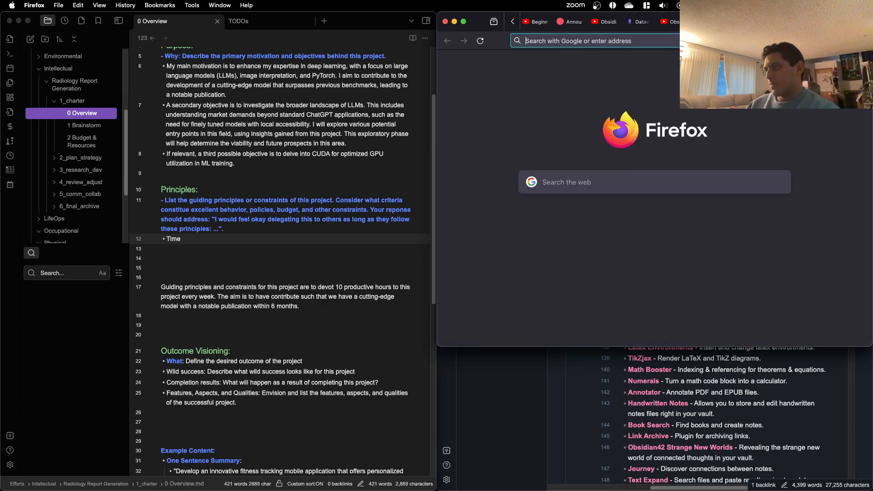
{"action": "type", "text": "defi"}
{"action": "type", "text": "nit"}
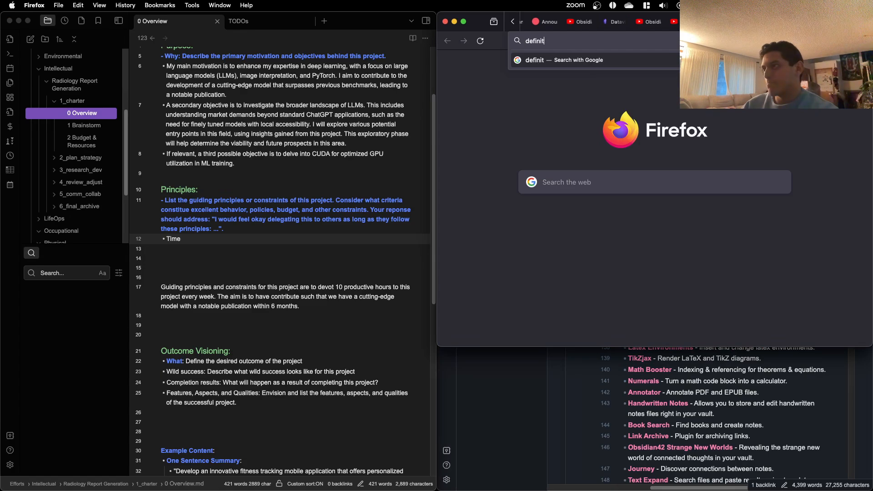
{"action": "type", "text": "ion of principle"}
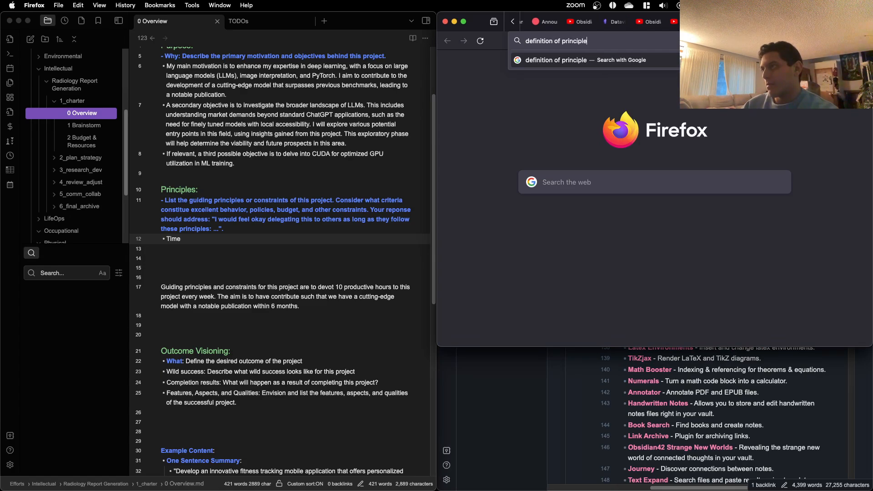
{"action": "key", "text": "Return"}
{"action": "scroll", "coordinate": [513, 149], "scroll_direction": "down", "scroll_amount": 1}
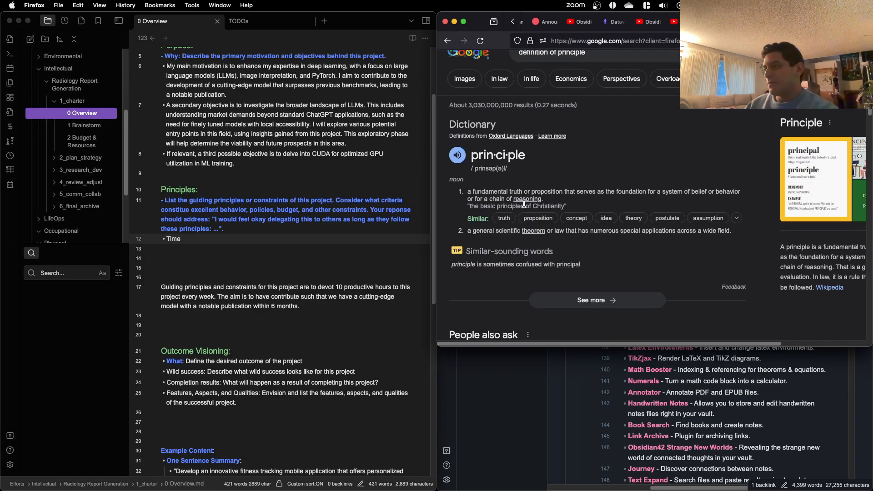
{"action": "triple_click", "coordinate": [541, 191]}
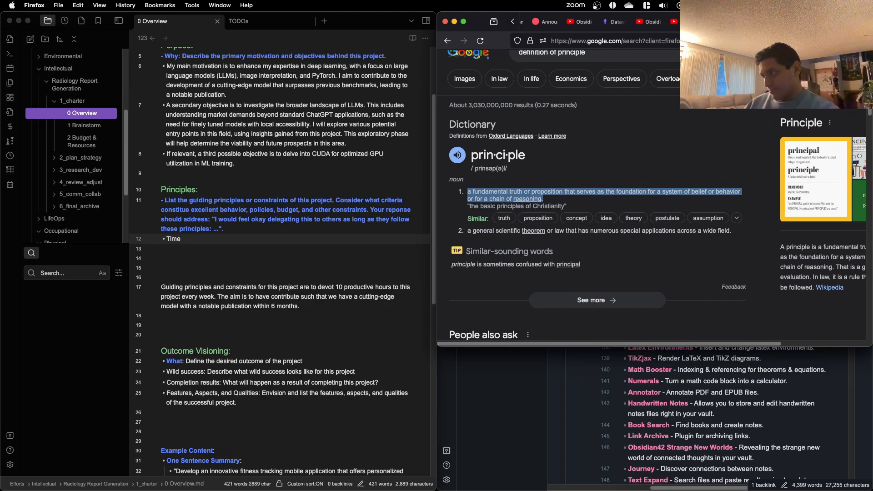
{"action": "scroll", "coordinate": [597, 156], "scroll_direction": "down", "scroll_amount": 3}
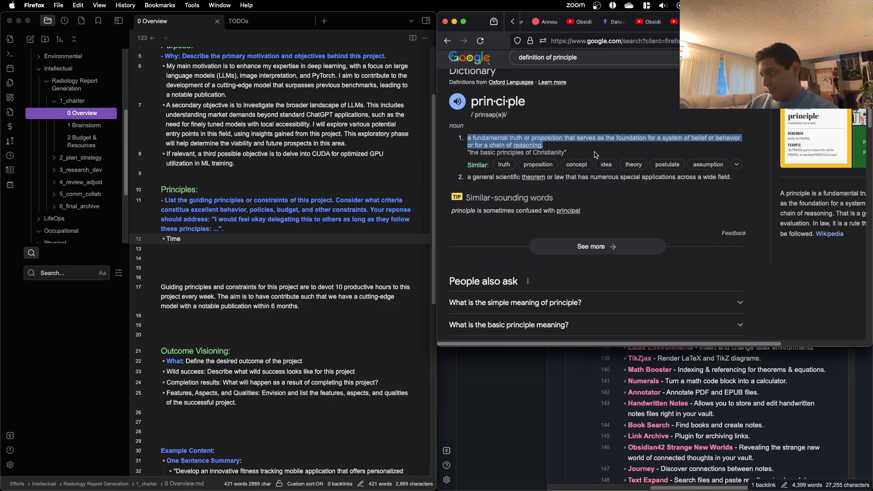
{"action": "left_click", "coordinate": [579, 255]}
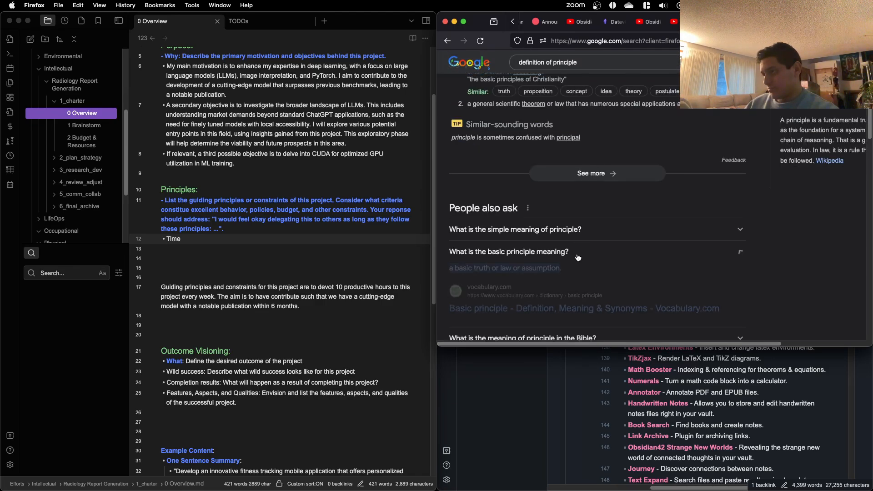
Step: Return to the ChatGPT conversation and examine its suggested principles from Time Commitment through Adaptability
{"action": "left_click", "coordinate": [773, 22]}
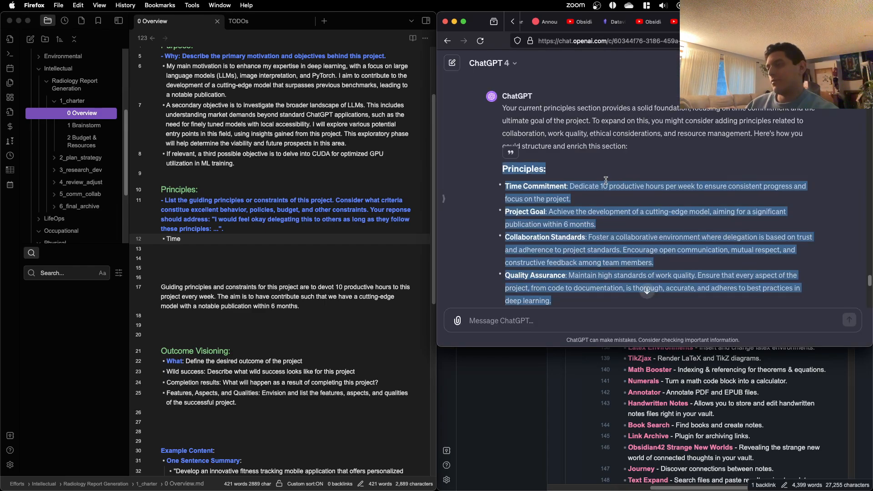
{"action": "scroll", "coordinate": [605, 175], "scroll_direction": "down", "scroll_amount": 3}
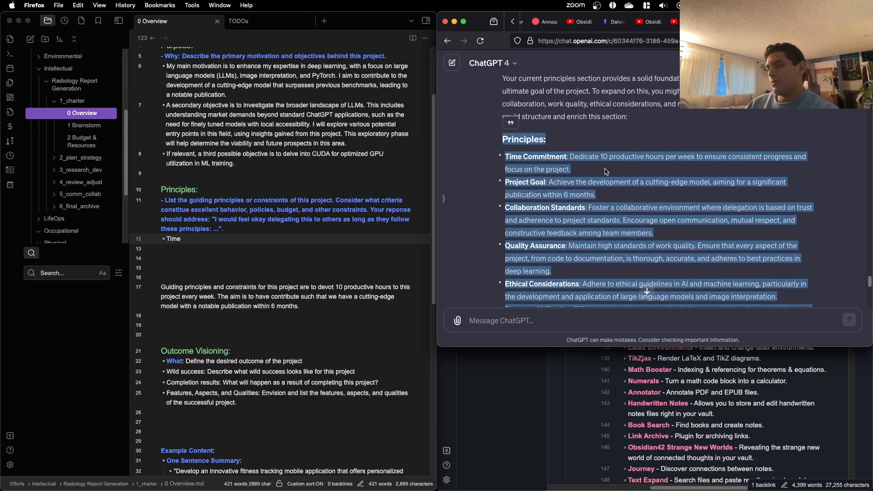
{"action": "scroll", "coordinate": [606, 171], "scroll_direction": "down", "scroll_amount": 2}
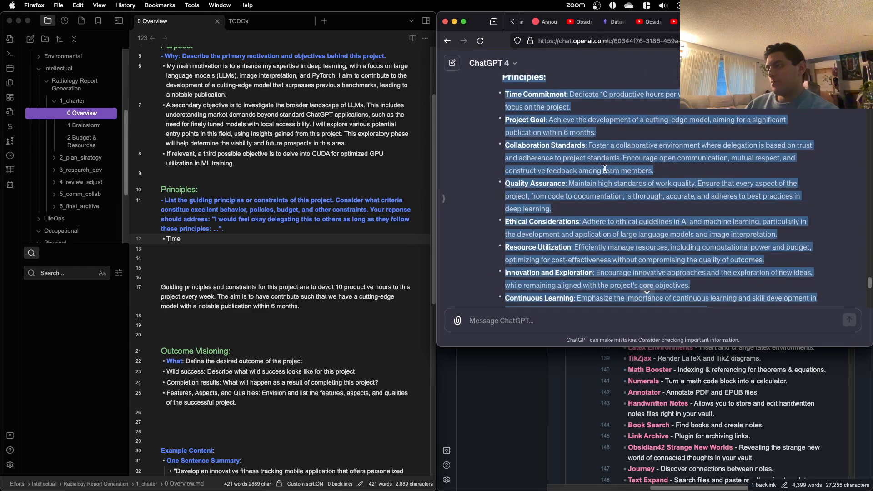
{"action": "scroll", "coordinate": [605, 169], "scroll_direction": "down", "scroll_amount": 4}
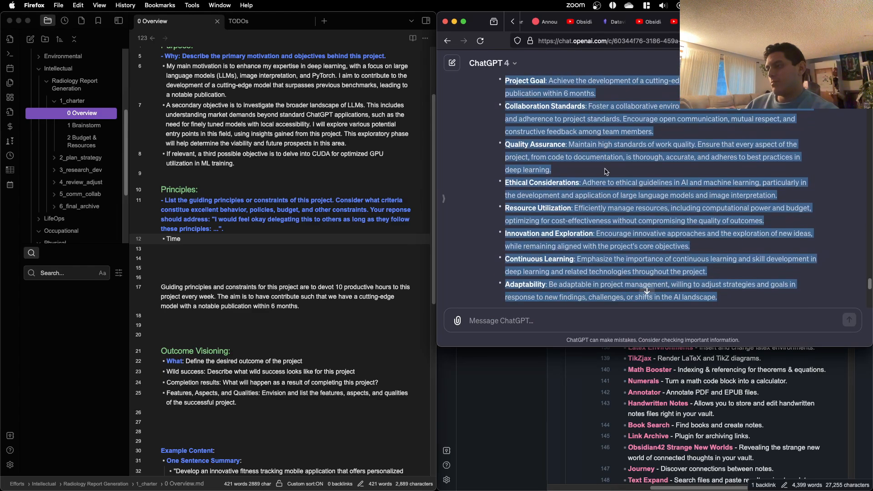
{"action": "scroll", "coordinate": [605, 168], "scroll_direction": "up", "scroll_amount": 5}
{"action": "scroll", "coordinate": [605, 168], "scroll_direction": "down", "scroll_amount": 4}
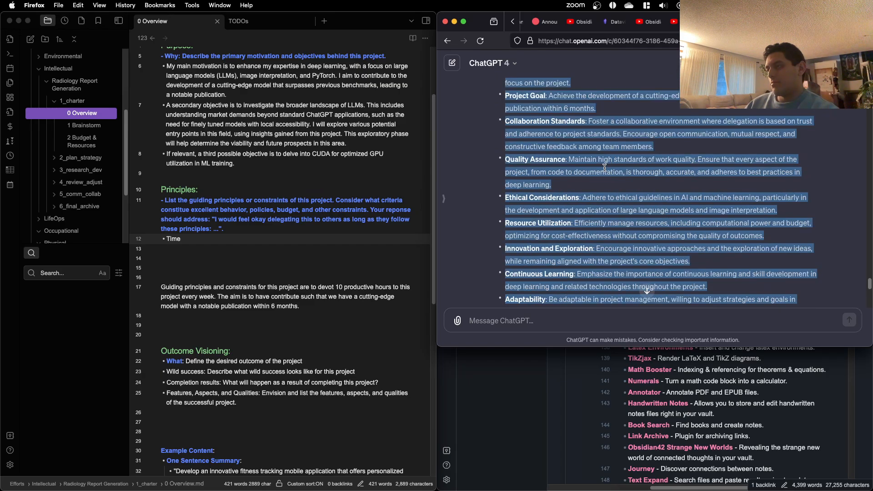
{"action": "scroll", "coordinate": [605, 168], "scroll_direction": "up", "scroll_amount": 2}
{"action": "left_click", "coordinate": [619, 147]}
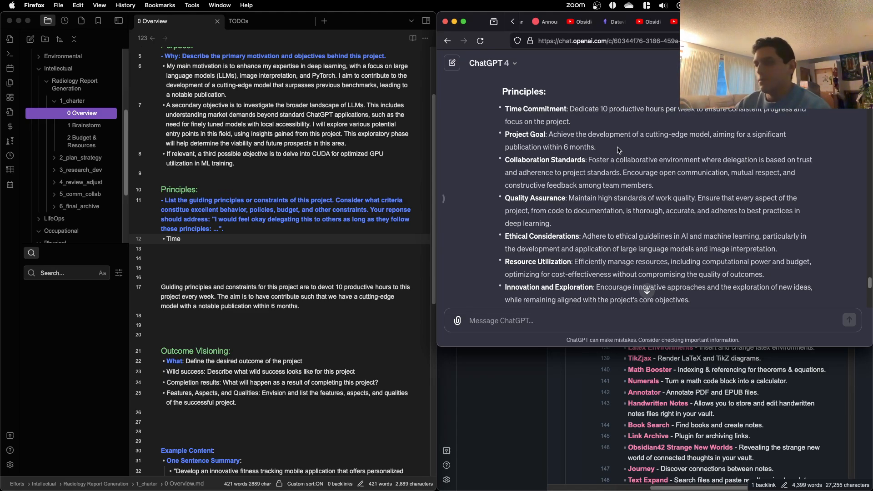
Step: Copy ChatGPT's Time Commitment and Project Goal bullets and paste them over the "Time" bullet under Principles in the Obsidian note
{"action": "left_click", "coordinate": [220, 237]}
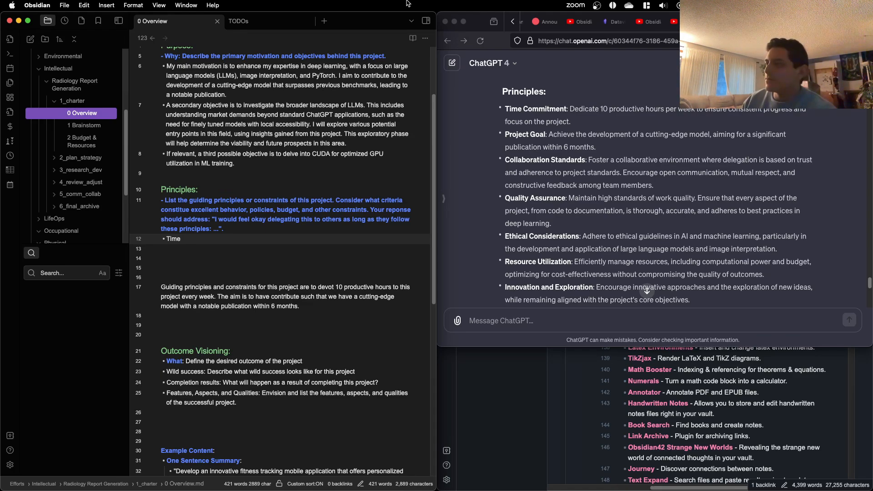
{"action": "left_click", "coordinate": [575, 118]}
{"action": "left_click_drag", "start_coordinate": [612, 147], "coordinate": [501, 115]}
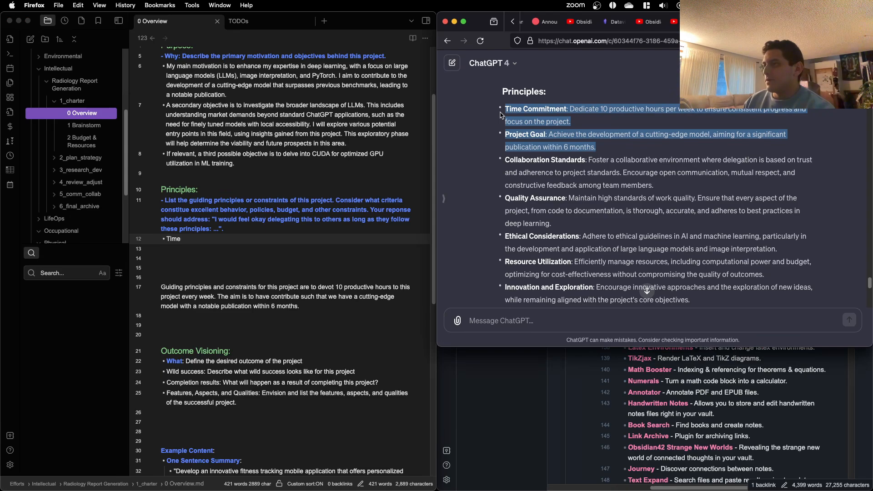
{"action": "key", "text": "super+c"}
{"action": "left_click", "coordinate": [221, 256]}
{"action": "left_click_drag", "start_coordinate": [203, 247], "coordinate": [164, 240]}
{"action": "key", "text": "super+v"}
{"action": "left_click", "coordinate": [241, 258]}
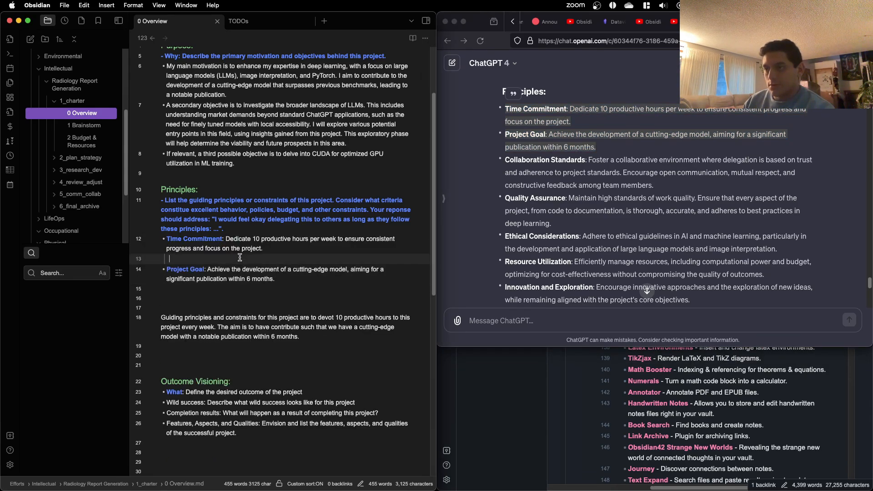
Step: Remove the empty line between the Time Commitment and Project Goal bullets under Principles
{"action": "key", "text": "BackSpace"}
{"action": "left_click_drag", "start_coordinate": [293, 272], "coordinate": [182, 250]}
{"action": "left_click", "coordinate": [289, 269]}
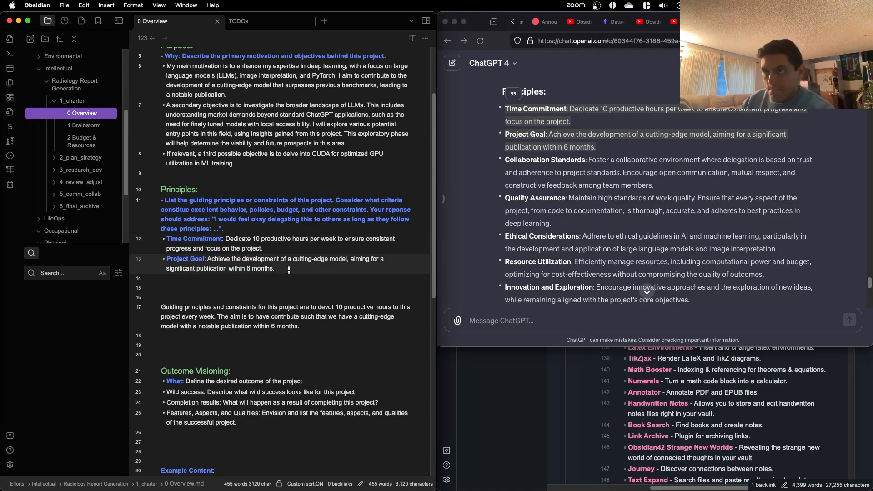
Step: Copy ChatGPT's Collaboration Standards principle and paste it as a new bullet below Project Goal in the note
{"action": "key", "text": "Return"}
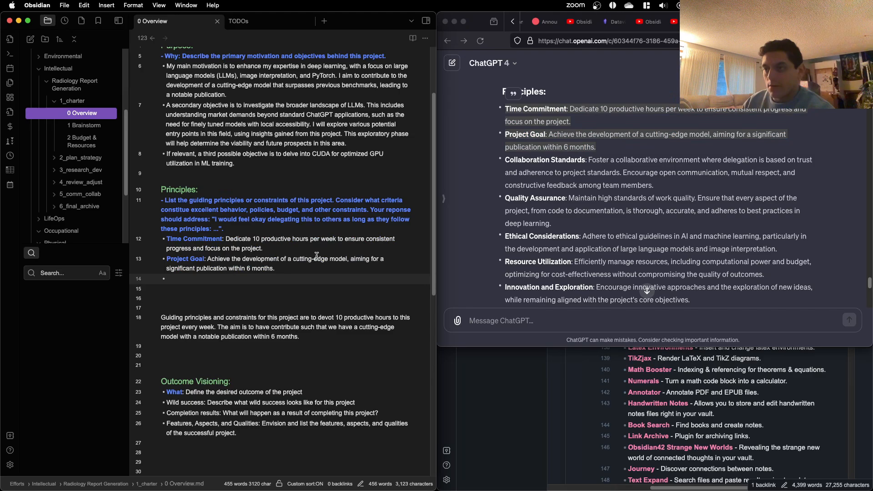
{"action": "left_click", "coordinate": [626, 188]}
{"action": "scroll", "coordinate": [626, 187], "scroll_direction": "down", "scroll_amount": 1}
{"action": "left_click_drag", "start_coordinate": [611, 143], "coordinate": [504, 149]}
{"action": "left_click", "coordinate": [236, 278]}
{"action": "key", "text": "BackSpace"}
{"action": "key", "text": "BackSpace"}
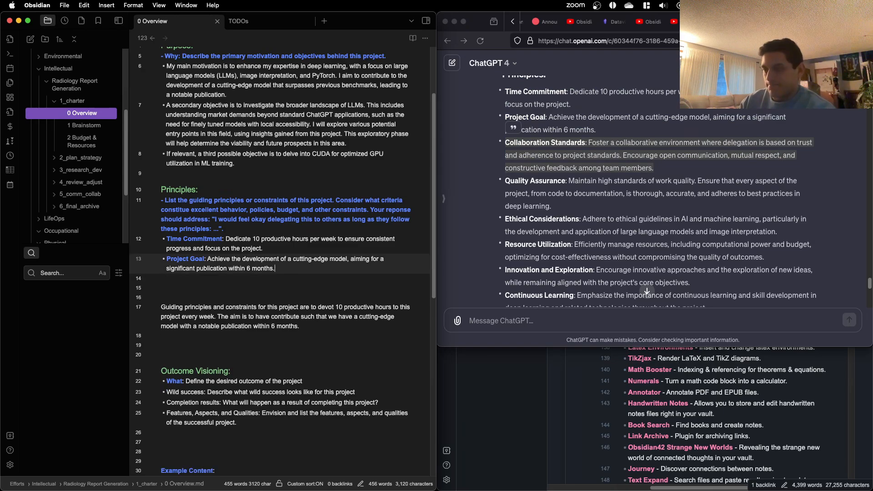
{"action": "key", "text": "BackSpace"}
{"action": "type", "text": "."}
{"action": "key", "text": "Return"}
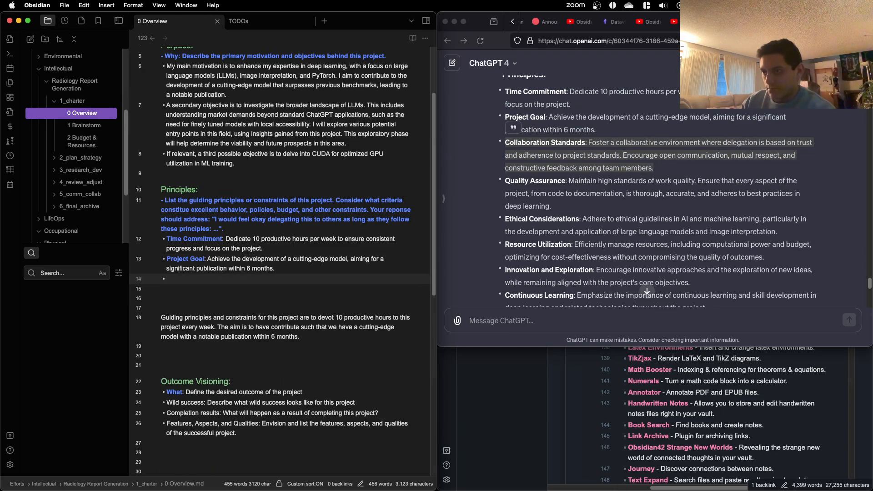
{"action": "key", "text": "super+v"}
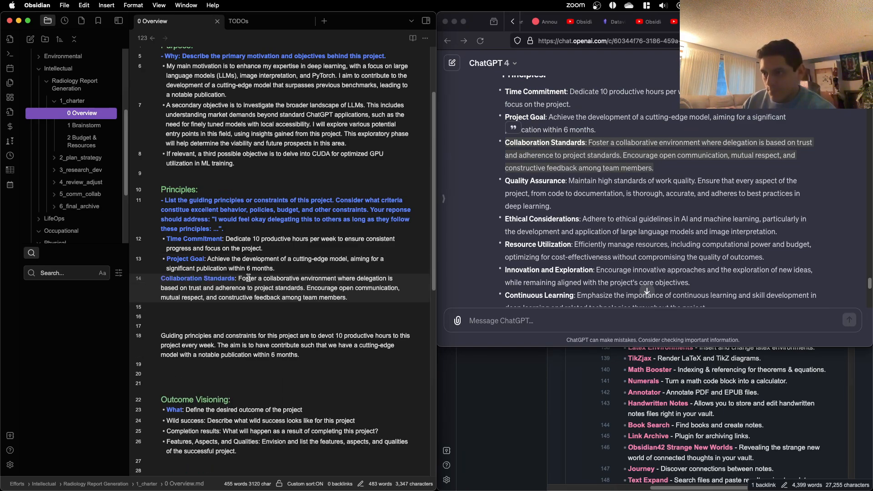
{"action": "left_click", "coordinate": [161, 278]}
{"action": "type", "text": "- **"}
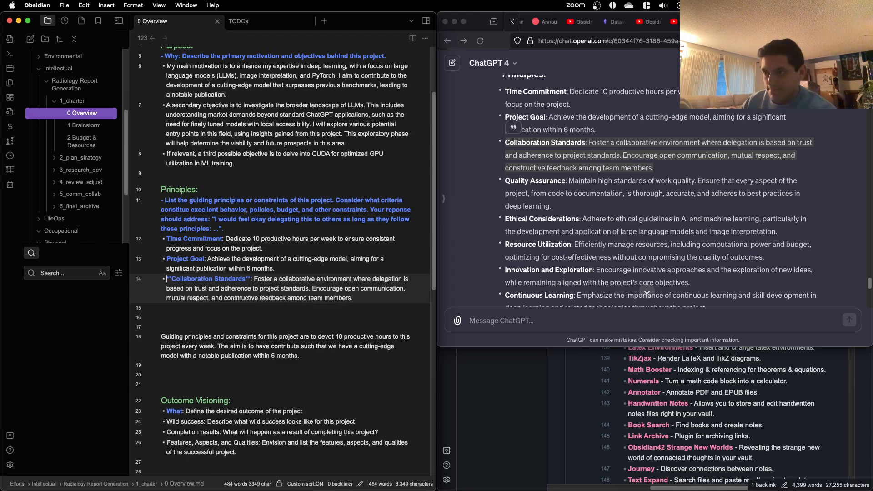
Step: Trim "among team members" from the Collaboration Standards bullet so it ends with "constructive feedback."
{"action": "left_click", "coordinate": [309, 304]}
{"action": "left_click", "coordinate": [357, 293]}
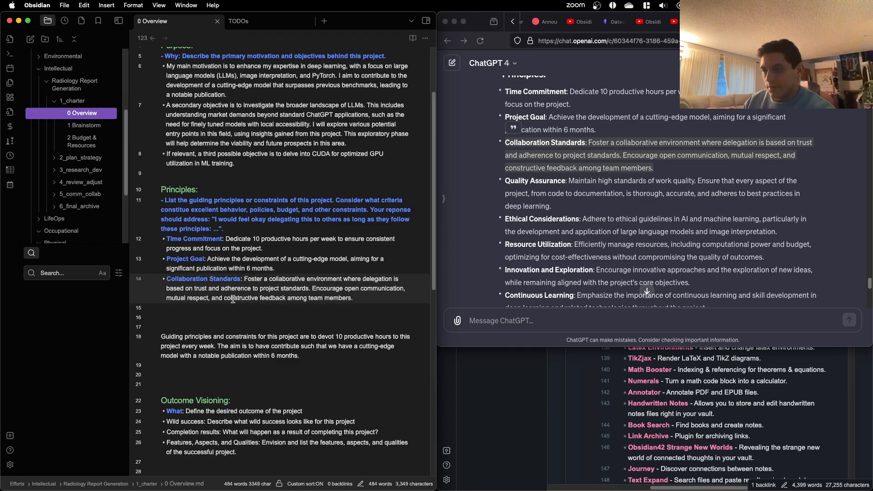
{"action": "double_click", "coordinate": [335, 300]}
{"action": "key", "text": "BackSpace"}
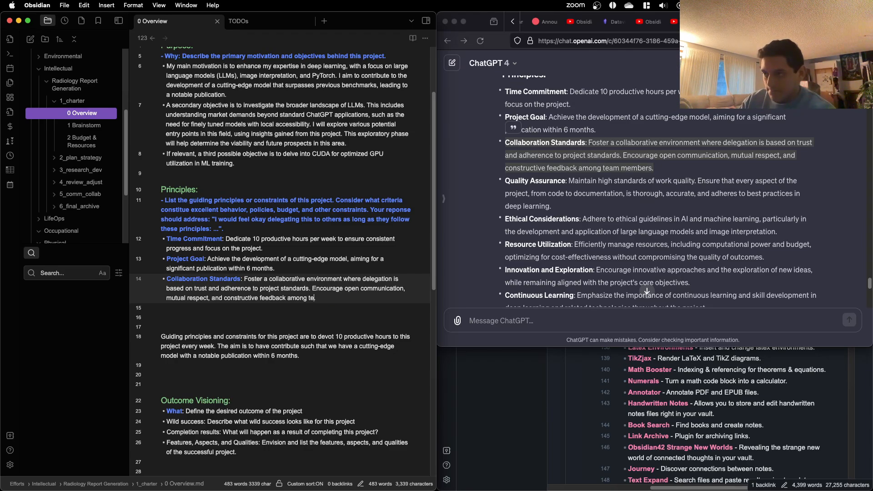
{"action": "key", "text": "BackSpace"}
{"action": "key", "text": "BackSpace"}
{"action": "key", "text": "BackSpace"}
{"action": "key", "text": "BackSpace"}
{"action": "key", "text": "BackSpace"}
{"action": "key", "text": "BackSpace"}
{"action": "key", "text": "BackSpace"}
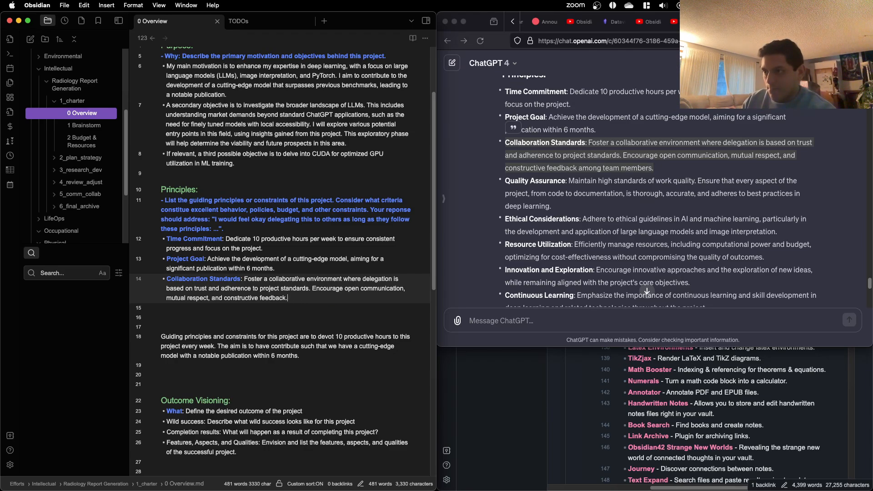
Step: Copy ChatGPT's Quality Assurance principle and paste it as a new bullet below Collaboration Standards in the note
{"action": "key", "text": "Return"}
{"action": "left_click", "coordinate": [708, 204]}
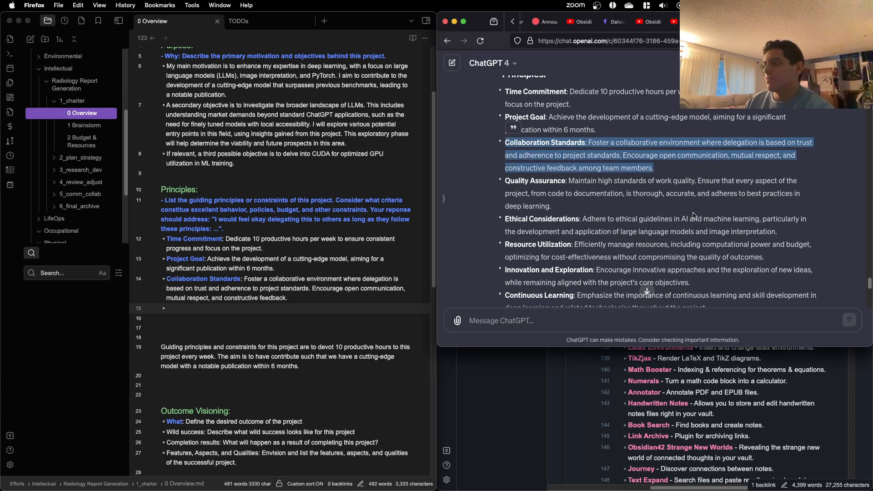
{"action": "left_click_drag", "start_coordinate": [579, 209], "coordinate": [509, 181]}
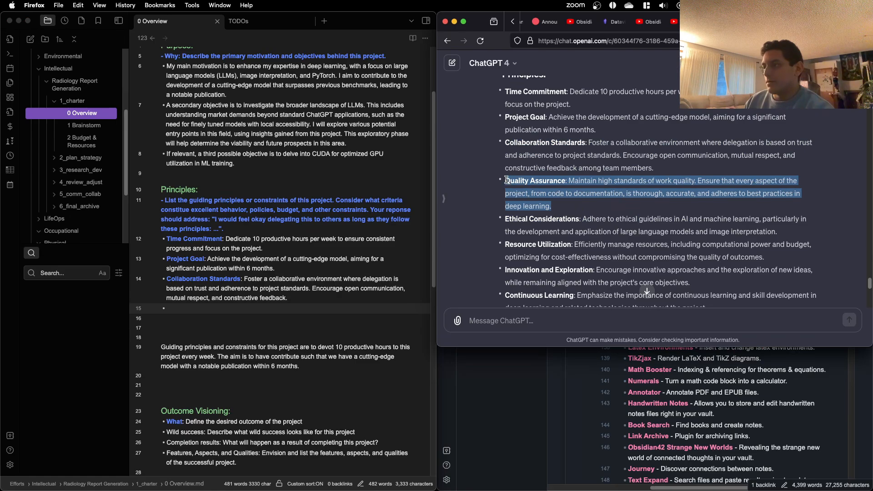
{"action": "key", "text": "super+c"}
{"action": "left_click", "coordinate": [297, 310]}
{"action": "key", "text": "super+v"}
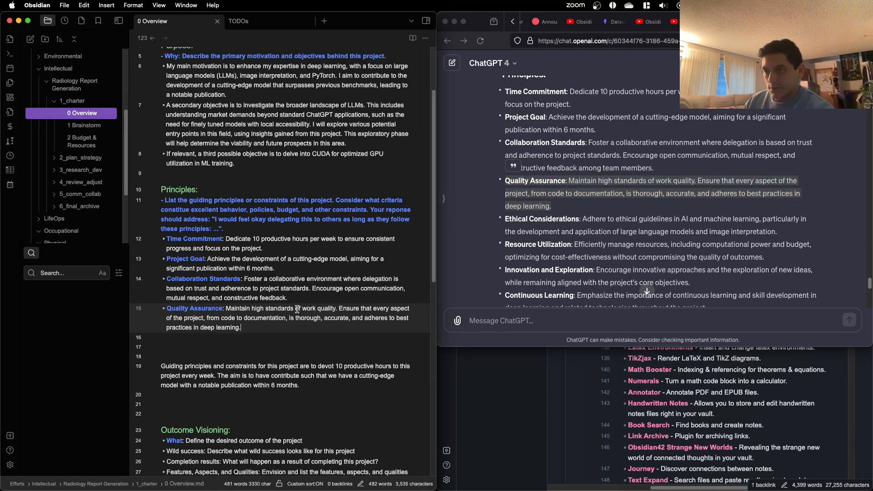
Step: Copy ChatGPT's Ethical Considerations principle, paste it as a bullet below Quality Assurance, and remove the duplicate dash
{"action": "key", "text": "super+Tab"}
{"action": "scroll", "coordinate": [682, 178], "scroll_direction": "down", "scroll_amount": 3}
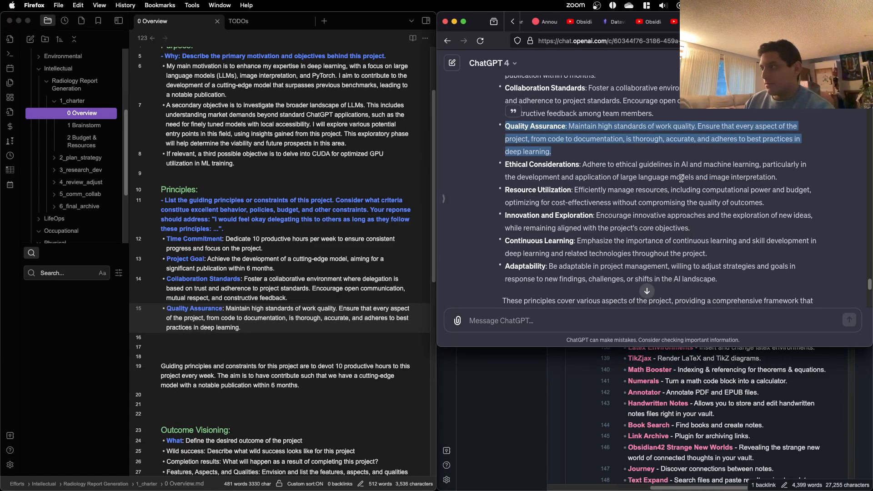
{"action": "triple_click", "coordinate": [681, 175]}
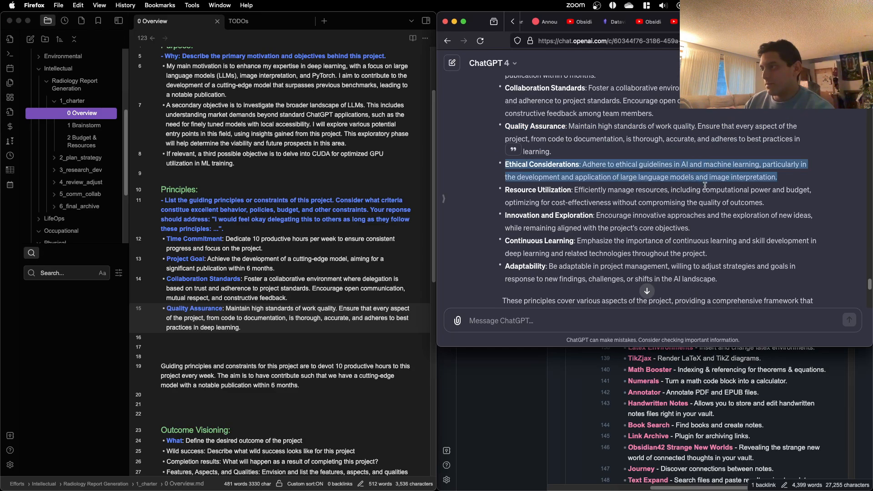
{"action": "left_click", "coordinate": [675, 201]}
{"action": "left_click", "coordinate": [218, 327]}
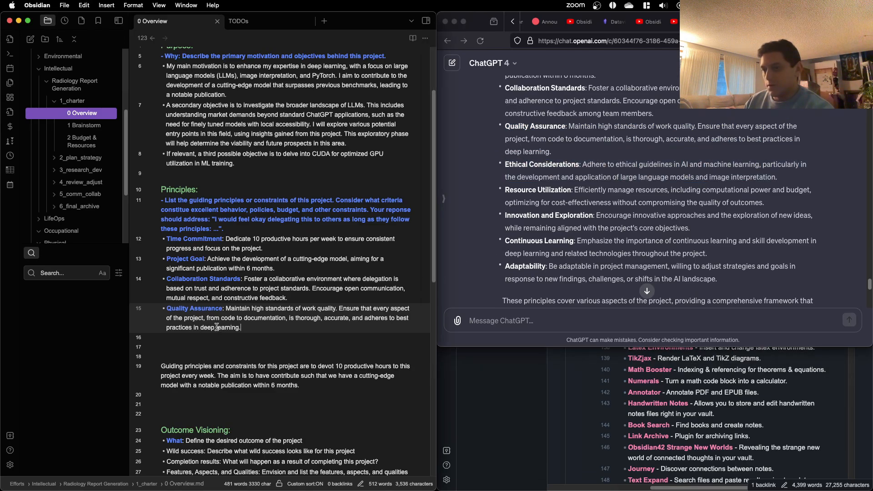
{"action": "key", "text": "Return"}
{"action": "key", "text": "super+v"}
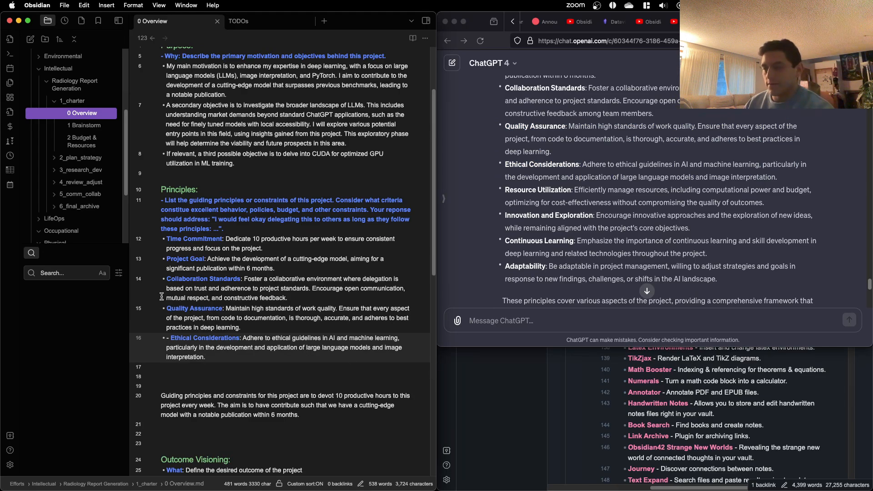
{"action": "left_click", "coordinate": [166, 341]}
{"action": "key", "text": "BackSpace"}
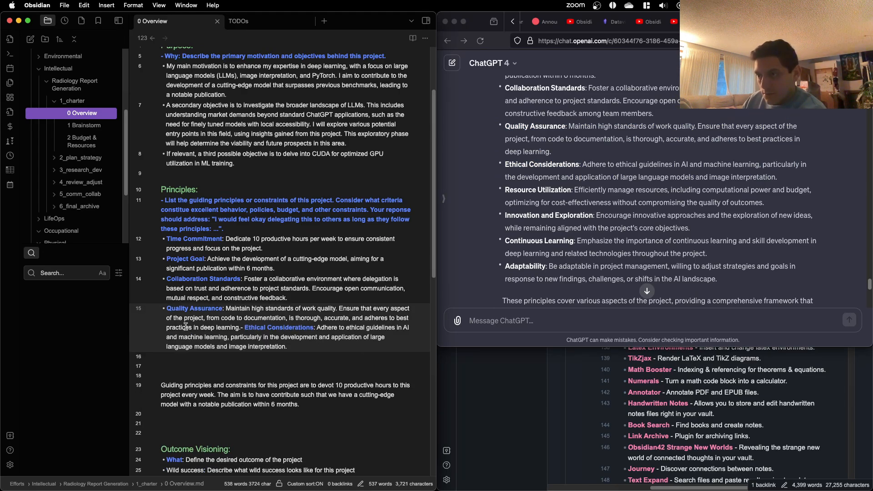
{"action": "key", "text": "Return"}
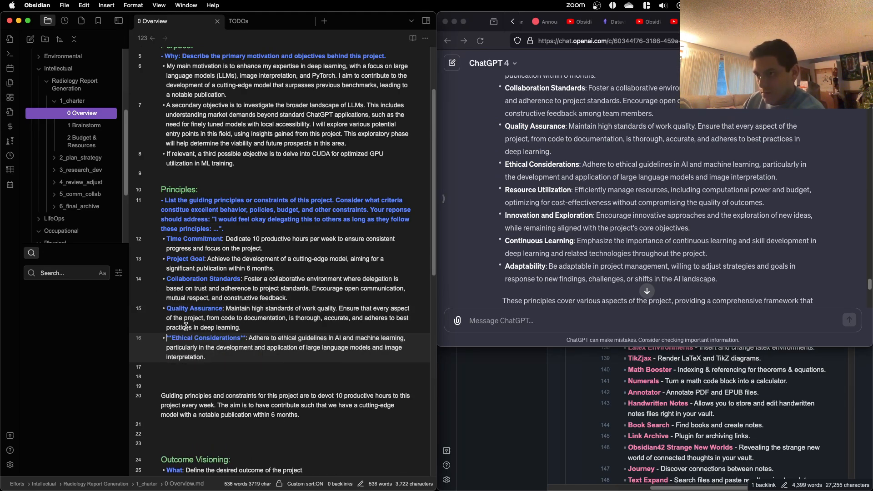
{"action": "left_click", "coordinate": [323, 315]}
Step: Examine ChatGPT's remaining principles from Resource Utilization through Adaptability, and select Innovation and Exploration, Continuous Learning and Adaptability
{"action": "scroll", "coordinate": [602, 227], "scroll_direction": "down", "scroll_amount": 1}
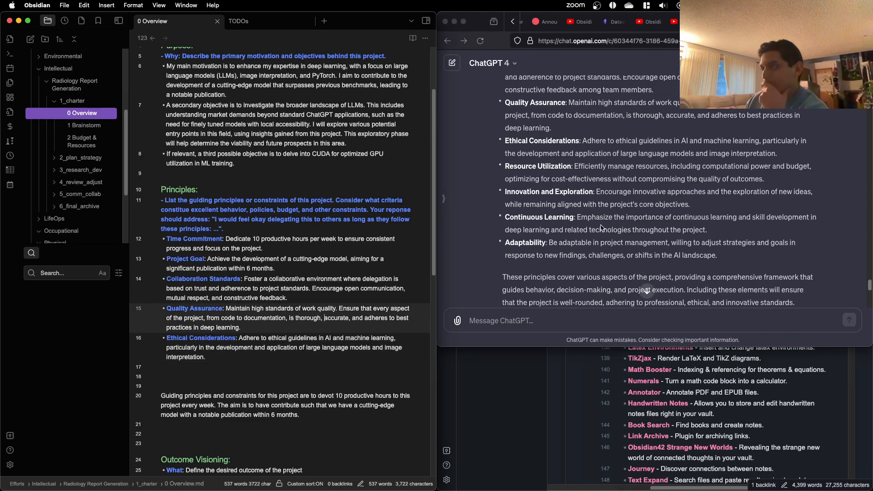
{"action": "scroll", "coordinate": [602, 228], "scroll_direction": "down", "scroll_amount": 1}
{"action": "triple_click", "coordinate": [615, 161]}
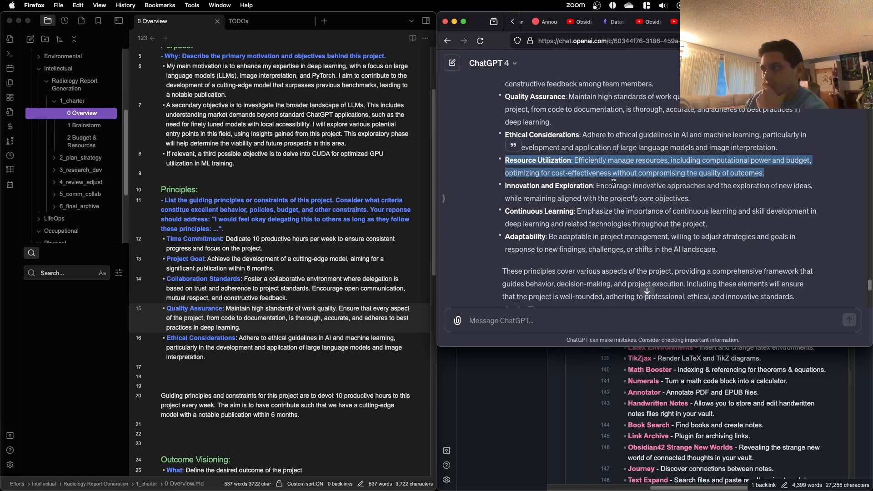
{"action": "scroll", "coordinate": [613, 183], "scroll_direction": "down", "scroll_amount": 1}
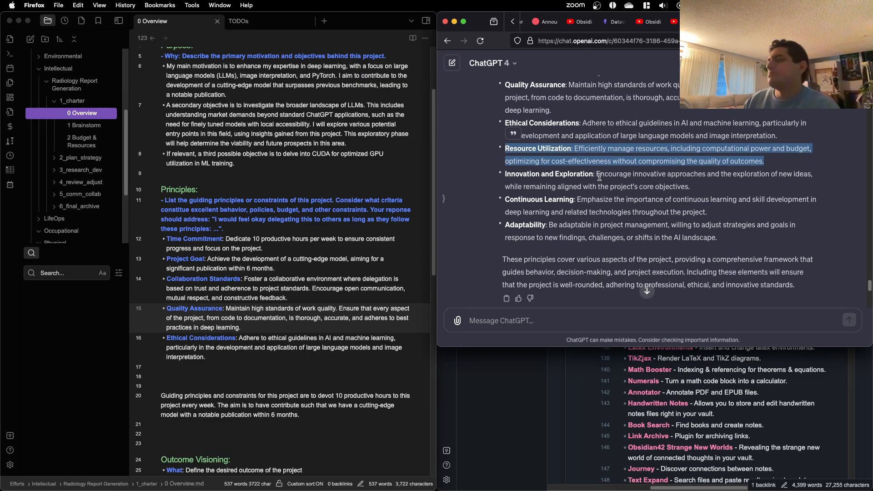
{"action": "scroll", "coordinate": [589, 208], "scroll_direction": "down", "scroll_amount": 2}
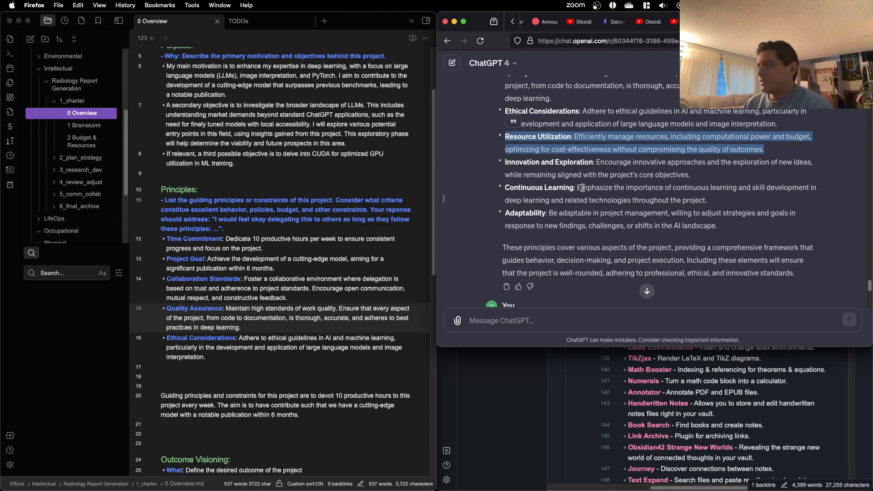
{"action": "scroll", "coordinate": [584, 177], "scroll_direction": "down", "scroll_amount": 1}
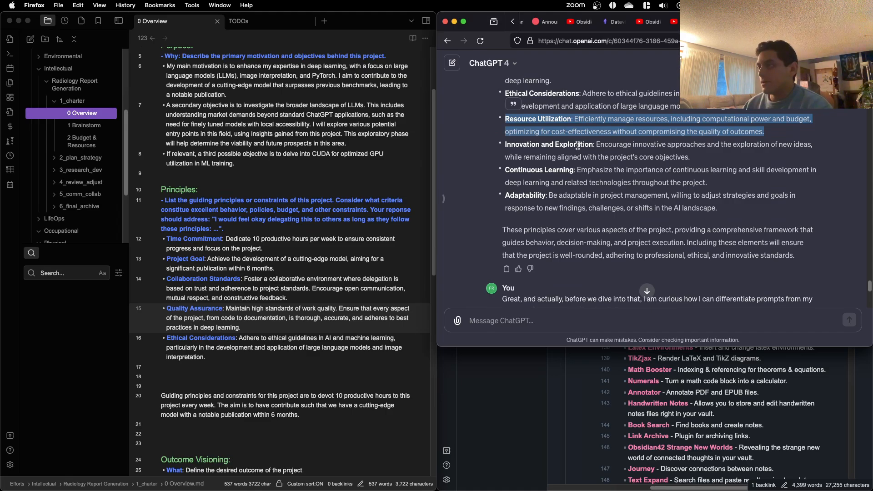
{"action": "triple_click", "coordinate": [572, 144]}
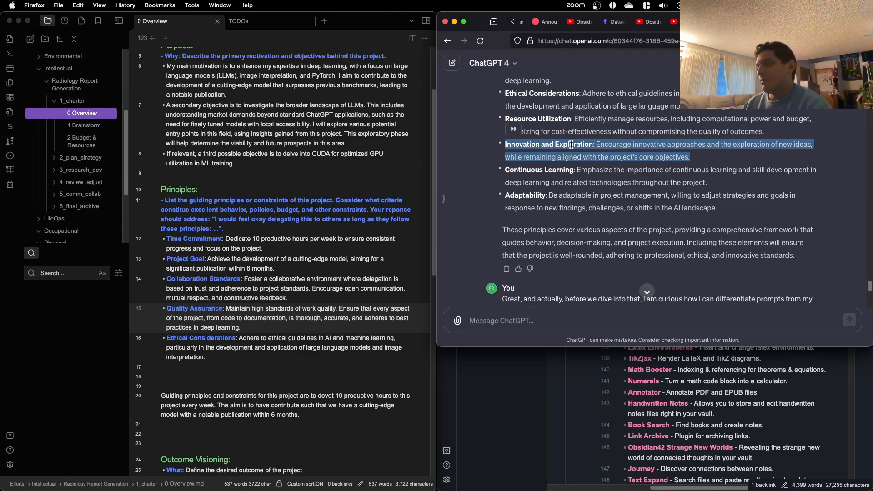
{"action": "scroll", "coordinate": [572, 145], "scroll_direction": "down", "scroll_amount": 1}
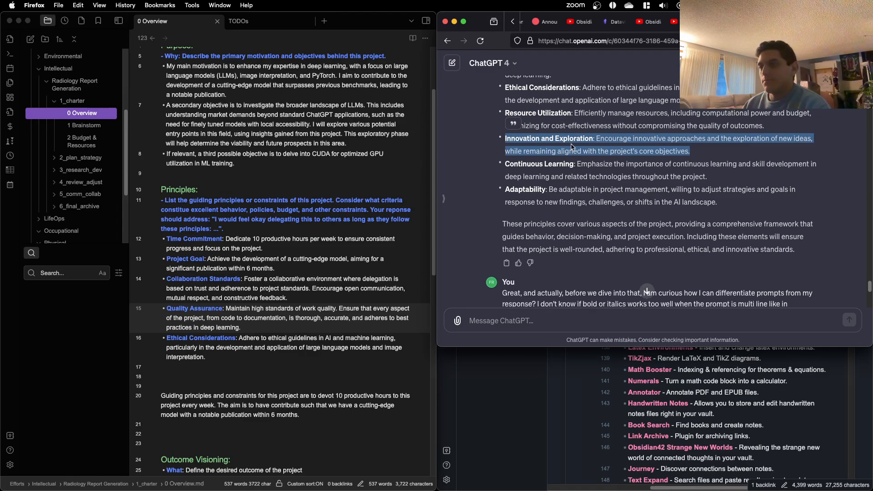
{"action": "triple_click", "coordinate": [552, 162]}
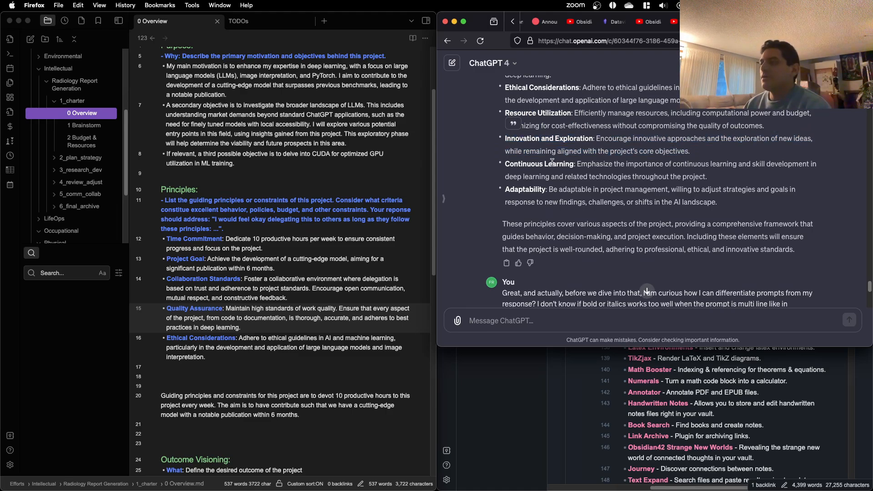
{"action": "triple_click", "coordinate": [562, 192]}
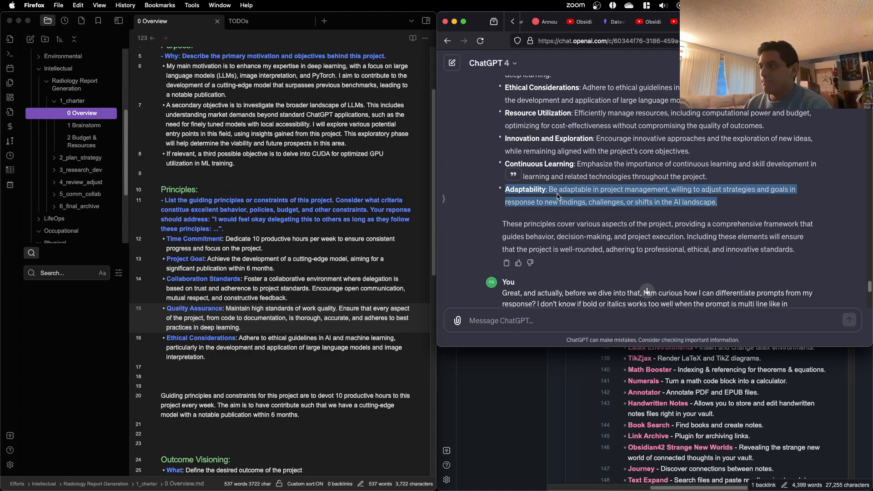
{"action": "left_click", "coordinate": [564, 166]}
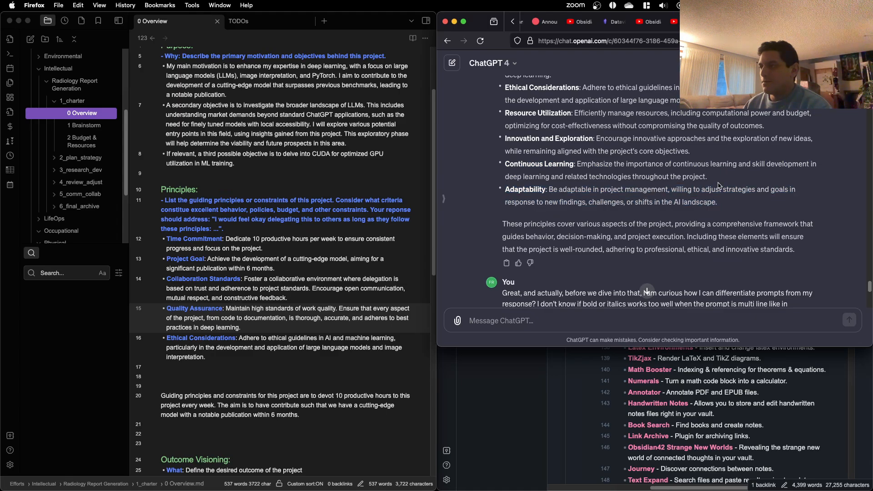
{"action": "left_click_drag", "start_coordinate": [732, 202], "coordinate": [507, 141]}
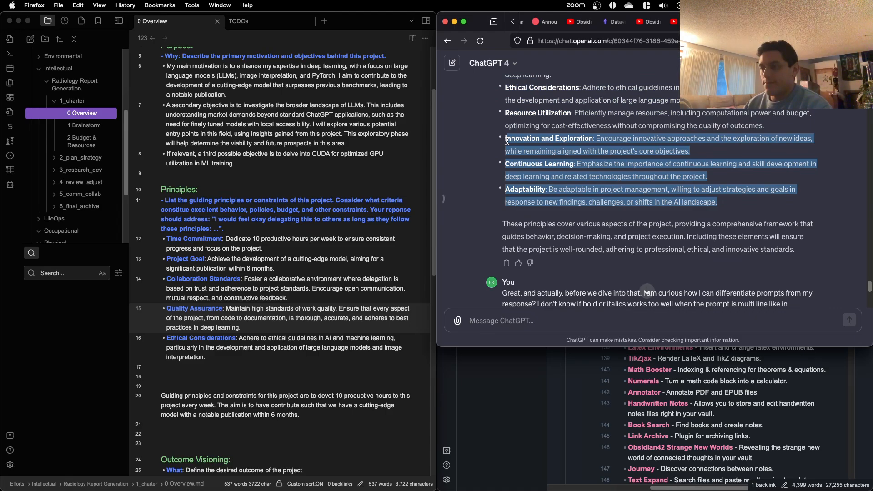
Step: Move the Collaboration Standards bullet to the end of the Principles list, nested under a new "Inherent:" bullet
{"action": "left_click", "coordinate": [313, 323]}
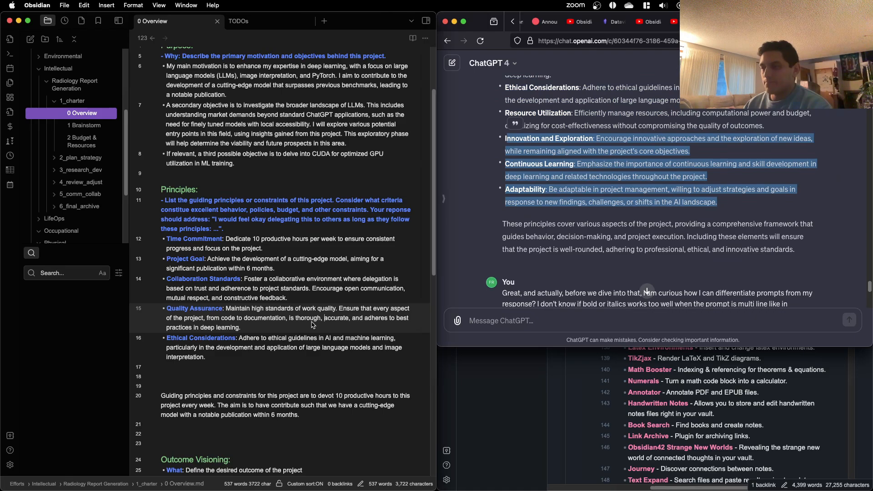
{"action": "left_click", "coordinate": [280, 361]}
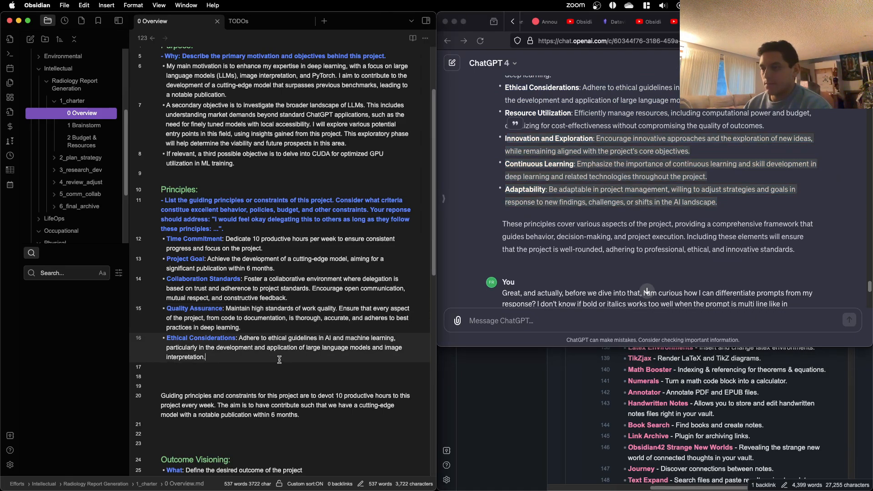
{"action": "left_click_drag", "start_coordinate": [295, 299], "coordinate": [137, 283]}
{"action": "key", "text": "BackSpace"}
{"action": "key", "text": "BackSpace"}
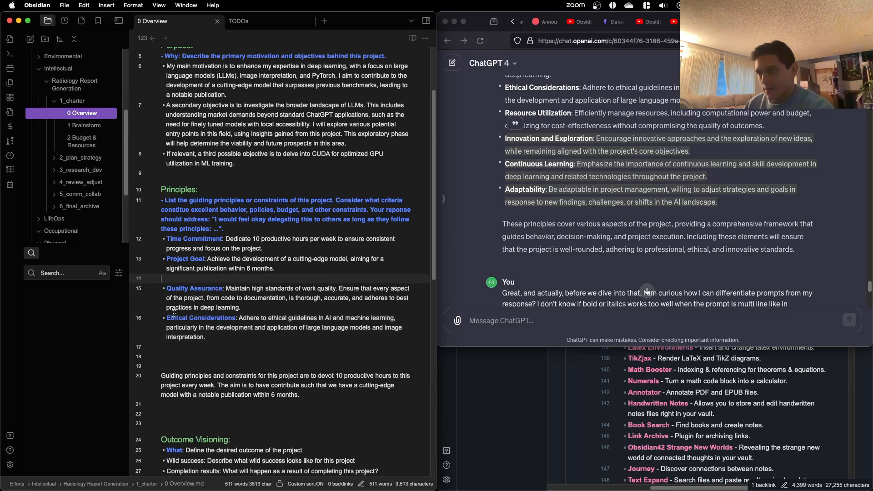
{"action": "left_click", "coordinate": [247, 336]}
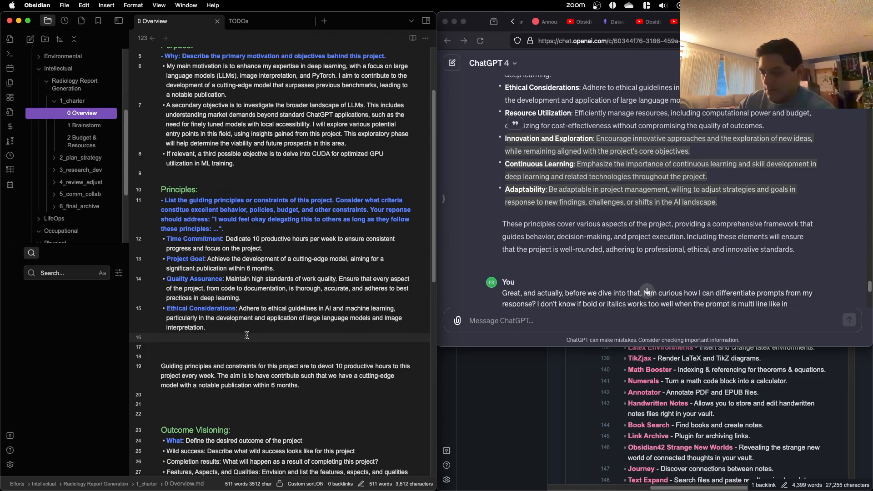
{"action": "type", "text": "- "}
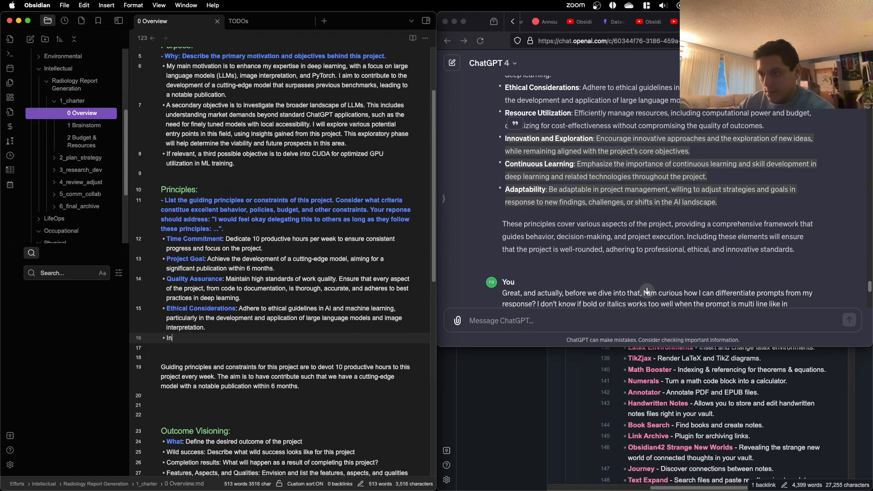
{"action": "type", "text": "Inherent:"}
{"action": "key", "text": "Return"}
{"action": "key", "text": "Tab"}
{"action": "key", "text": "super+v"}
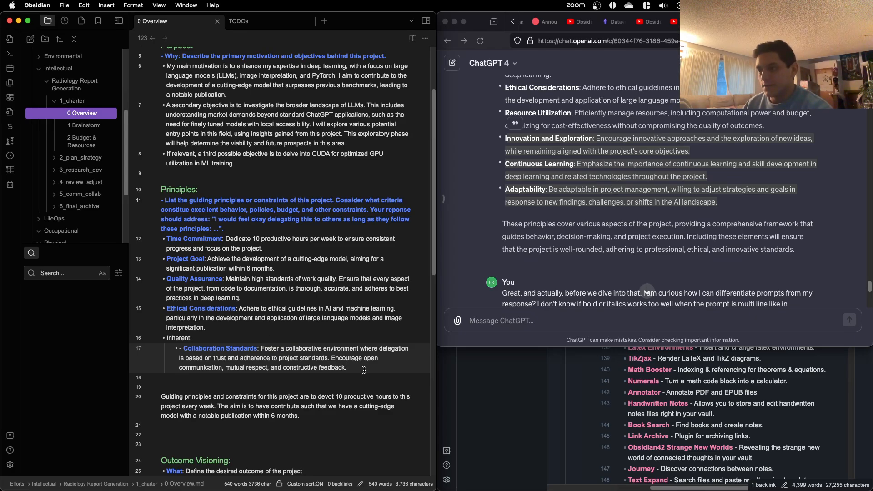
Step: Copy ChatGPT's Innovation and Exploration, Continuous Learning and Adaptability principles and paste them below the Collaboration Standards bullet in the note
{"action": "left_click", "coordinate": [569, 236]}
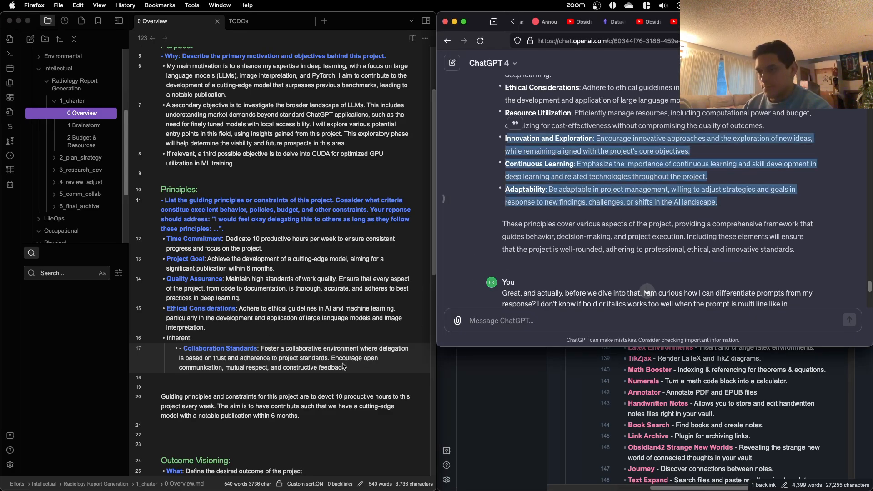
{"action": "left_click", "coordinate": [374, 366]}
{"action": "key", "text": "Return"}
{"action": "key", "text": "super+v"}
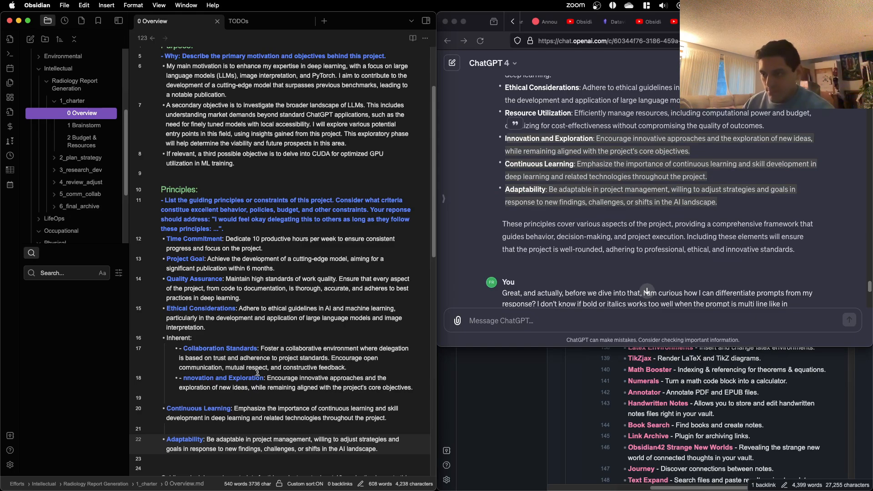
Step: Remove the blank lines between the pasted principles and nest Continuous Learning and Adaptability under the "Inherent:" bullet
{"action": "left_click", "coordinate": [187, 399]}
{"action": "key", "text": "BackSpace"}
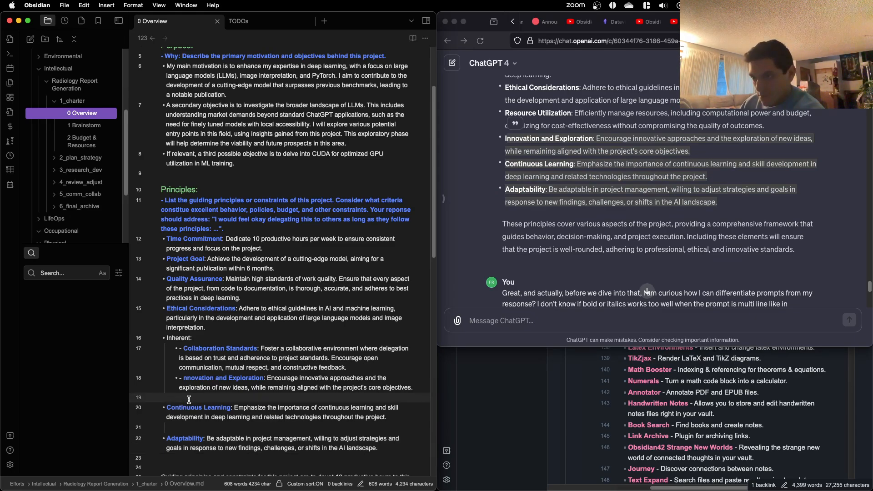
{"action": "key", "text": "BackSpace"}
{"action": "left_click", "coordinate": [197, 419]}
{"action": "key", "text": "BackSpace"}
{"action": "key", "text": "BackSpace"}
{"action": "key", "text": "BackSpace"}
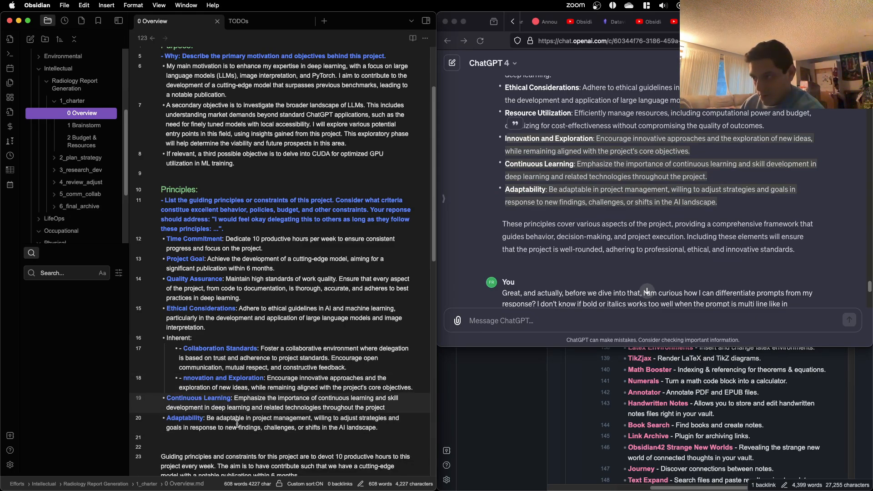
{"action": "type", "text": "."}
{"action": "left_click_drag", "start_coordinate": [375, 429], "coordinate": [144, 400]}
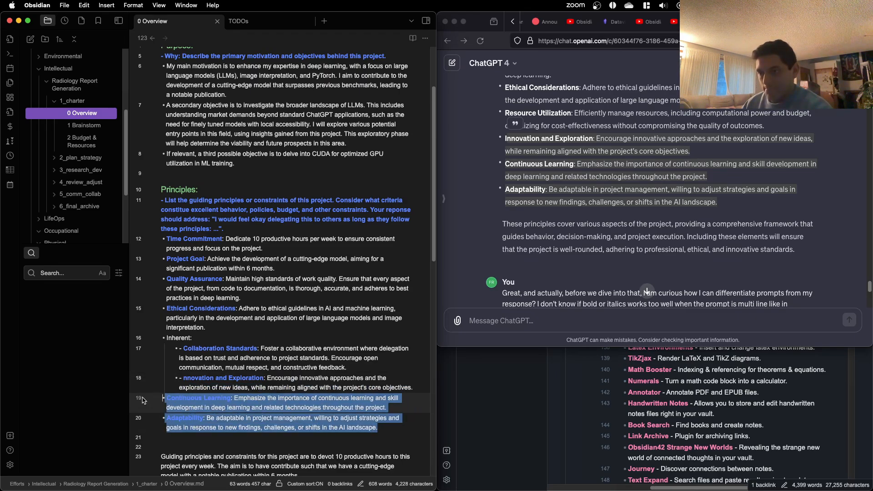
{"action": "key", "text": "Tab"}
Step: Remove the duplicate dashes from the Innovation and Exploration and Collaboration Standards bullets, and add the missing "I" to "Innovation"
{"action": "left_click", "coordinate": [191, 387]}
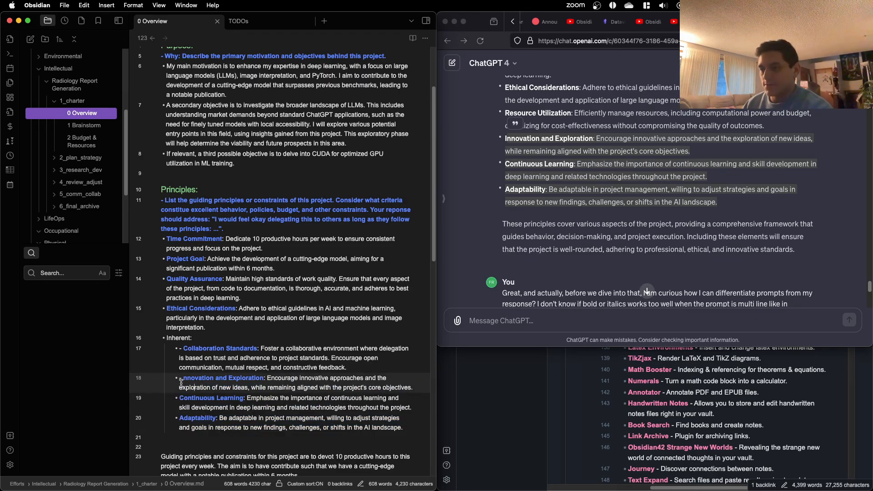
{"action": "left_click", "coordinate": [181, 380]}
{"action": "key", "text": "BackSpace"}
{"action": "key", "text": "BackSpace"}
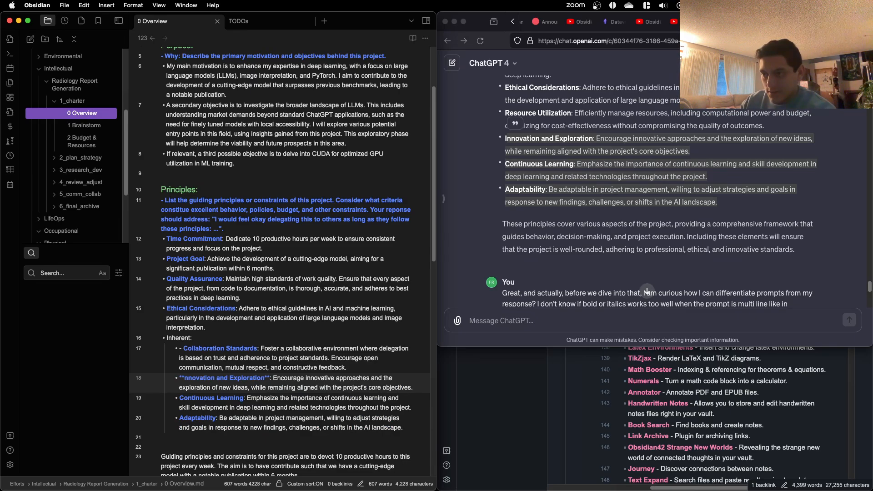
{"action": "type", "text": "I"}
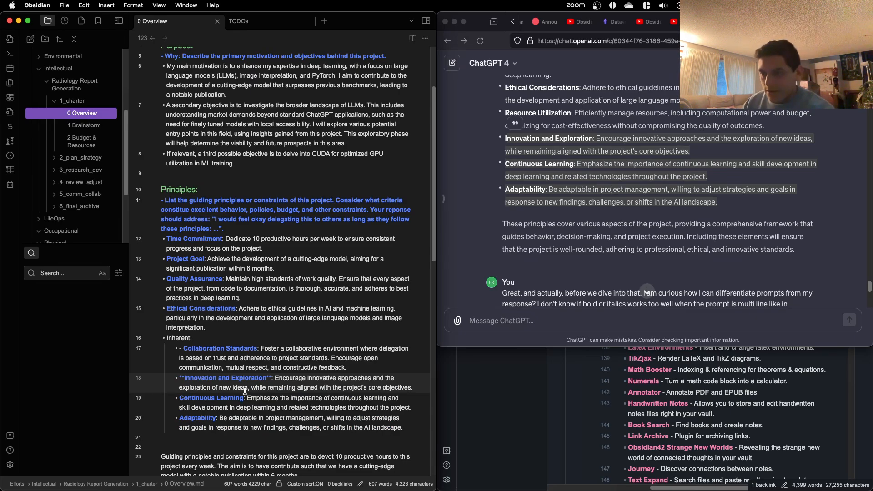
{"action": "key", "text": "Up"}
{"action": "key", "text": "Up"}
{"action": "key", "text": "Up"}
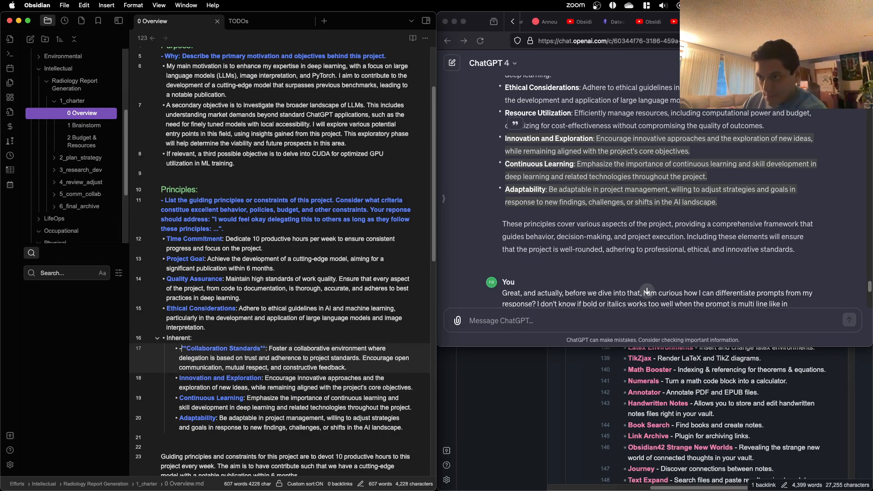
{"action": "key", "text": "BackSpace"}
{"action": "left_click", "coordinate": [260, 395]}
Step: Make the word "Inherent" bold and collapse its nested bullets
{"action": "double_click", "coordinate": [183, 340]}
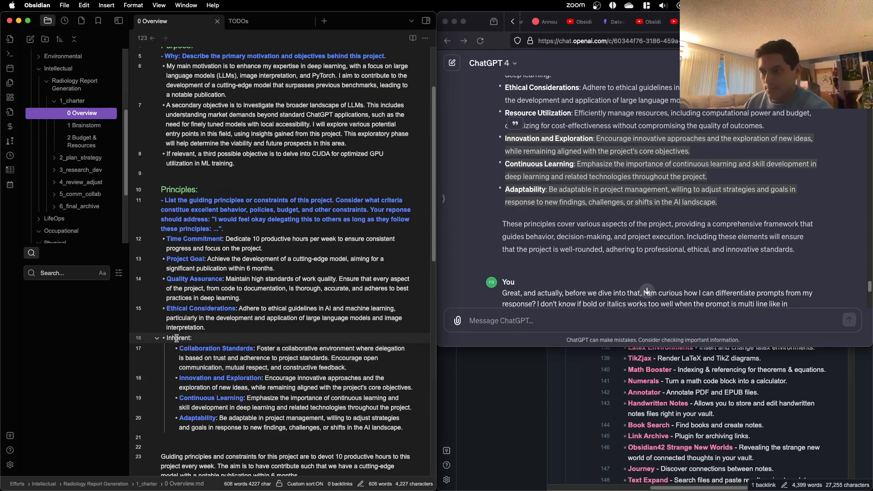
{"action": "key", "text": "super+b"}
{"action": "left_click", "coordinate": [168, 341]}
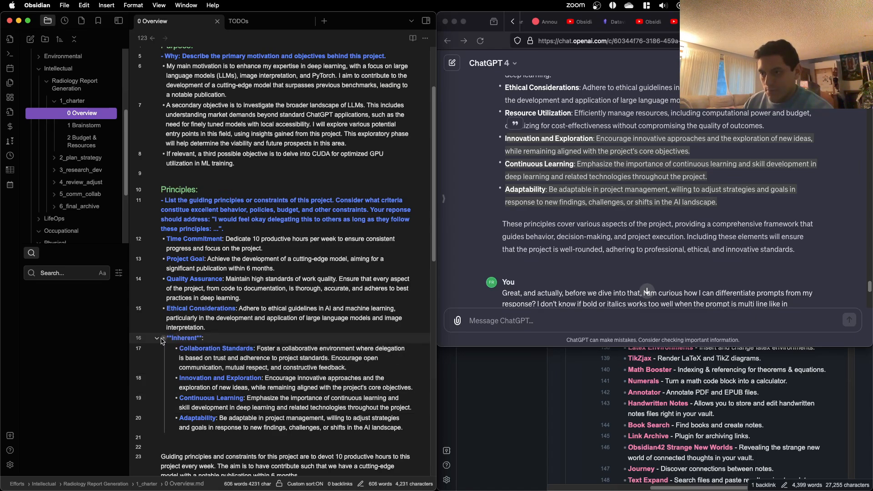
{"action": "left_click", "coordinate": [157, 338]}
{"action": "left_click", "coordinate": [232, 348]}
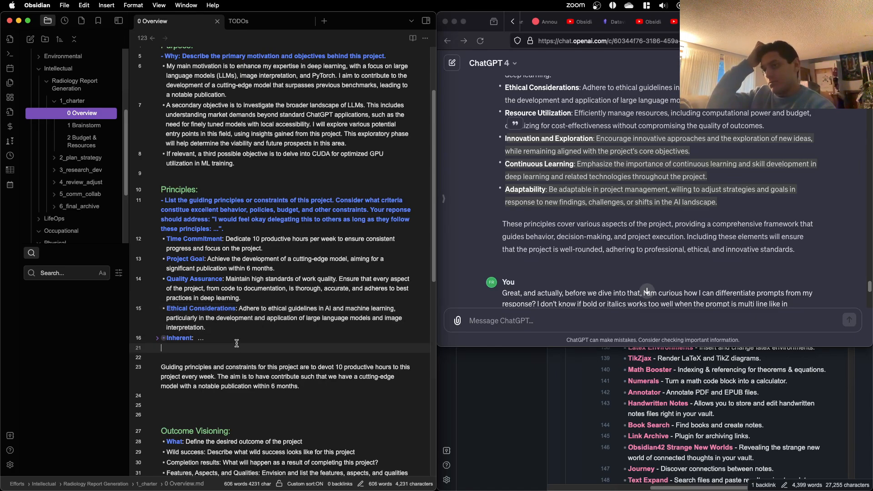
Step: Remove the leading dashes from the bold prompt lines under the Principles and Purpose headings
{"action": "scroll", "coordinate": [253, 300], "scroll_direction": "up", "scroll_amount": 3}
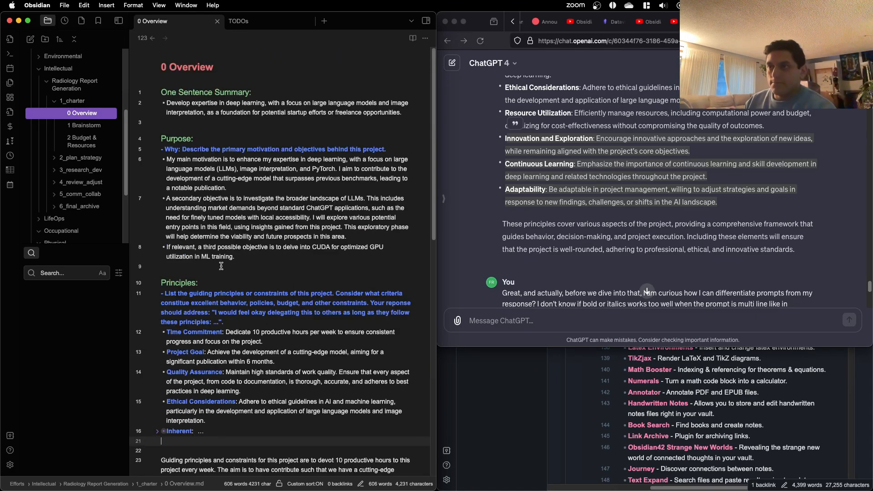
{"action": "left_click", "coordinate": [172, 291]}
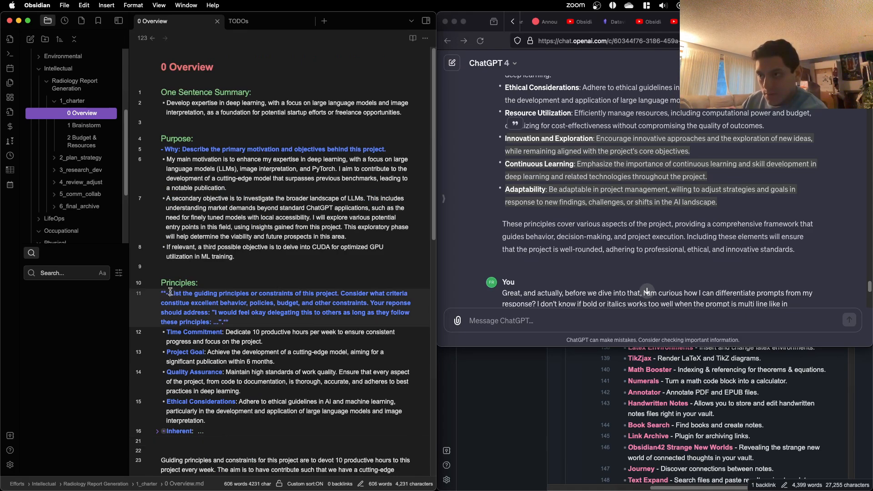
{"action": "key", "text": "BackSpace"}
{"action": "key", "text": "BackSpace"}
{"action": "left_click_drag", "start_coordinate": [205, 351], "coordinate": [204, 350]}
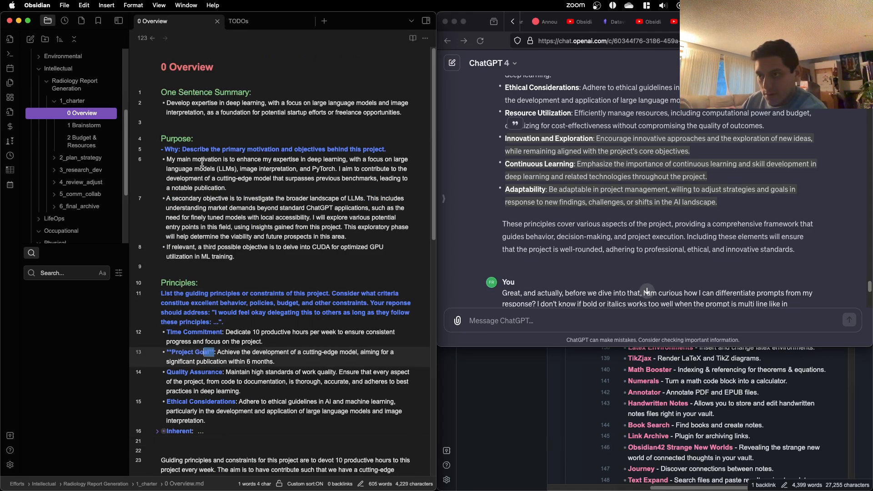
{"action": "left_click", "coordinate": [189, 150]}
{"action": "left_click", "coordinate": [167, 149]}
{"action": "key", "text": "BackSpace"}
{"action": "key", "text": "BackSpace"}
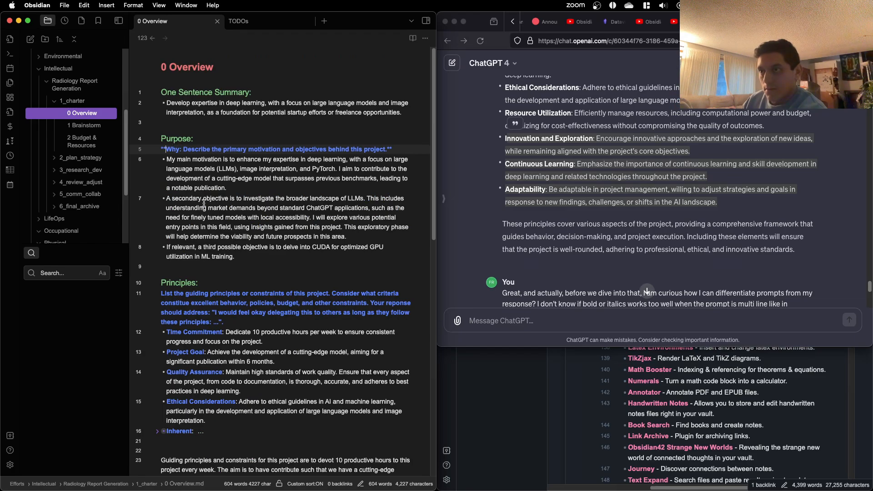
{"action": "left_click", "coordinate": [204, 204]}
Step: Delete the old "Guiding principles and constraints" draft paragraph and the surplus blank lines between the Inherent bullet and the Outcome Visioning heading
{"action": "scroll", "coordinate": [232, 220], "scroll_direction": "down", "scroll_amount": 5}
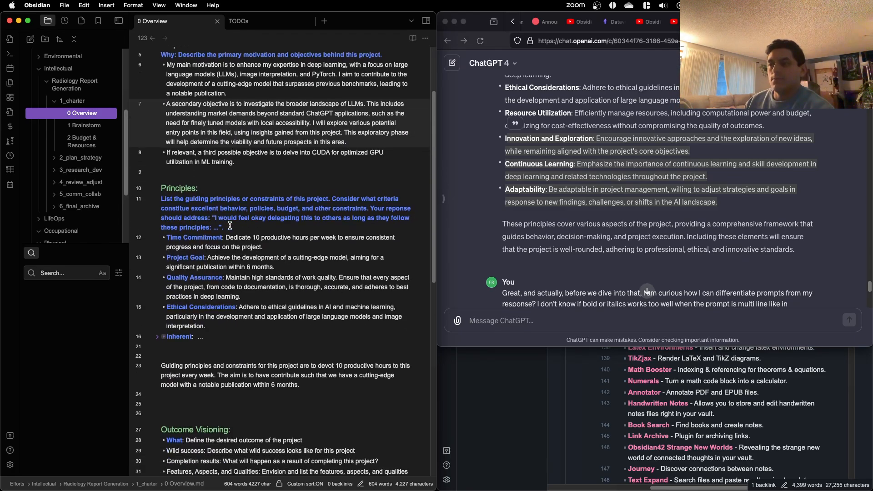
{"action": "scroll", "coordinate": [230, 226], "scroll_direction": "down", "scroll_amount": 6}
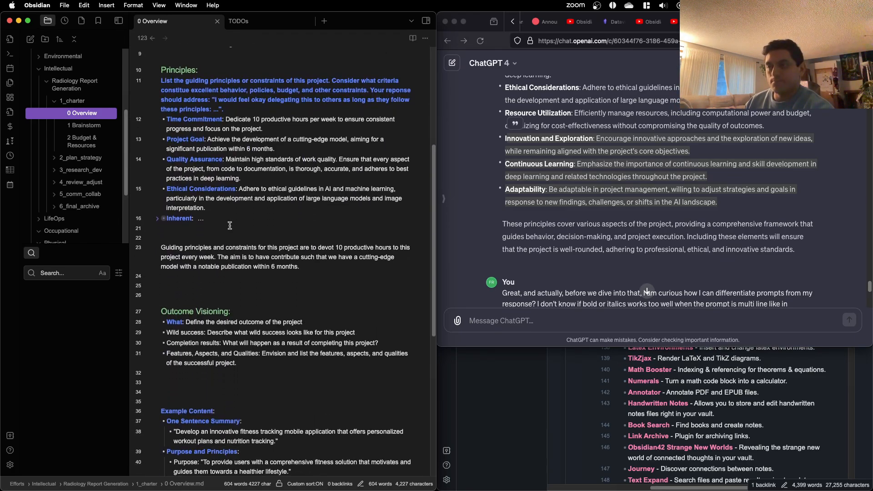
{"action": "scroll", "coordinate": [230, 226], "scroll_direction": "up", "scroll_amount": 9}
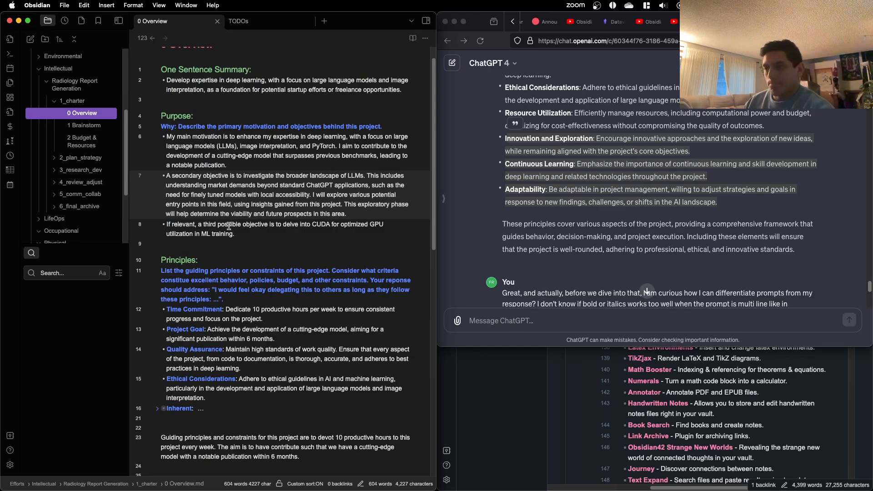
{"action": "scroll", "coordinate": [229, 226], "scroll_direction": "down", "scroll_amount": 7}
{"action": "scroll", "coordinate": [229, 226], "scroll_direction": "down", "scroll_amount": 1}
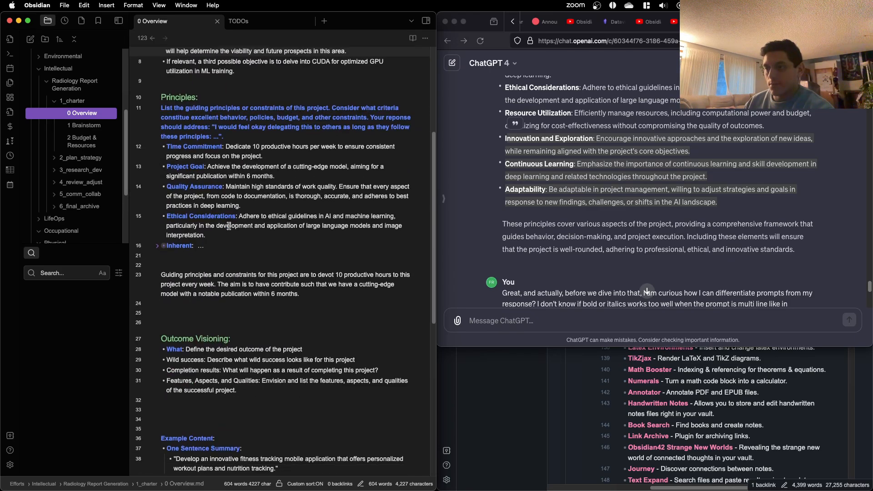
{"action": "left_click", "coordinate": [250, 325]}
{"action": "key", "text": "shift+Up"}
{"action": "key", "text": "shift+Up"}
{"action": "key", "text": "shift+Up"}
{"action": "key", "text": "shift+Up"}
{"action": "key", "text": "shift+Up"}
{"action": "key", "text": "shift+Up"}
{"action": "key", "text": "shift+Up"}
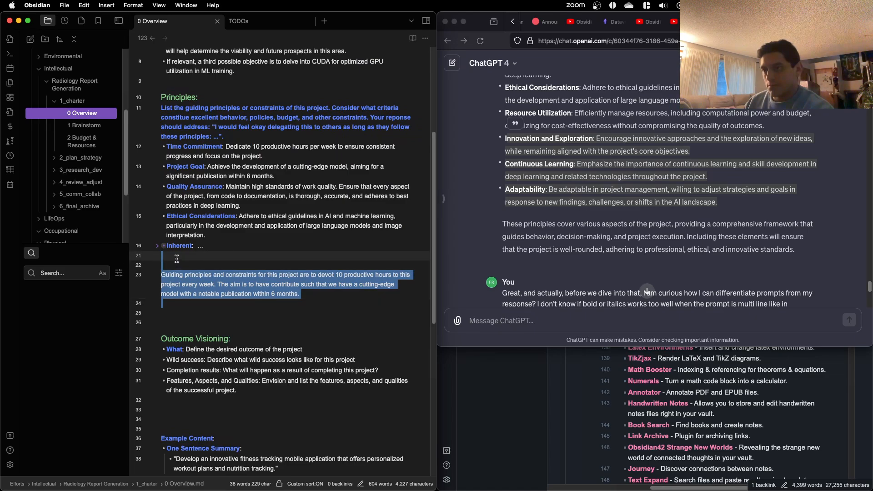
{"action": "key", "text": "BackSpace"}
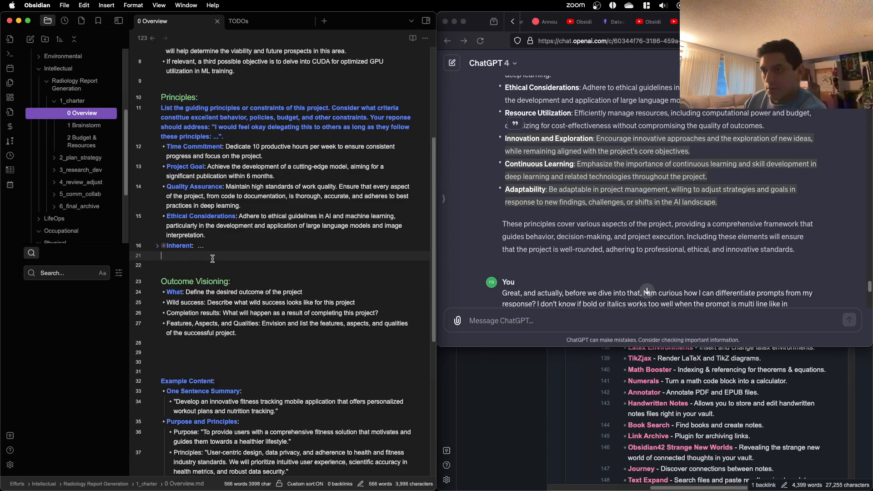
{"action": "key", "text": "Delete"}
Step: Extend the What prompt under Outcome Visioning so it ends with "and envision what wild success looks like."
{"action": "scroll", "coordinate": [227, 328], "scroll_direction": "down", "scroll_amount": 4}
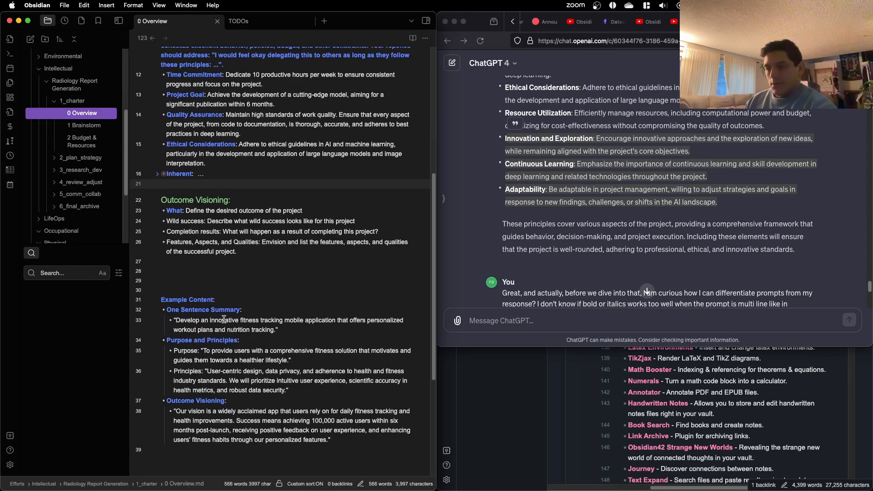
{"action": "left_click", "coordinate": [217, 272]}
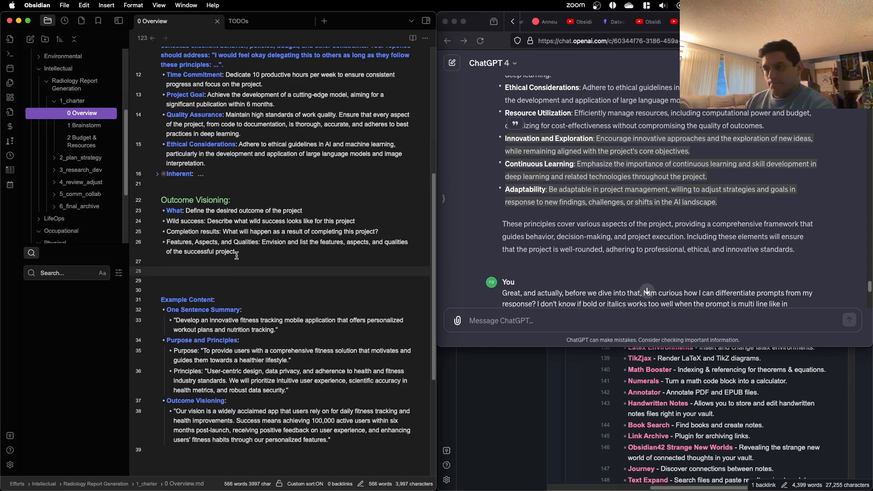
{"action": "left_click", "coordinate": [268, 251]}
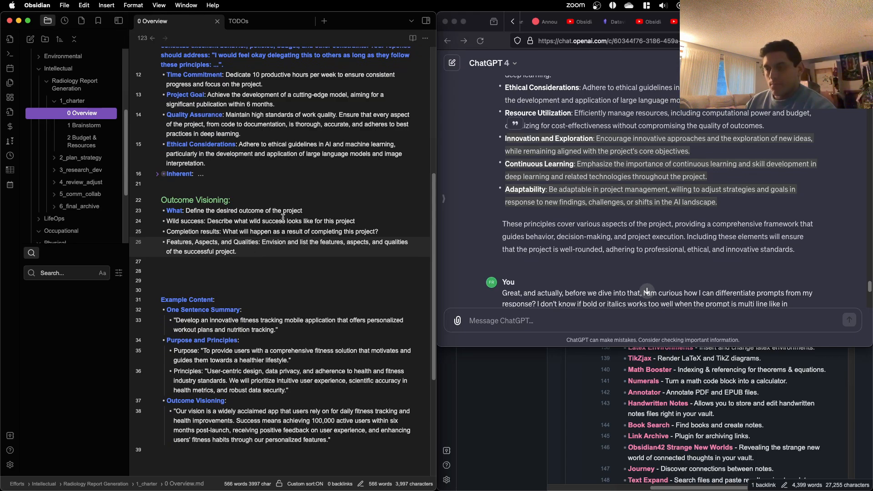
{"action": "left_click", "coordinate": [167, 212]}
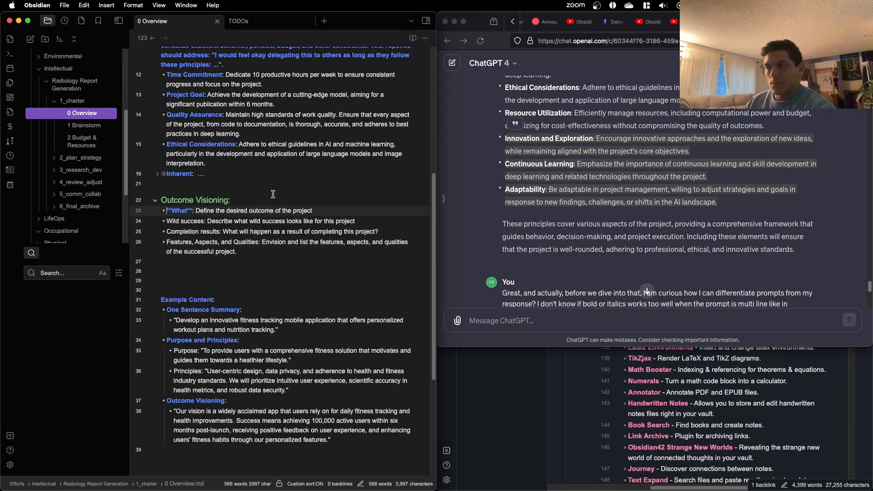
{"action": "left_click", "coordinate": [329, 211]}
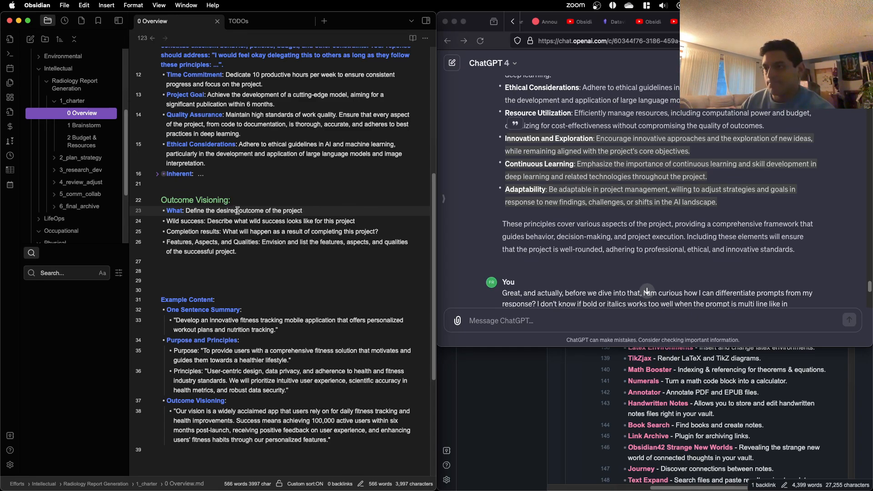
{"action": "type", "text": ","}
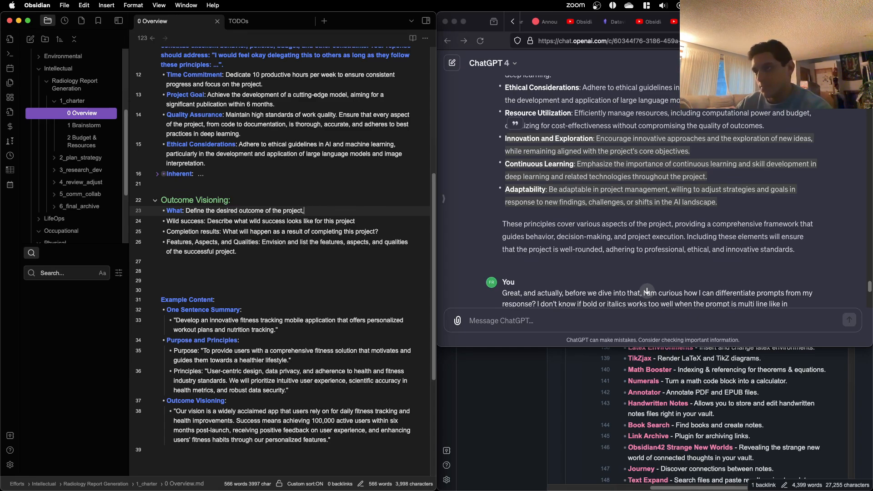
{"action": "type", "text": " and envis"}
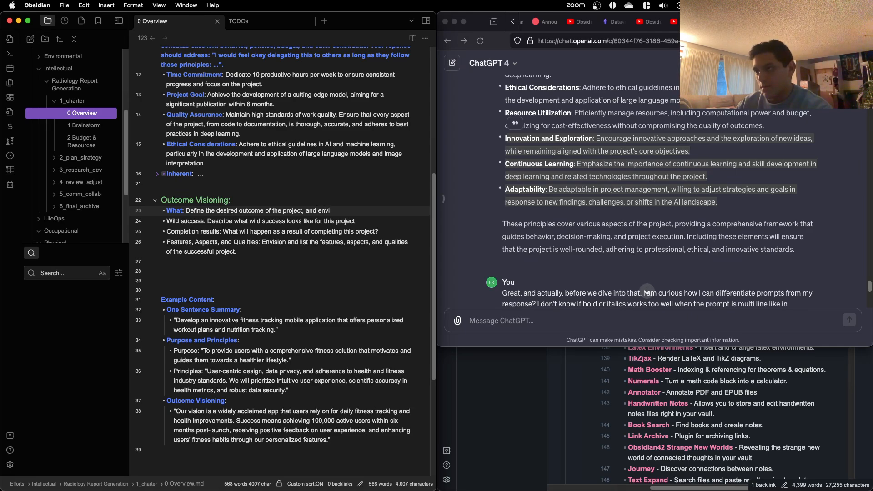
{"action": "key", "text": "BackSpace"}
{"action": "key", "text": "BackSpace"}
{"action": "key", "text": "BackSpace"}
{"action": "key", "text": "BackSpace"}
{"action": "key", "text": "BackSpace"}
{"action": "key", "text": "BackSpace"}
{"action": "key", "text": "BackSpace"}
{"action": "key", "text": "BackSpace"}
{"action": "key", "text": "BackSpace"}
{"action": "key", "text": "BackSpace"}
{"action": "type", "text": "and "}
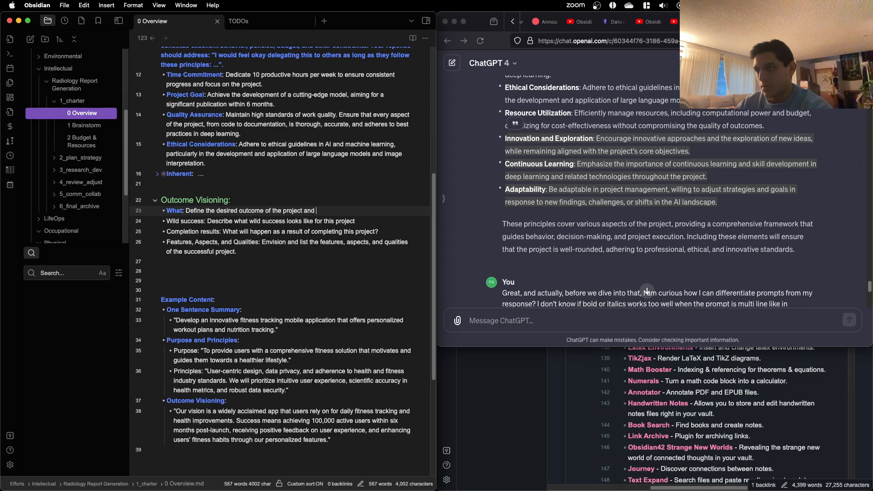
{"action": "type", "text": "envision what wild succ"}
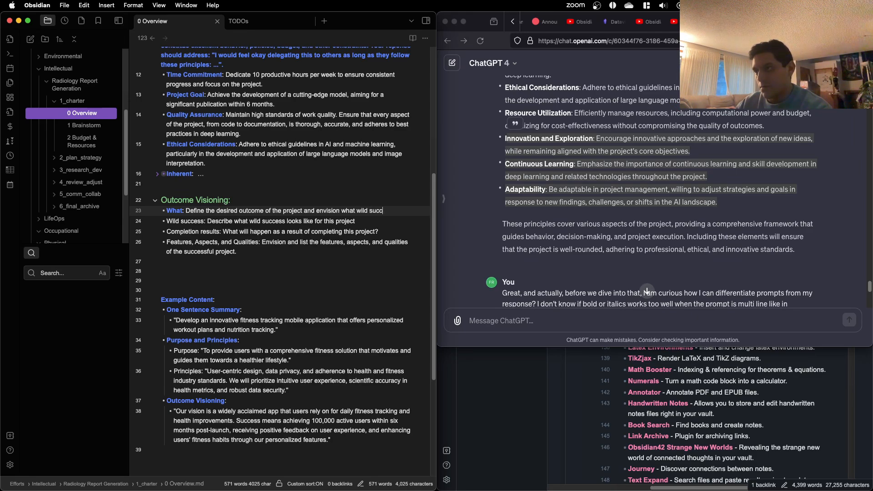
{"action": "type", "text": "ess lo"}
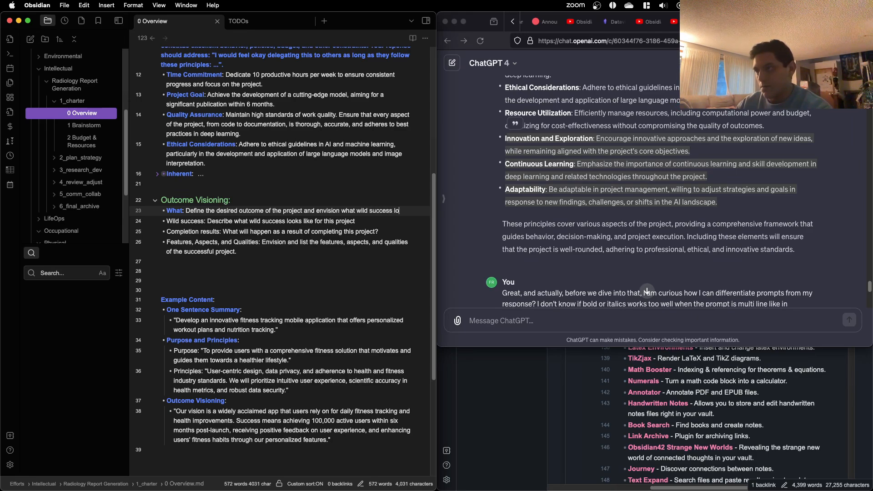
{"action": "type", "text": "oks like."}
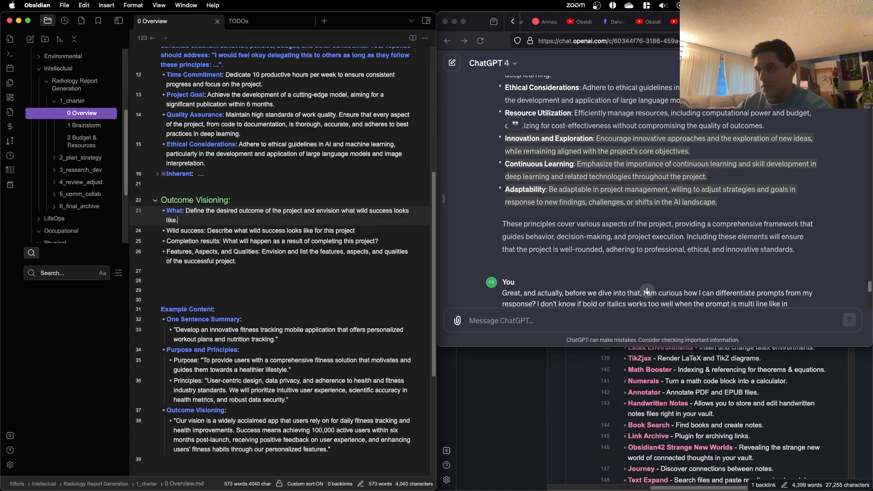
Step: Delete the "Wild success" bullet under Outcome Visioning together with its empty line
{"action": "triple_click", "coordinate": [284, 231]}
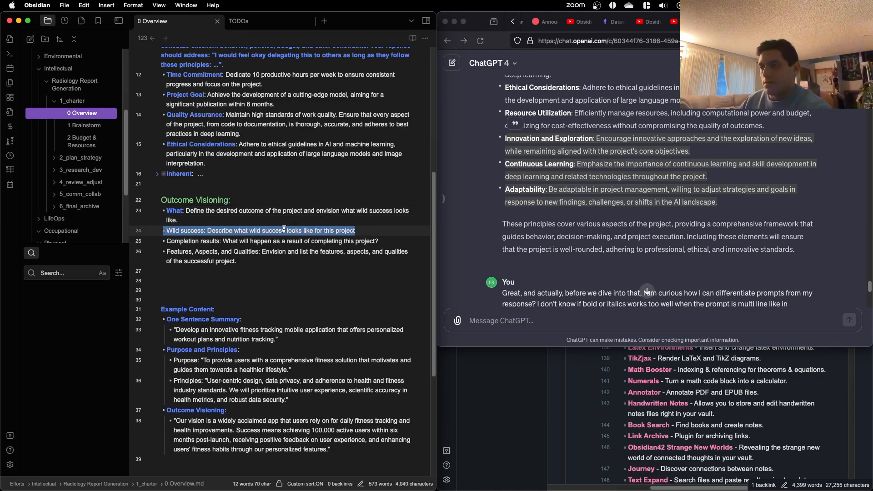
{"action": "key", "text": "BackSpace"}
{"action": "key", "text": "BackSpace"}
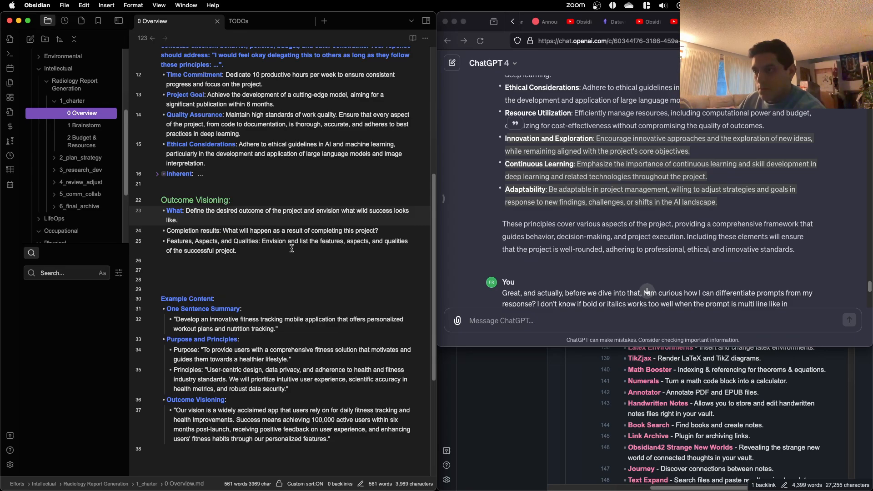
Step: Remove the bullet formatting from the What, Completion results, and Features, Aspects, and Qualities prompt lines under Outcome Visioning
{"action": "left_click", "coordinate": [288, 253]}
{"action": "left_click_drag", "start_coordinate": [287, 252], "coordinate": [144, 214]}
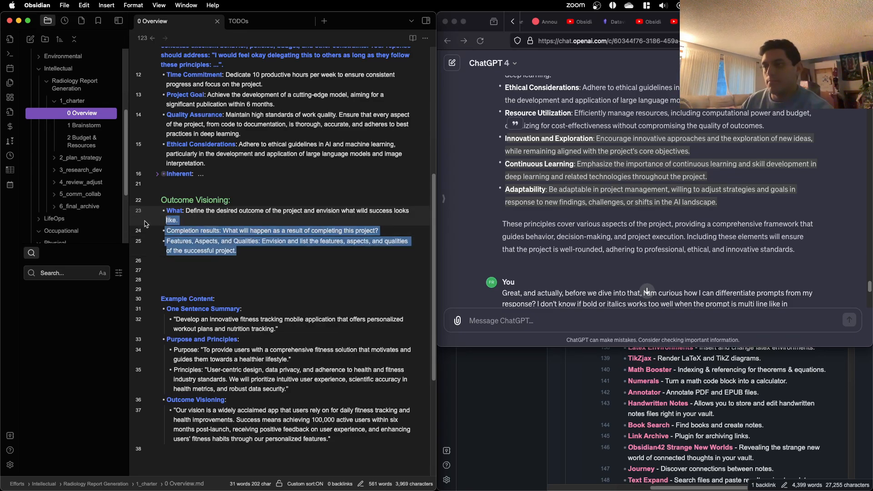
{"action": "key", "text": "super+p"}
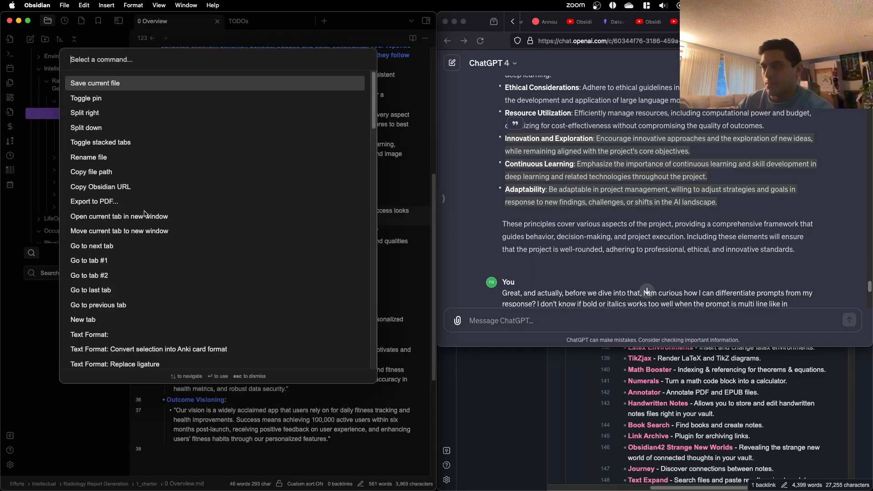
{"action": "type", "text": "toggle bu"}
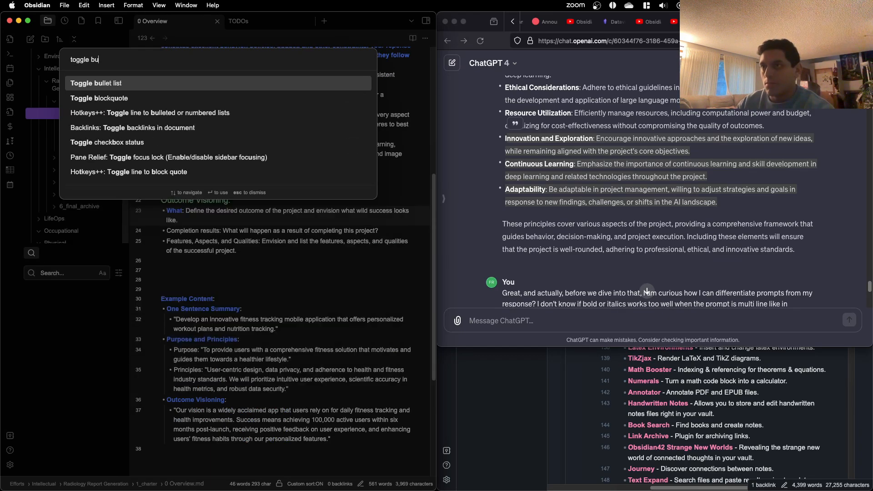
{"action": "key", "text": "Return"}
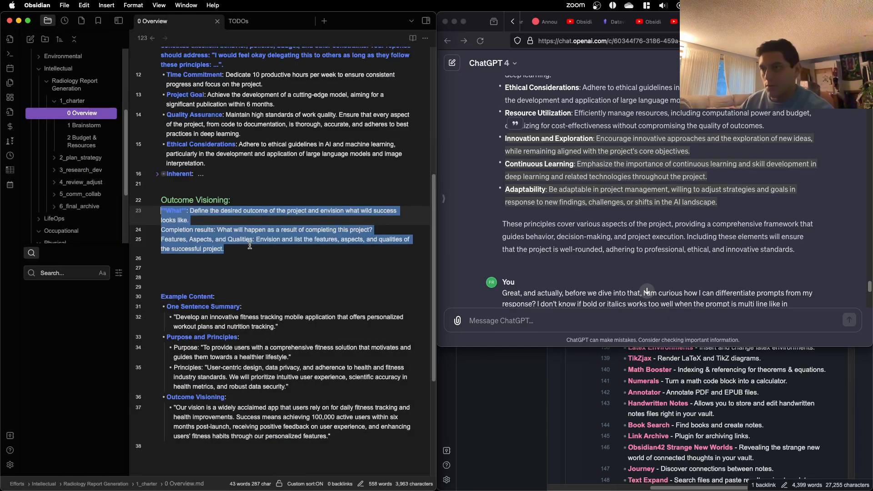
Step: Clear the separate bold on the word What, and make all three Outcome Visioning prompt lines entirely bold
{"action": "left_click", "coordinate": [214, 230]}
{"action": "double_click", "coordinate": [177, 211]}
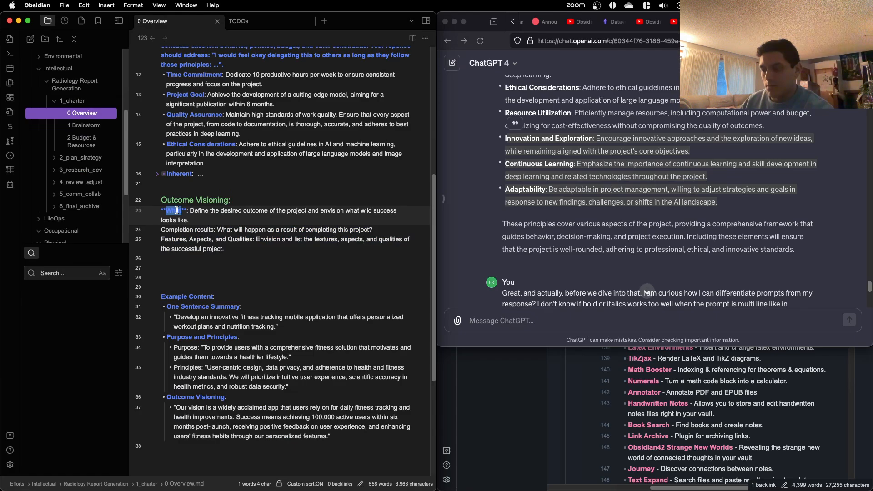
{"action": "key", "text": "super+b"}
{"action": "left_click_drag", "start_coordinate": [225, 250], "coordinate": [156, 213]}
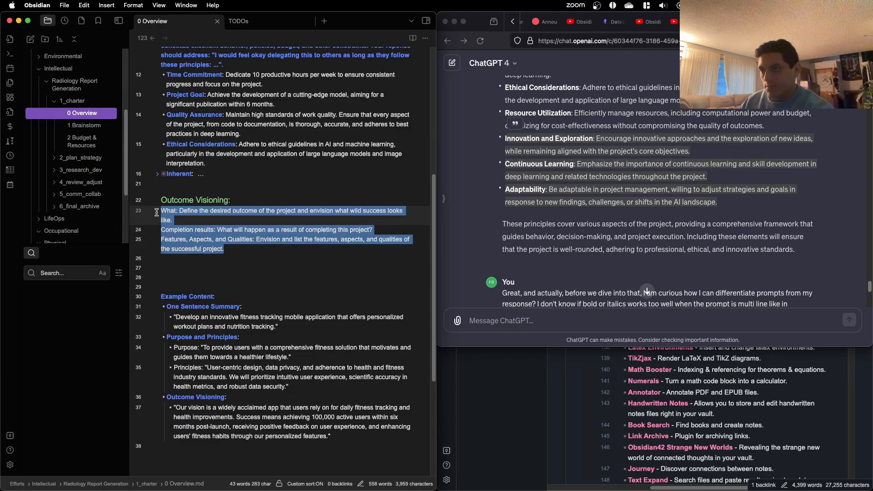
{"action": "key", "text": "super+b"}
Step: Insert two more blank lines directly below the bold Outcome Visioning prompts
{"action": "left_click", "coordinate": [218, 259]}
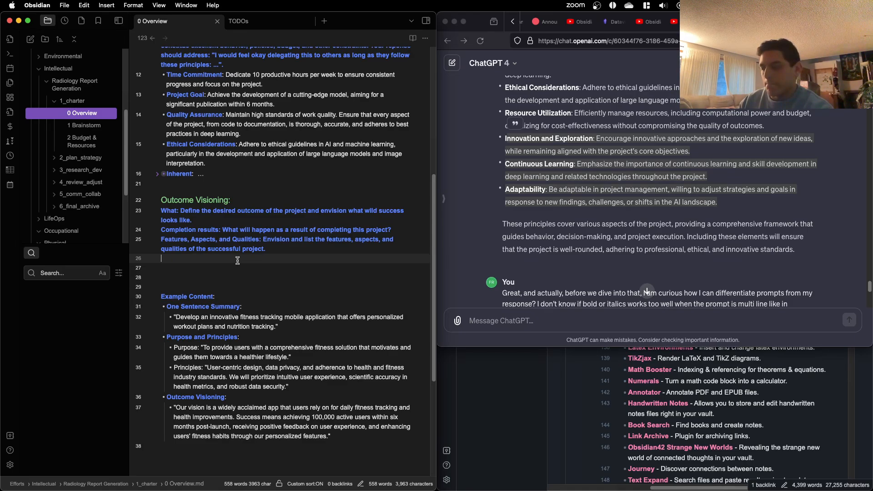
{"action": "key", "text": "Return"}
{"action": "key", "text": "Return"}
{"action": "key", "text": "Up"}
{"action": "key", "text": "Up"}
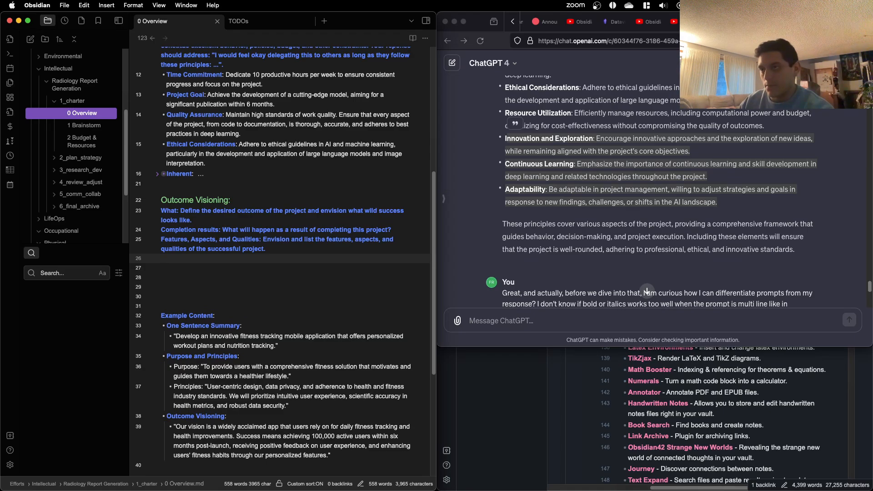
Step: Review the note's Purpose, Principles and Outcome Visioning sections against the Example Content at its end
{"action": "scroll", "coordinate": [253, 262], "scroll_direction": "down", "scroll_amount": 5}
{"action": "scroll", "coordinate": [363, 289], "scroll_direction": "up", "scroll_amount": 1}
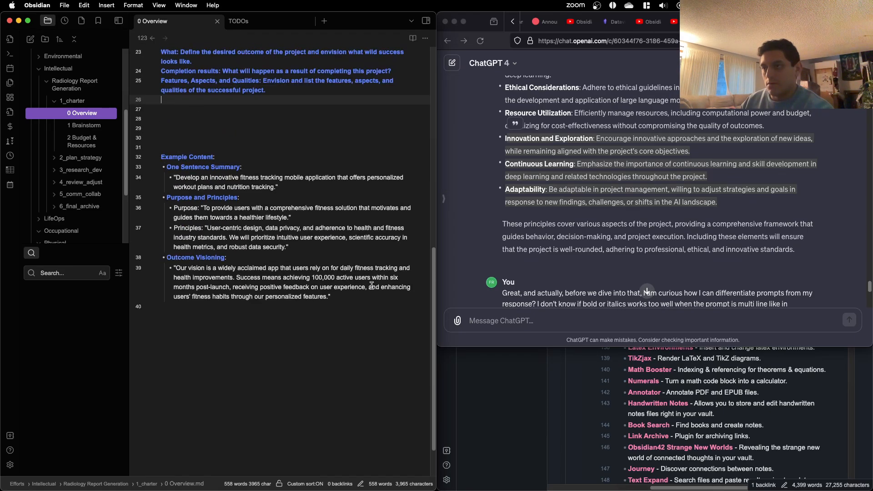
{"action": "left_click", "coordinate": [330, 246]}
{"action": "left_click_drag", "start_coordinate": [329, 246], "coordinate": [142, 165]}
{"action": "left_click", "coordinate": [248, 122]}
{"action": "scroll", "coordinate": [256, 153], "scroll_direction": "up", "scroll_amount": 9}
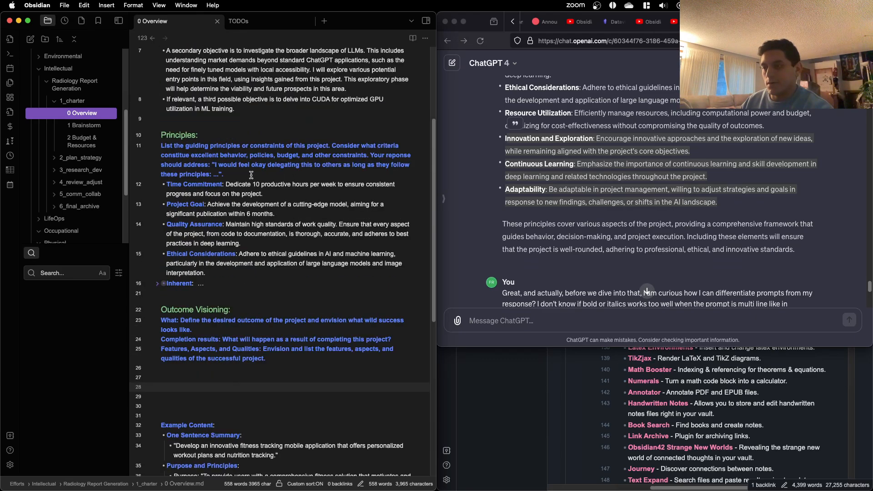
{"action": "scroll", "coordinate": [298, 360], "scroll_direction": "up", "scroll_amount": 1}
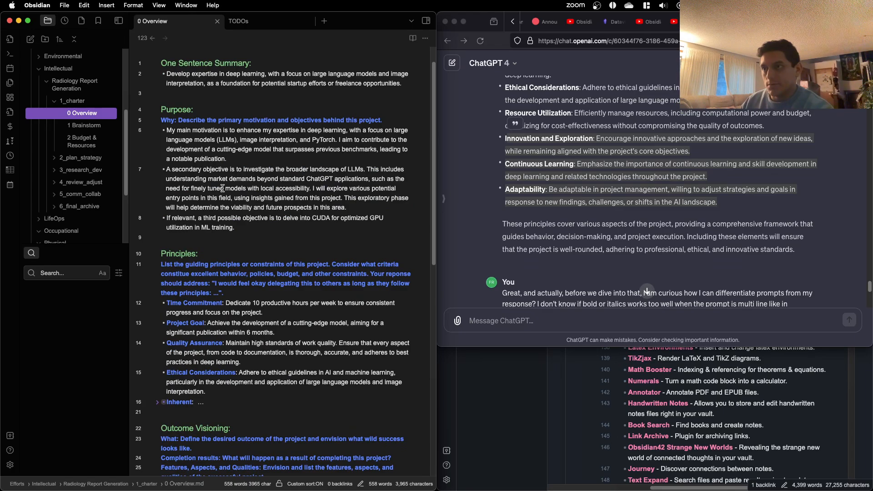
{"action": "scroll", "coordinate": [227, 218], "scroll_direction": "down", "scroll_amount": 3}
{"action": "scroll", "coordinate": [227, 217], "scroll_direction": "down", "scroll_amount": 6}
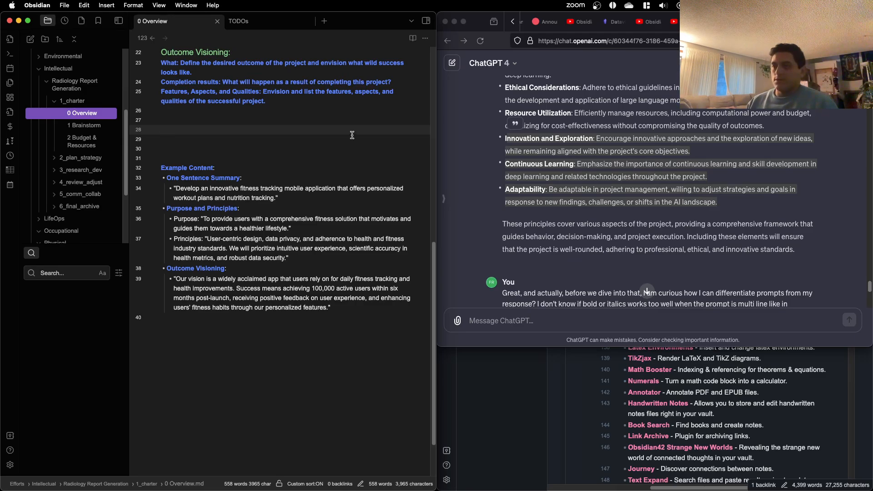
{"action": "scroll", "coordinate": [323, 178], "scroll_direction": "up", "scroll_amount": 10}
{"action": "scroll", "coordinate": [323, 179], "scroll_direction": "down", "scroll_amount": 5}
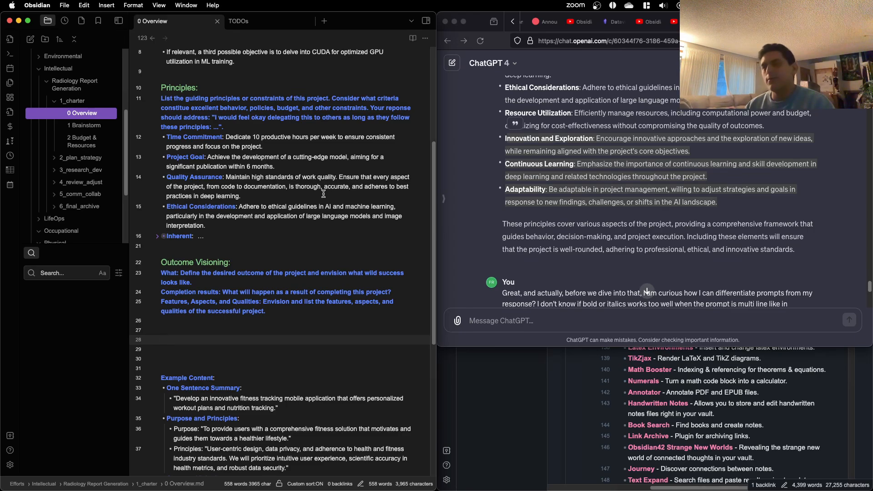
{"action": "scroll", "coordinate": [276, 201], "scroll_direction": "down", "scroll_amount": 5}
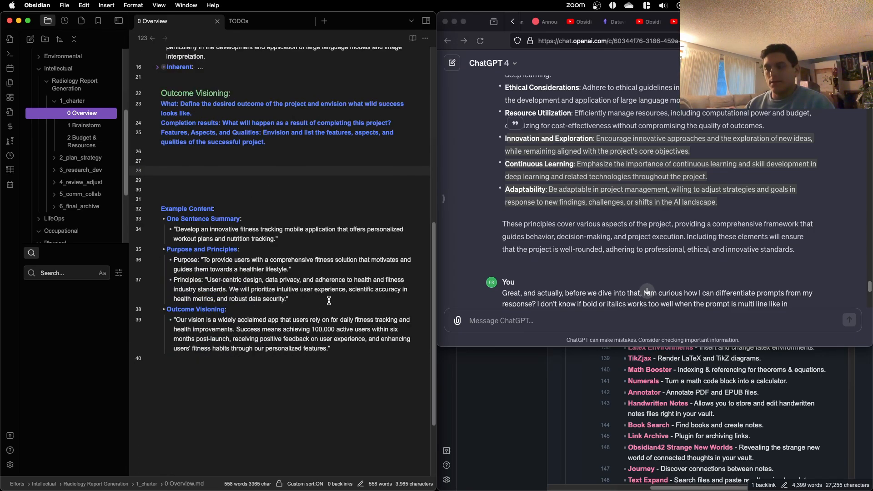
{"action": "left_click_drag", "start_coordinate": [329, 300], "coordinate": [211, 282]}
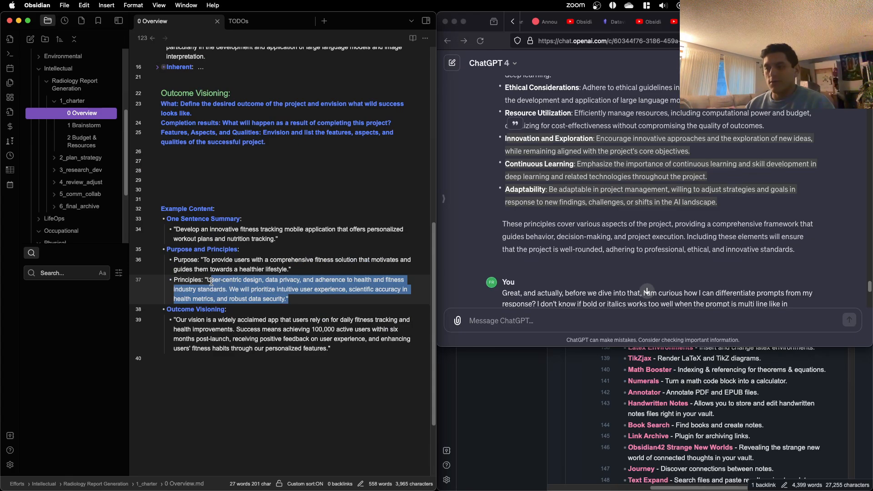
{"action": "left_click", "coordinate": [317, 292]}
{"action": "scroll", "coordinate": [312, 269], "scroll_direction": "up", "scroll_amount": 5}
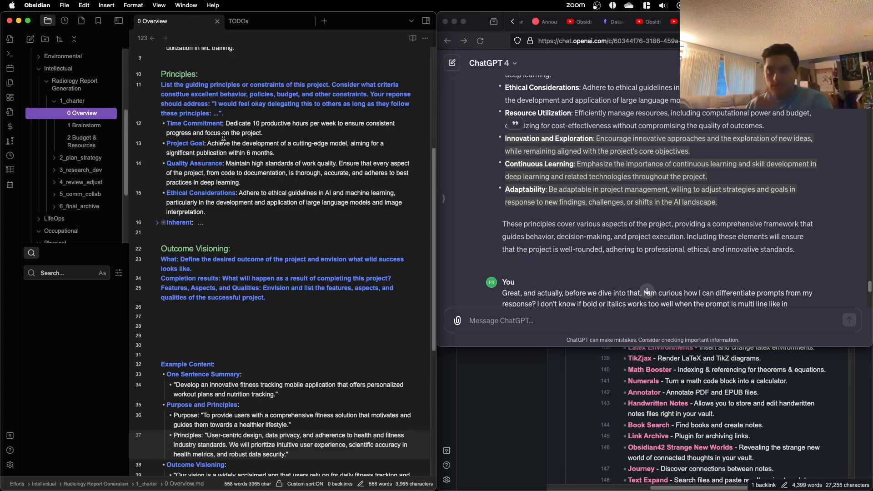
{"action": "scroll", "coordinate": [243, 194], "scroll_direction": "down", "scroll_amount": 1}
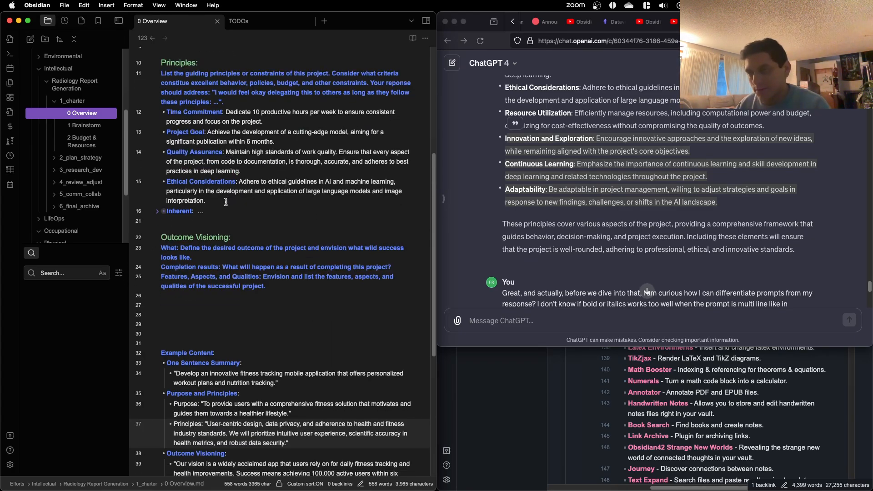
{"action": "scroll", "coordinate": [226, 202], "scroll_direction": "down", "scroll_amount": 3}
Step: Start the answer one blank line below the Outcome Visioning prompts with "My desired outcome of this project is that we developing"
{"action": "left_click", "coordinate": [199, 219]}
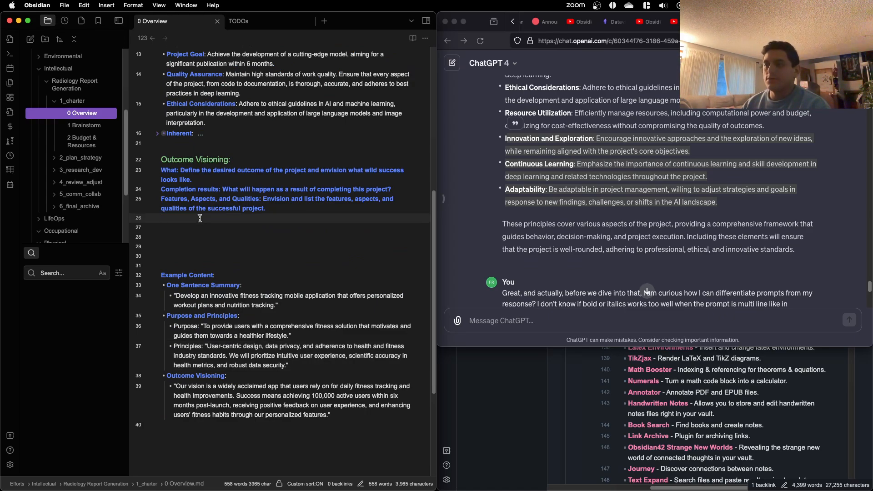
{"action": "key", "text": "Return"}
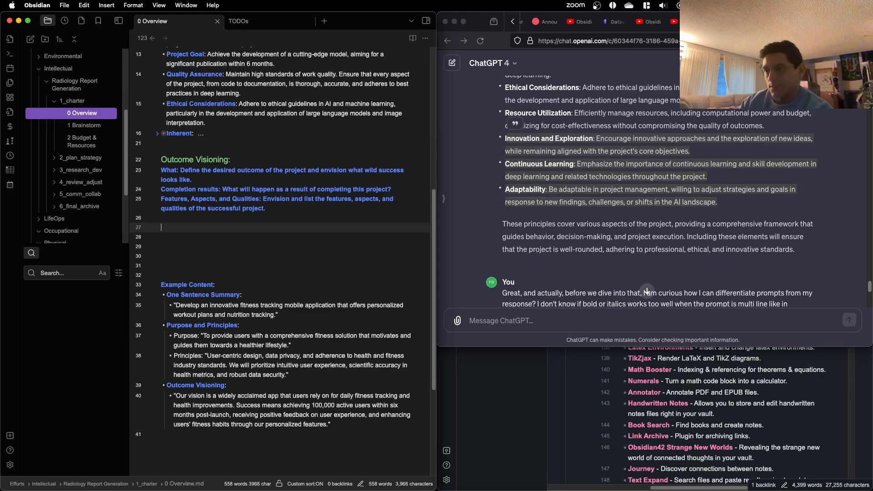
{"action": "type", "text": "My d"}
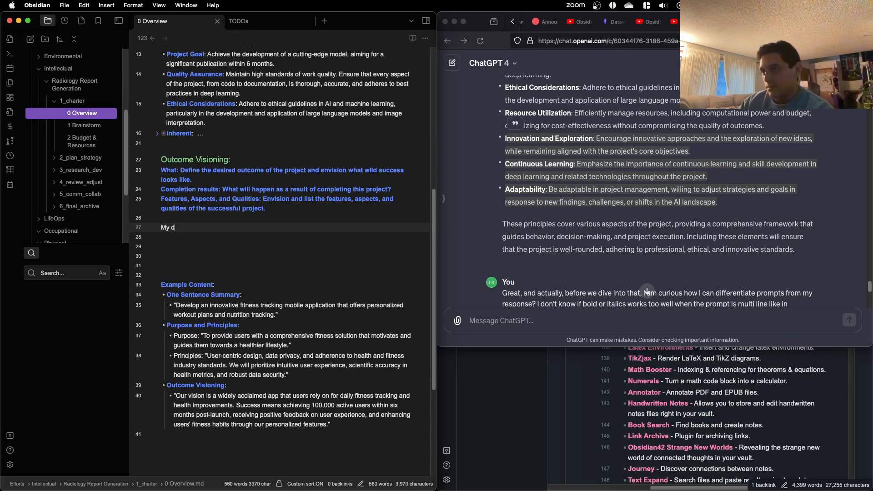
{"action": "type", "text": "iesire"}
{"action": "key", "text": "BackSpace"}
{"action": "type", "text": "d outc"}
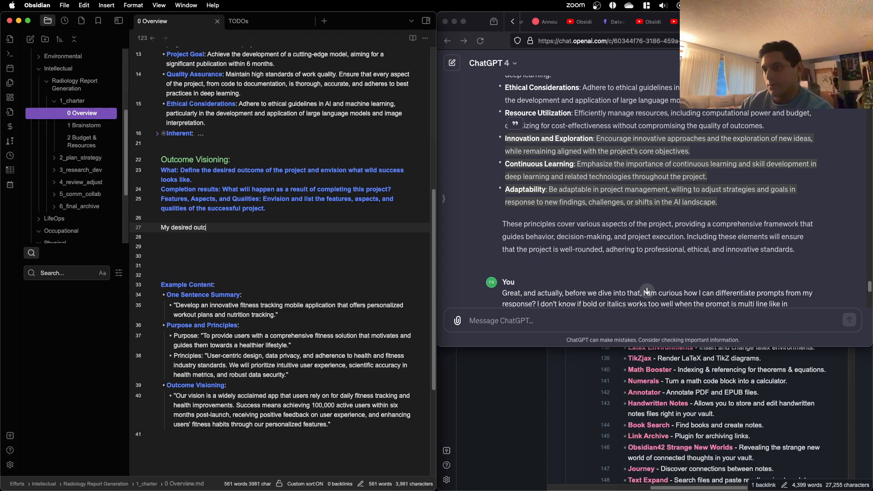
{"action": "type", "text": "ome of theis pr"}
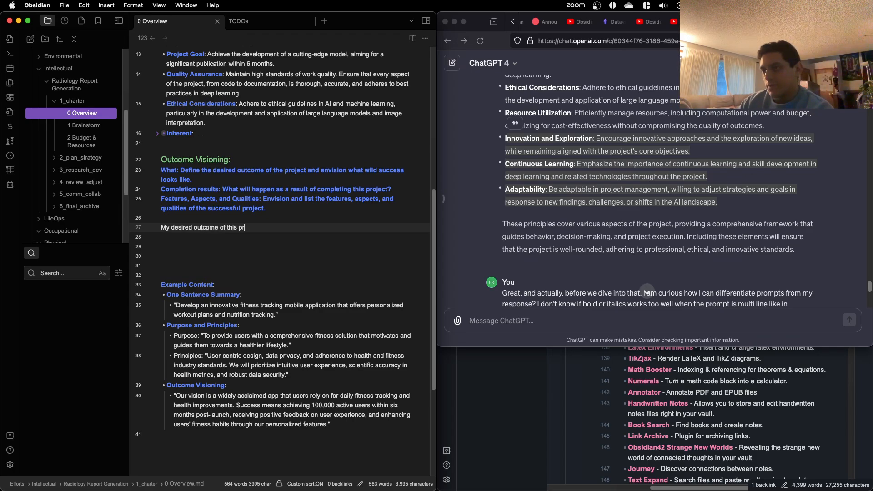
{"action": "type", "text": "oject is that we"}
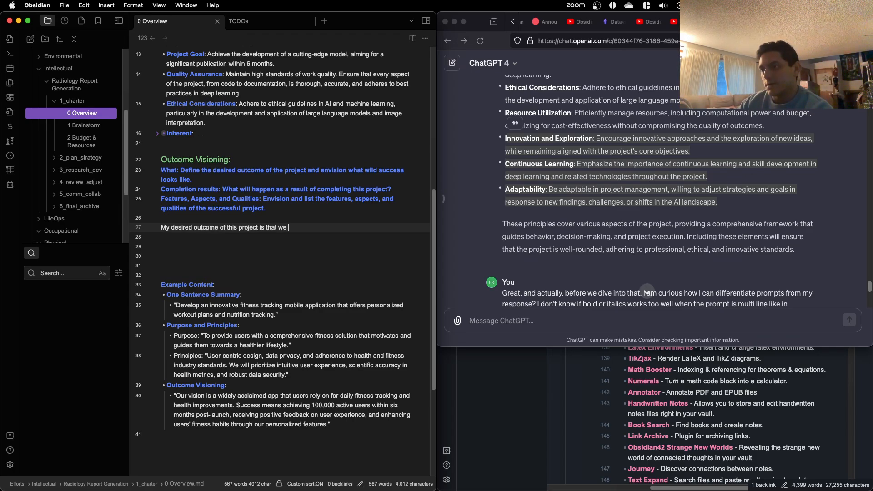
{"action": "key", "text": "BackSpace"}
{"action": "key", "text": "BackSpace"}
{"action": "key", "text": "BackSpace"}
{"action": "key", "text": "BackSpace"}
{"action": "key", "text": "BackSpace"}
{"action": "type", "text": "t we developing"}
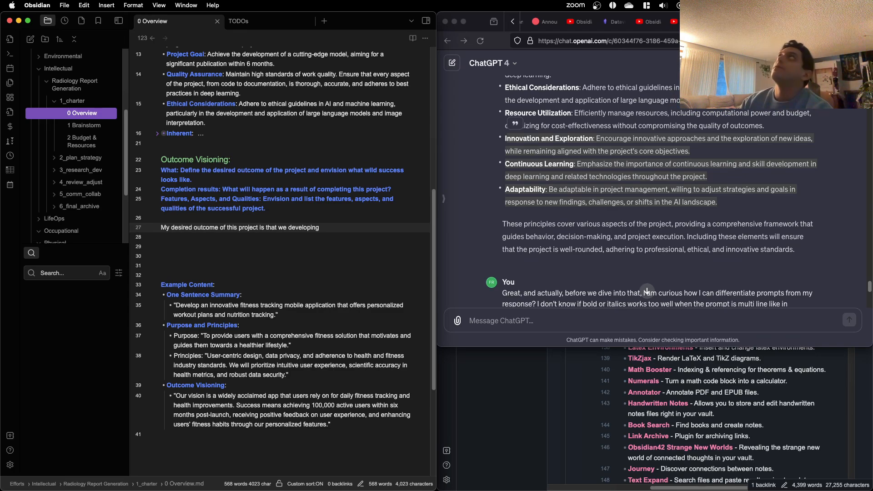
Step: Insert "1)" before "we developing" in the outcome sentence and continue its end with "a cutting-edge model"
{"action": "left_click", "coordinate": [277, 227]}
{"action": "type", "text": "1)"}
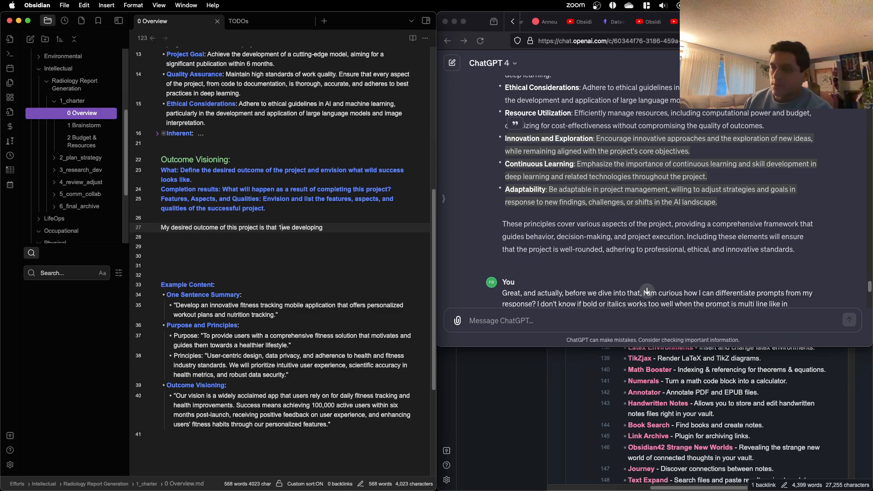
{"action": "left_click", "coordinate": [376, 229]}
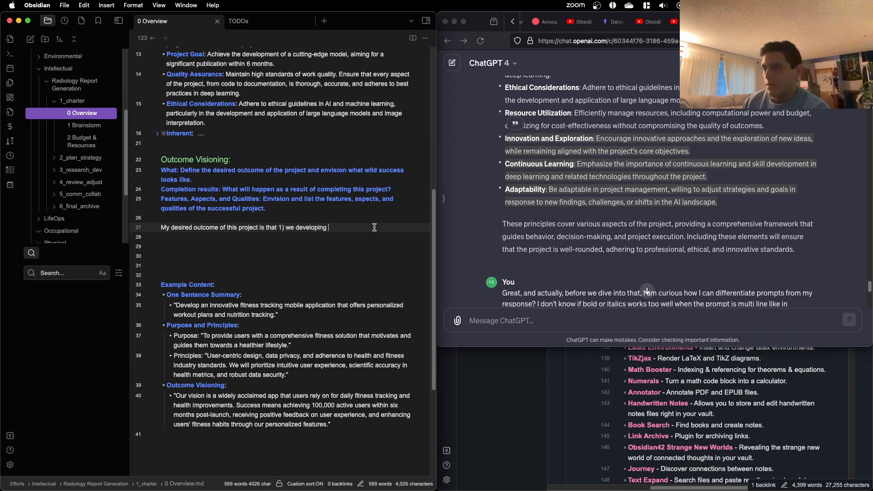
{"action": "type", "text": "a cutting"}
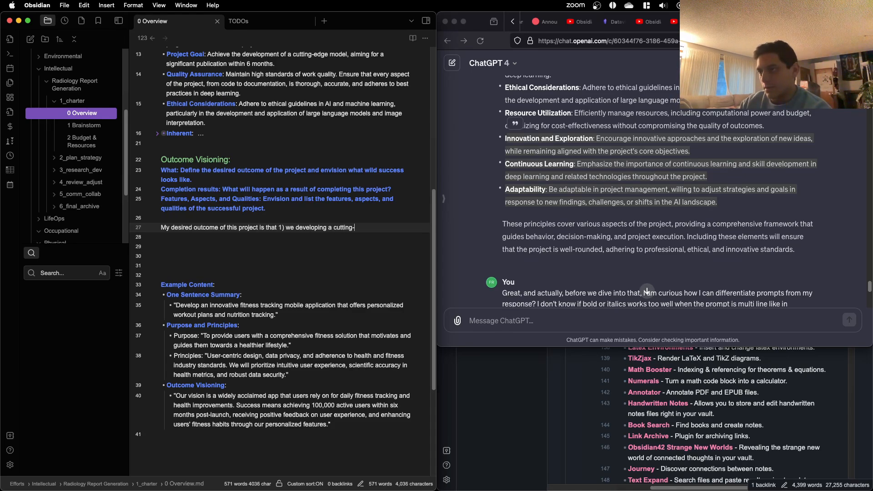
{"action": "type", "text": "-edge model"}
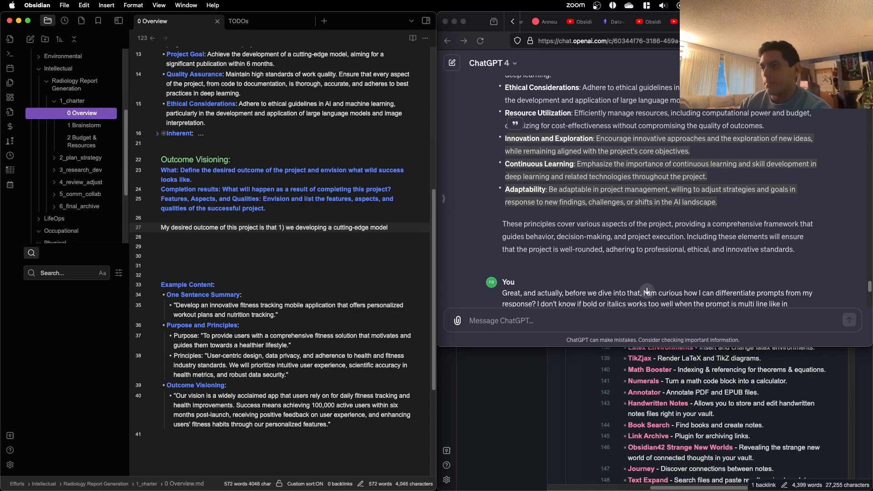
{"action": "type", "text": ". This"}
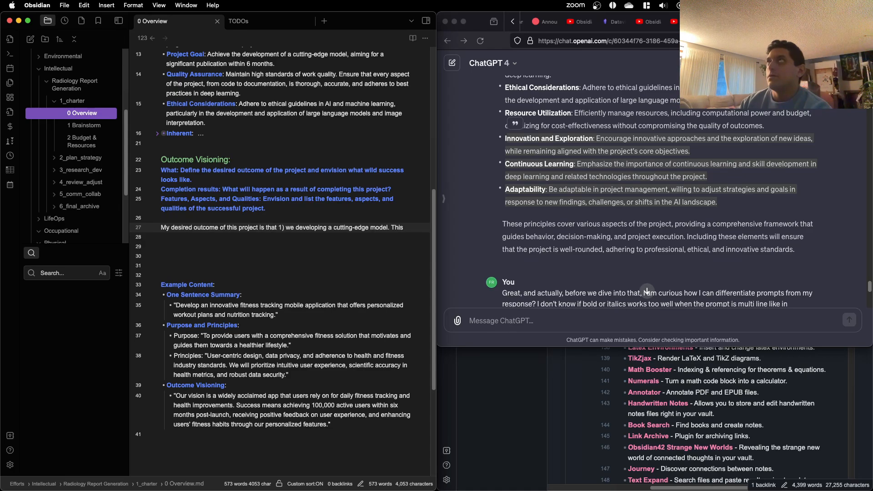
Step: Continue the outcome sentence after "a cutting-edge model" with "that we can 2) publish to NeurIPS"
{"action": "key", "text": "BackSpace"}
{"action": "key", "text": "BackSpace"}
{"action": "key", "text": "BackSpace"}
{"action": "key", "text": "BackSpace"}
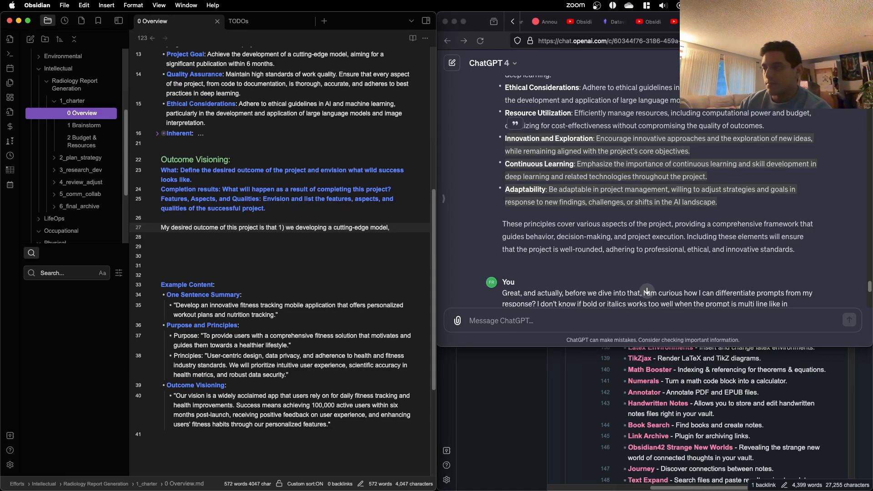
{"action": "type", "text": "that we can"}
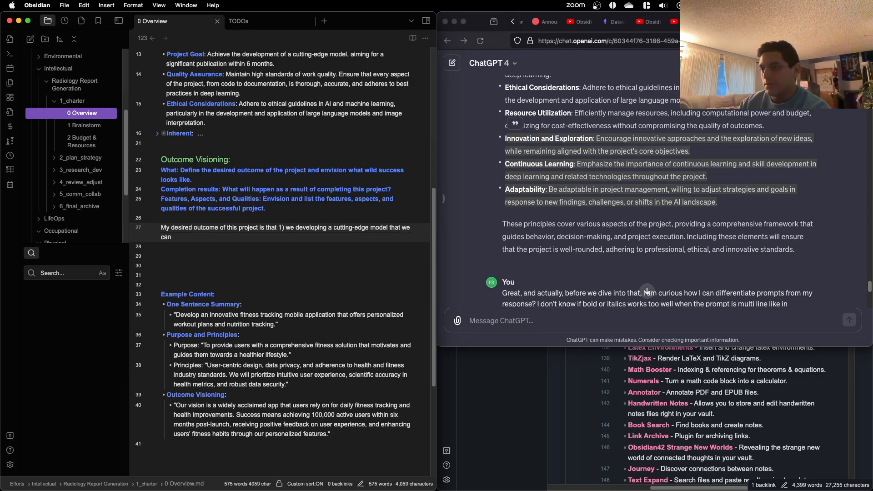
{"action": "type", "text": " 2) publish to N"}
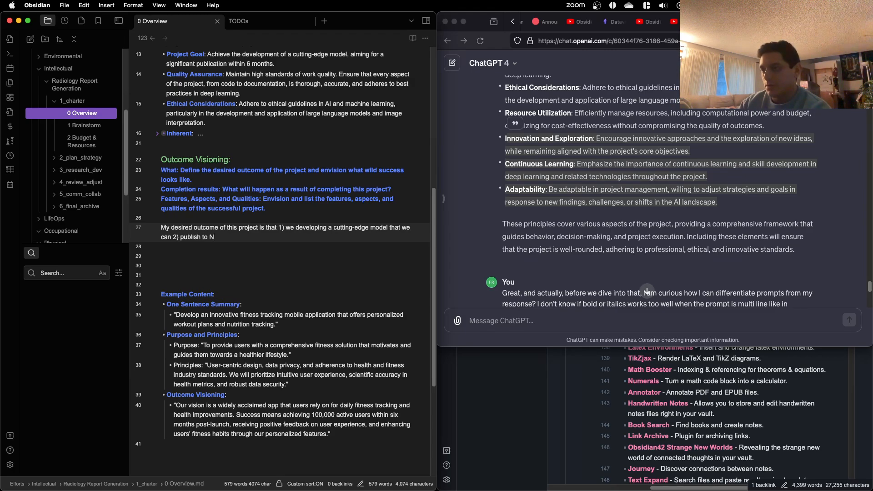
{"action": "type", "text": "eu"}
{"action": "key", "text": "BackSpace"}
{"action": "type", "text": "eurIPS"}
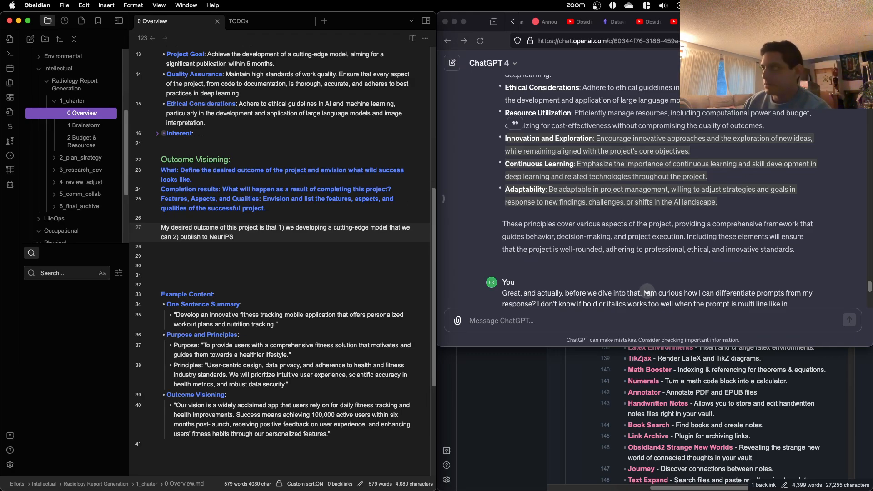
Step: Switch to the Google results tab in Firefox and search the web for "neurips"
{"action": "left_click", "coordinate": [710, 22]}
{"action": "left_click", "coordinate": [627, 40]}
{"action": "type", "text": "n"}
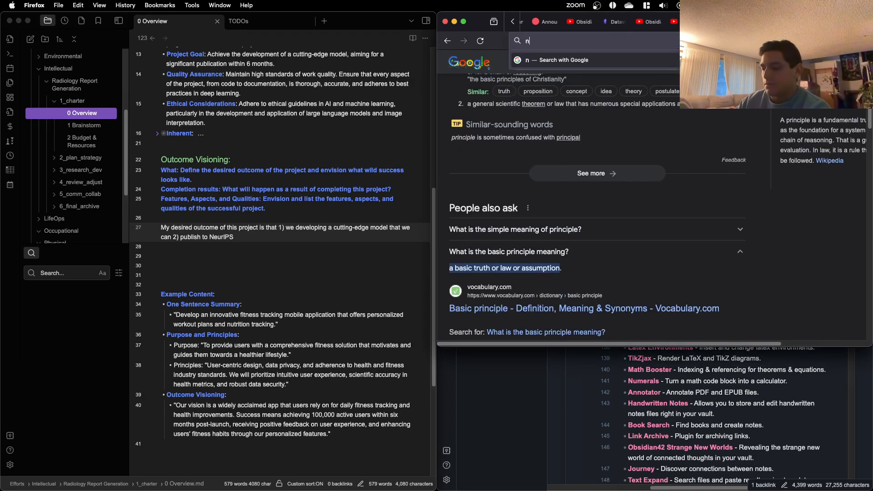
{"action": "type", "text": "eurips"}
{"action": "key", "text": "Return"}
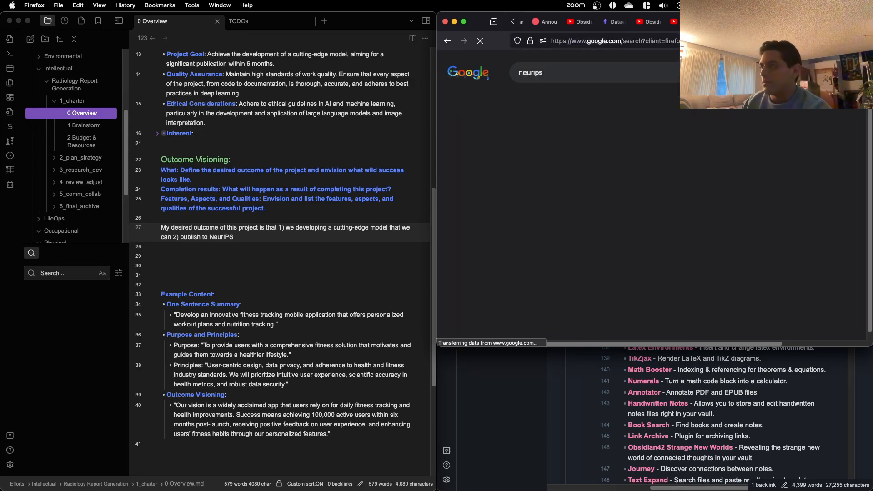
Step: Skim the NeurIPS search results, and replace the query with a web search for "ccv"
{"action": "scroll", "coordinate": [496, 184], "scroll_direction": "down", "scroll_amount": 1}
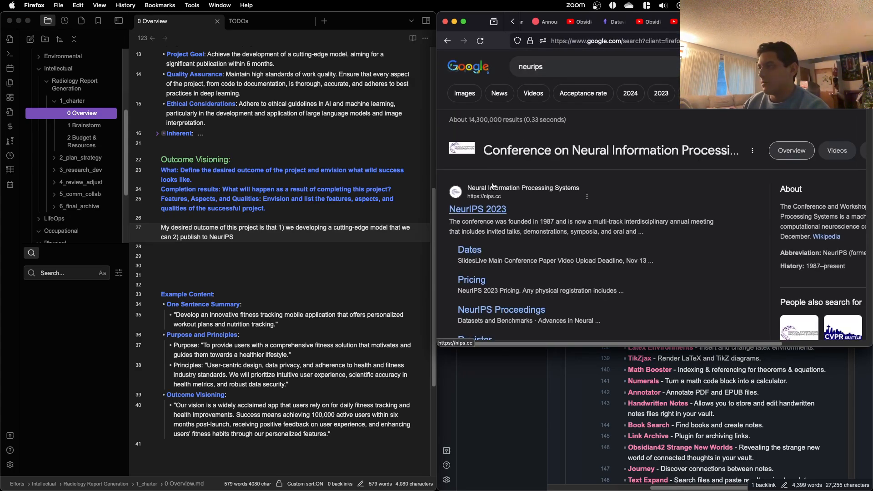
{"action": "scroll", "coordinate": [518, 216], "scroll_direction": "right", "scroll_amount": 4}
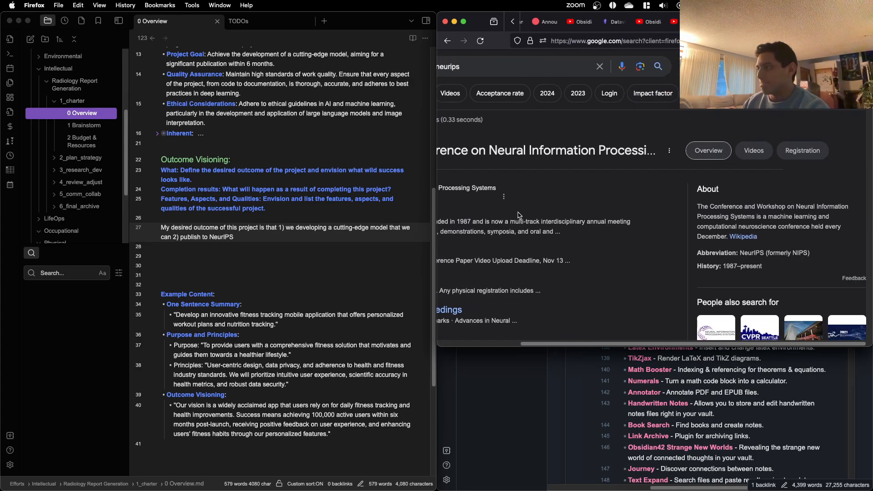
{"action": "scroll", "coordinate": [517, 219], "scroll_direction": "left", "scroll_amount": 4}
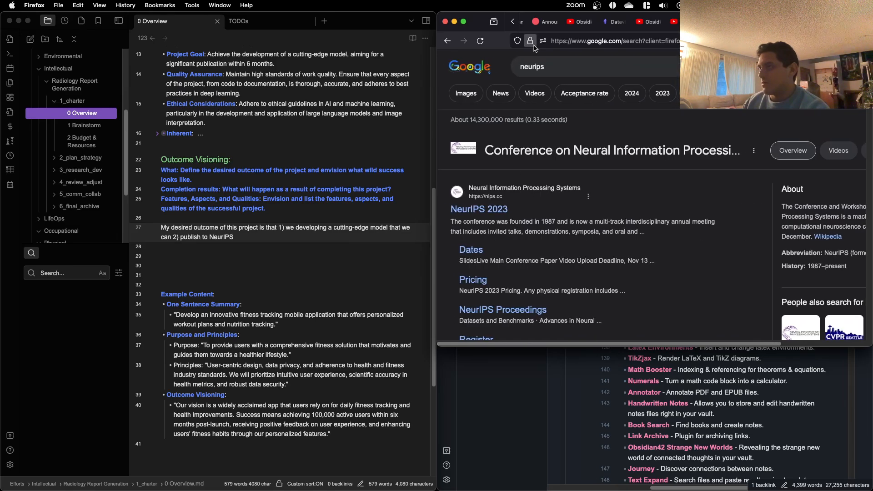
{"action": "double_click", "coordinate": [536, 68]}
{"action": "type", "text": "ccv"}
{"action": "key", "text": "Return"}
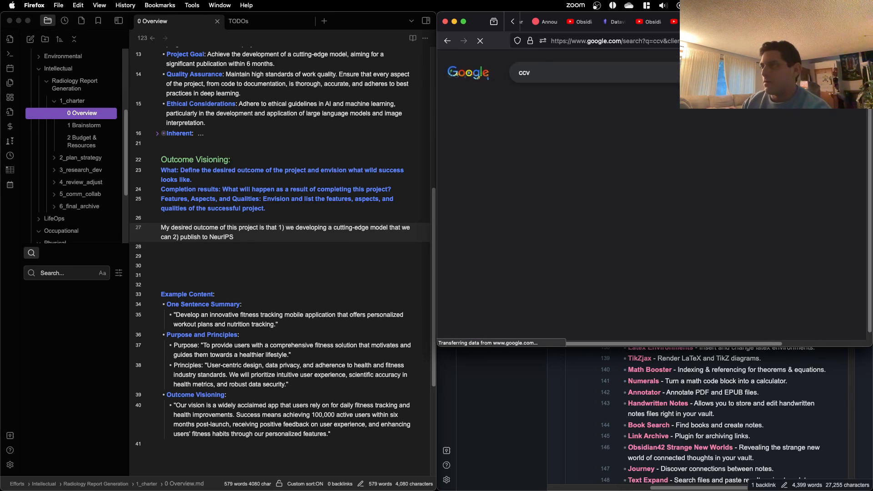
{"action": "scroll", "coordinate": [527, 114], "scroll_direction": "down", "scroll_amount": 6}
{"action": "scroll", "coordinate": [528, 114], "scroll_direction": "up", "scroll_amount": 6}
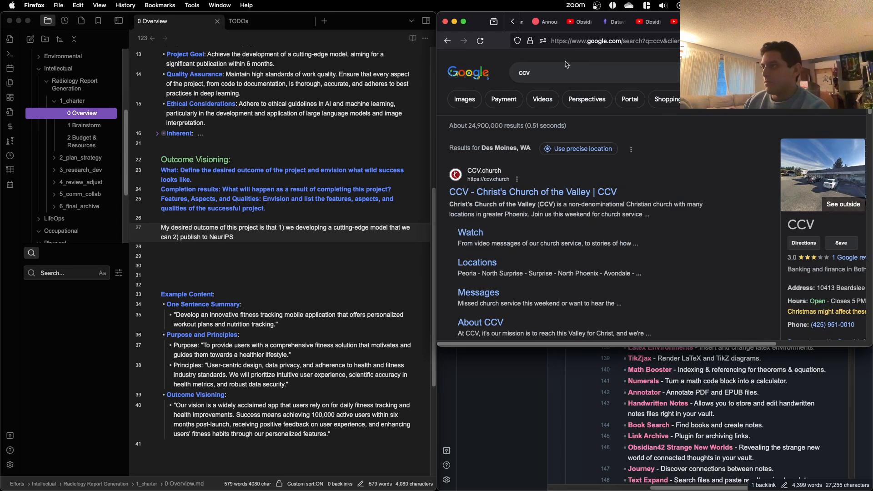
Step: Extend the web search query to "ccv conference" and look through the results
{"action": "left_click", "coordinate": [566, 71]}
{"action": "type", "text": "conference"}
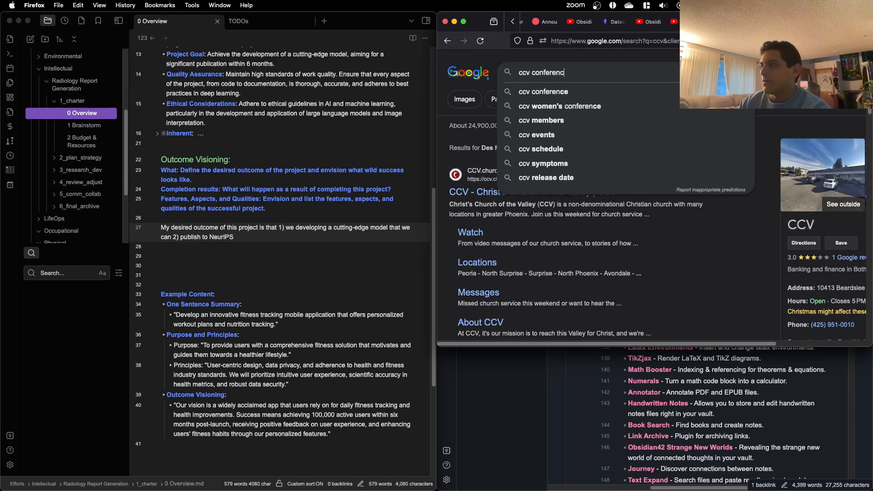
{"action": "key", "text": "Return"}
{"action": "scroll", "coordinate": [546, 112], "scroll_direction": "down", "scroll_amount": 3}
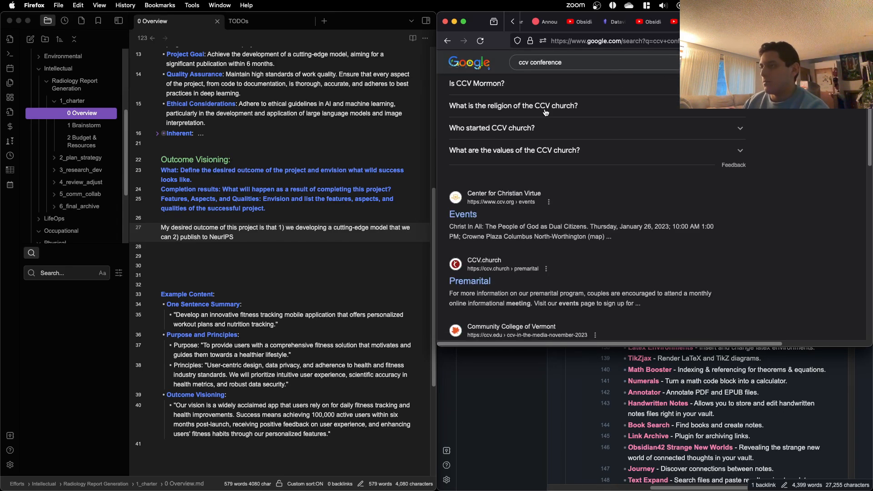
{"action": "scroll", "coordinate": [546, 112], "scroll_direction": "down", "scroll_amount": 2}
{"action": "scroll", "coordinate": [545, 113], "scroll_direction": "down", "scroll_amount": 3}
{"action": "scroll", "coordinate": [544, 100], "scroll_direction": "up", "scroll_amount": 8}
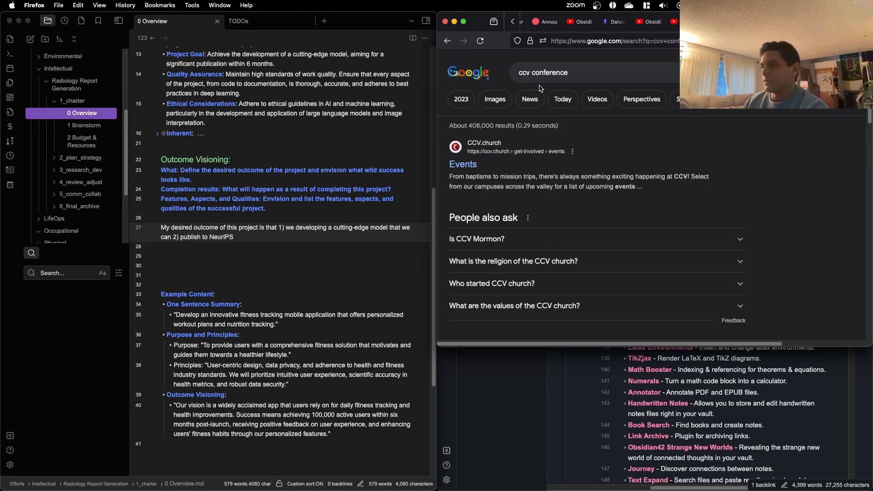
Step: Correct the web search query to "iccv conference" and view the conference's information
{"action": "left_click", "coordinate": [523, 71]}
{"action": "type", "text": "i"}
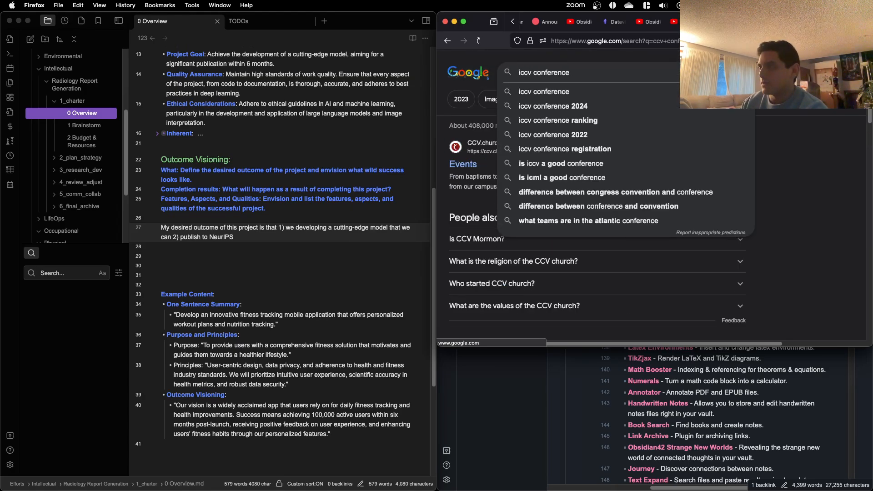
{"action": "key", "text": "Return"}
{"action": "scroll", "coordinate": [535, 105], "scroll_direction": "right", "scroll_amount": 3}
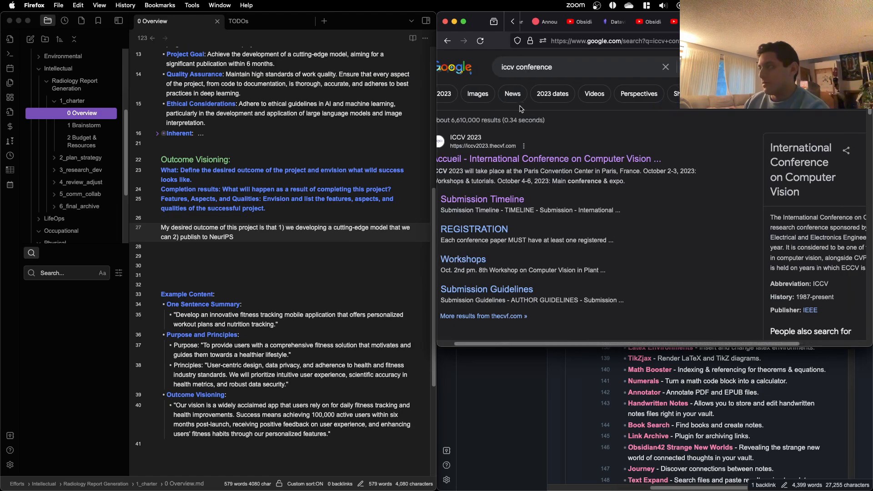
Step: Switch to the 0 Overview note in Obsidian and continue the outcome sentence after "NeurIPS" with ", ICCV, or one of the other"
{"action": "left_click", "coordinate": [303, 236]}
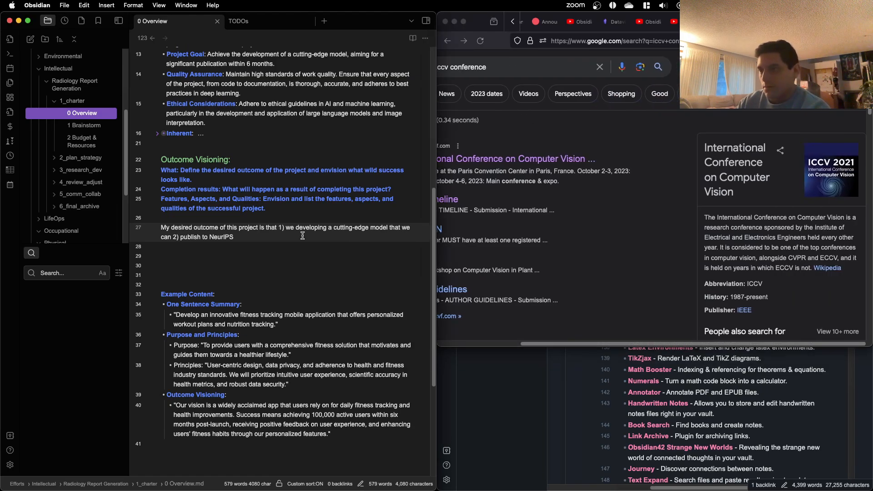
{"action": "type", "text": ", ICCV"}
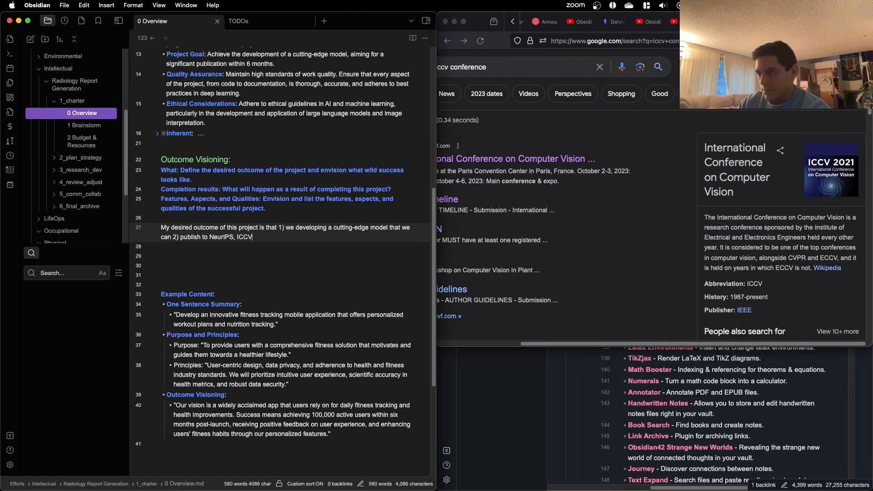
{"action": "type", "text": ", or one"}
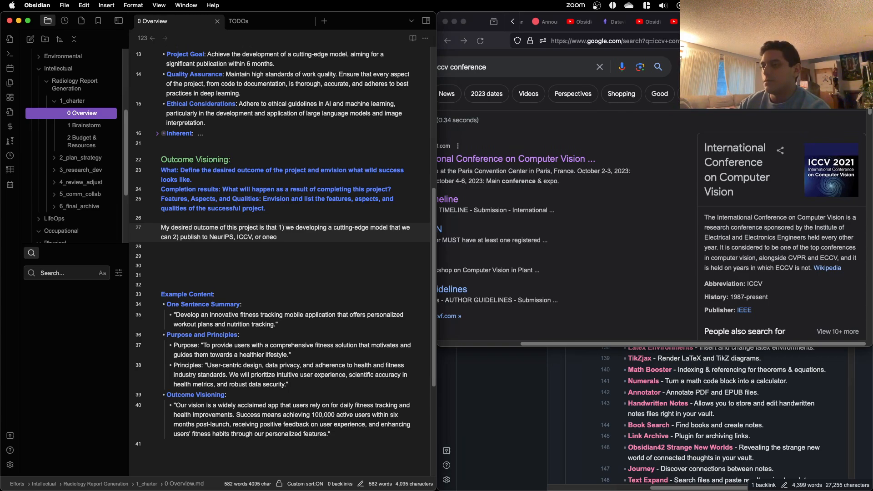
{"action": "type", "text": " of the other "}
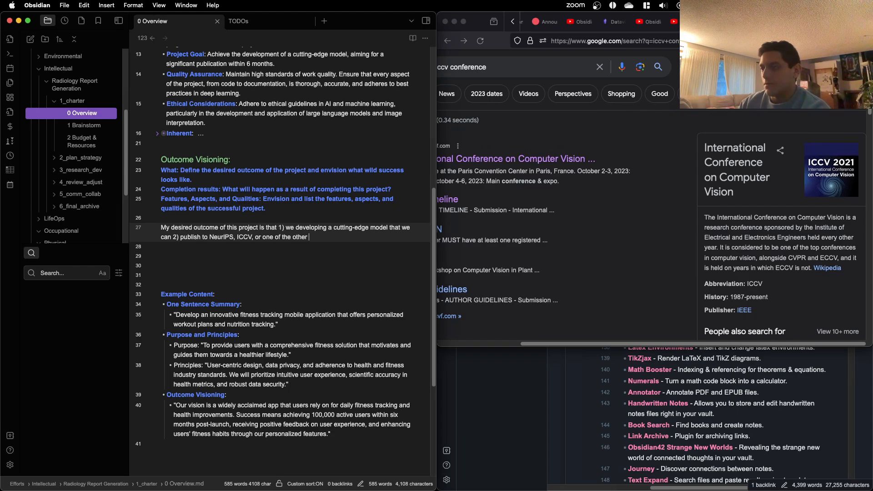
{"action": "type", "text": "large"}
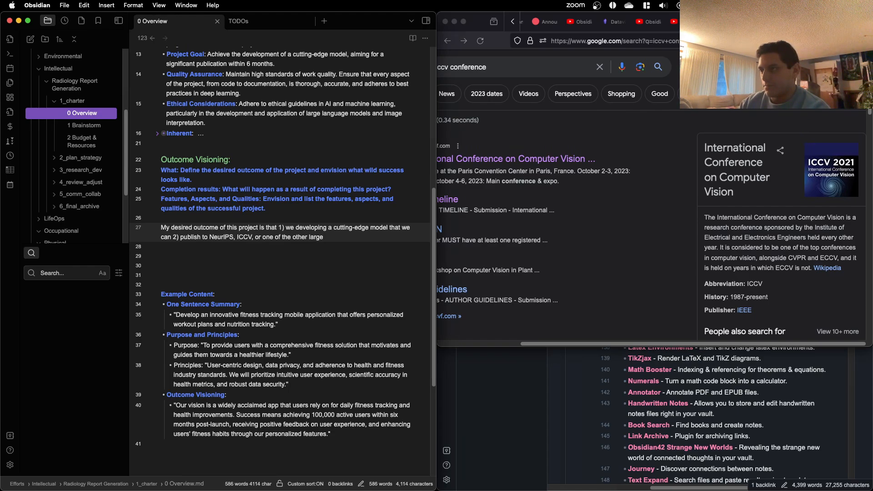
{"action": "type", "text": " confern"}
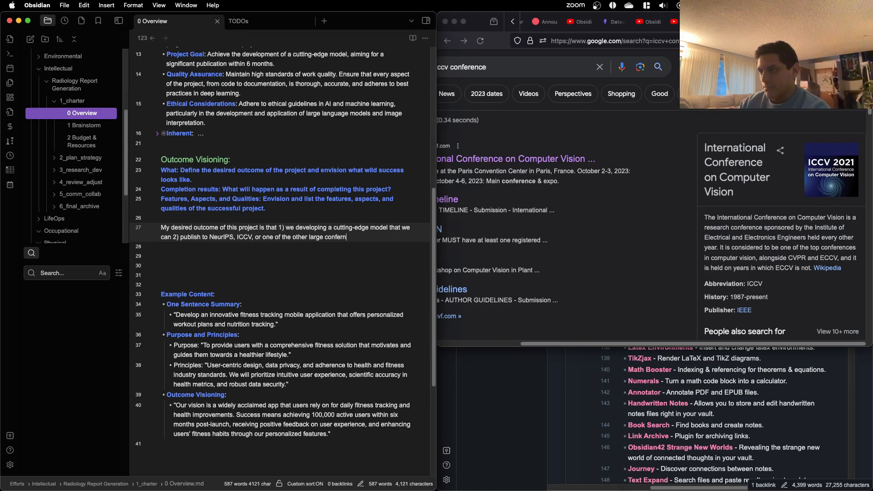
{"action": "type", "text": "nces"}
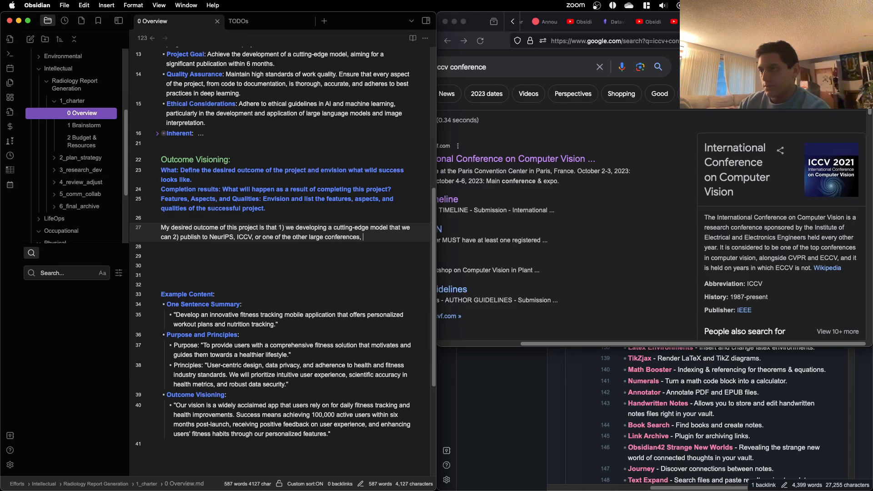
{"action": "type", "text": ", and 2"}
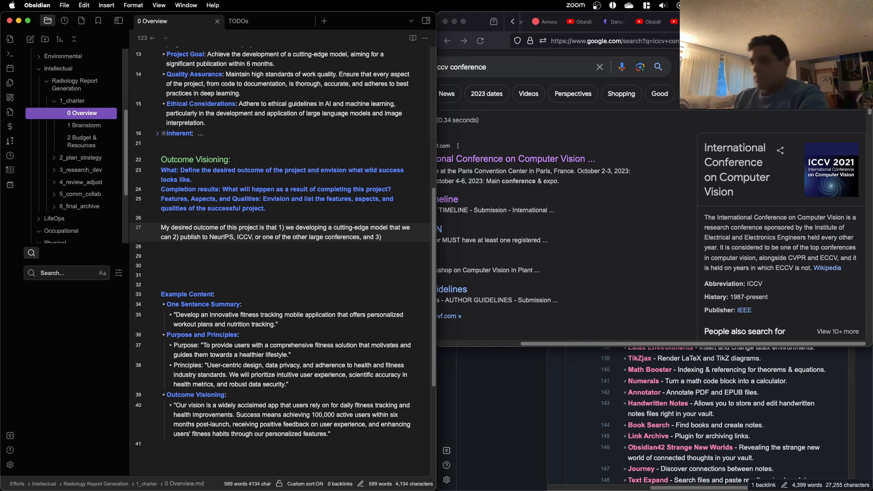
Step: Continue the outcome sentence after "one of the other" with "large conferences, and 3) generate"
{"action": "type", "text": "generate"}
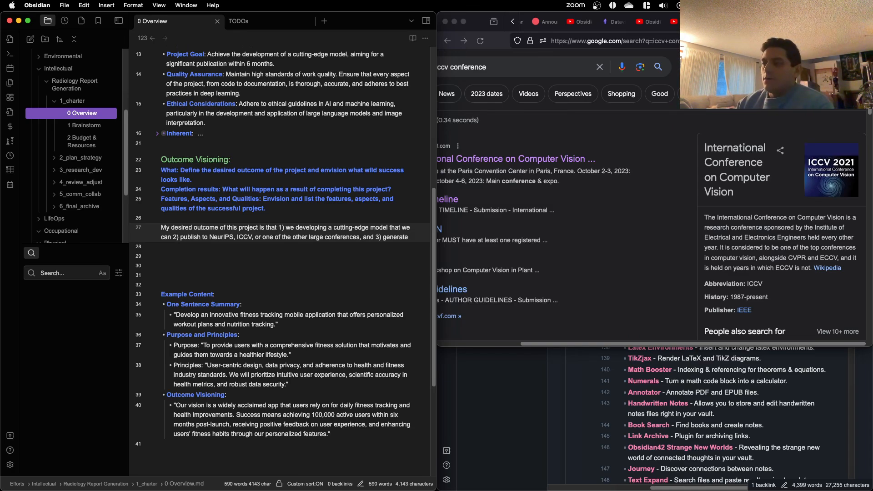
{"action": "double_click", "coordinate": [395, 237]}
{"action": "type", "text": "add"}
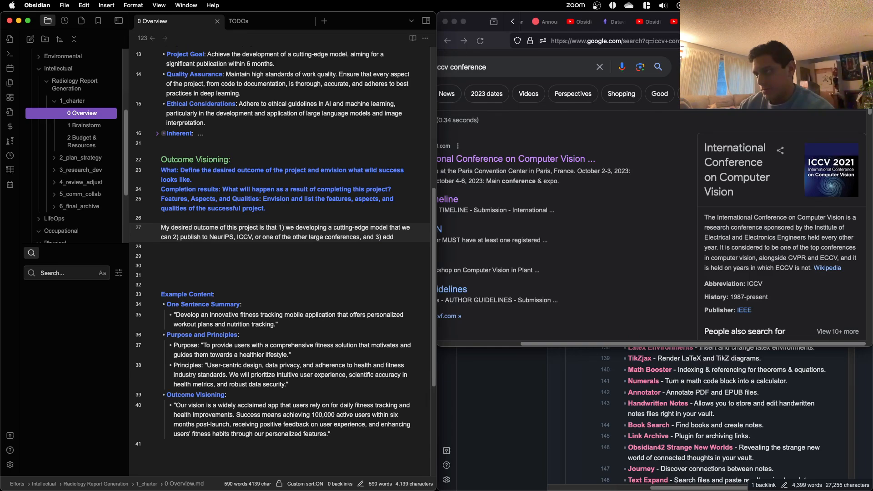
{"action": "key", "text": "BackSpace"}
{"action": "key", "text": "BackSpace"}
{"action": "key", "text": "BackSpace"}
{"action": "type", "text": "generate "}
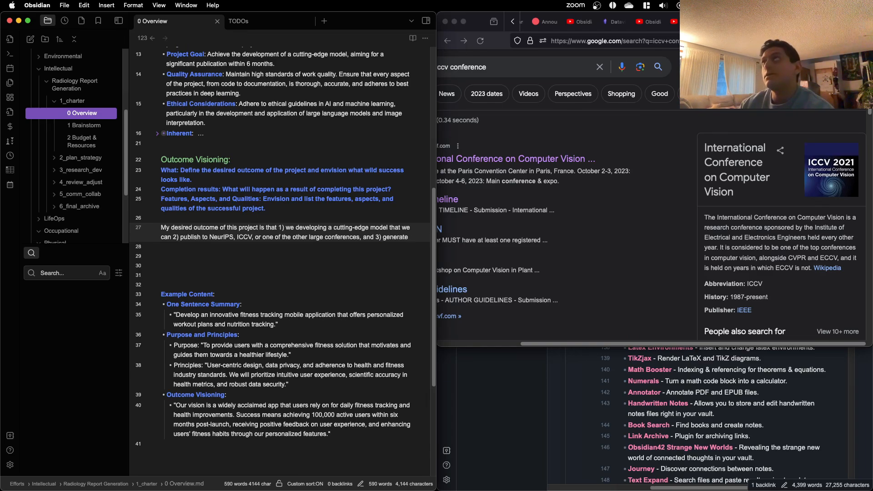
{"action": "type", "text": "a report de"}
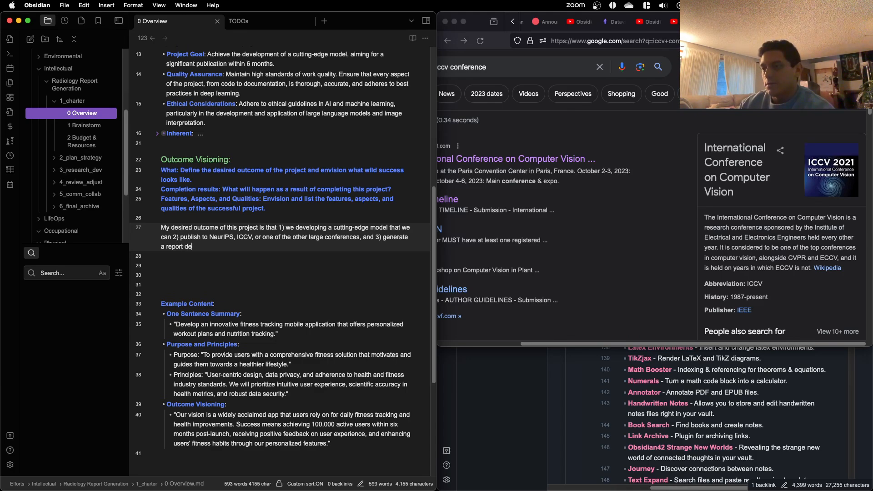
Step: Continue the outcome sentence after "3) generate" with "a report for myself on LLM market"
{"action": "key", "text": "BackSpace"}
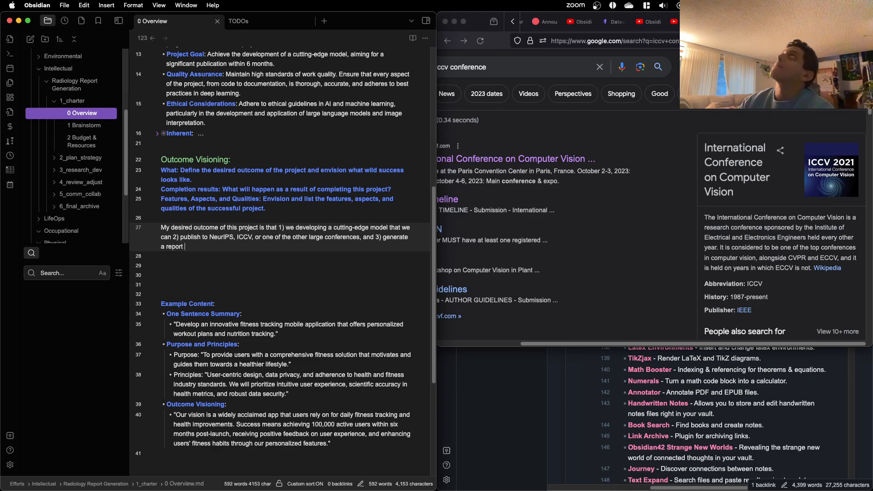
{"action": "type", "text": "for myself on"}
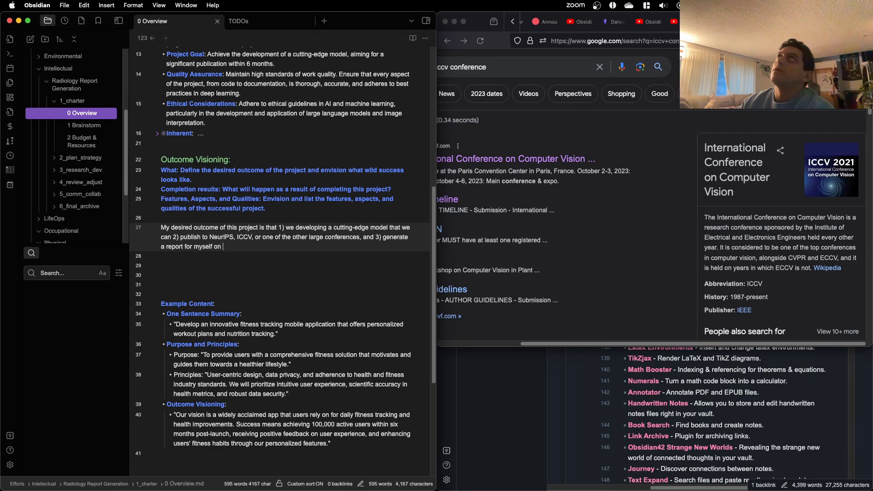
{"action": "type", "text": "LLM market"}
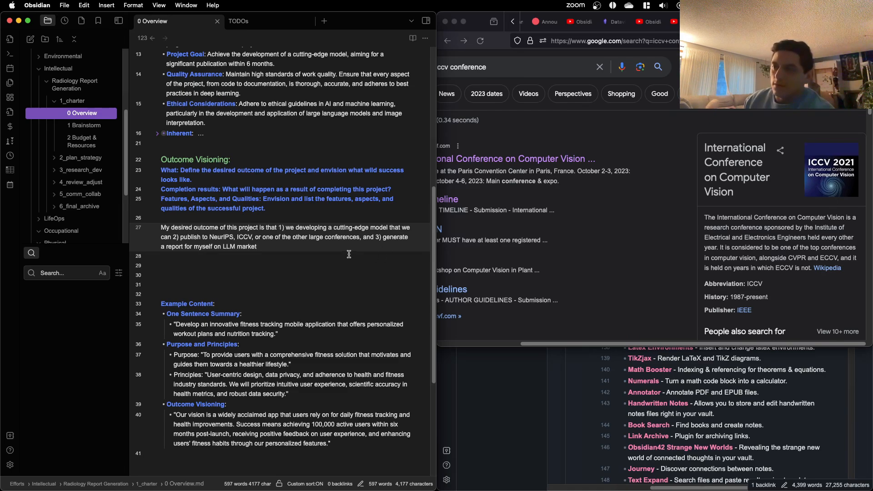
Step: Insert "the" before "LLM" in the outcome sentence and extend its end to read "marketspace and potential"
{"action": "left_click", "coordinate": [224, 245]}
{"action": "type", "text": "the"}
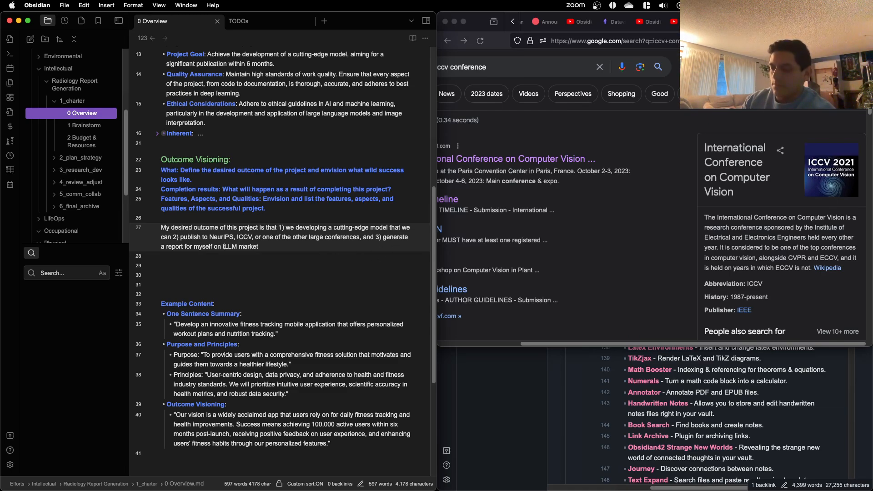
{"action": "left_click", "coordinate": [309, 246]}
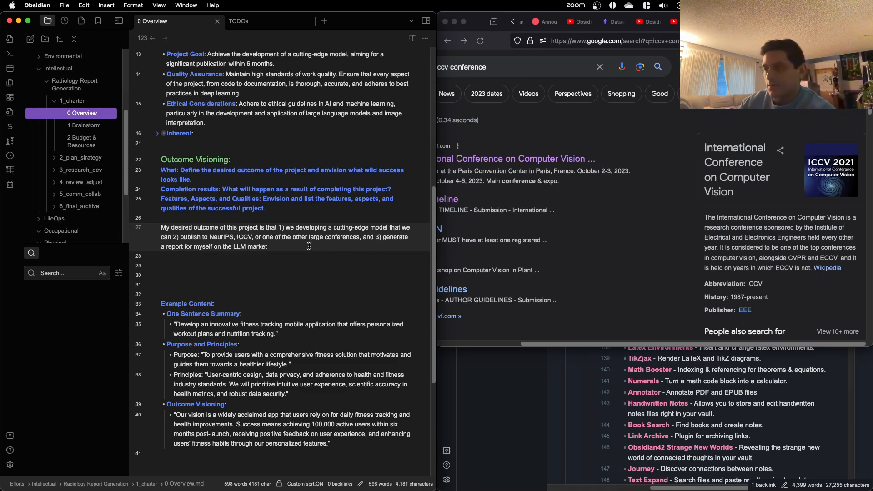
{"action": "type", "text": "space and"}
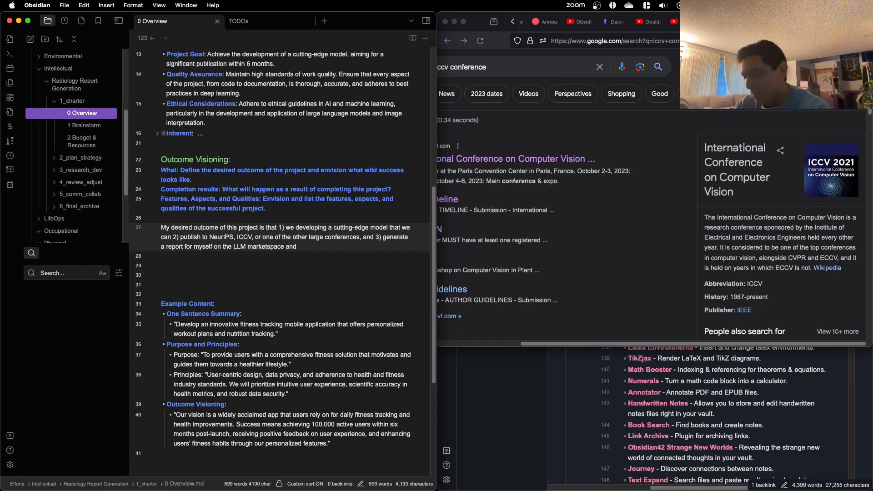
{"action": "type", "text": "potential "}
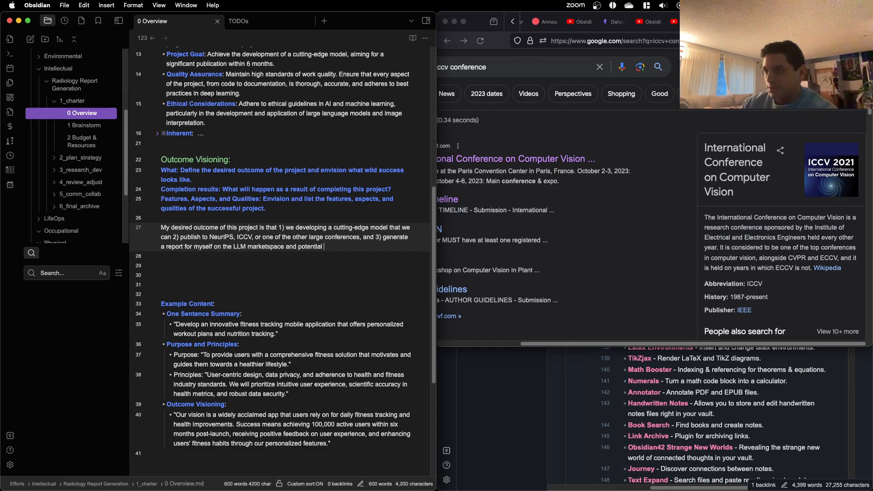
{"action": "type", "text": "avenue for"}
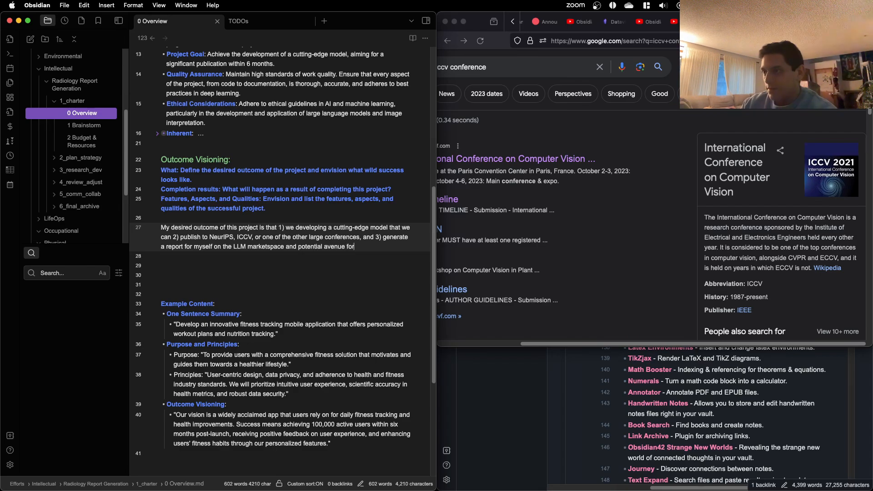
{"action": "key", "text": "BackSpace"}
{"action": "key", "text": "BackSpace"}
{"action": "key", "text": "BackSpace"}
{"action": "key", "text": "BackSpace"}
{"action": "key", "text": "BackSpace"}
{"action": "key", "text": "BackSpace"}
{"action": "key", "text": "BackSpace"}
{"action": "key", "text": "BackSpace"}
{"action": "key", "text": "BackSpace"}
{"action": "key", "text": "BackSpace"}
{"action": "key", "text": "BackSpace"}
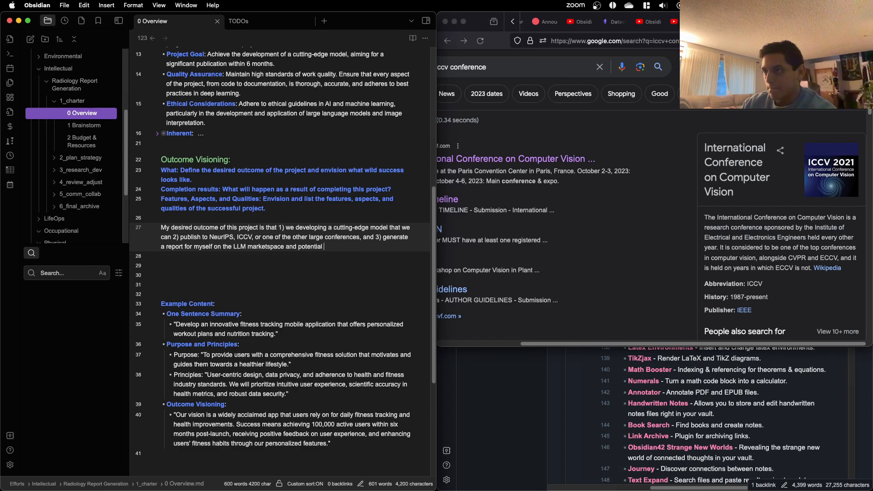
Step: Finish the outcome sentence after "marketspace and potential" with "startup efforts."
{"action": "type", "text": "start"}
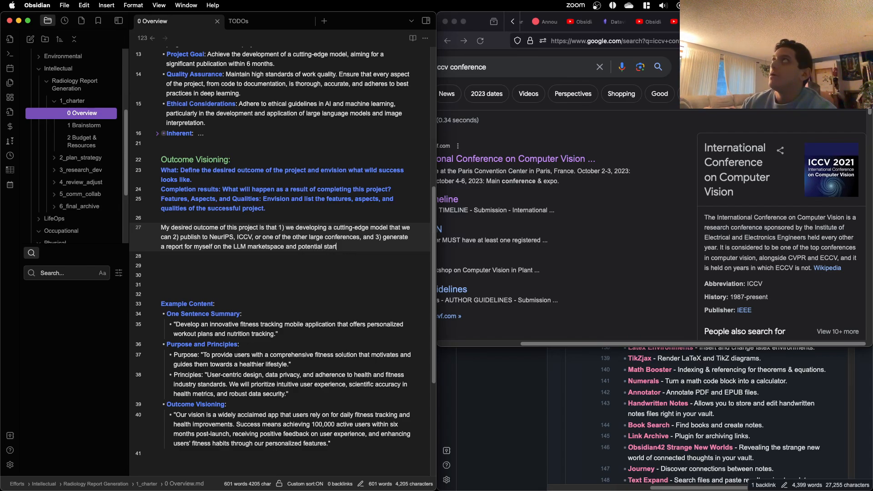
{"action": "type", "text": "up ef"}
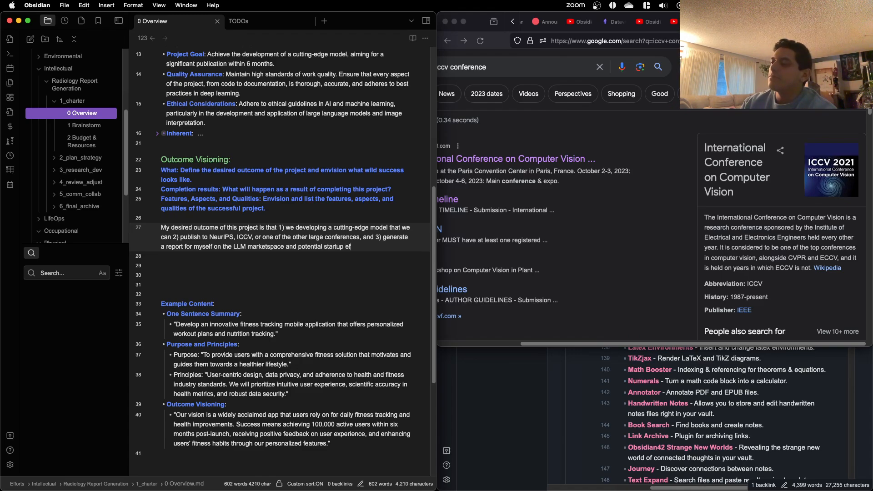
{"action": "type", "text": "forts."}
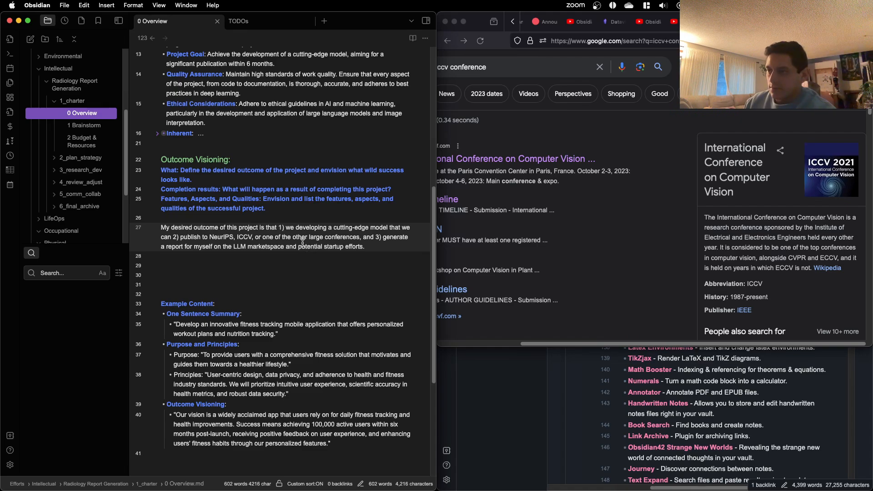
{"action": "key", "text": "BackSpace"}
{"action": "type", "text": "with my"}
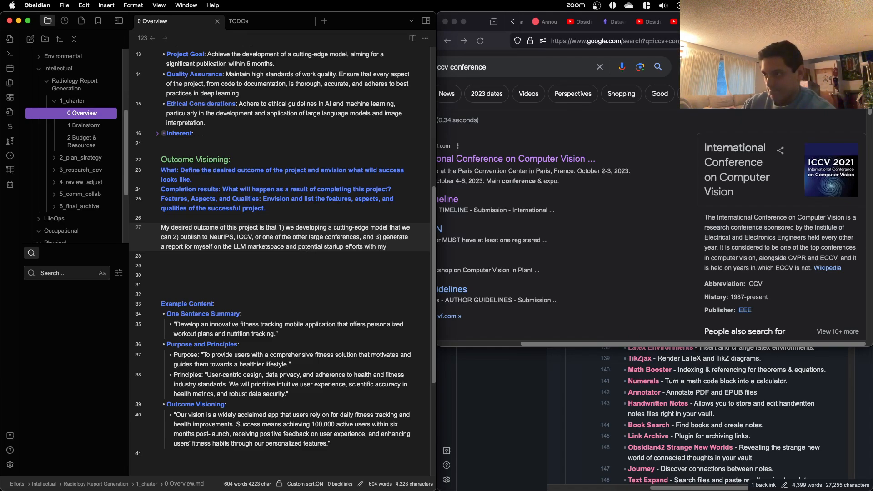
{"action": "type", "text": "my knowl"}
{"action": "key", "text": "BackSpace"}
{"action": "key", "text": "BackSpace"}
{"action": "key", "text": "BackSpace"}
{"action": "key", "text": "BackSpace"}
{"action": "key", "text": "BackSpace"}
{"action": "key", "text": "BackSpace"}
{"action": "key", "text": "BackSpace"}
{"action": "key", "text": "BackSpace"}
{"action": "key", "text": "BackSpace"}
{"action": "key", "text": "BackSpace"}
{"action": "key", "text": "BackSpace"}
{"action": "key", "text": "BackSpace"}
{"action": "key", "text": "BackSpace"}
Step: Insert "future" before "startup efforts" in the outcome sentence
{"action": "left_click", "coordinate": [324, 246]}
{"action": "type", "text": "future"}
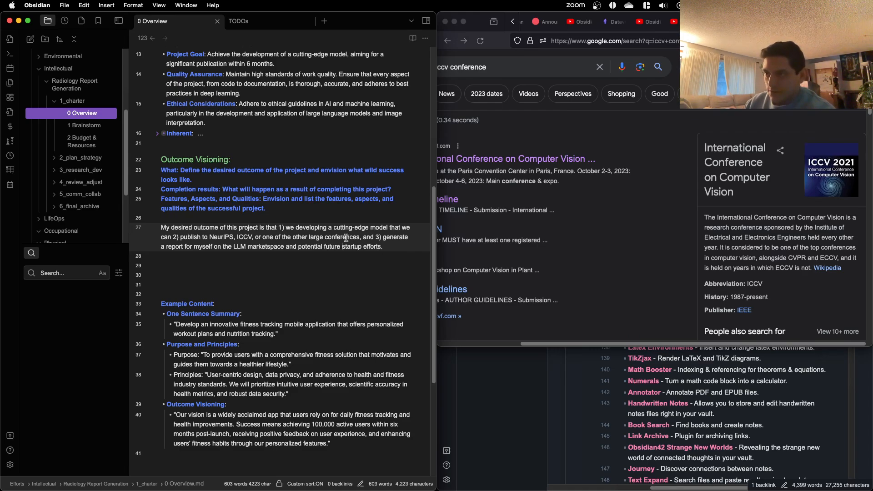
{"action": "left_click", "coordinate": [406, 250]}
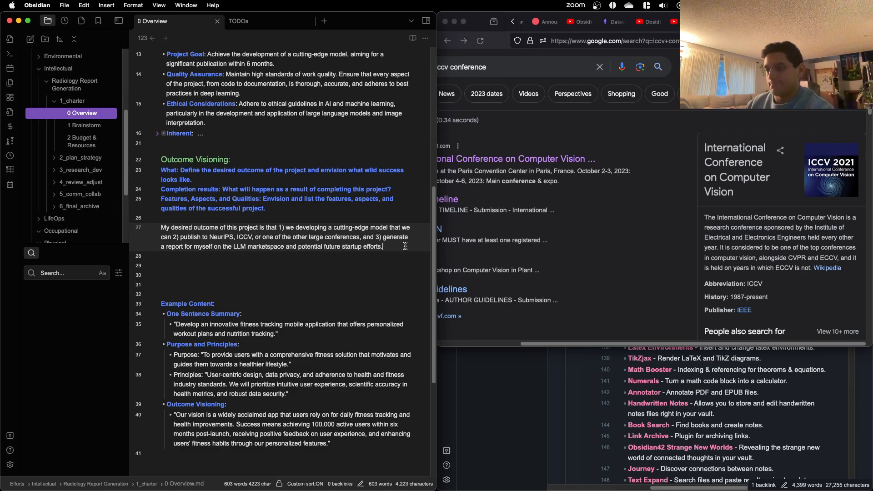
Step: Copy the Outcome Visioning section and switch to the ChatGPT conversation in Firefox, closing the ICCV search and the YouTube video
{"action": "left_click_drag", "start_coordinate": [405, 246], "coordinate": [154, 163]}
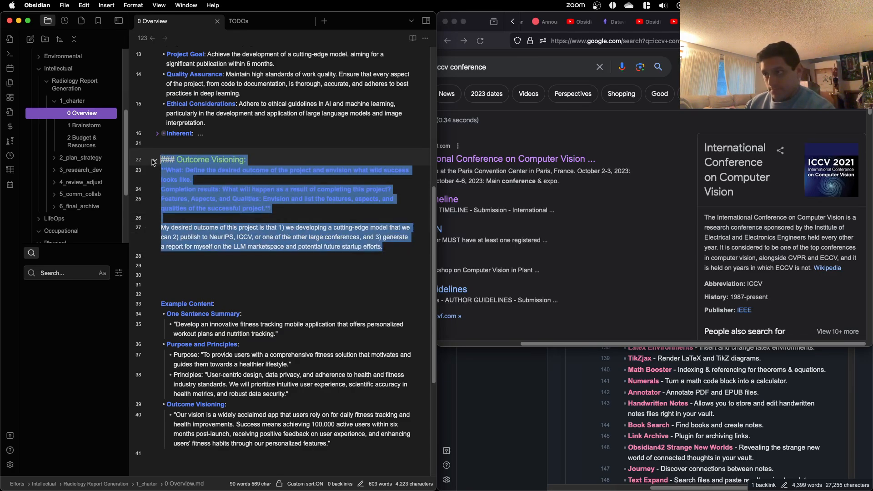
{"action": "left_click", "coordinate": [323, 267]}
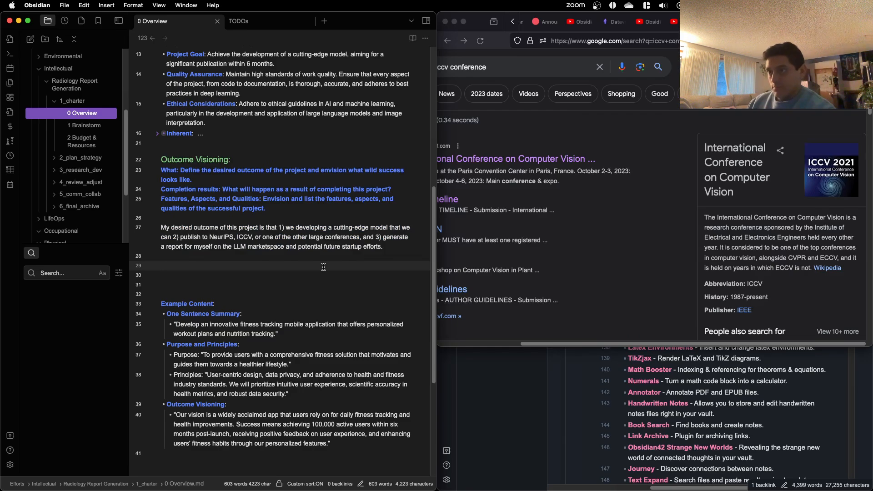
{"action": "key", "text": "ctrl+Up"}
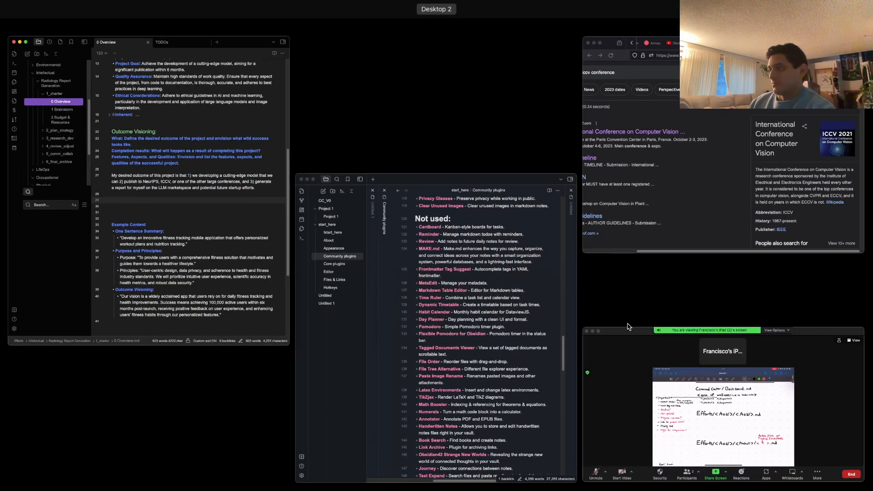
{"action": "left_click", "coordinate": [734, 188]}
{"action": "key", "text": "super+w"}
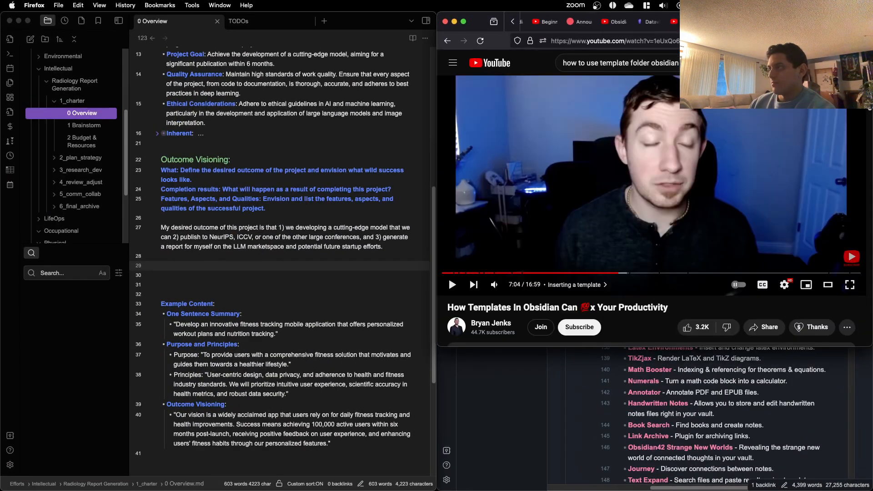
{"action": "key", "text": "super+w"}
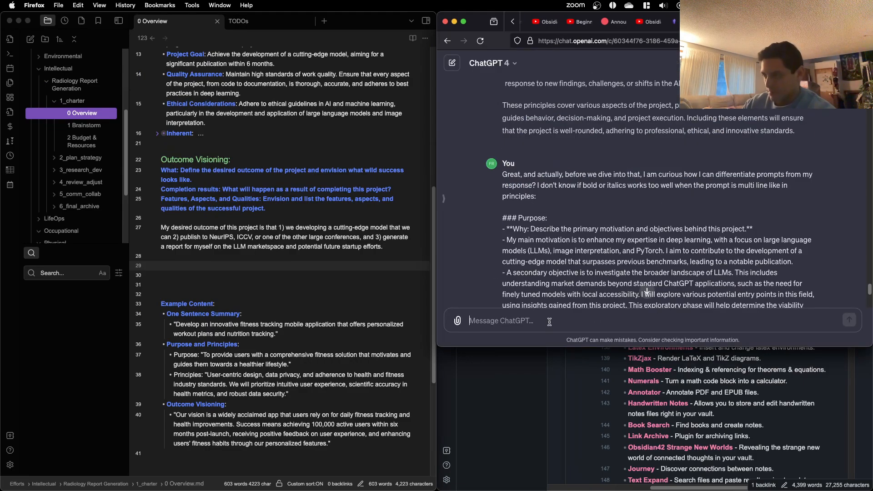
Step: Write the ChatGPT prompt "Can you review my response for the outcome visioning section:"
{"action": "type", "text": "How"}
{"action": "key", "text": "BackSpace"}
{"action": "key", "text": "BackSpace"}
{"action": "key", "text": "BackSpace"}
{"action": "type", "text": "Can you"}
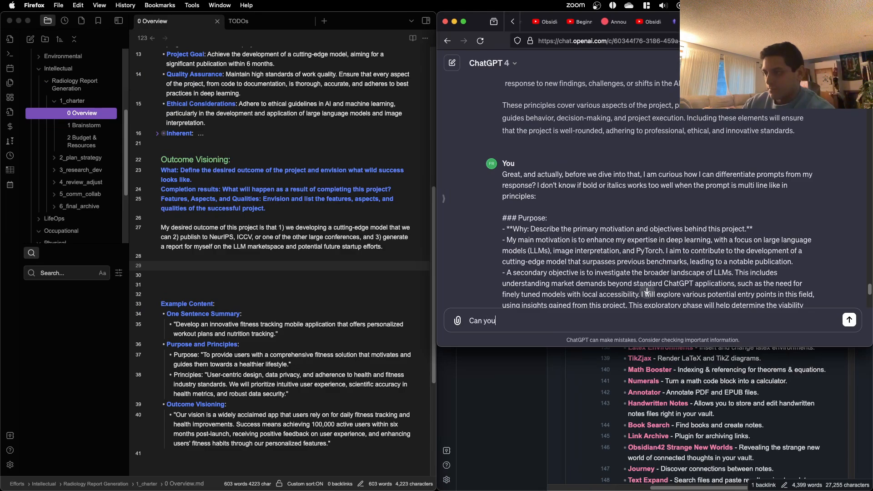
{"action": "type", "text": " review my "}
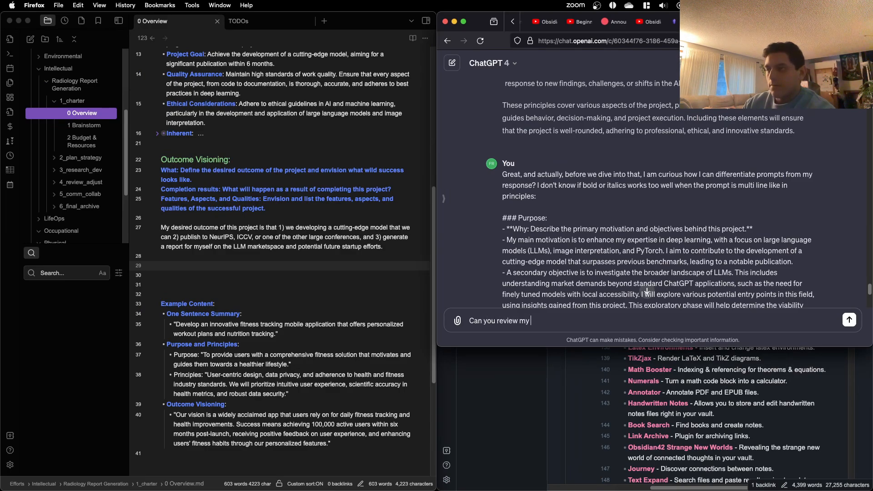
{"action": "type", "text": "reps"}
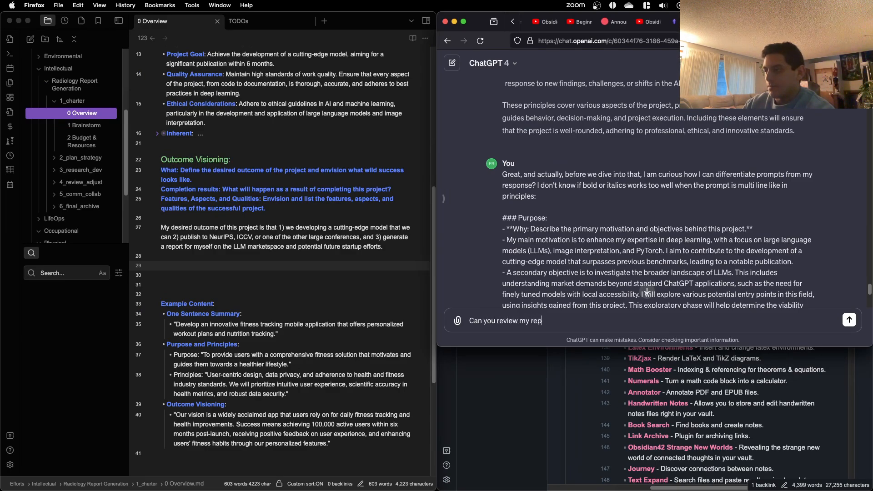
{"action": "key", "text": "BackSpace"}
{"action": "type", "text": "ponse for the outceom"}
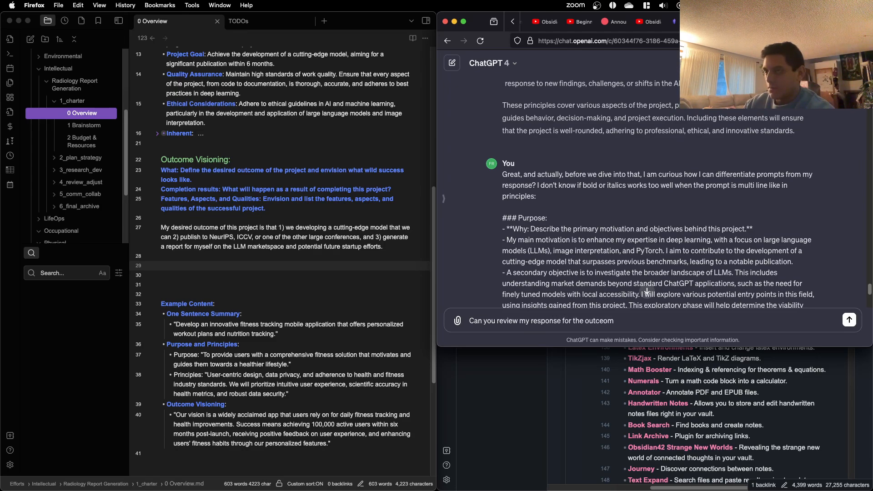
{"action": "key", "text": "BackSpace"}
{"action": "key", "text": "BackSpace"}
{"action": "key", "text": "BackSpace"}
{"action": "type", "text": "ome visioning:"}
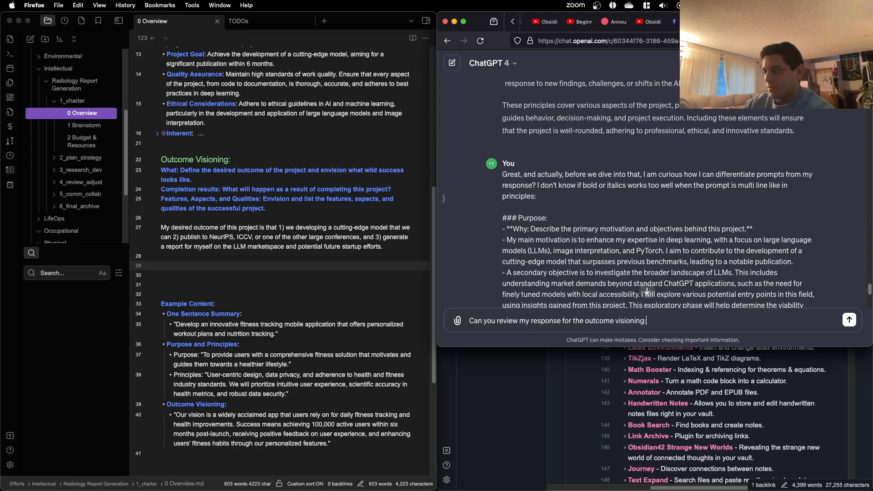
{"action": "type", "text": "section."}
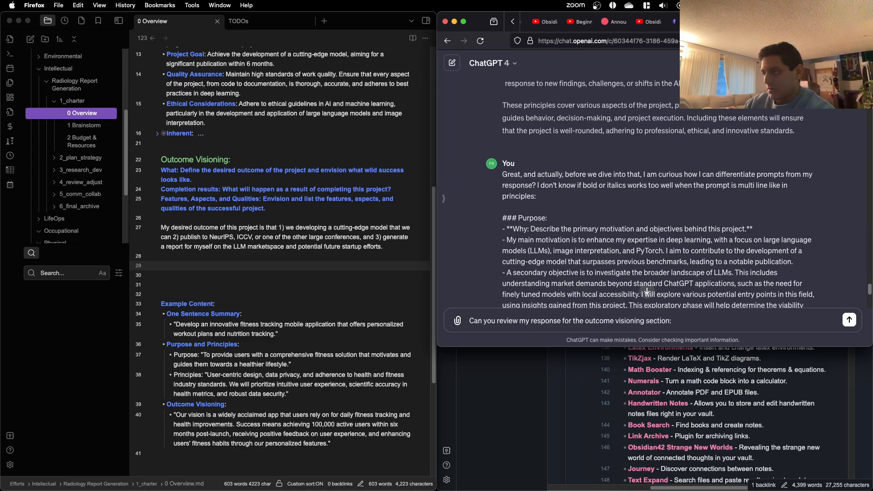
Step: Add the copied Outcome Visioning section on a new line below the prompt and send the message
{"action": "key", "text": "shift+Return"}
{"action": "type", "text": "### Outcome Visioning: **What: Define the desired outcome of the project and envision what wild success looks like. Completion results: What will happen as a result of completing this project? Features, Aspects, and Qualities: Envision and list the features, aspects, and qualities of the successful project.**  My desired outcome of this project is that 1) we developing a cutting-edge model that we can 2) publish to NeurIPS, ICCV, or one of the other large conferences, and 3) generate a report for myself on the LLM marketspace and potential future startup efforts."}
{"action": "key", "text": "Return"}
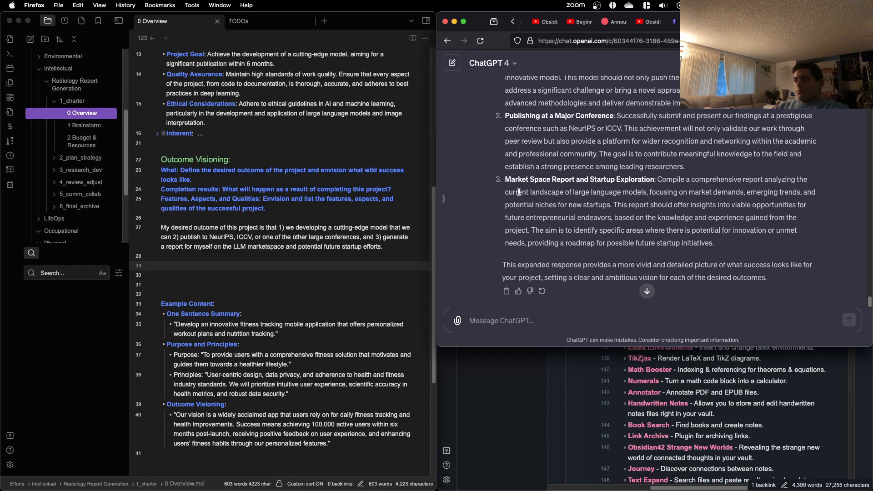
Step: Copy the three numbered outcomes from ChatGPT's revision and paste them above the original outcome sentence in Obsidian's 0 Overview note
{"action": "scroll", "coordinate": [519, 192], "scroll_direction": "up", "scroll_amount": 2}
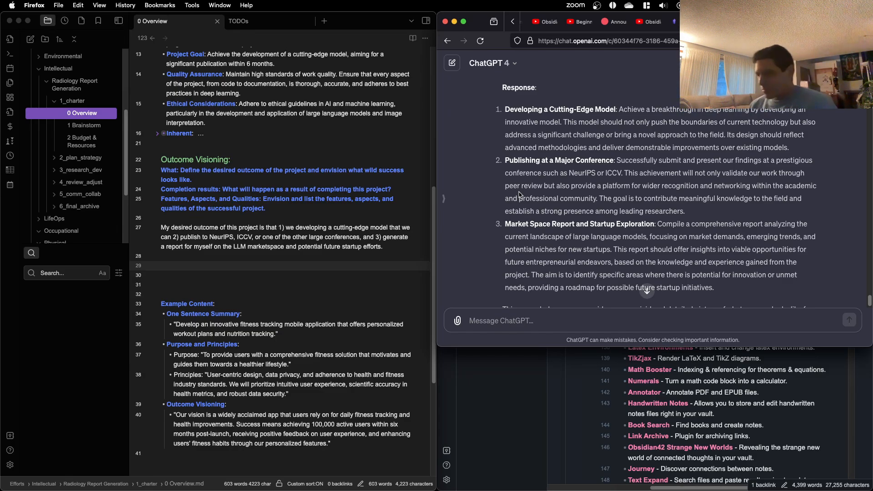
{"action": "scroll", "coordinate": [629, 221], "scroll_direction": "down", "scroll_amount": 3}
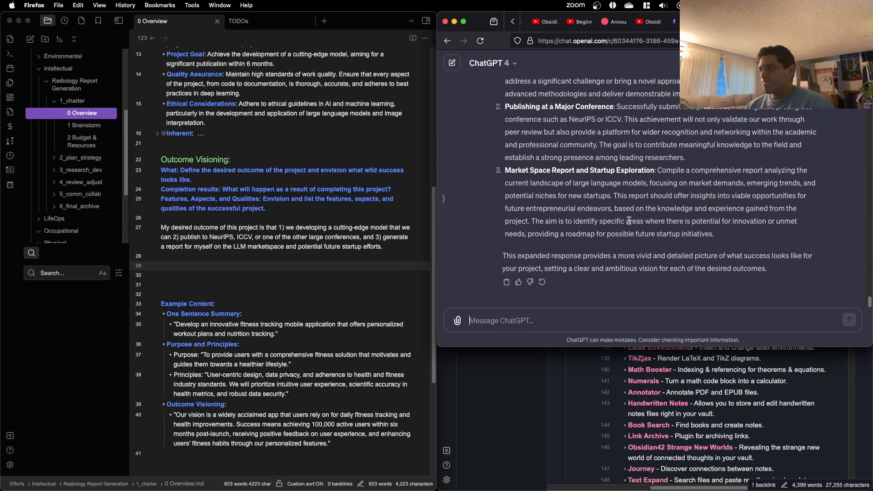
{"action": "left_click_drag", "start_coordinate": [740, 241], "coordinate": [506, 271]}
{"action": "scroll", "coordinate": [608, 228], "scroll_direction": "up", "scroll_amount": 4}
{"action": "scroll", "coordinate": [602, 229], "scroll_direction": "up", "scroll_amount": 3}
{"action": "scroll", "coordinate": [529, 277], "scroll_direction": "down", "scroll_amount": 2}
{"action": "left_click", "coordinate": [304, 265]}
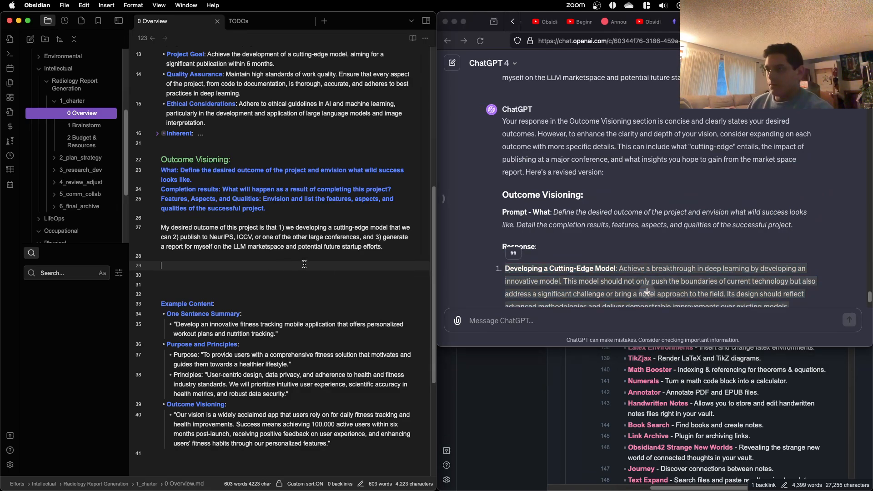
{"action": "left_click", "coordinate": [356, 218]}
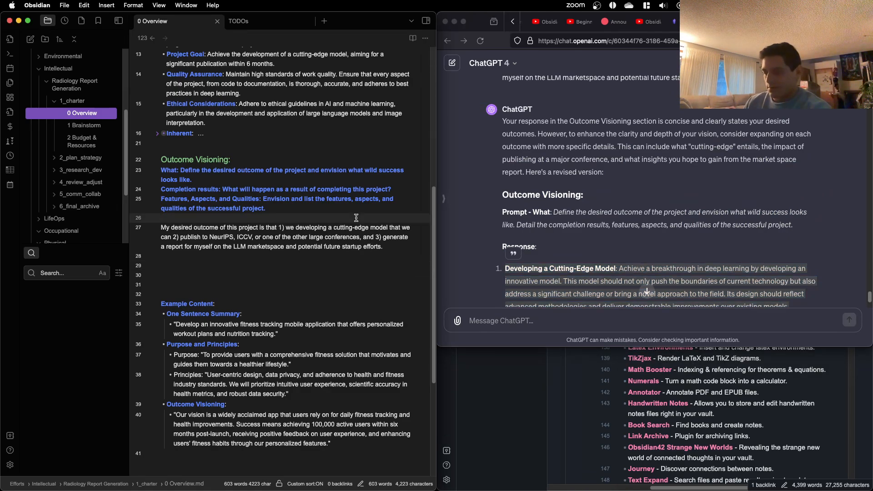
{"action": "type", "text": "1. Developing a Cutting-Edge Model: Achieve a breakthrough in deep learning by developing an innovative model. This model should not only push the boundaries of current technology but also address a significant challenge or bring a novel approach to the field. Its design should reflect advanced methodologies and deliver demonstrable improvements over existing models.  2. Publishing at a Major Conference: Successfully submit and present our findings at a prestigious conference such as NeurIPS or ICCV. This achievement will not only validate our work through peer review but also provide a platform for wider recognition and networking within the academic and professional community. The goal is to contribute meaningful knowledge to the field and establish a strong presence among leading researchers.  3. Market Space Report and Startup Exploration: Compile a comprehensive report analyzing the current landscape of large language models, focusing on market demands, emerging trends, and potential niches for new startups. This report should offer insights into viable opportunities for future entrepreneurial endeavors, based on the knowledge and experience gained from the project. The aim is to identify specific areas where there is potential for innovation or unmet needs, providing a roadmap for possible future startup initiatives."}
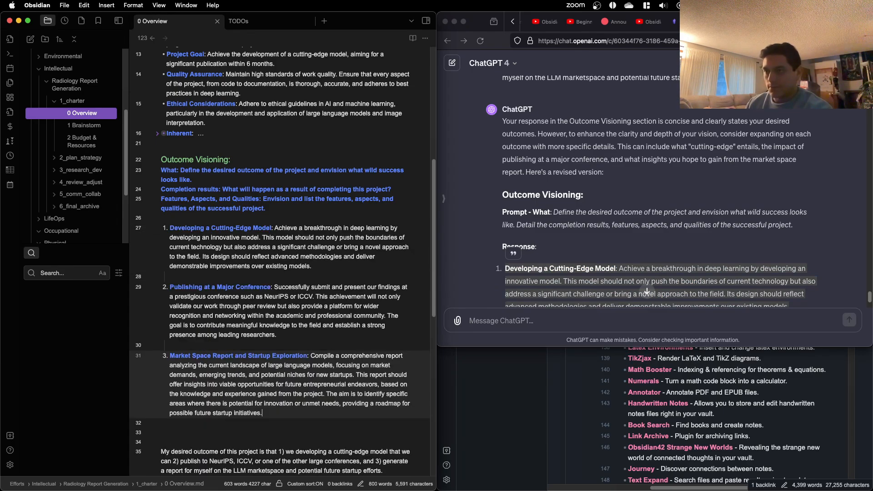
Step: Remove the blank lines between the three numbered outcomes
{"action": "left_click", "coordinate": [277, 214]}
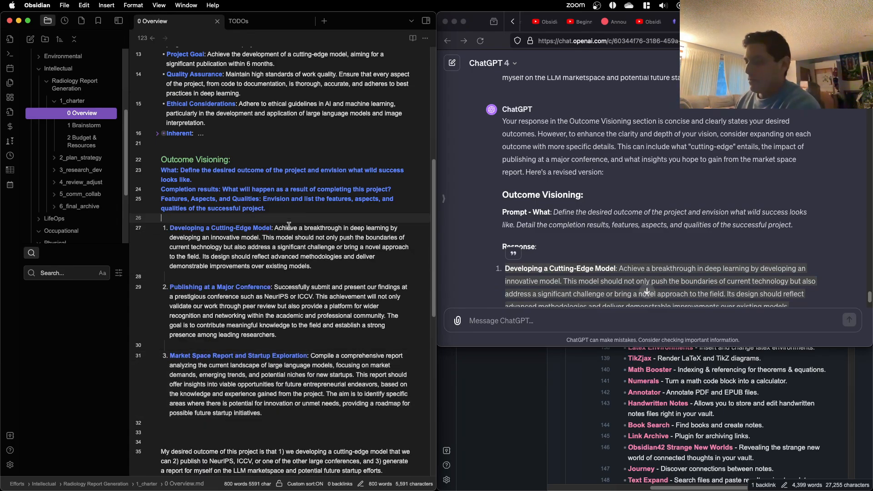
{"action": "left_click", "coordinate": [250, 275]}
{"action": "key", "text": "BackSpace"}
{"action": "key", "text": "BackSpace"}
{"action": "left_click", "coordinate": [265, 334]}
{"action": "key", "text": "BackSpace"}
{"action": "key", "text": "BackSpace"}
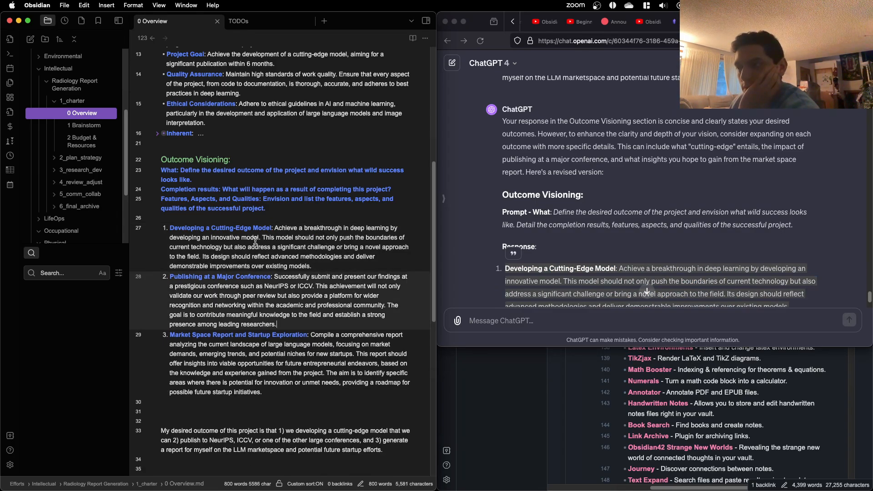
Step: Italicize the word "breakthrough" in the Developing a Cutting-Edge Model item
{"action": "double_click", "coordinate": [318, 228]}
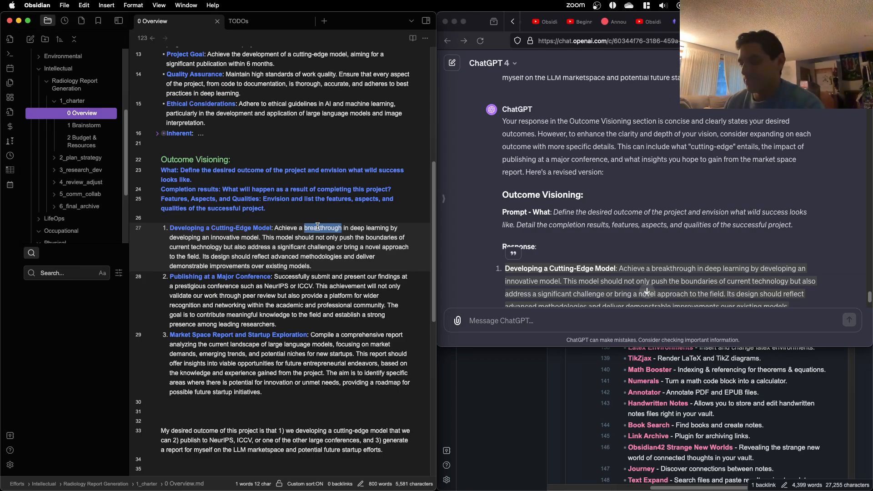
{"action": "key", "text": "super+i"}
{"action": "left_click", "coordinate": [332, 257]}
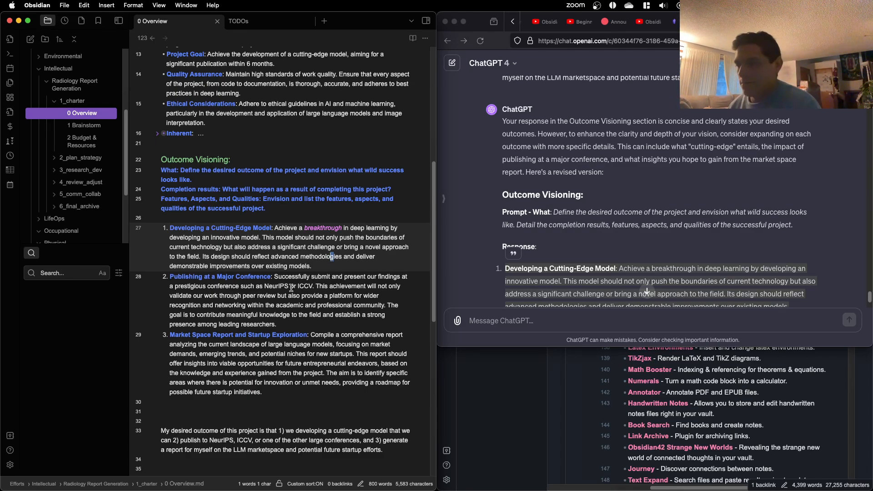
Step: Delete the sentence beginning "This achievement will not only validate our work" from the second outcome, keeping a period after "ICCV"
{"action": "left_click_drag", "start_coordinate": [317, 286], "coordinate": [402, 305]}
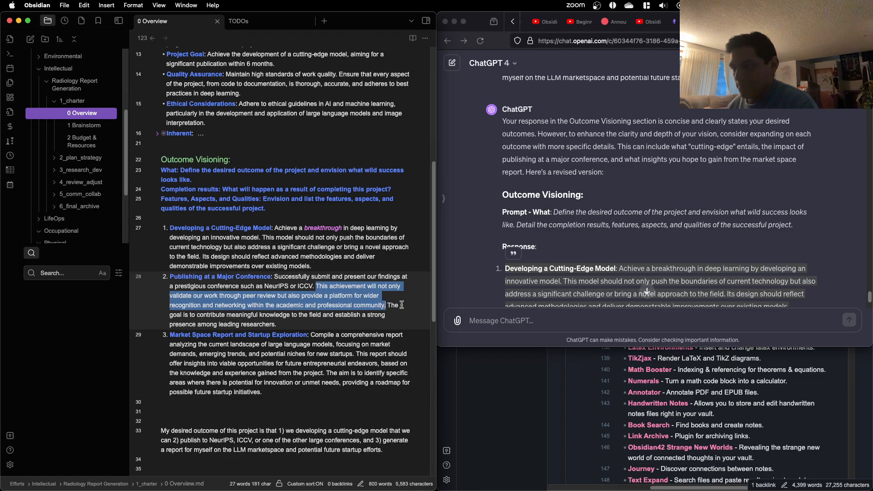
{"action": "key", "text": "BackSpace"}
{"action": "key", "text": "BackSpace"}
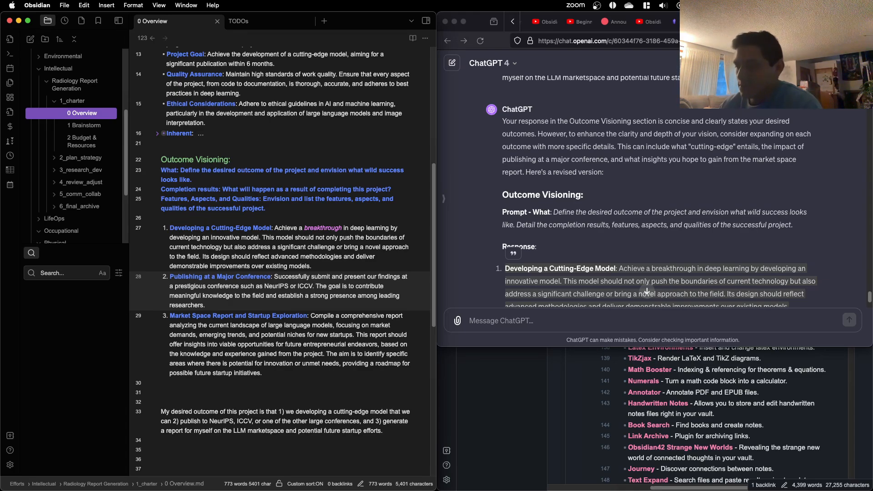
{"action": "key", "text": "BackSpace"}
{"action": "scroll", "coordinate": [364, 357], "scroll_direction": "down", "scroll_amount": 1}
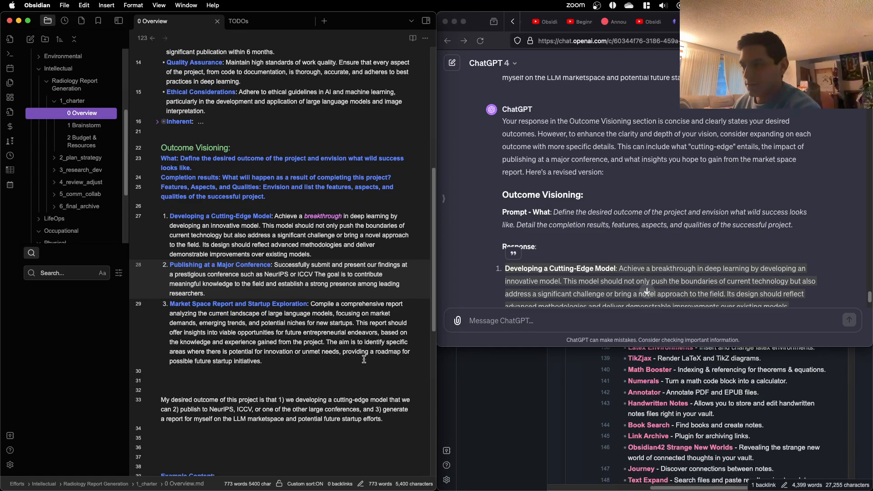
{"action": "type", "text": "."}
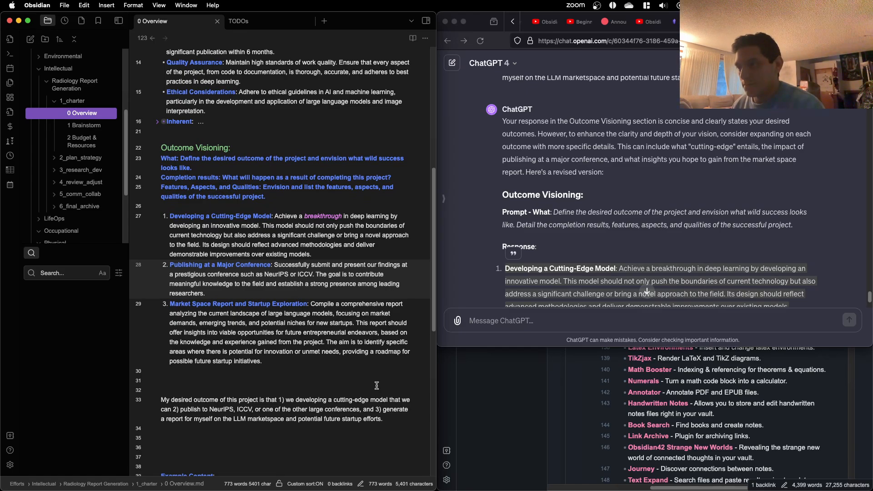
Step: Delete the original "My desired outcome" sentence below the numbered list along with surplus blank lines
{"action": "left_click", "coordinate": [404, 427]}
{"action": "key", "text": "shift+Up"}
{"action": "key", "text": "shift+Up"}
{"action": "key", "text": "shift+Up"}
{"action": "key", "text": "shift+Up"}
{"action": "key", "text": "shift+Up"}
{"action": "key", "text": "shift+Up"}
{"action": "key", "text": "BackSpace"}
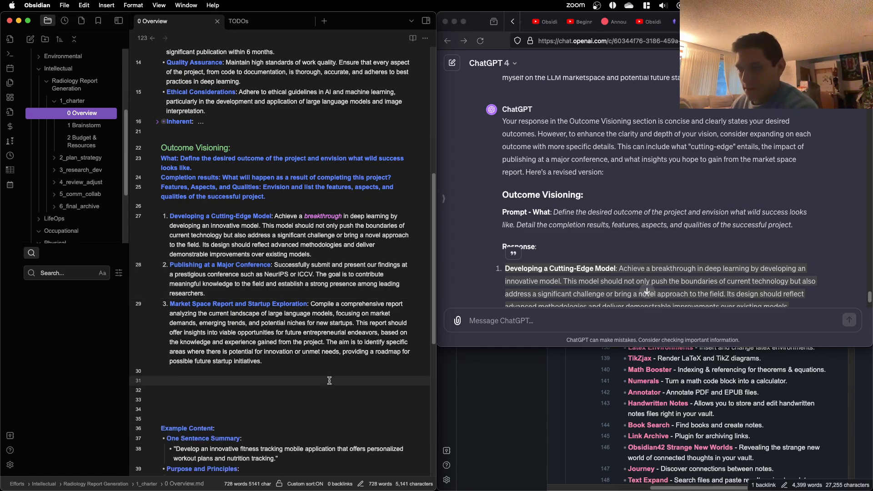
{"action": "key", "text": "Delete"}
{"action": "key", "text": "Delete"}
Step: Delete the whole Example Content section from the end of the note
{"action": "scroll", "coordinate": [328, 382], "scroll_direction": "down", "scroll_amount": 5}
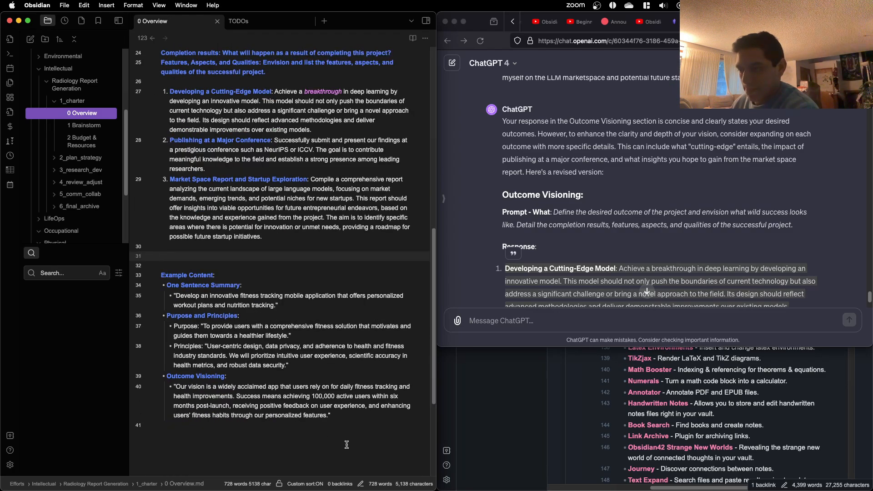
{"action": "left_click_drag", "start_coordinate": [346, 443], "coordinate": [281, 254]}
{"action": "key", "text": "BackSpace"}
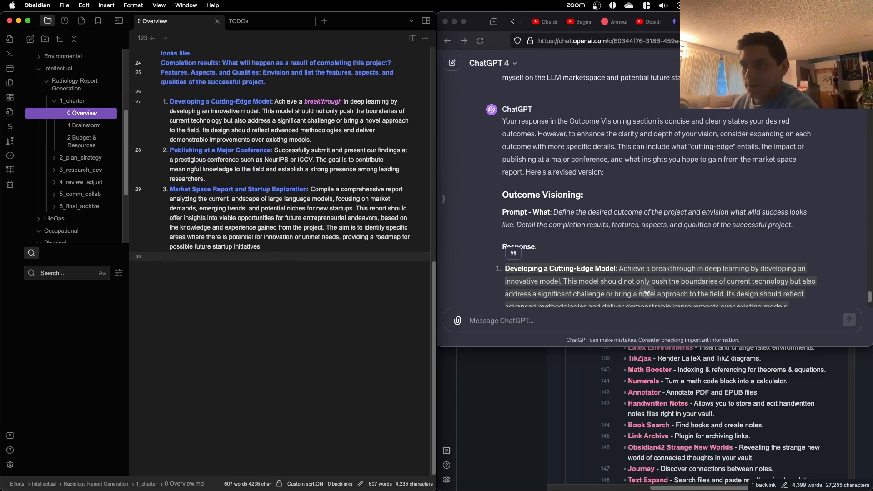
Step: Review the Overview note from the One Sentence Summary through the Principles and Outcome Visioning sections
{"action": "scroll", "coordinate": [318, 297], "scroll_direction": "up", "scroll_amount": 6}
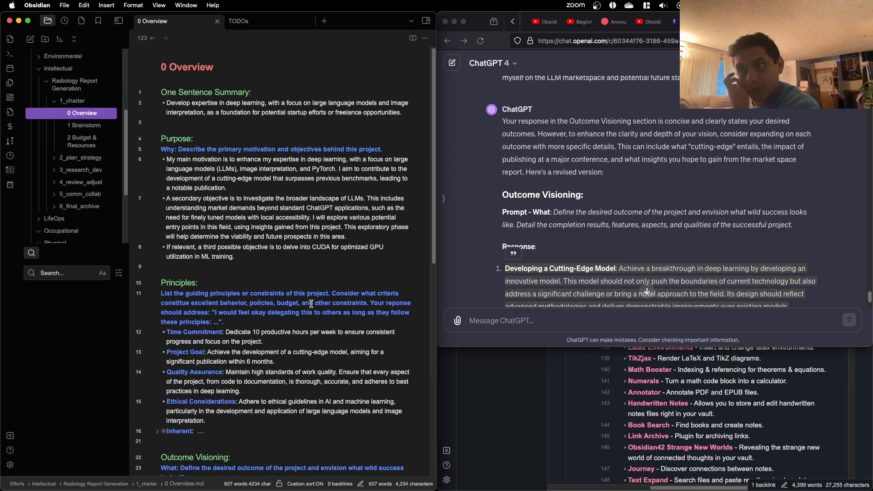
{"action": "scroll", "coordinate": [301, 305], "scroll_direction": "down", "scroll_amount": 3}
{"action": "scroll", "coordinate": [246, 223], "scroll_direction": "up", "scroll_amount": 6}
{"action": "scroll", "coordinate": [247, 250], "scroll_direction": "down", "scroll_amount": 4}
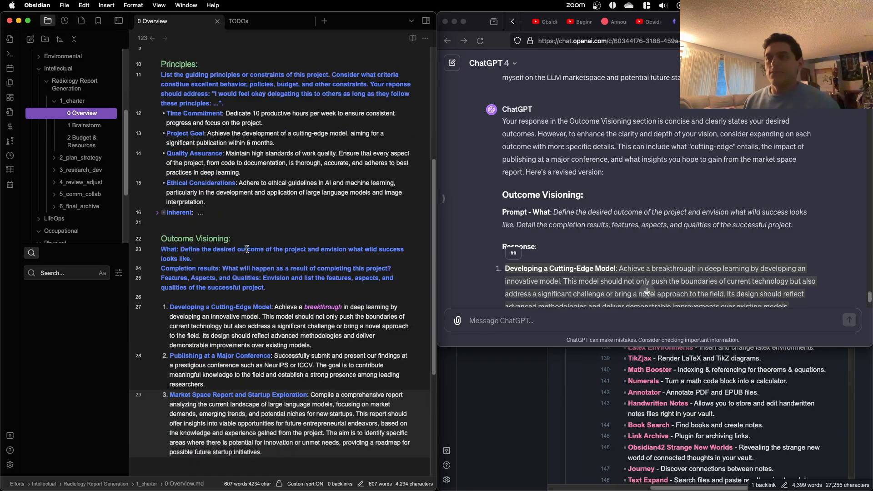
{"action": "scroll", "coordinate": [350, 366], "scroll_direction": "down", "scroll_amount": 2}
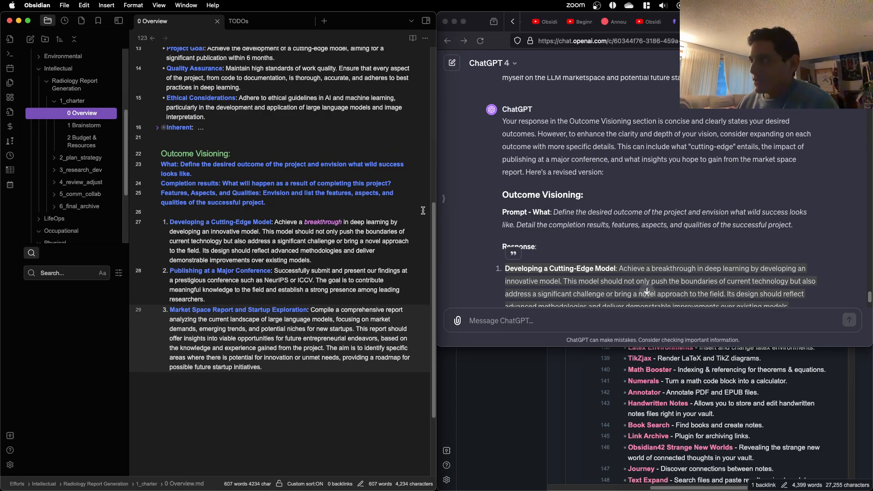
{"action": "left_click", "coordinate": [717, 273]}
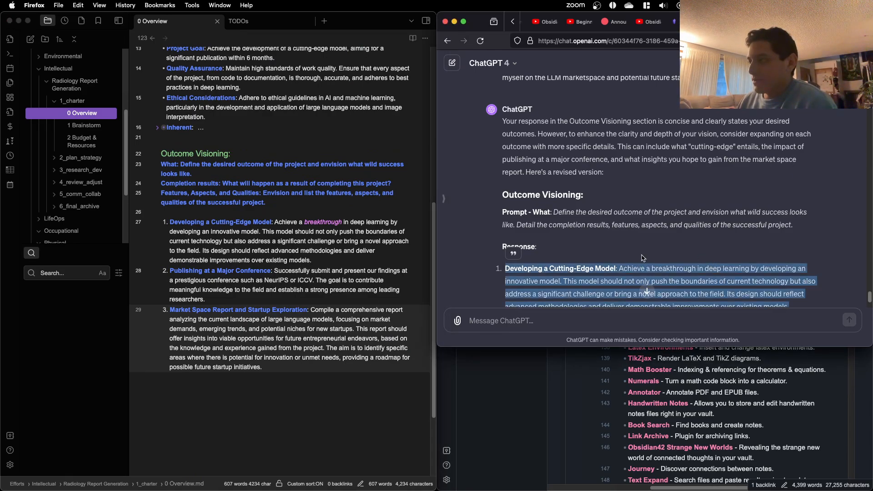
{"action": "left_click", "coordinate": [339, 381]}
{"action": "scroll", "coordinate": [334, 373], "scroll_direction": "up", "scroll_amount": 8}
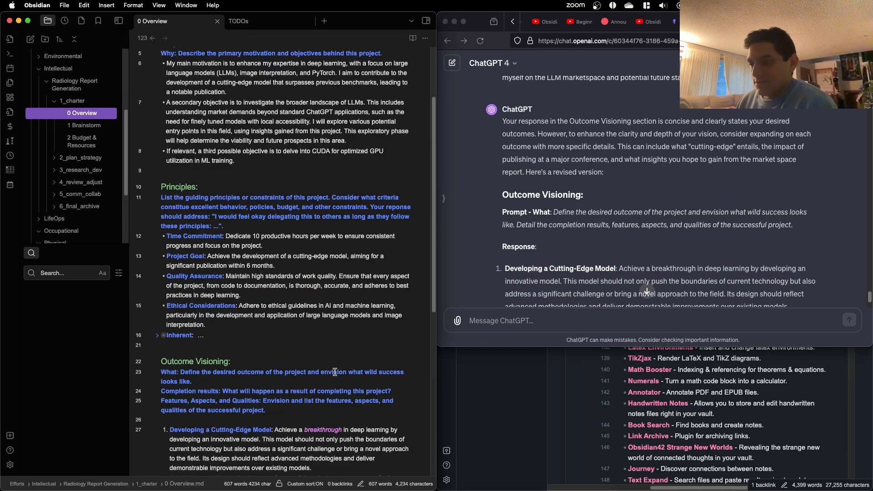
Step: Add the sentence "This would result in 240 hours of experience." to the end of the Time Commitment principle
{"action": "left_click", "coordinate": [297, 238]}
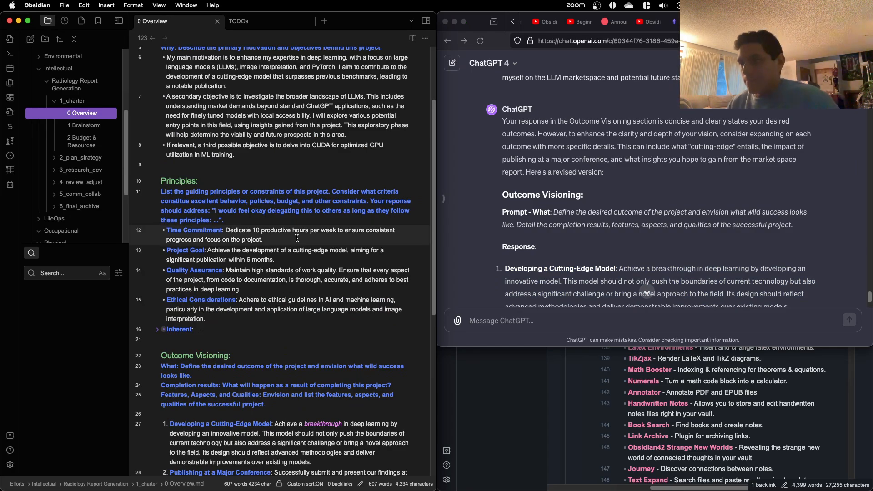
{"action": "type", "text": "This "}
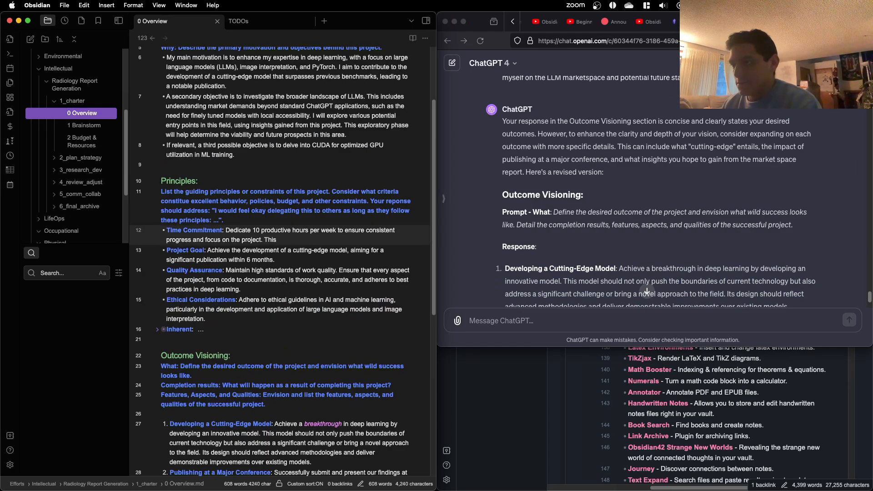
{"action": "type", "text": "would result in"}
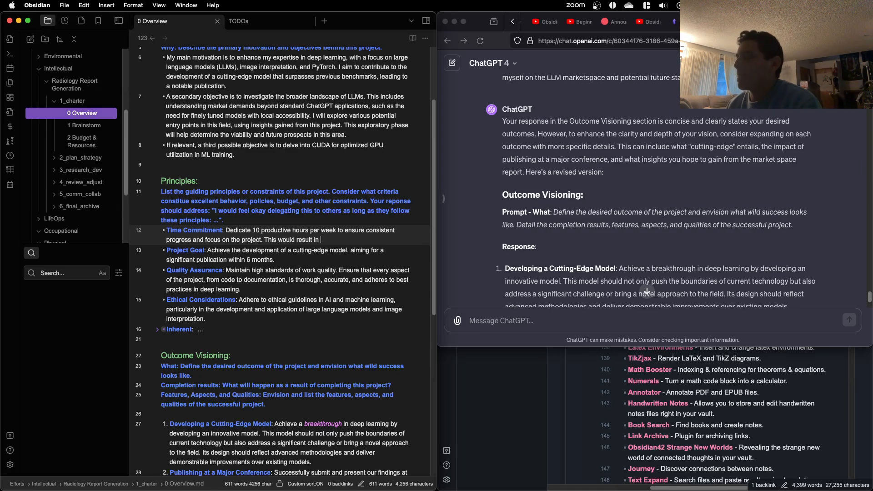
{"action": "left_click", "coordinate": [831, 21]}
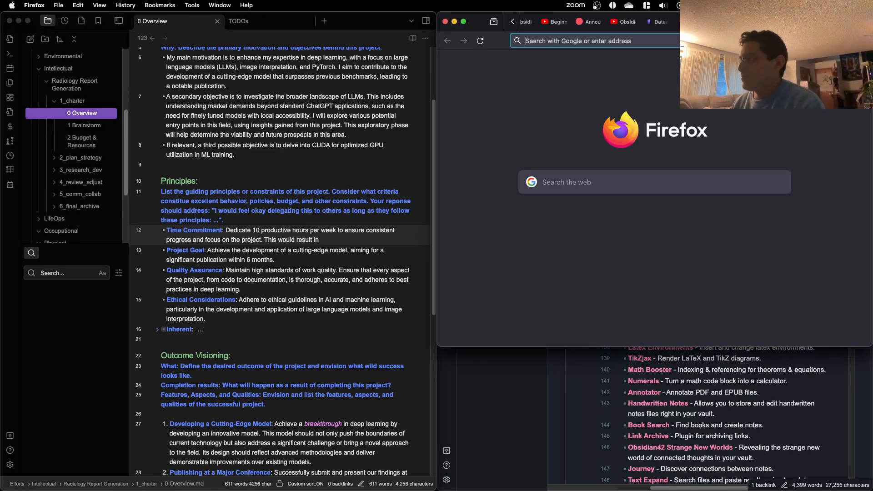
{"action": "type", "text": "10*"}
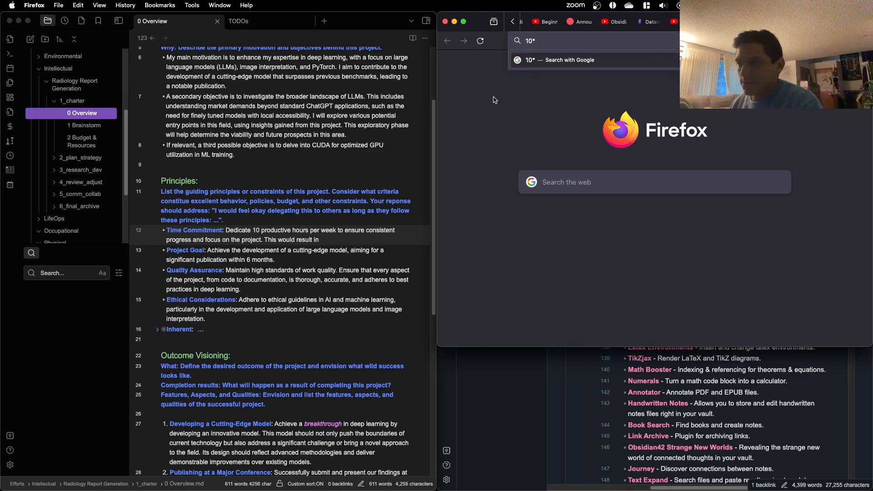
{"action": "left_click", "coordinate": [332, 216]}
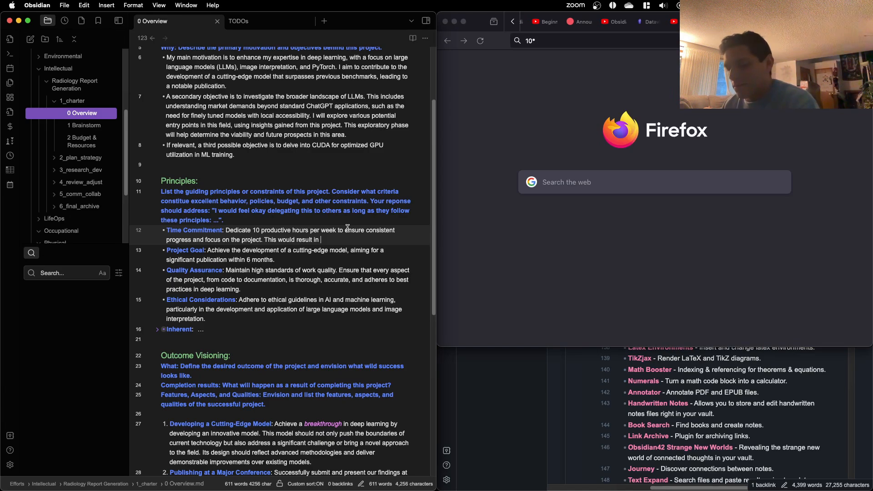
{"action": "type", "text": "240 hours"}
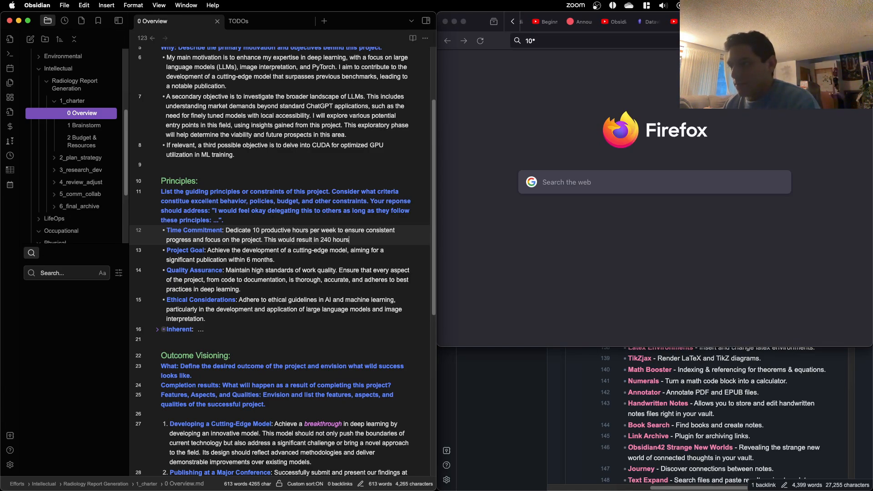
{"action": "type", "text": " of experience."}
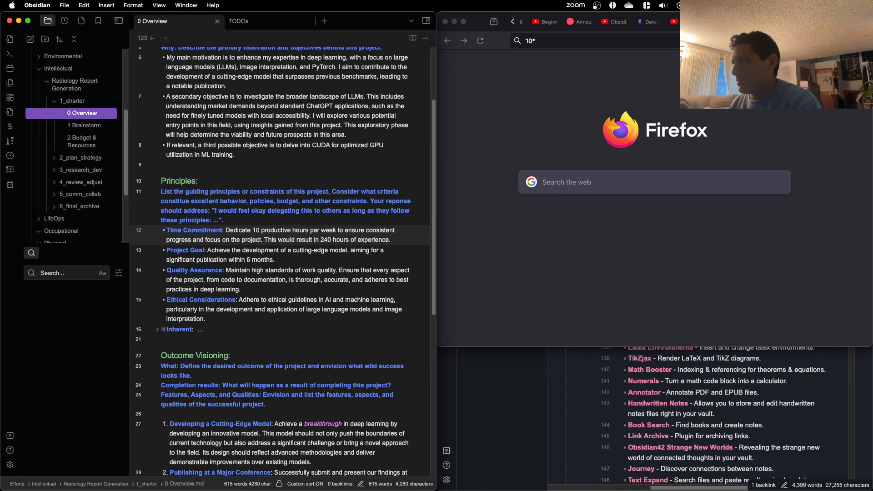
{"action": "left_click", "coordinate": [602, 119]}
{"action": "key", "text": "super+w"}
{"action": "left_click", "coordinate": [408, 254]}
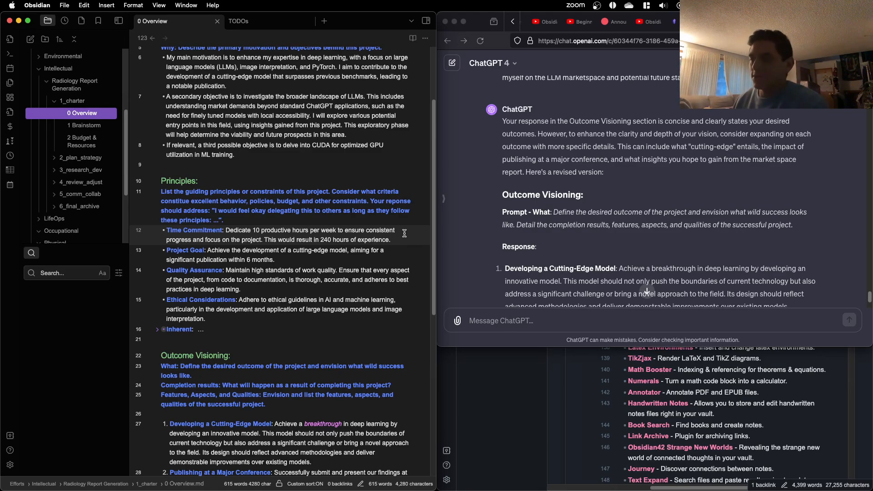
Step: Calculate 10*4*9 with a Google search in a new Firefox tab to check the hours figure, and close that tab
{"action": "scroll", "coordinate": [404, 234], "scroll_direction": "down", "scroll_amount": 3}
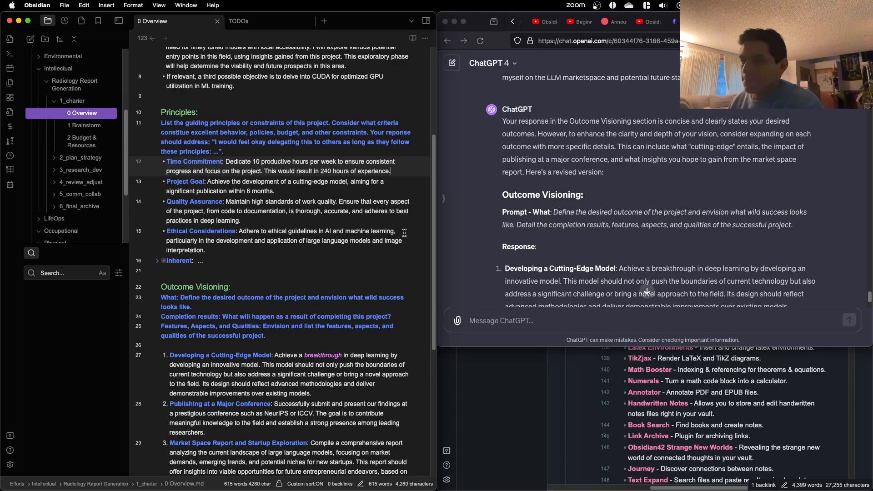
{"action": "left_click_drag", "start_coordinate": [332, 173], "coordinate": [329, 173]}
{"action": "double_click", "coordinate": [328, 172]}
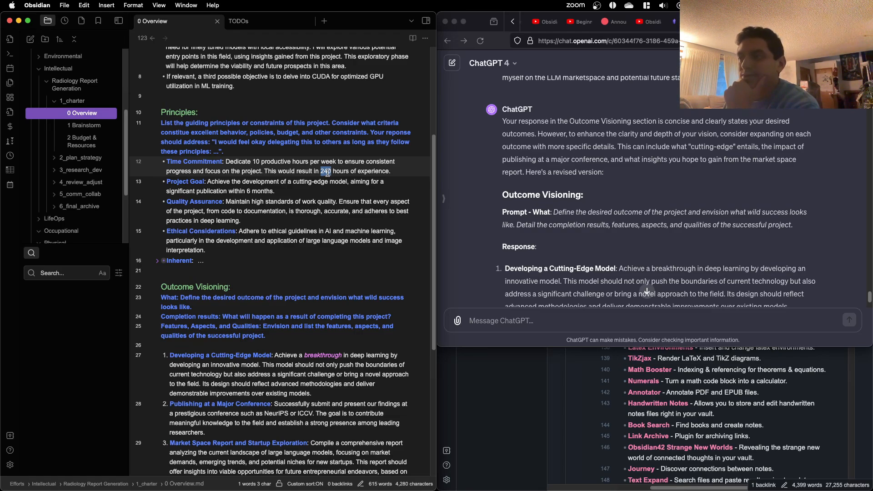
{"action": "key", "text": "super+Tab"}
{"action": "key", "text": "super+t"}
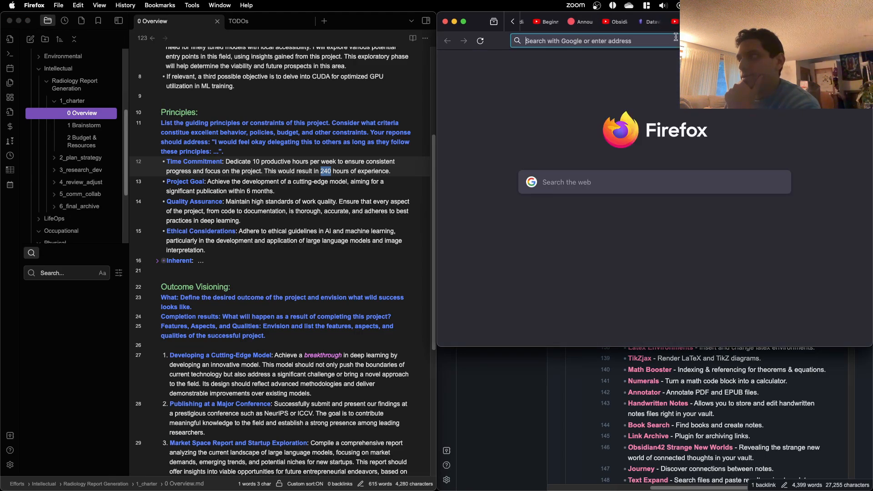
{"action": "type", "text": "10*"}
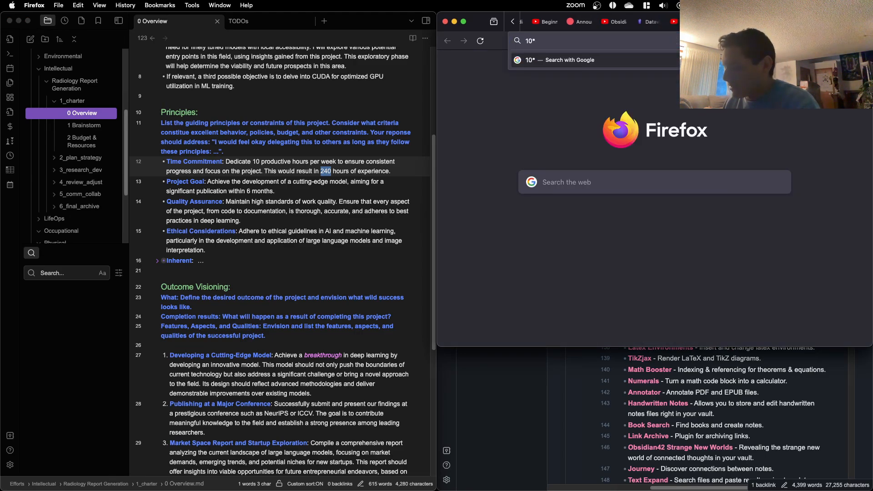
{"action": "type", "text": "4*"}
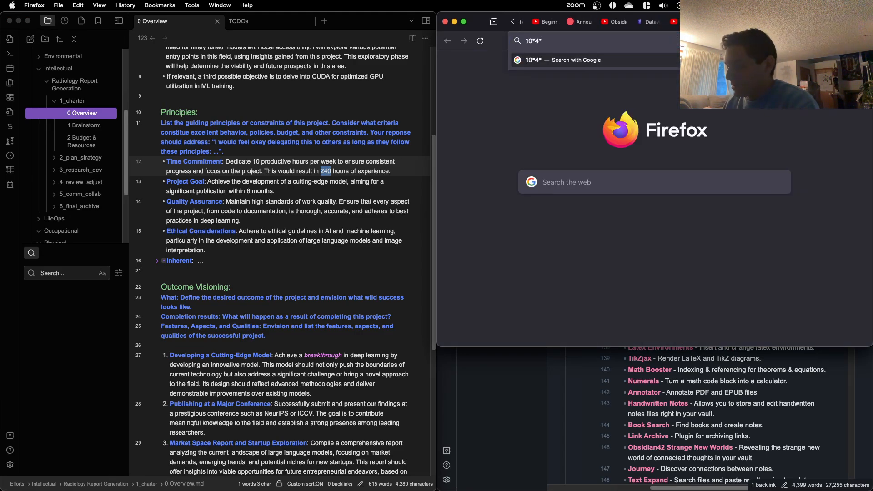
{"action": "type", "text": "9"}
{"action": "key", "text": "Return"}
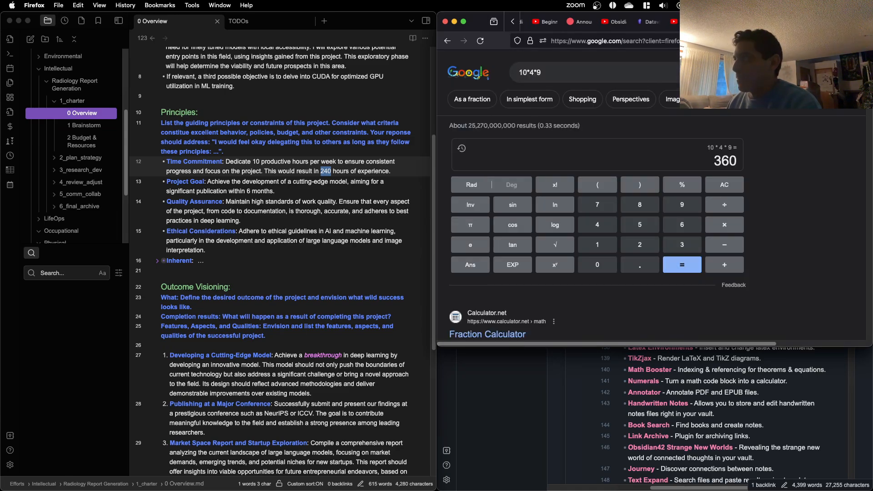
{"action": "key", "text": "super+w"}
Step: Italicize the number 240 in the Time Commitment principle of the Overview note
{"action": "left_click", "coordinate": [330, 187]}
{"action": "left_click", "coordinate": [329, 186]}
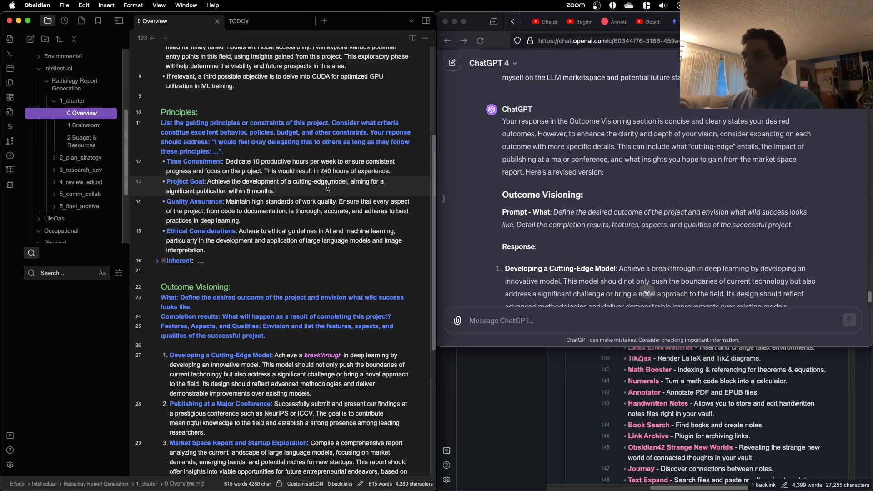
{"action": "double_click", "coordinate": [326, 171]}
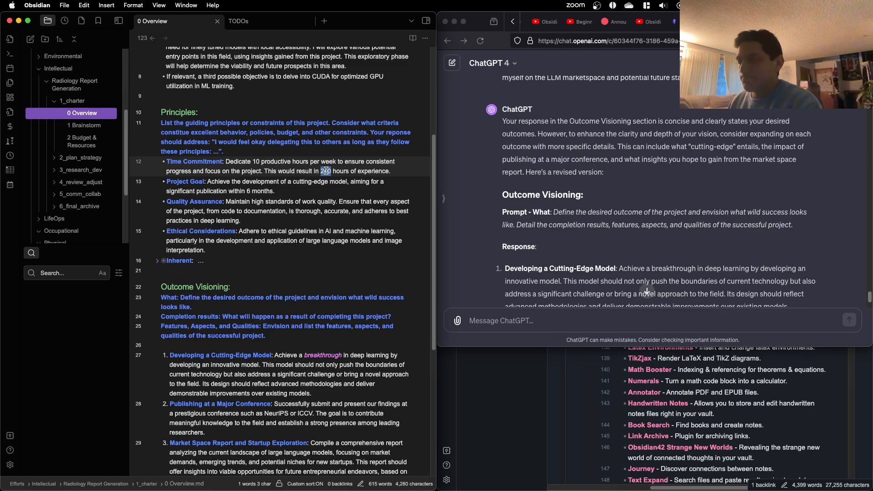
{"action": "key", "text": "super+i"}
{"action": "left_click", "coordinate": [354, 217]}
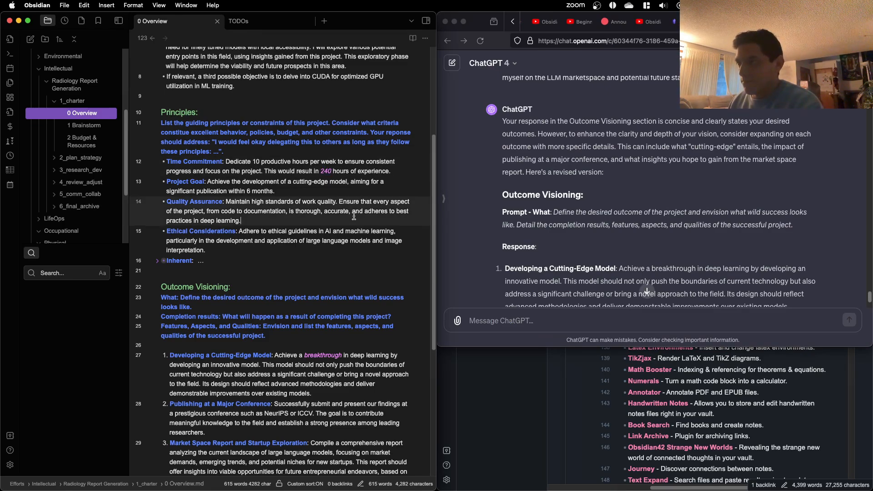
Step: Reread the Overview note's Principles and Outcome Visioning sections, and look through the 1 Brainstorm note's instructions and example content
{"action": "scroll", "coordinate": [327, 195], "scroll_direction": "down", "scroll_amount": 2}
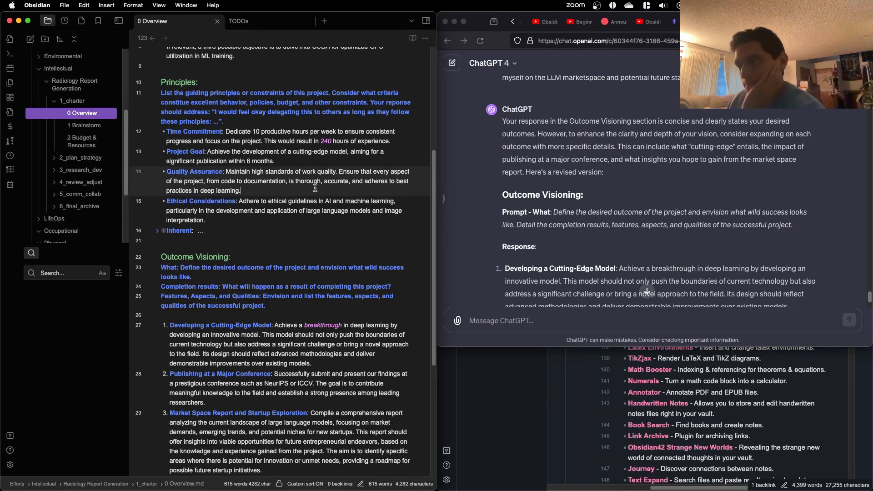
{"action": "scroll", "coordinate": [316, 188], "scroll_direction": "down", "scroll_amount": 2}
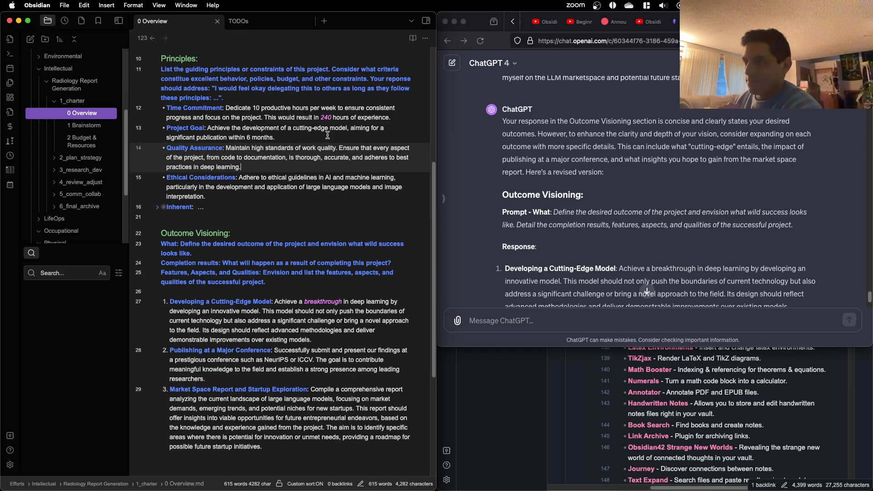
{"action": "scroll", "coordinate": [323, 159], "scroll_direction": "down", "scroll_amount": 5}
{"action": "scroll", "coordinate": [323, 159], "scroll_direction": "down", "scroll_amount": 2}
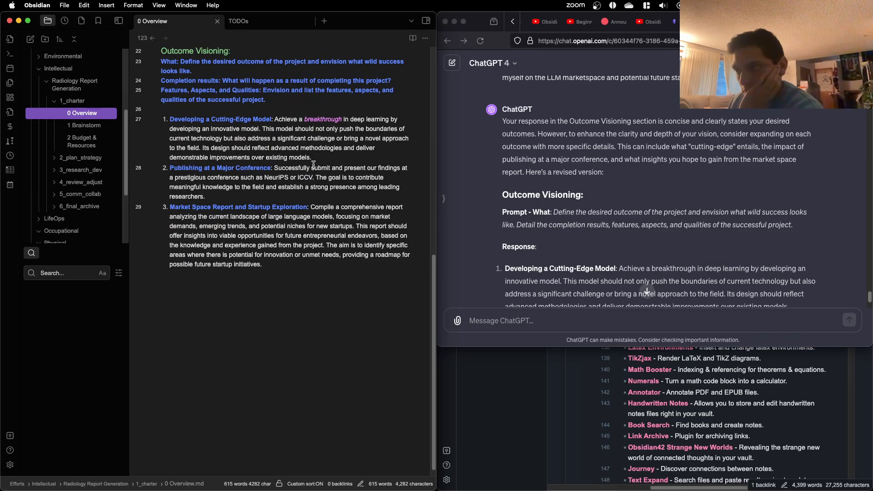
{"action": "scroll", "coordinate": [314, 164], "scroll_direction": "down", "scroll_amount": 1}
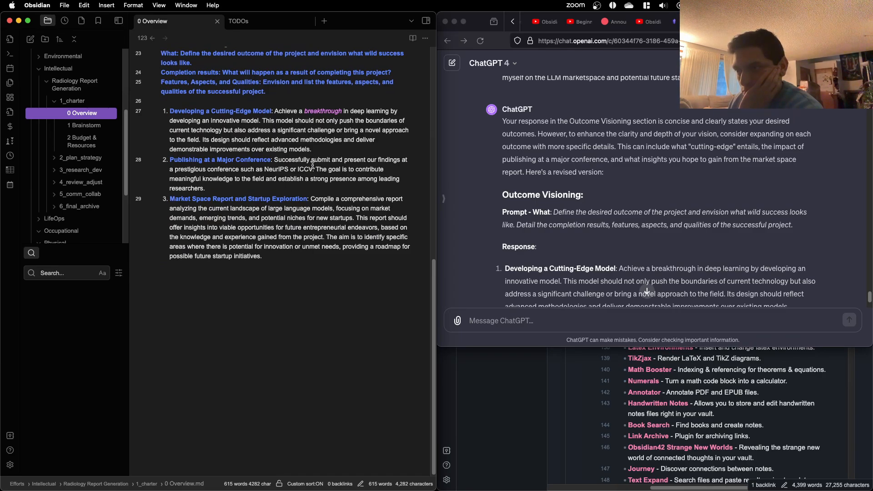
{"action": "scroll", "coordinate": [184, 151], "scroll_direction": "up", "scroll_amount": 5}
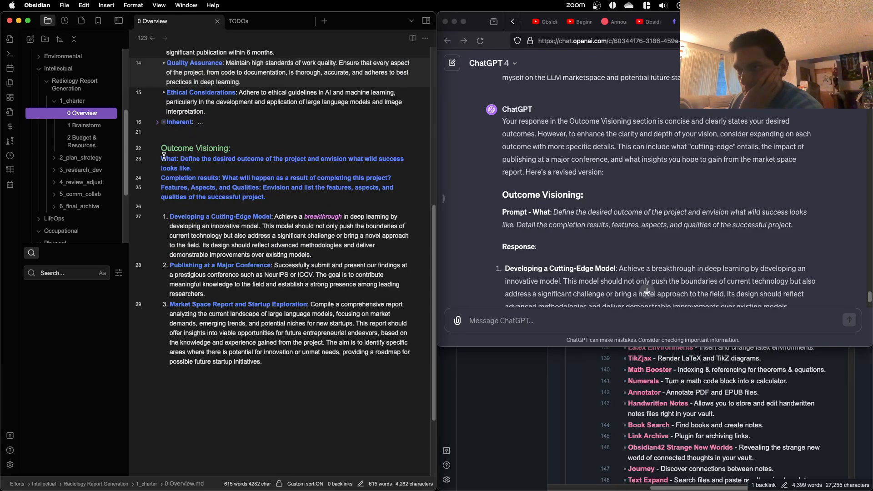
{"action": "left_click", "coordinate": [87, 125]}
{"action": "scroll", "coordinate": [330, 172], "scroll_direction": "down", "scroll_amount": 3}
{"action": "scroll", "coordinate": [331, 172], "scroll_direction": "up", "scroll_amount": 6}
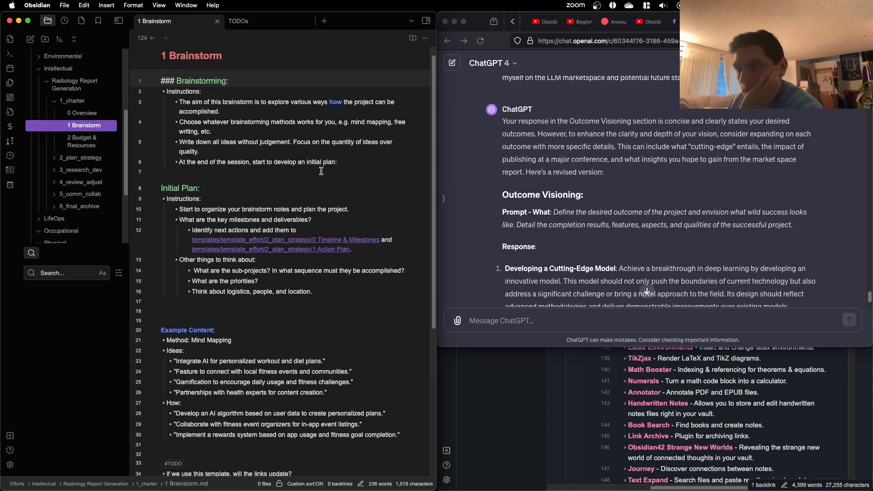
{"action": "scroll", "coordinate": [321, 171], "scroll_direction": "down", "scroll_amount": 2}
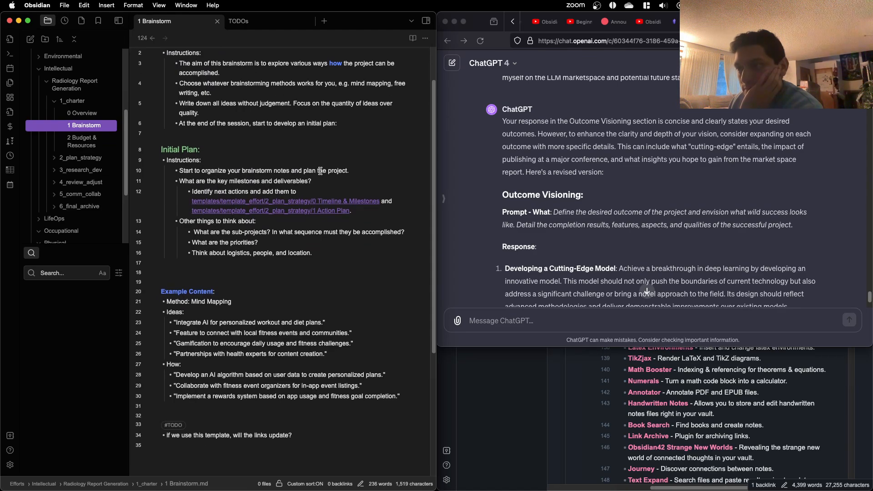
Step: Look through the 2 Budget & Resources note and the 2_plan_strategy notes, and collapse the 3_research_dev and 2_plan_strategy folders
{"action": "left_click", "coordinate": [77, 140]}
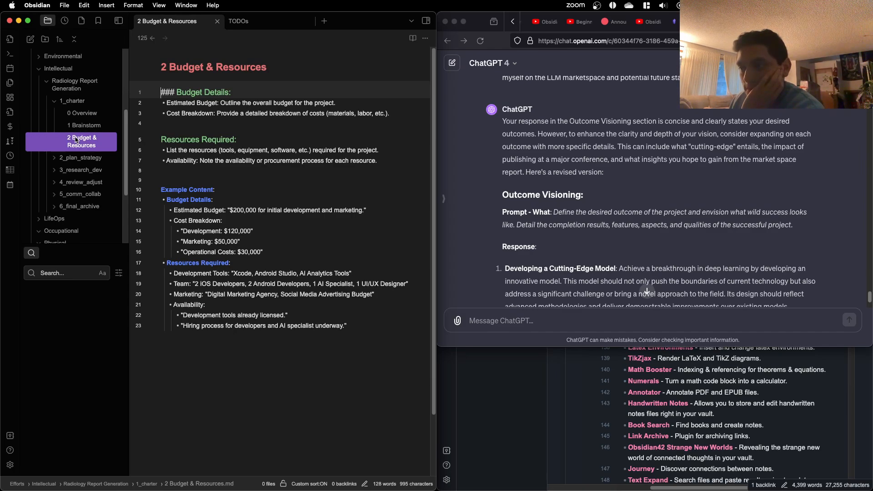
{"action": "left_click", "coordinate": [81, 159]}
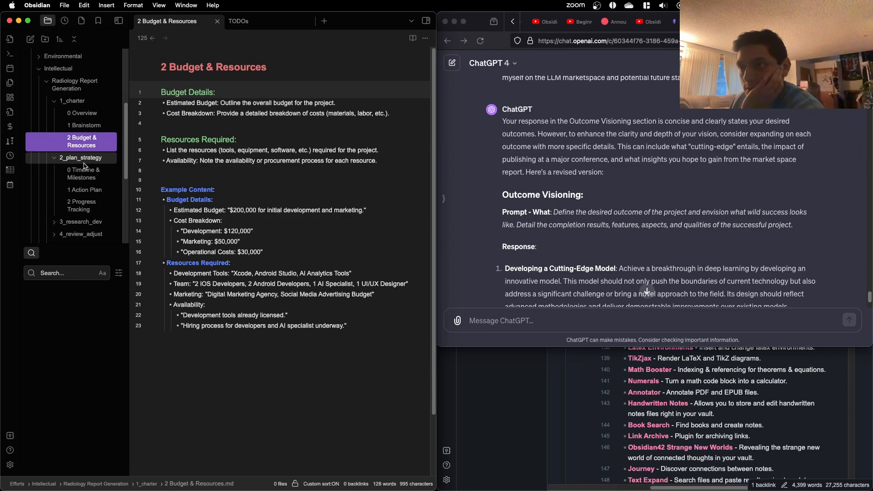
{"action": "left_click", "coordinate": [84, 169]}
{"action": "left_click", "coordinate": [86, 189]}
{"action": "scroll", "coordinate": [93, 195], "scroll_direction": "down", "scroll_amount": 1}
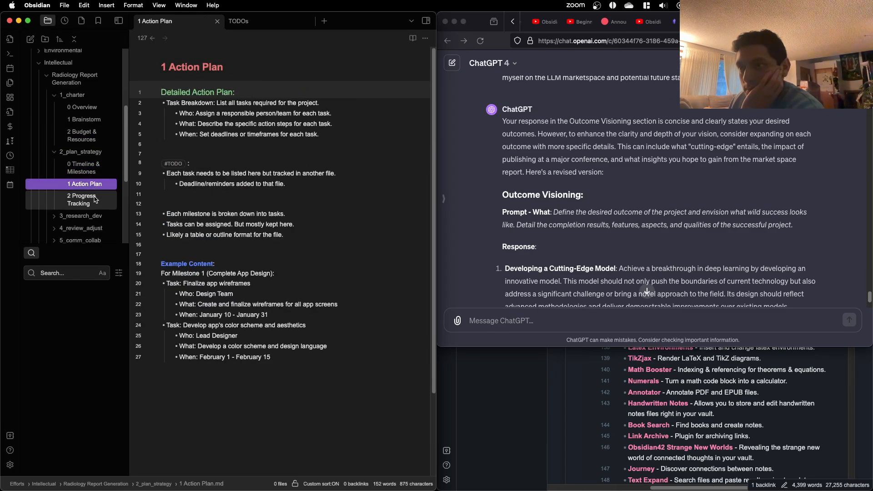
{"action": "left_click", "coordinate": [96, 200]}
{"action": "scroll", "coordinate": [95, 200], "scroll_direction": "down", "scroll_amount": 1}
{"action": "left_click", "coordinate": [96, 204]}
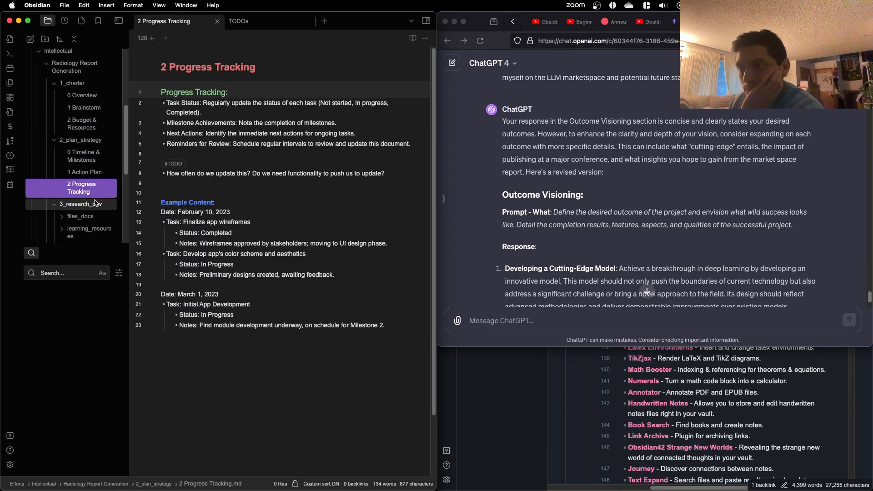
{"action": "scroll", "coordinate": [95, 203], "scroll_direction": "down", "scroll_amount": 2}
{"action": "scroll", "coordinate": [93, 207], "scroll_direction": "up", "scroll_amount": 3}
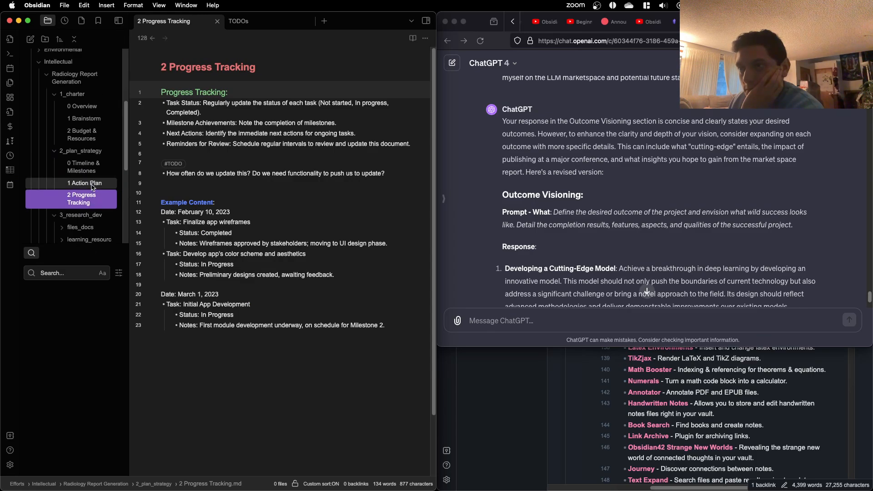
{"action": "left_click", "coordinate": [92, 213]}
{"action": "left_click", "coordinate": [99, 149]}
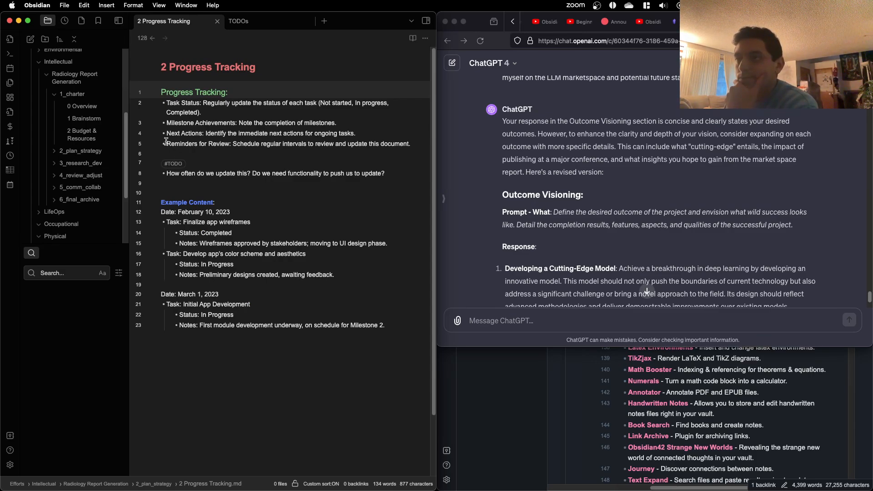
Step: Reopen the 1 Brainstorm note in 1_charter and place the cursor on the blank line above the #TODO tag
{"action": "left_click", "coordinate": [106, 119]}
{"action": "scroll", "coordinate": [219, 211], "scroll_direction": "down", "scroll_amount": 1}
{"action": "scroll", "coordinate": [222, 211], "scroll_direction": "down", "scroll_amount": 2}
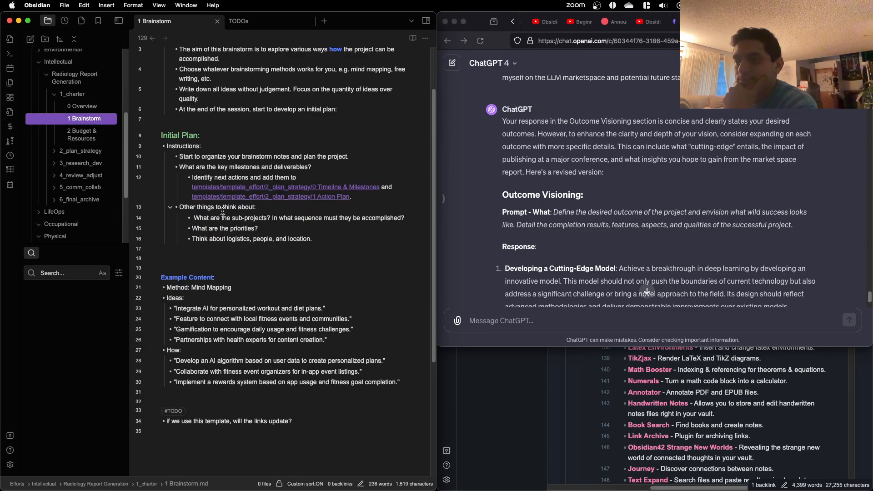
{"action": "left_click", "coordinate": [221, 256]}
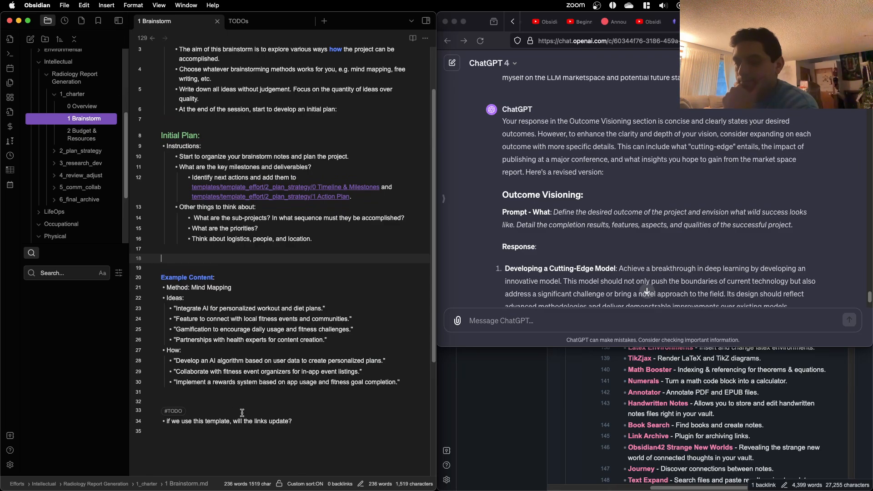
{"action": "left_click", "coordinate": [224, 401]}
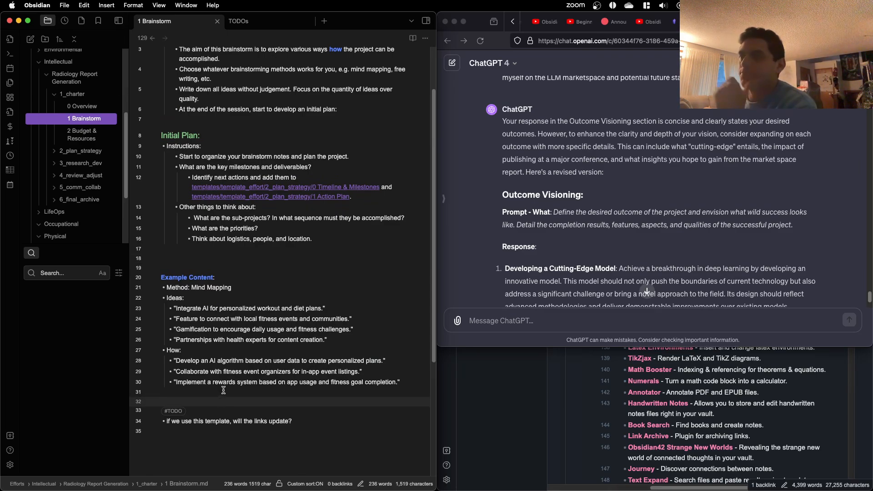